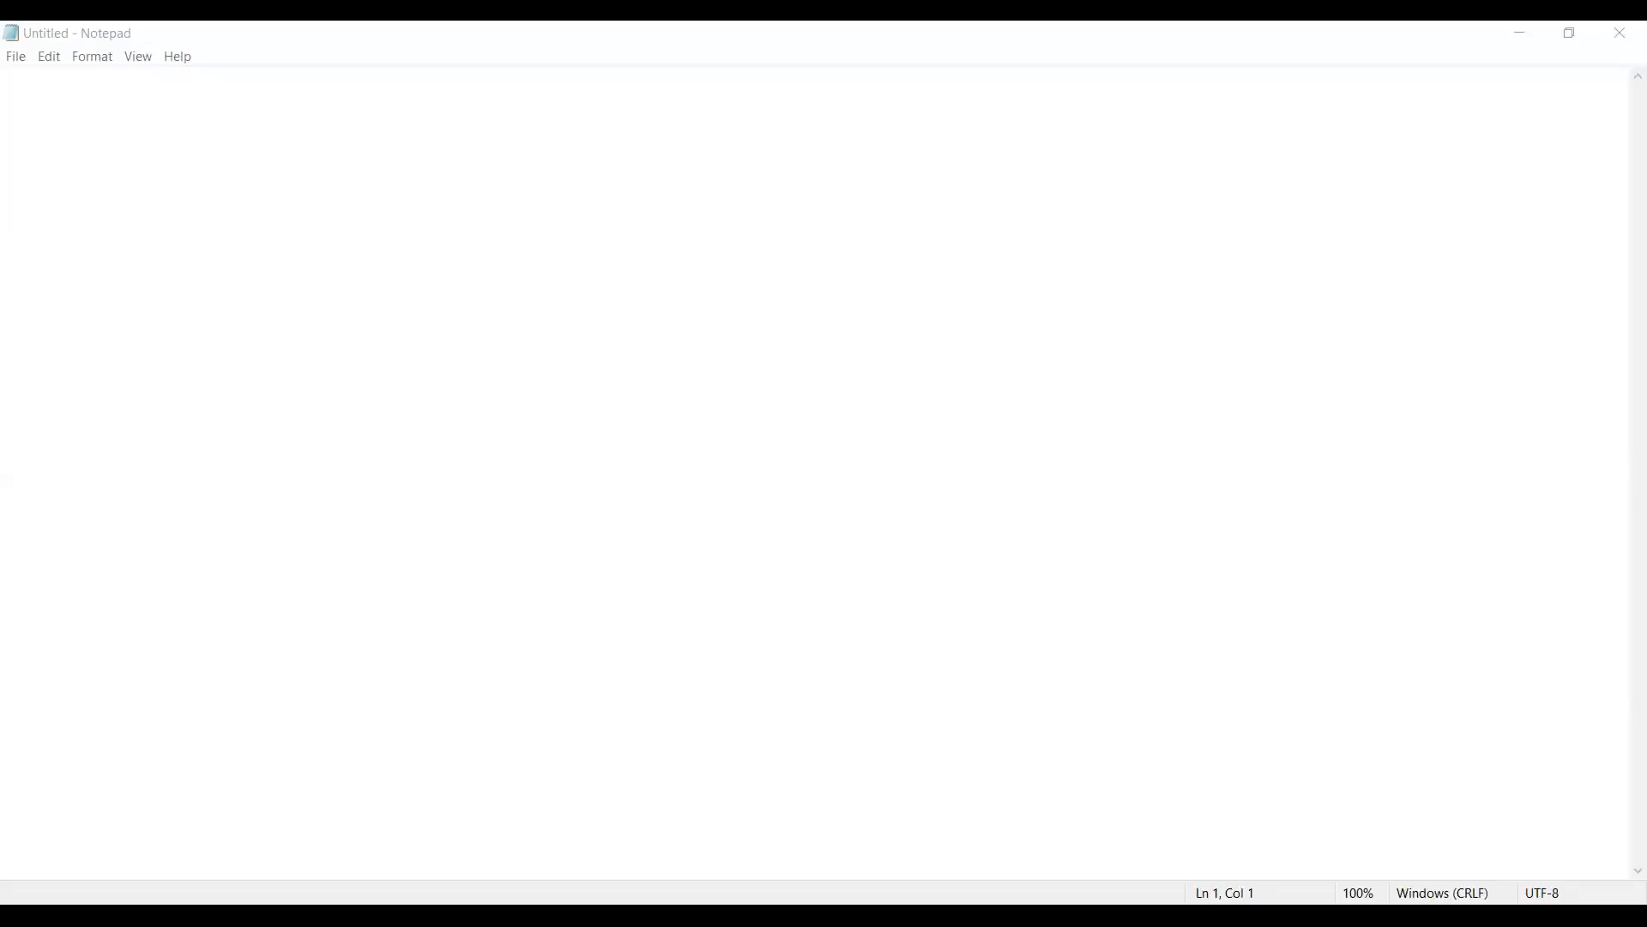
Step: Clear the first line of the new document and enter the word Case
{"action": "left_click", "coordinate": [619, 649]}
{"action": "left_click", "coordinate": [6, 79]}
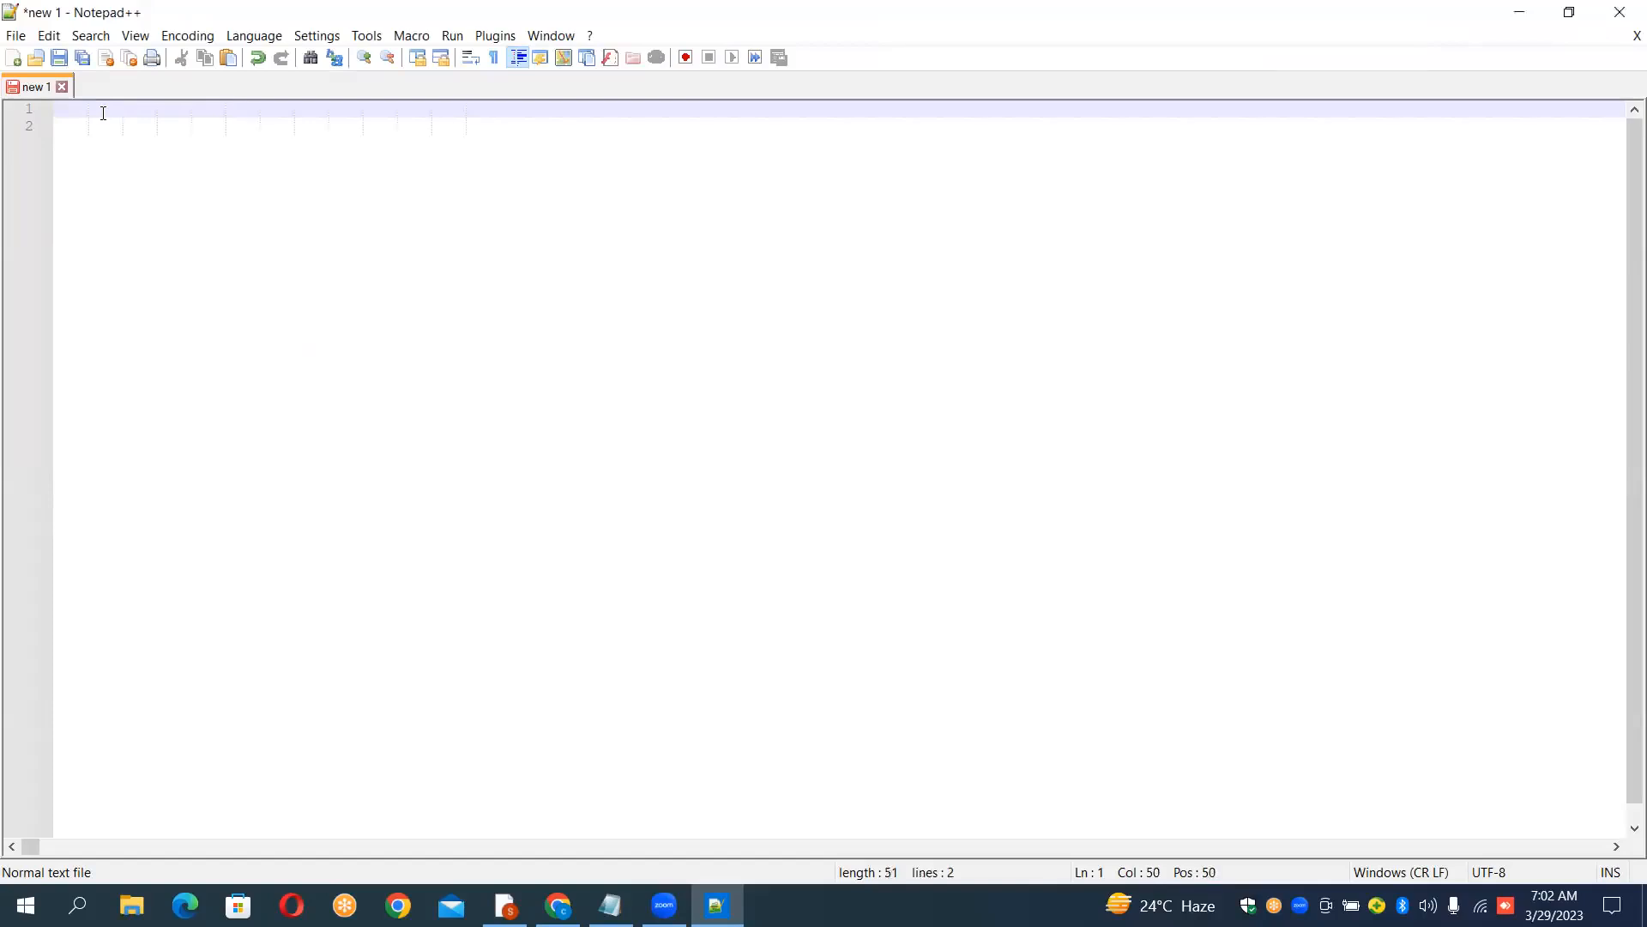
{"action": "key", "text": "BackSpace"}
{"action": "key", "text": "BackSpace"}
{"action": "key", "text": "BackSpace"}
{"action": "key", "text": "BackSpace"}
{"action": "key", "text": "BackSpace"}
{"action": "key", "text": "BackSpace"}
{"action": "key", "text": "BackSpace"}
{"action": "key", "text": "BackSpace"}
{"action": "key", "text": "BackSpace"}
{"action": "key", "text": "BackSpace"}
{"action": "key", "text": "BackSpace"}
{"action": "key", "text": "BackSpace"}
{"action": "key", "text": "BackSpace"}
{"action": "key", "text": "BackSpace"}
{"action": "key", "text": "BackSpace"}
{"action": "key", "text": "BackSpace"}
{"action": "key", "text": "BackSpace"}
{"action": "key", "text": "BackSpace"}
{"action": "key", "text": "BackSpace"}
{"action": "key", "text": "BackSpace"}
{"action": "key", "text": "BackSpace"}
{"action": "type", "text": "Case"}
Step: Increase the editor's text zoom by two levels
{"action": "left_click", "coordinate": [18, 36]}
{"action": "mouse_move", "coordinate": [84, 40]}
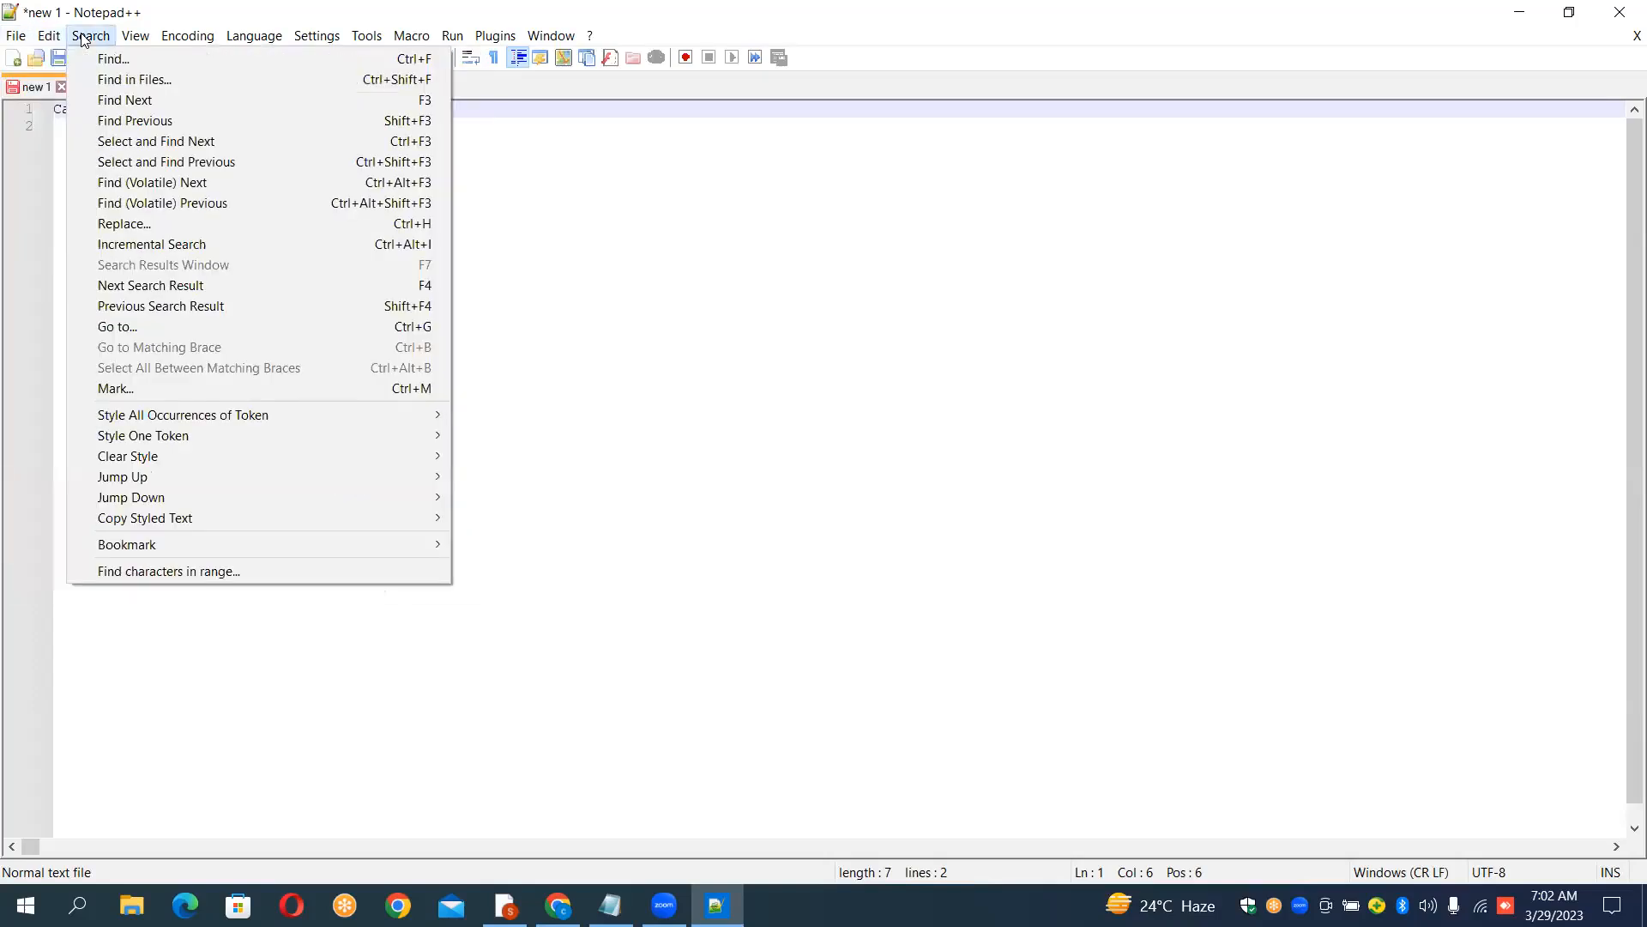
{"action": "mouse_move", "coordinate": [134, 37]}
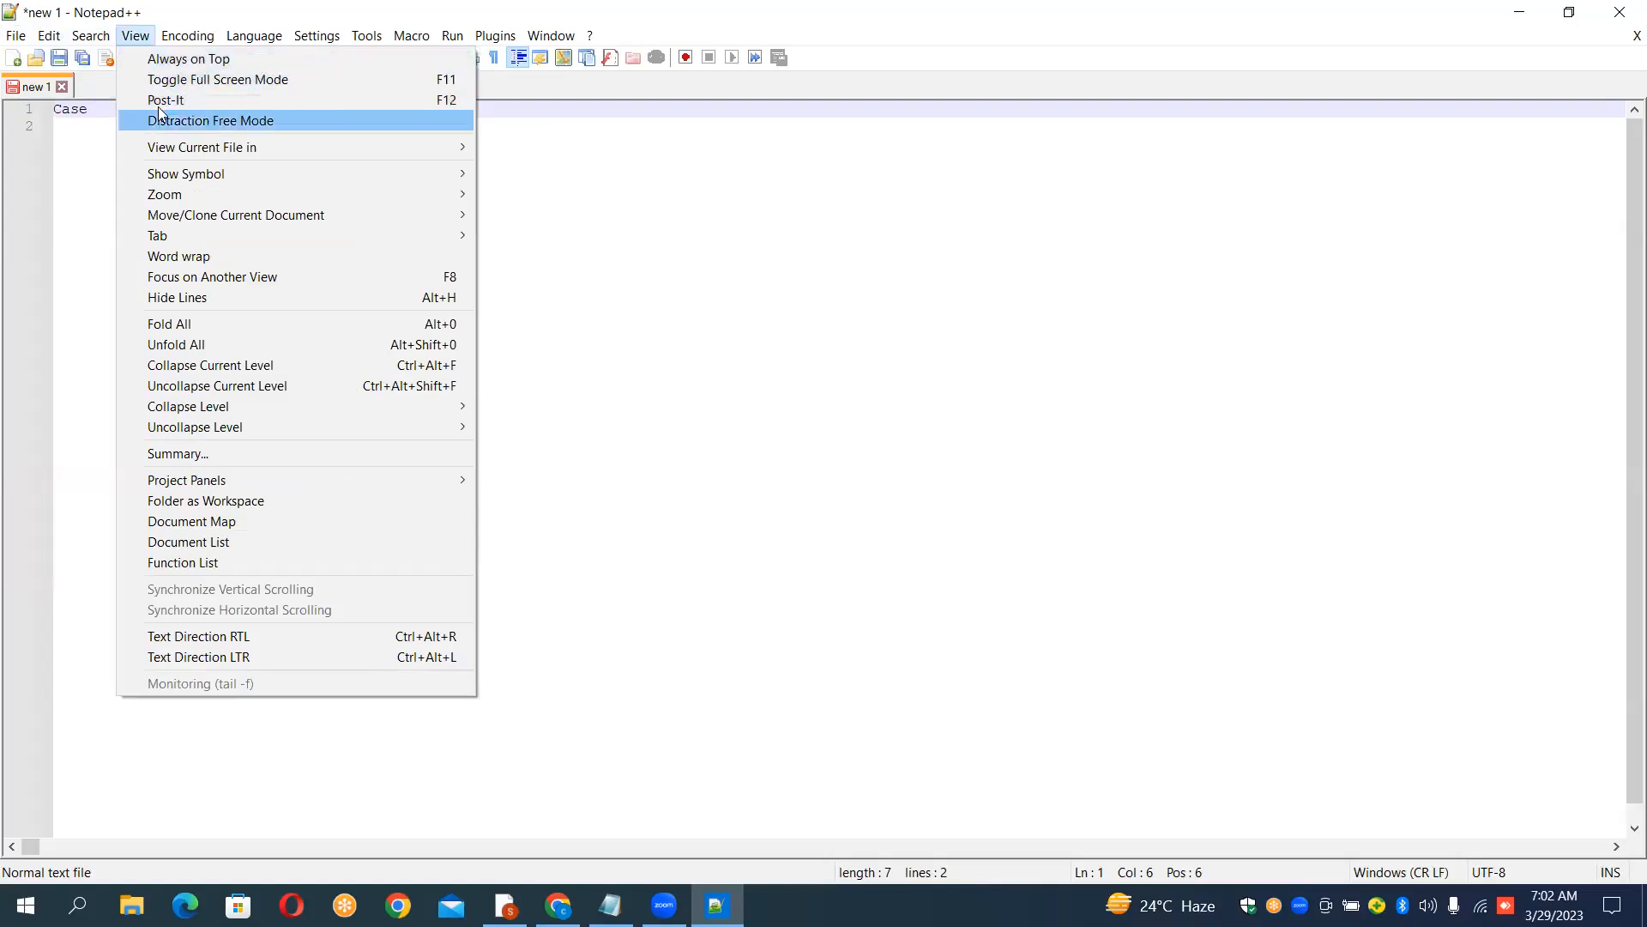
{"action": "mouse_move", "coordinate": [174, 197]}
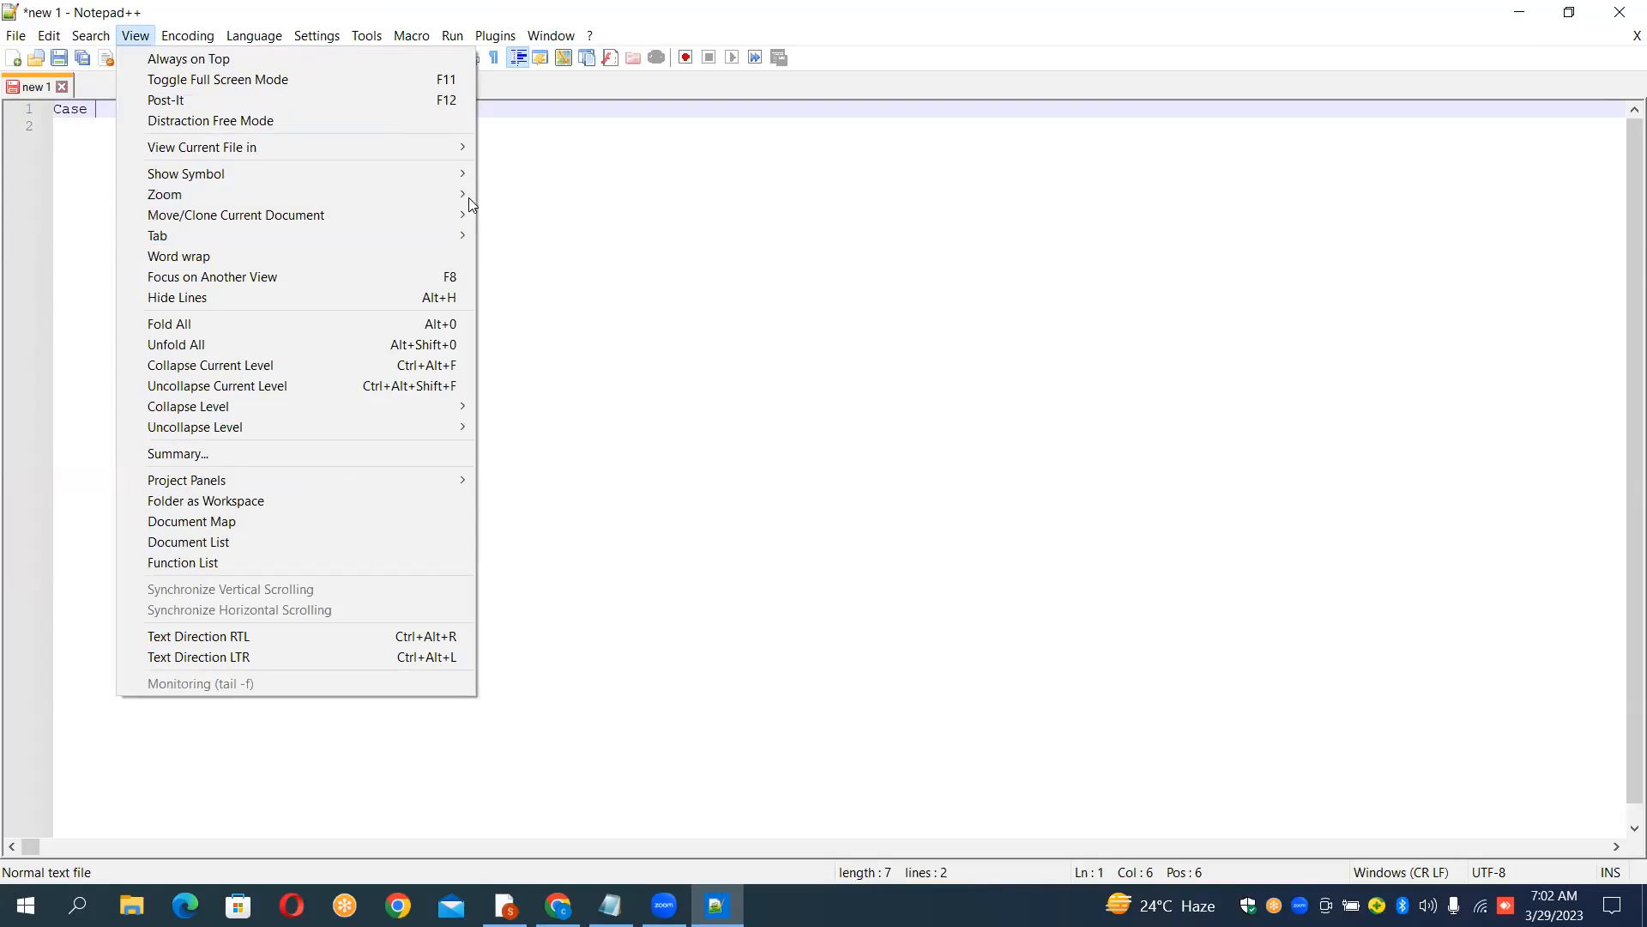
{"action": "mouse_move", "coordinate": [452, 199]}
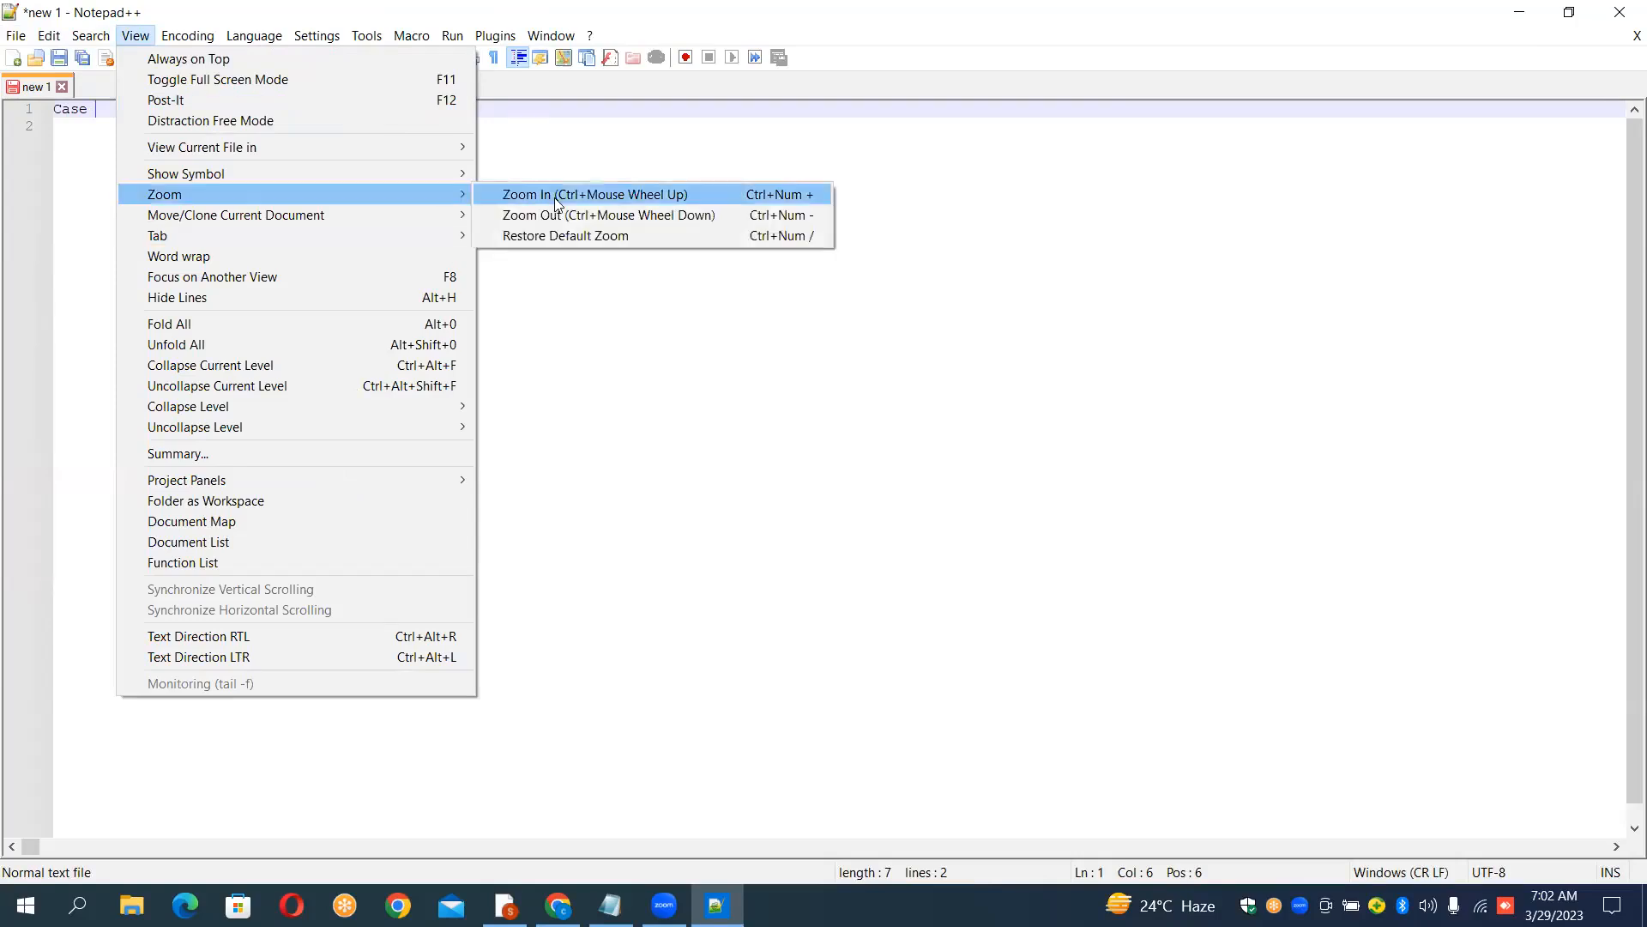
{"action": "left_click", "coordinate": [729, 201]}
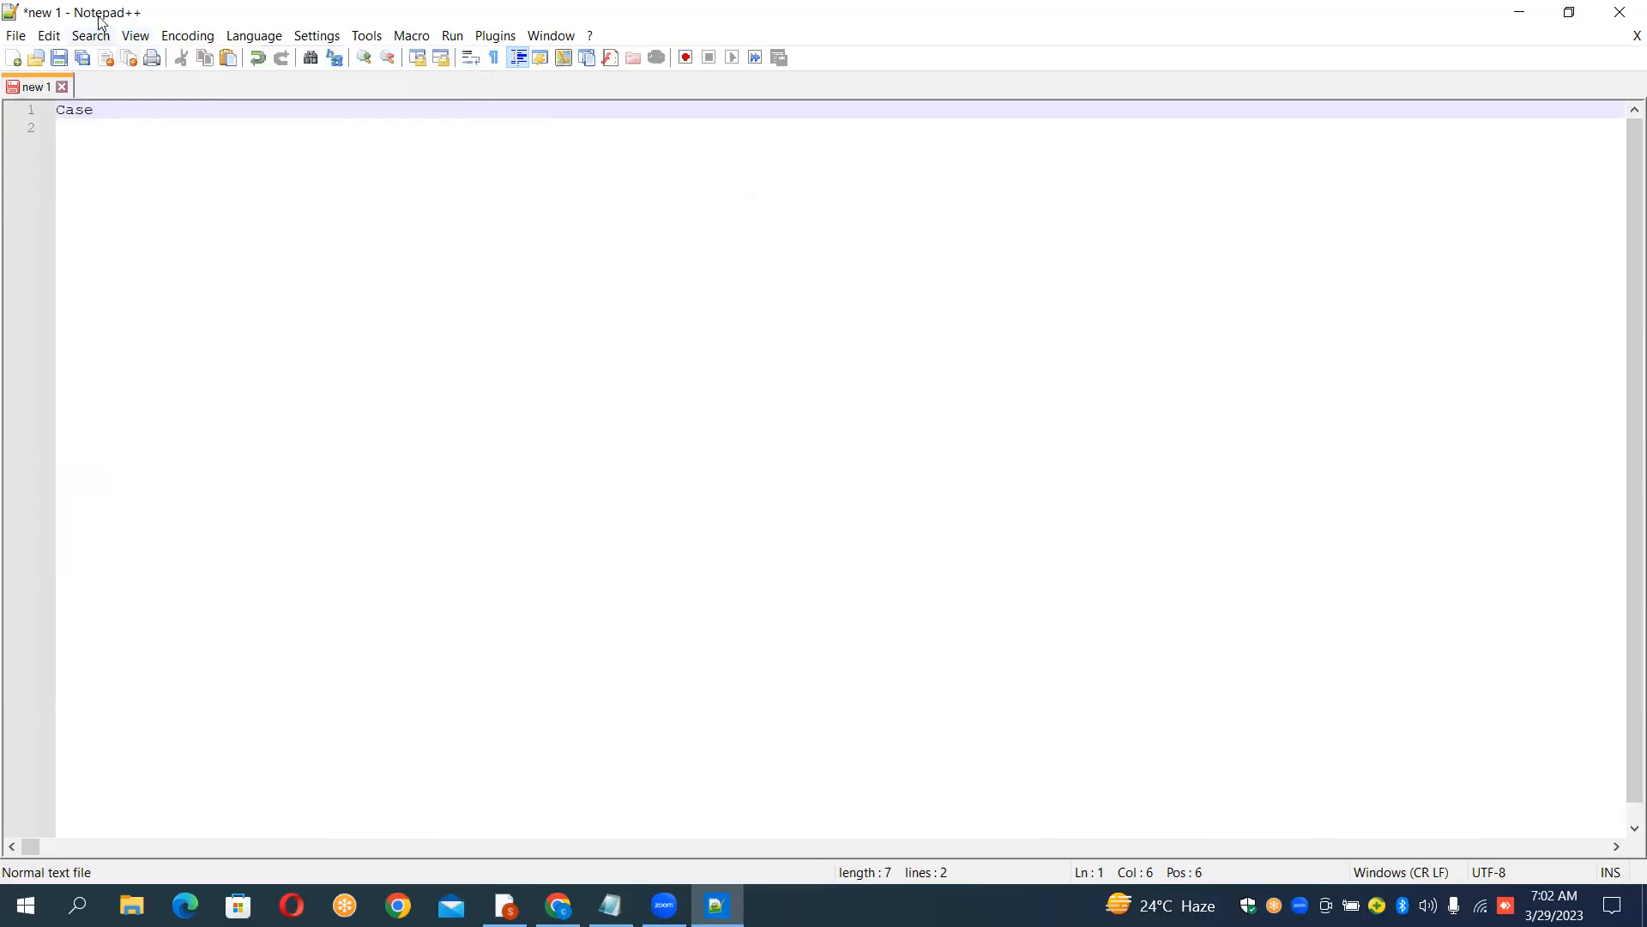
{"action": "left_click", "coordinate": [135, 36]}
{"action": "mouse_move", "coordinate": [187, 35]}
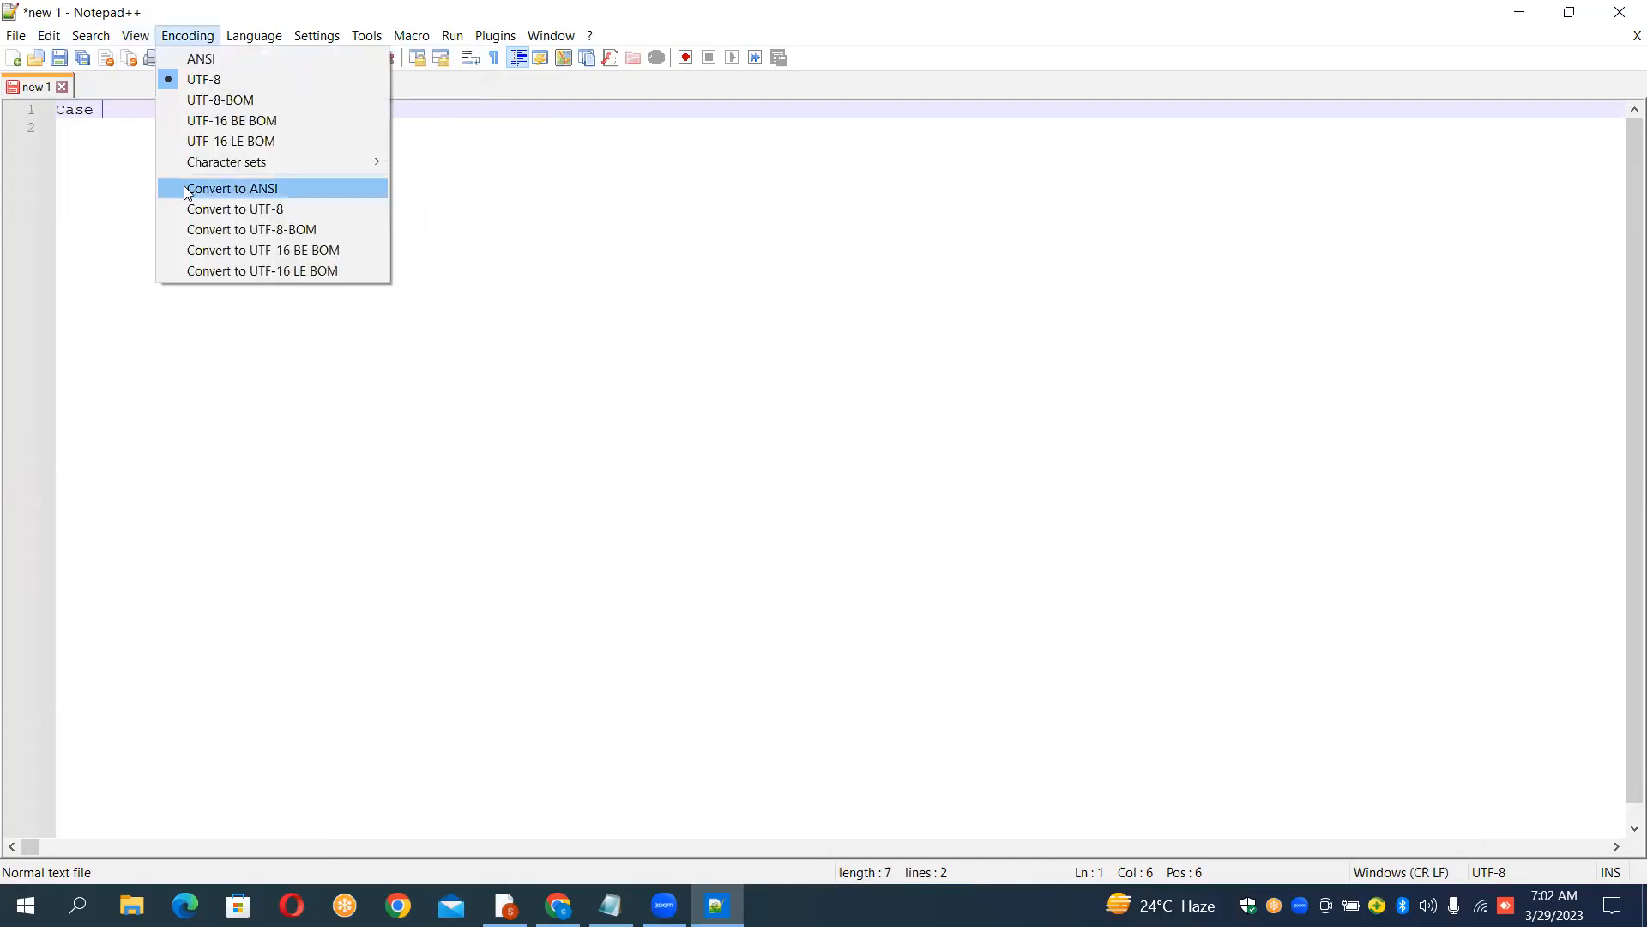
{"action": "mouse_move", "coordinate": [136, 36]}
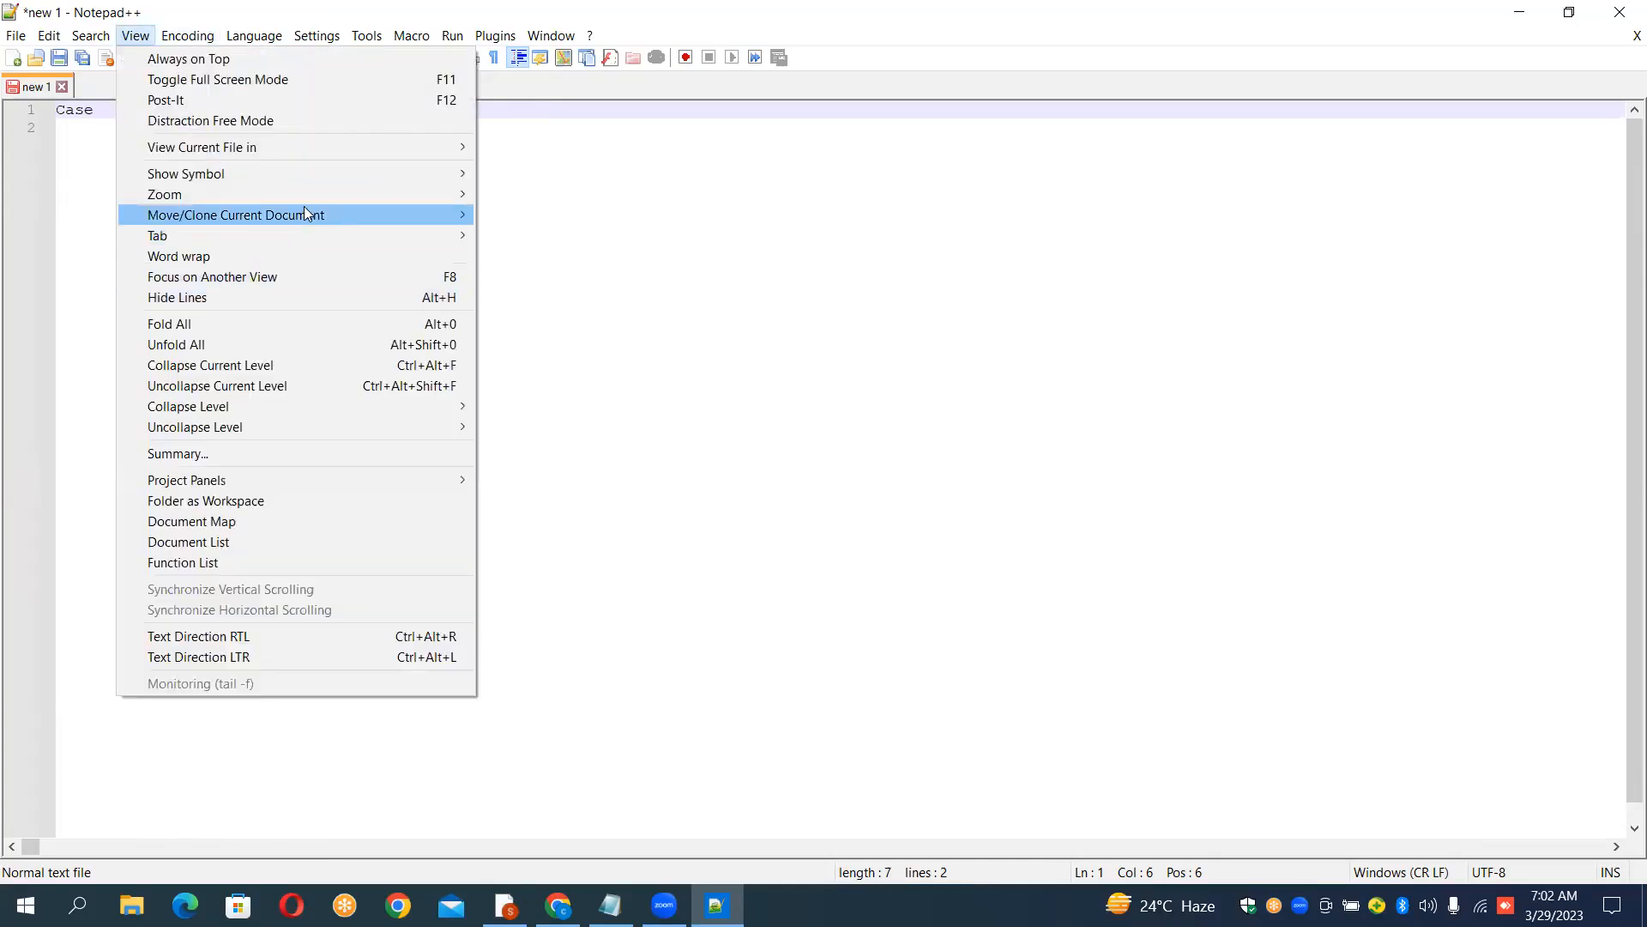
{"action": "mouse_move", "coordinate": [315, 201]}
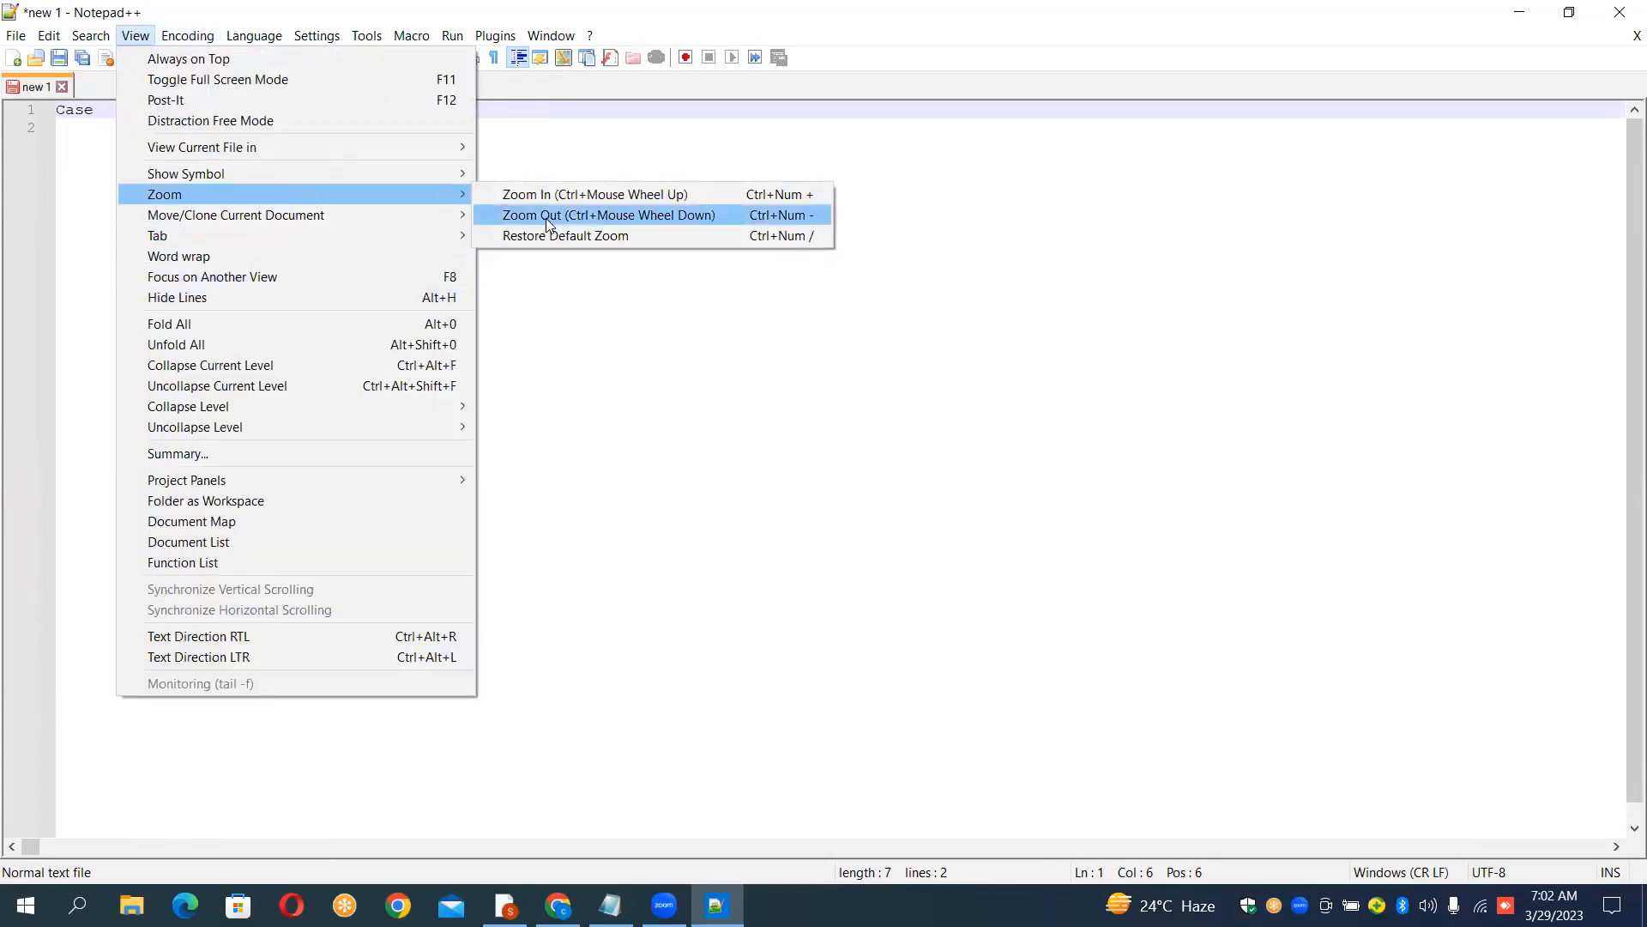
{"action": "left_click", "coordinate": [562, 196]}
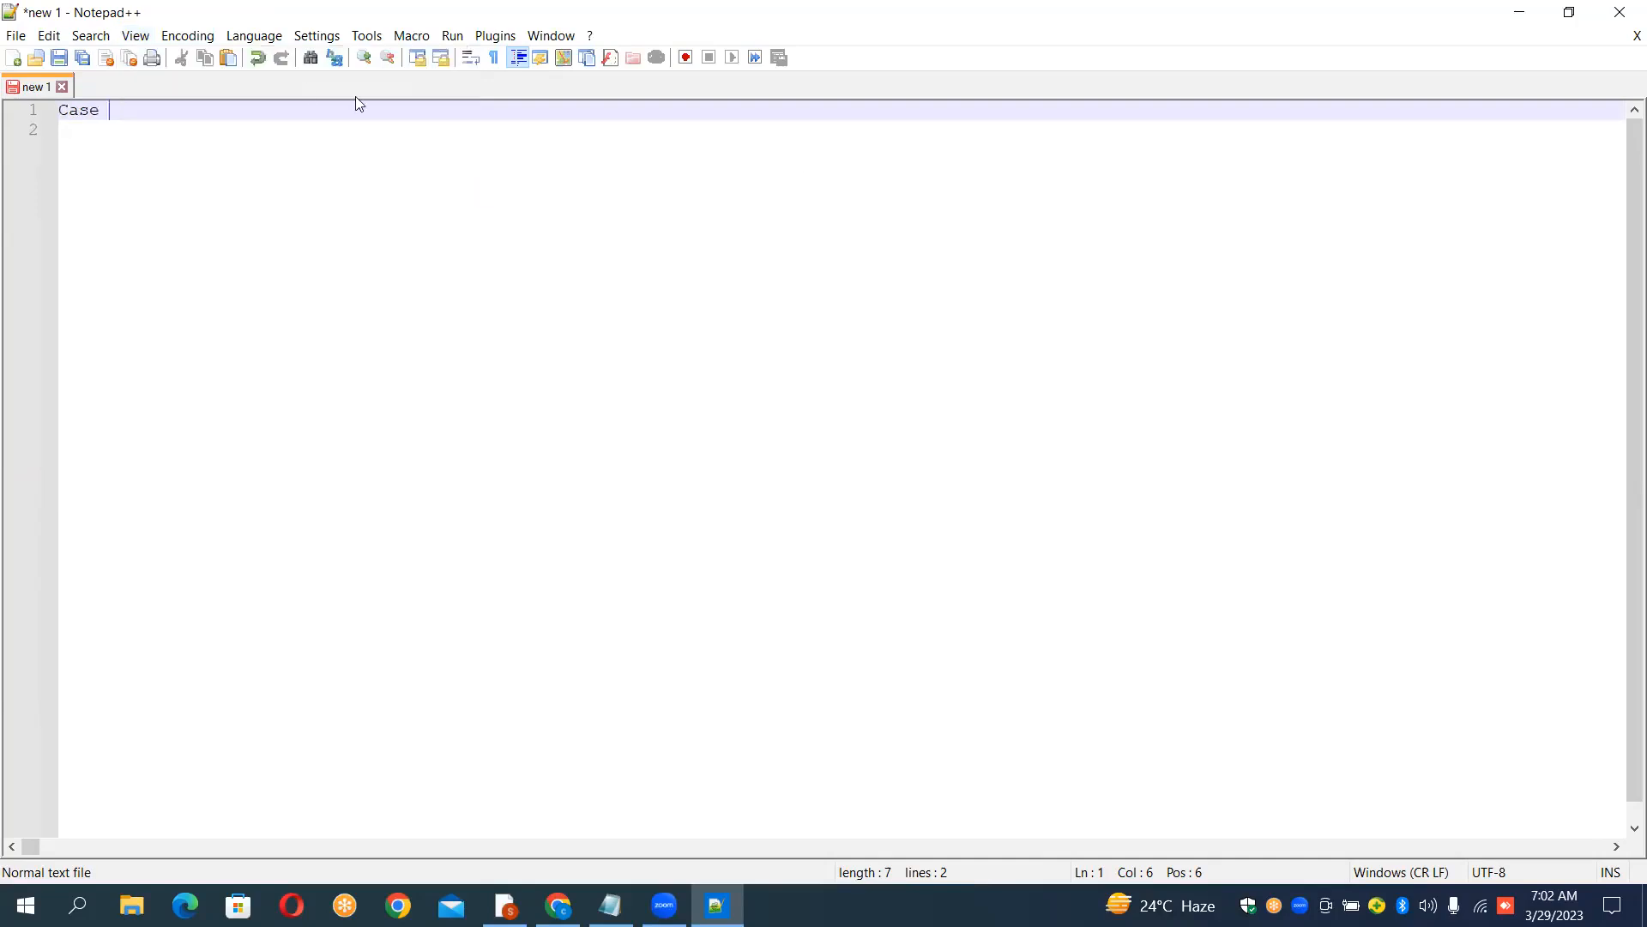
Step: Zoom in once more, complete the heading as "Case Study:" and add two new lines below it
{"action": "left_click", "coordinate": [135, 35]}
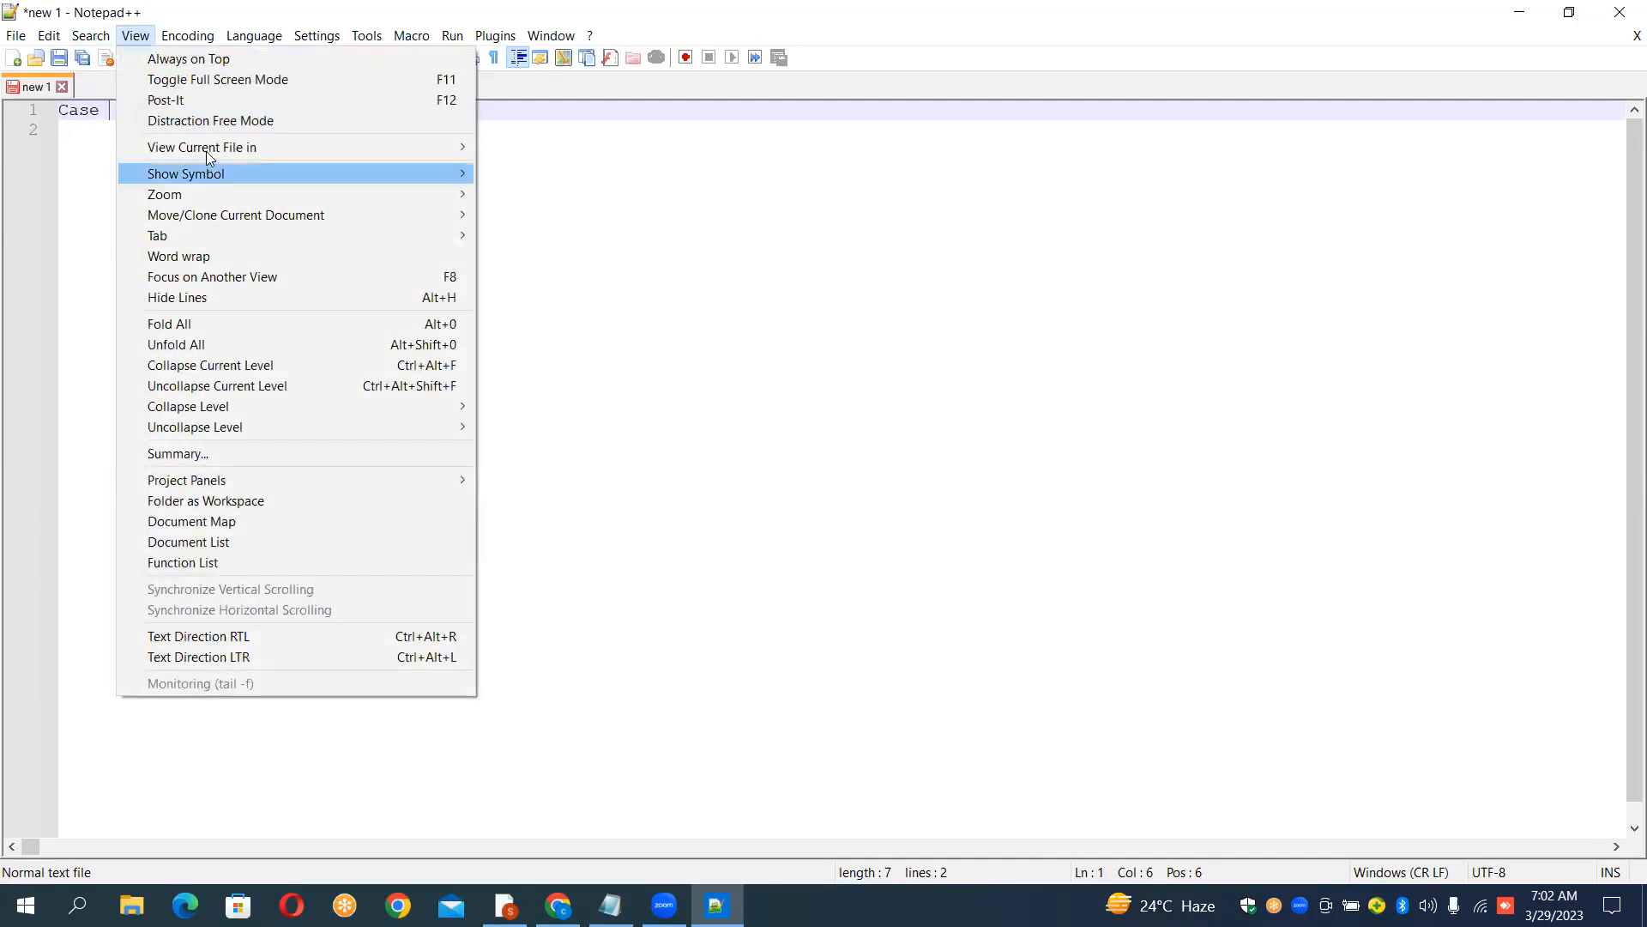
{"action": "mouse_move", "coordinate": [207, 152]}
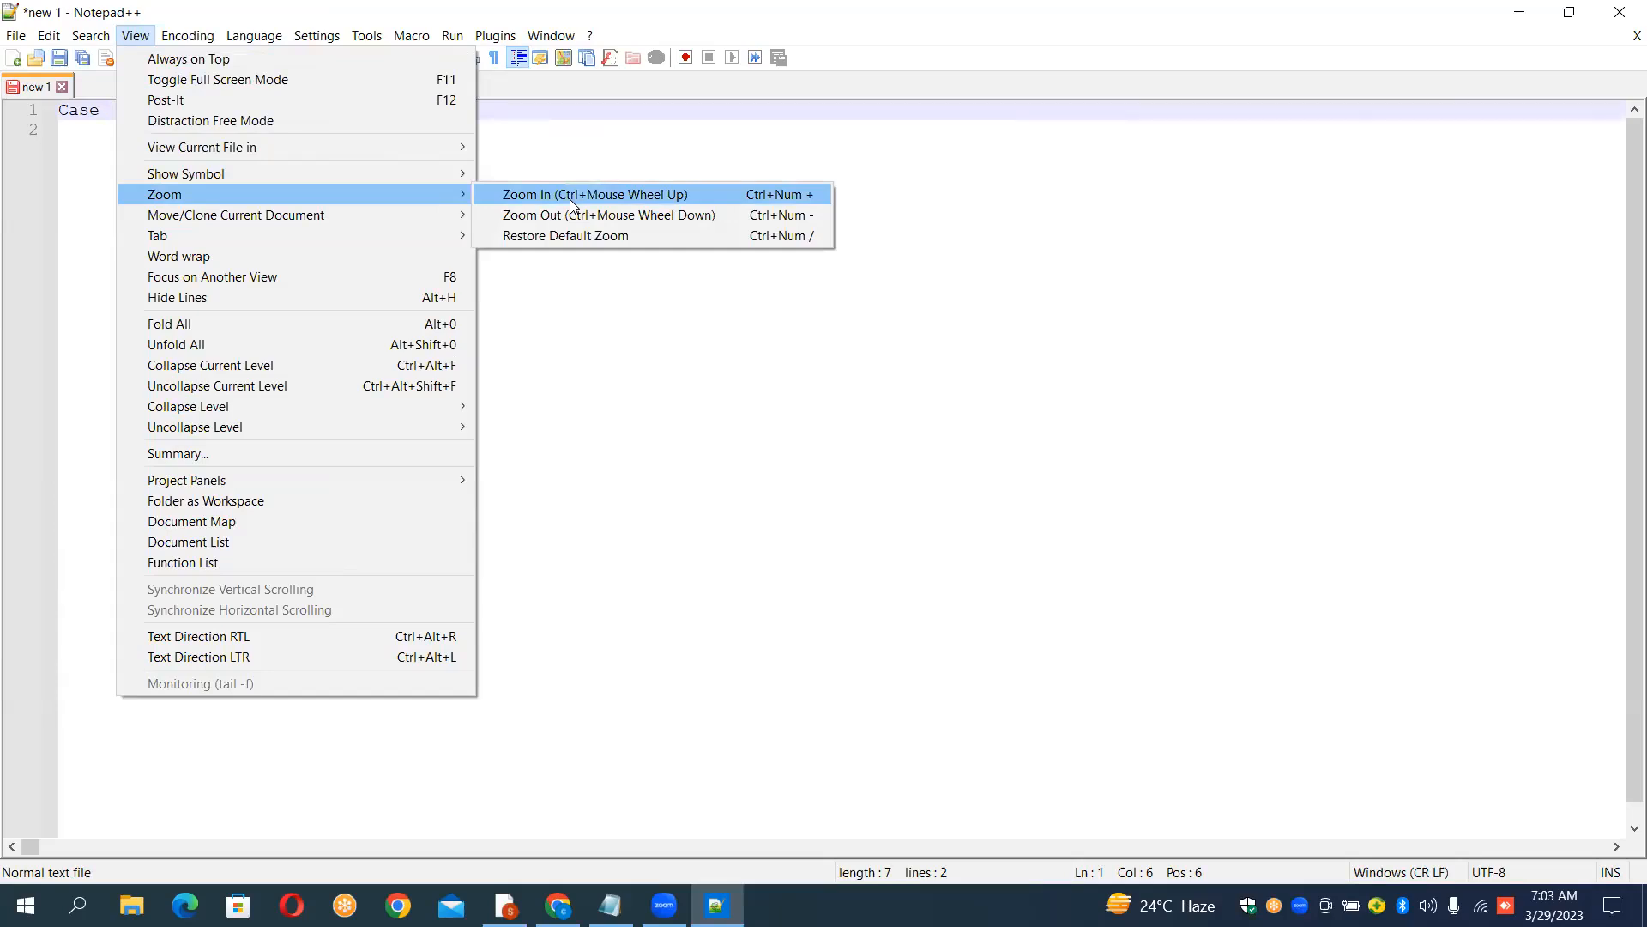
{"action": "left_click", "coordinate": [580, 197]}
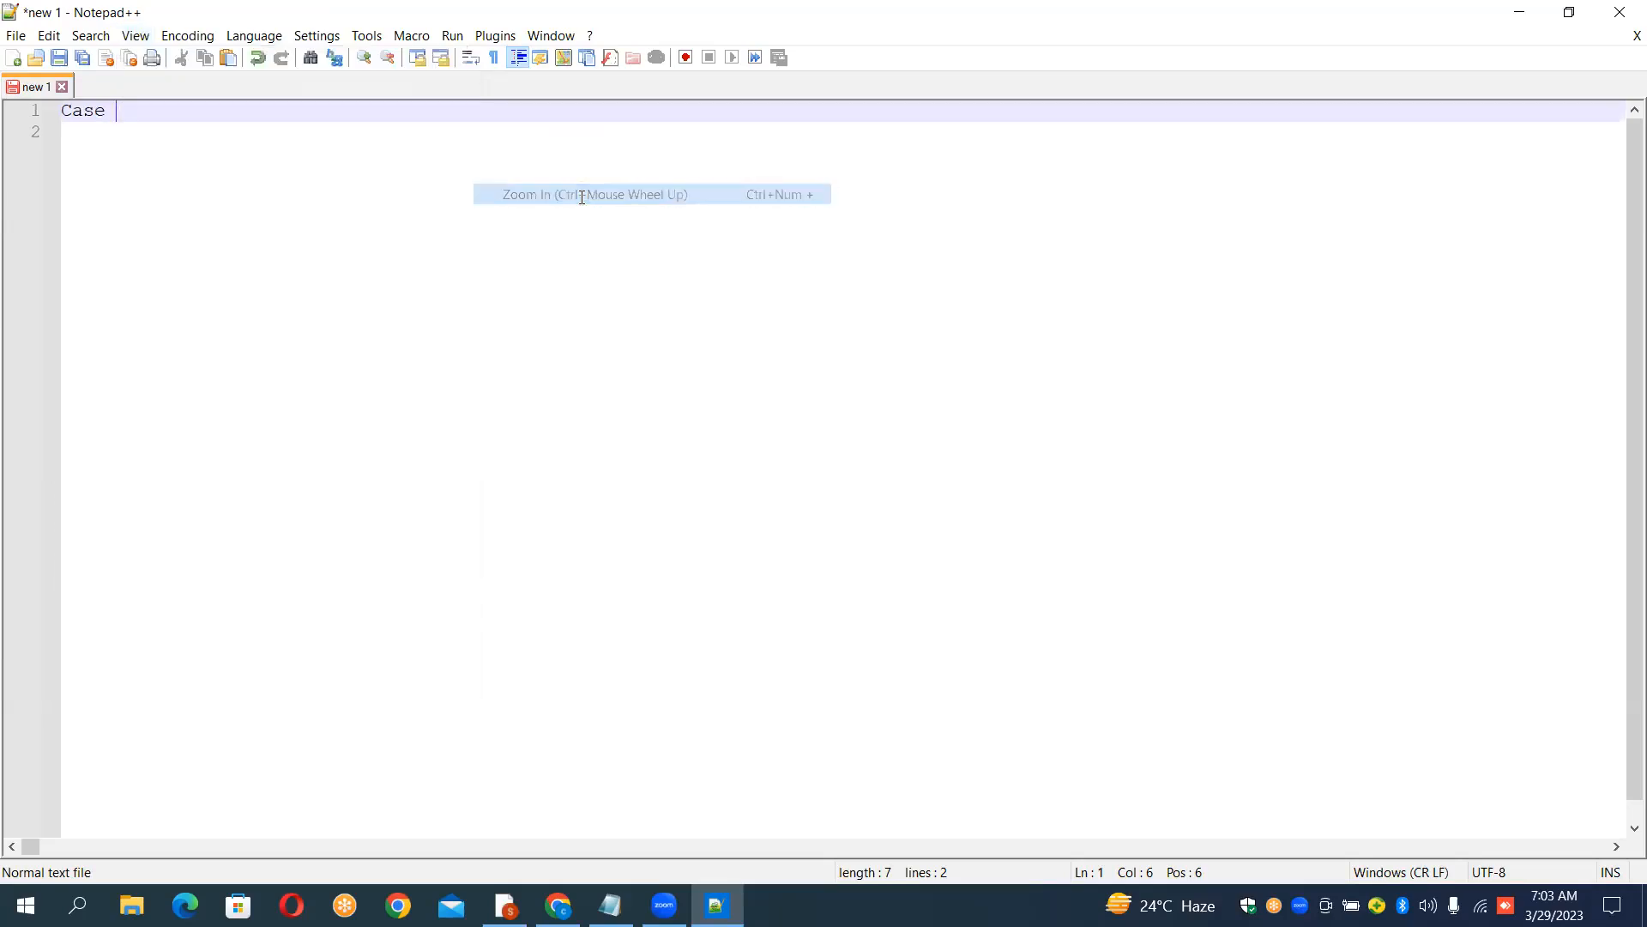
{"action": "type", "text": "Study"}
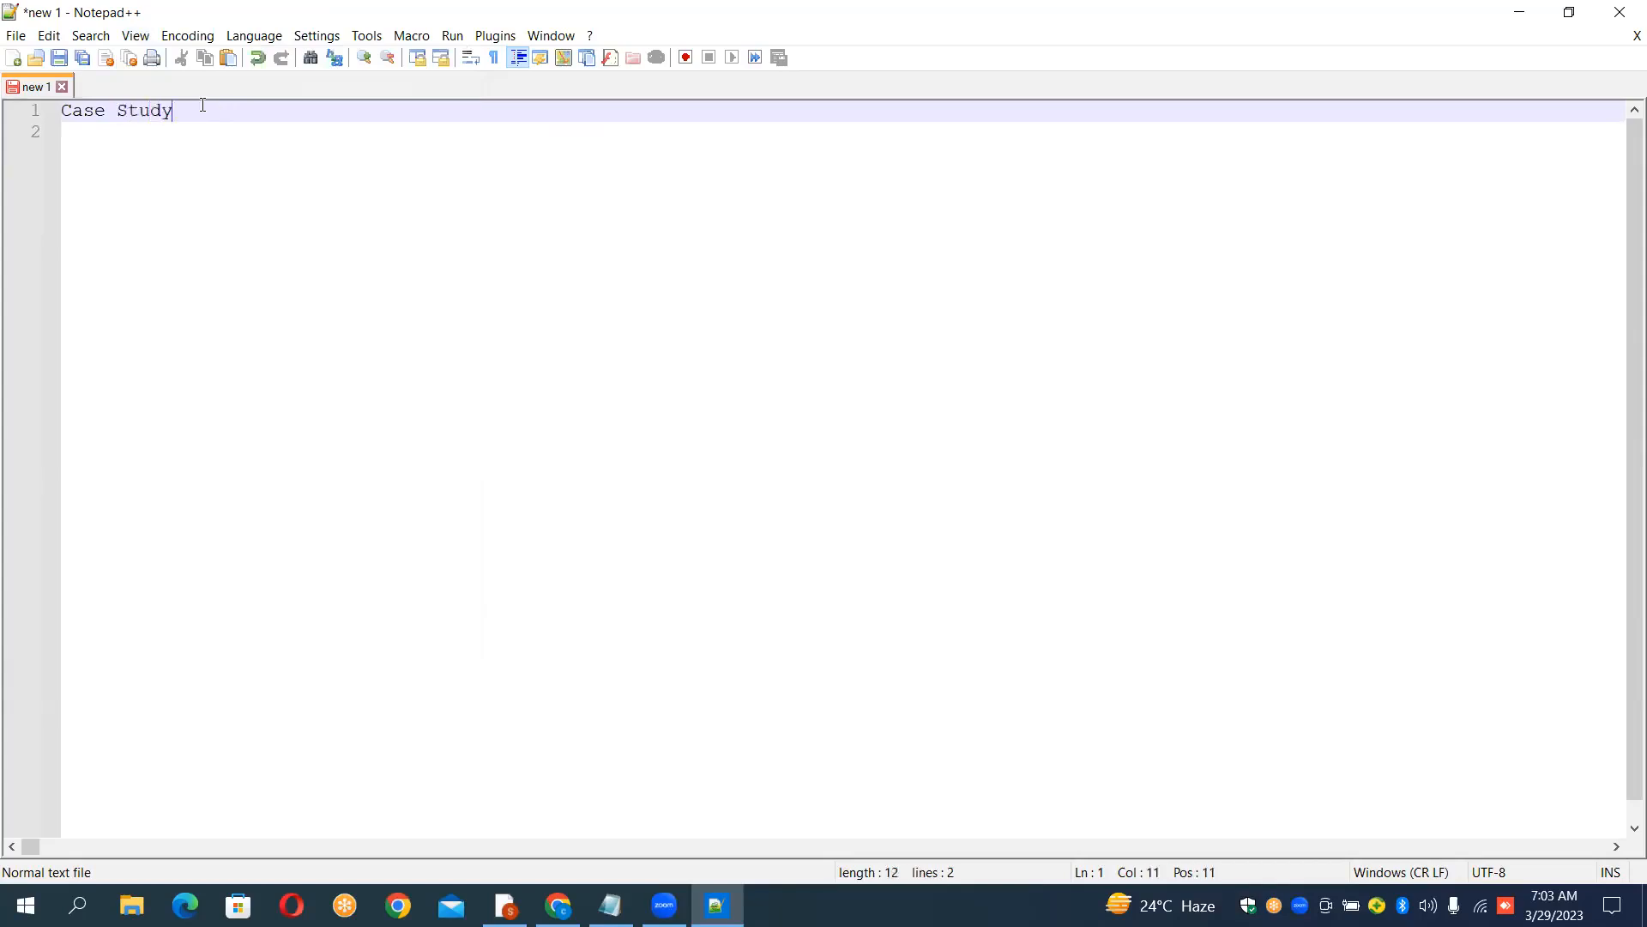
{"action": "type", "text": ":"}
{"action": "key", "text": "Return"}
{"action": "key", "text": "Return"}
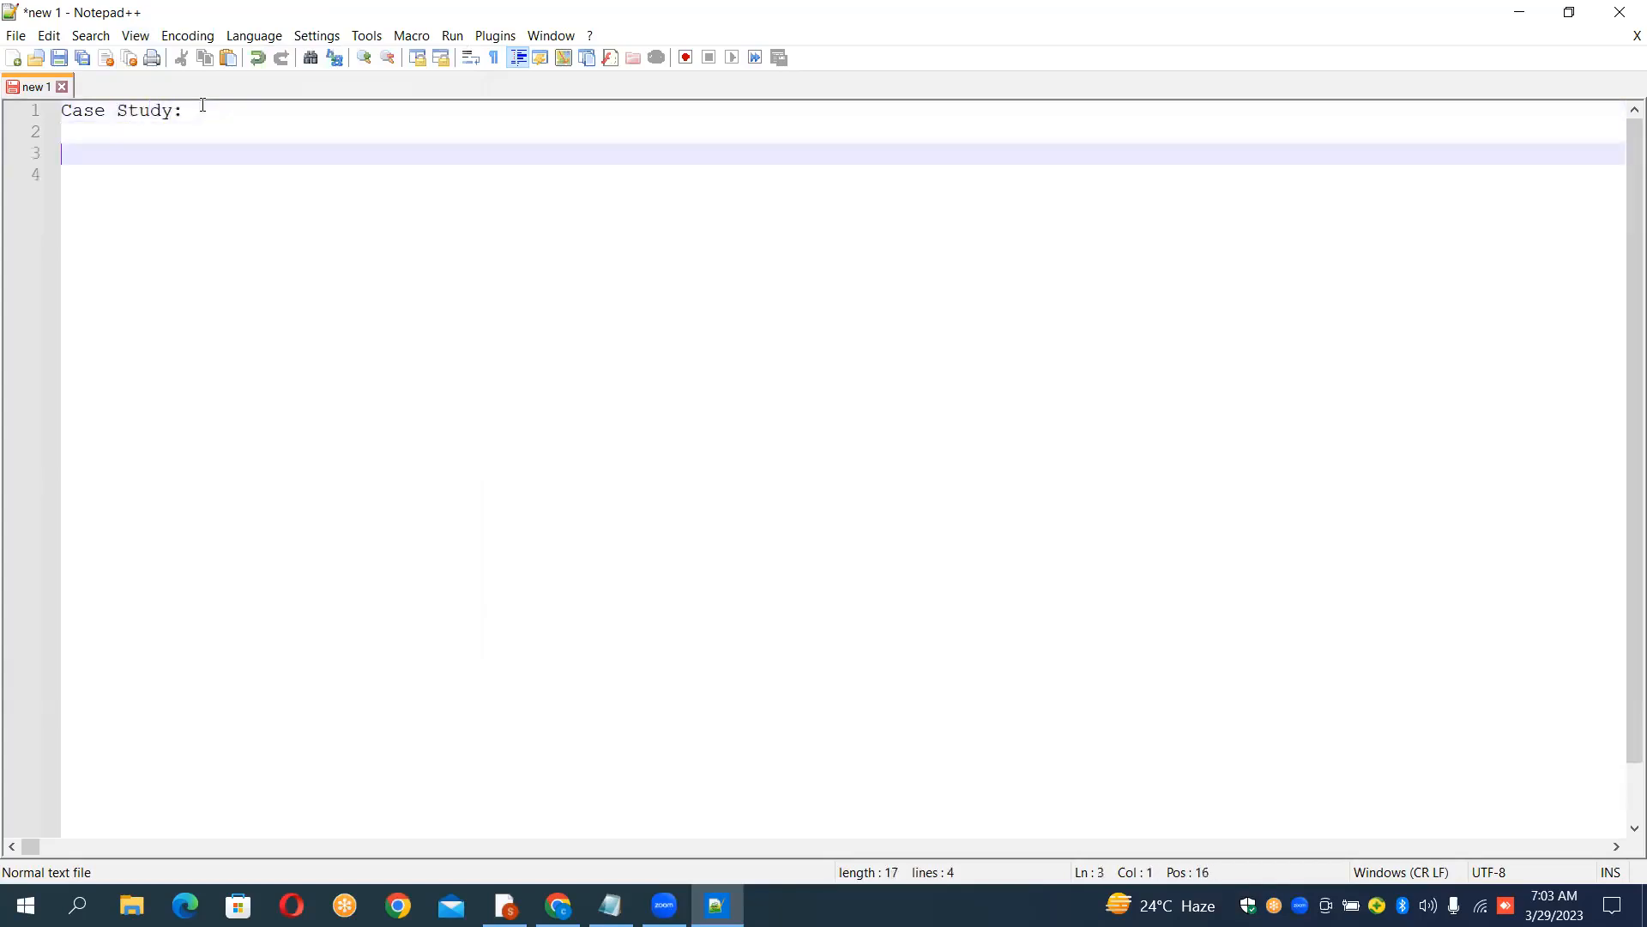
Step: Add a "Title :" label on the line below the heading
{"action": "key", "text": "Up"}
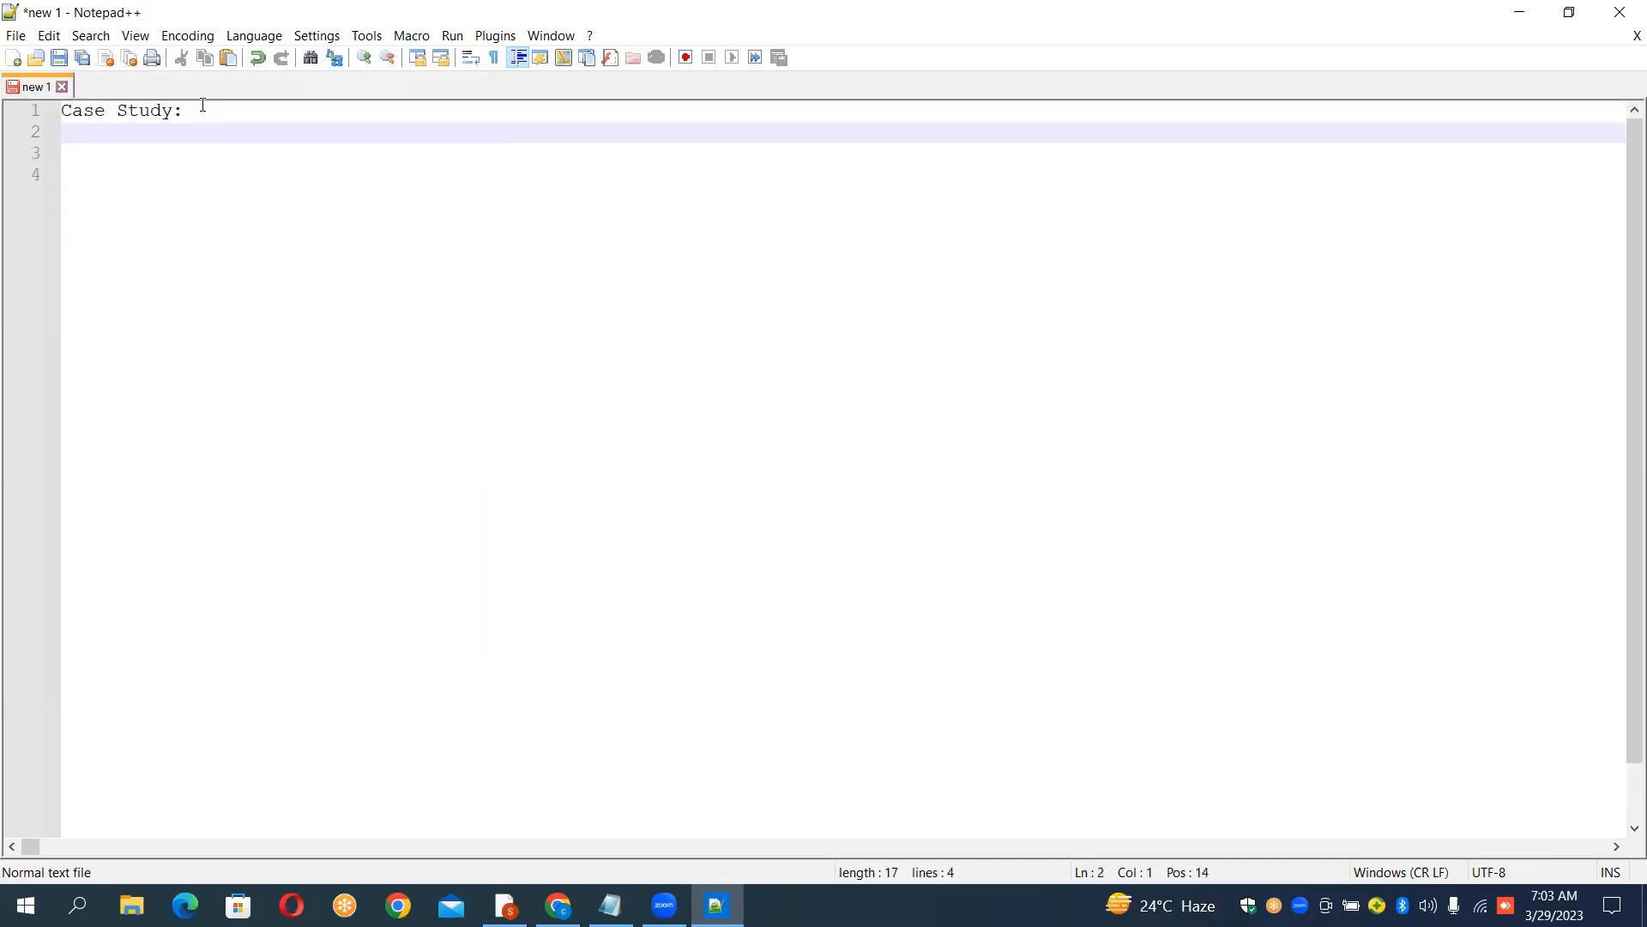
{"action": "type", "text": "Title"}
{"action": "key", "text": "Return"}
{"action": "key", "text": "Return"}
{"action": "key", "text": "Up"}
{"action": "key", "text": "Up"}
{"action": "key", "text": "Up"}
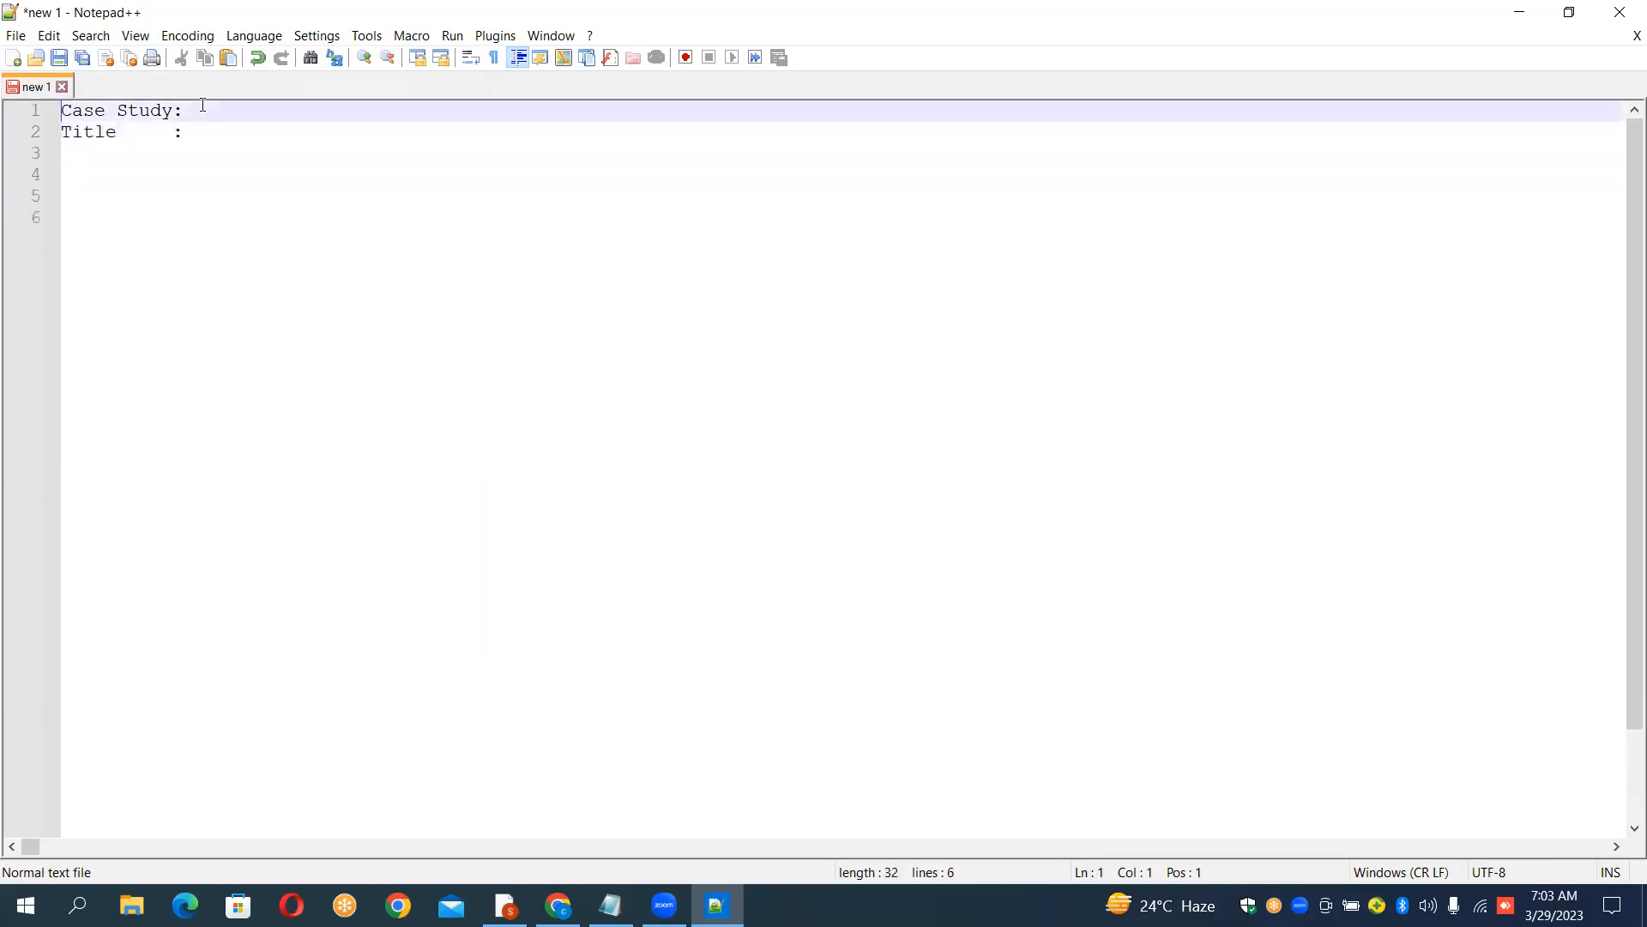
Step: Insert a blank line between the Case Study heading and the Title line
{"action": "key", "text": "Down"}
{"action": "key", "text": "Return"}
{"action": "key", "text": "Up"}
{"action": "key", "text": "Down"}
{"action": "key", "text": "Right"}
{"action": "key", "text": "Right"}
{"action": "key", "text": "Right"}
{"action": "key", "text": "Up"}
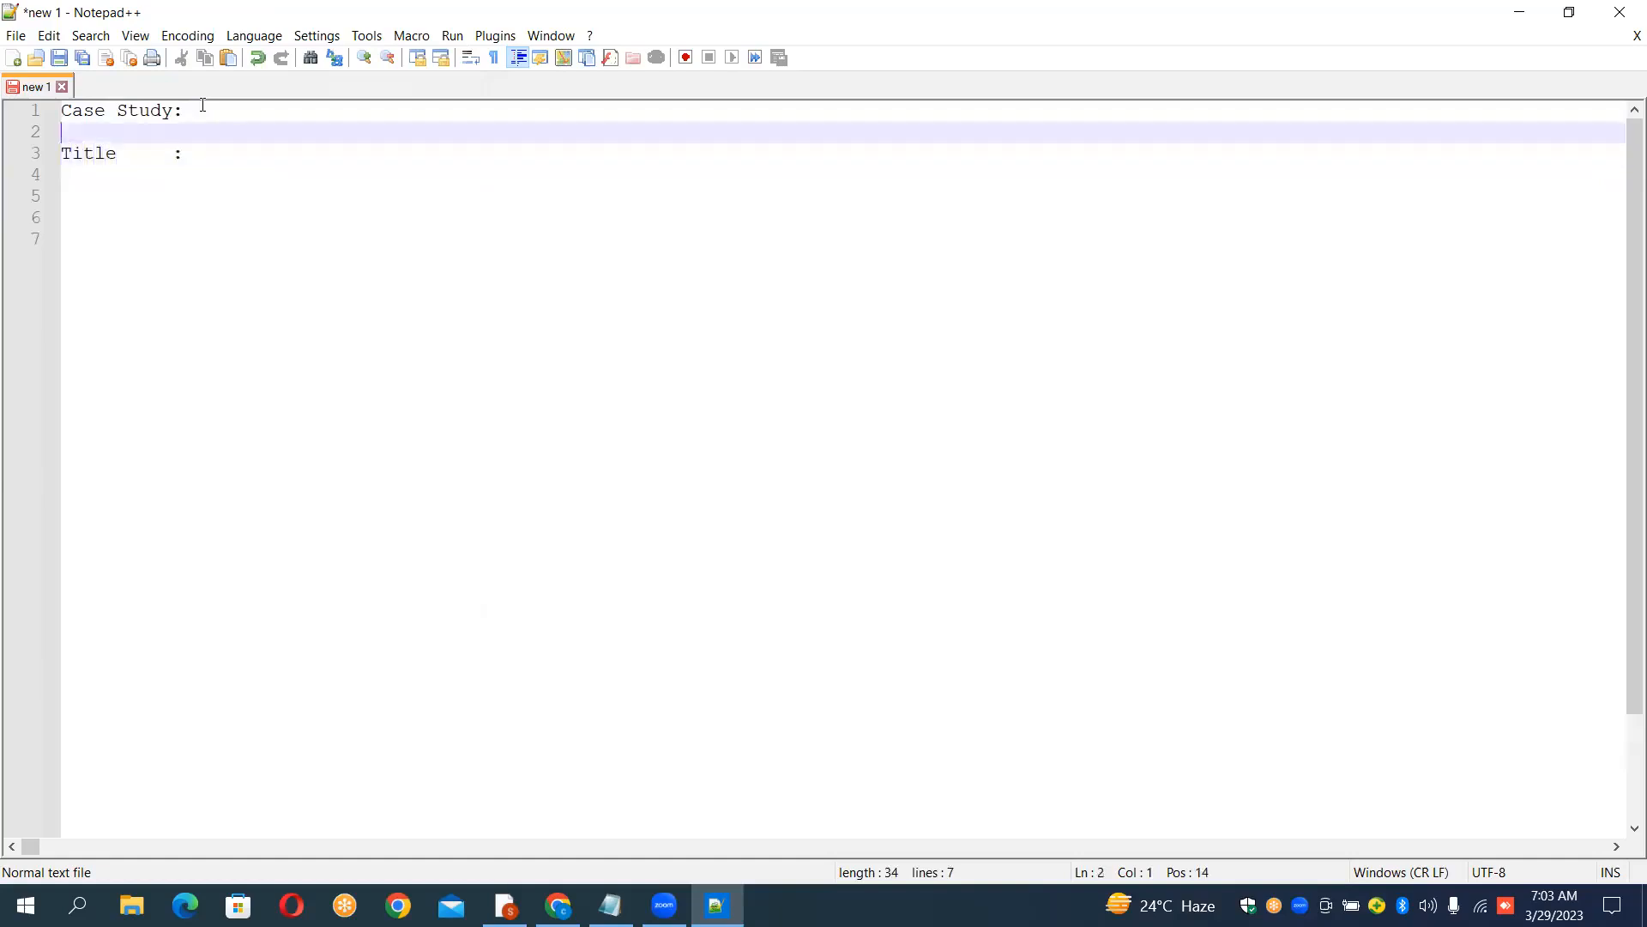
{"action": "key", "text": "Up"}
{"action": "key", "text": "Right"}
Step: Number the heading by adding 1 after "Case Study:"
{"action": "left_click", "coordinate": [202, 104]}
{"action": "type", "text": "1"}
{"action": "key", "text": "Down"}
{"action": "key", "text": "Down"}
{"action": "key", "text": "Down"}
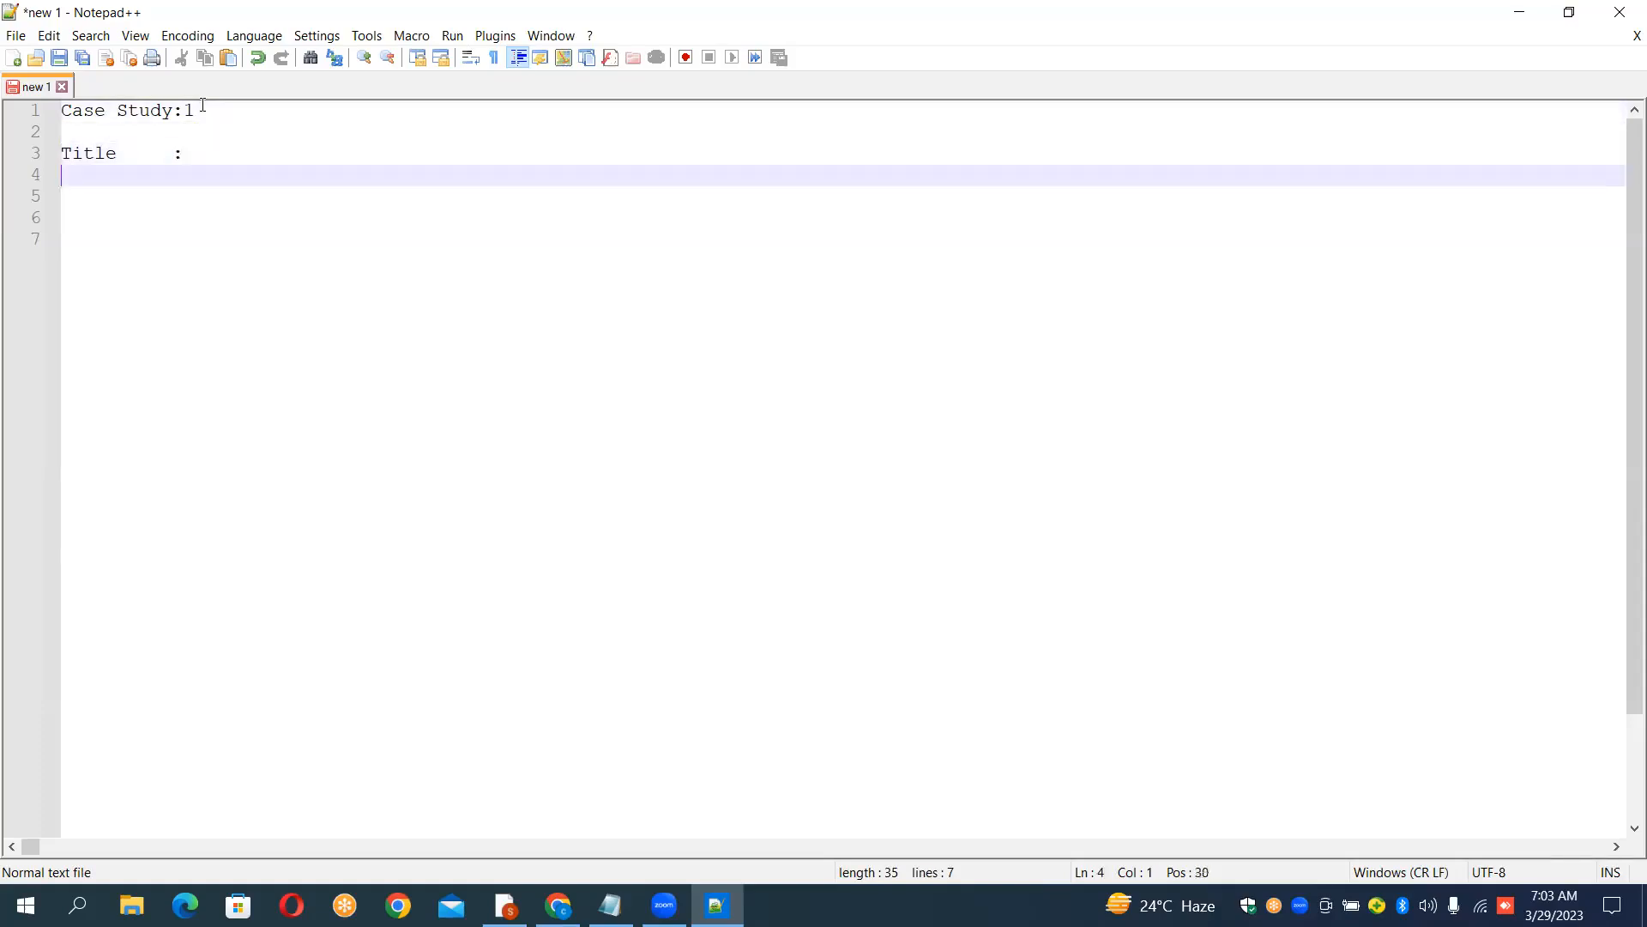
Step: Enter the title "Copy Data From Azure Blob Storage To Azure Blob Storage" after the Title colon
{"action": "key", "text": "Up"}
{"action": "key", "text": "Right"}
{"action": "key", "text": "Right"}
{"action": "key", "text": "Right"}
{"action": "key", "text": "Right"}
{"action": "key", "text": "Right"}
{"action": "key", "text": "Right"}
{"action": "key", "text": "Right"}
{"action": "key", "text": "Right"}
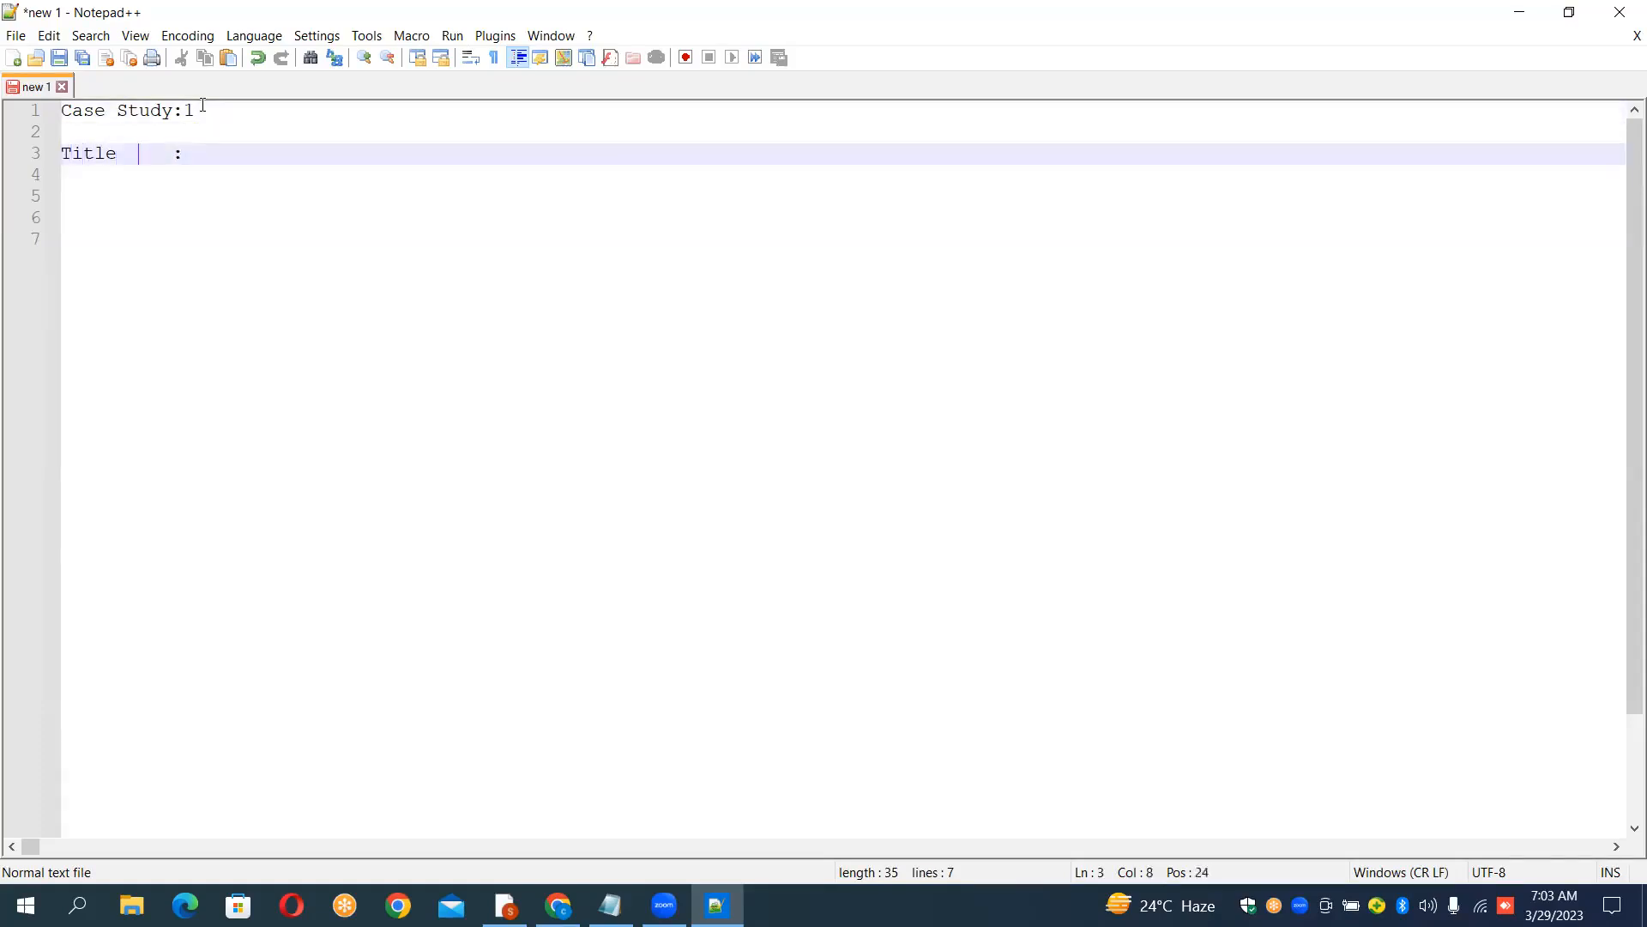
{"action": "type", "text": "Copy Data From Azure Blob St"}
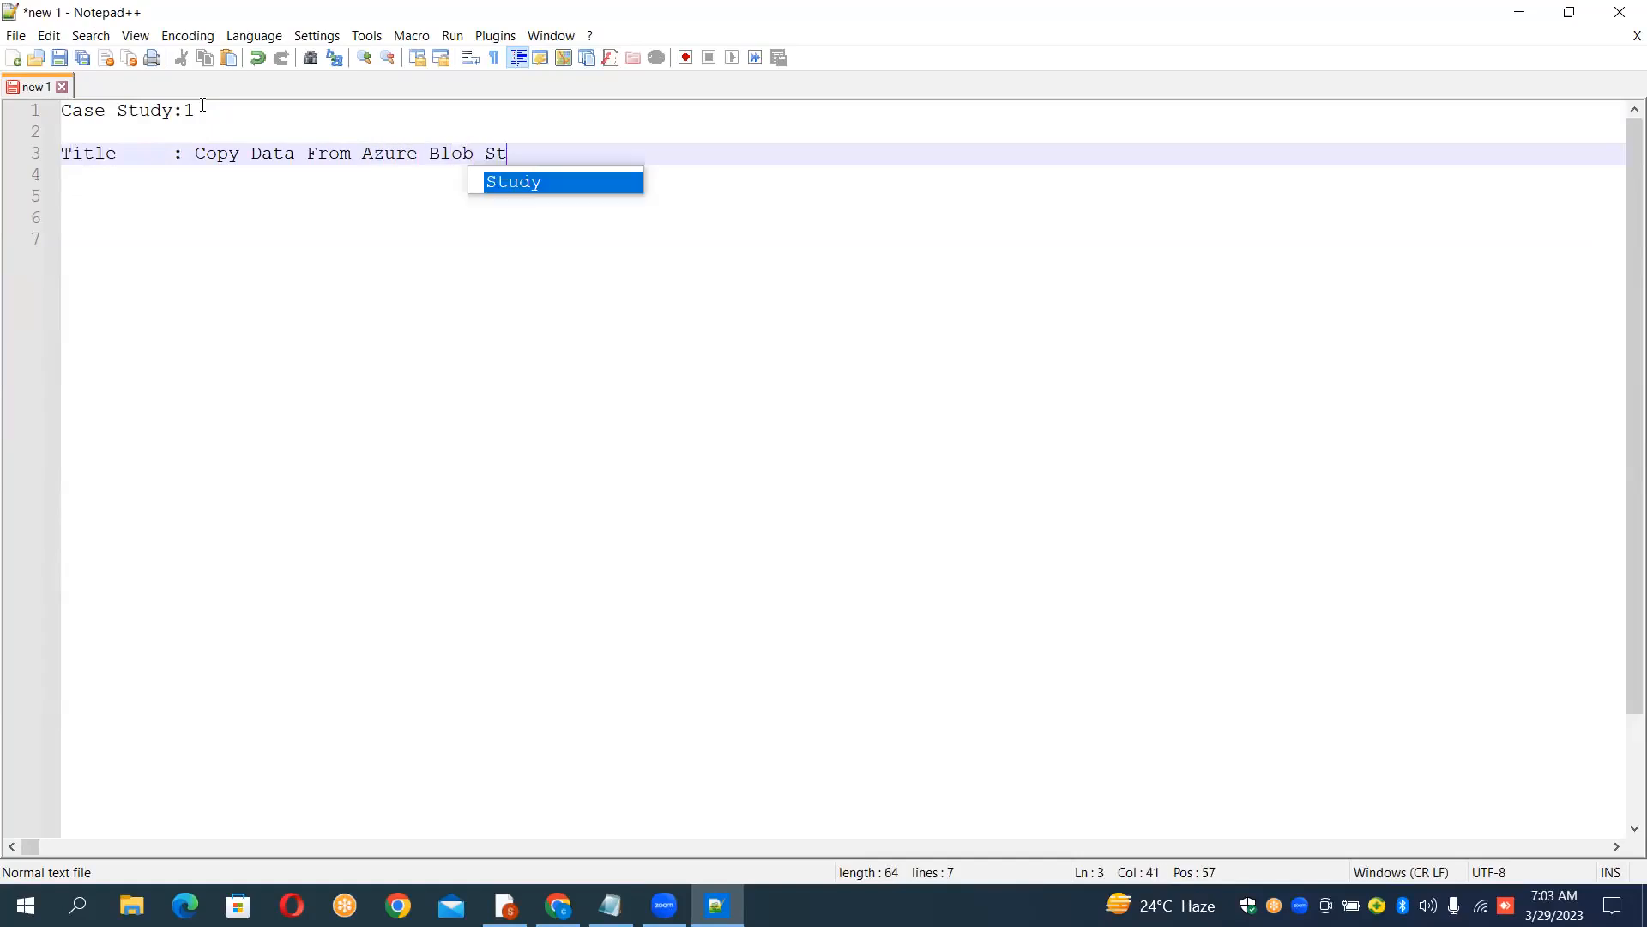
{"action": "type", "text": "orage T"}
{"action": "type", "text": "o "}
{"action": "type", "text": "Azure "}
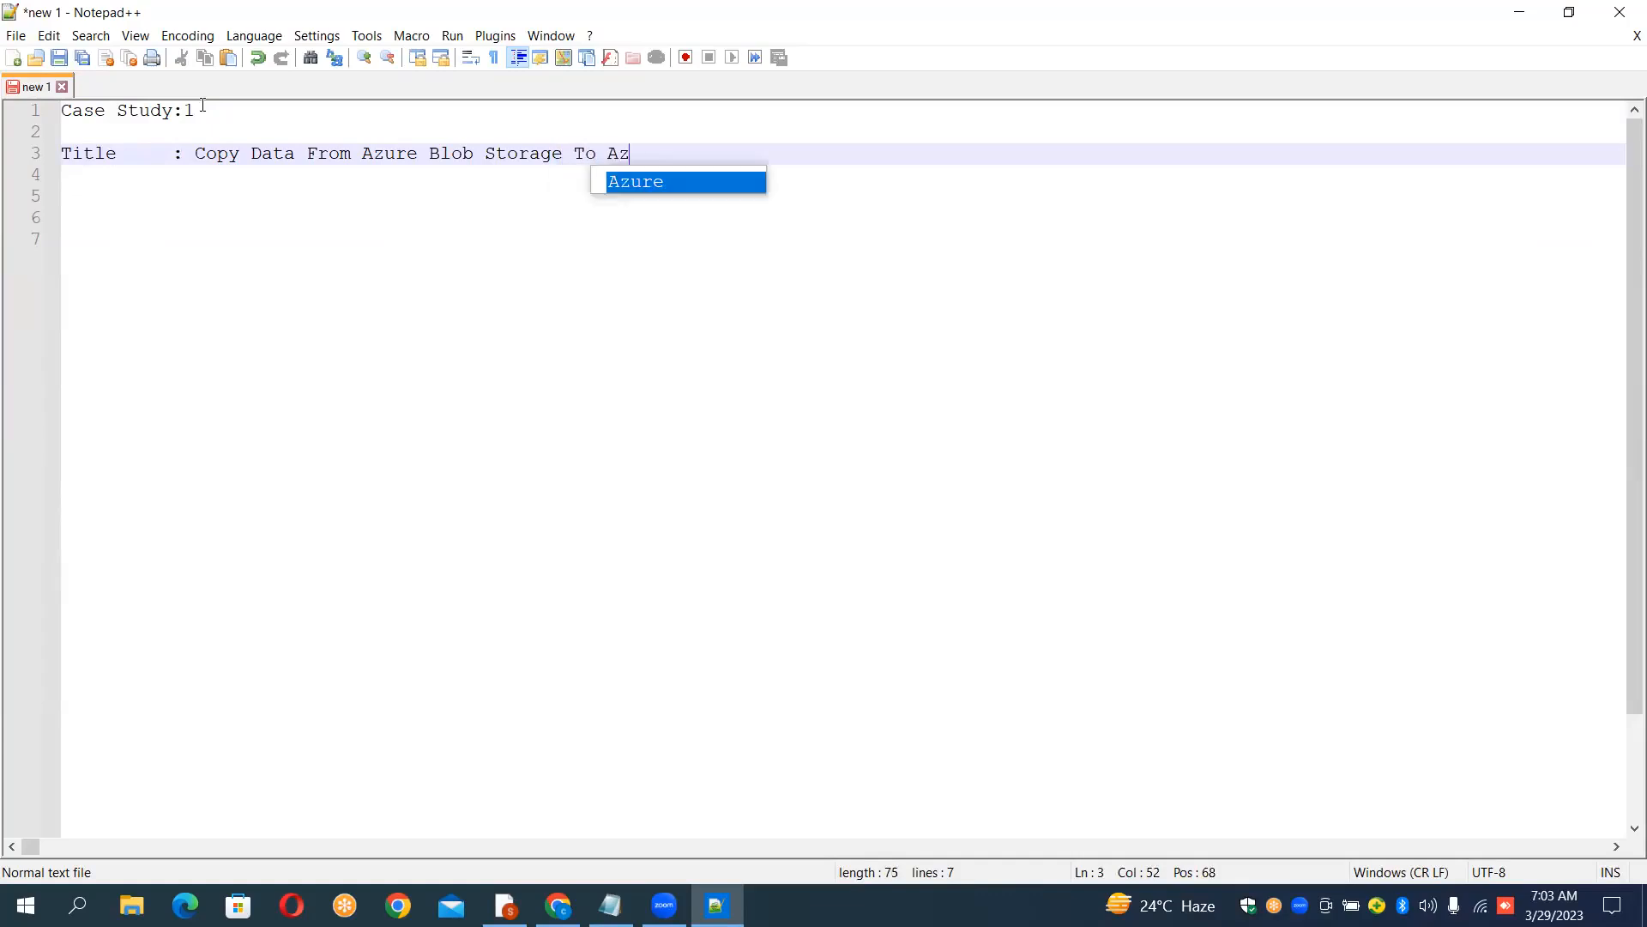
{"action": "type", "text": "Blob St"}
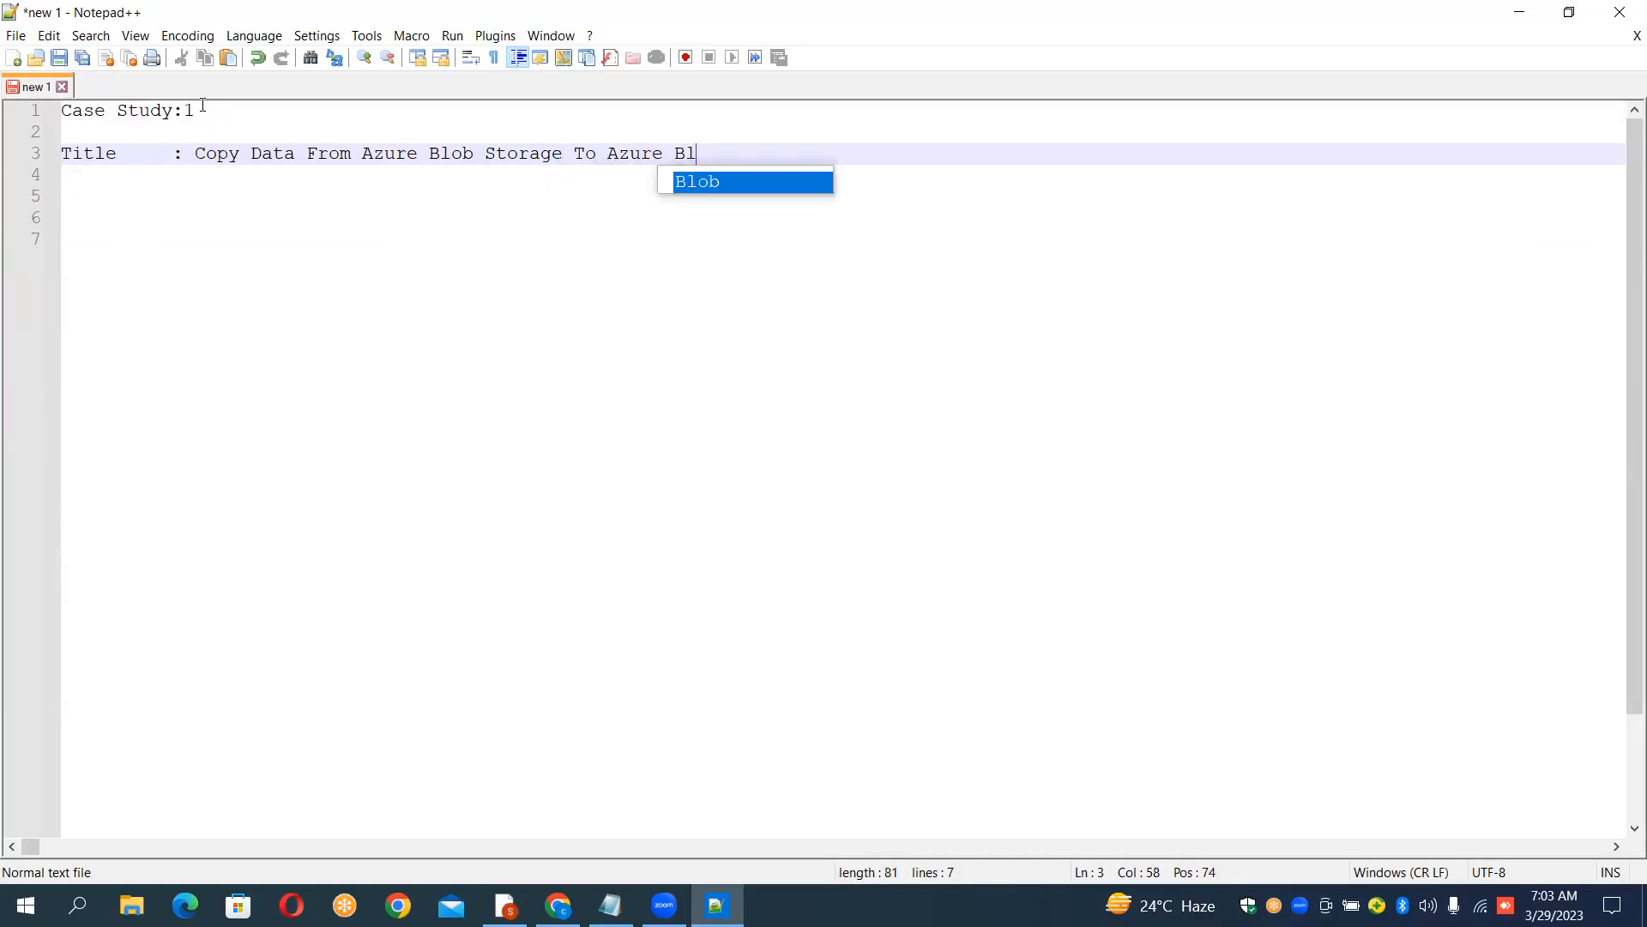
{"action": "type", "text": "orage"}
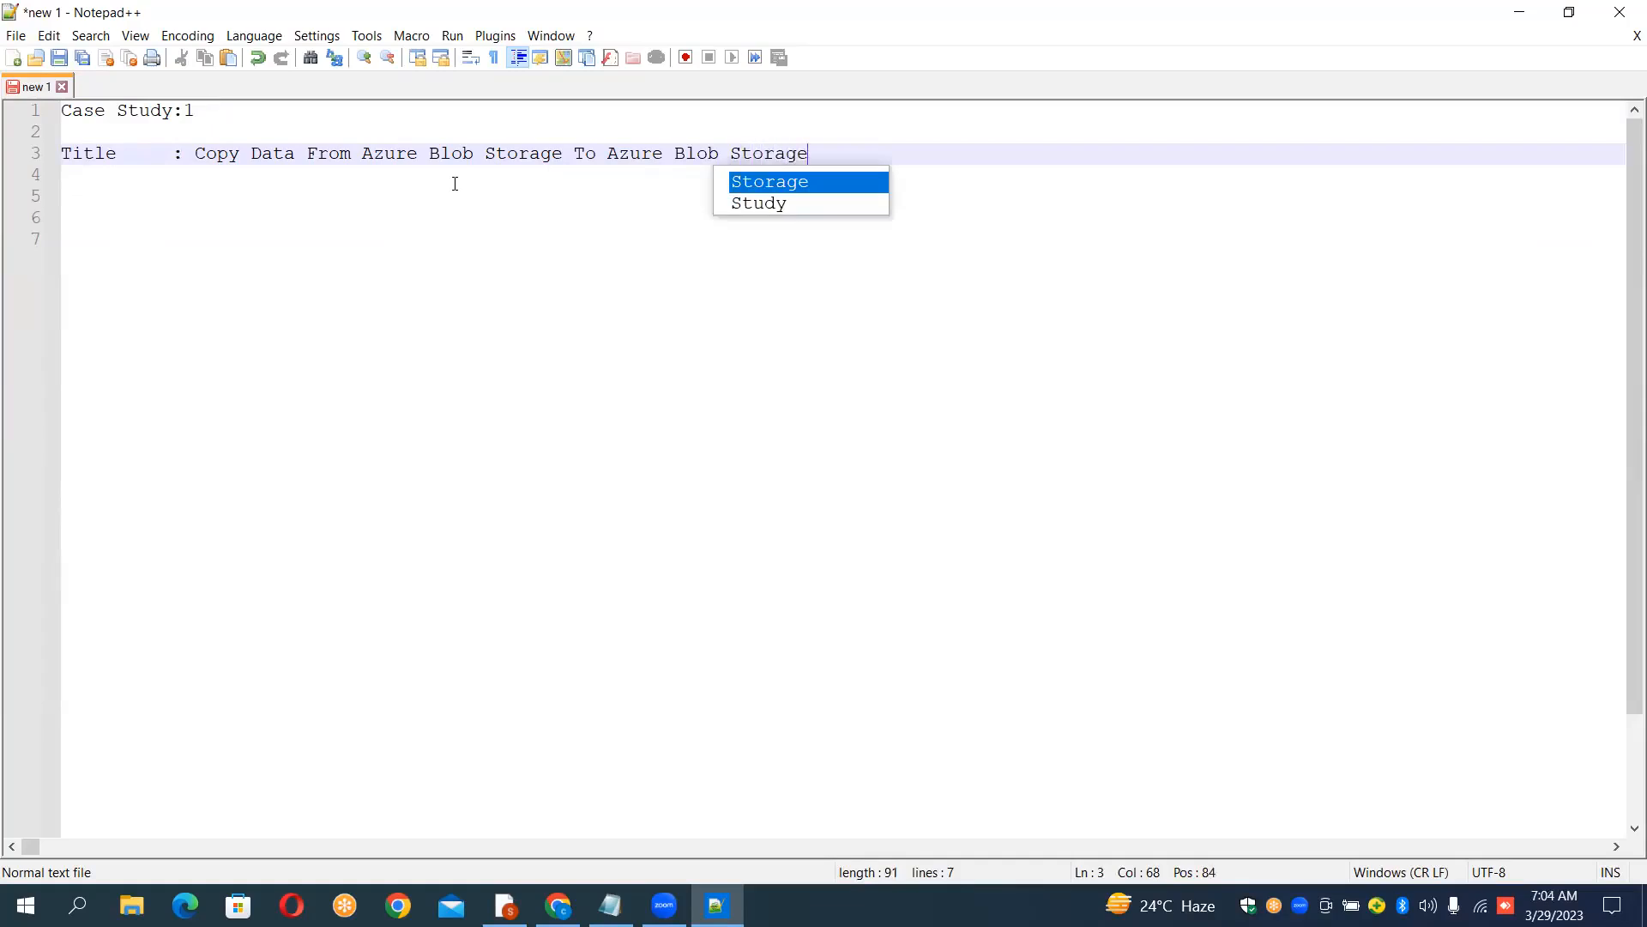
Step: Underline the title line with a row of dashes on line 4
{"action": "left_click", "coordinate": [523, 258]}
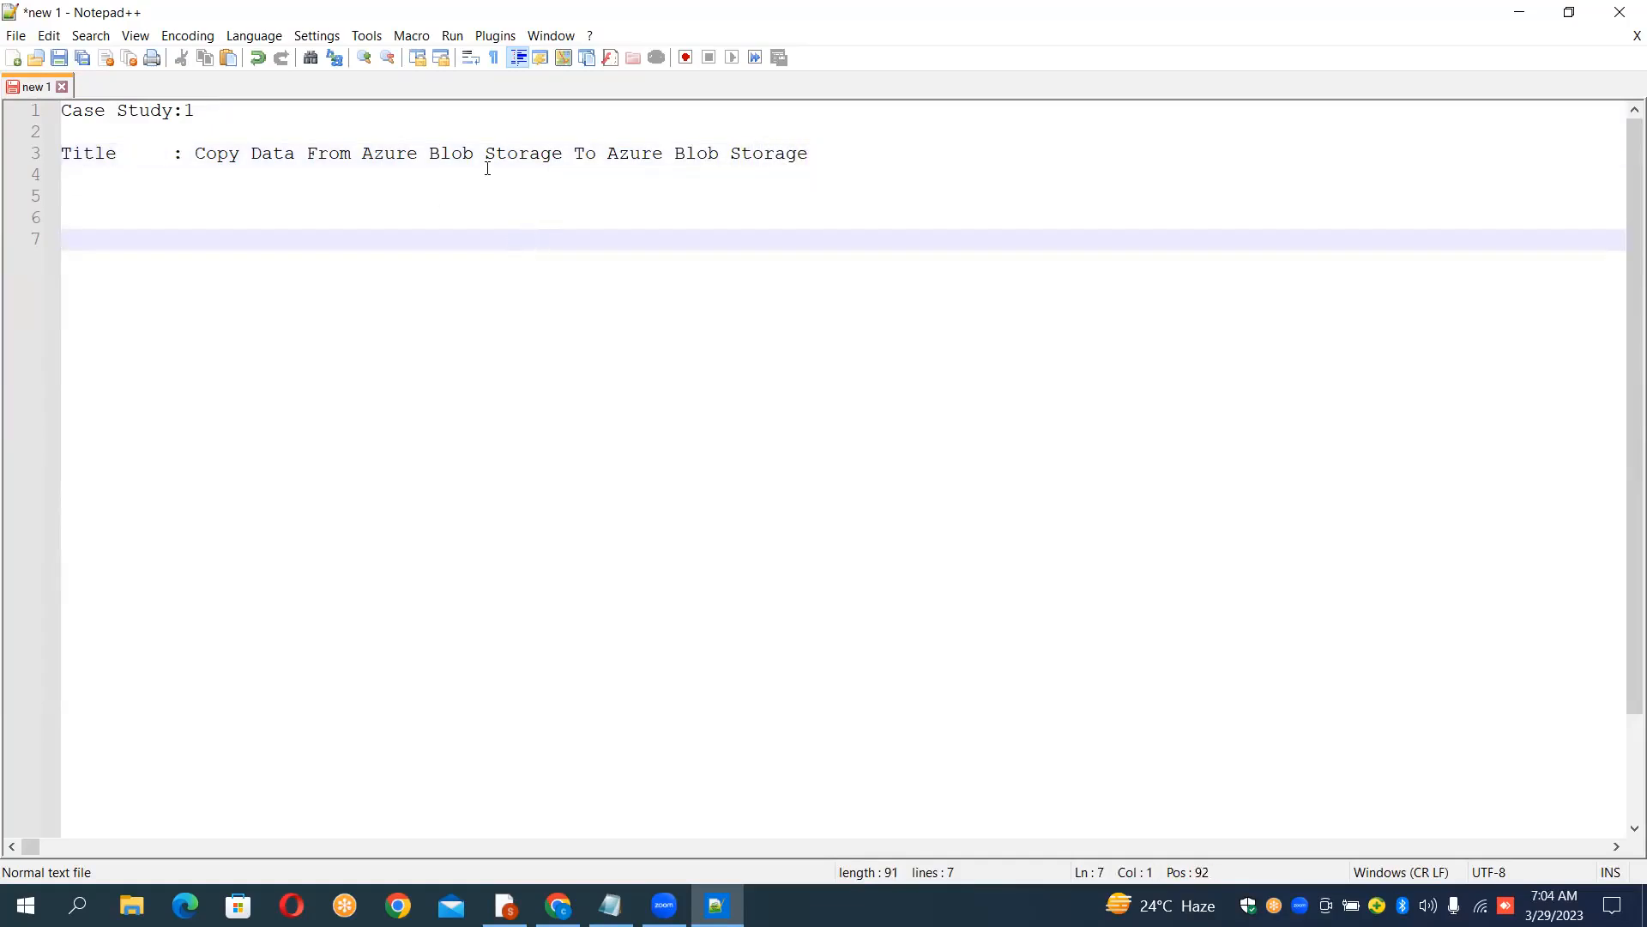
{"action": "key", "text": "Up"}
{"action": "key", "text": "Up"}
{"action": "key", "text": "Up"}
{"action": "type", "text": "-----------------------"}
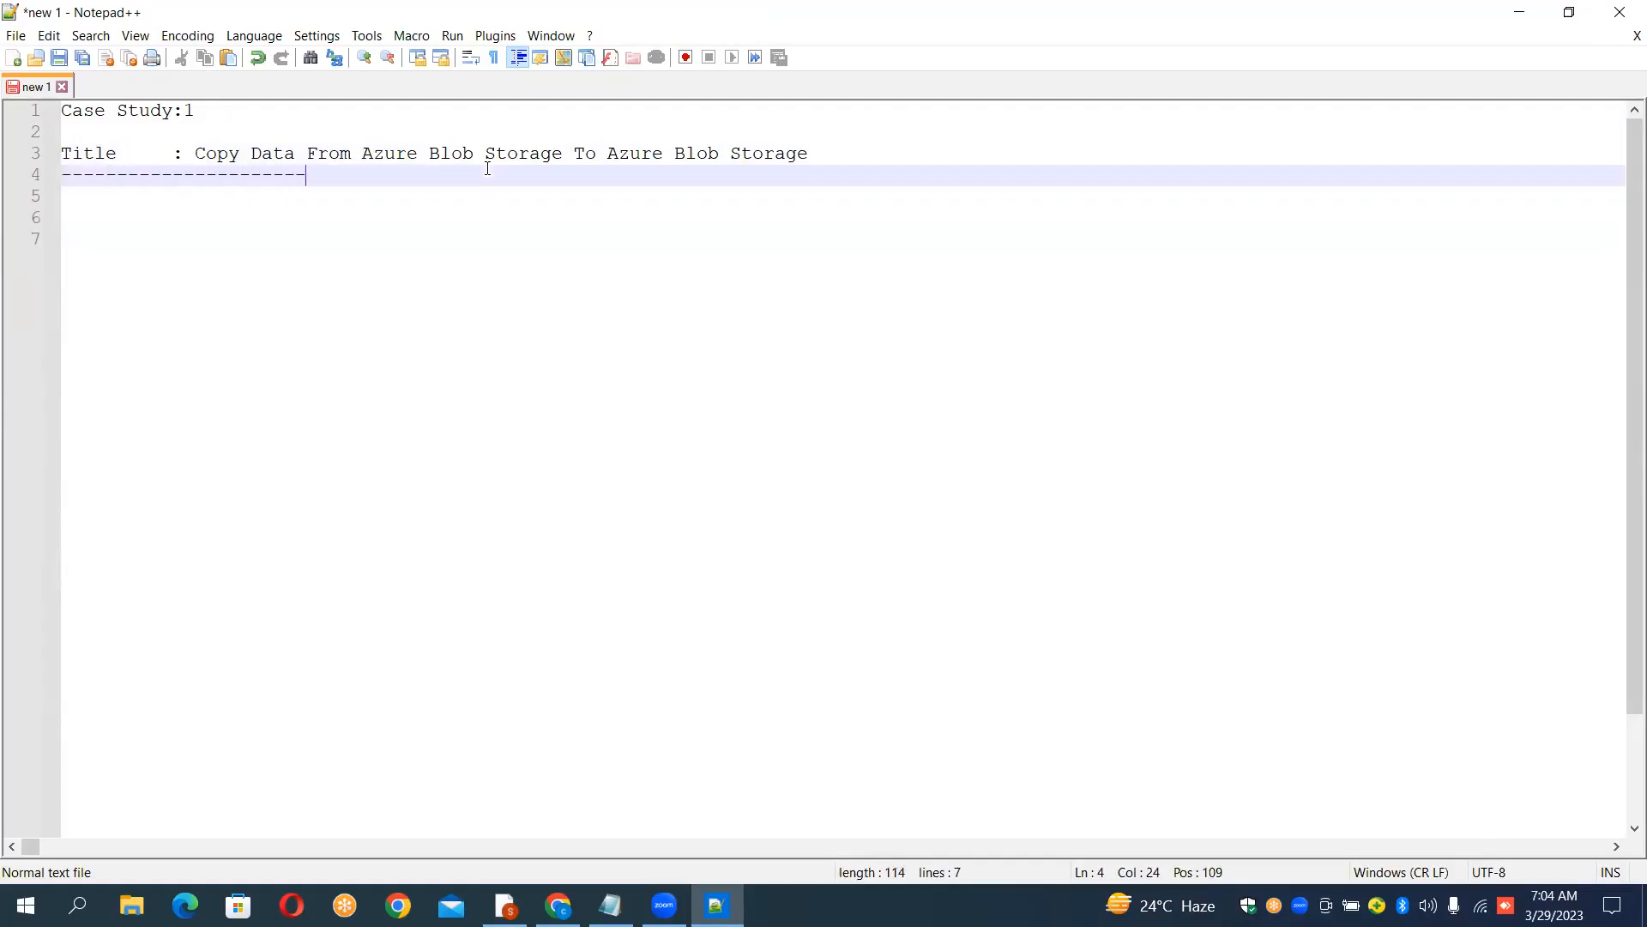
{"action": "type", "text": "---------------------------------------------"}
{"action": "key", "text": "Return"}
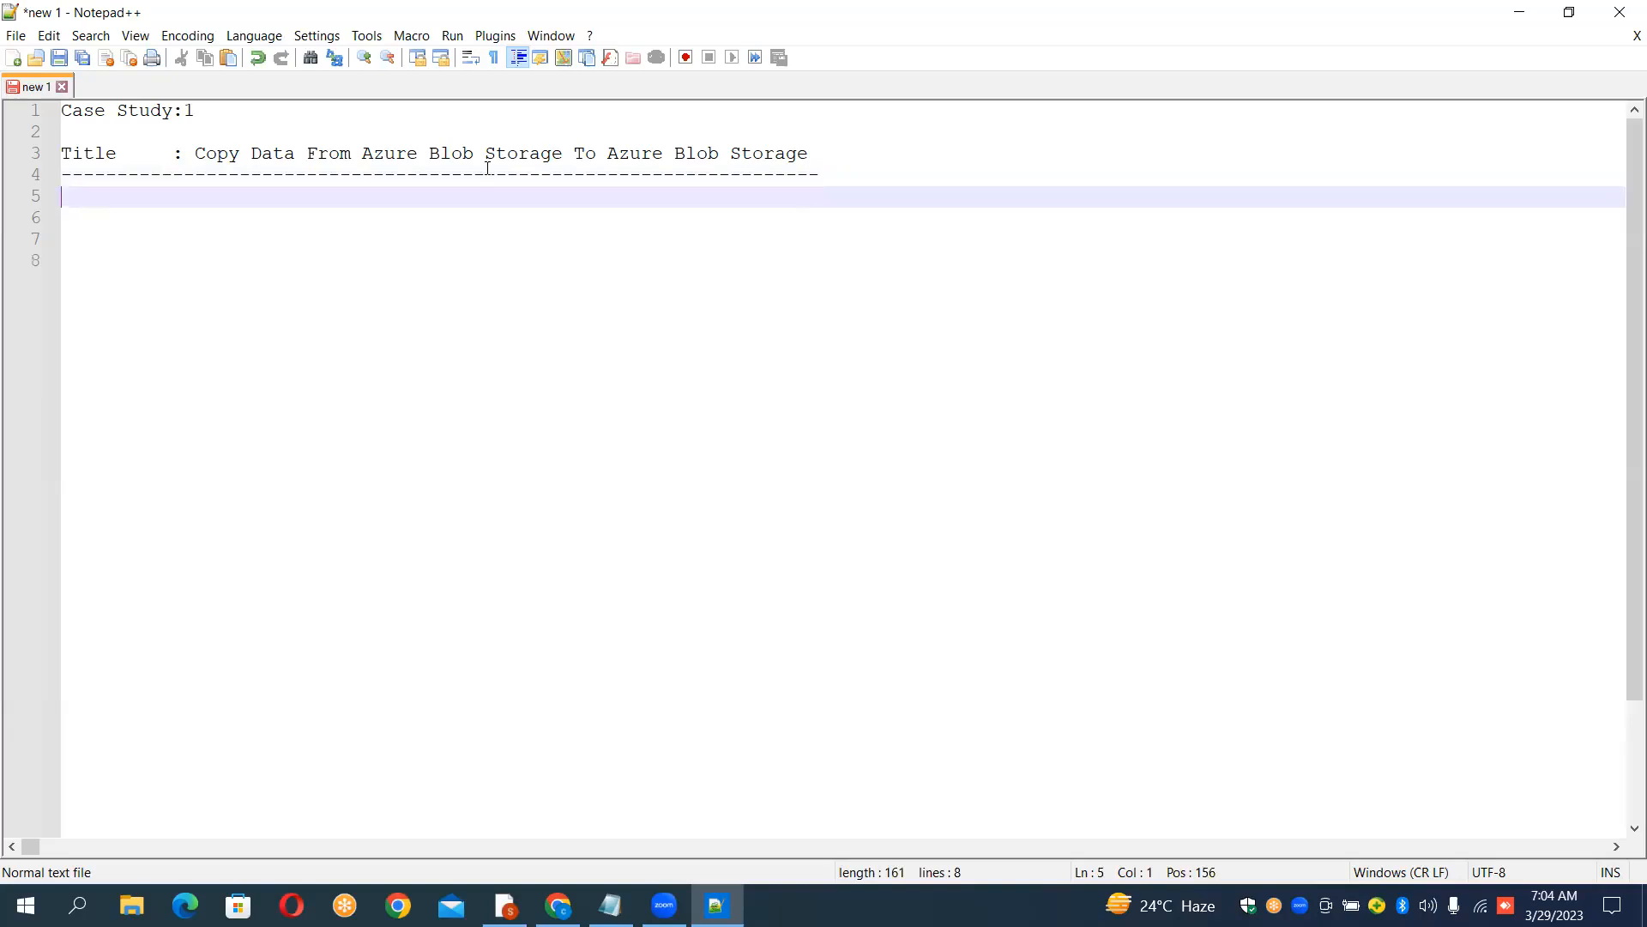
Step: Add a "Specifications:" heading on line 5 and underline it with dashes
{"action": "type", "text": "Specifications:"}
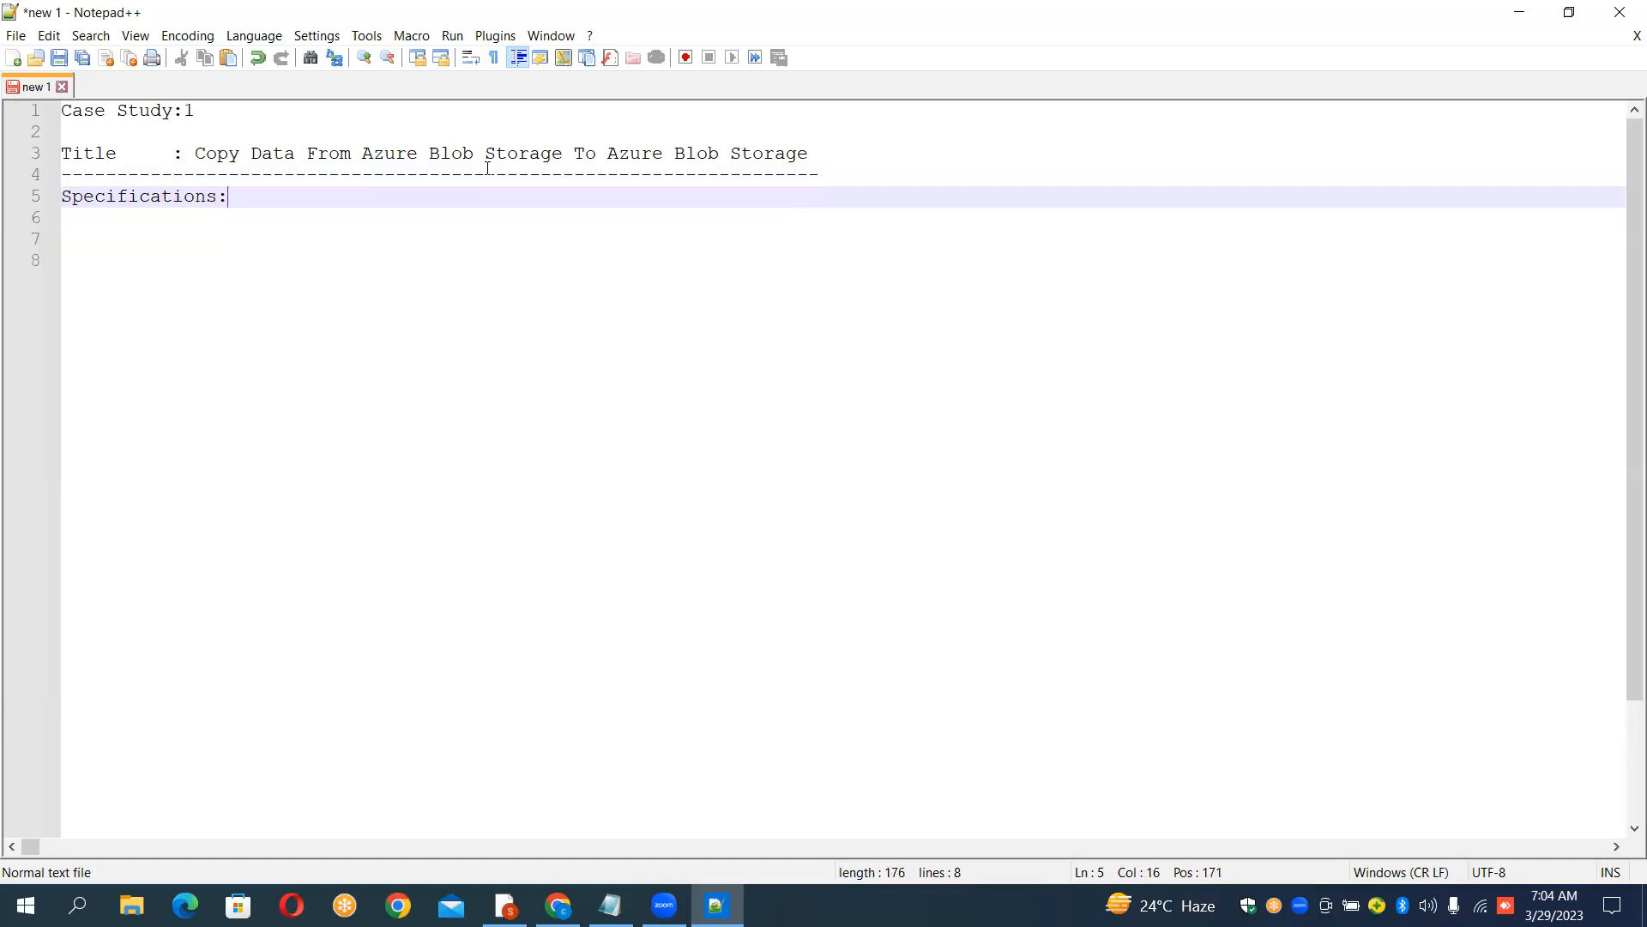
{"action": "key", "text": "Return"}
{"action": "type", "text": "--------------"}
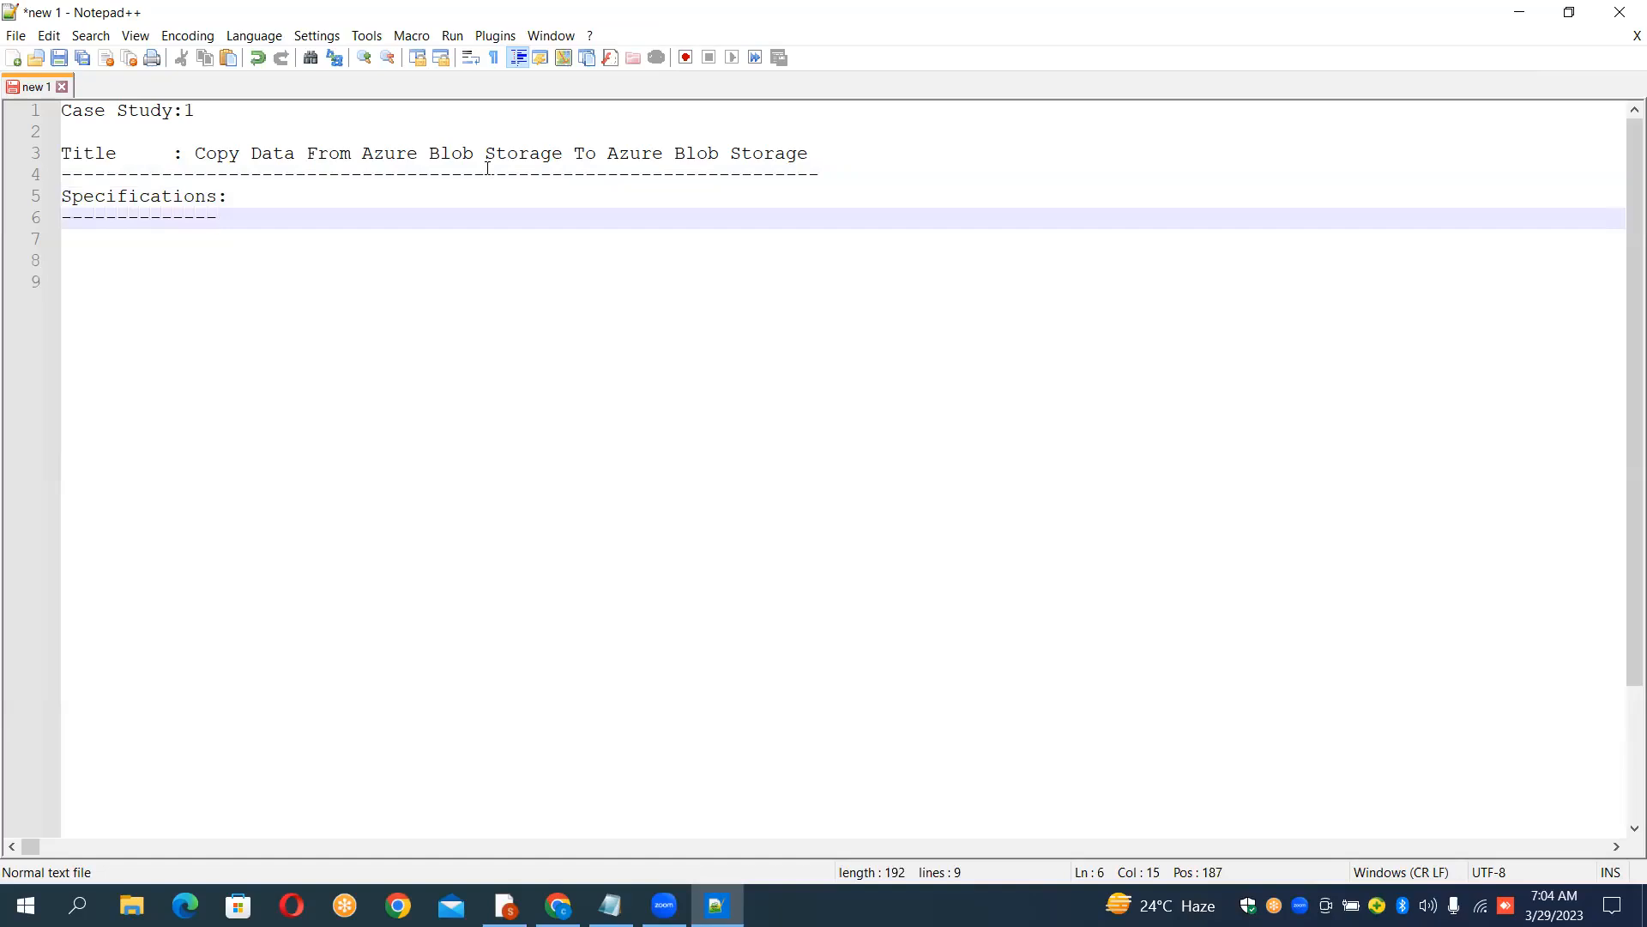
{"action": "key", "text": "Return"}
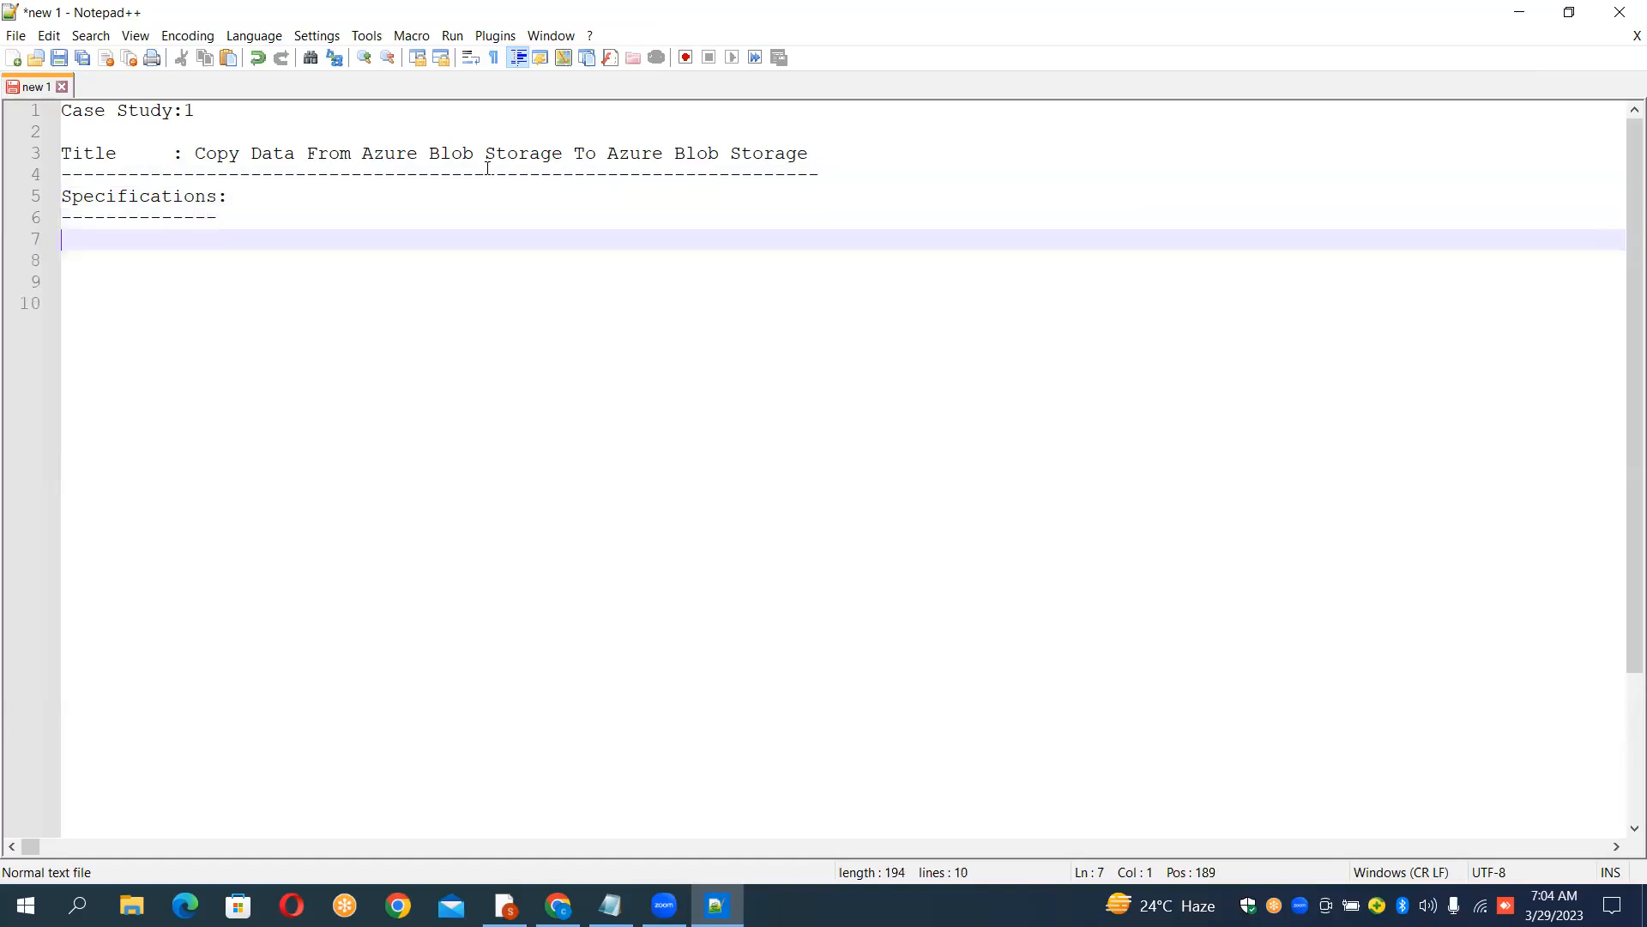
Step: Enter "Source Data Storage : Azure Blob Storage" on line 7 under the Specifications heading
{"action": "type", "text": "Source Dat"}
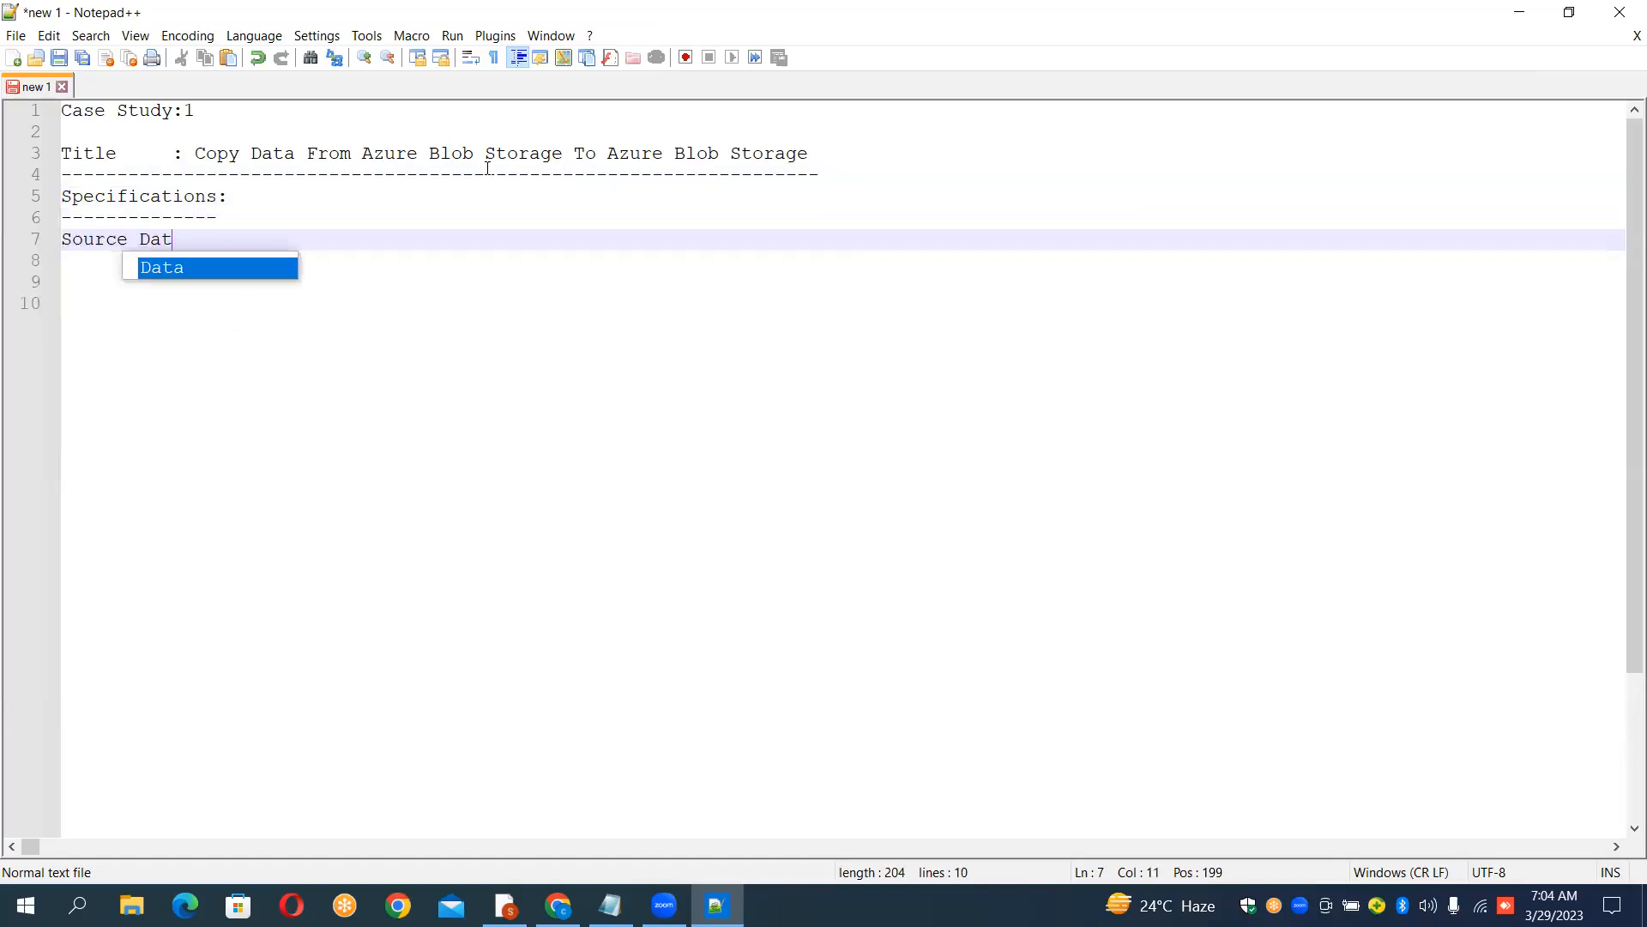
{"action": "type", "text": "a Sto"}
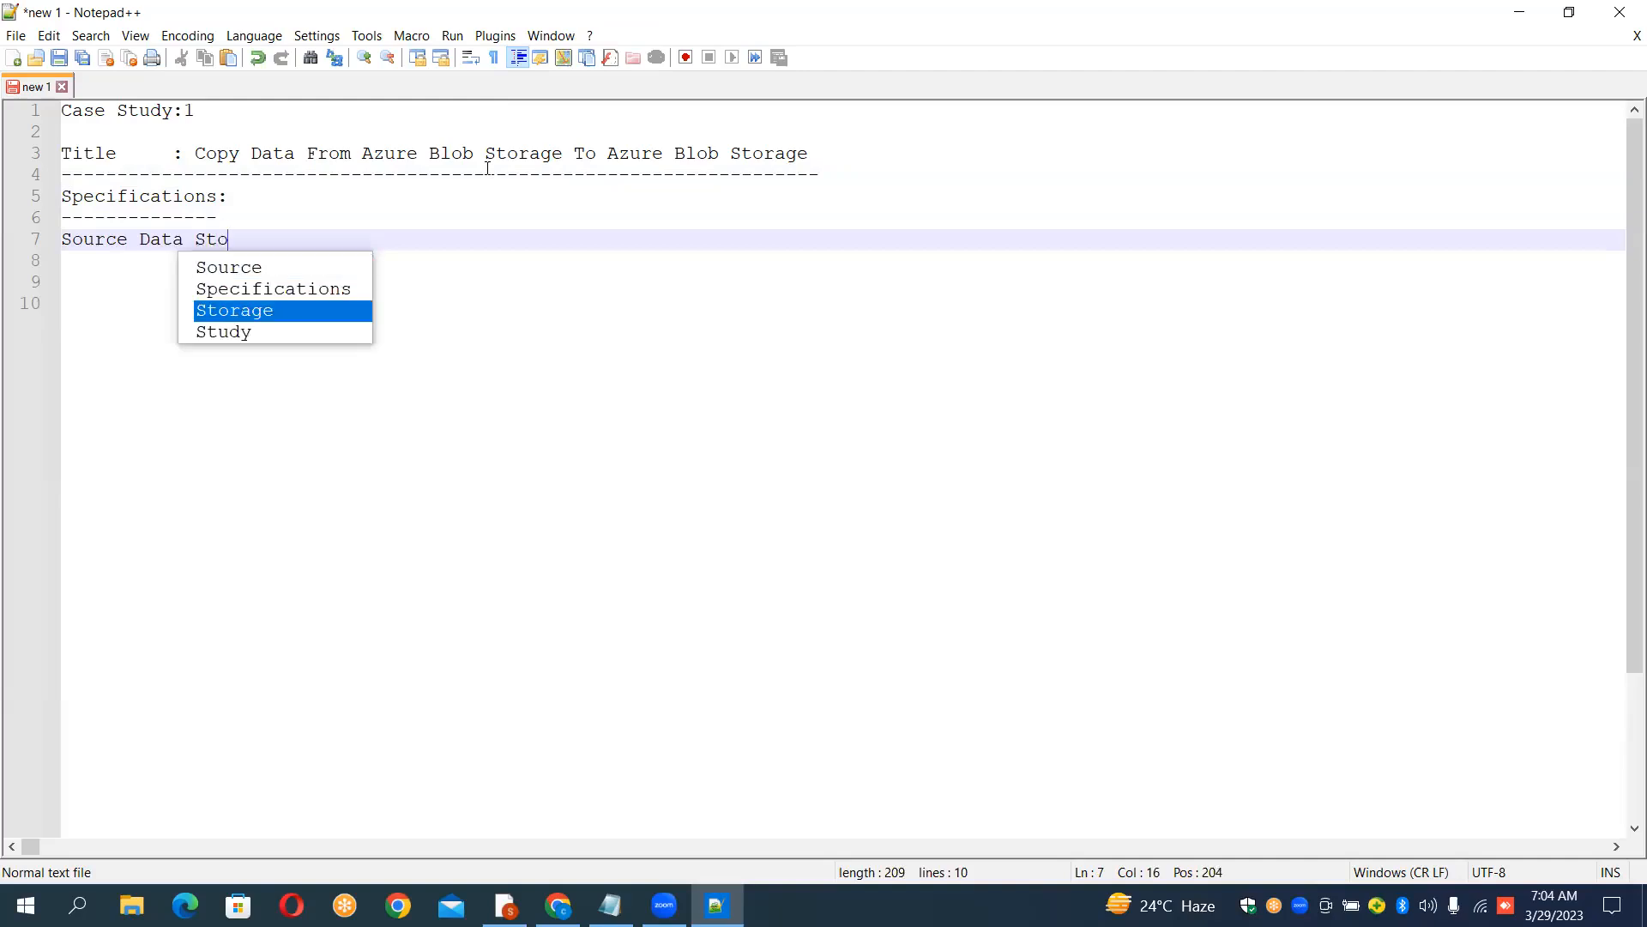
{"action": "type", "text": "rage : Azure "}
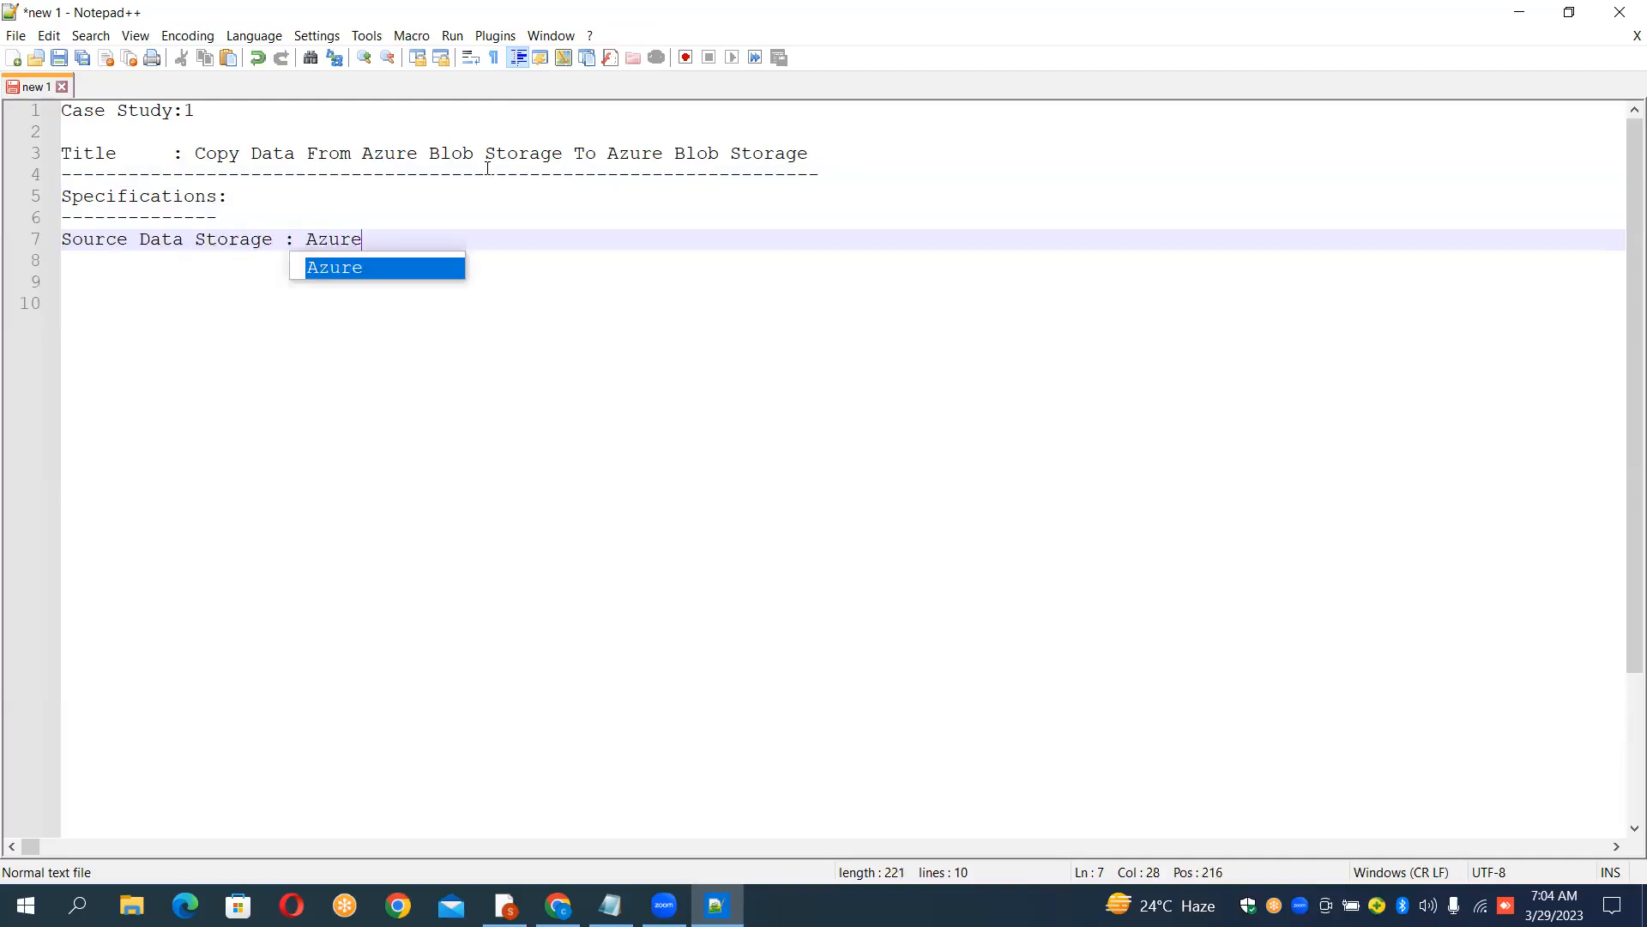
{"action": "type", "text": "V"}
{"action": "key", "text": "BackSpace"}
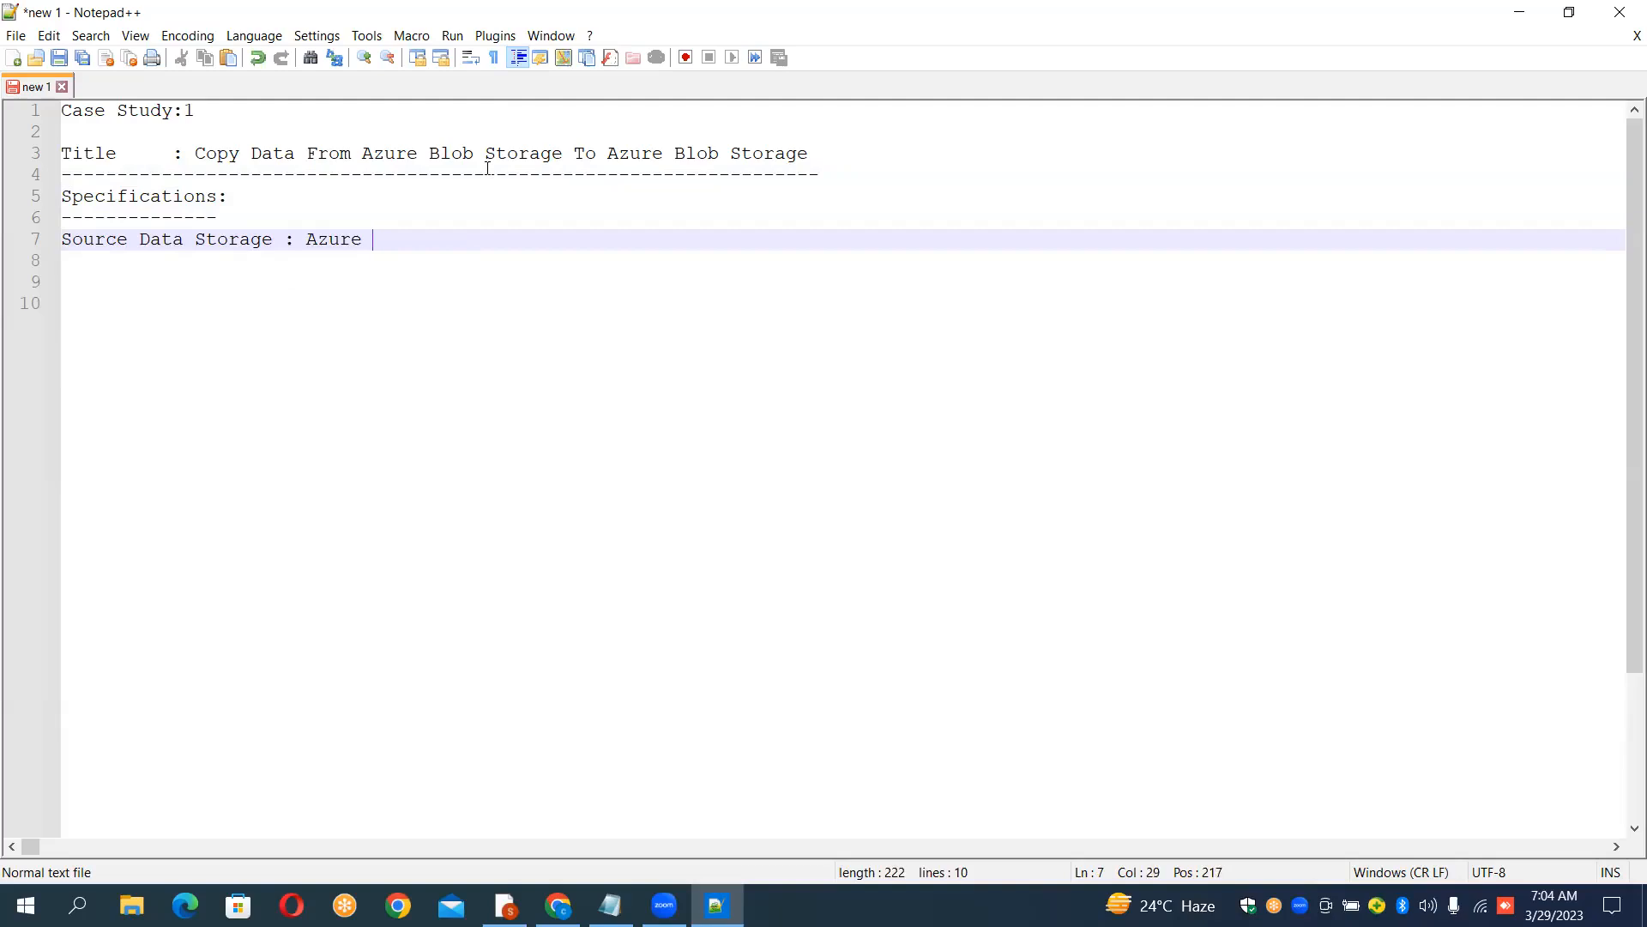
{"action": "type", "text": "Blob S"}
{"action": "type", "text": "torage"}
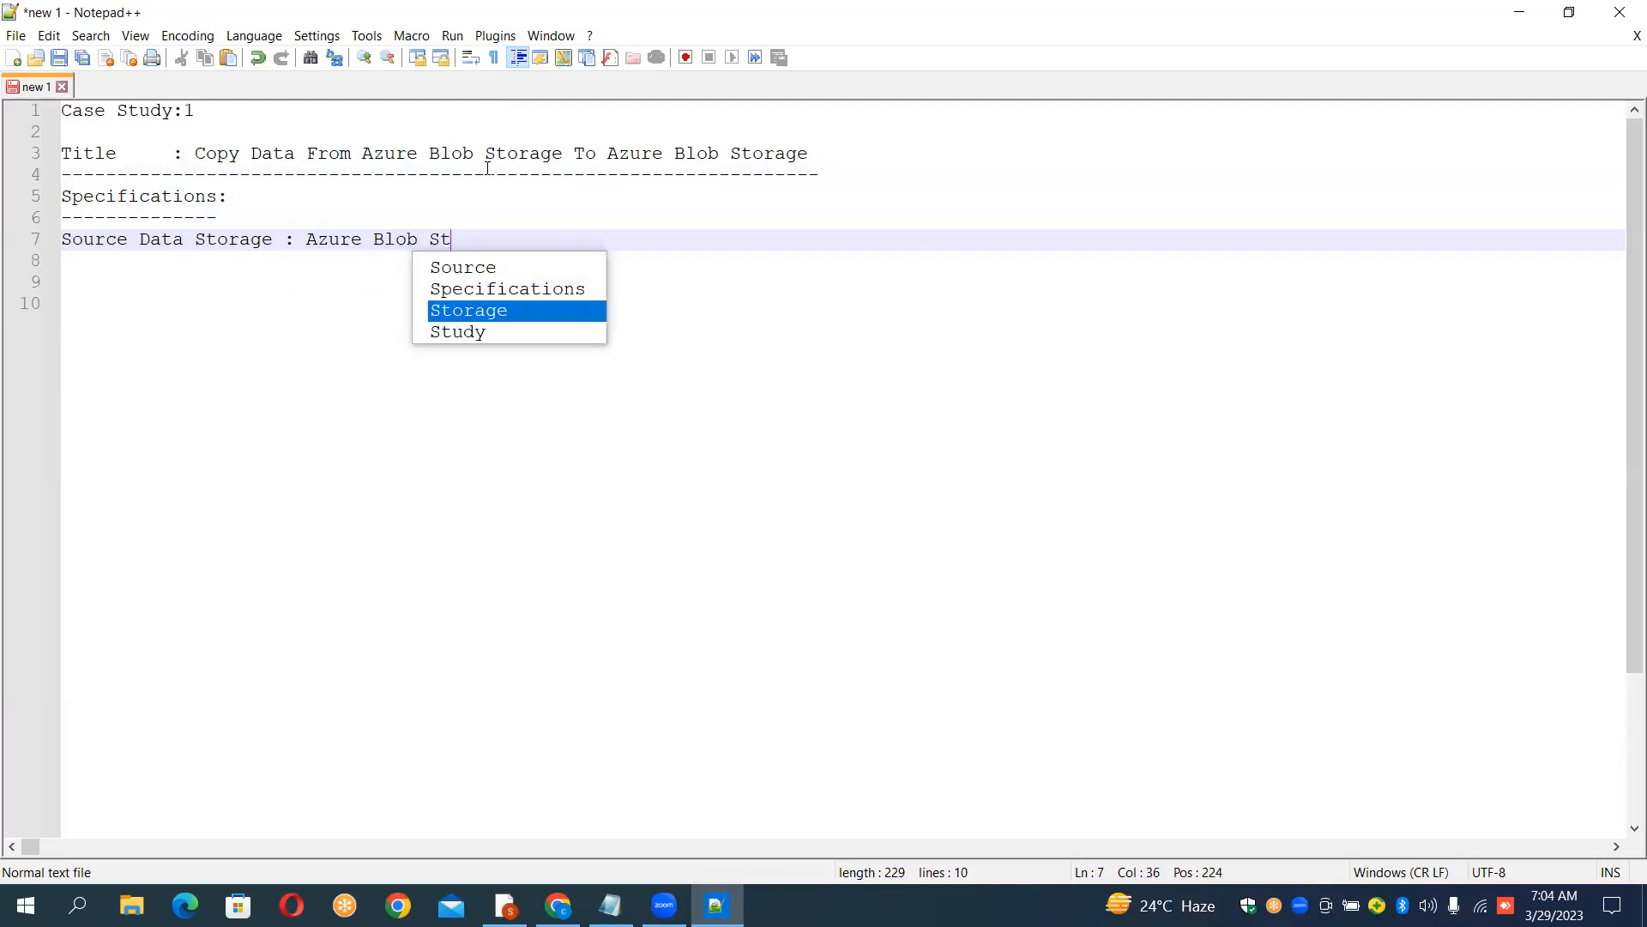
{"action": "key", "text": "Return"}
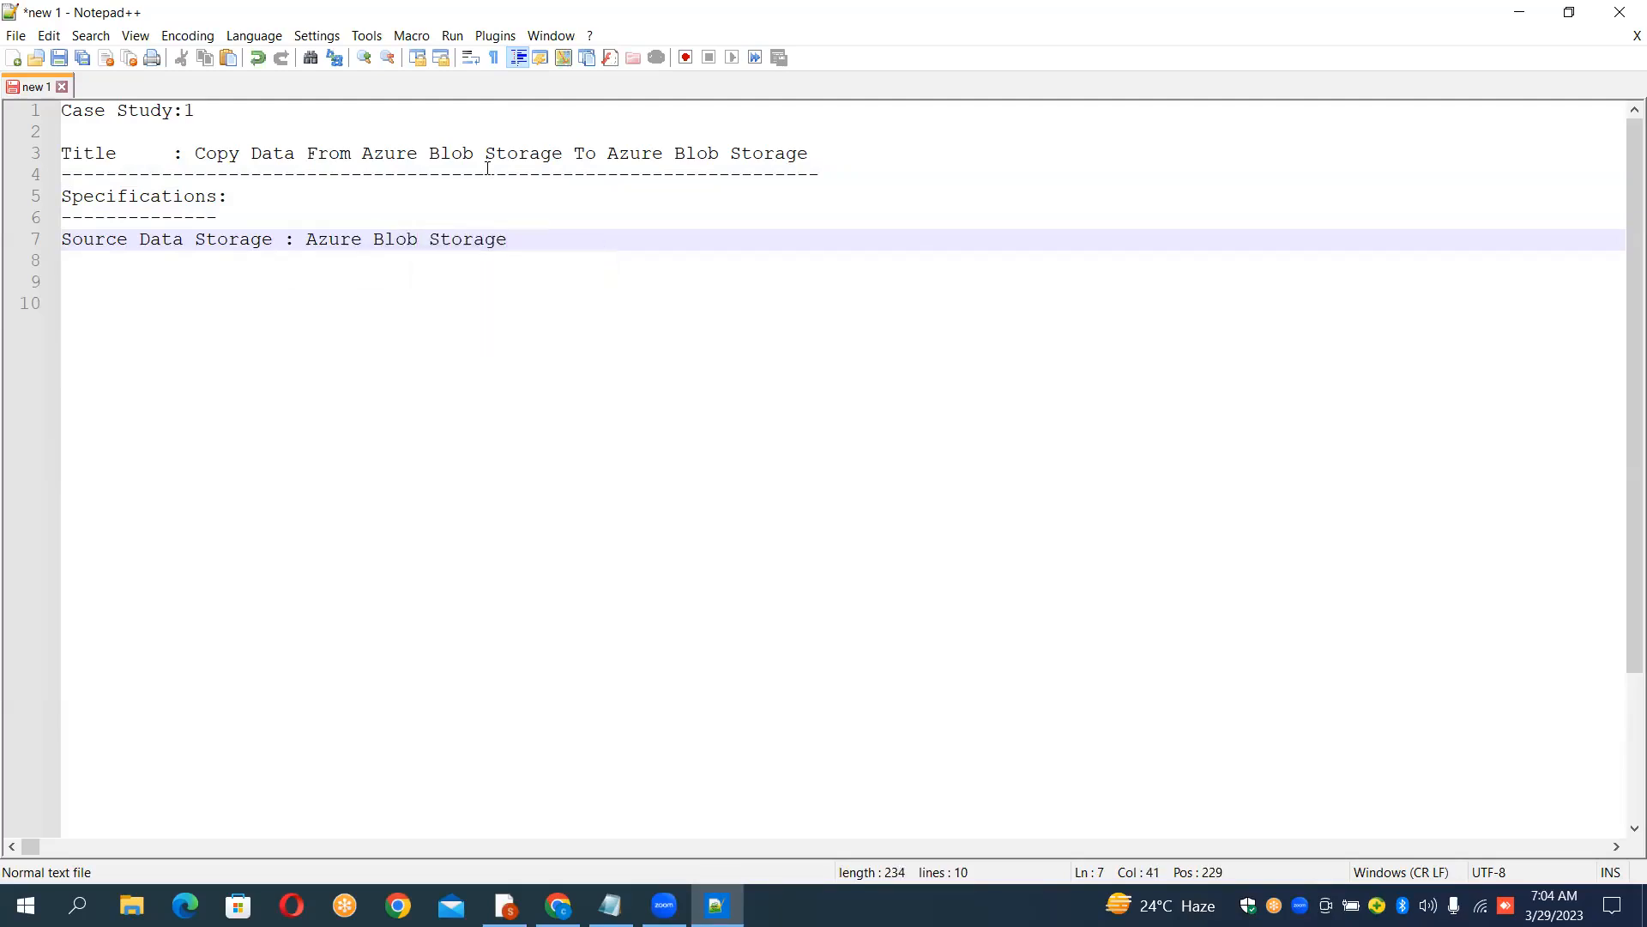
Step: Add an indented line "File : Airlines.csv" beneath the source storage line
{"action": "key", "text": "Return"}
{"action": "key", "text": "Return"}
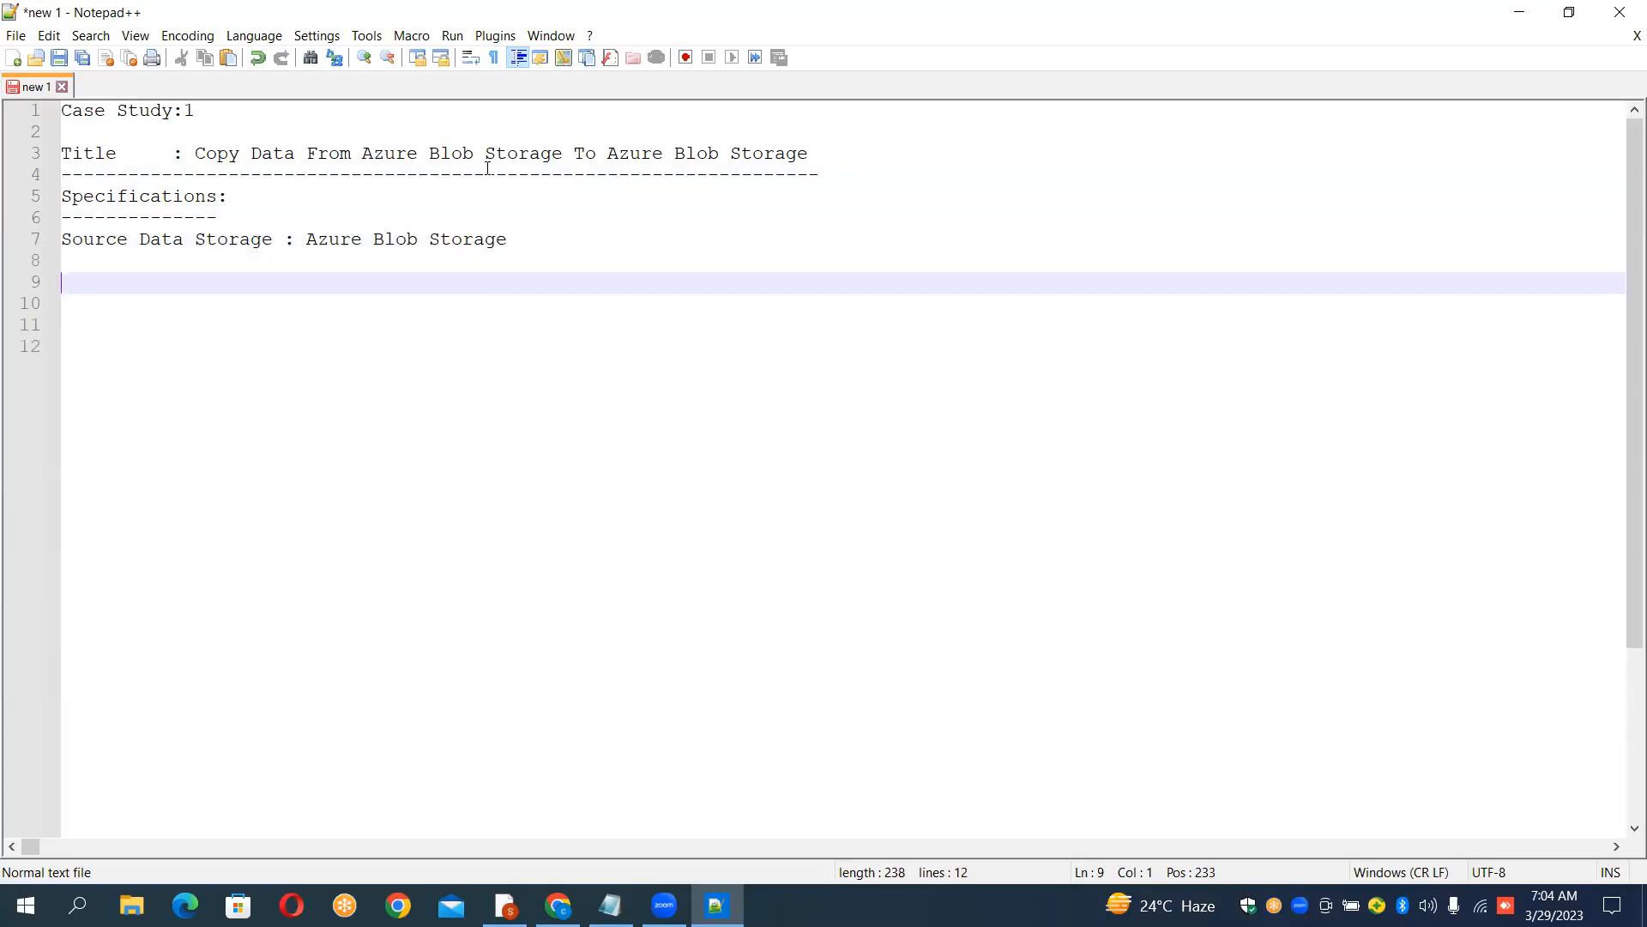
{"action": "key", "text": "Up"}
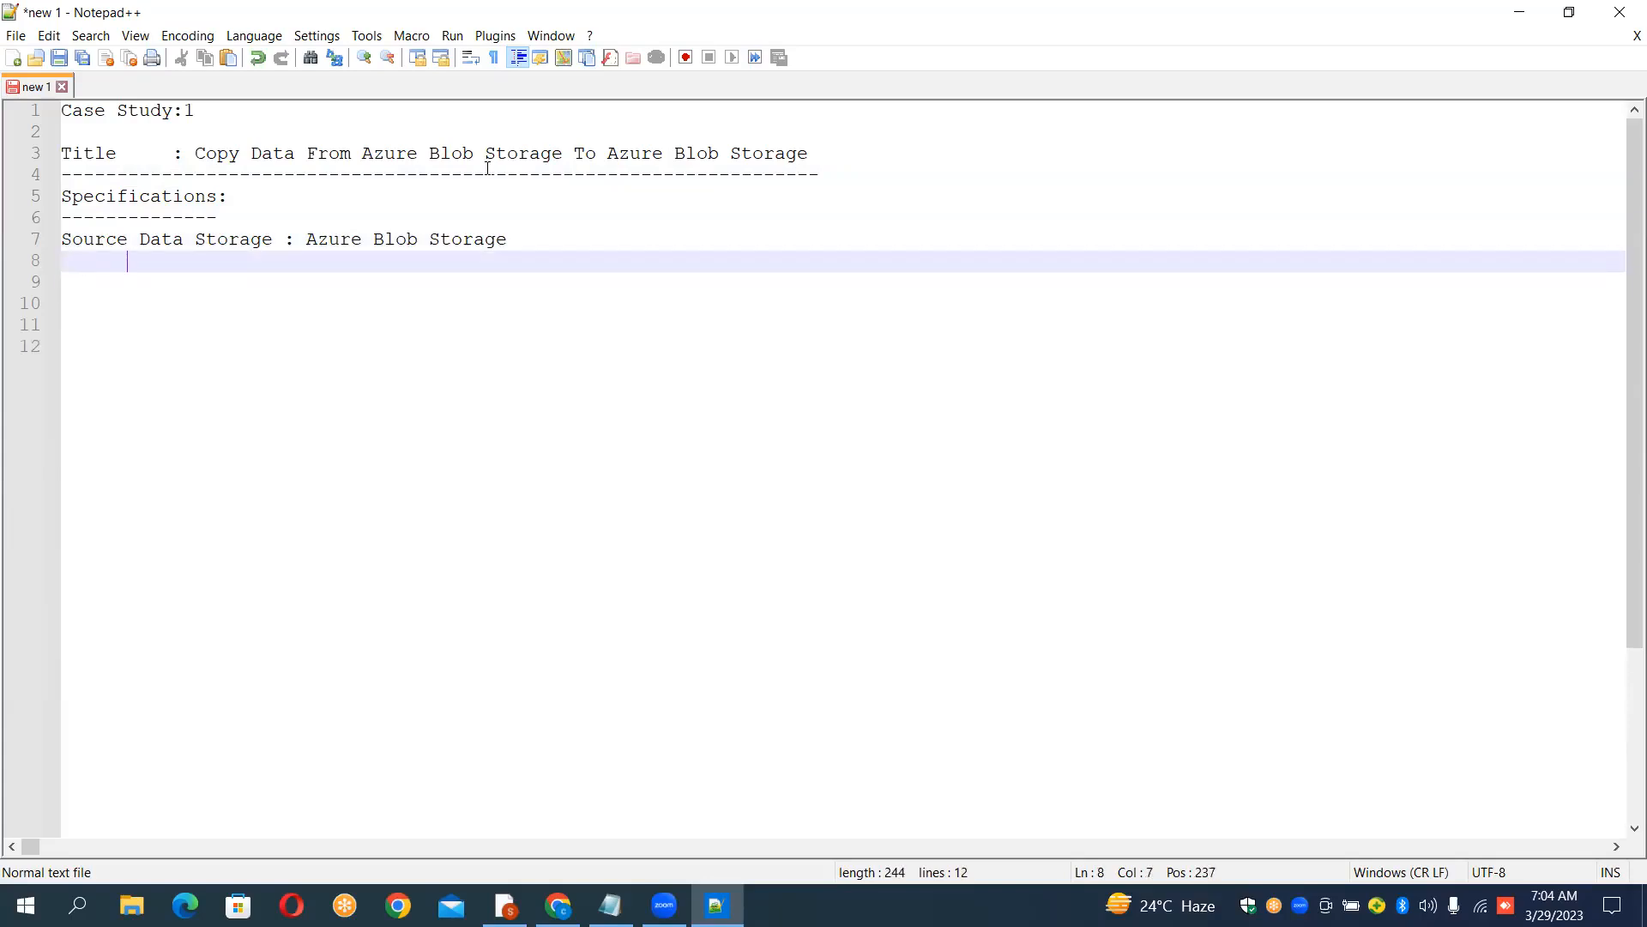
{"action": "key", "text": "BackSpace"}
{"action": "type", "text": "File    : Airlines.csv"}
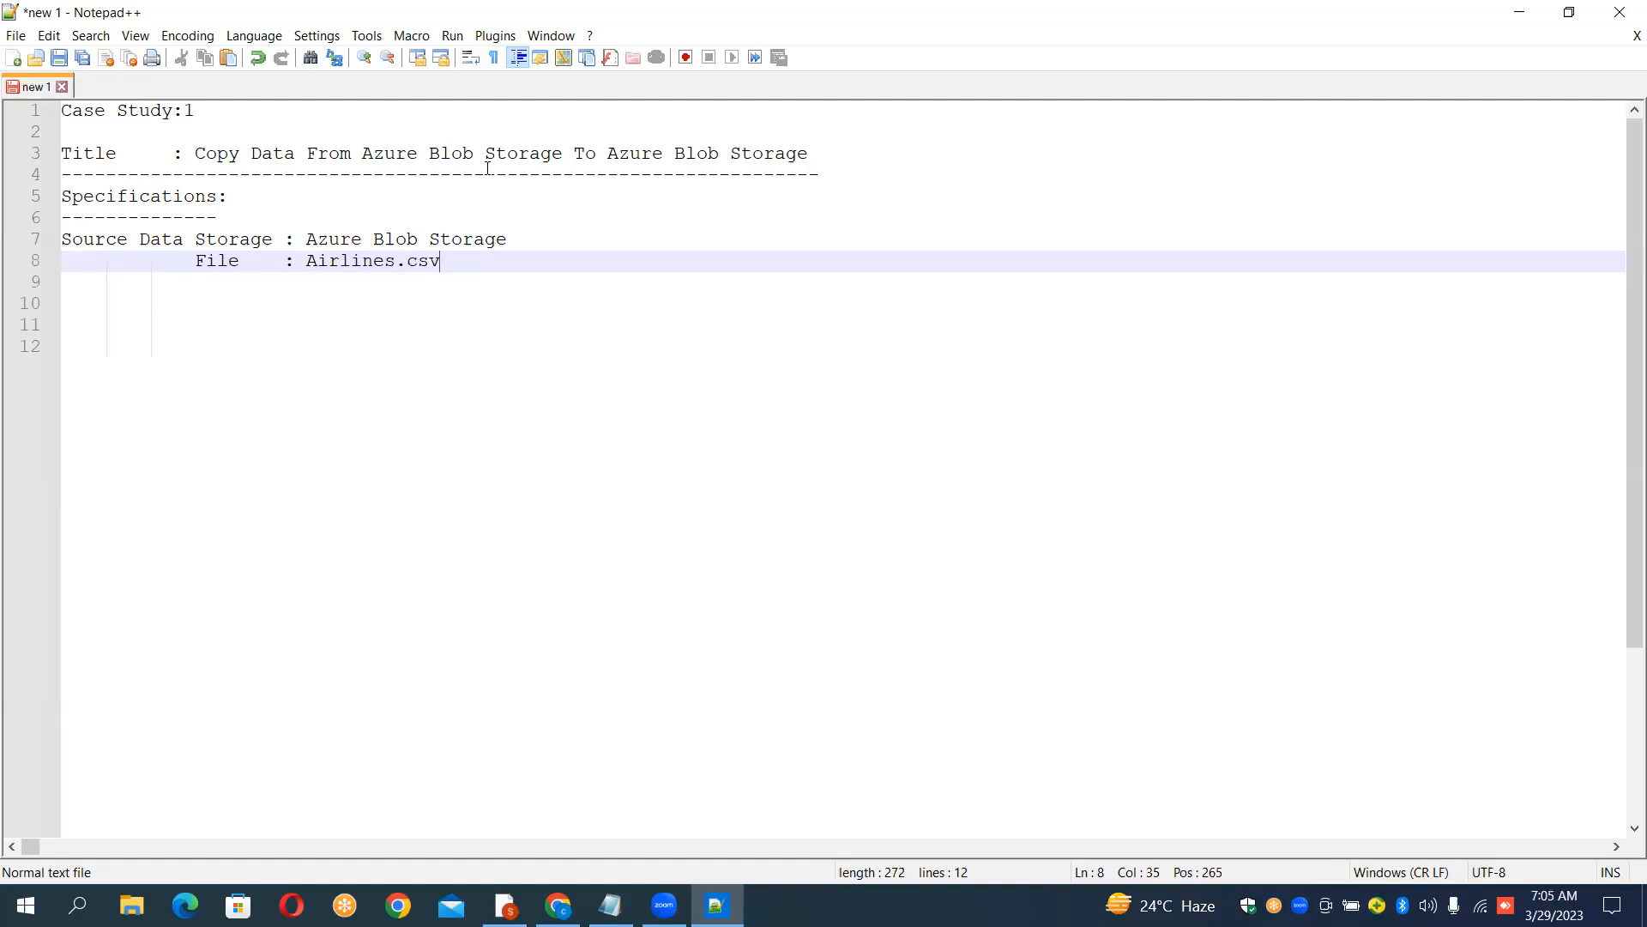
Step: Add "Sink Data Storage : Azure Blob Storage" on line 10, aligning its colon with the lines above
{"action": "key", "text": "Return"}
{"action": "key", "text": "Return"}
{"action": "key", "text": "BackSpace"}
{"action": "key", "text": "BackSpace"}
{"action": "key", "text": "BackSpace"}
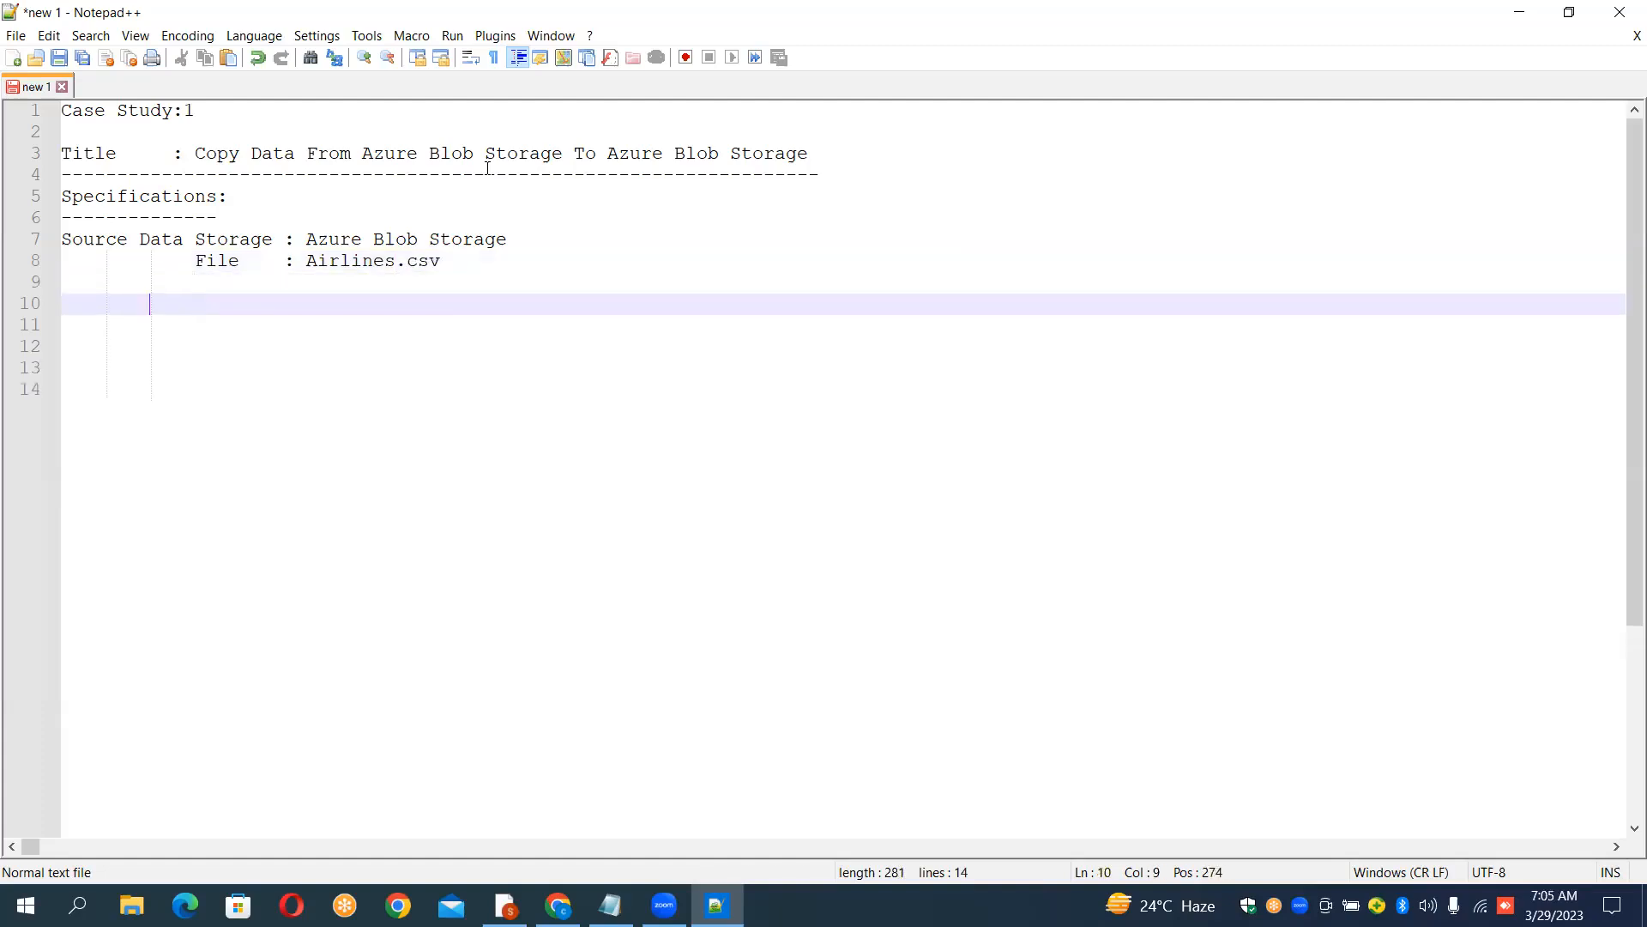
{"action": "type", "text": "Sink Data Storage  "}
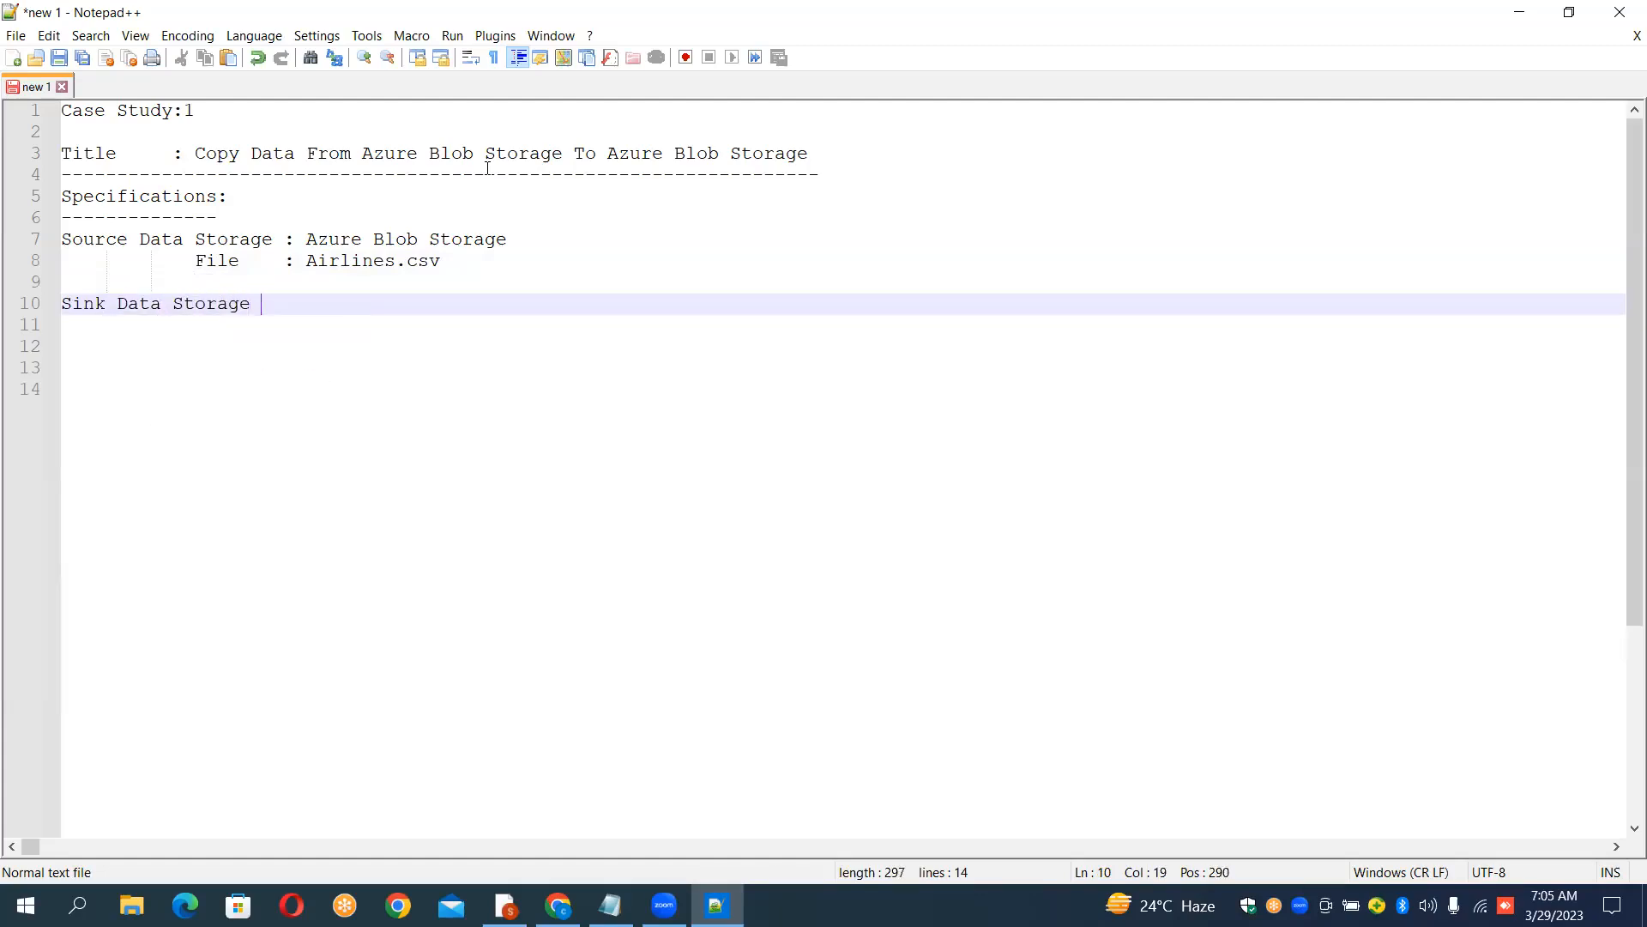
{"action": "type", "text": " : Azure Blob"}
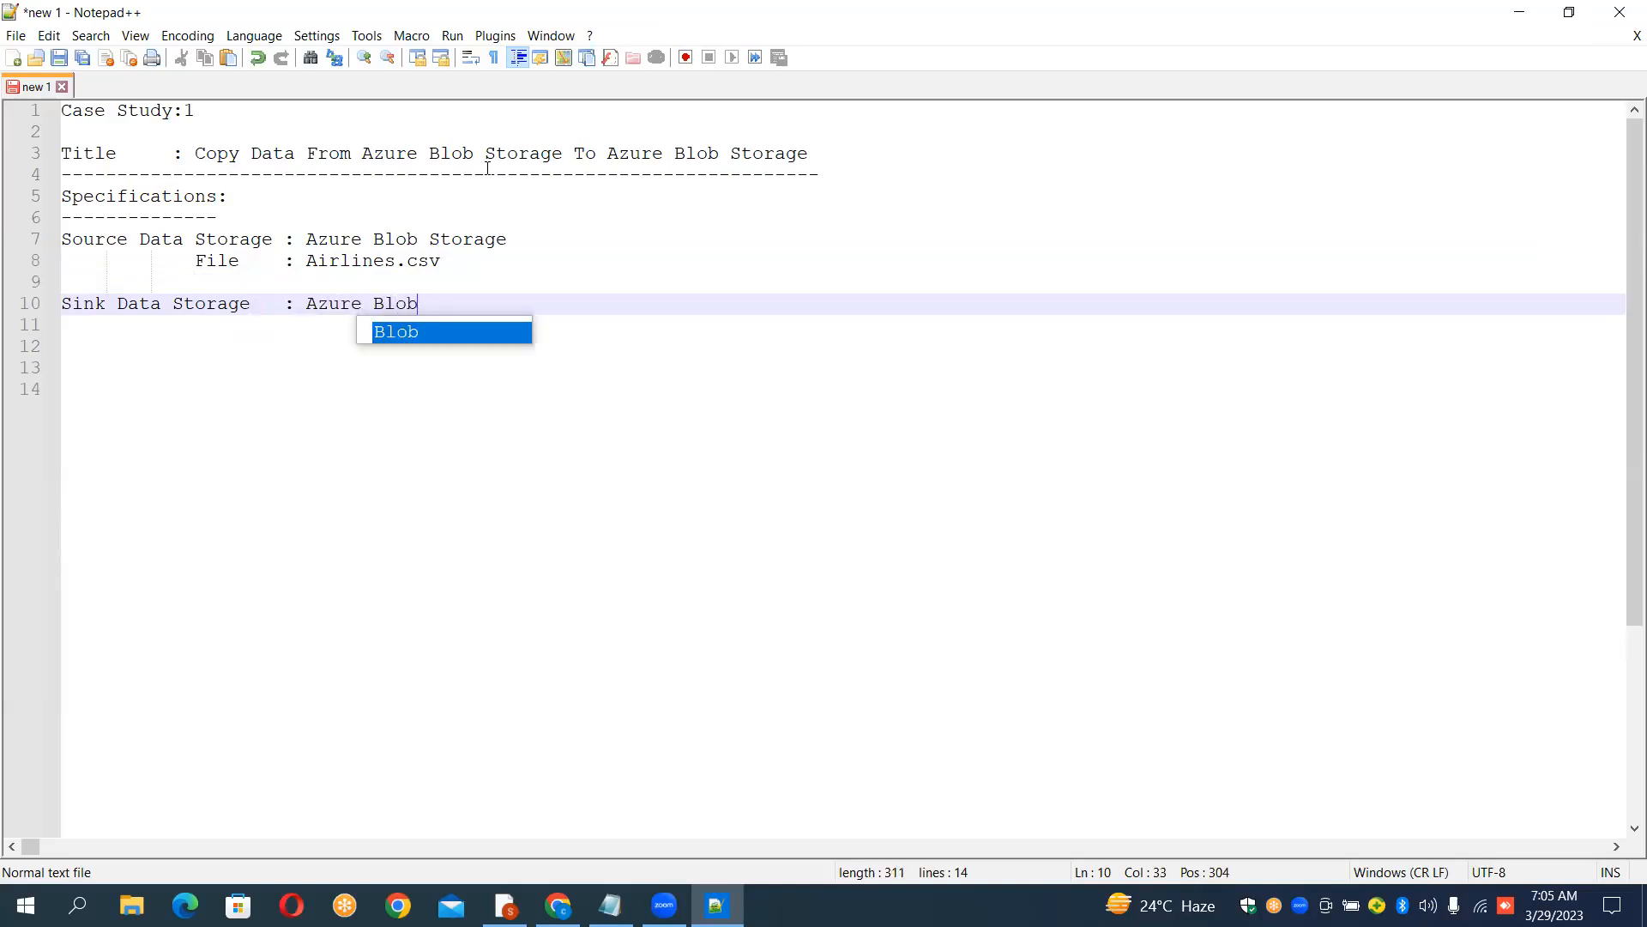
{"action": "type", "text": " Storage"}
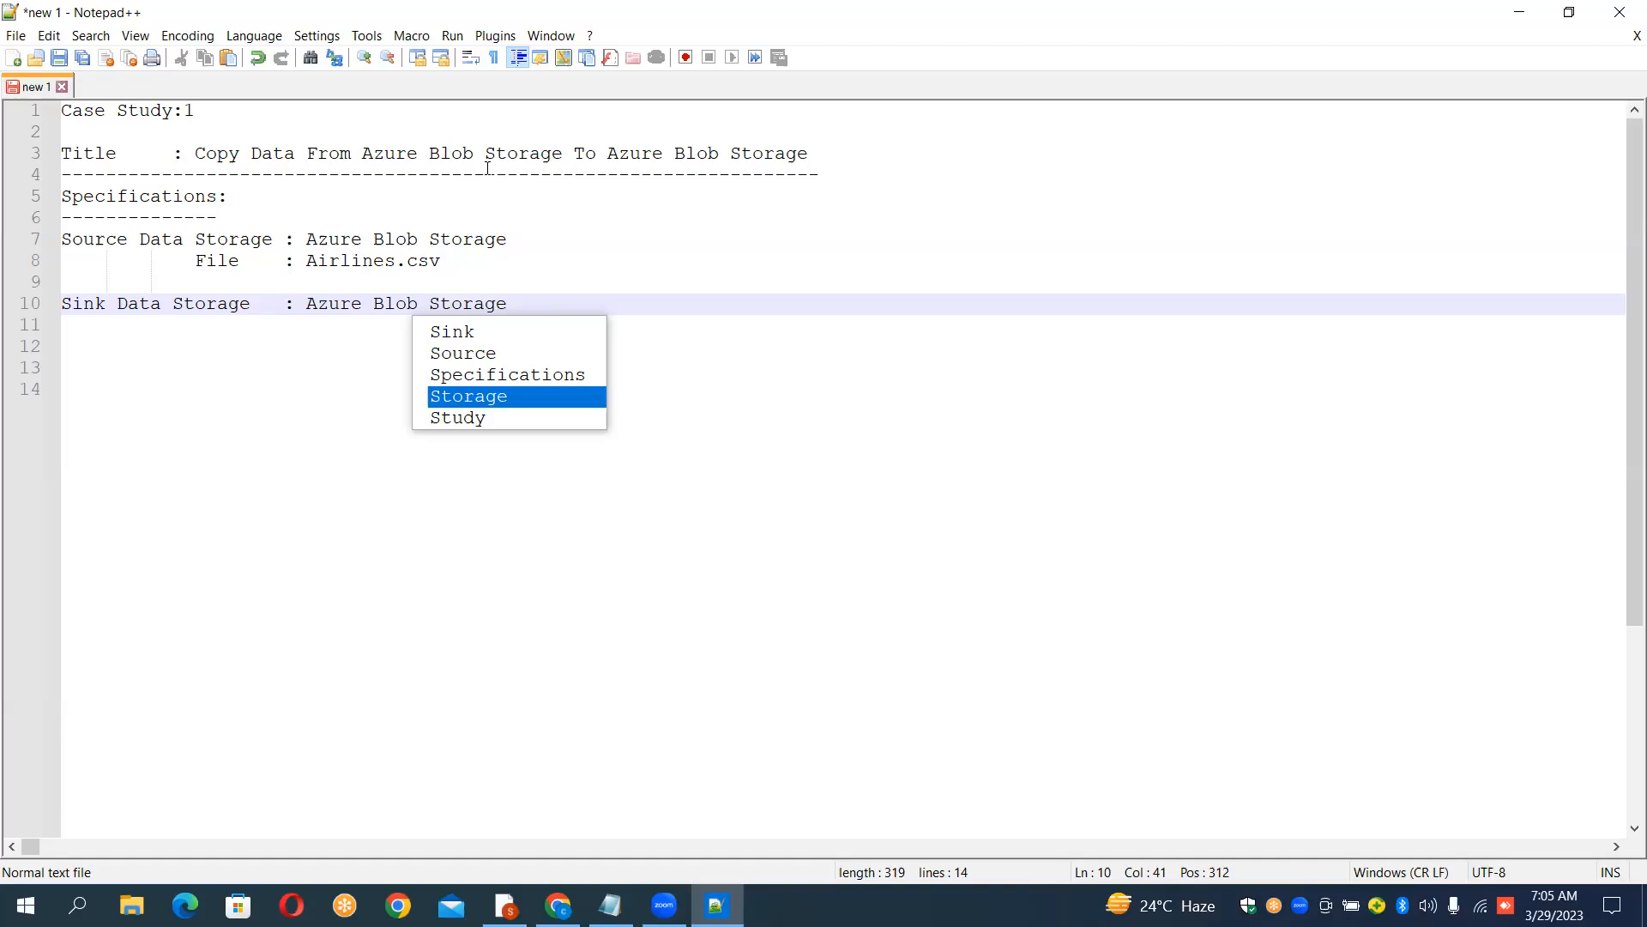
{"action": "key", "text": "Return"}
{"action": "key", "text": "Return"}
{"action": "key", "text": "Return"}
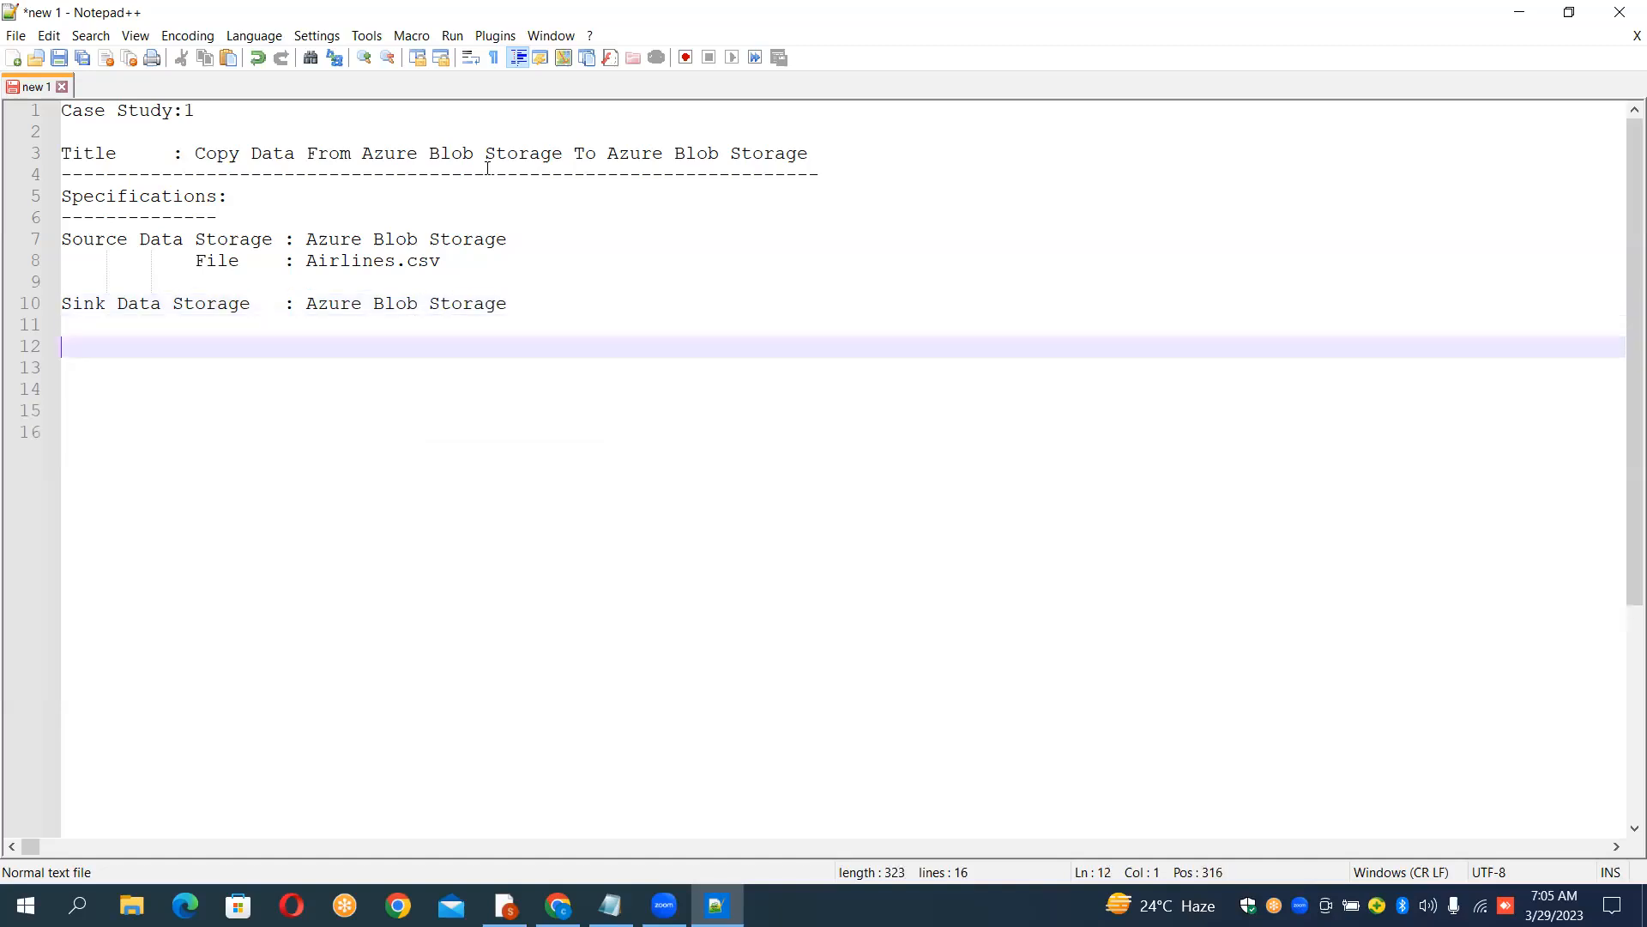
Step: Underline the sink storage line with a row of dashes on line 11
{"action": "key", "text": "shift+Up"}
{"action": "key", "text": "shift+Up"}
{"action": "key", "text": "shift+Up"}
{"action": "key", "text": "shift+Up"}
{"action": "key", "text": "shift+Up"}
{"action": "key", "text": "shift+Up"}
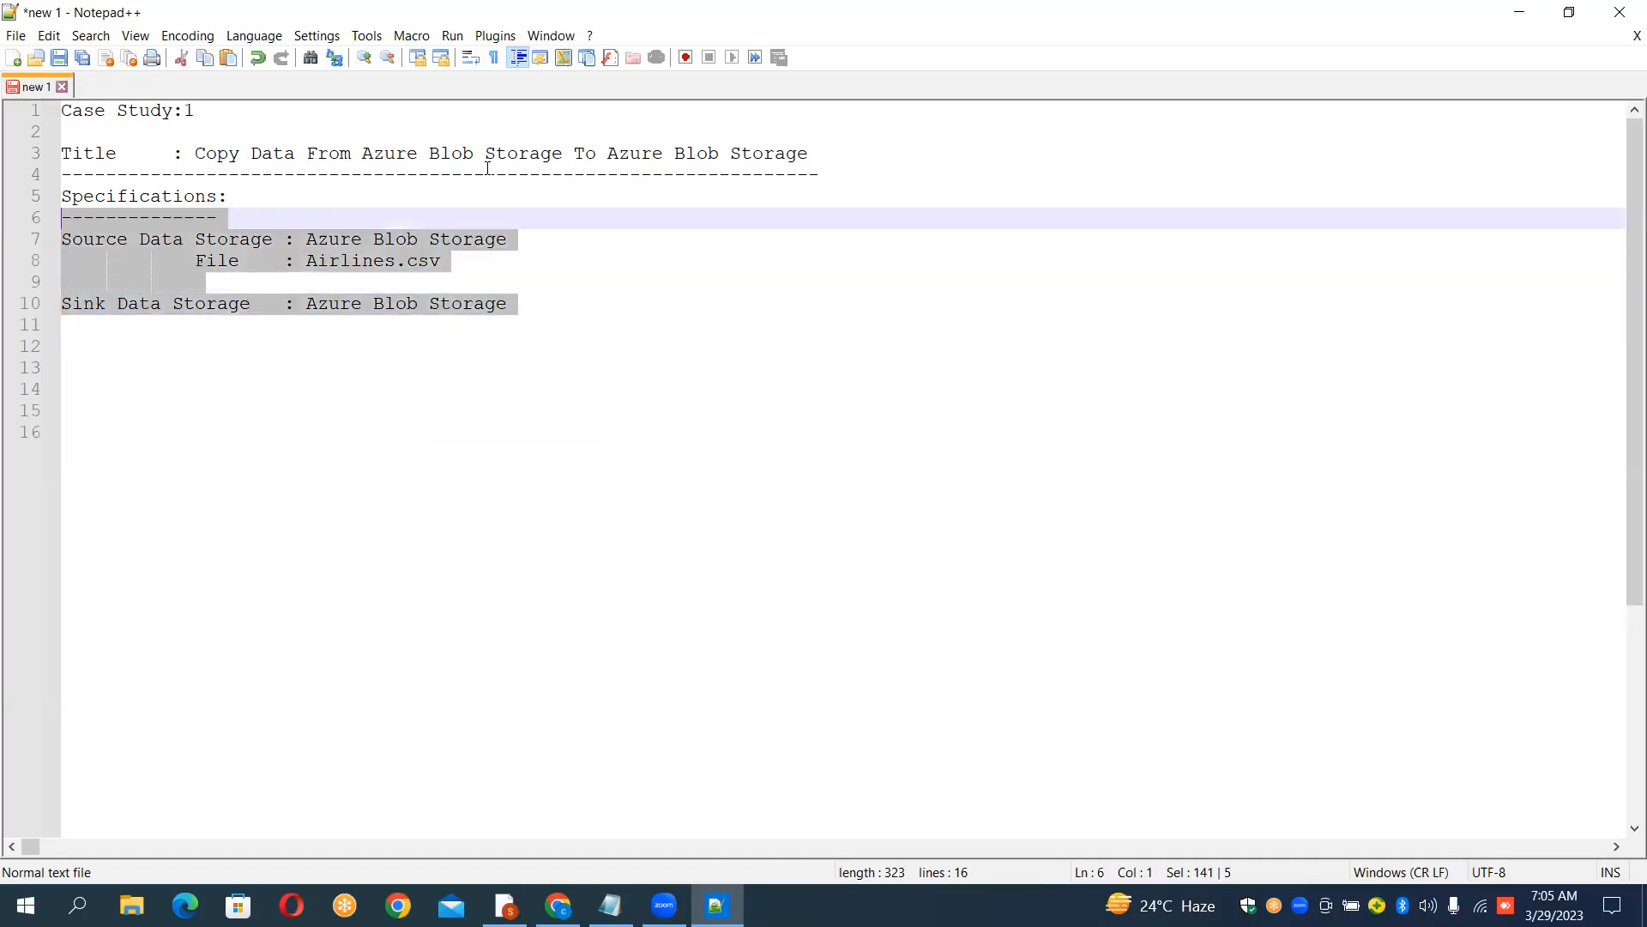
{"action": "key", "text": "Down"}
{"action": "key", "text": "Down"}
{"action": "key", "text": "Down"}
{"action": "key", "text": "Down"}
{"action": "key", "text": "Down"}
{"action": "key", "text": "Down"}
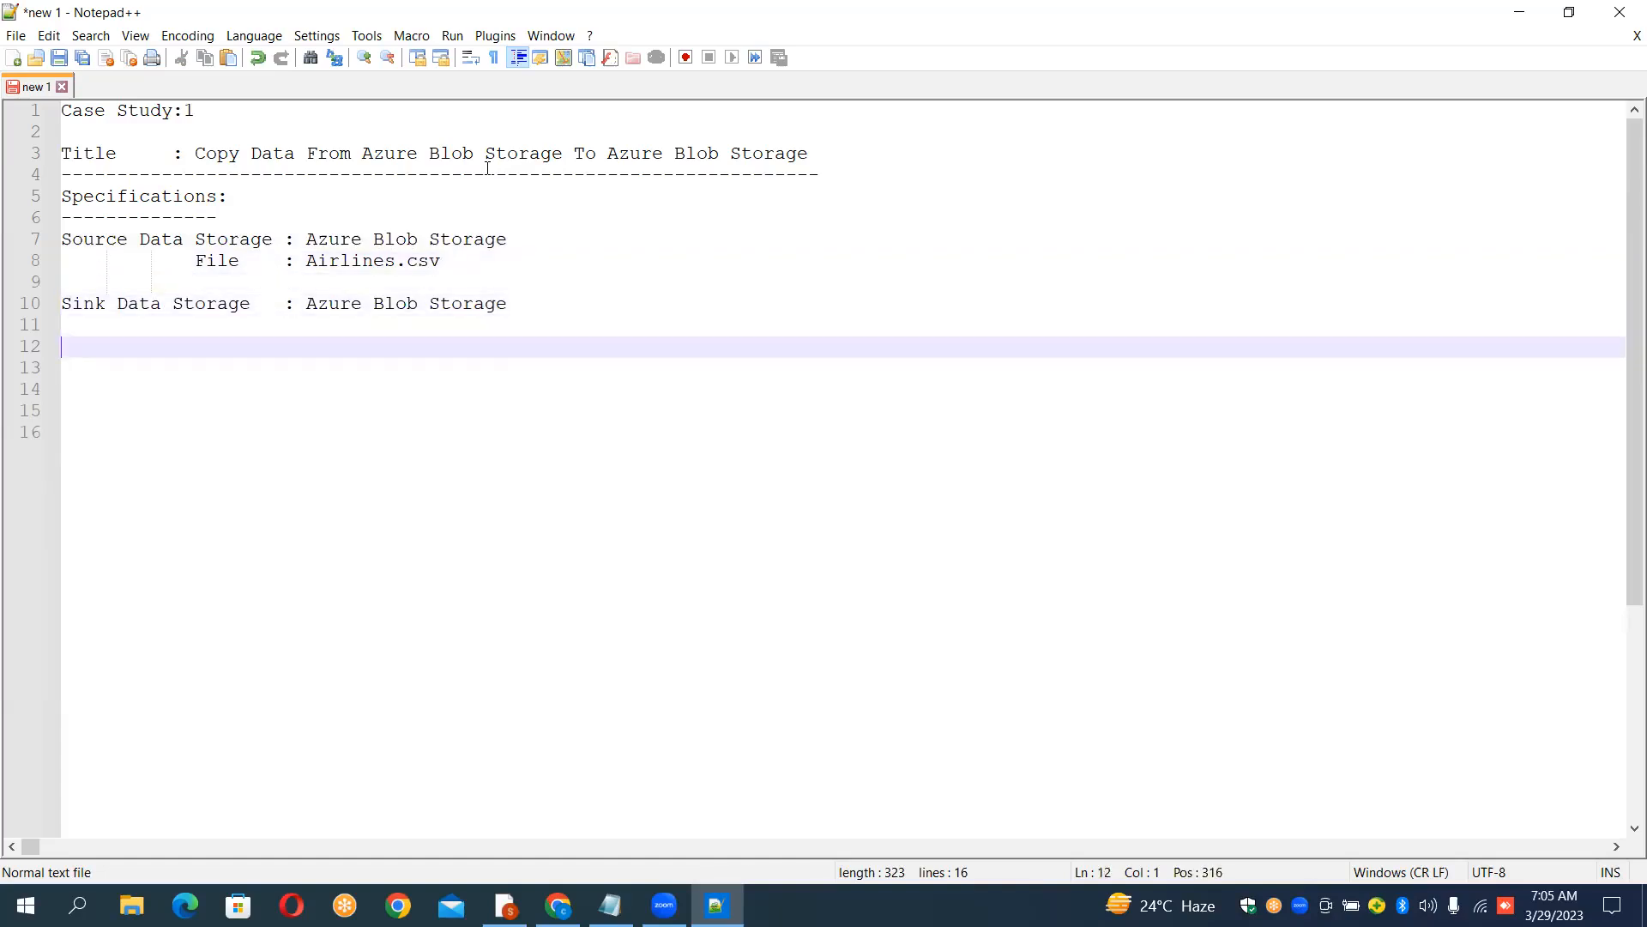
{"action": "key", "text": "Up"}
{"action": "type", "text": "------"}
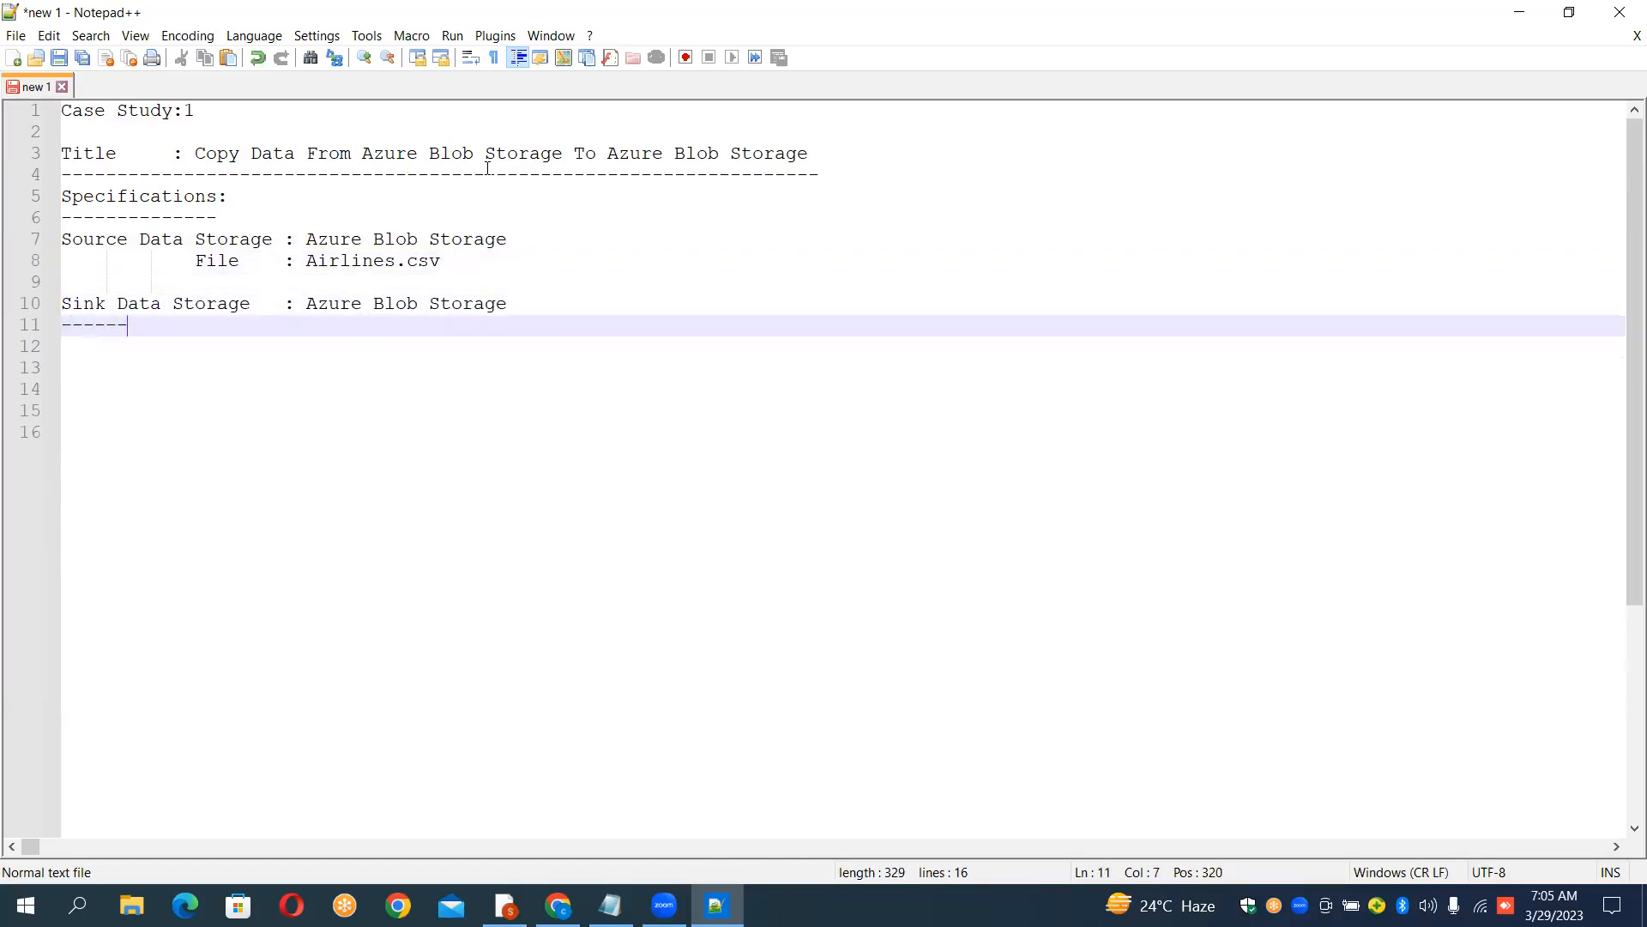
{"action": "type", "text": "----------------------------------"}
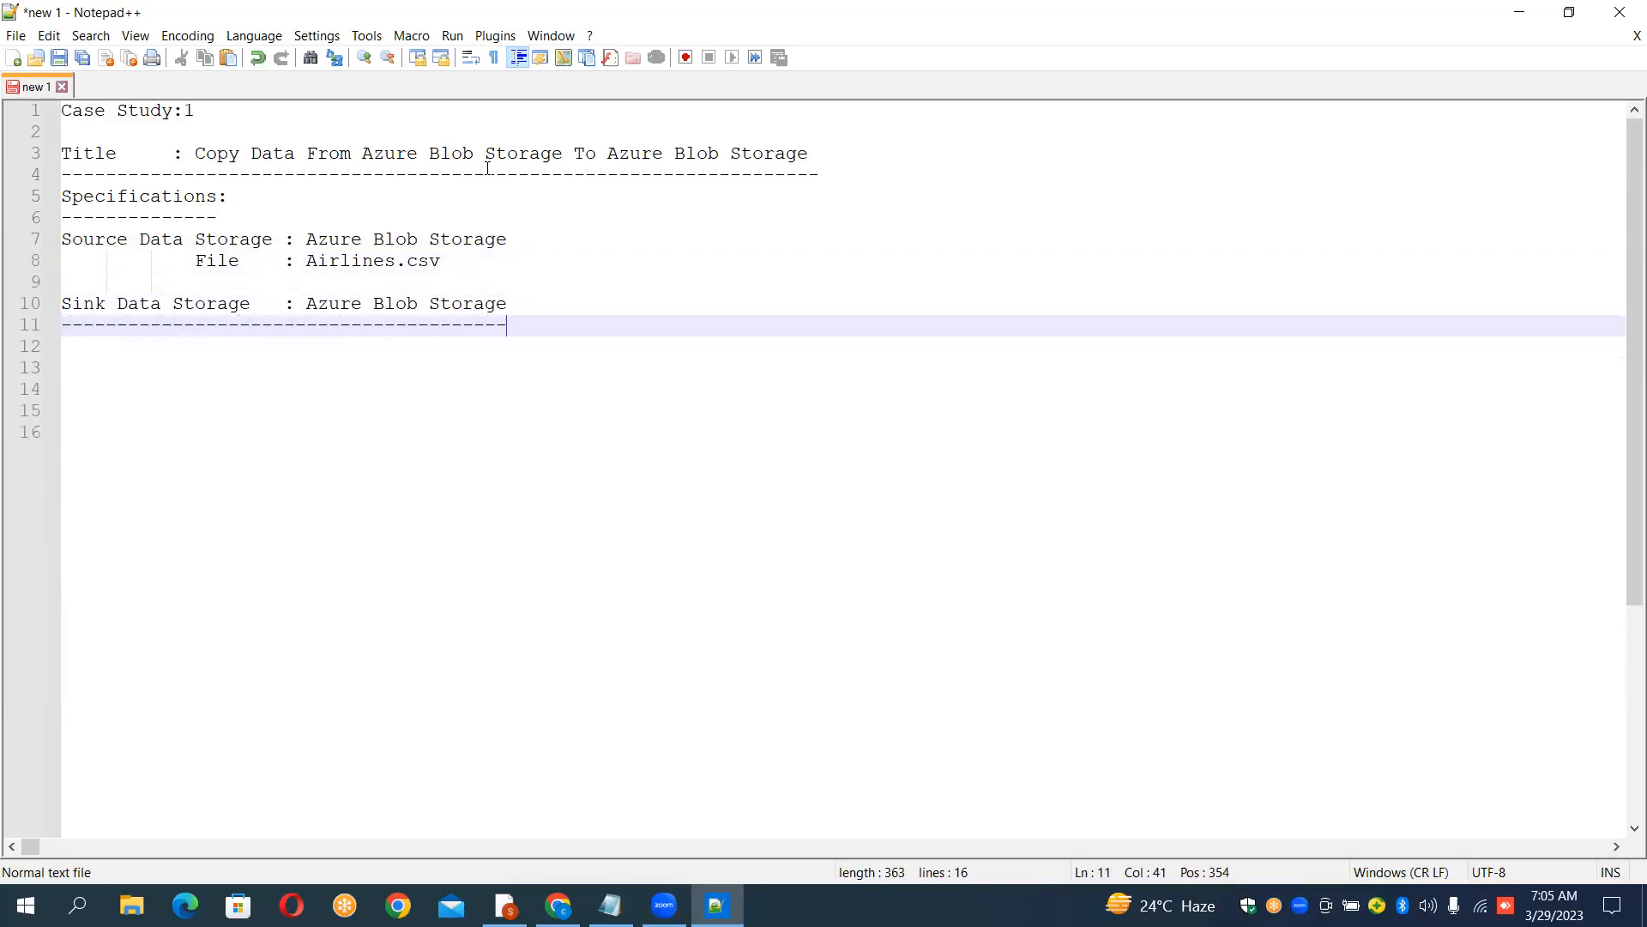
Step: Write "Step1 : Create the Resource Group" on line 12
{"action": "key", "text": "Return"}
{"action": "type", "text": "Step1:Cr"}
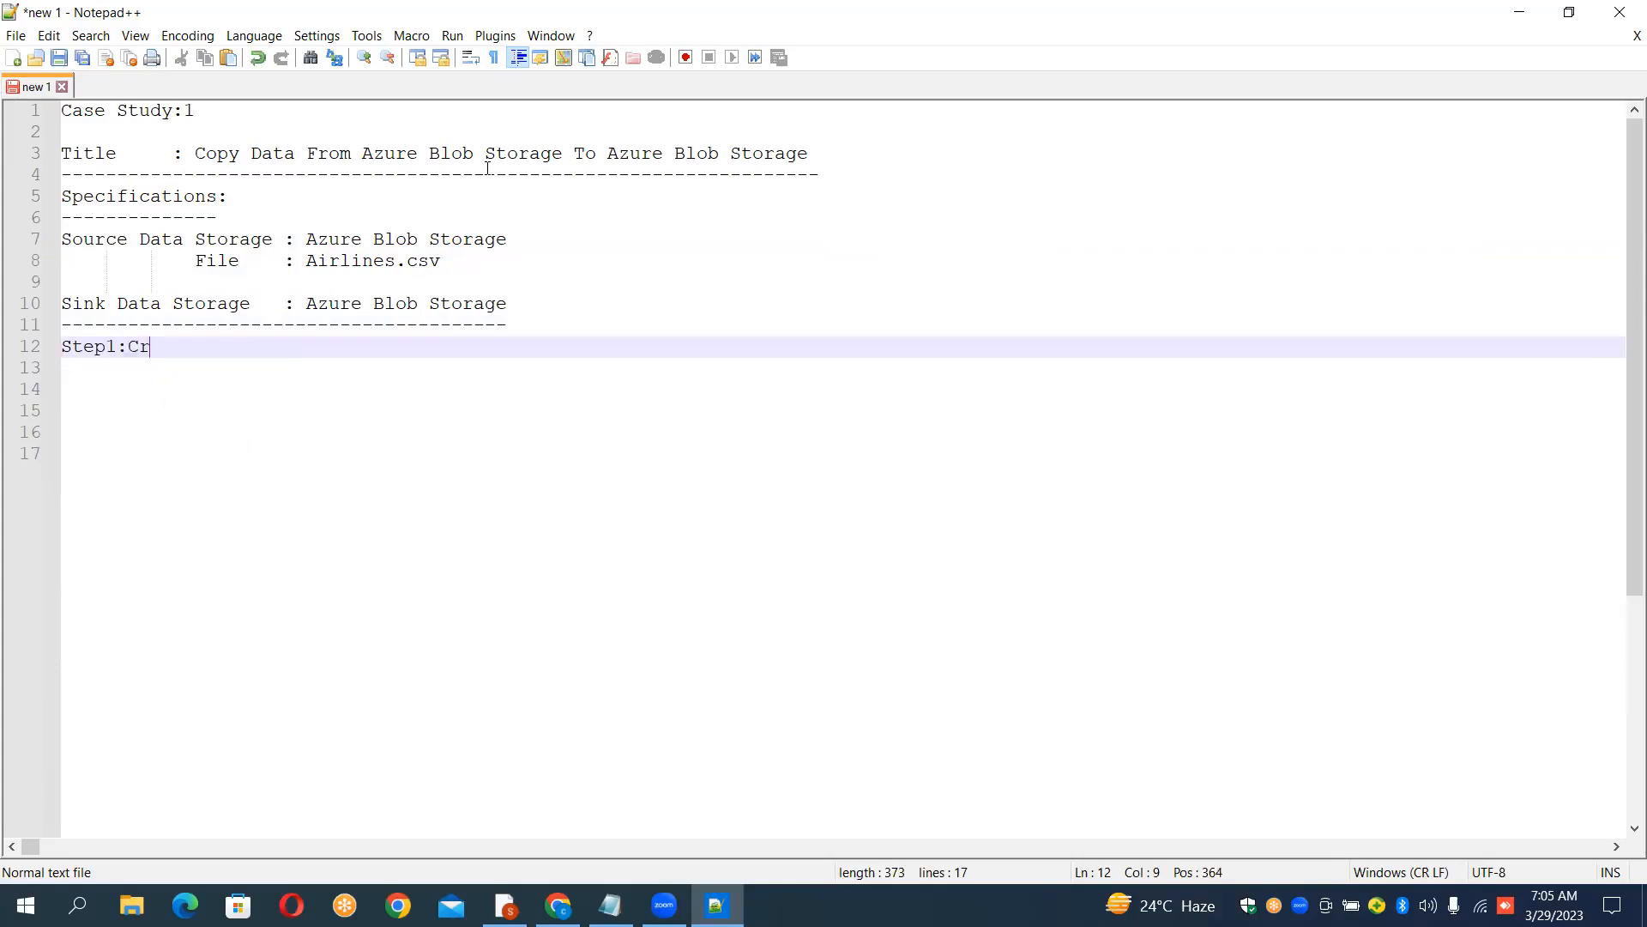
{"action": "type", "text": "eate the"}
{"action": "key", "text": "Left"}
{"action": "key", "text": "Left"}
{"action": "key", "text": "Left"}
{"action": "key", "text": "Left"}
{"action": "key", "text": "Left"}
{"action": "key", "text": "Left"}
{"action": "key", "text": "Left"}
{"action": "key", "text": "Left"}
{"action": "key", "text": "Left"}
{"action": "key", "text": "Right"}
{"action": "key", "text": "Right"}
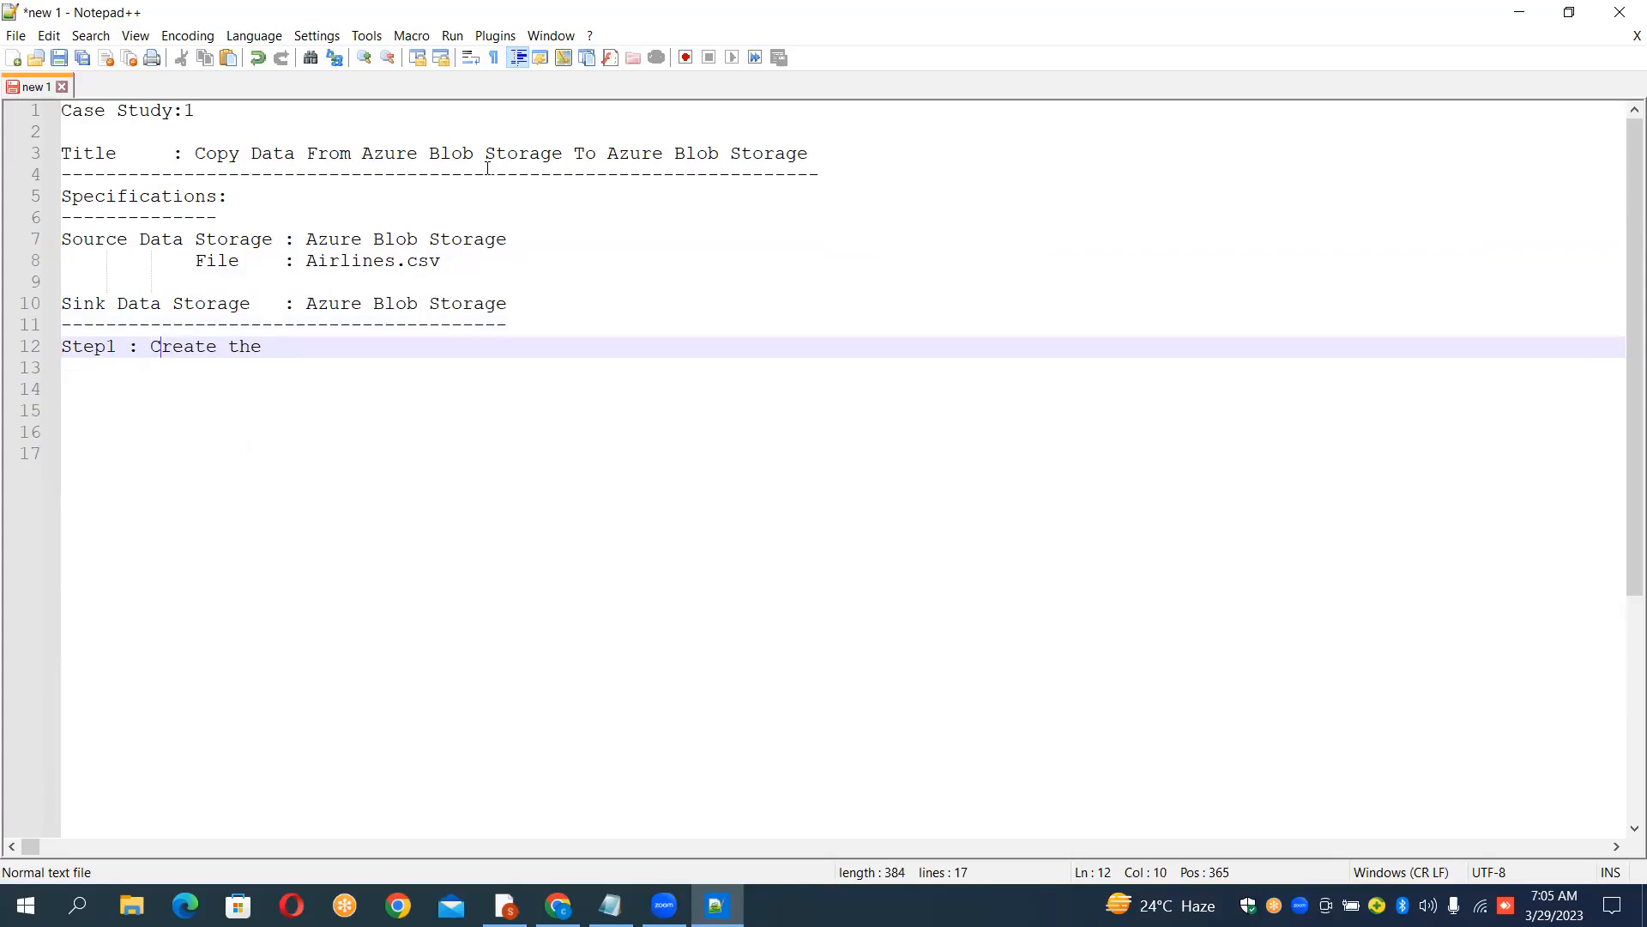
{"action": "key", "text": "Right"}
{"action": "key", "text": "Right"}
{"action": "type", "text": "Resource Group"}
Step: Write "Step2 : Create Source Storage Account" on line 14
{"action": "key", "text": "Return"}
{"action": "key", "text": "Return"}
{"action": "type", "text": "Step2"}
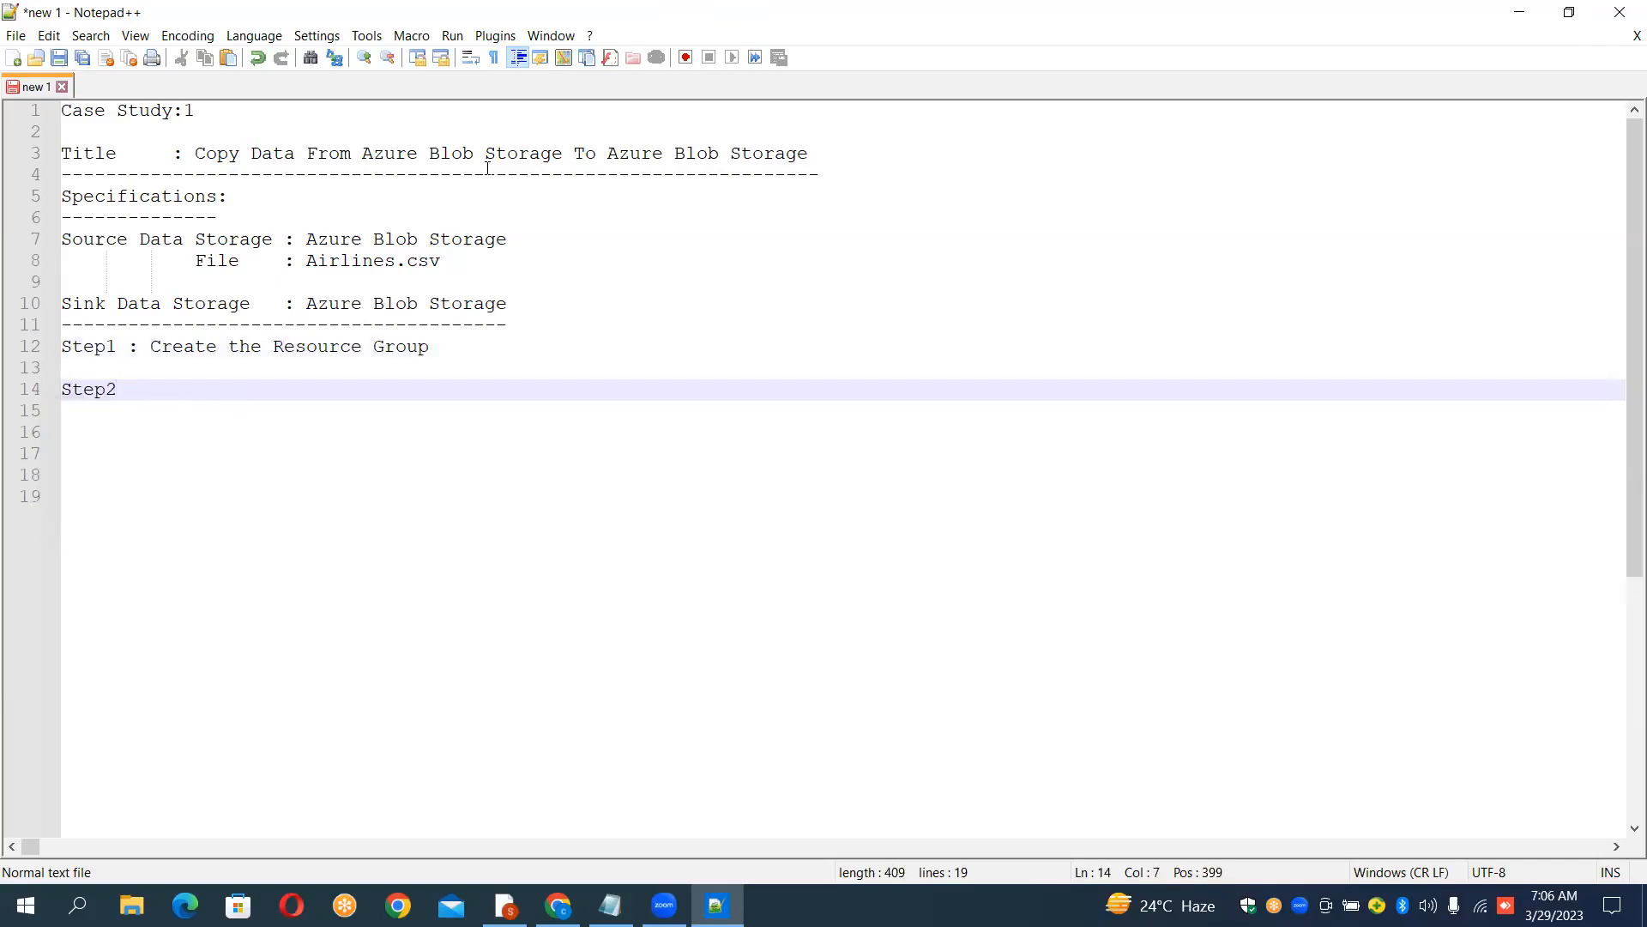
{"action": "type", "text": " : Create Source "}
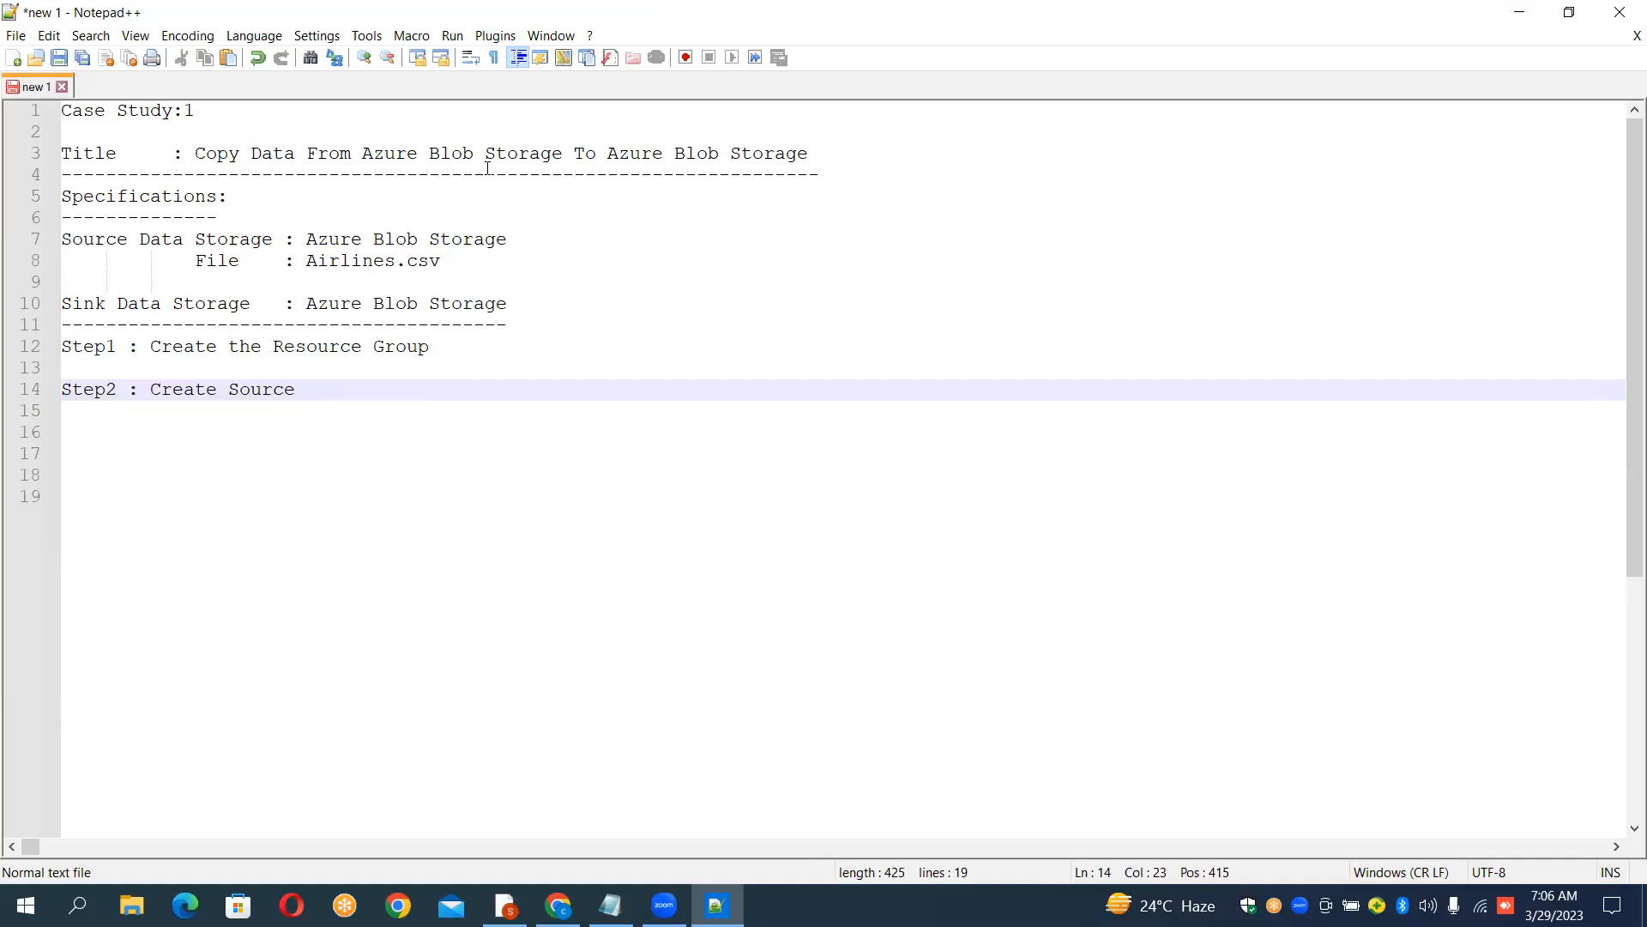
{"action": "type", "text": "Storage"}
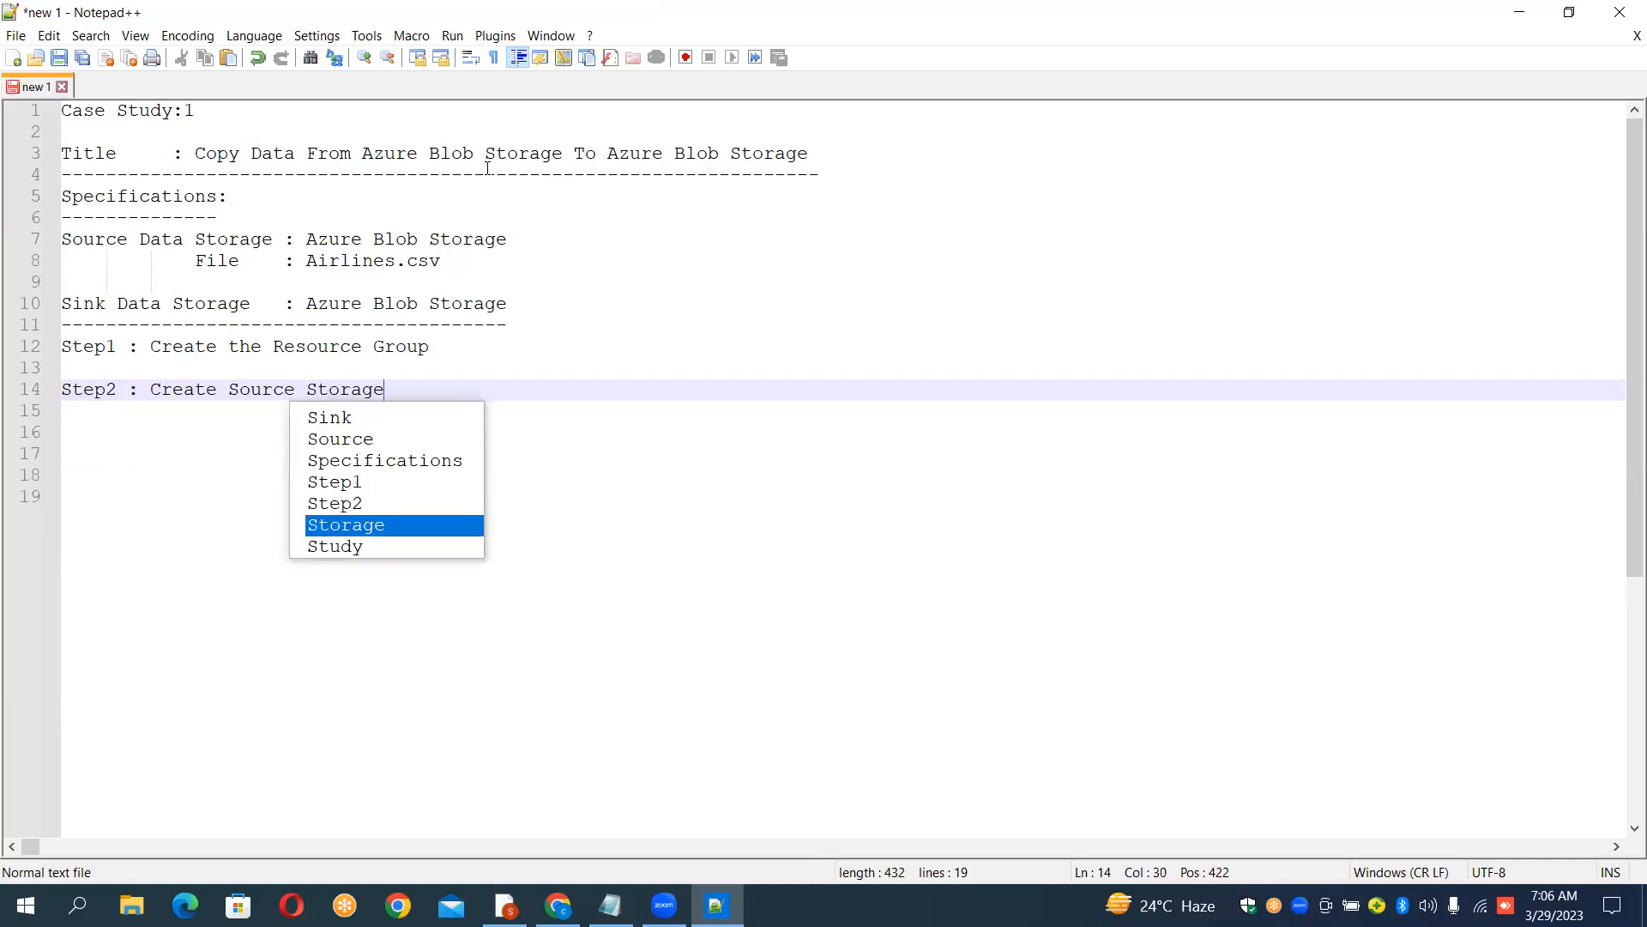
{"action": "type", "text": " Account"}
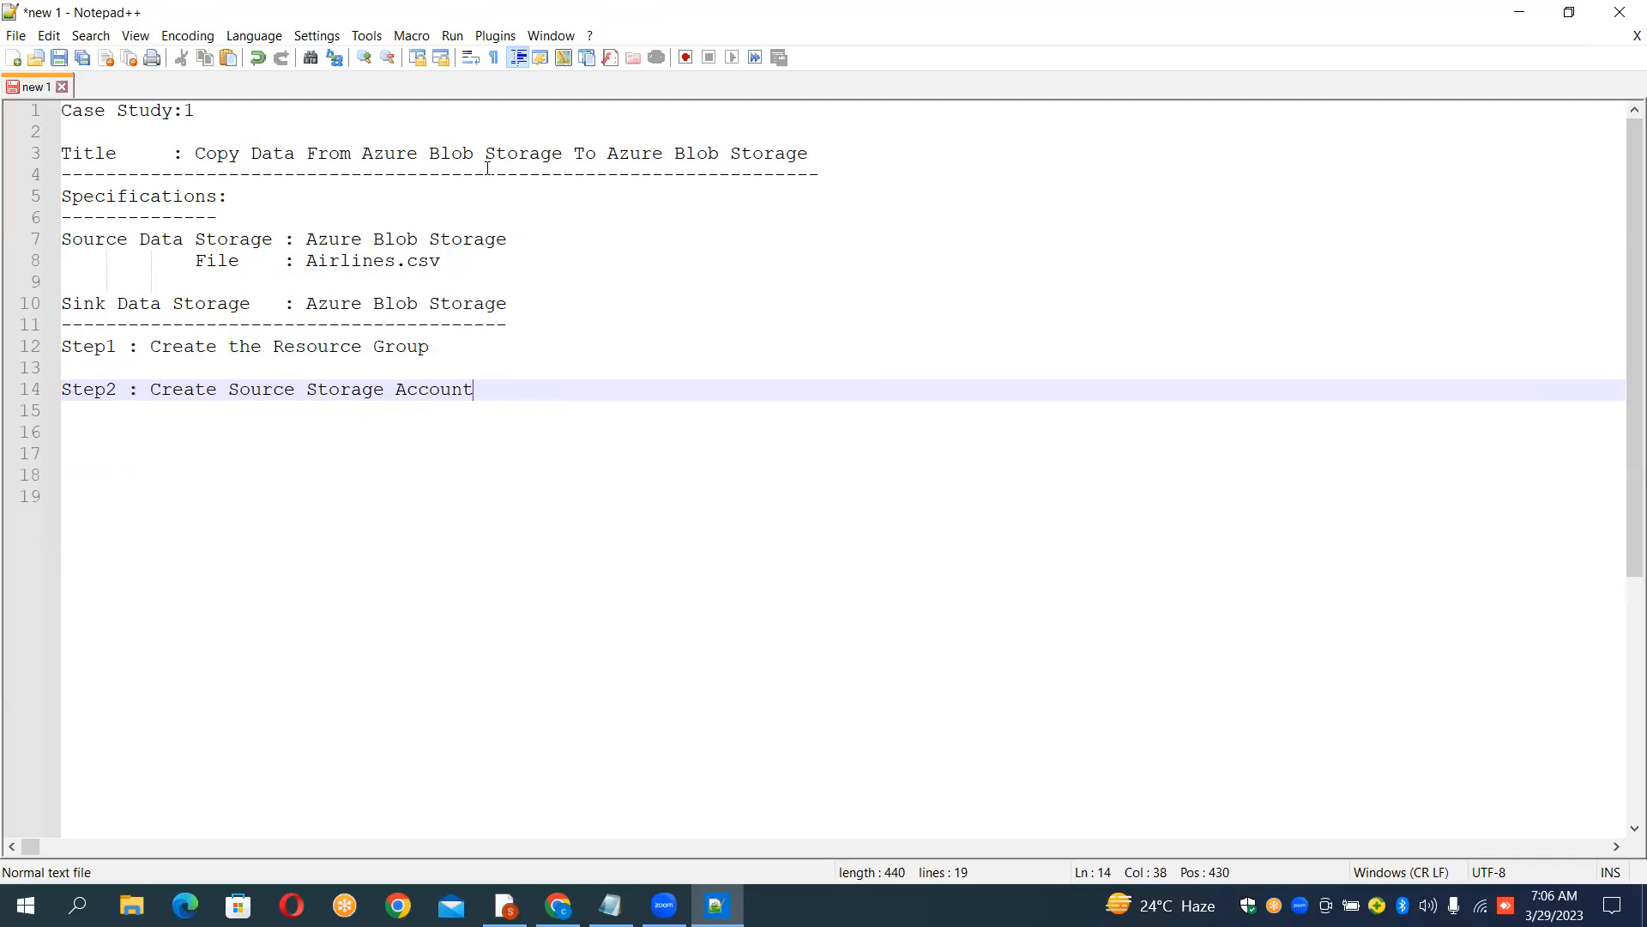
Step: Copy "Azure Blob Storage" from the title and append it in parentheses to the Step2 line
{"action": "left_click", "coordinate": [363, 154]}
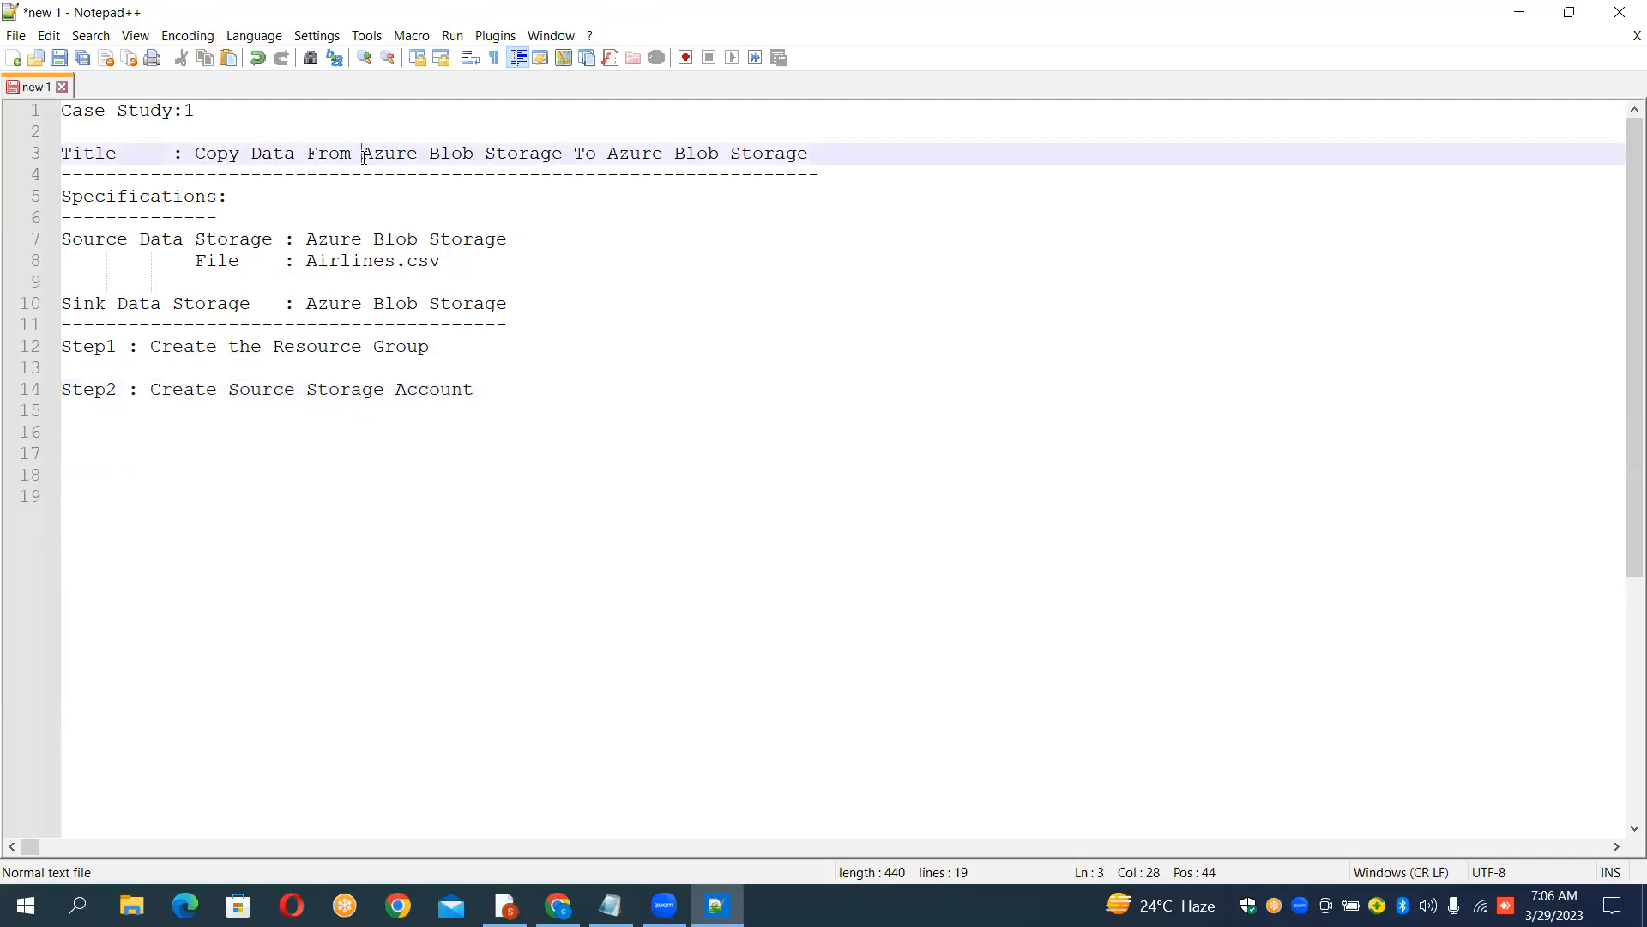
{"action": "key", "text": "shift+Right"}
{"action": "key", "text": "shift+Right"}
{"action": "key", "text": "shift+Right"}
{"action": "key", "text": "shift+Right"}
{"action": "key", "text": "shift+Right"}
{"action": "key", "text": "shift+Right"}
{"action": "key", "text": "shift+Right"}
{"action": "key", "text": "shift+Right"}
{"action": "key", "text": "shift+Right"}
{"action": "key", "text": "shift+Right"}
{"action": "key", "text": "shift+Right"}
{"action": "key", "text": "shift+Right"}
{"action": "key", "text": "shift+Right"}
{"action": "key", "text": "shift+Right"}
{"action": "key", "text": "shift+Right"}
{"action": "key", "text": "shift+Right"}
{"action": "key", "text": "shift+Right"}
{"action": "key", "text": "shift+Right"}
{"action": "key", "text": "ctrl+c"}
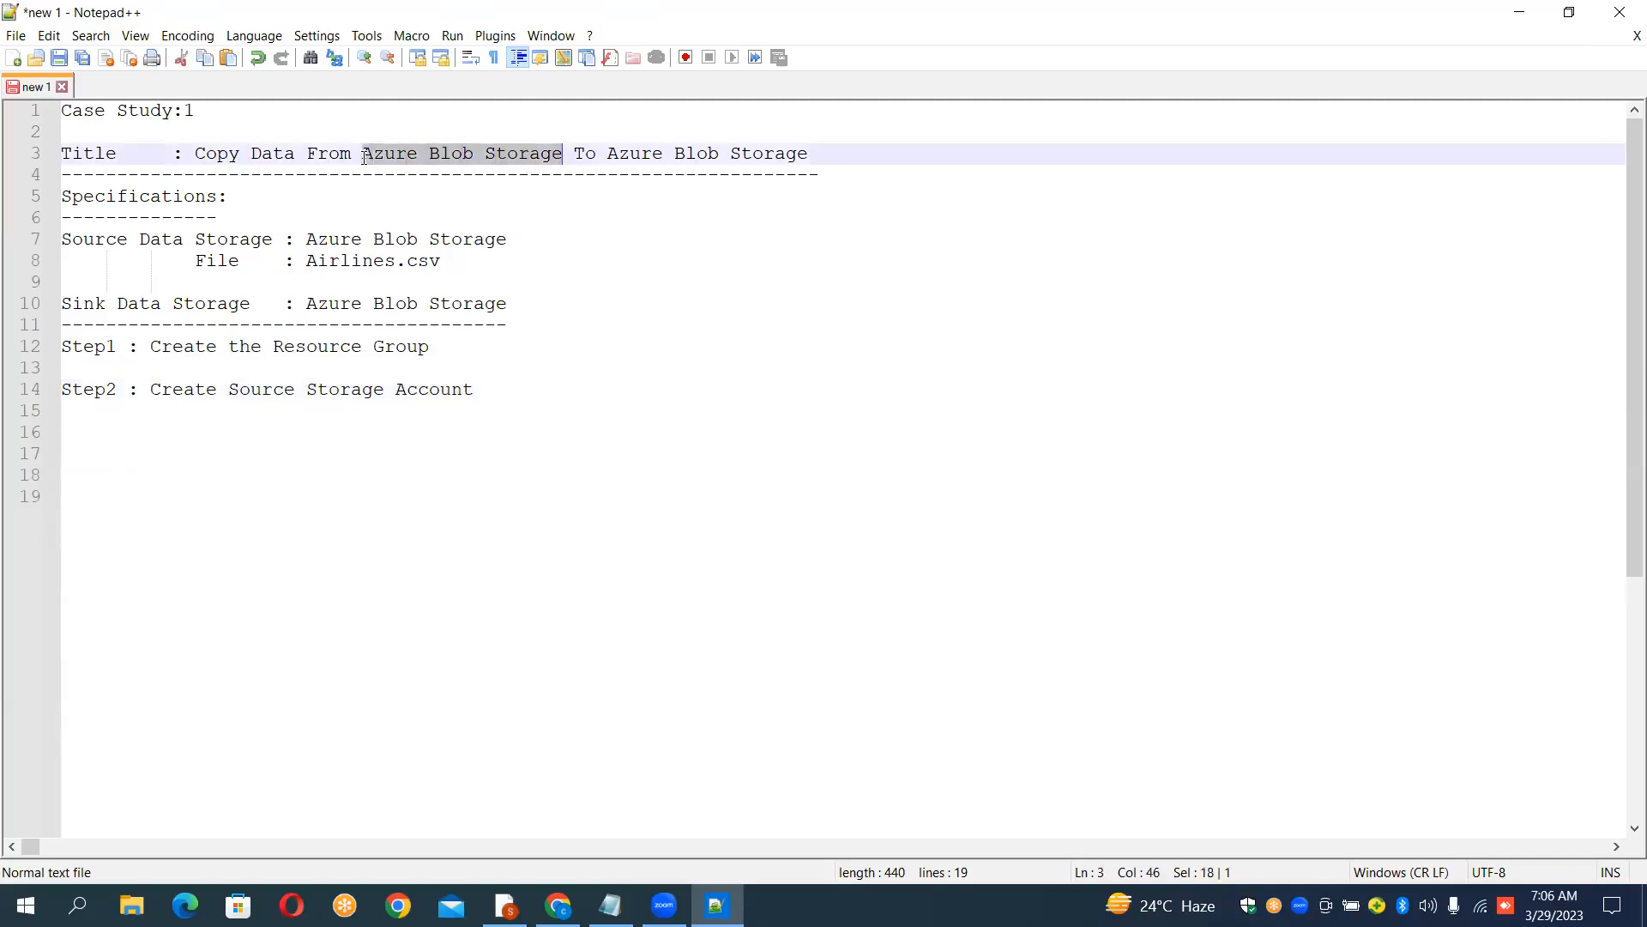
{"action": "key", "text": "Down"}
{"action": "key", "text": "Down"}
{"action": "key", "text": "Down"}
{"action": "key", "text": "Down"}
{"action": "key", "text": "Down"}
{"action": "key", "text": "Down"}
{"action": "key", "text": "Down"}
{"action": "key", "text": "Down"}
{"action": "key", "text": "Down"}
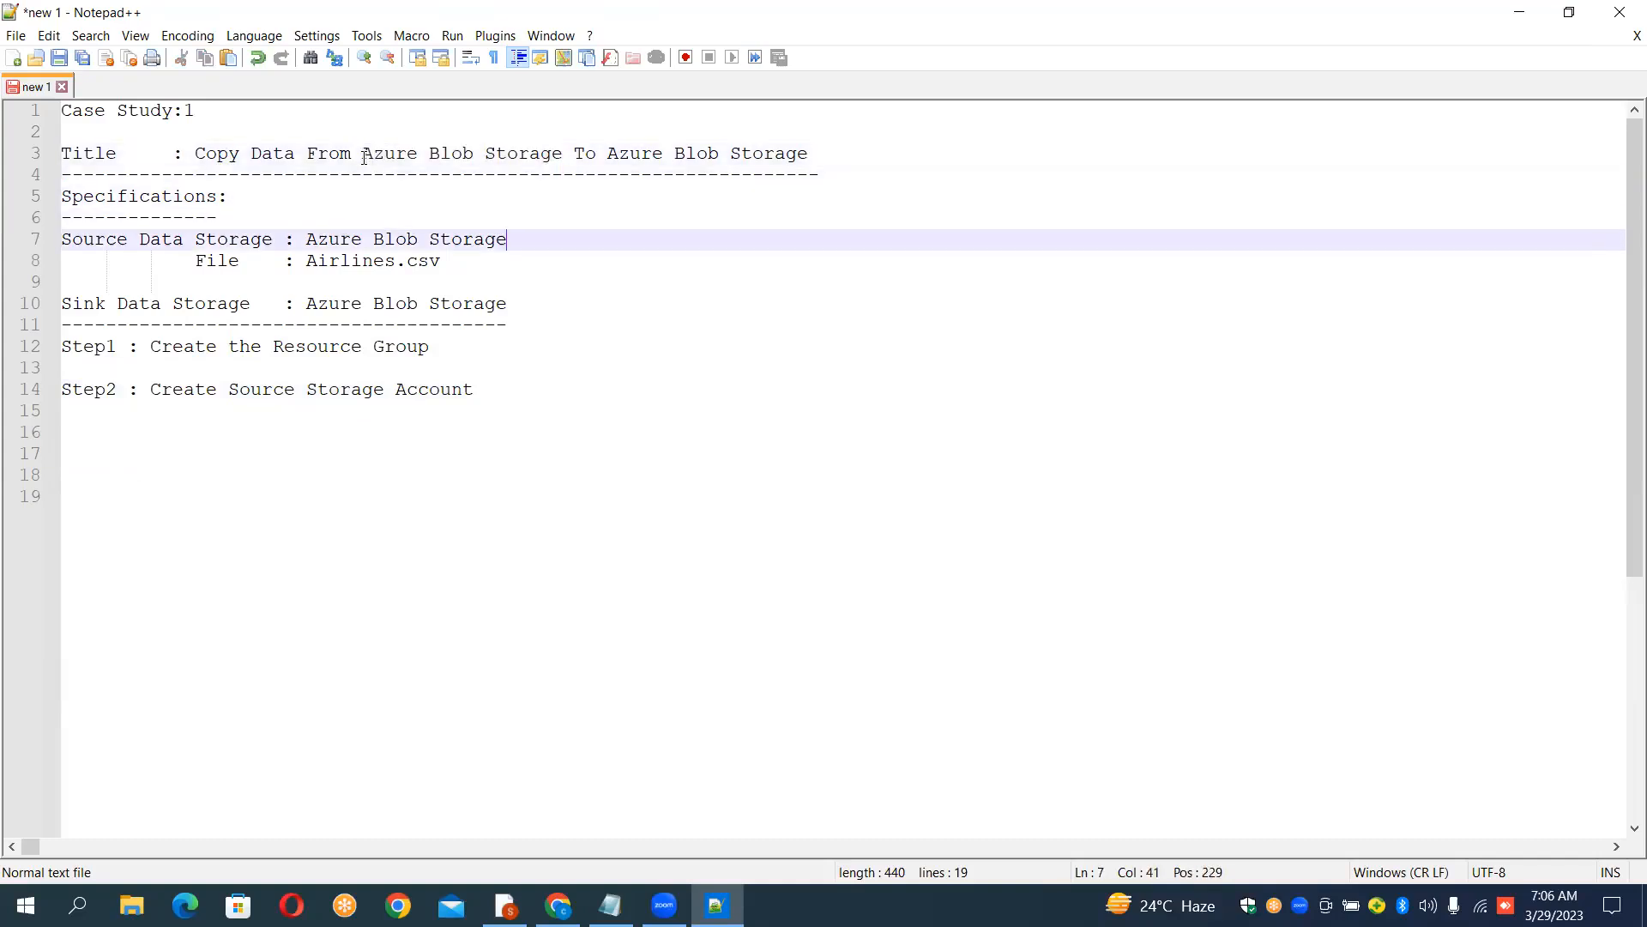
{"action": "key", "text": "Down"}
{"action": "key", "text": "Down"}
{"action": "key", "text": "Down"}
{"action": "key", "text": "Up"}
{"action": "key", "text": "Home"}
{"action": "key", "text": "Up"}
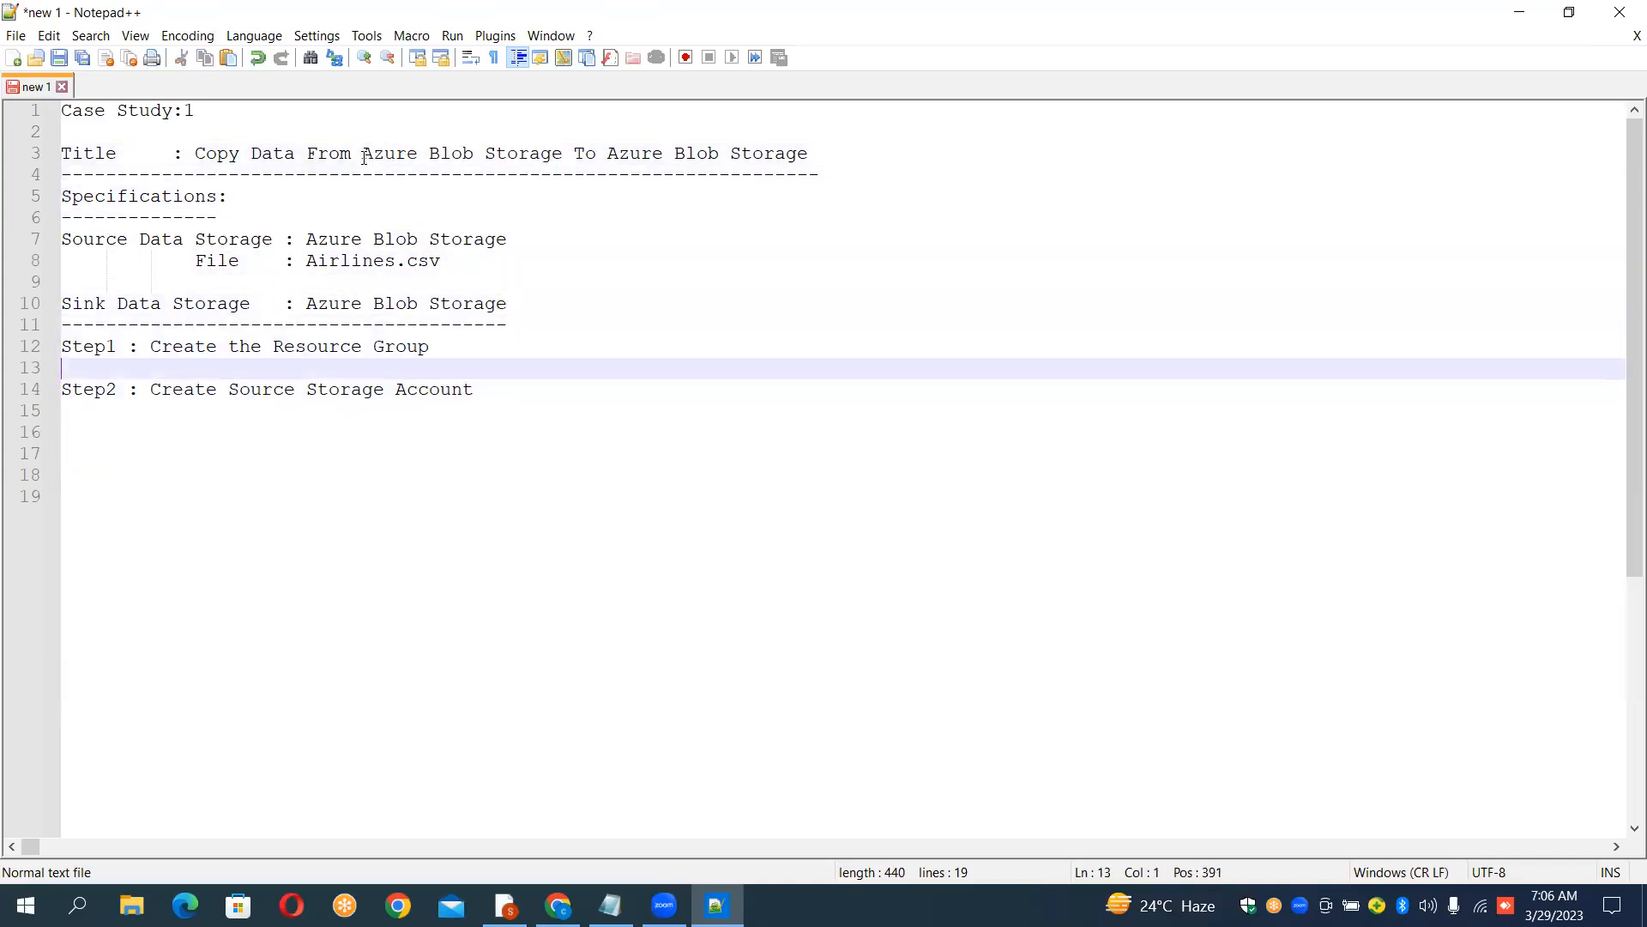
{"action": "key", "text": "Down"}
{"action": "key", "text": "Up"}
{"action": "key", "text": "Down"}
{"action": "key", "text": "Right"}
{"action": "key", "text": "Right"}
{"action": "key", "text": "Right"}
{"action": "key", "text": "Right"}
{"action": "key", "text": "Right"}
{"action": "key", "text": "Right"}
{"action": "key", "text": "Right"}
{"action": "key", "text": "Right"}
{"action": "key", "text": "Right"}
{"action": "key", "text": "Right"}
{"action": "key", "text": "Right"}
{"action": "key", "text": "Right"}
{"action": "key", "text": "Right"}
{"action": "key", "text": "Right"}
{"action": "key", "text": "Right"}
{"action": "key", "text": "Right"}
{"action": "key", "text": "Right"}
{"action": "key", "text": "Right"}
{"action": "key", "text": "Right"}
{"action": "key", "text": "Right"}
{"action": "key", "text": "Right"}
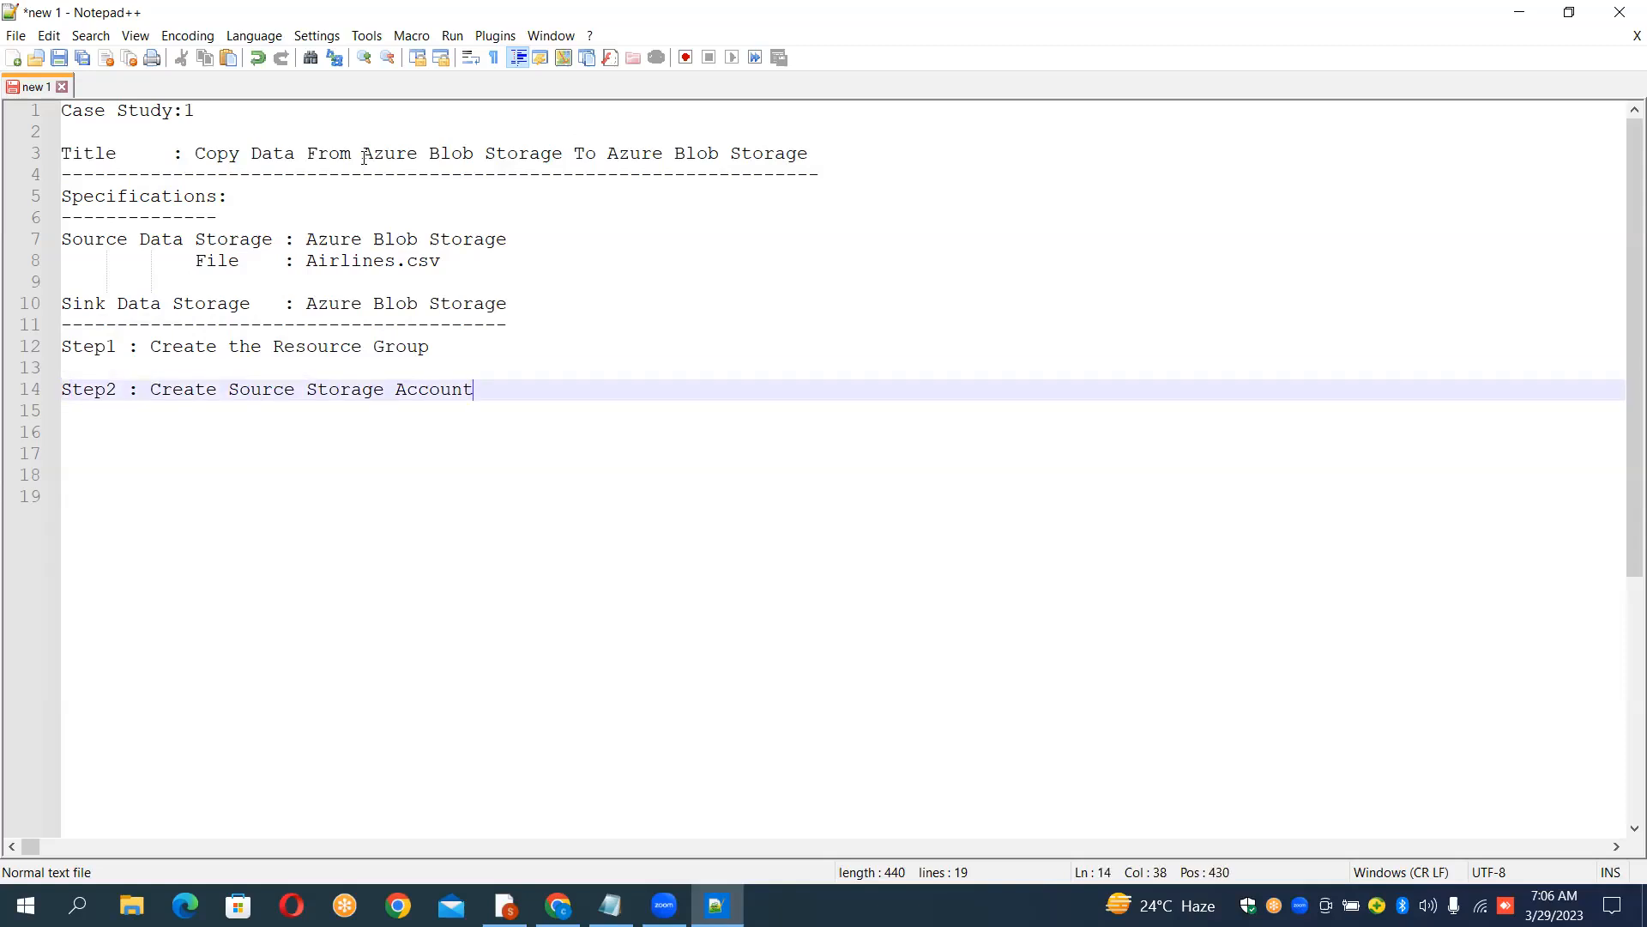
{"action": "type", "text": "("}
{"action": "key", "text": "ctrl+v"}
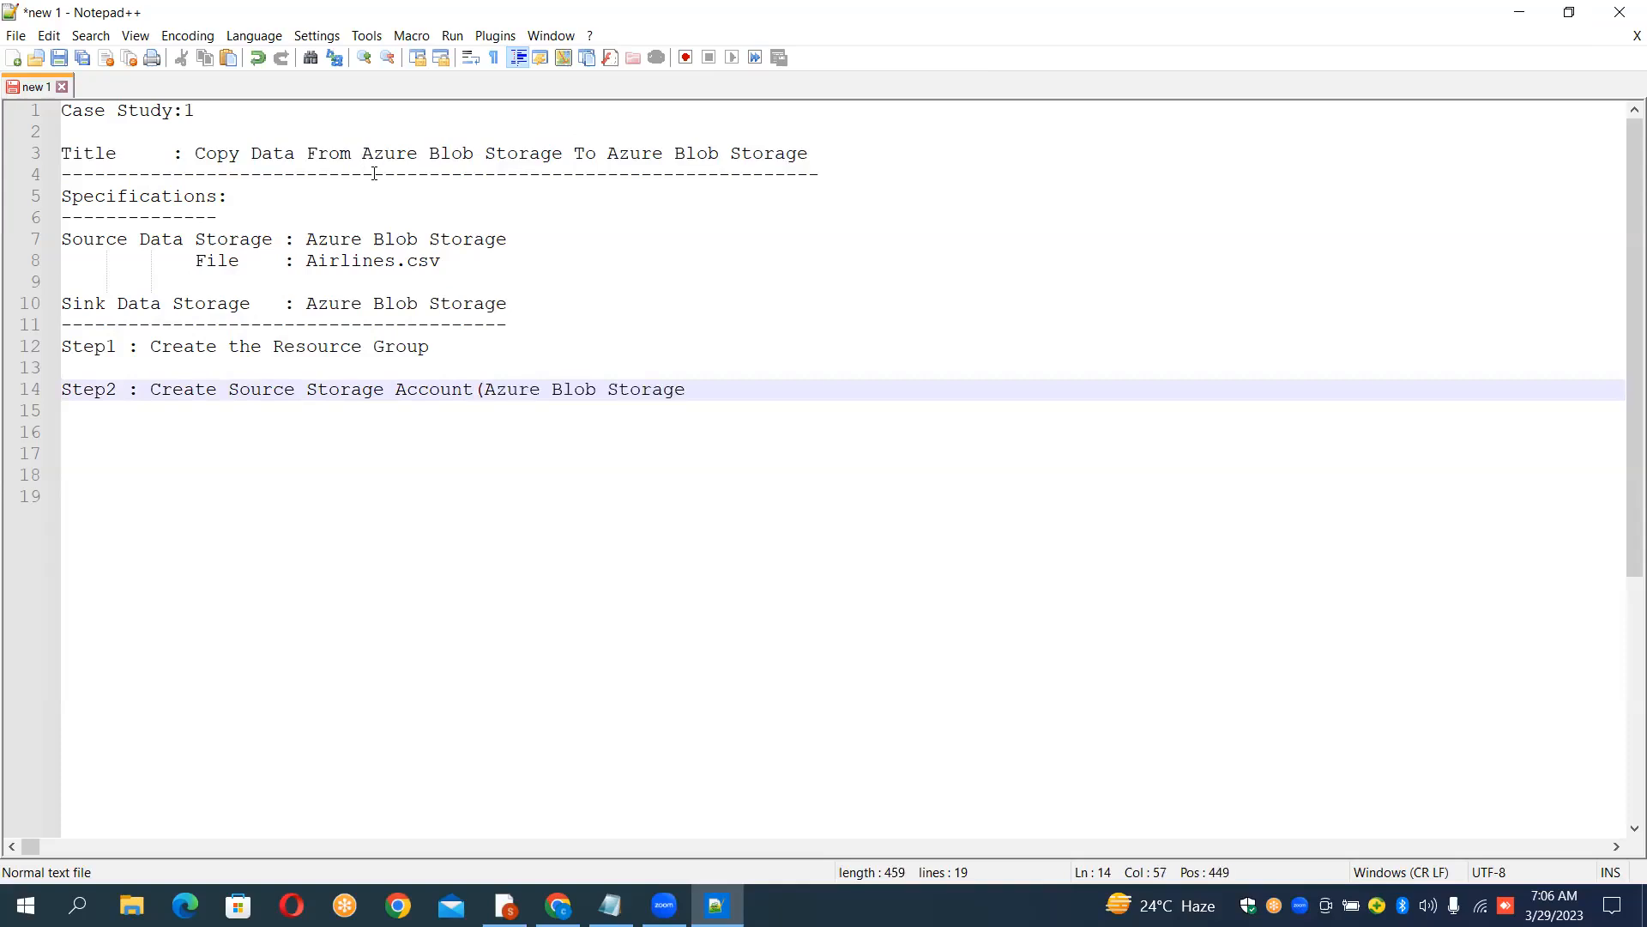
{"action": "type", "text": ")"}
{"action": "key", "text": "Return"}
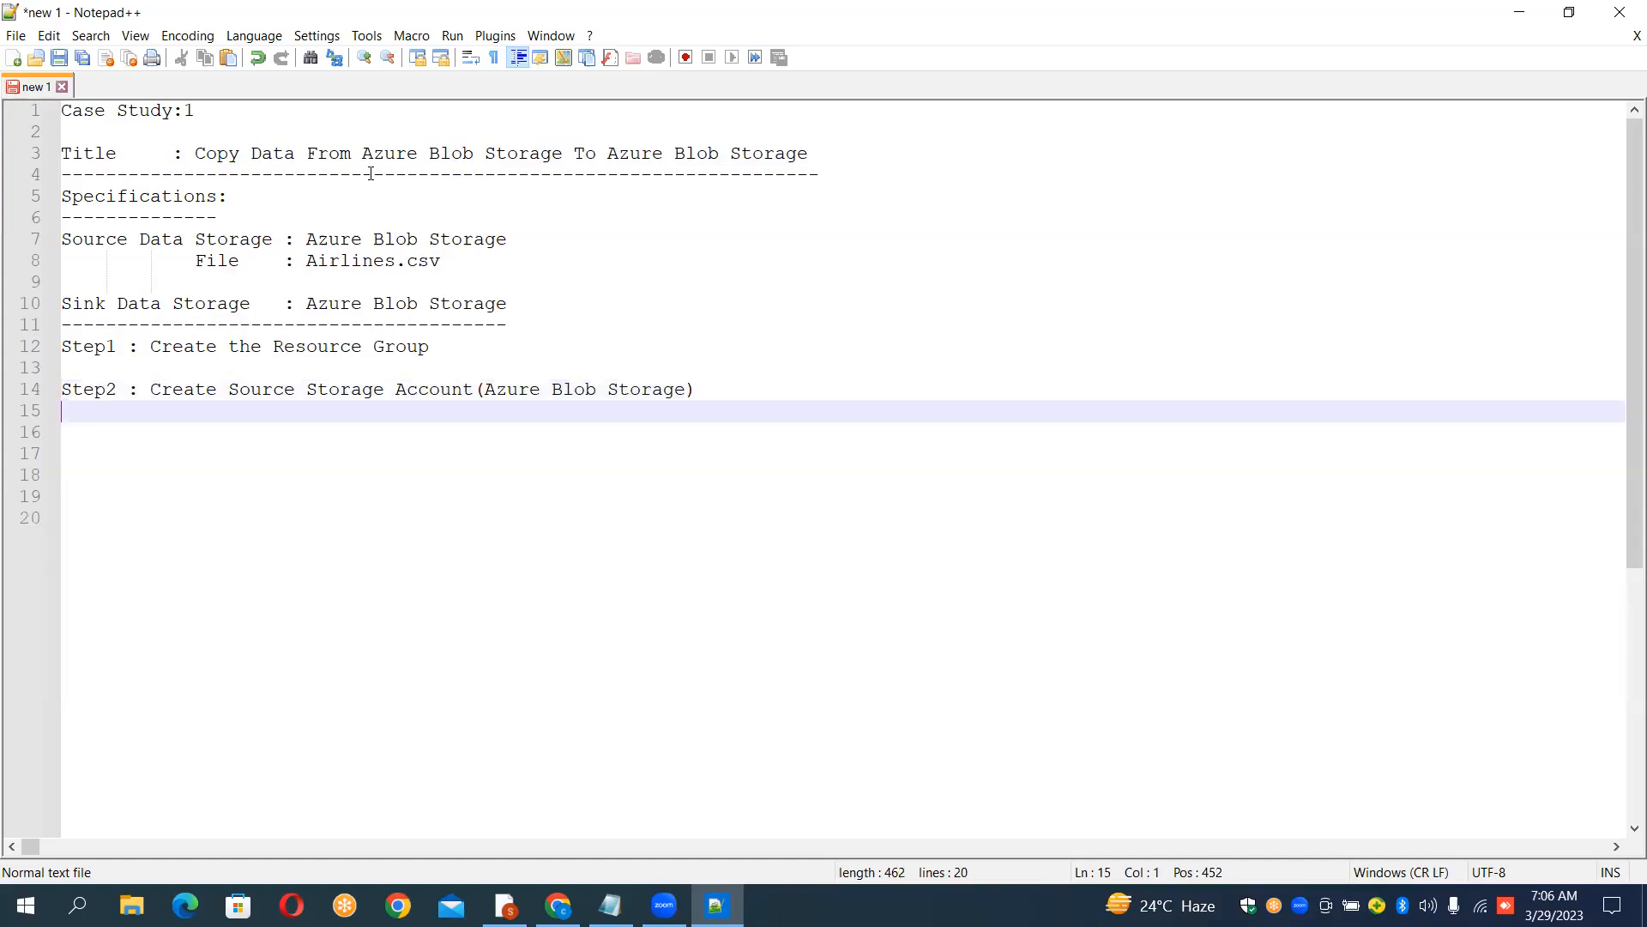
Step: Write "Step3 : Create Sink Storage Account()" on line 16
{"action": "key", "text": "Return"}
{"action": "type", "text": "p"}
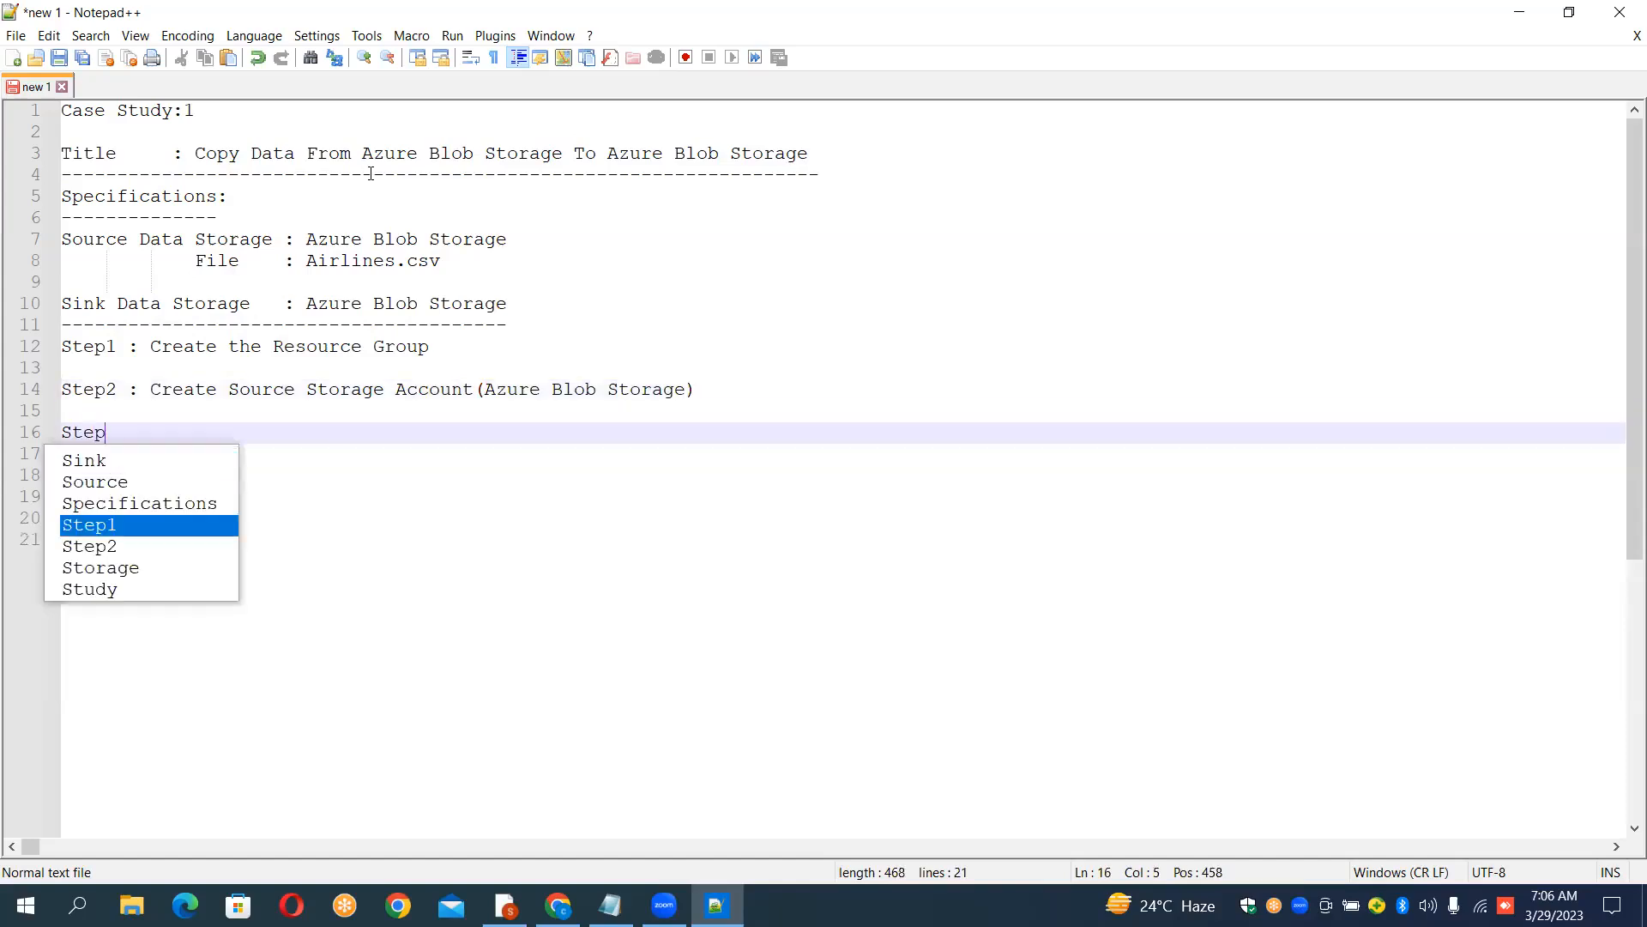
{"action": "type", "text": "3"}
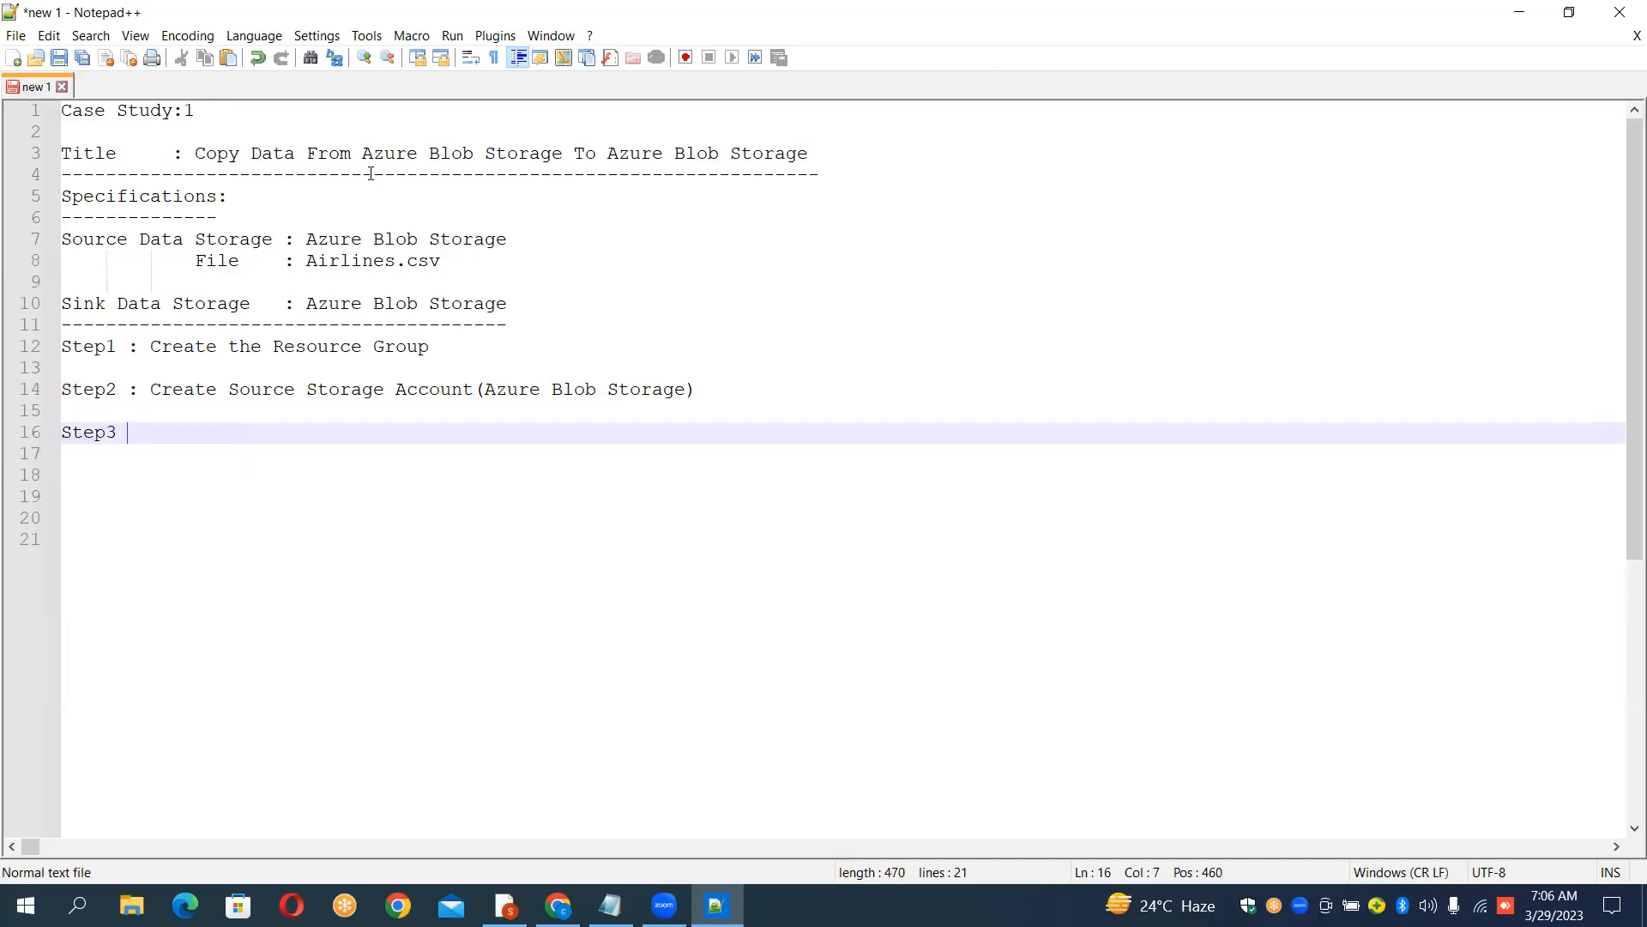
{"action": "type", "text": " : Create Sink S"}
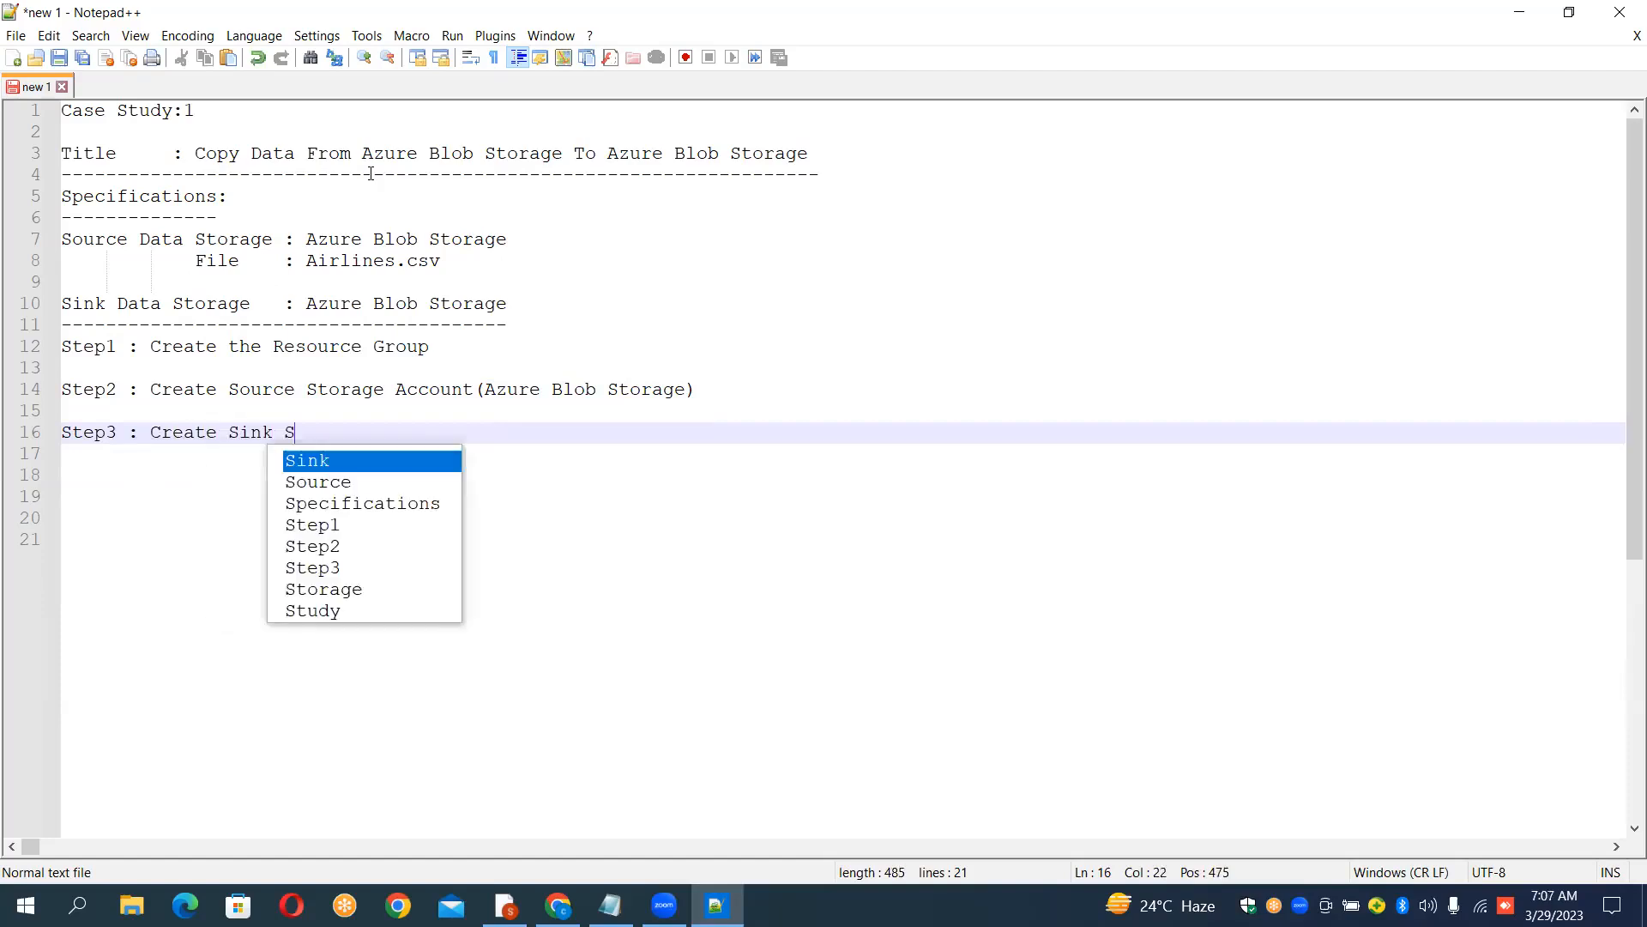
{"action": "type", "text": "torage "}
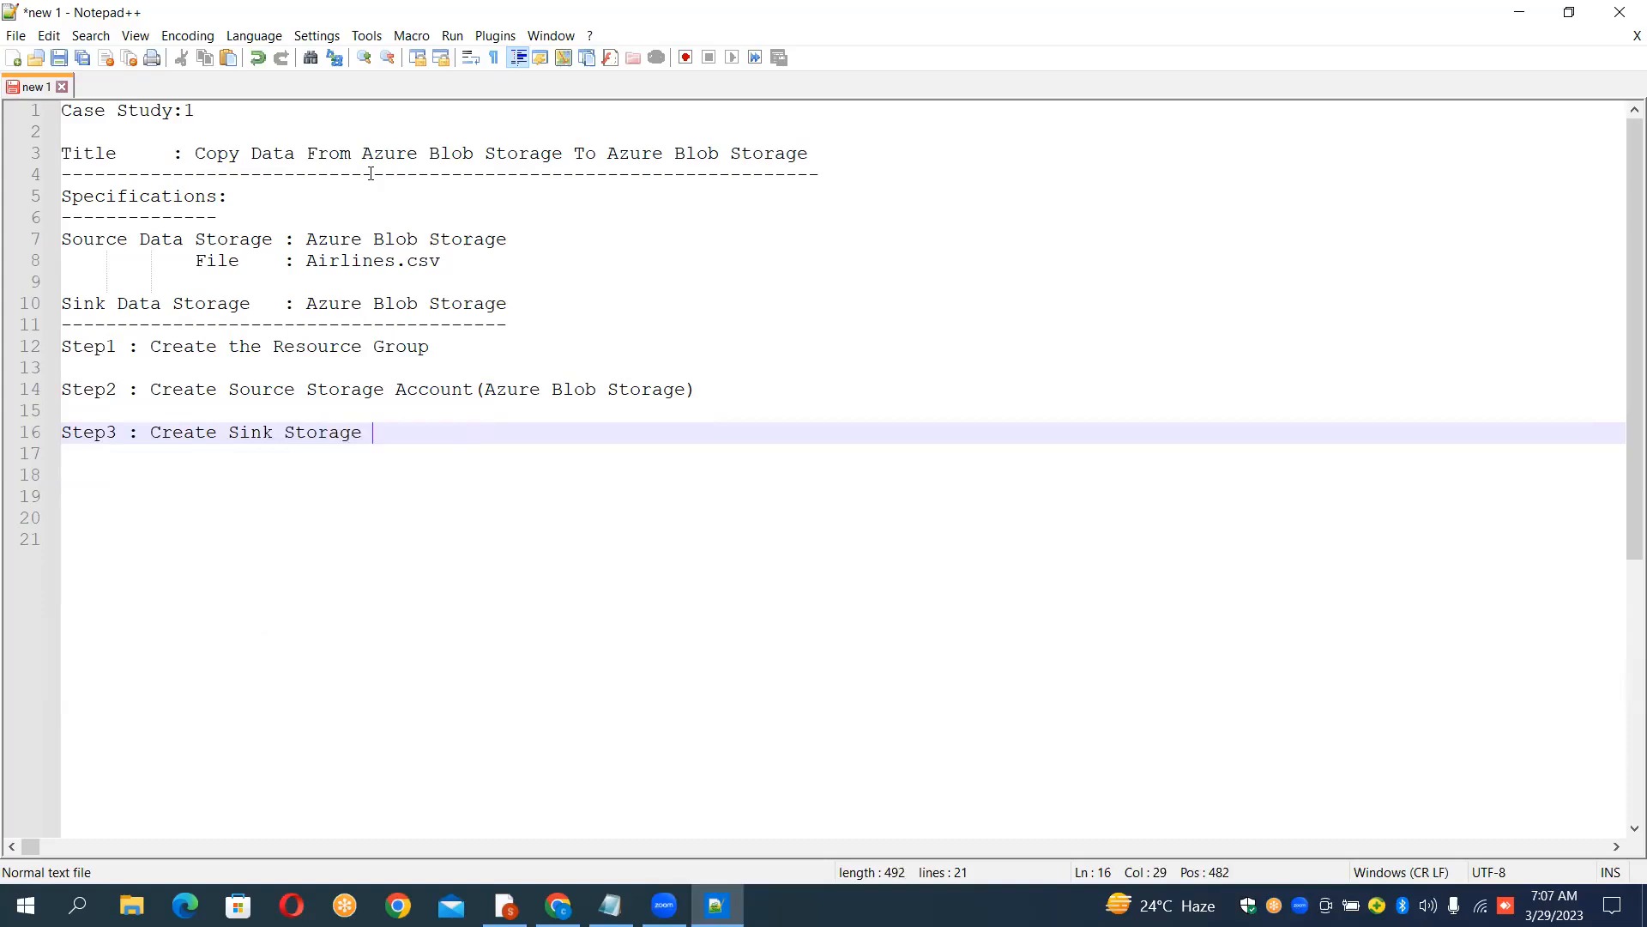
{"action": "type", "text": "Acco"}
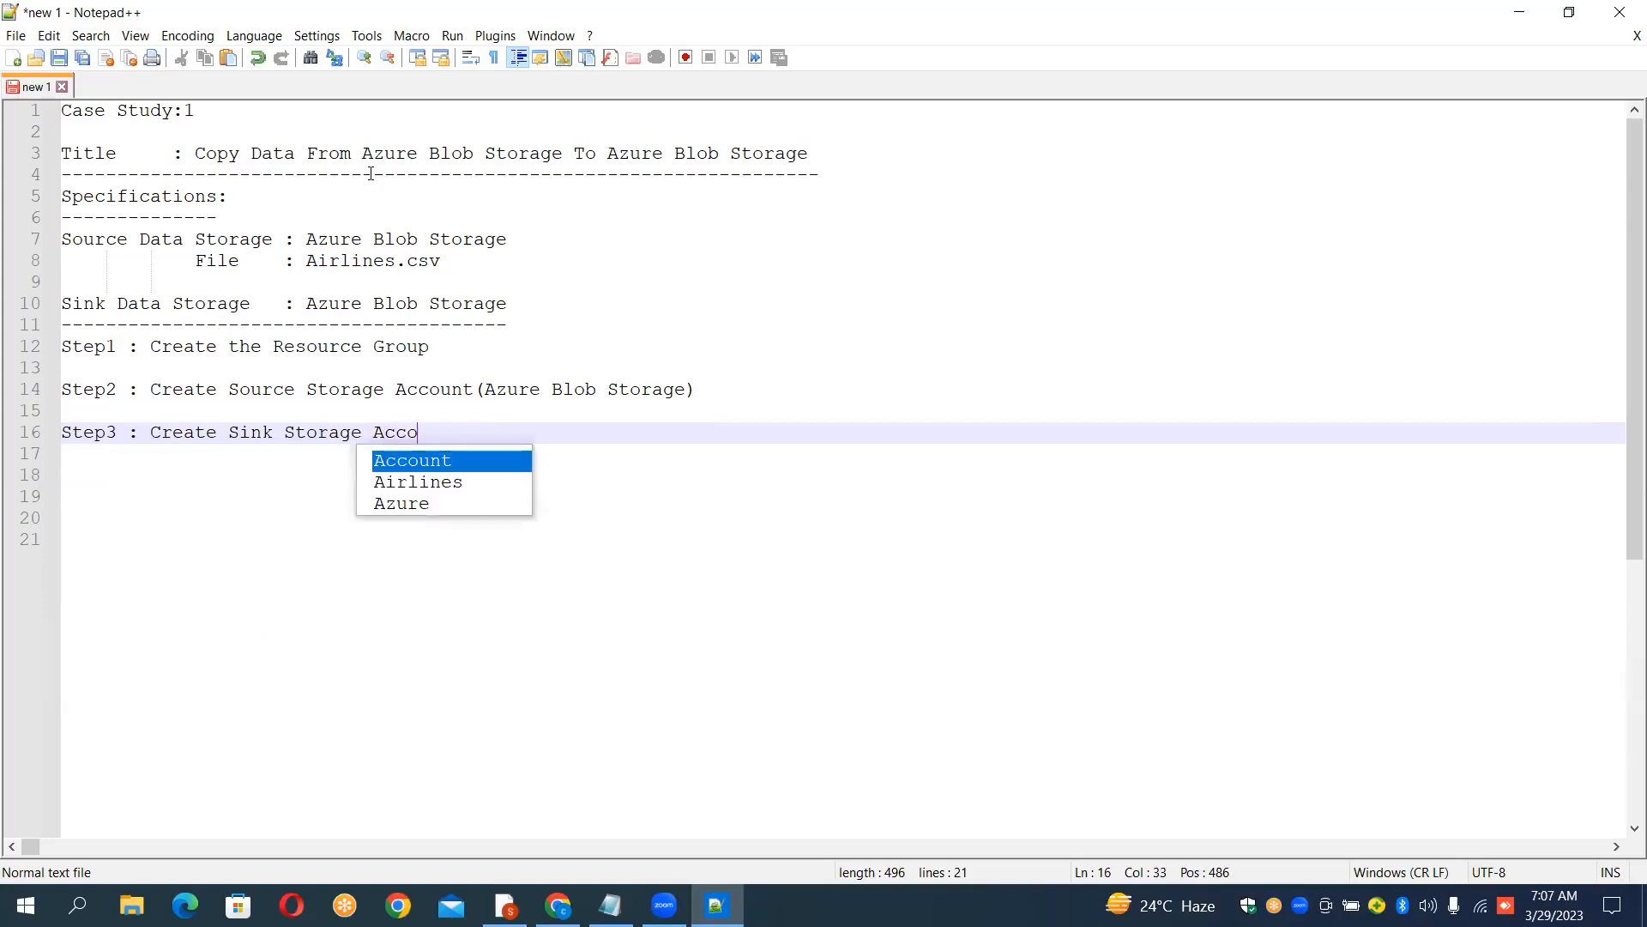
{"action": "type", "text": "unt"}
{"action": "key", "text": "BackSpace"}
{"action": "key", "text": "BackSpace"}
{"action": "type", "text": "("}
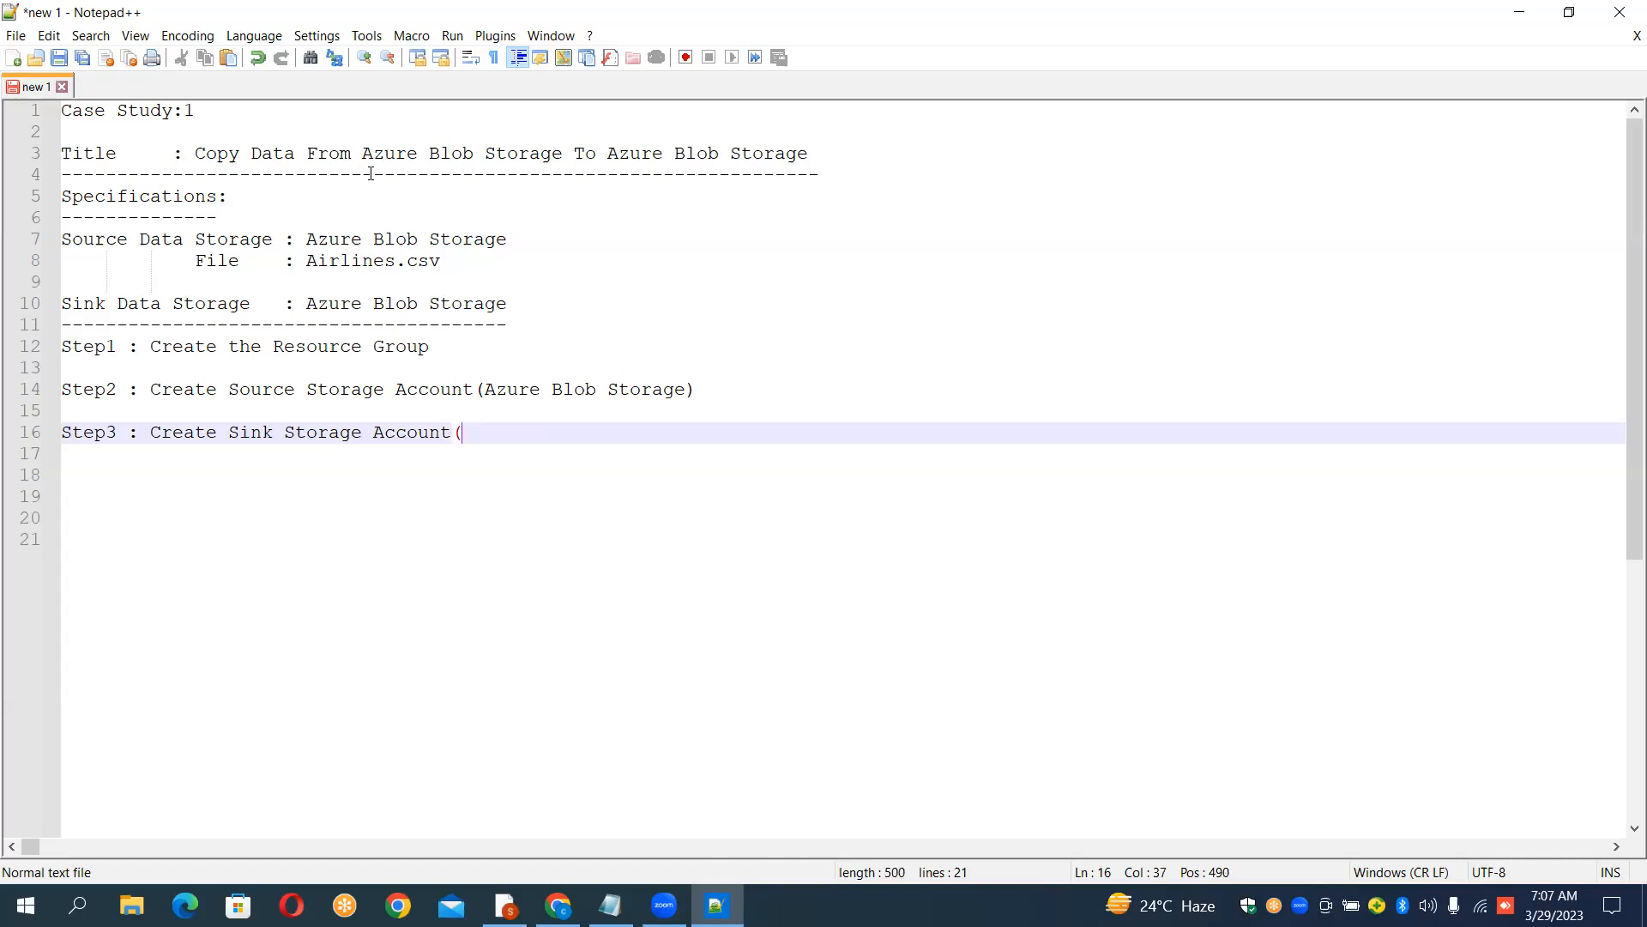
{"action": "type", "text": ")"}
Step: Copy "Azure Blob Storage" from the Step2 line and paste it inside the Step3 line's parentheses
{"action": "left_click_drag", "start_coordinate": [486, 389], "coordinate": [490, 389]}
{"action": "key", "text": "shift+Right"}
{"action": "key", "text": "shift+Right"}
{"action": "key", "text": "shift+Right"}
{"action": "key", "text": "shift+Right"}
{"action": "key", "text": "shift+Right"}
{"action": "key", "text": "shift+Right"}
{"action": "key", "text": "shift+Right"}
{"action": "key", "text": "shift+Right"}
{"action": "key", "text": "shift+Right"}
{"action": "key", "text": "shift+Right"}
{"action": "key", "text": "shift+Right"}
{"action": "key", "text": "shift+Right"}
{"action": "key", "text": "shift+Right"}
{"action": "key", "text": "shift+Right"}
{"action": "key", "text": "shift+Right"}
{"action": "key", "text": "shift+Right"}
{"action": "key", "text": "shift+Right"}
{"action": "key", "text": "ctrl+c"}
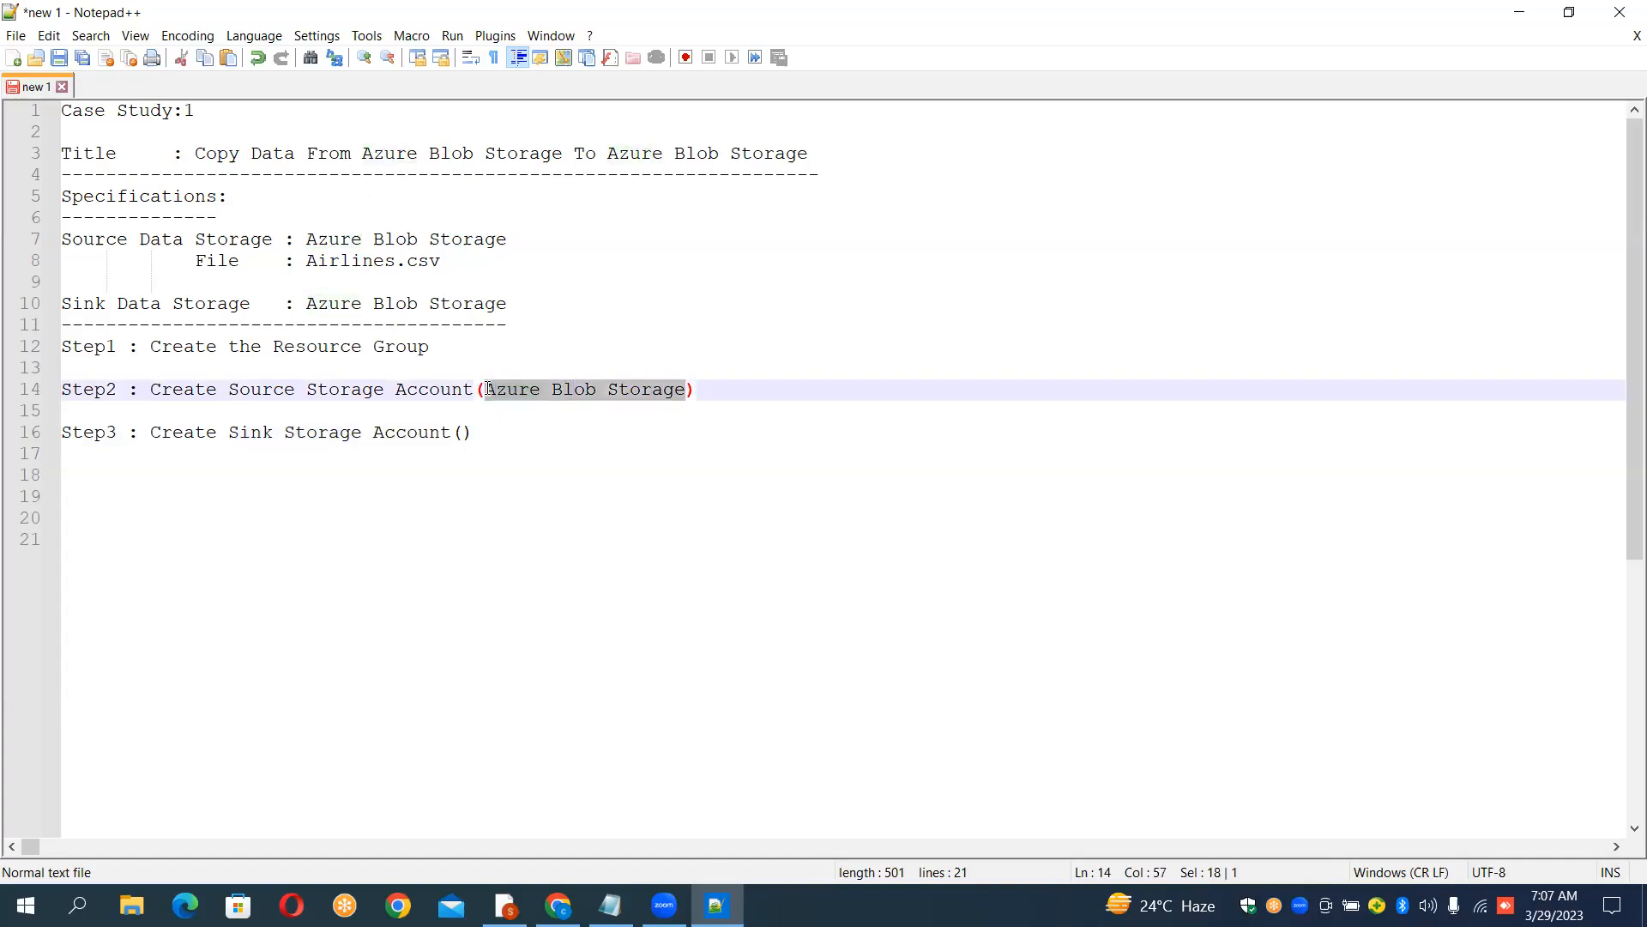
{"action": "key", "text": "Down"}
{"action": "key", "text": "Down"}
{"action": "key", "text": "Left"}
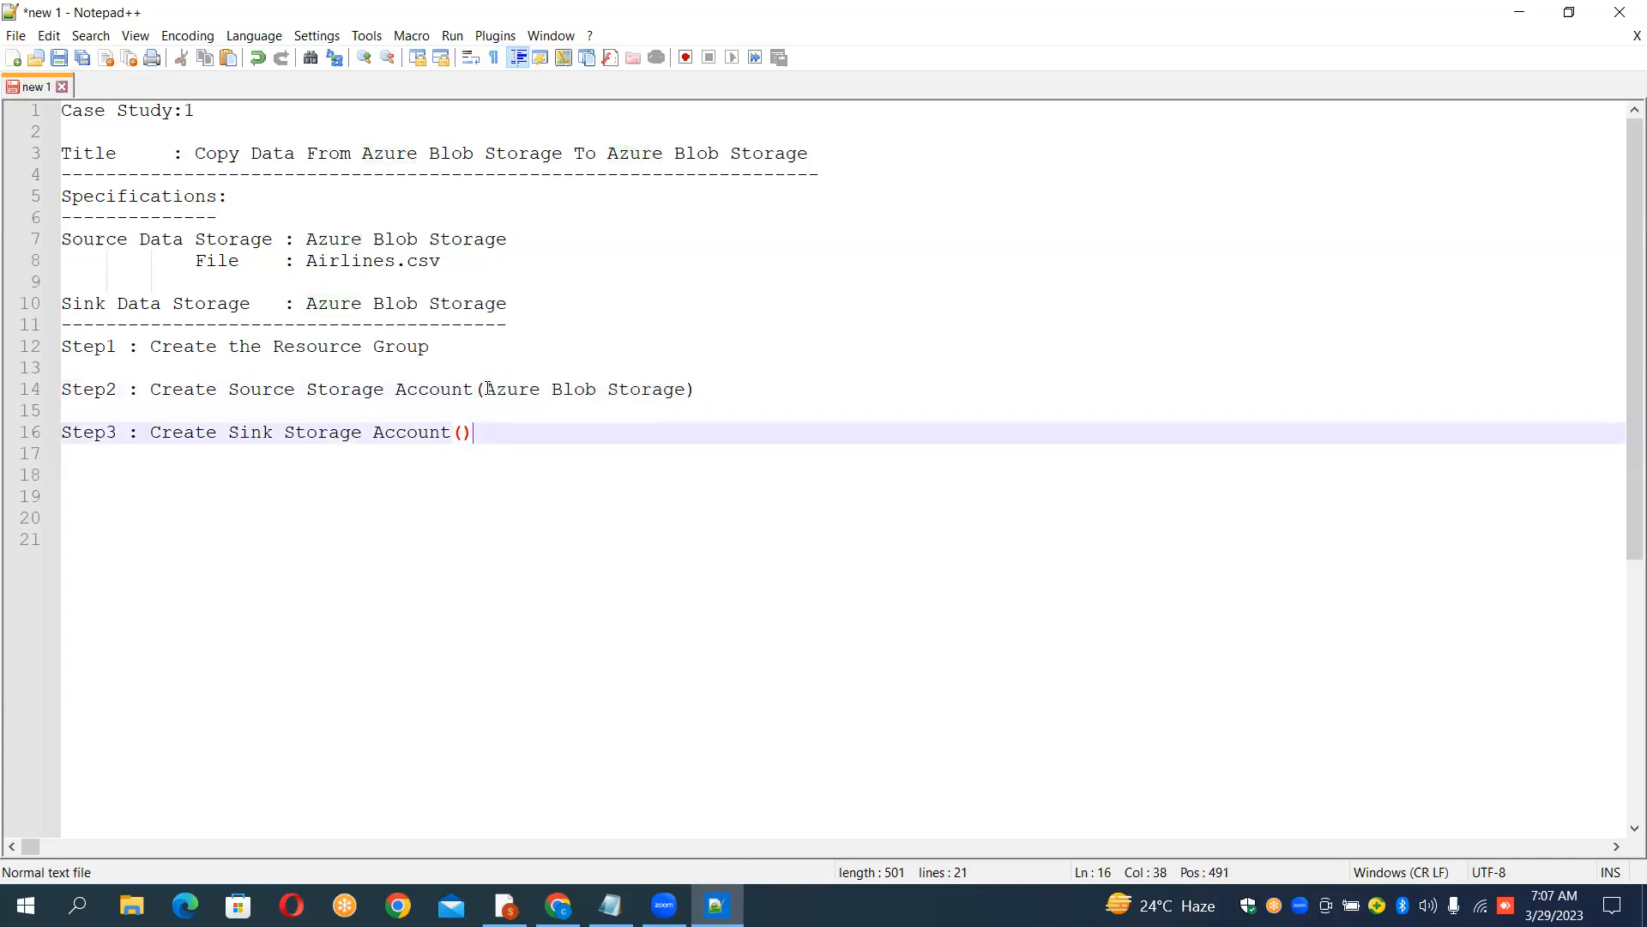
{"action": "key", "text": "ctrl+v"}
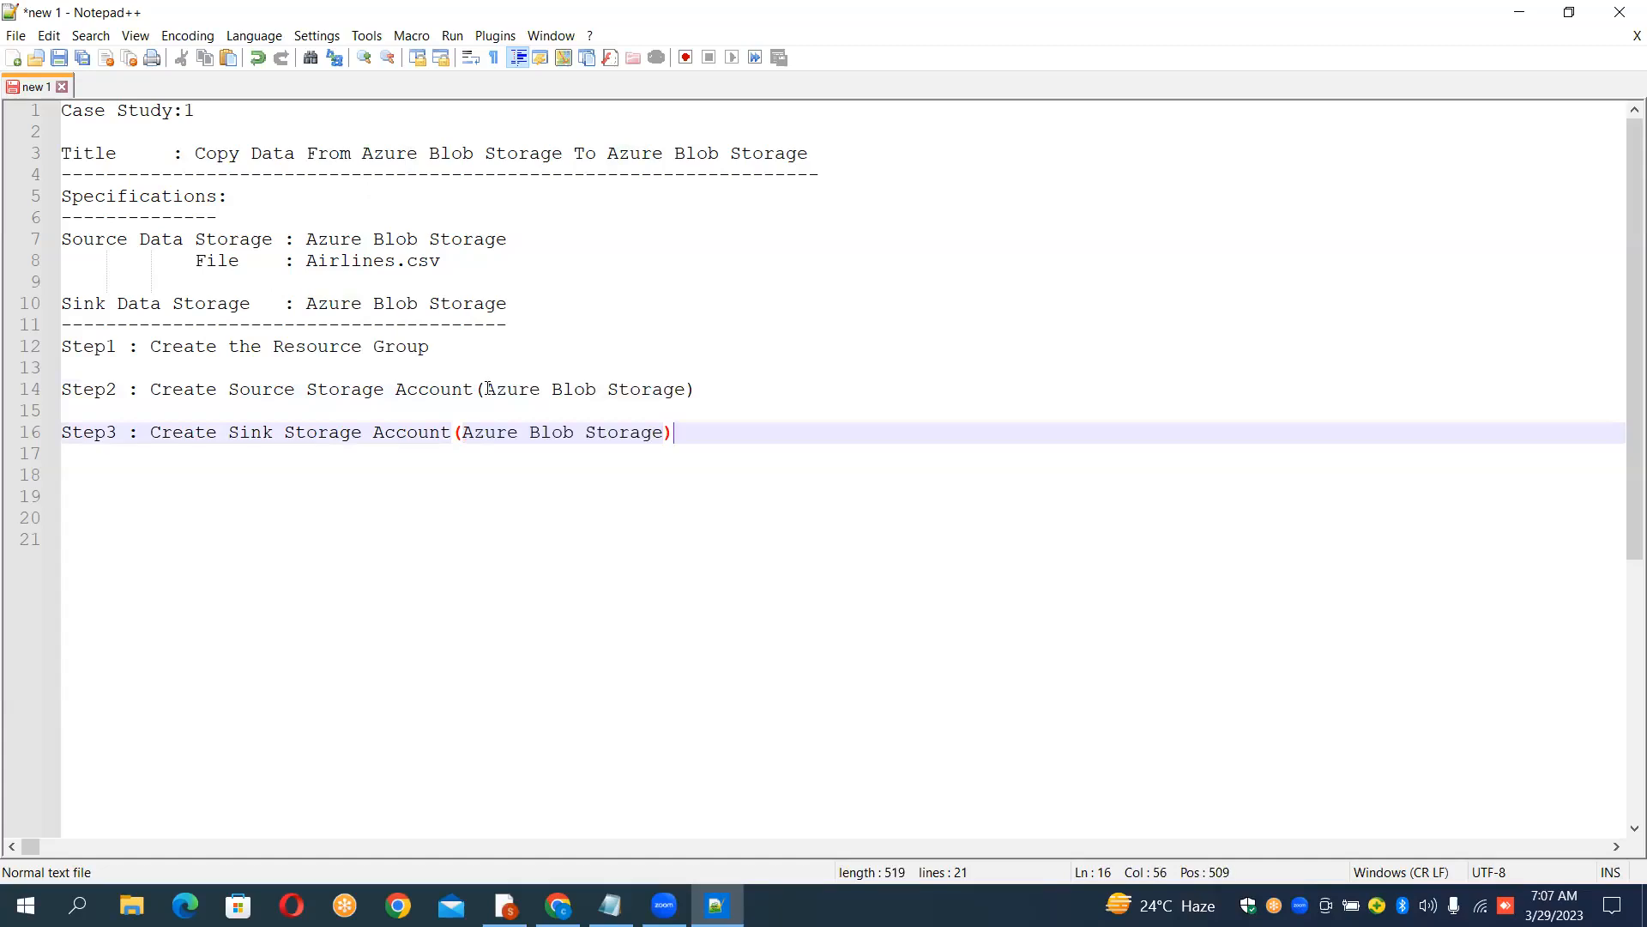
Step: Write "Step4 : Create ADF Session" on line 18
{"action": "key", "text": "Return"}
{"action": "key", "text": "Return"}
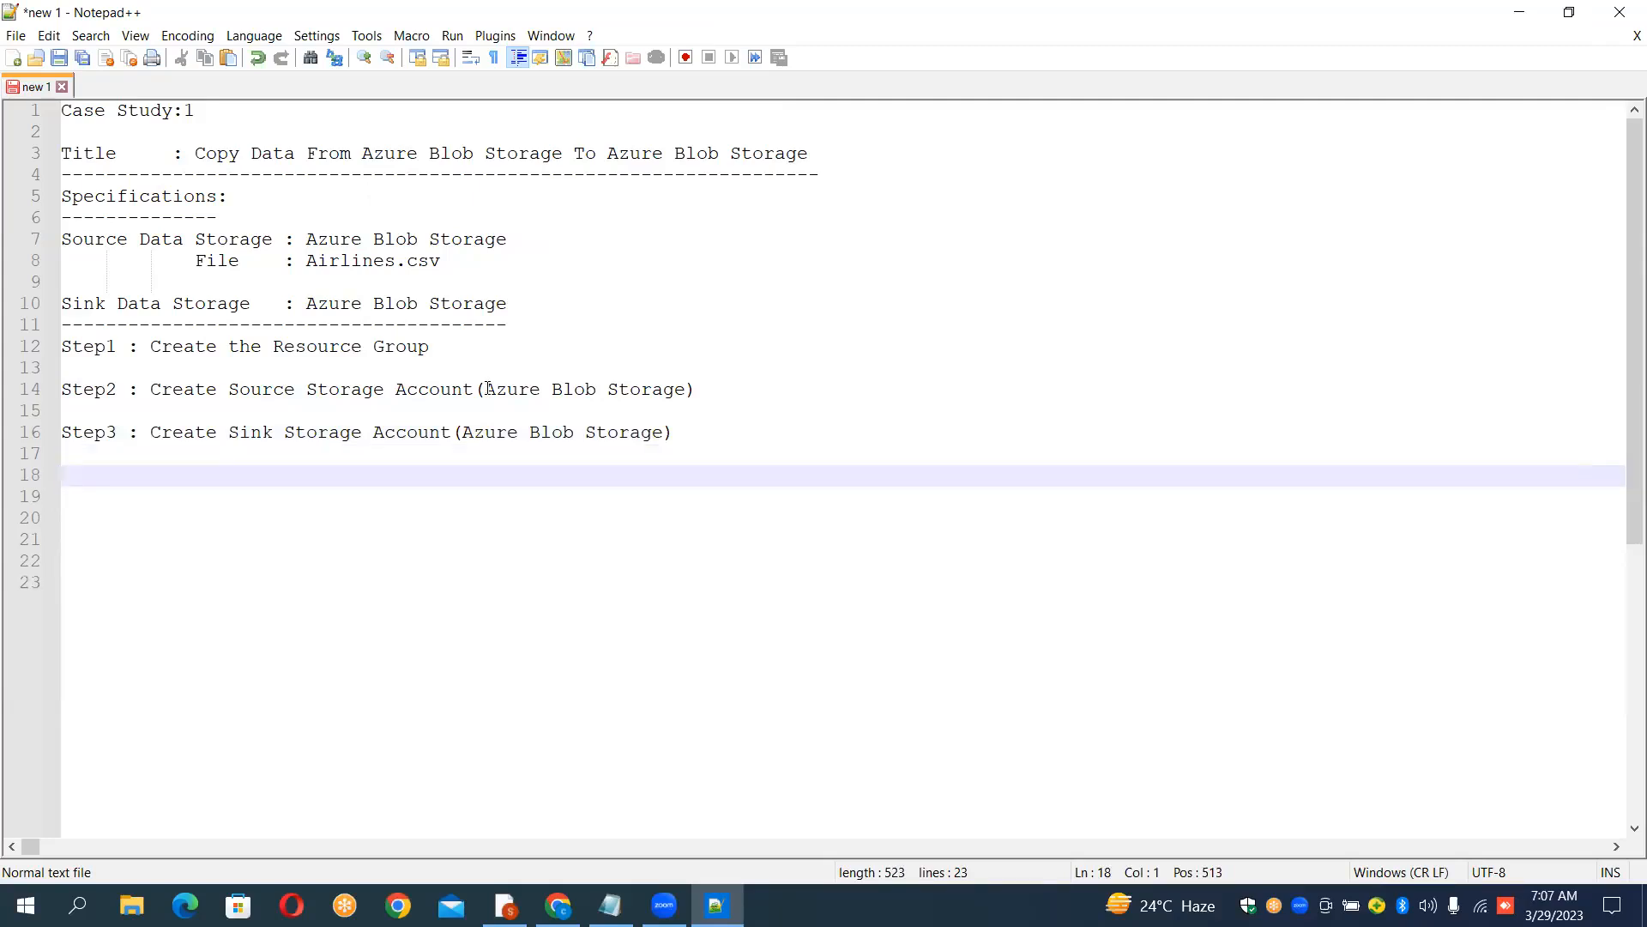
{"action": "type", "text": "Ste"}
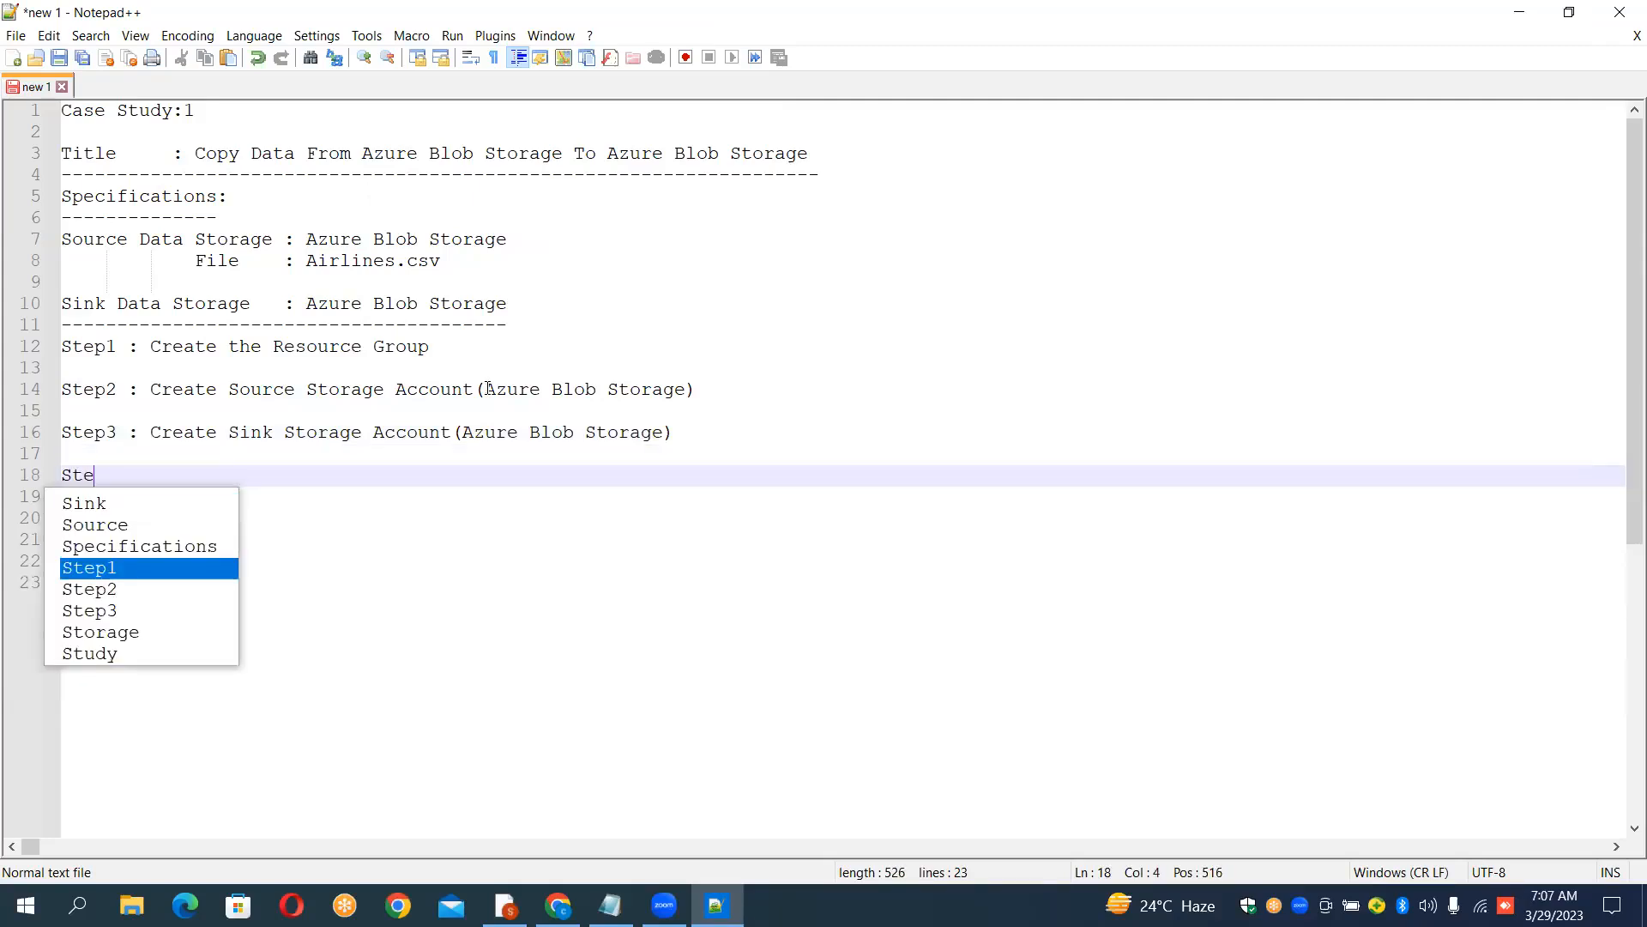
{"action": "type", "text": "0"}
{"action": "key", "text": "BackSpace"}
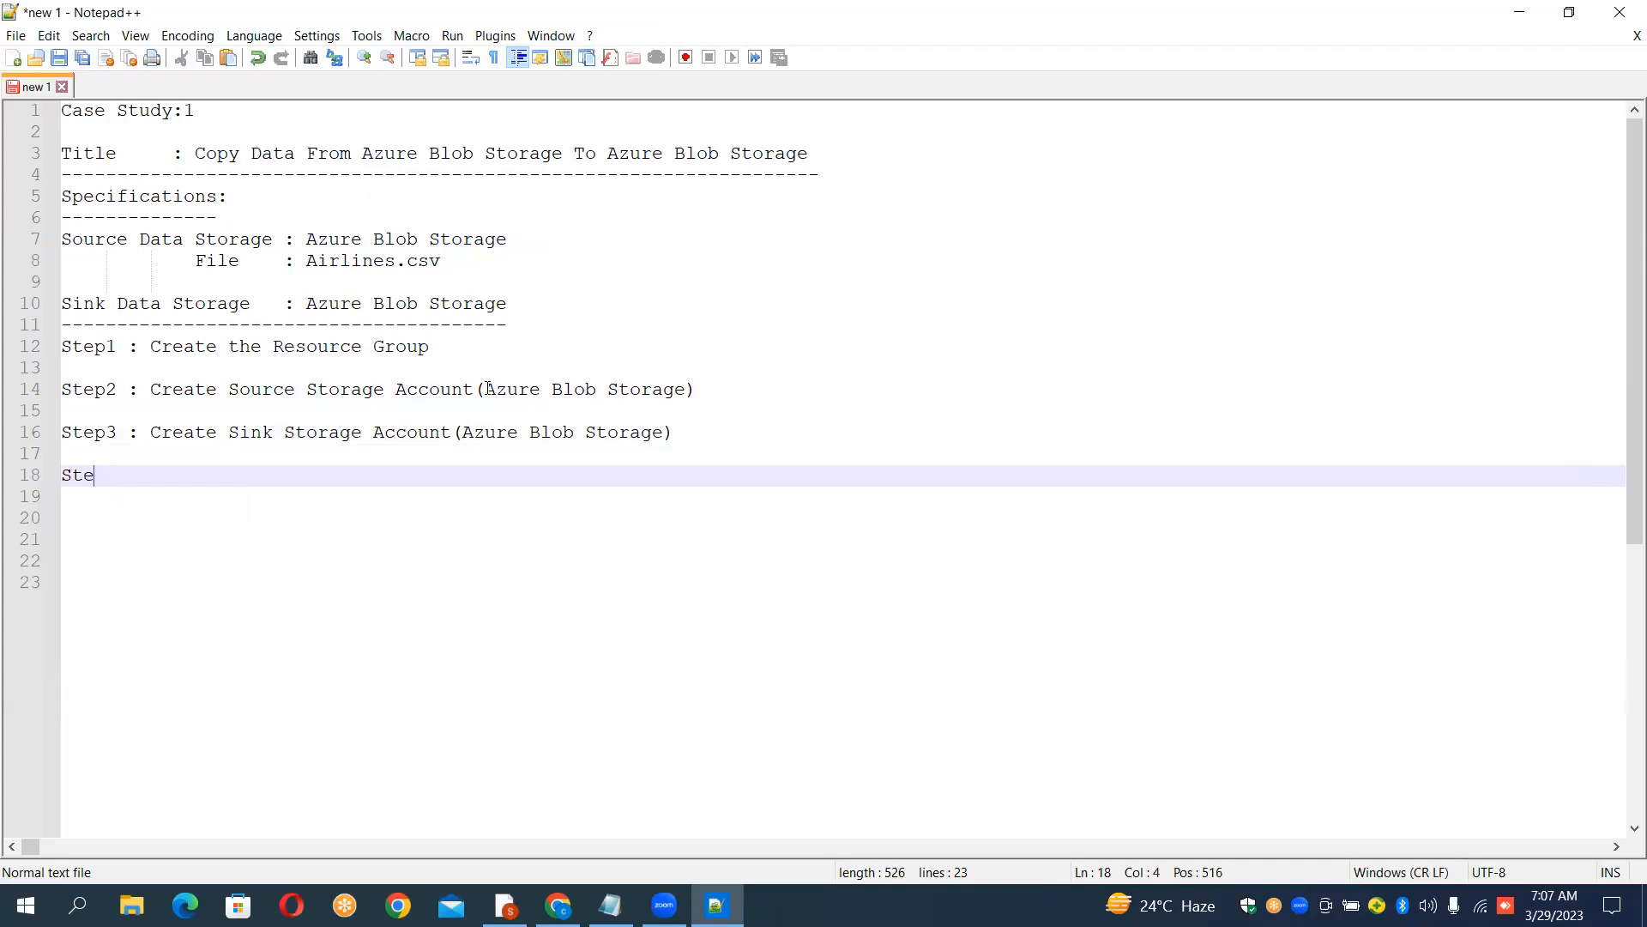
{"action": "type", "text": "p4 {"}
{"action": "key", "text": "BackSpace"}
{"action": "type", "text": ": Create A"}
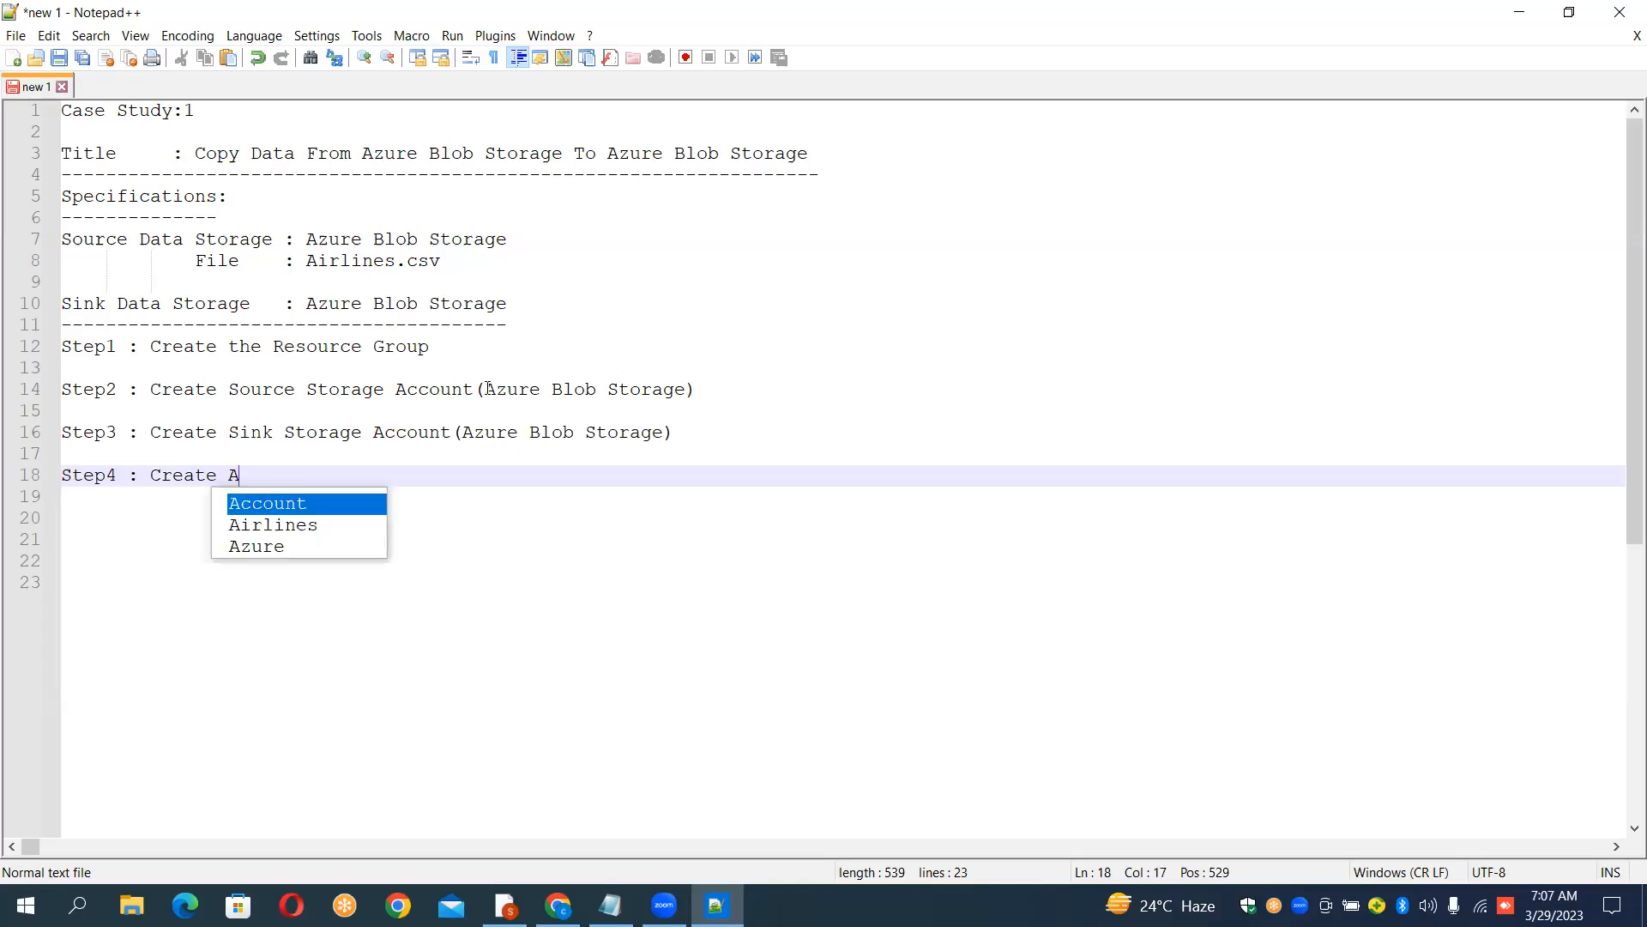
{"action": "type", "text": "DF Se"}
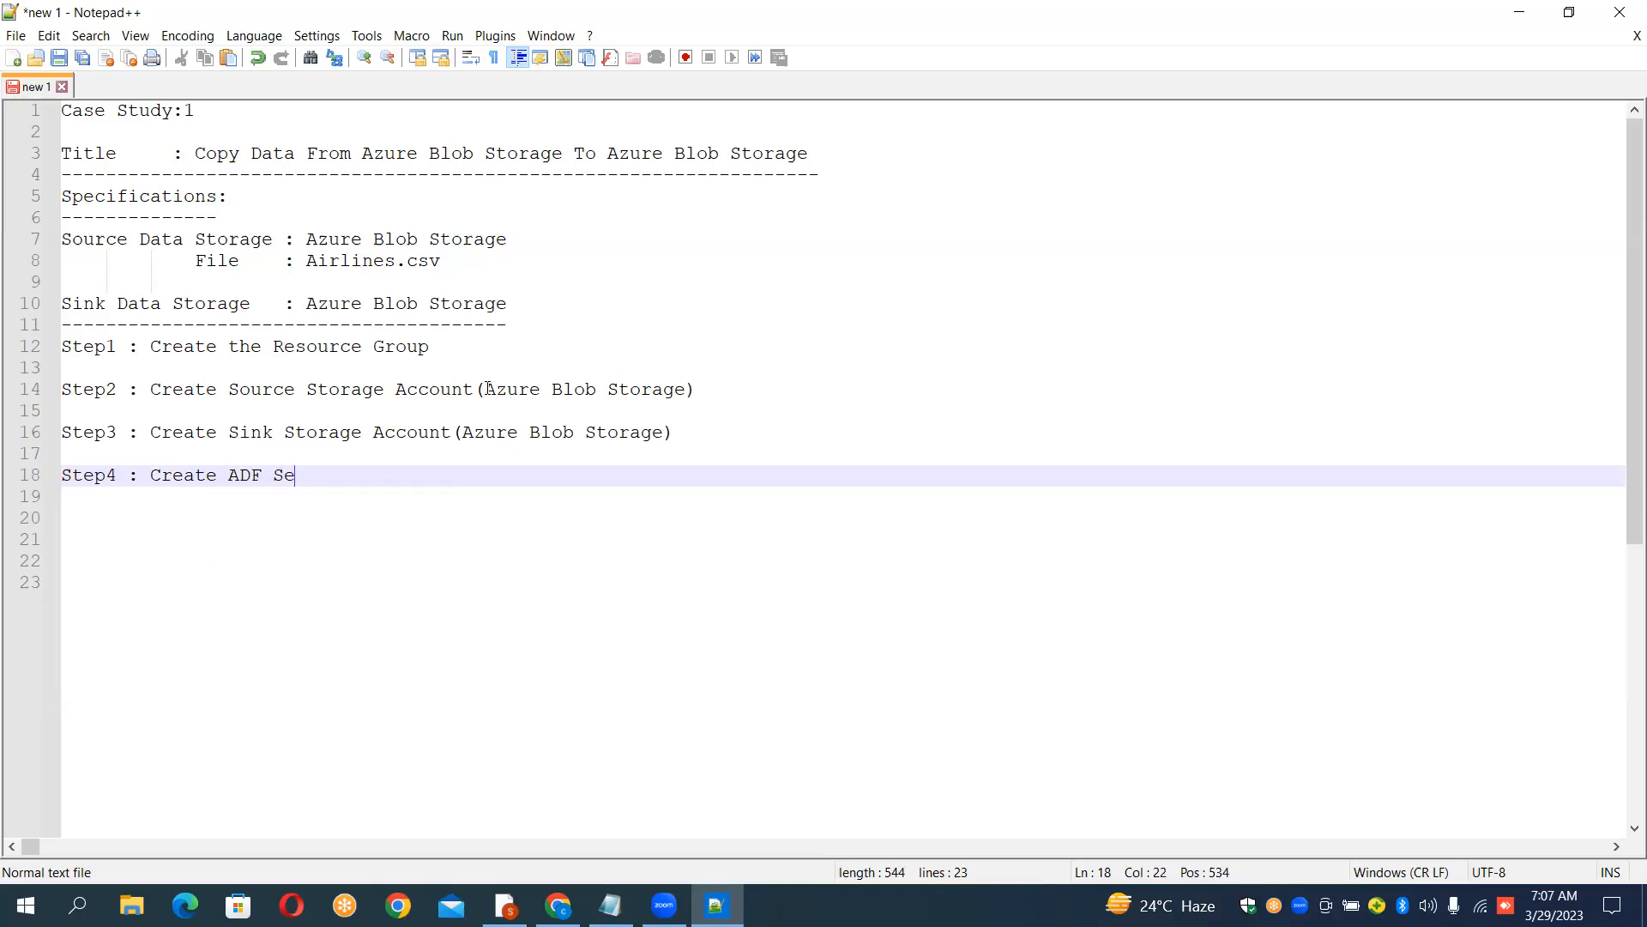
{"action": "type", "text": "ssion"}
{"action": "key", "text": "Return"}
{"action": "key", "text": "Return"}
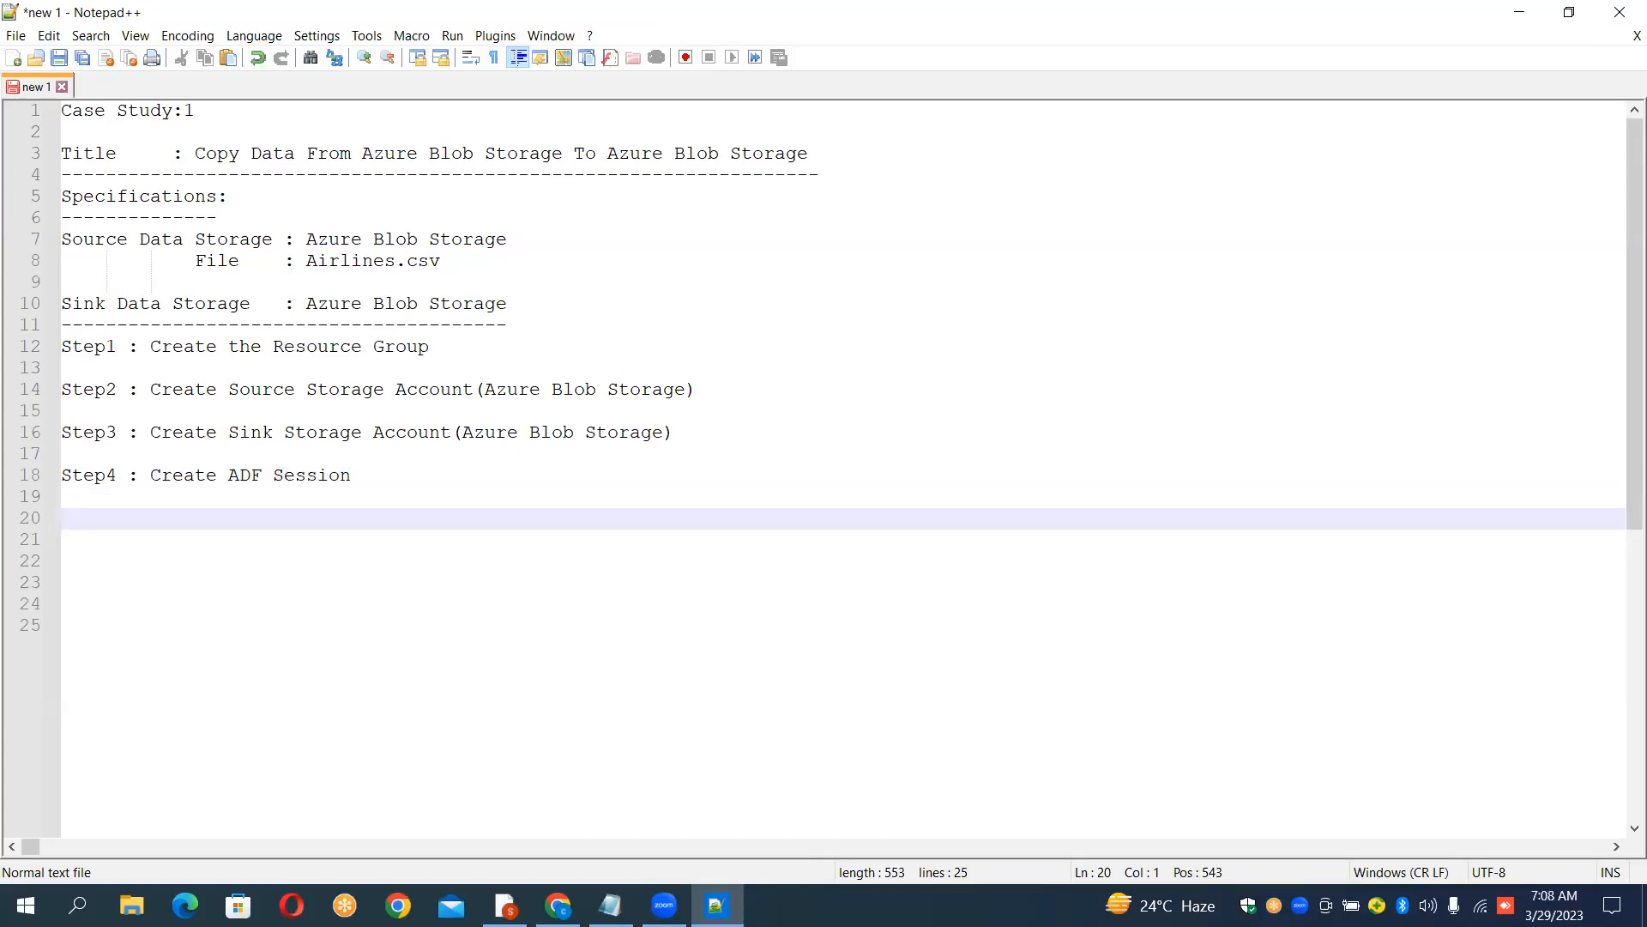
Step: Switch to the browser, open the Azure portal home and go to Resource groups
{"action": "key", "text": "alt+Tab"}
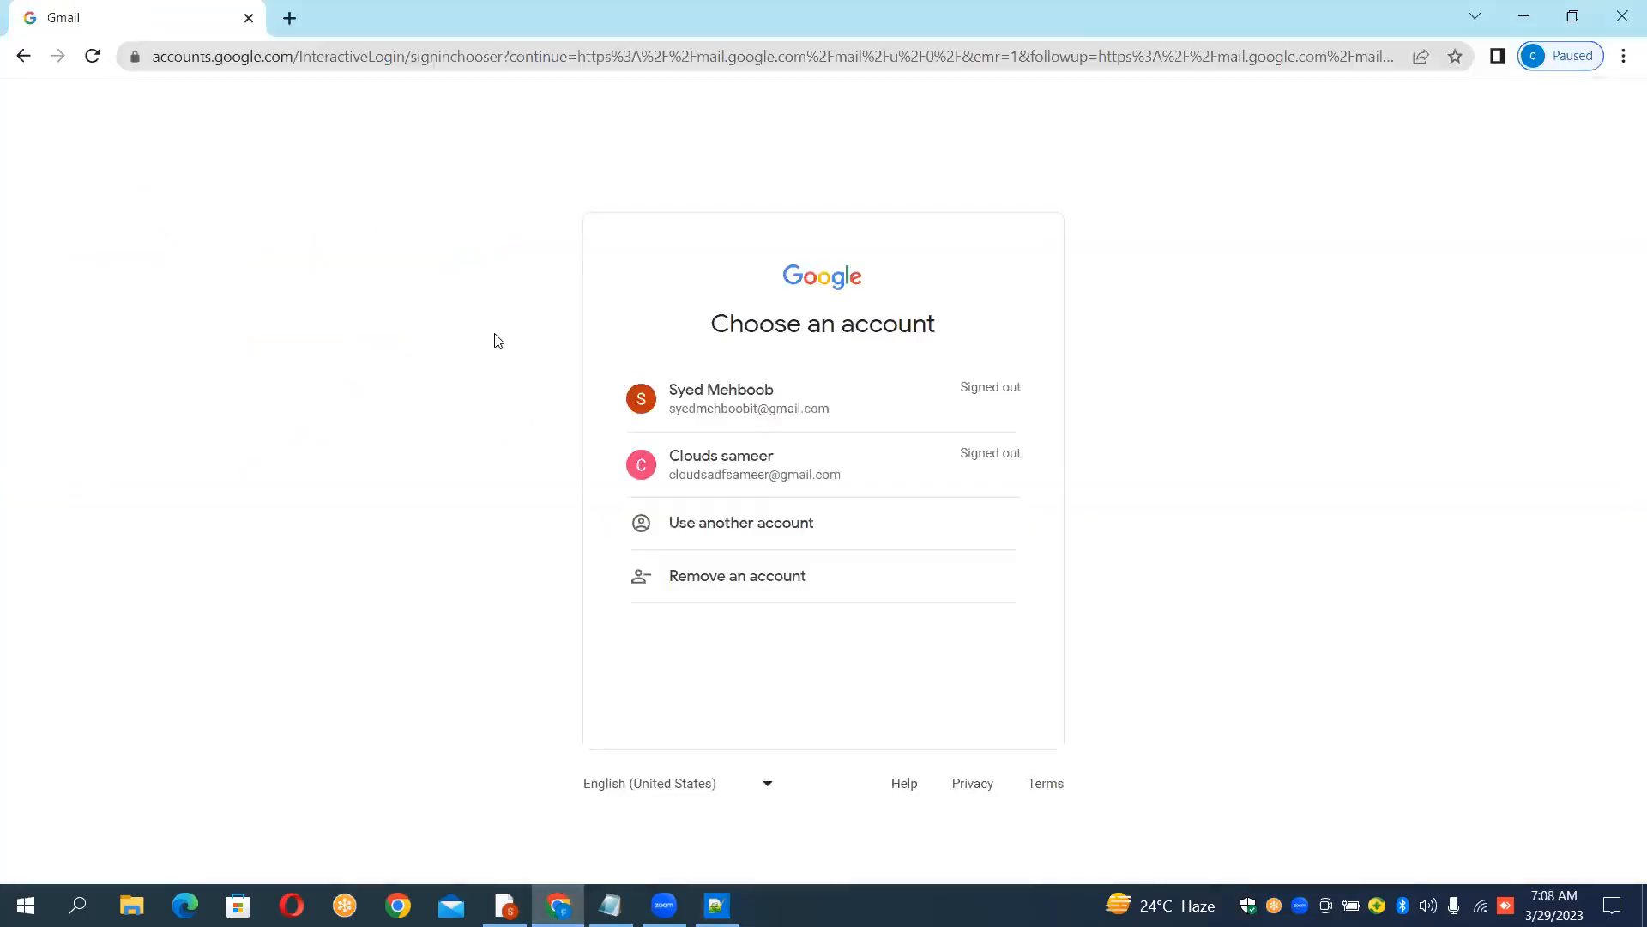
{"action": "left_click", "coordinate": [1622, 11]}
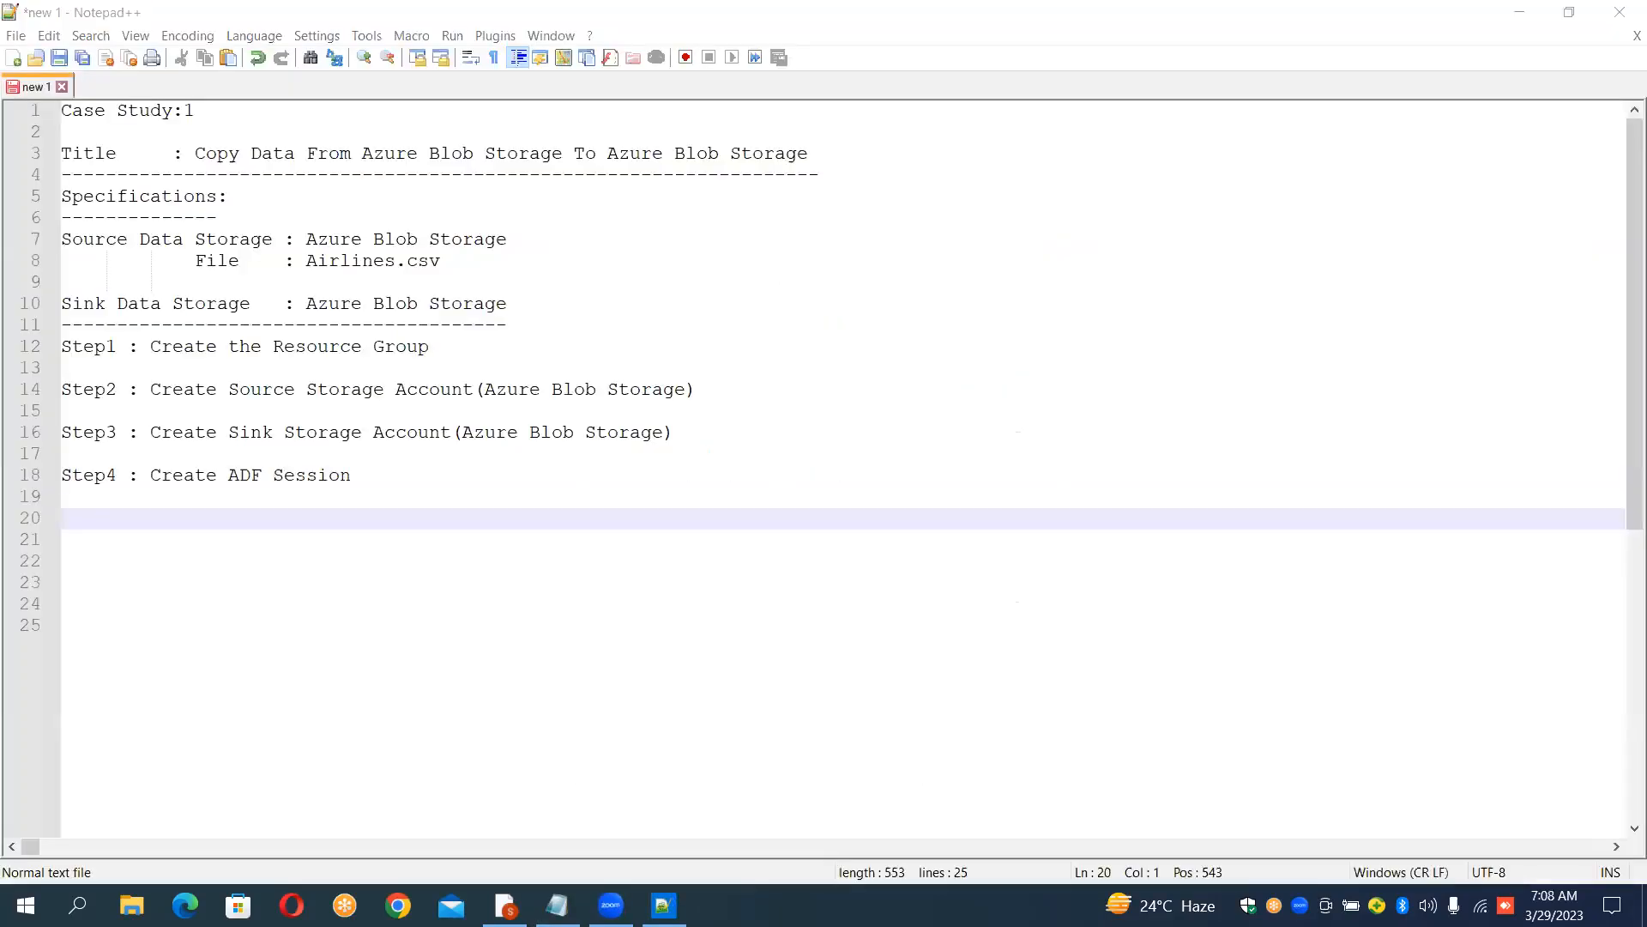
{"action": "key", "text": "alt+Tab"}
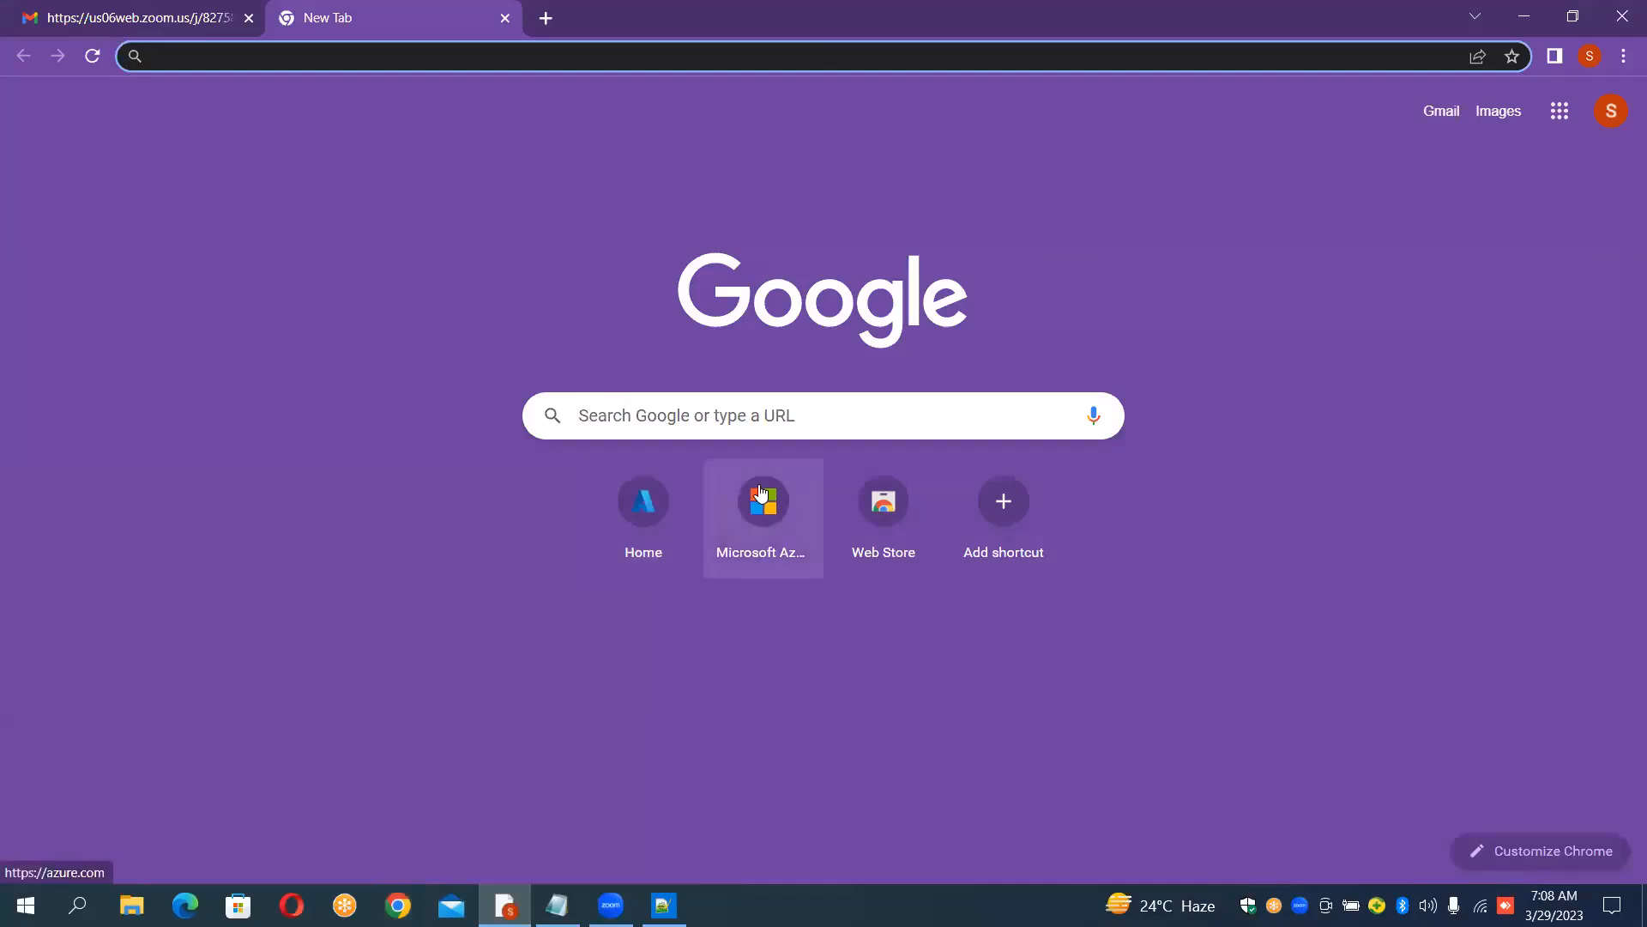
{"action": "left_click", "coordinate": [645, 502]}
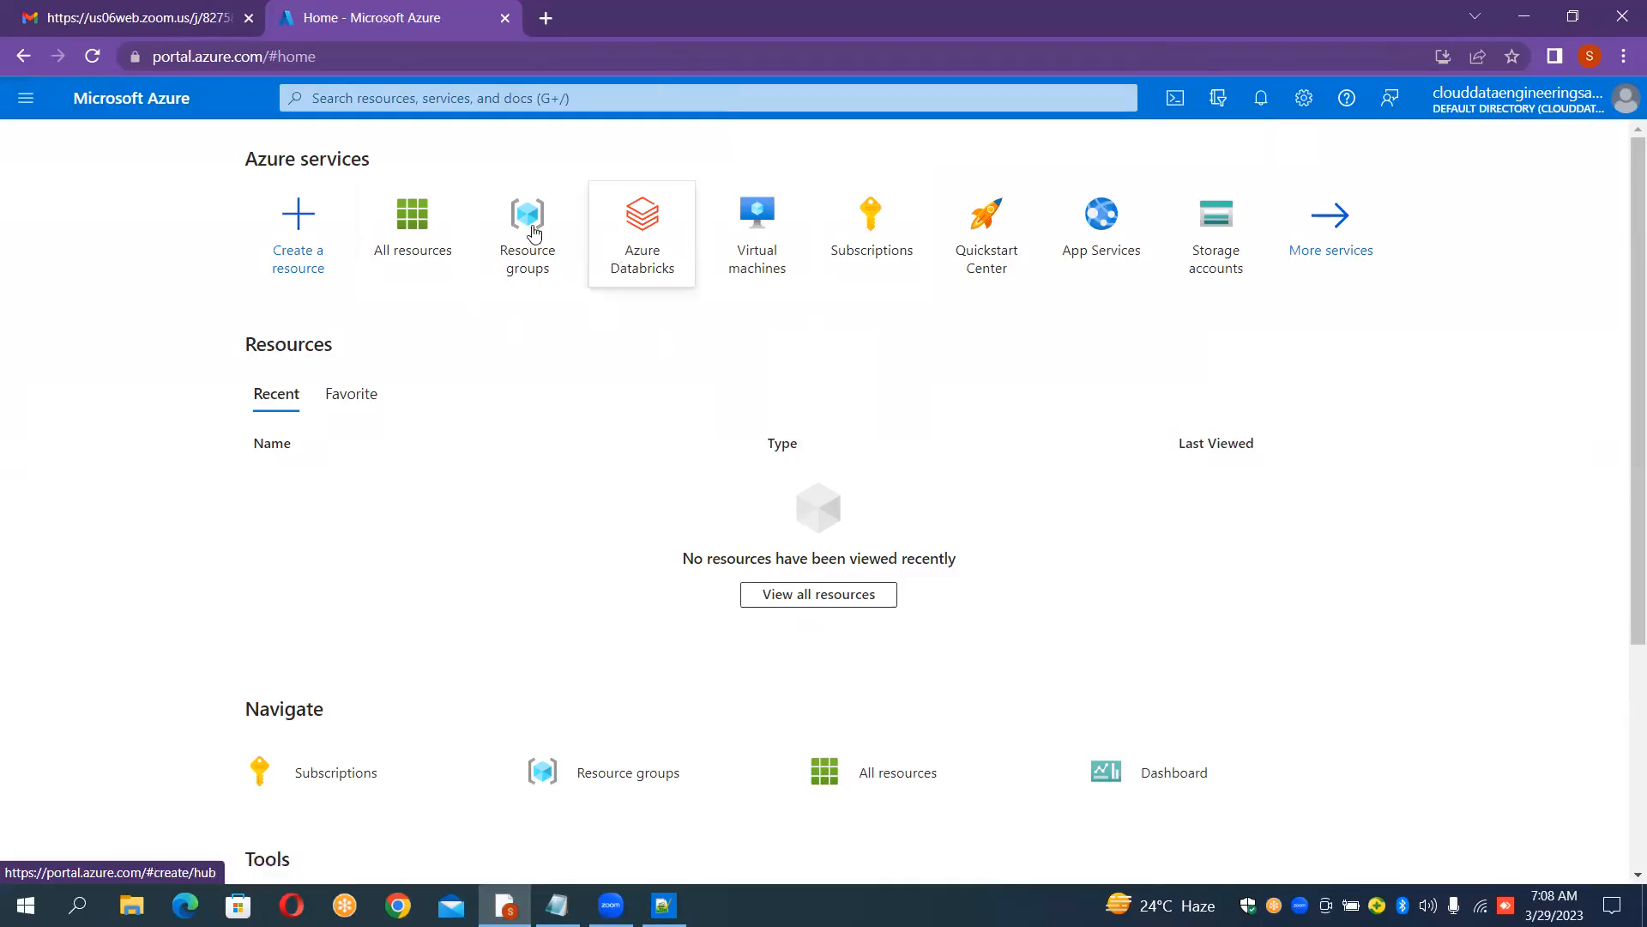
{"action": "mouse_move", "coordinate": [527, 232]}
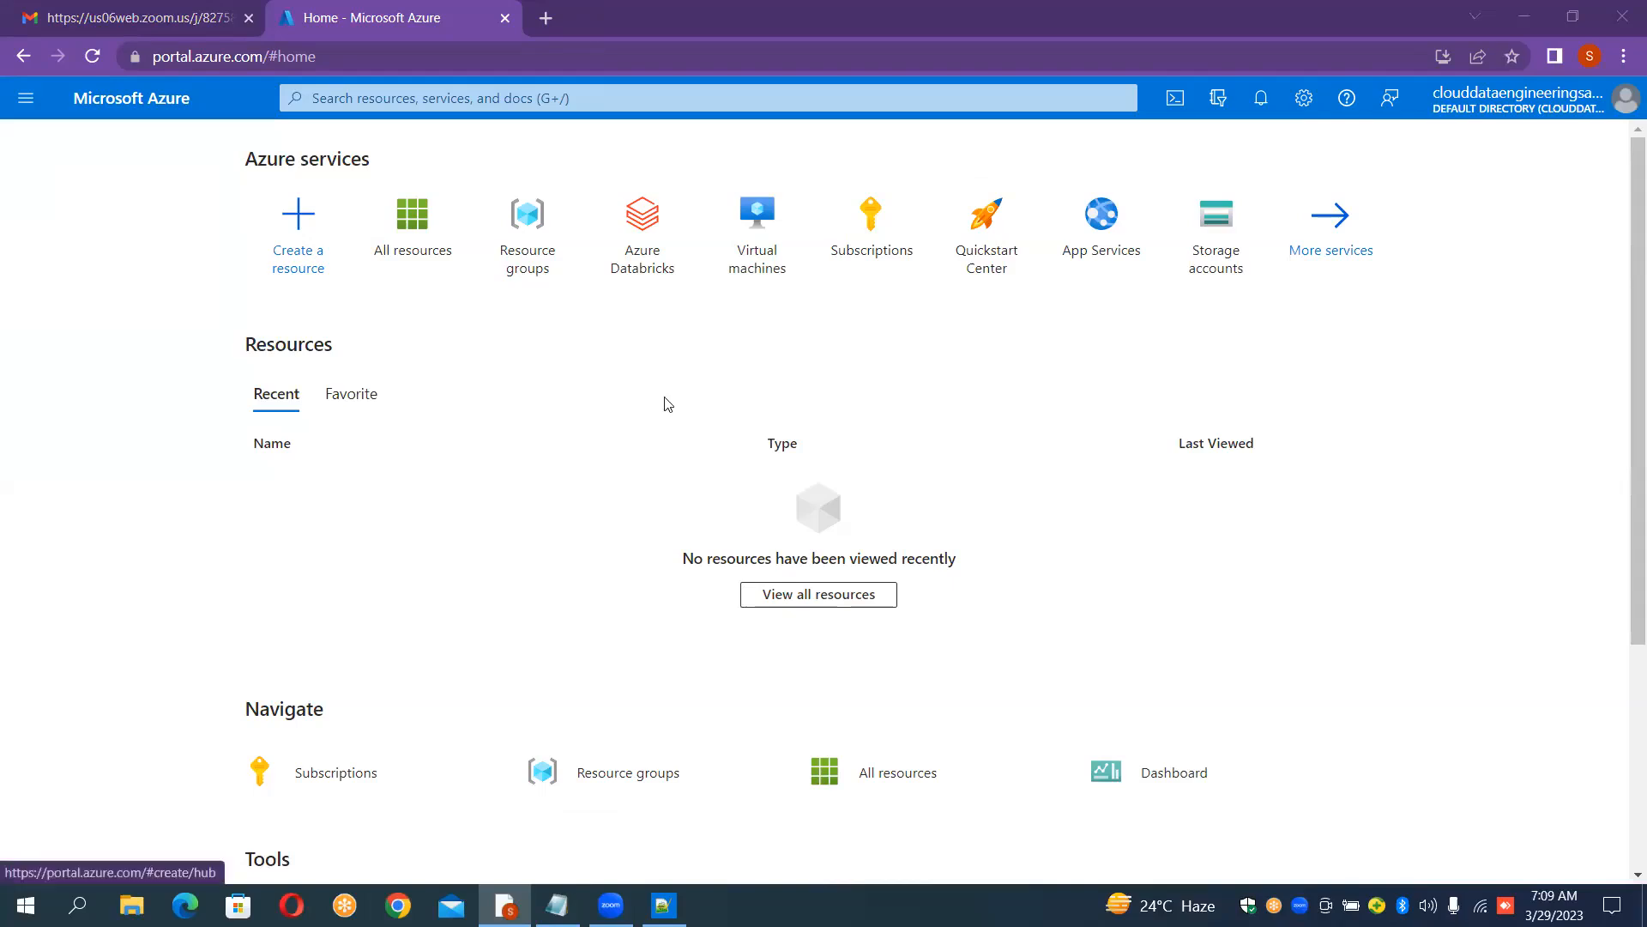
{"action": "left_click", "coordinate": [540, 245]}
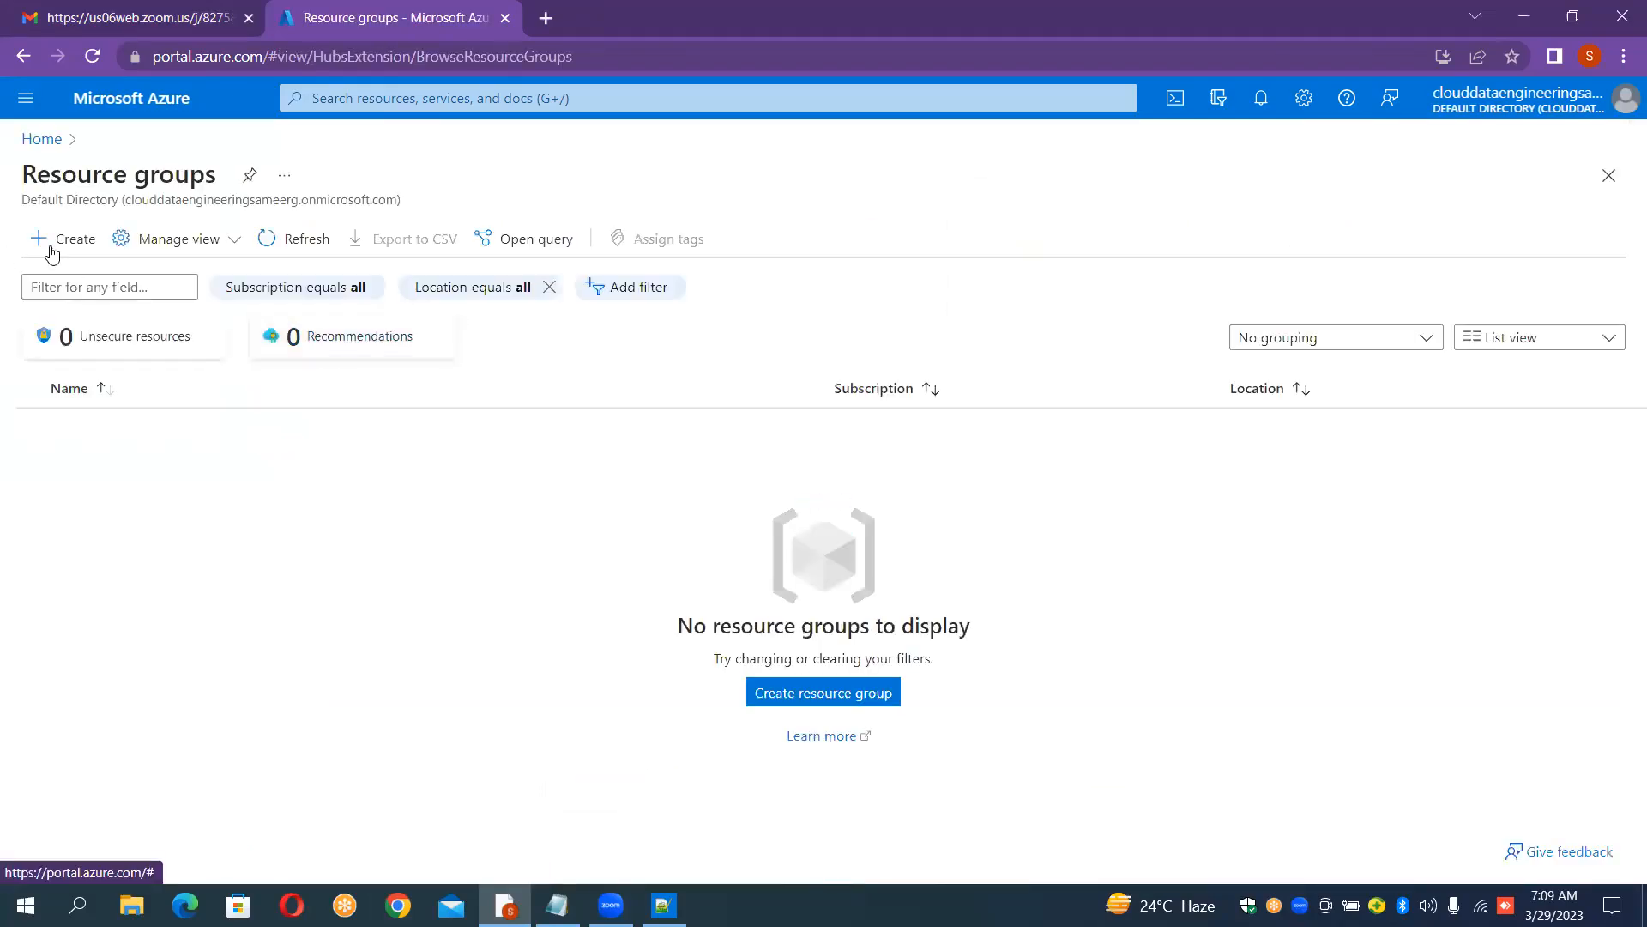
Step: Create a resource group named AdfSessionRG in region East US and open it
{"action": "left_click", "coordinate": [51, 253]}
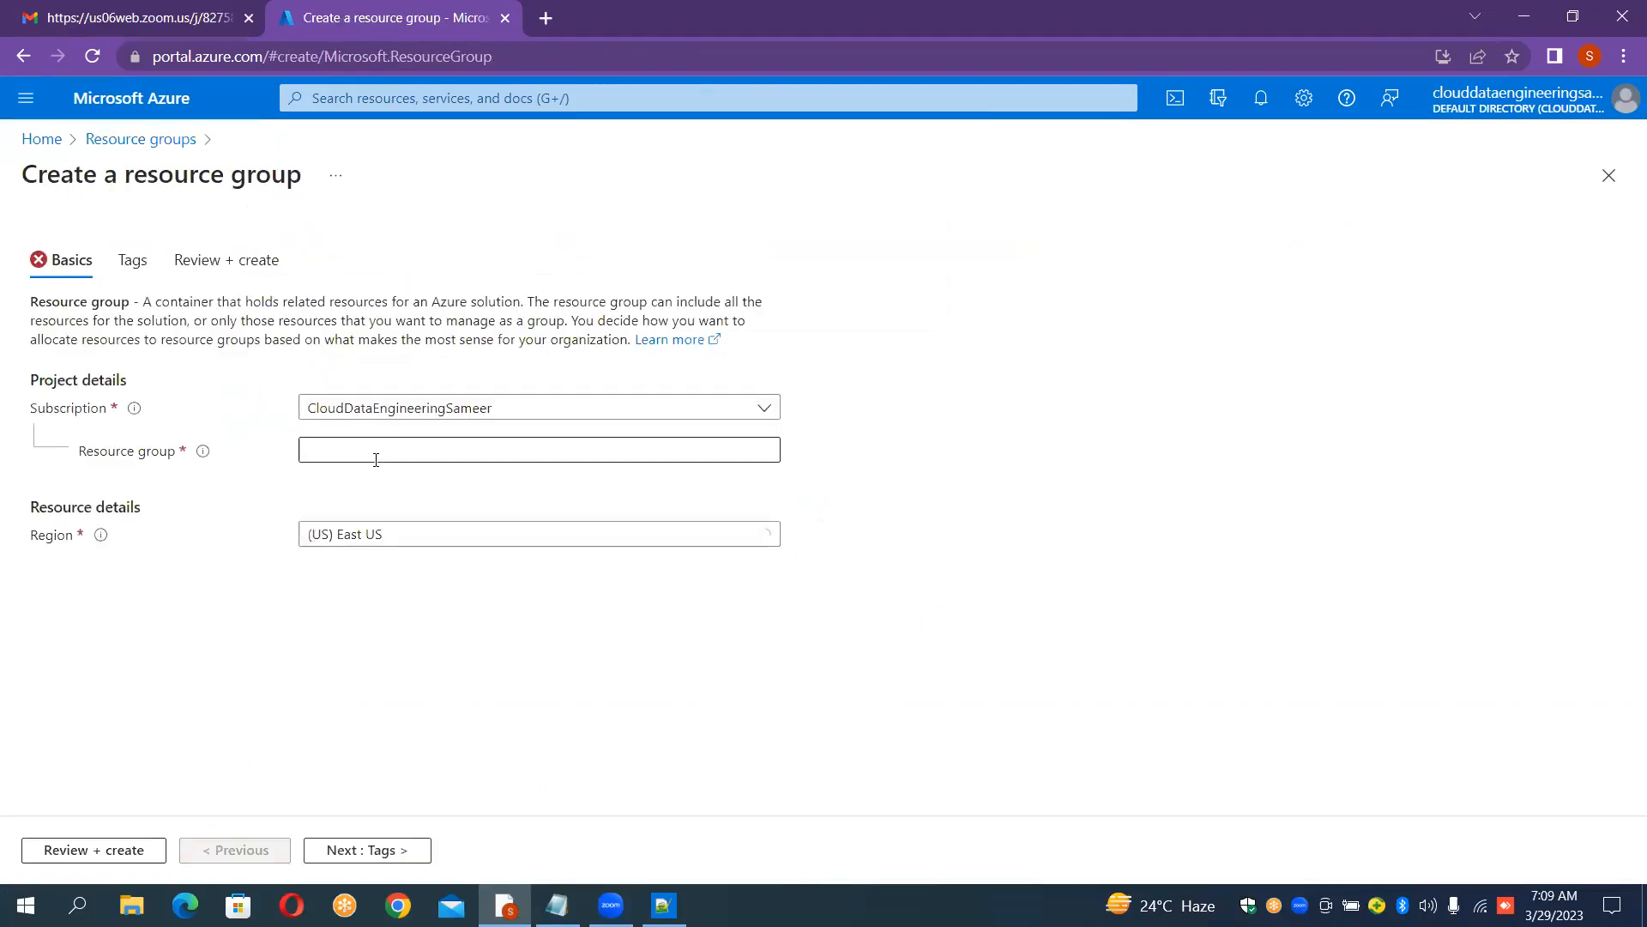
{"action": "left_click", "coordinate": [369, 451]}
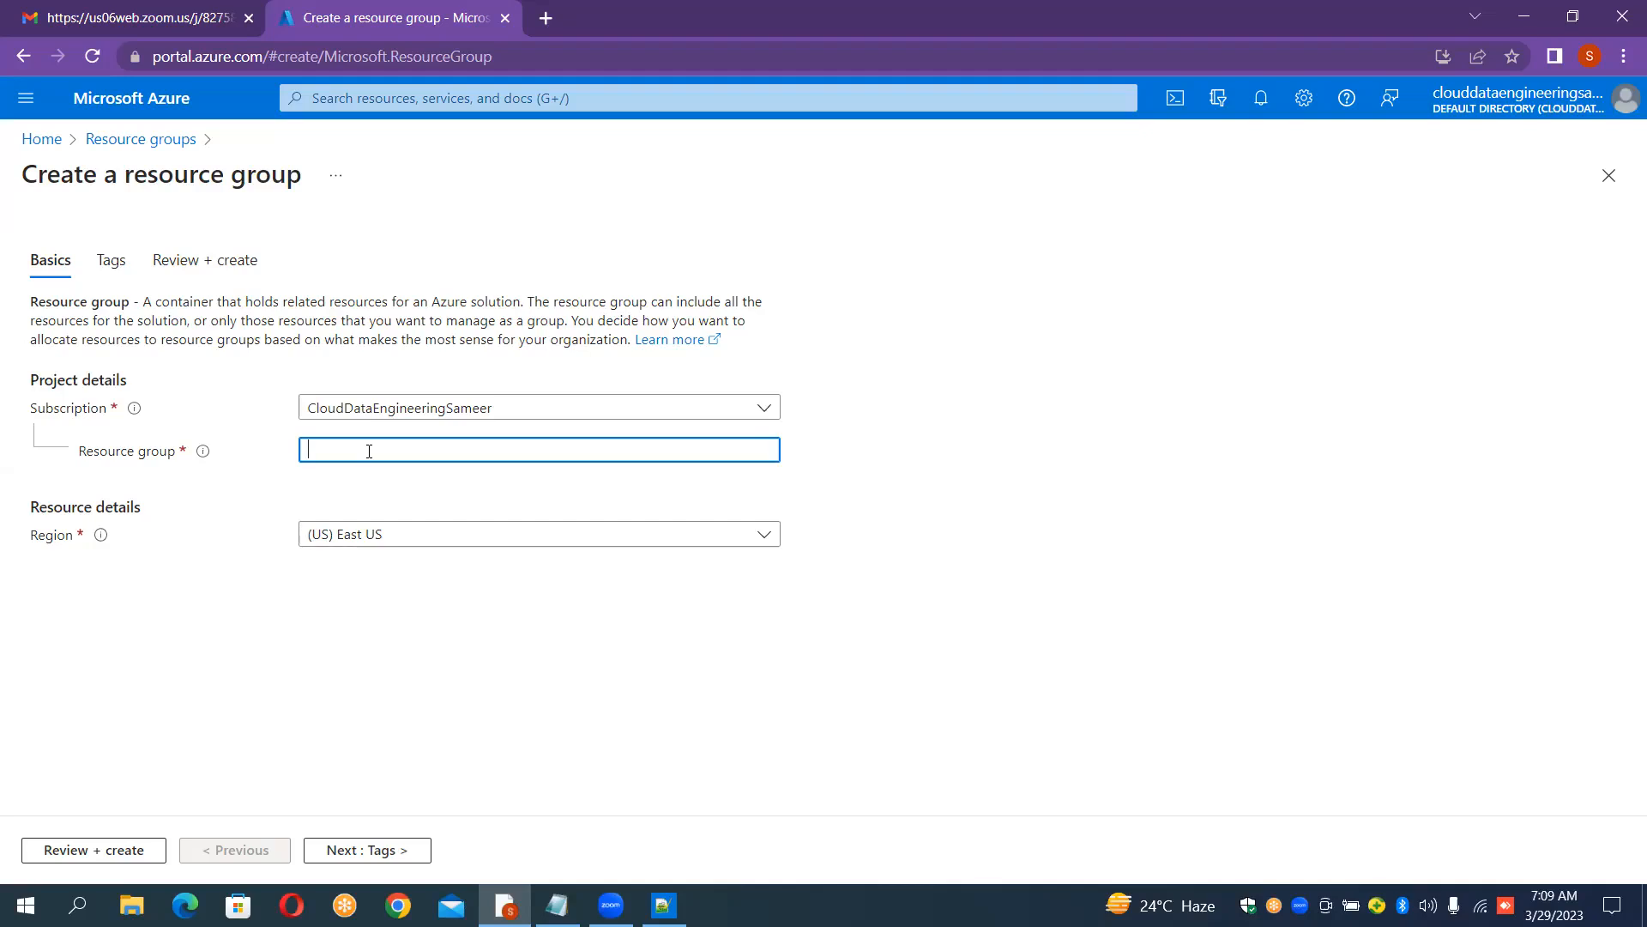
{"action": "type", "text": "Adf"}
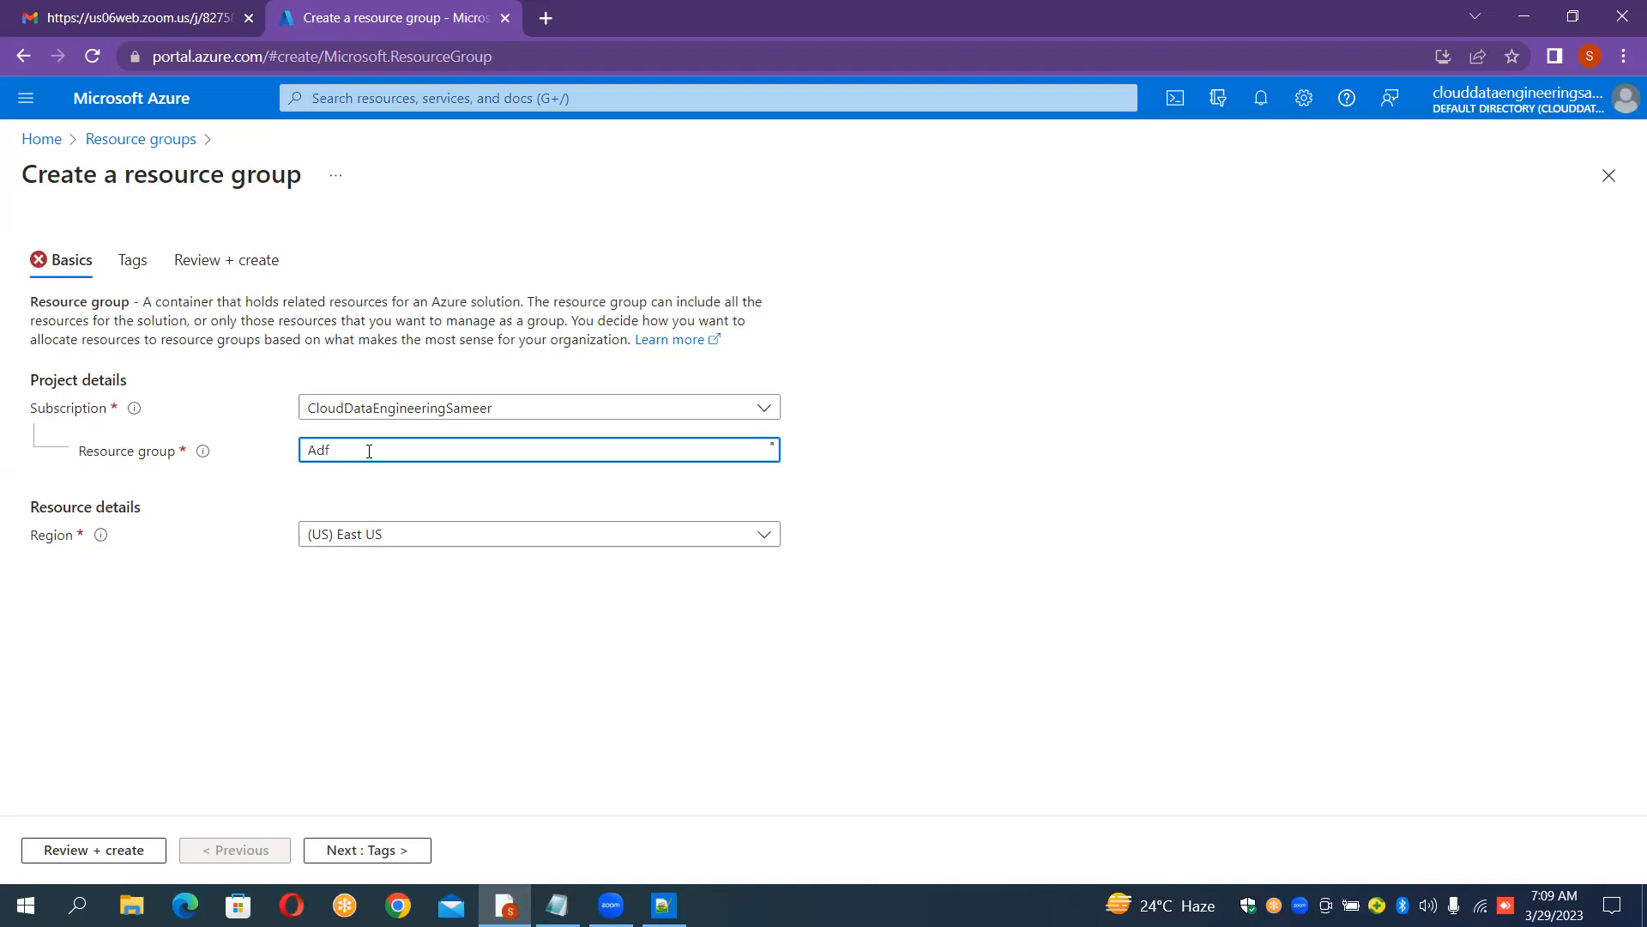
{"action": "type", "text": "SessionRG"}
{"action": "left_click", "coordinate": [126, 851]}
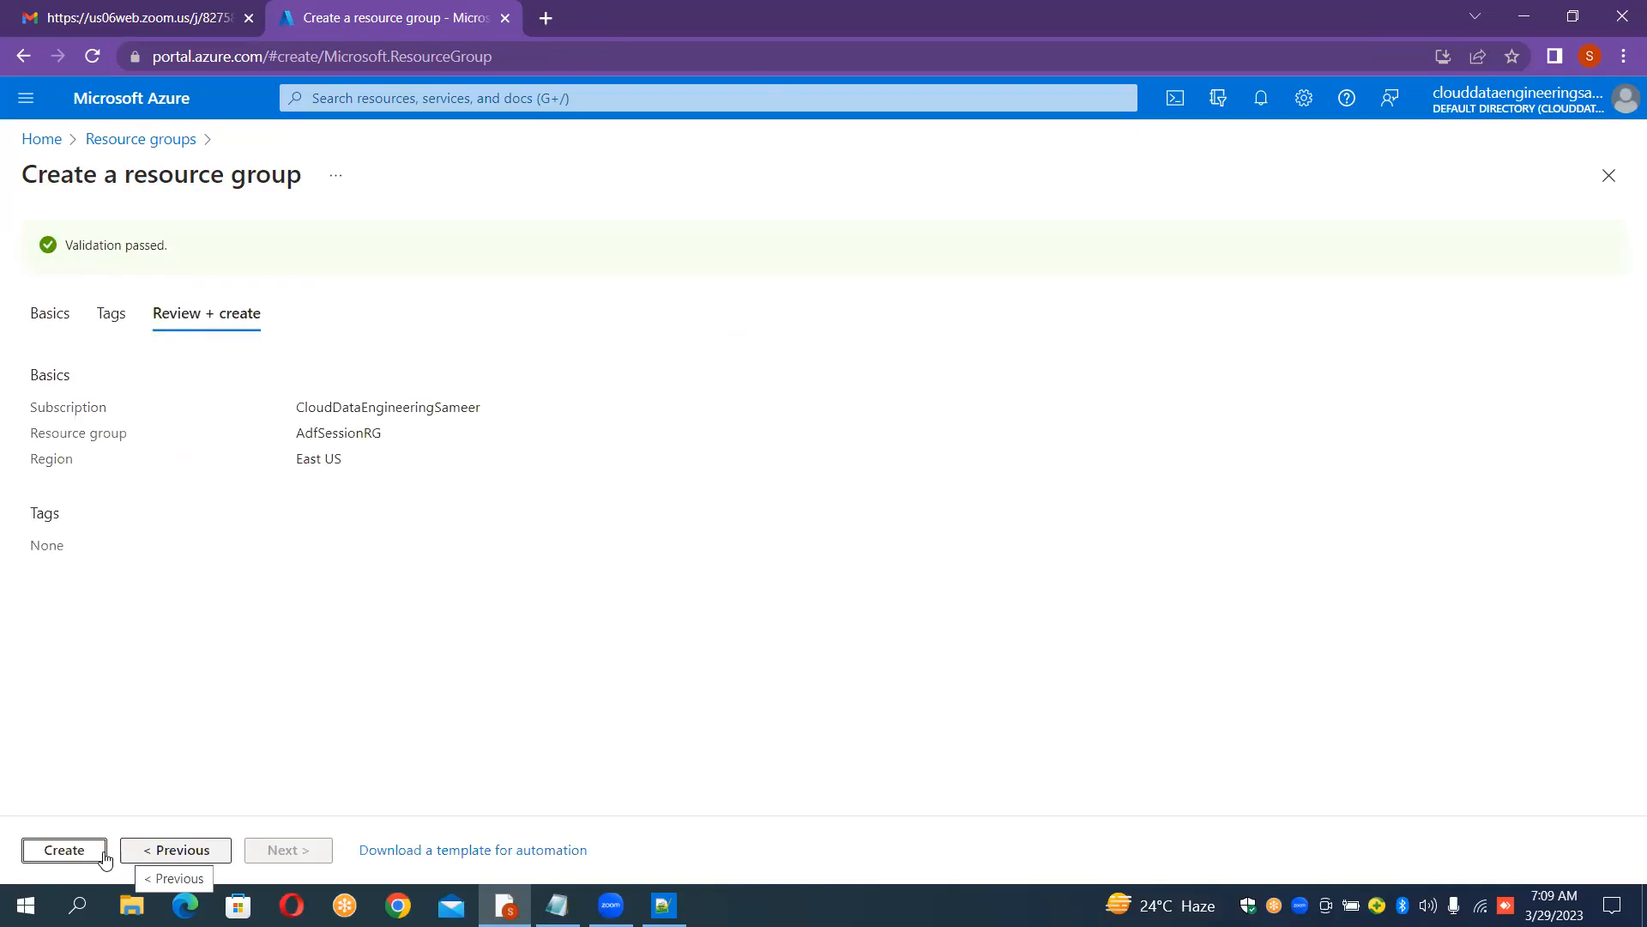
{"action": "left_click", "coordinate": [82, 851]}
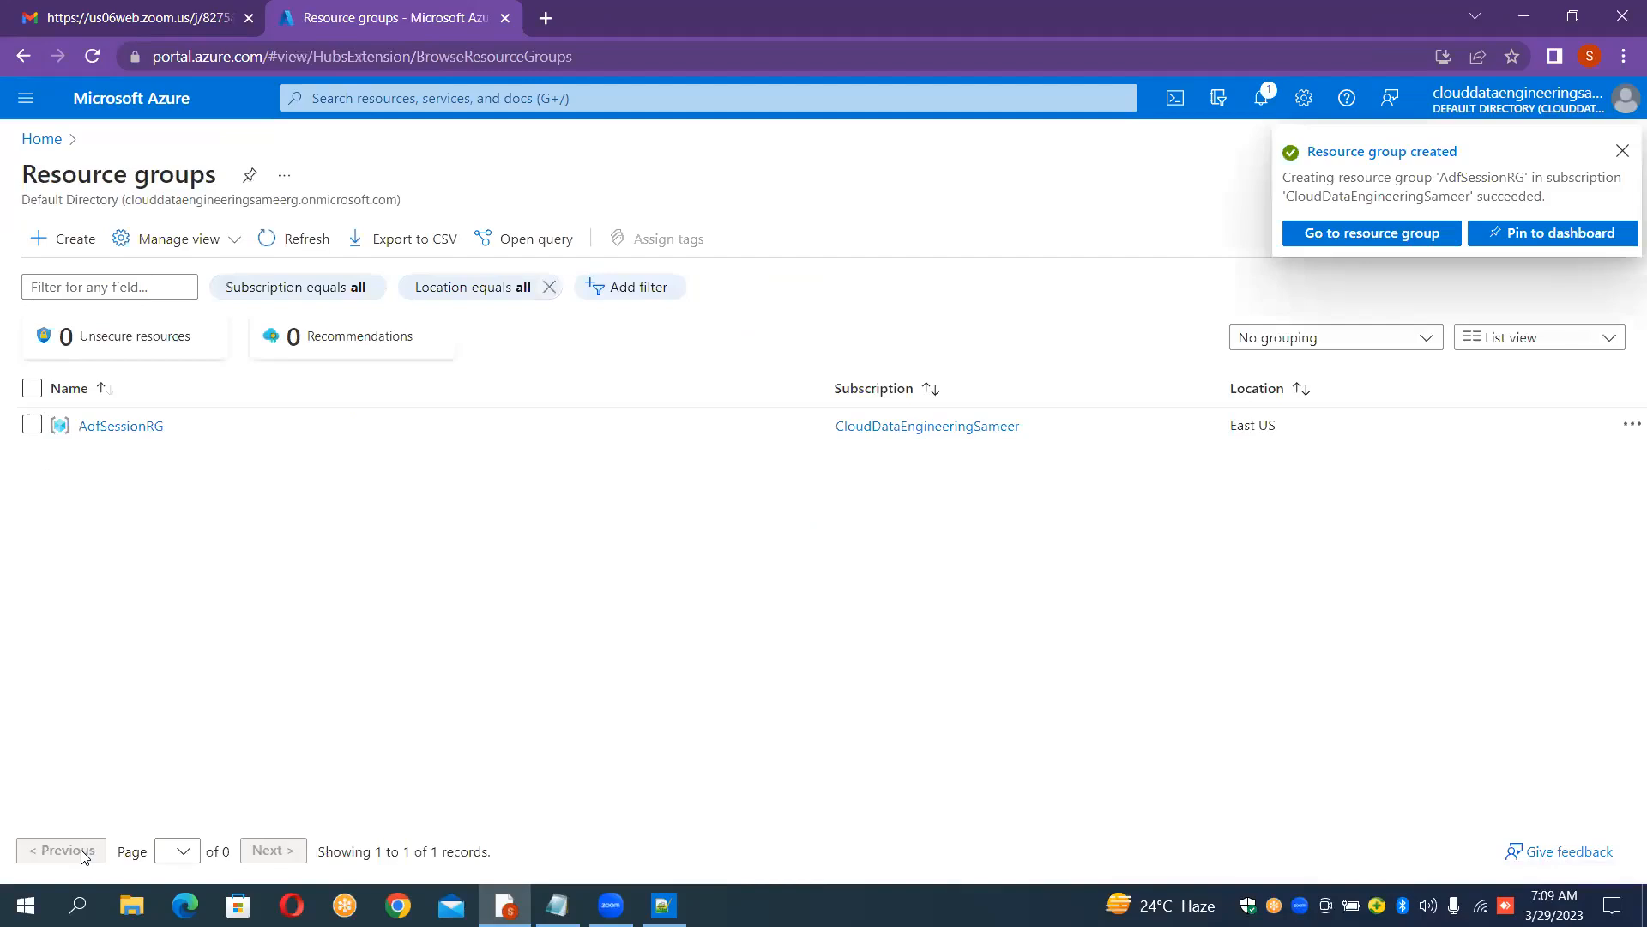
{"action": "left_click", "coordinate": [1397, 238]}
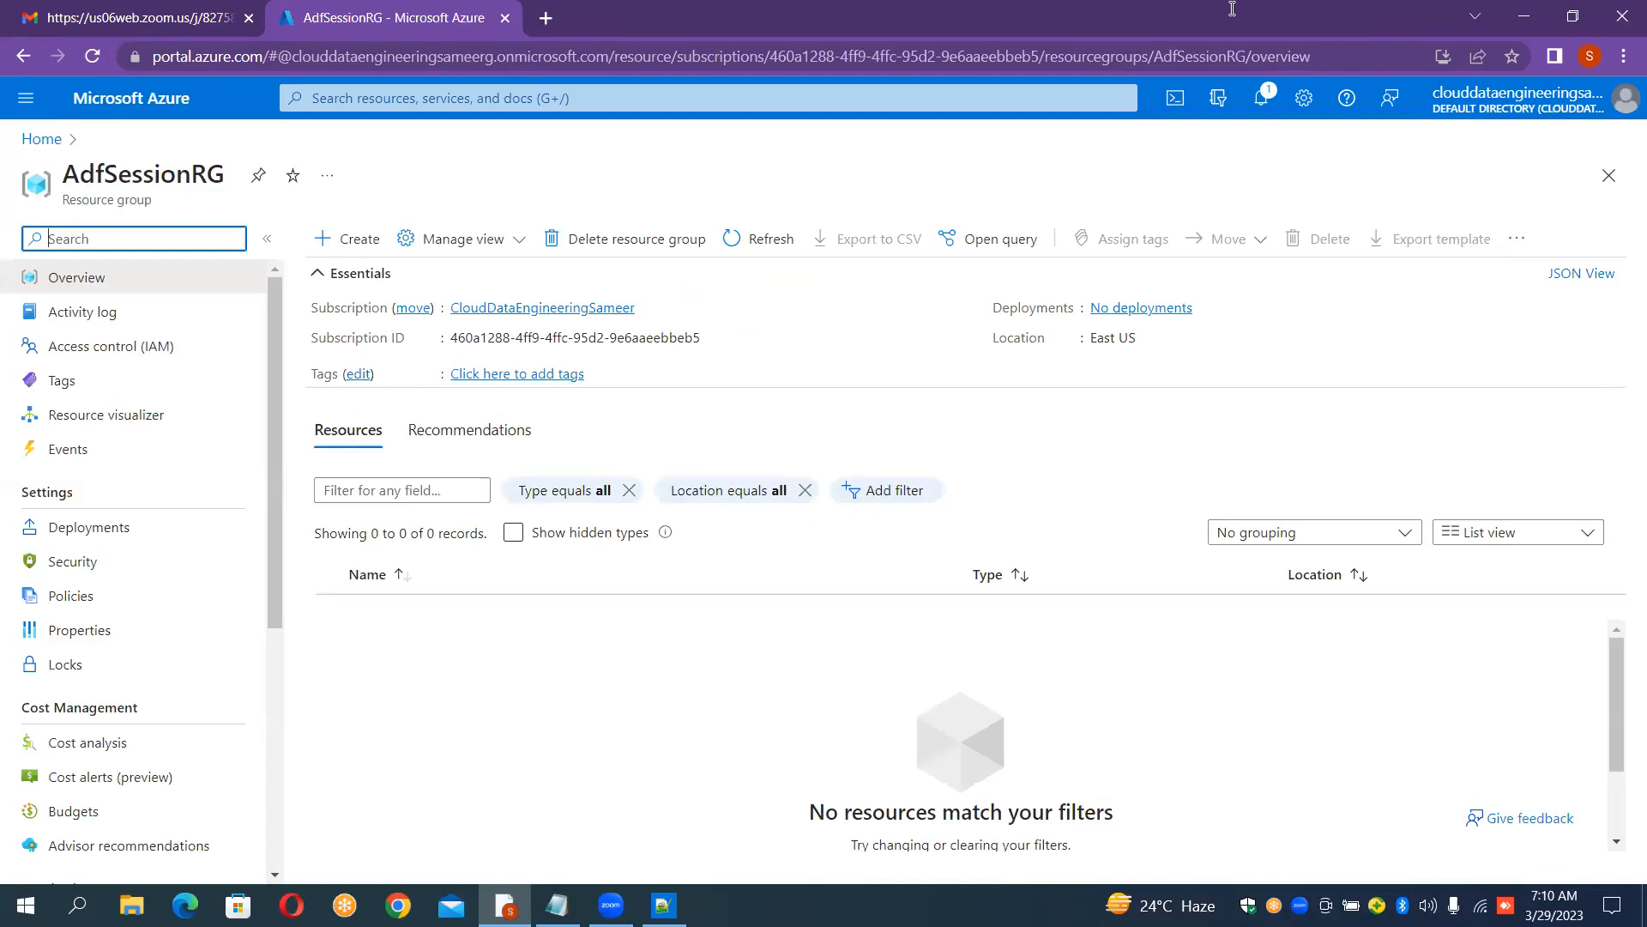
Step: Open the Azure portal home in a new browser tab
{"action": "left_click", "coordinate": [549, 21]}
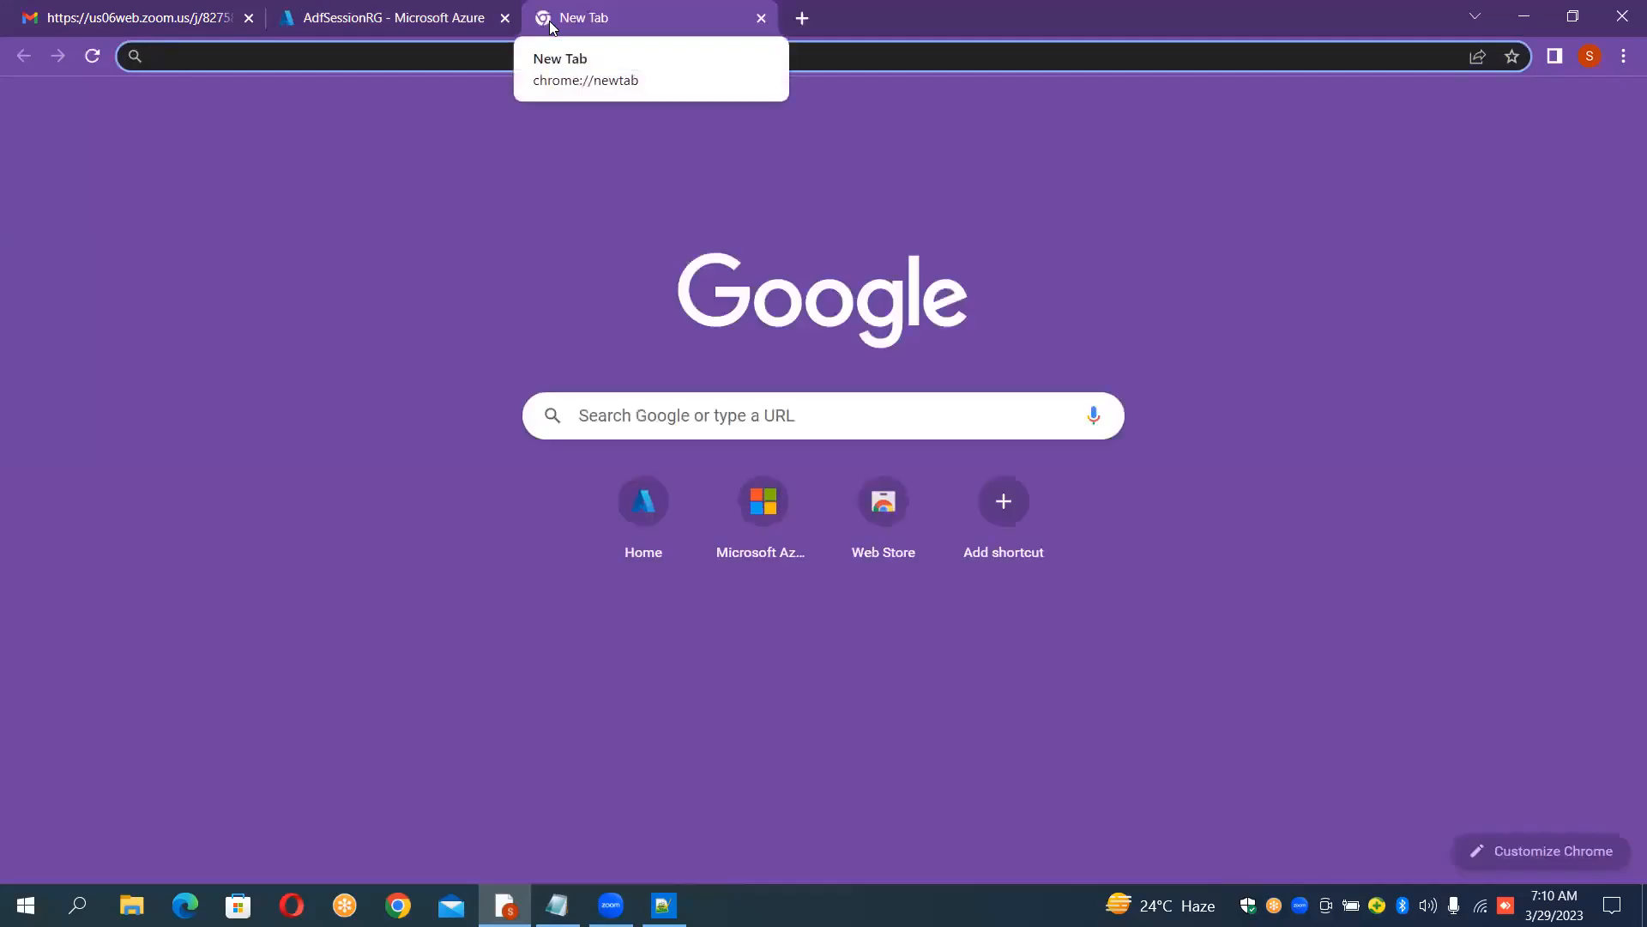
{"action": "left_click", "coordinate": [678, 505]}
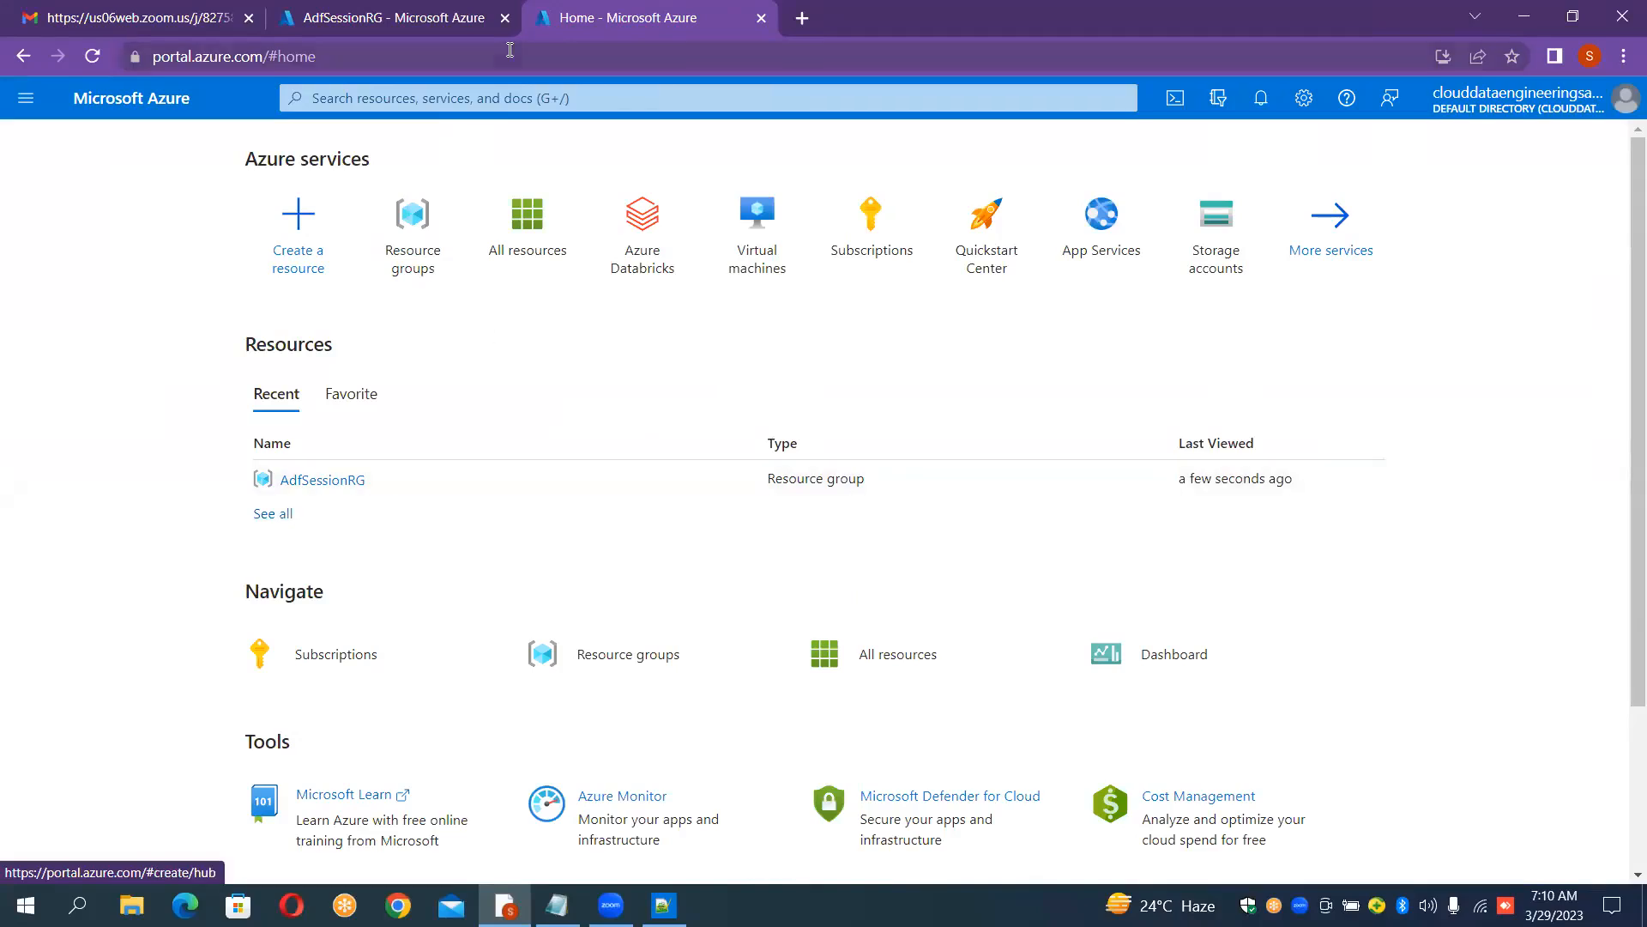
{"action": "left_click", "coordinate": [357, 7]}
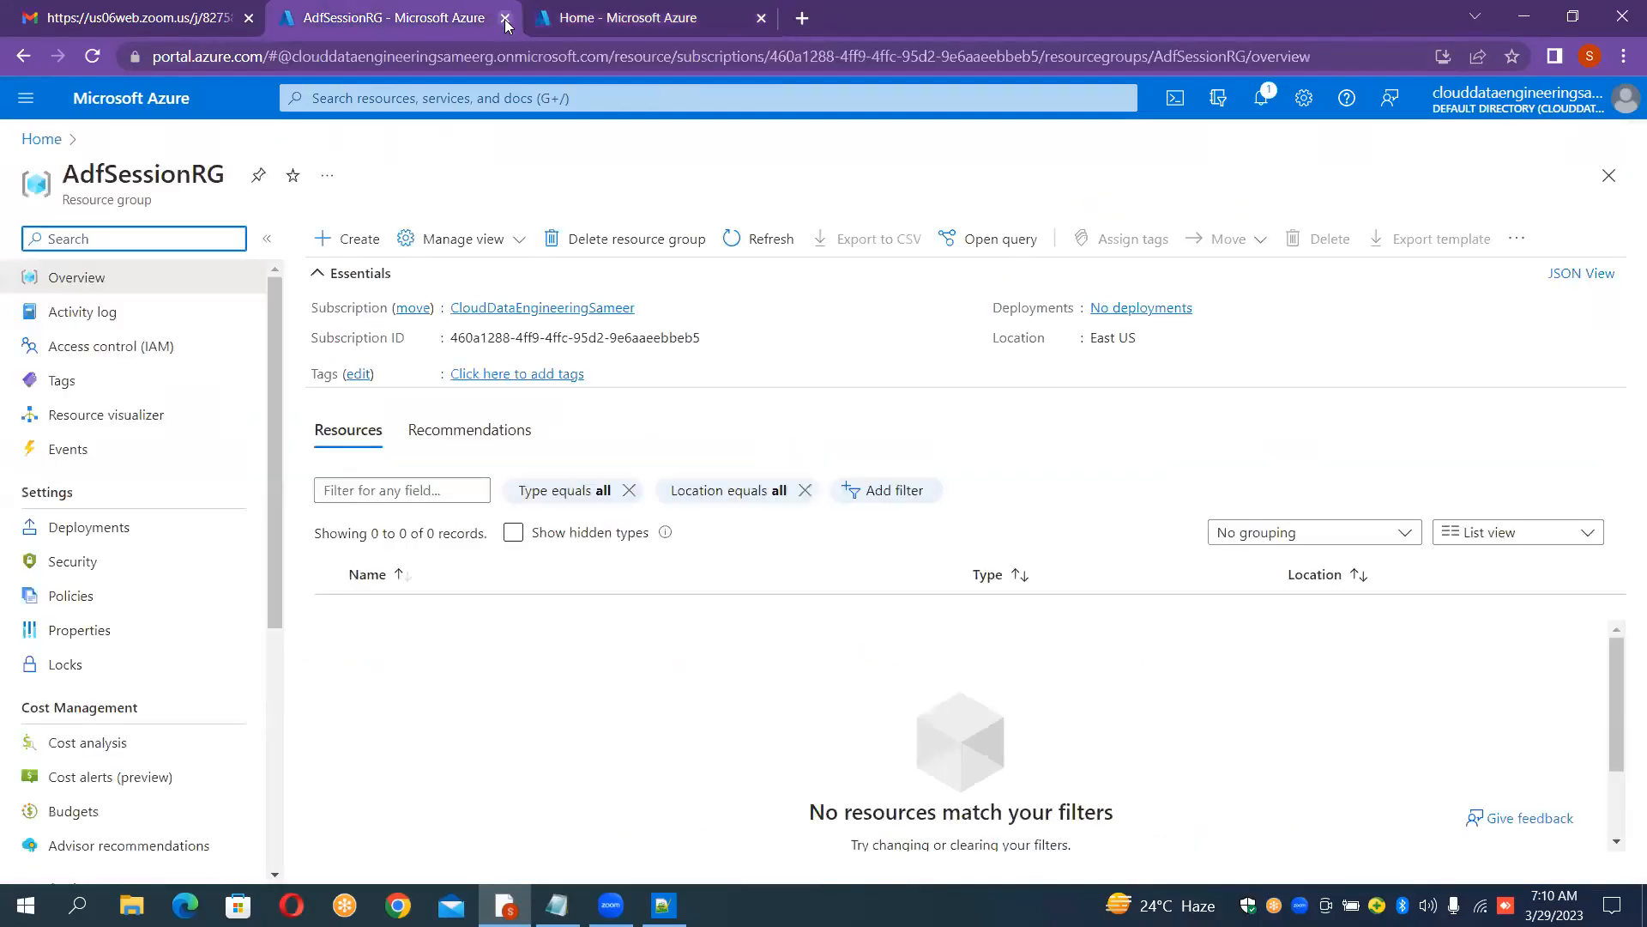
{"action": "left_click", "coordinate": [633, 15]}
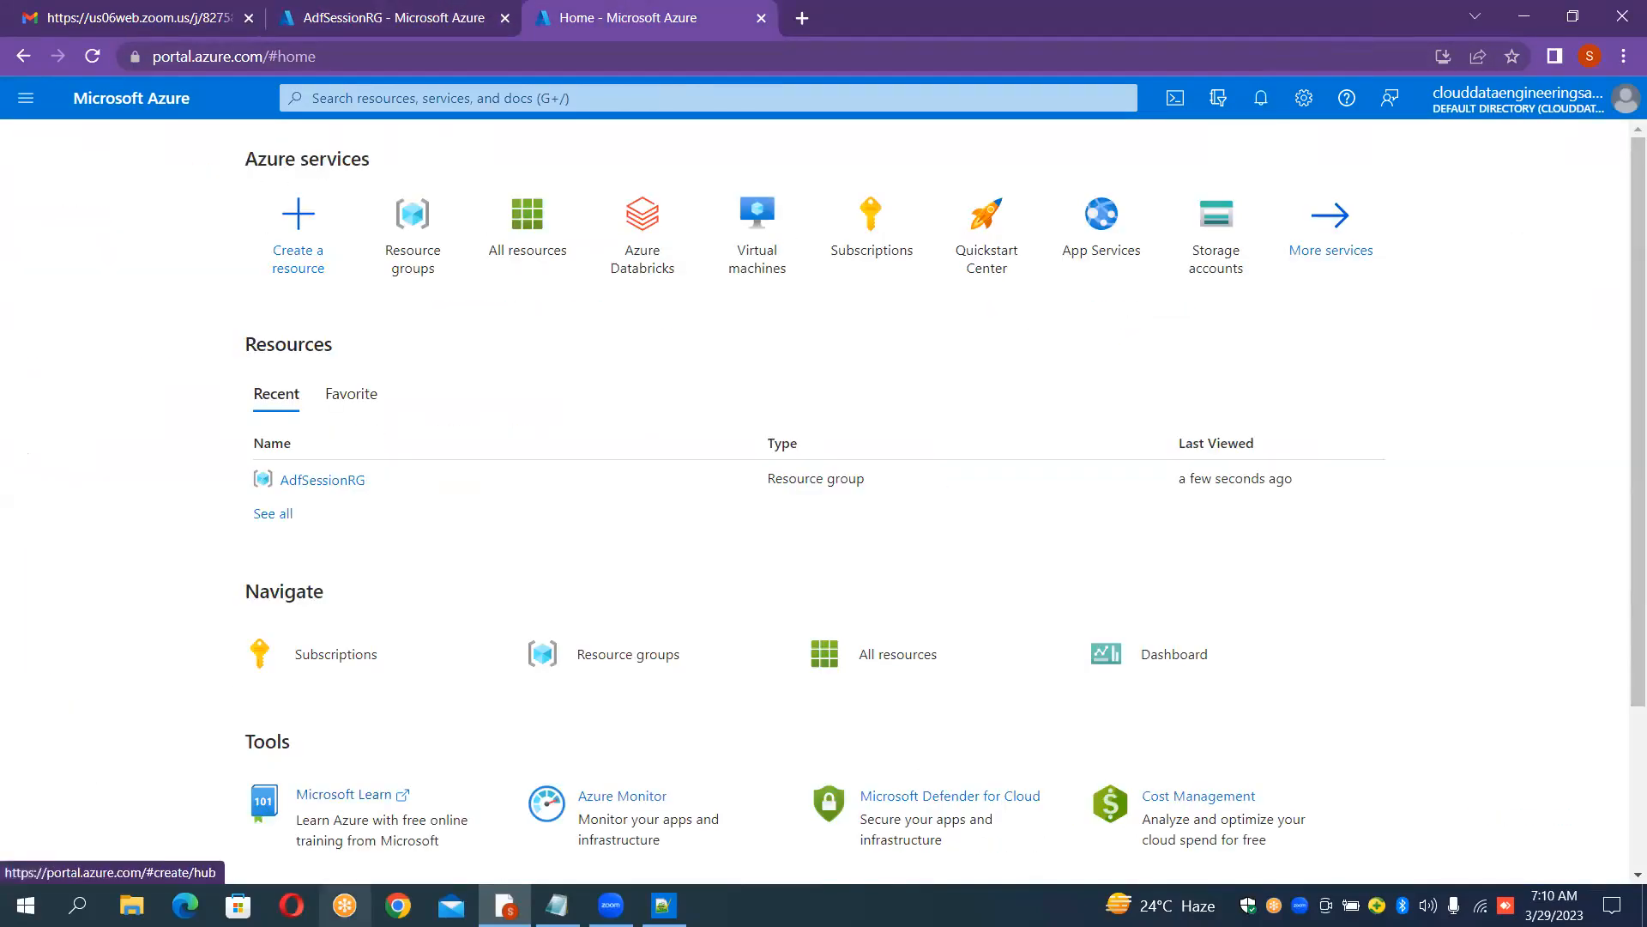
Step: Switch back to Notepad++ to review the case study outline
{"action": "left_click", "coordinate": [664, 905]}
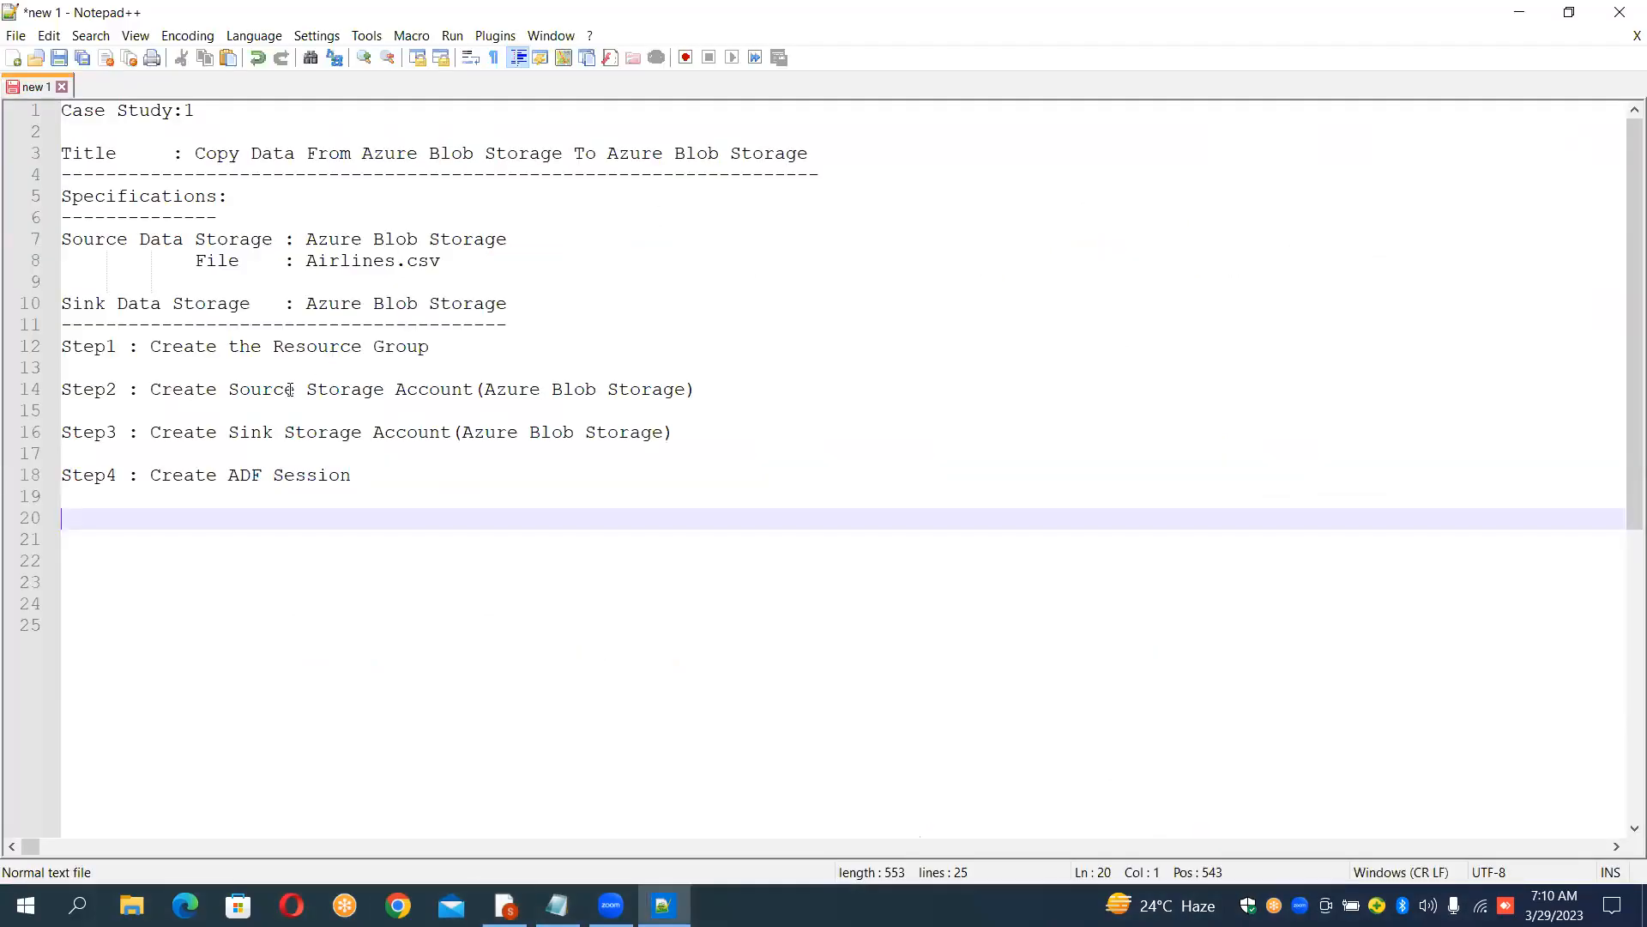
{"action": "left_click_drag", "start_coordinate": [478, 392], "coordinate": [486, 392]}
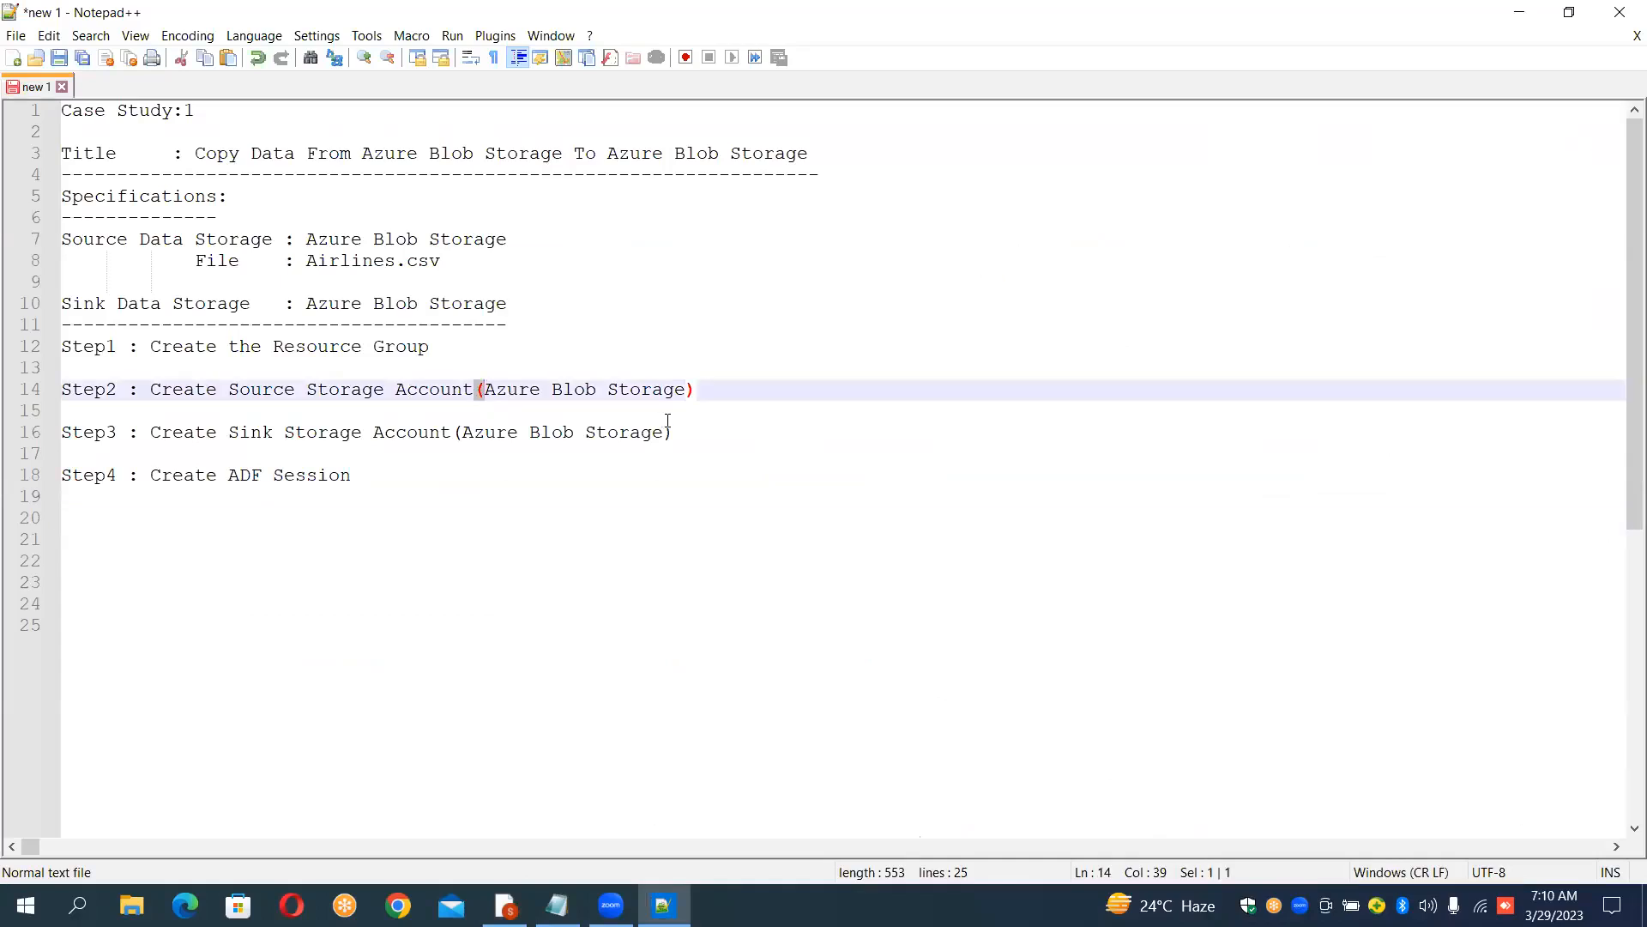
{"action": "left_click", "coordinate": [668, 419]}
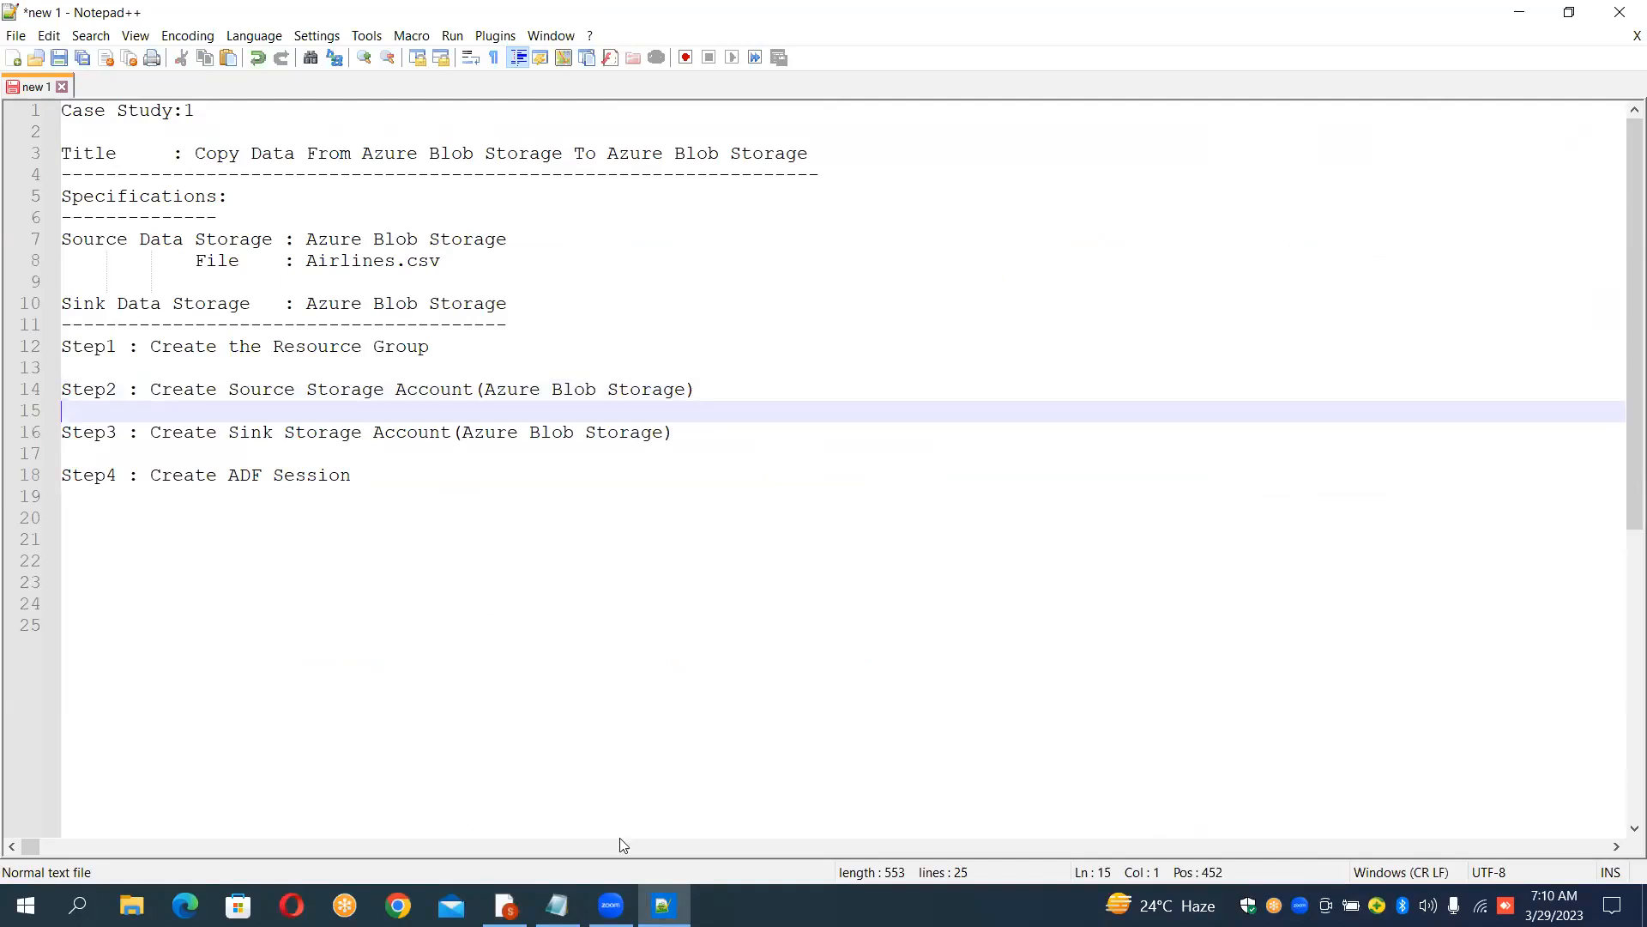
Step: Switch to the browser and return to the Azure portal home tab
{"action": "left_click", "coordinate": [557, 905]}
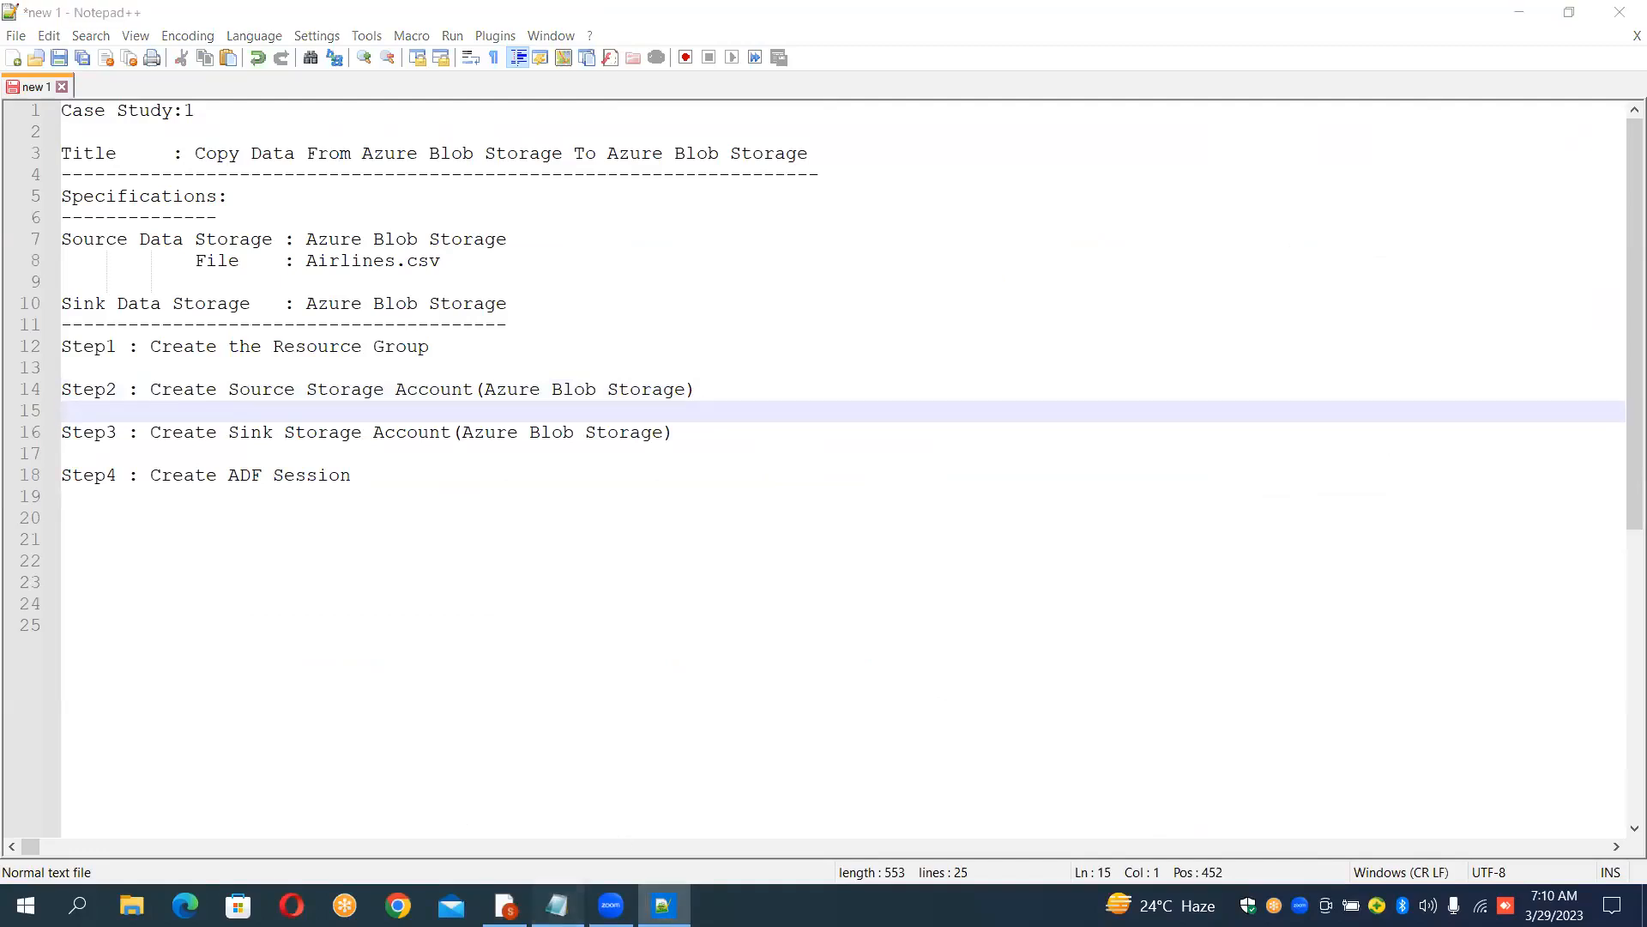
{"action": "mouse_move", "coordinate": [611, 905]}
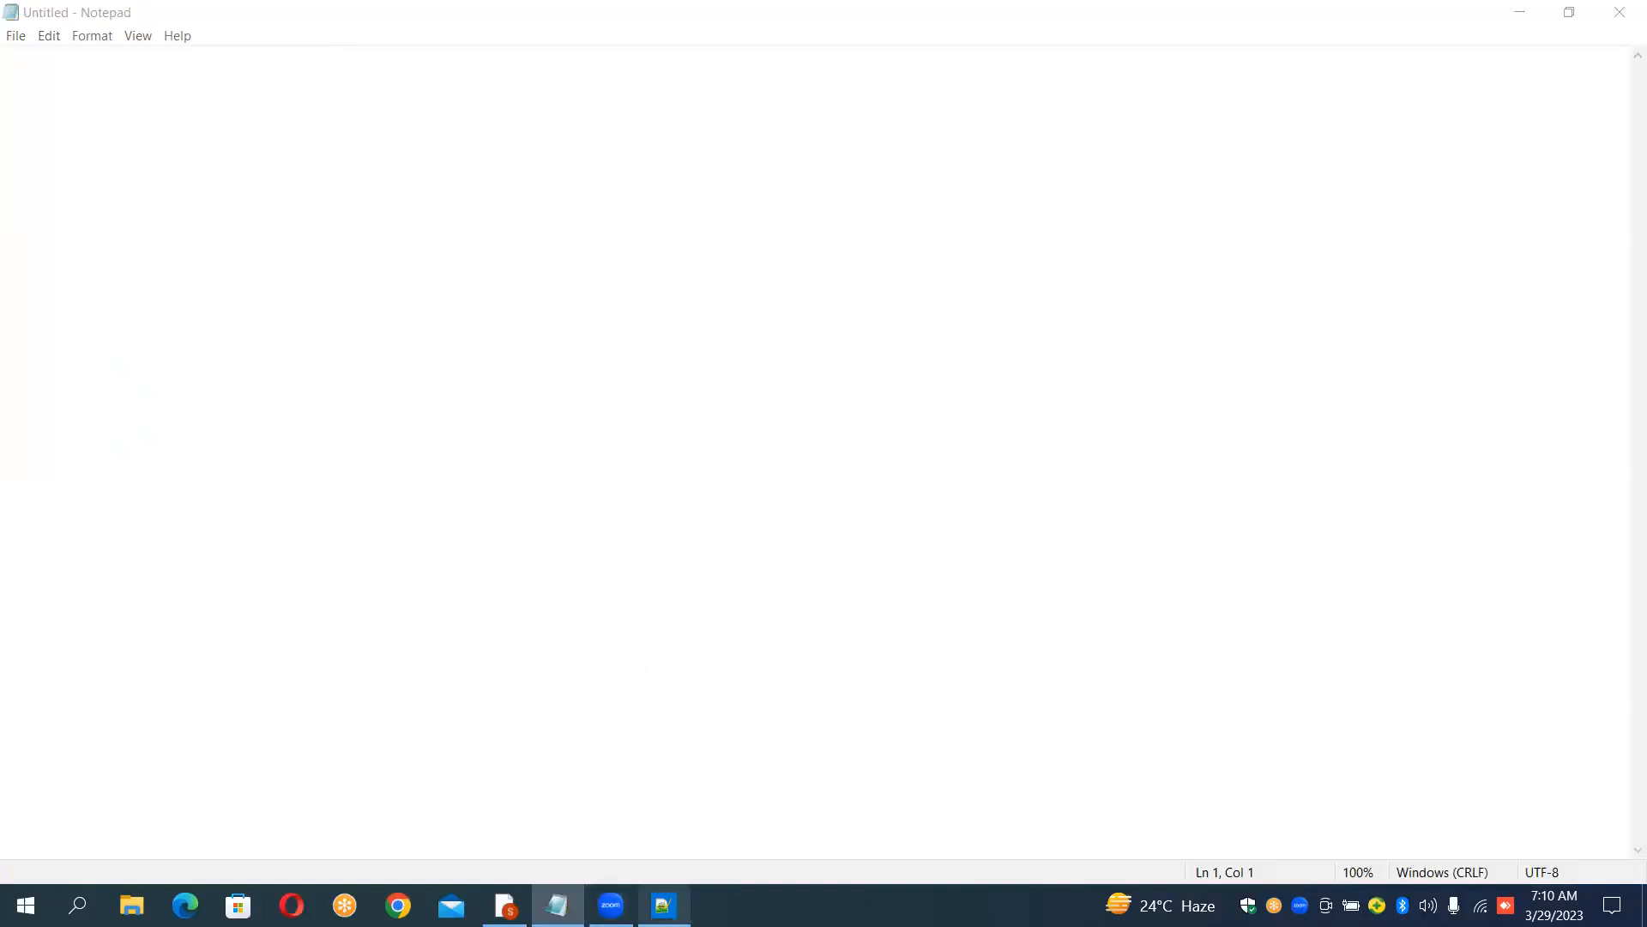
{"action": "left_click", "coordinate": [664, 905]}
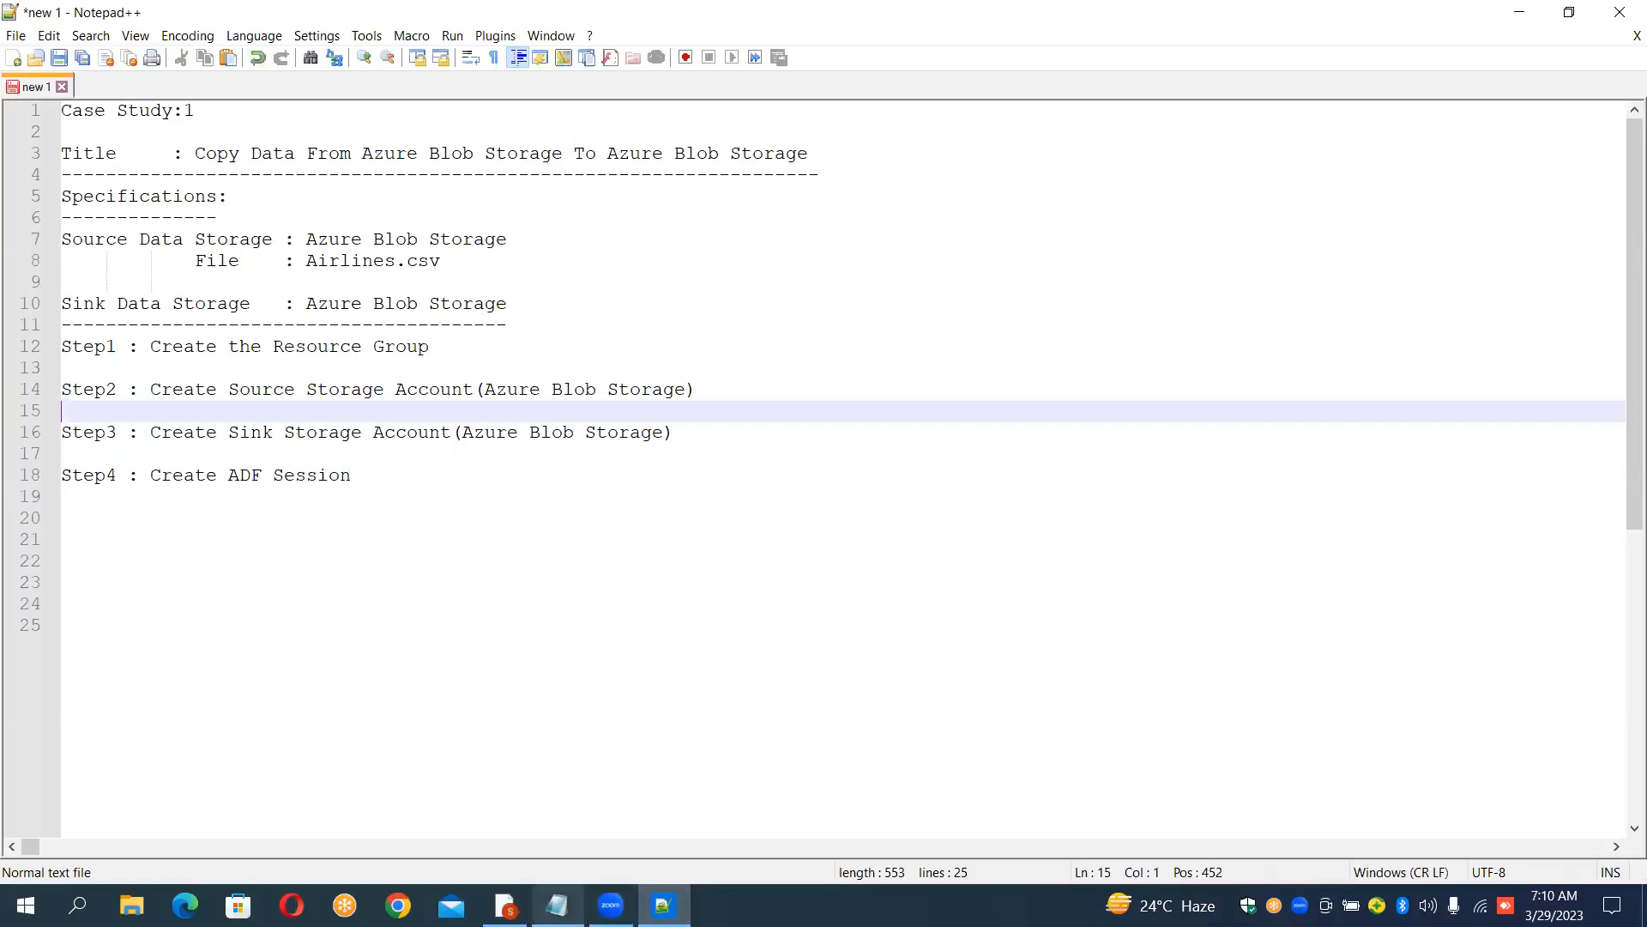
{"action": "left_click_drag", "start_coordinate": [451, 905], "coordinate": [525, 906]}
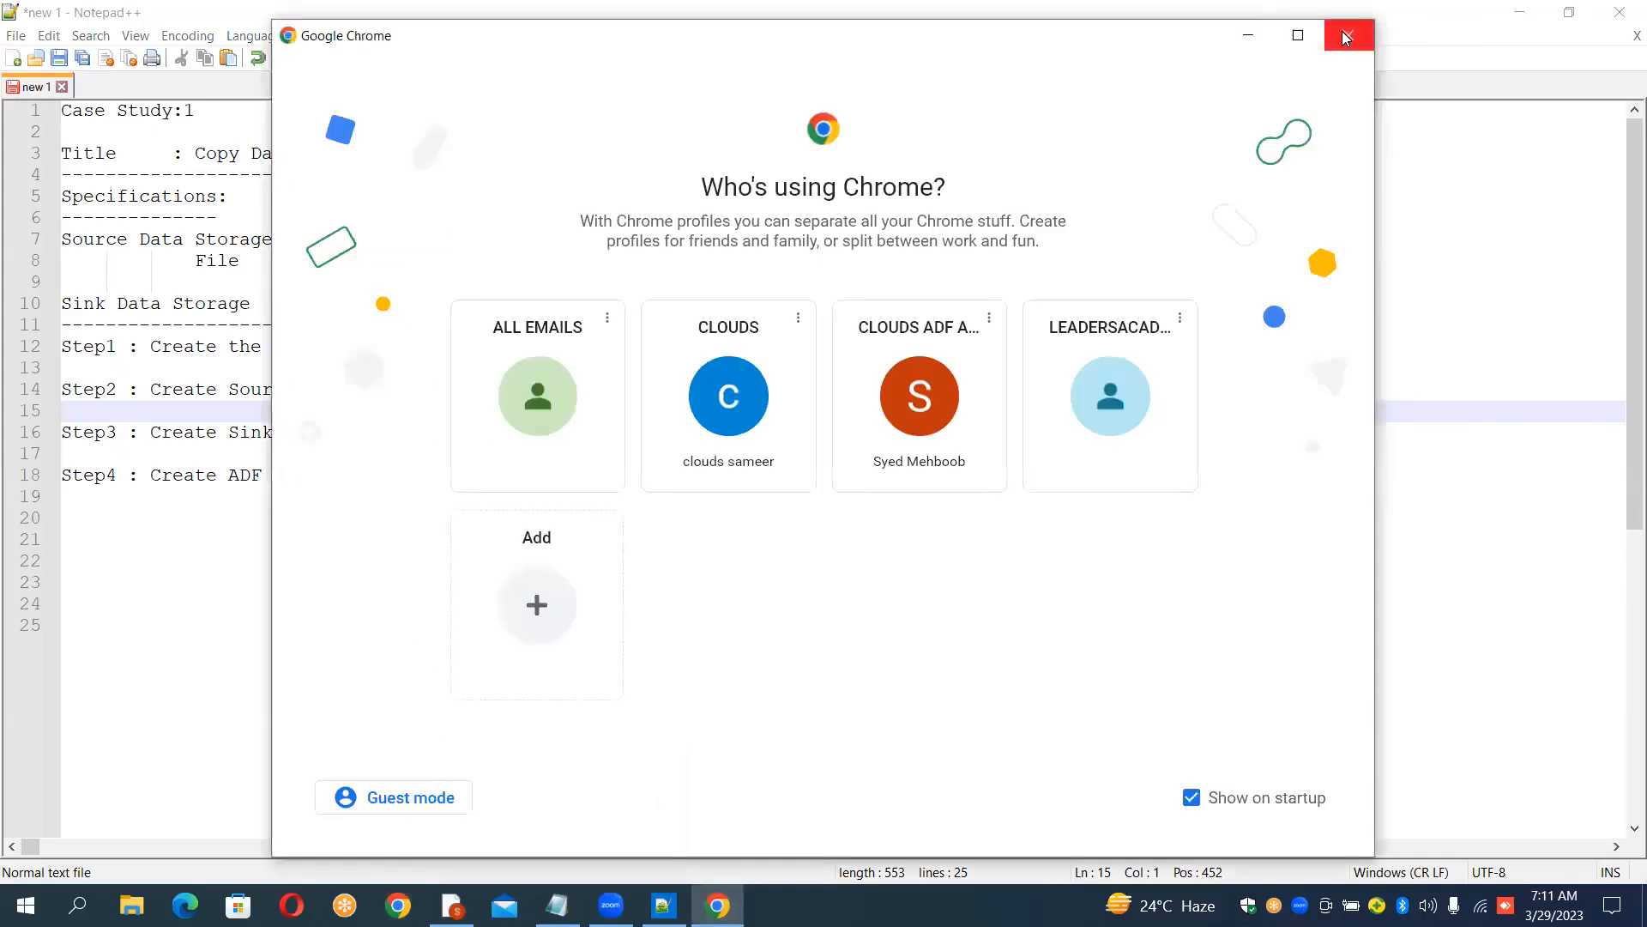
{"action": "left_click", "coordinate": [1346, 37]}
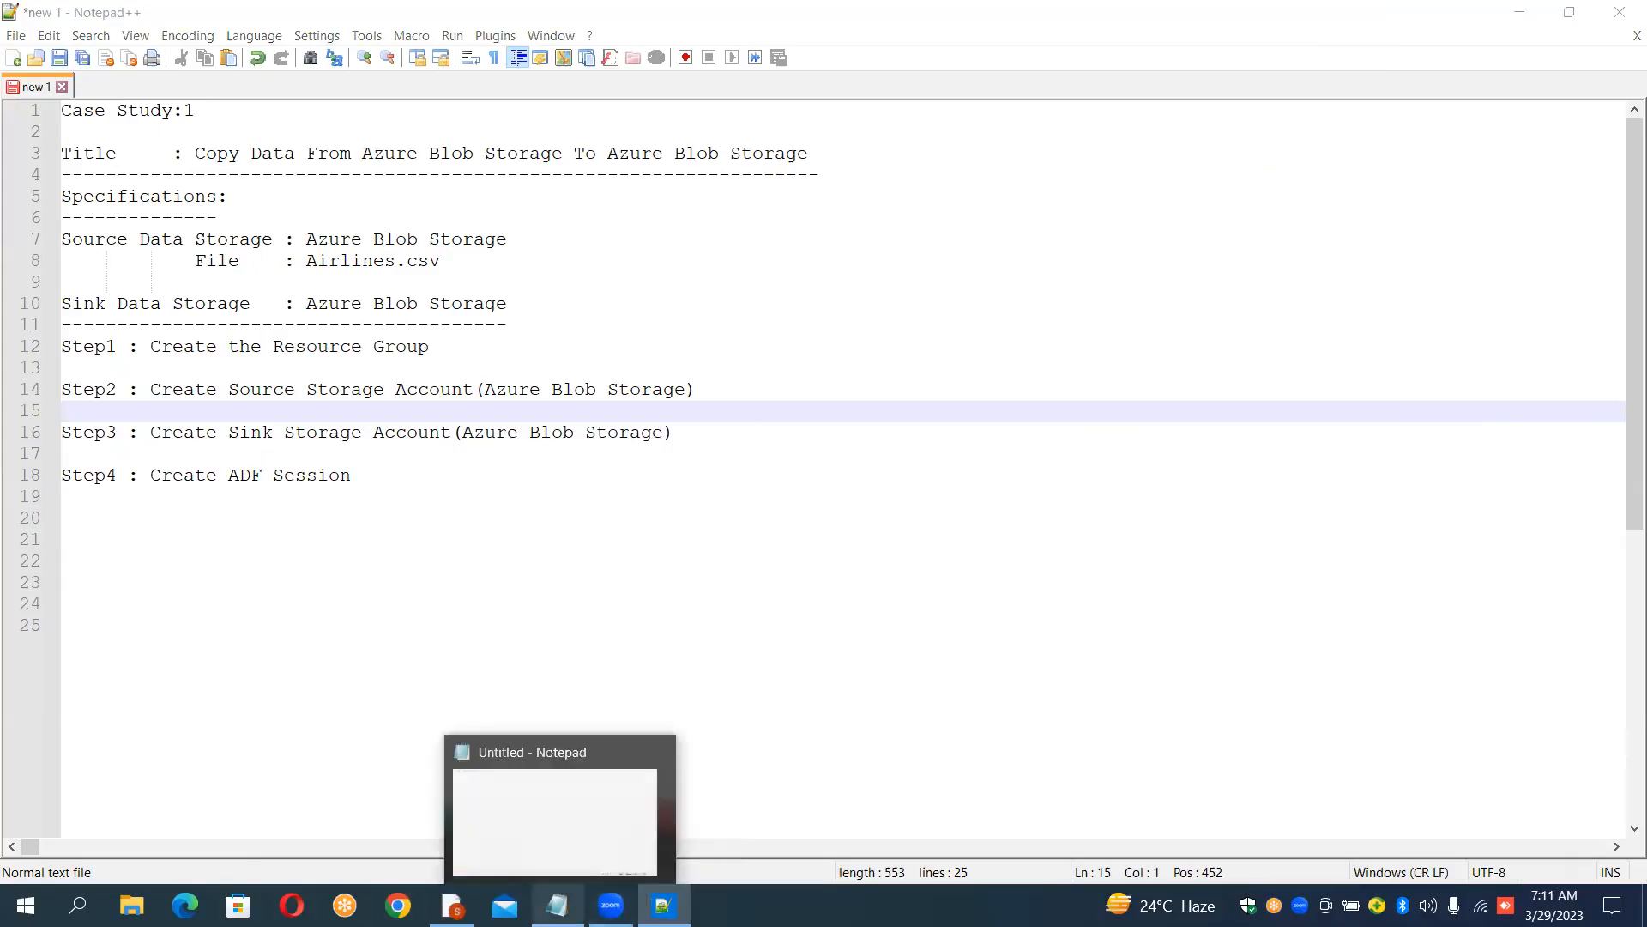
{"action": "left_click", "coordinate": [558, 905]}
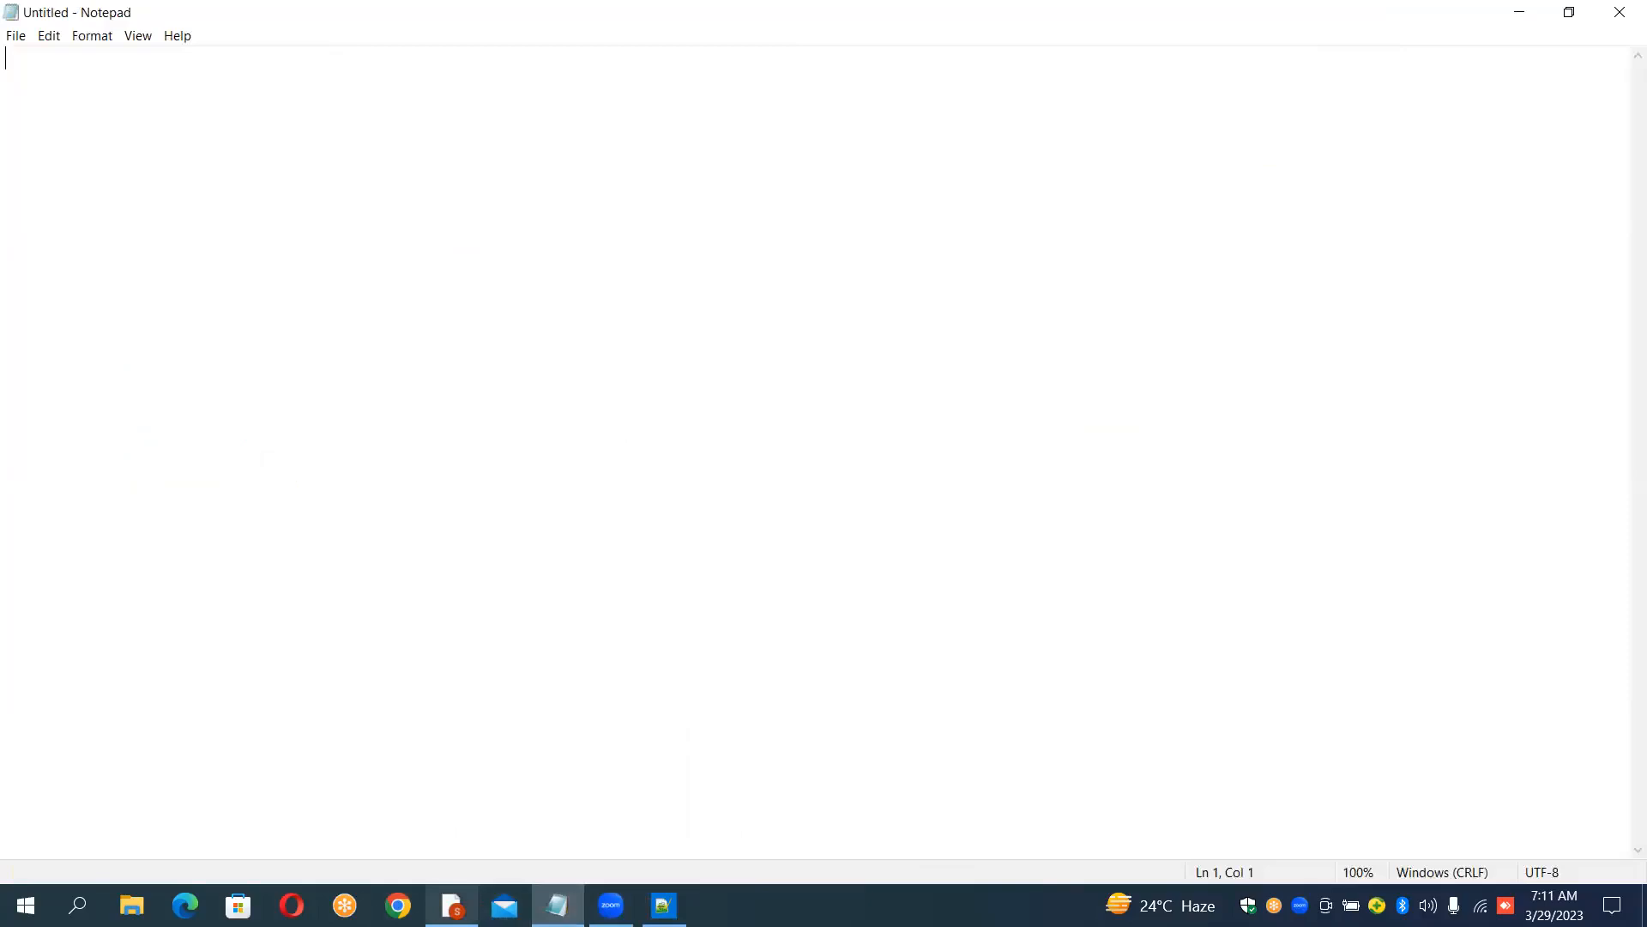
{"action": "mouse_move", "coordinate": [453, 905]}
{"action": "left_click", "coordinate": [452, 820]}
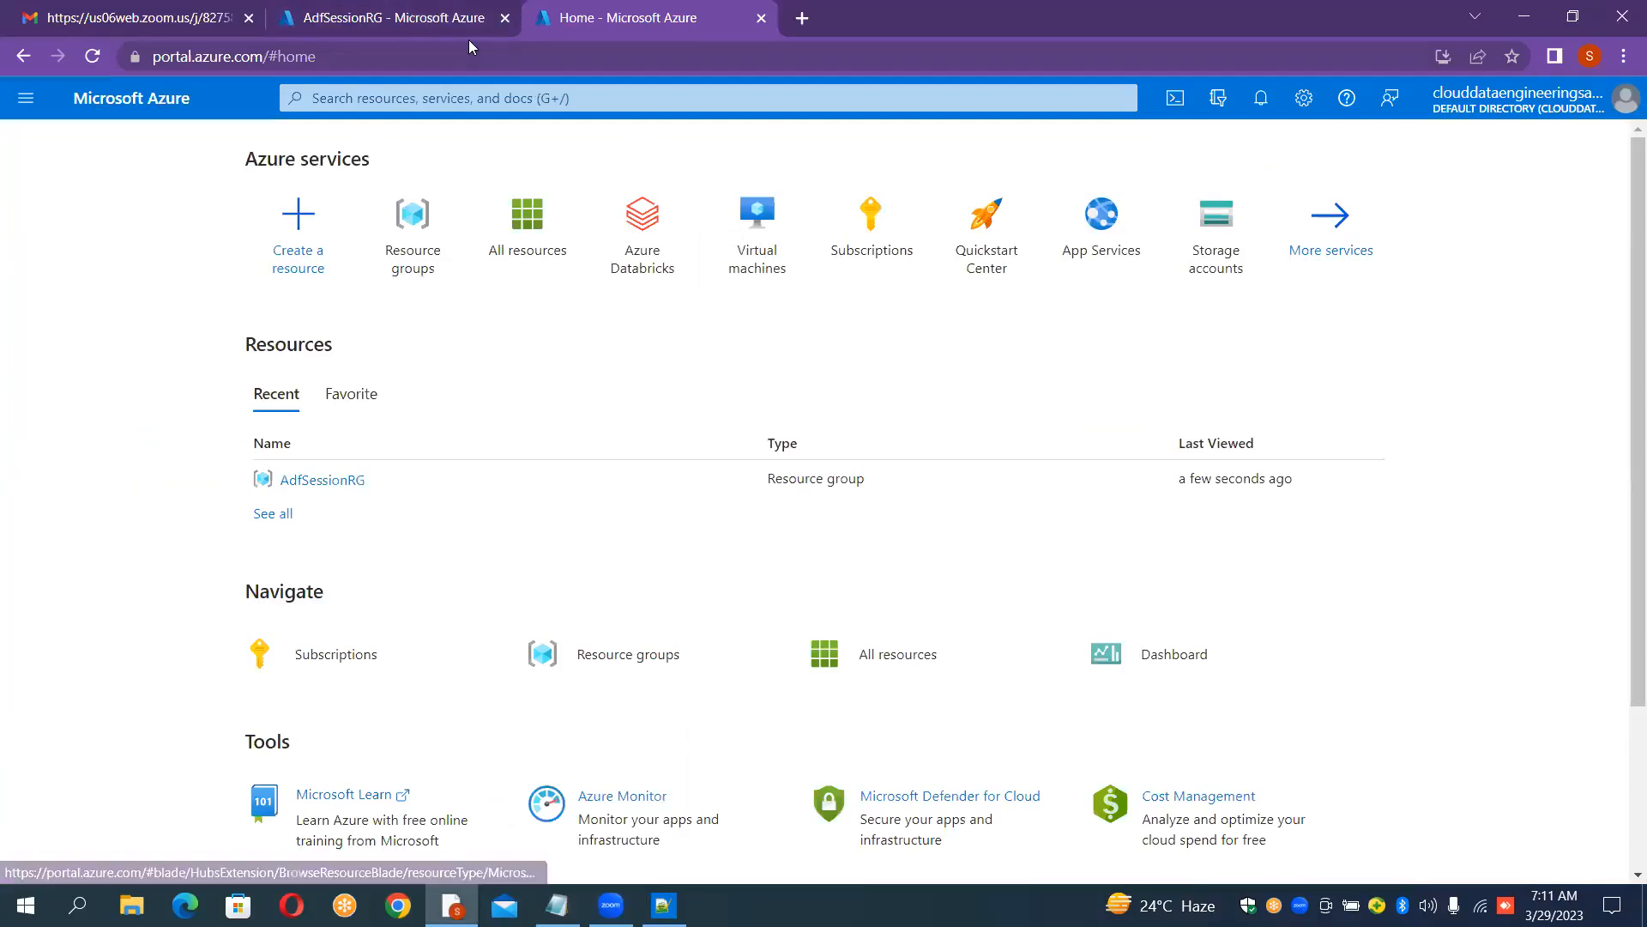
{"action": "left_click", "coordinate": [449, 15]}
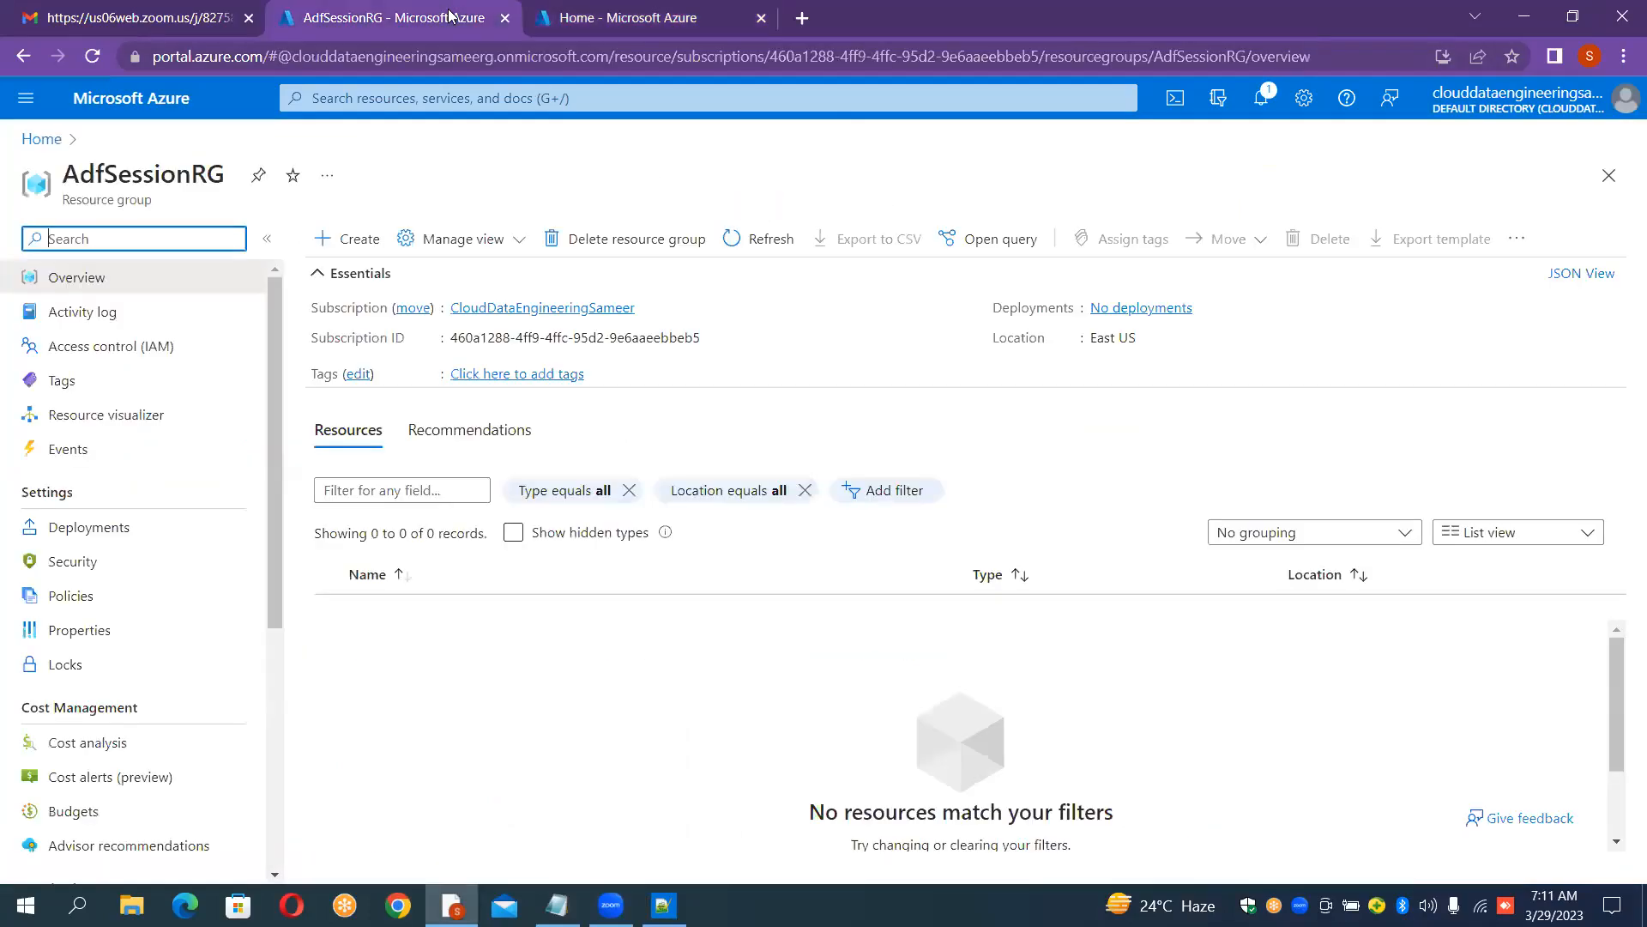
{"action": "left_click", "coordinate": [589, 19]}
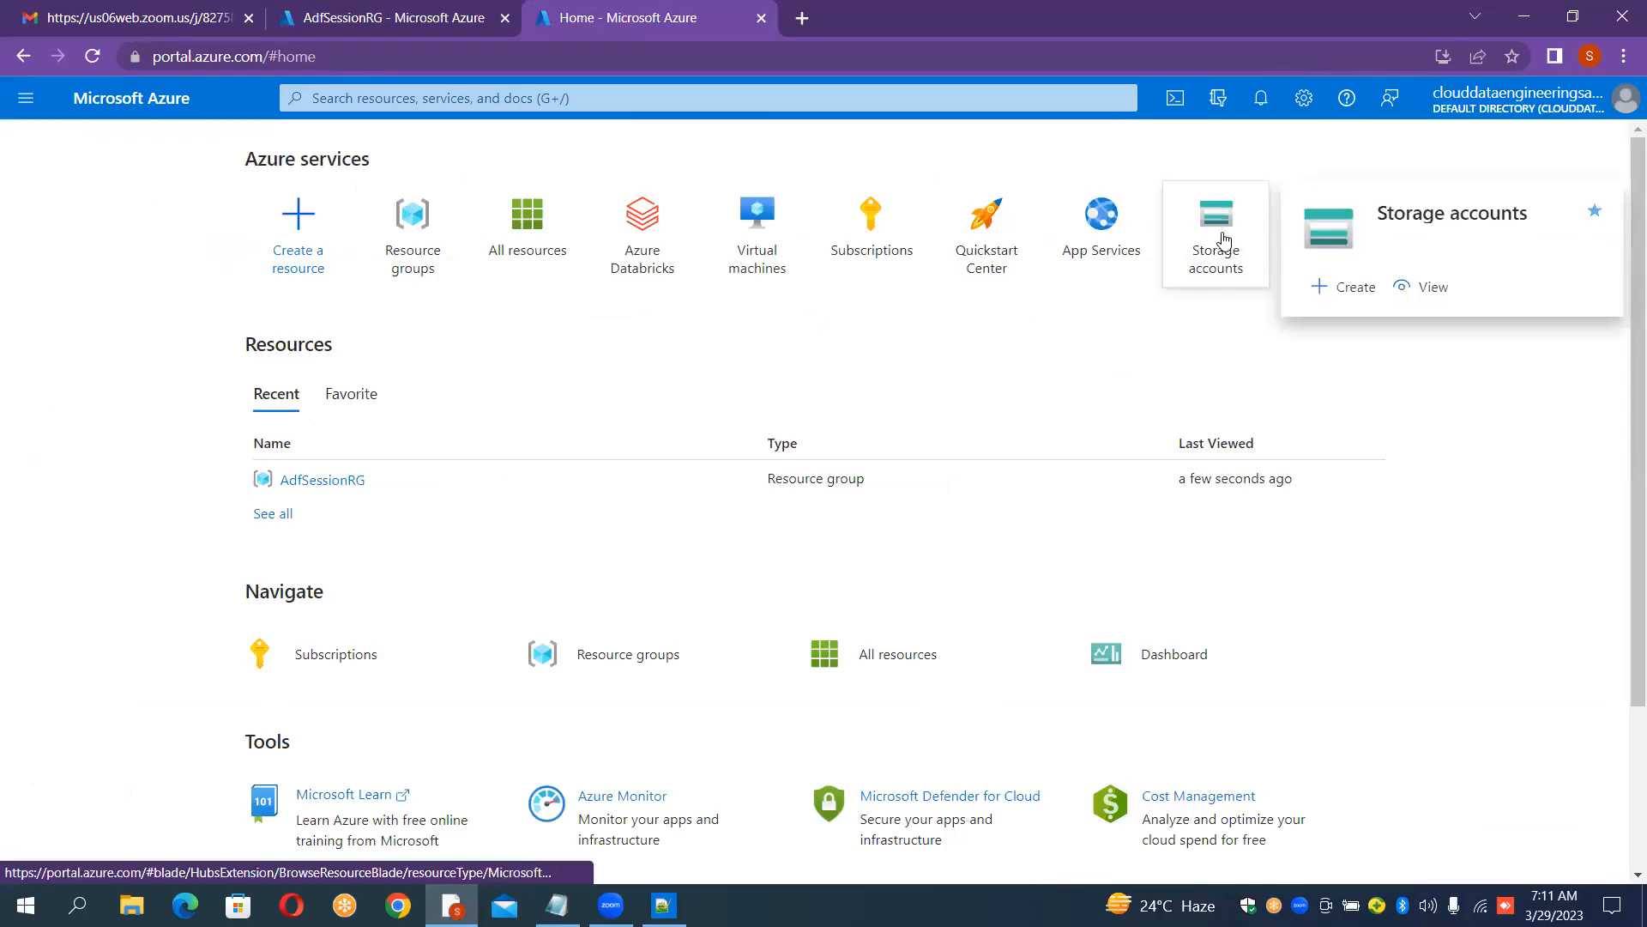
Step: Start a new storage account in resource group AdfSessionRG, region East US, named sourceblobfirst
{"action": "left_click", "coordinate": [1225, 239]}
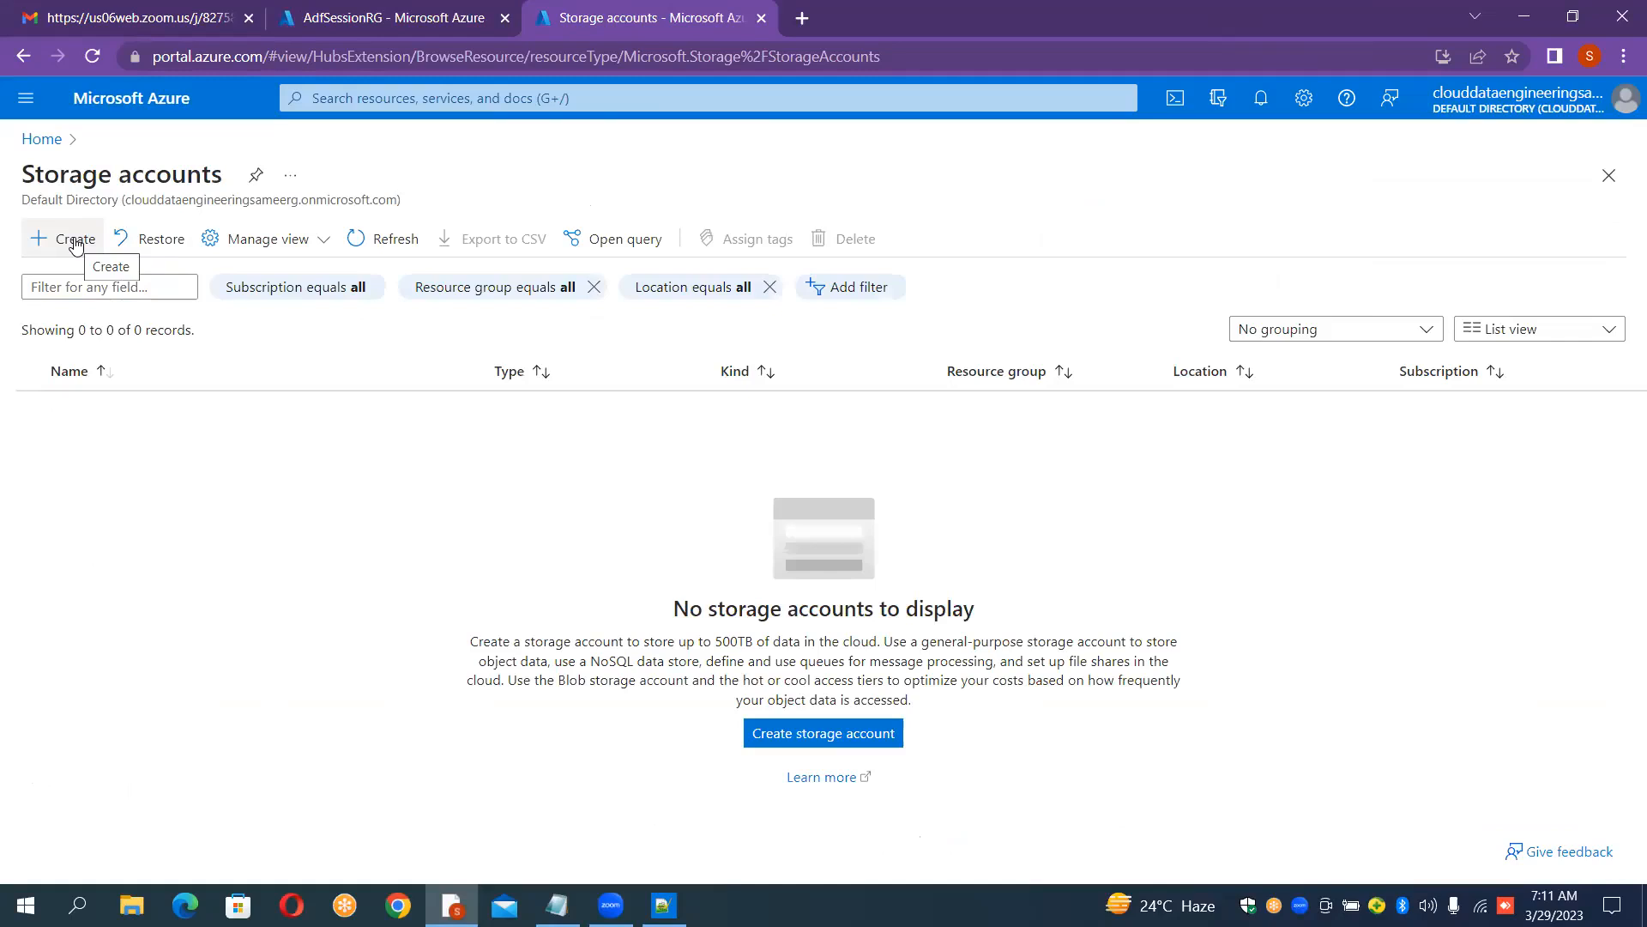
{"action": "left_click", "coordinate": [84, 244]}
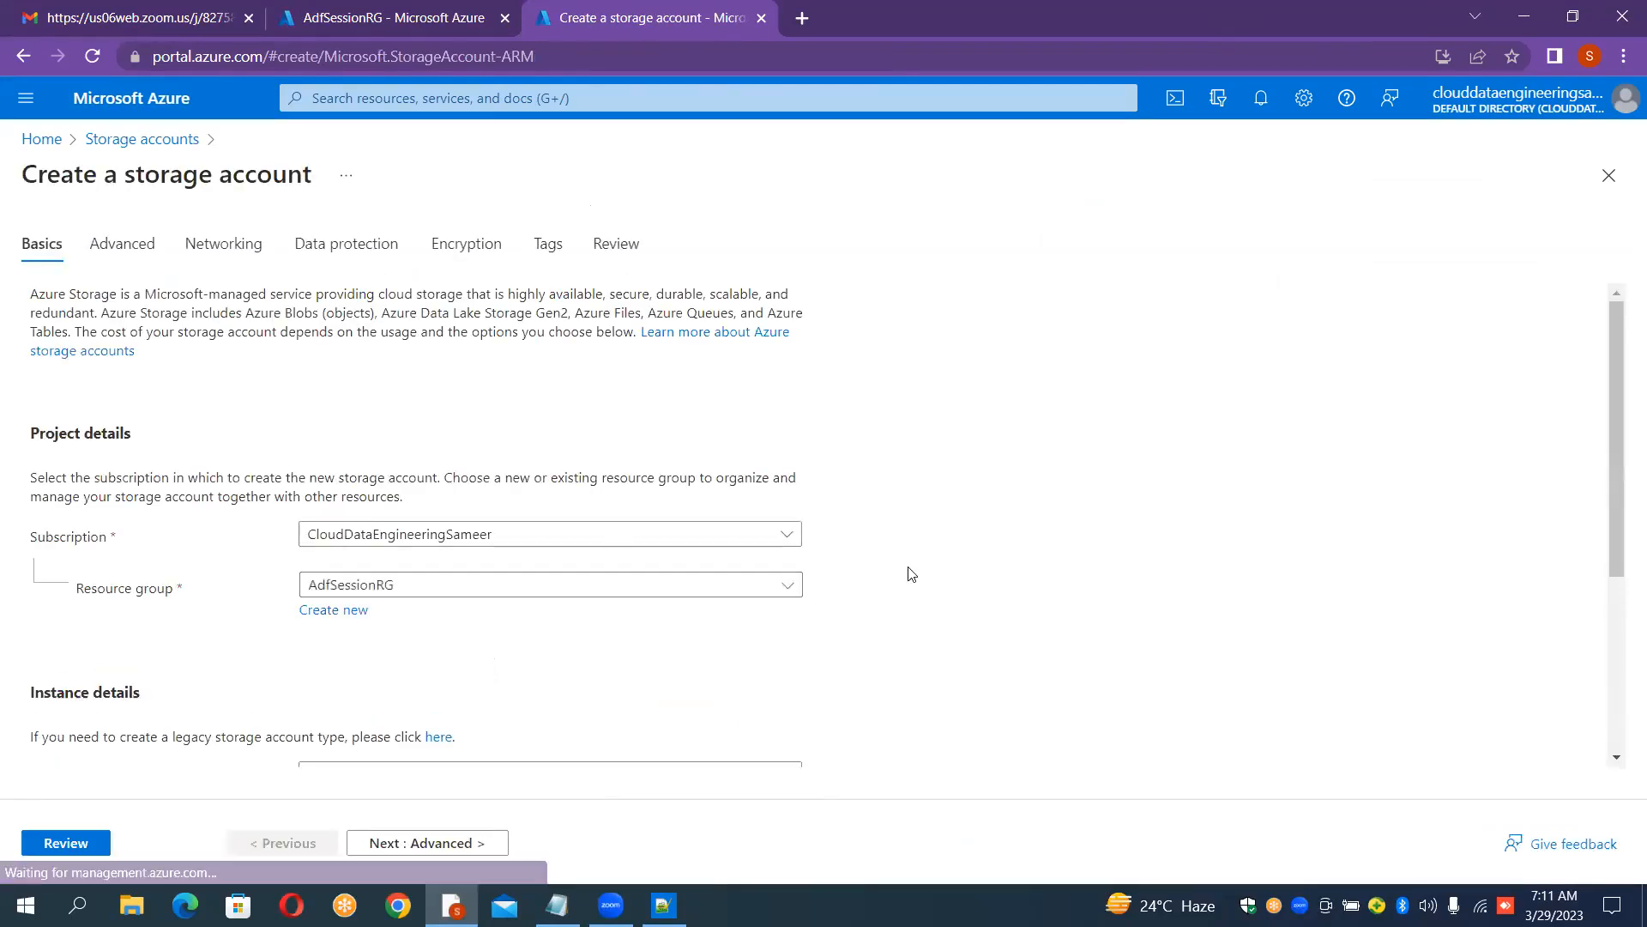
{"action": "scroll", "coordinate": [910, 573], "scroll_direction": "down", "scroll_amount": 4}
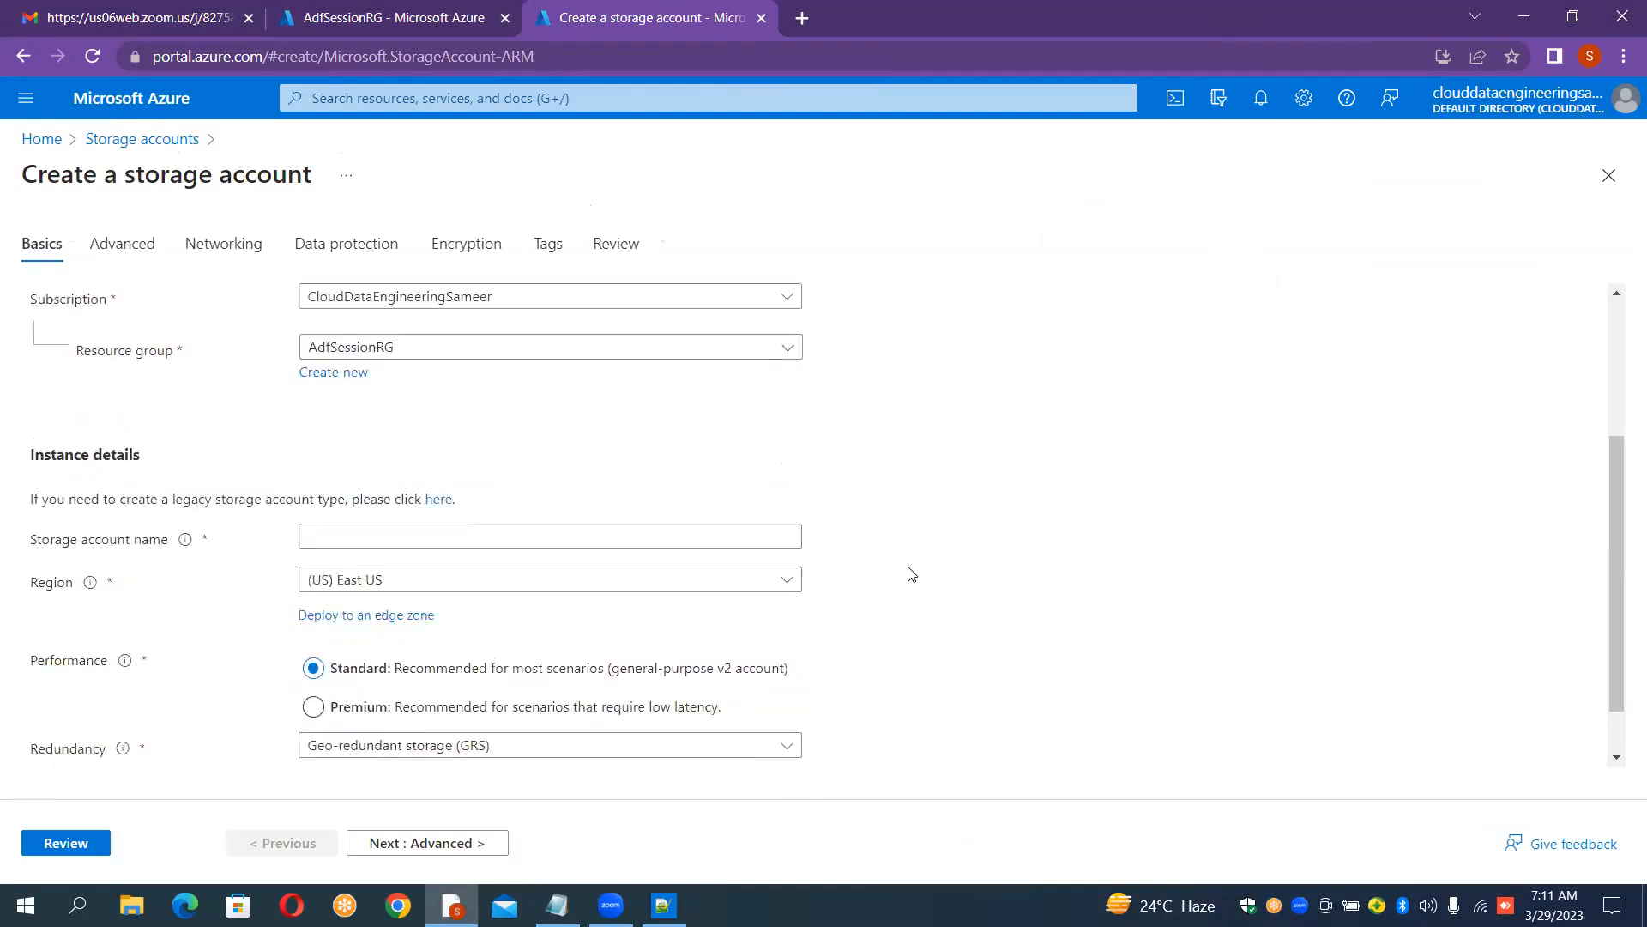
{"action": "left_click", "coordinate": [612, 473]}
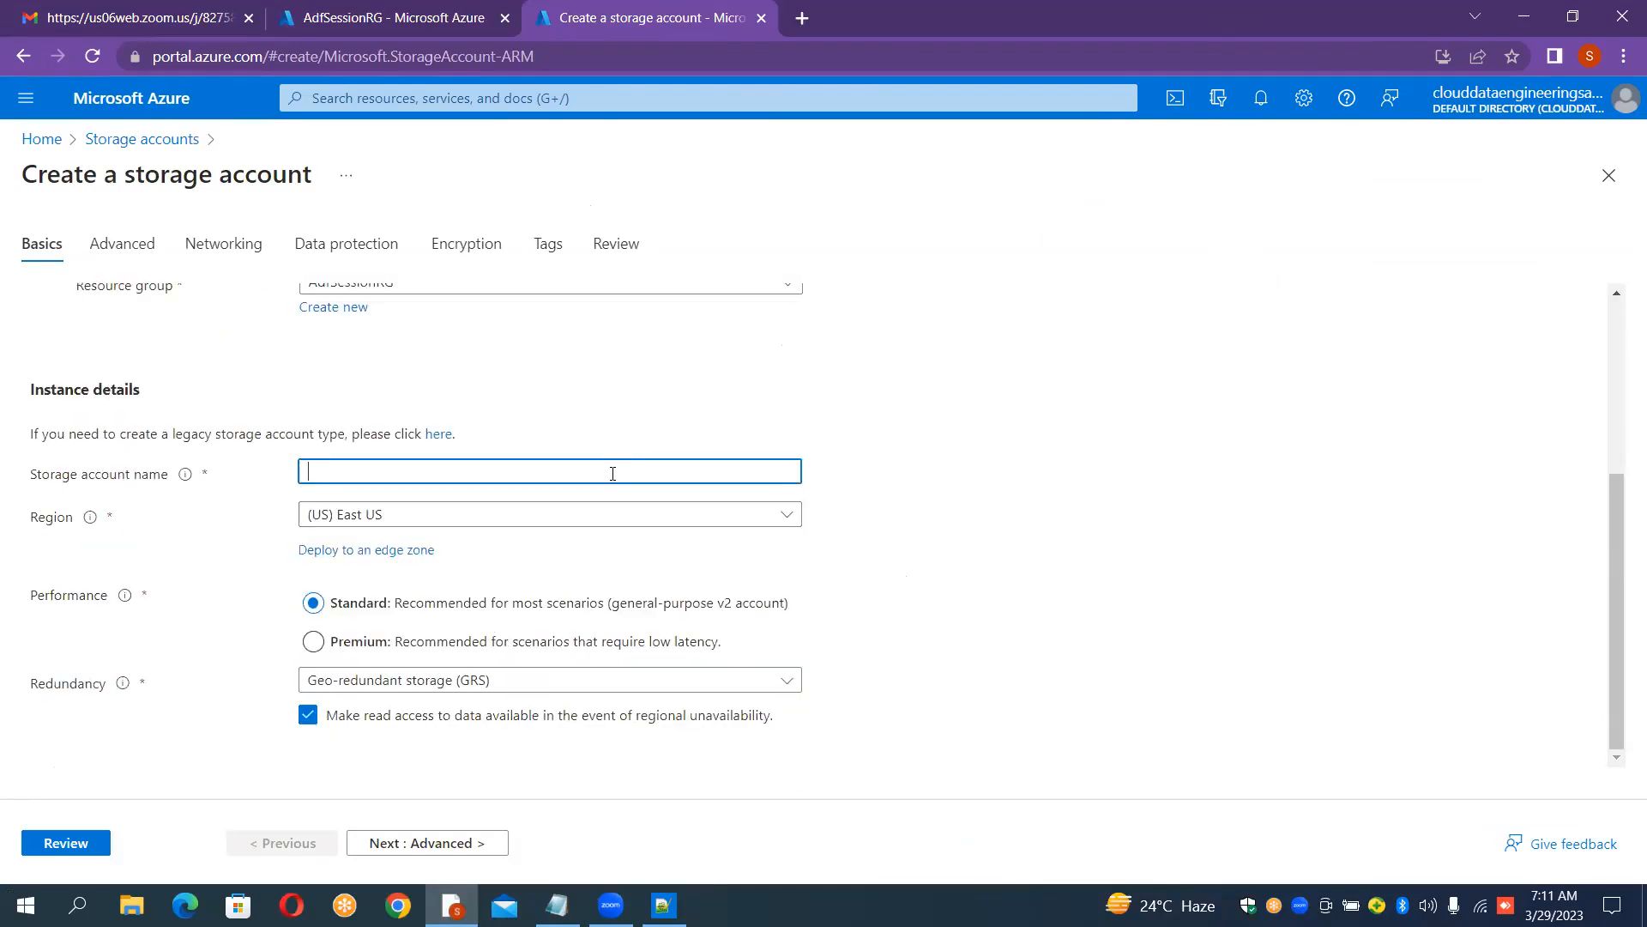
{"action": "type", "text": "sourceblobfirst"}
{"action": "left_click", "coordinate": [1052, 487]}
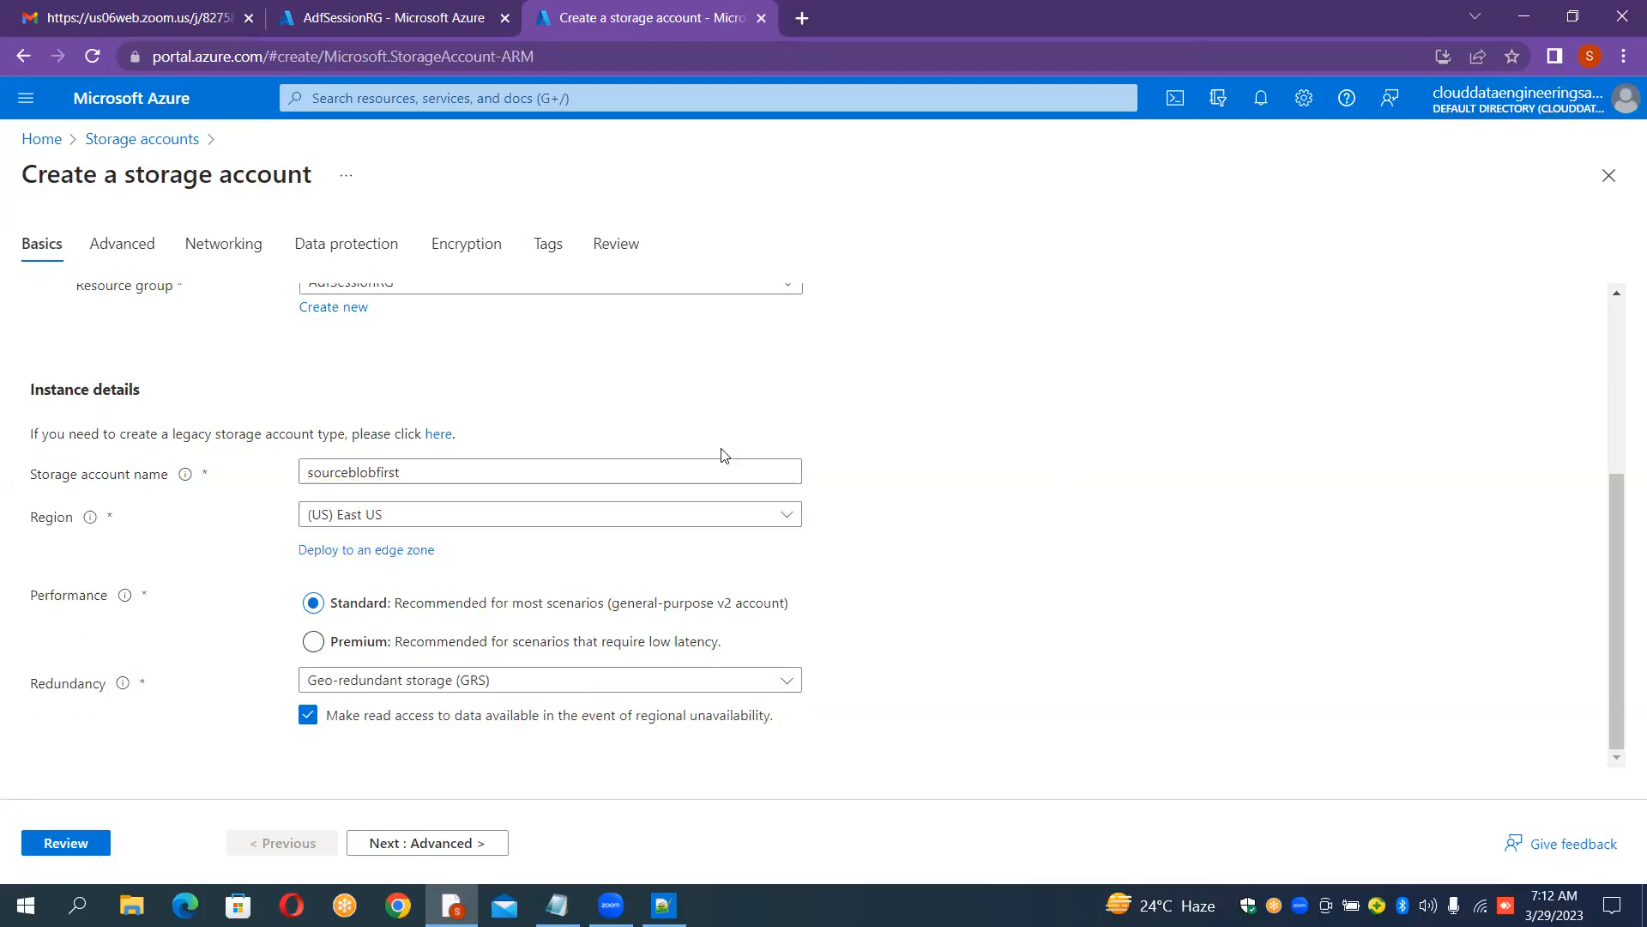
Step: Try the storage account name sourceblob, then restore the name sourceblobfirst
{"action": "left_click", "coordinate": [513, 478]}
{"action": "key", "text": "BackSpace"}
{"action": "key", "text": "BackSpace"}
{"action": "key", "text": "BackSpace"}
{"action": "key", "text": "BackSpace"}
{"action": "key", "text": "BackSpace"}
{"action": "key", "text": "BackSpace"}
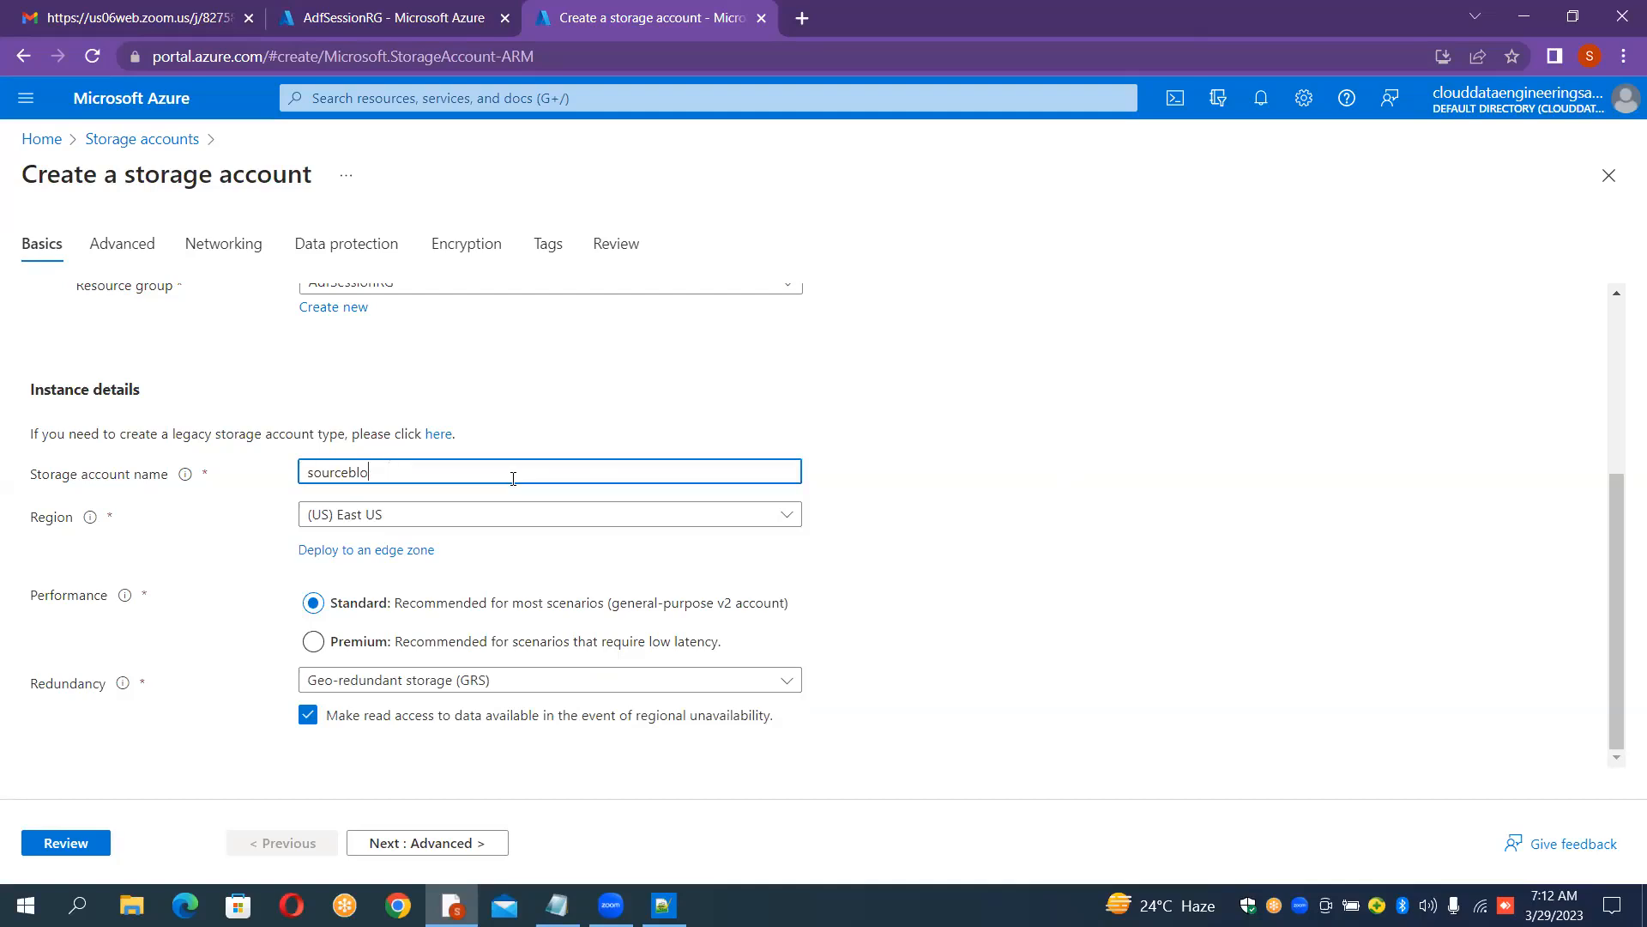
{"action": "type", "text": "b"}
{"action": "left_click", "coordinate": [846, 505]}
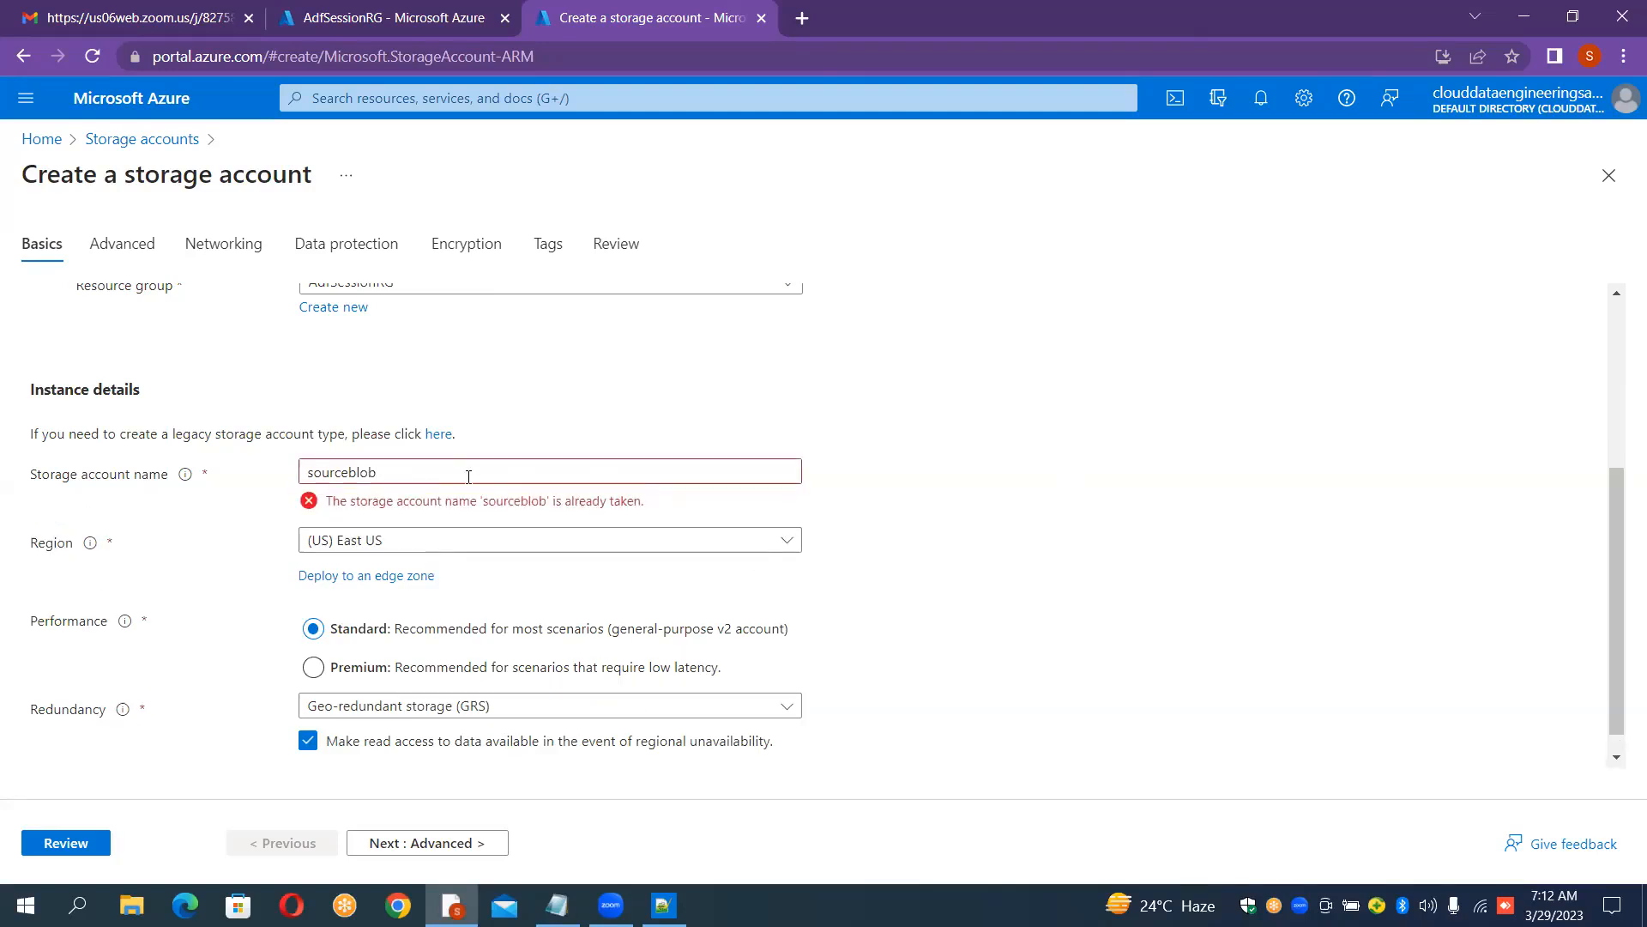
{"action": "left_click", "coordinate": [432, 472]}
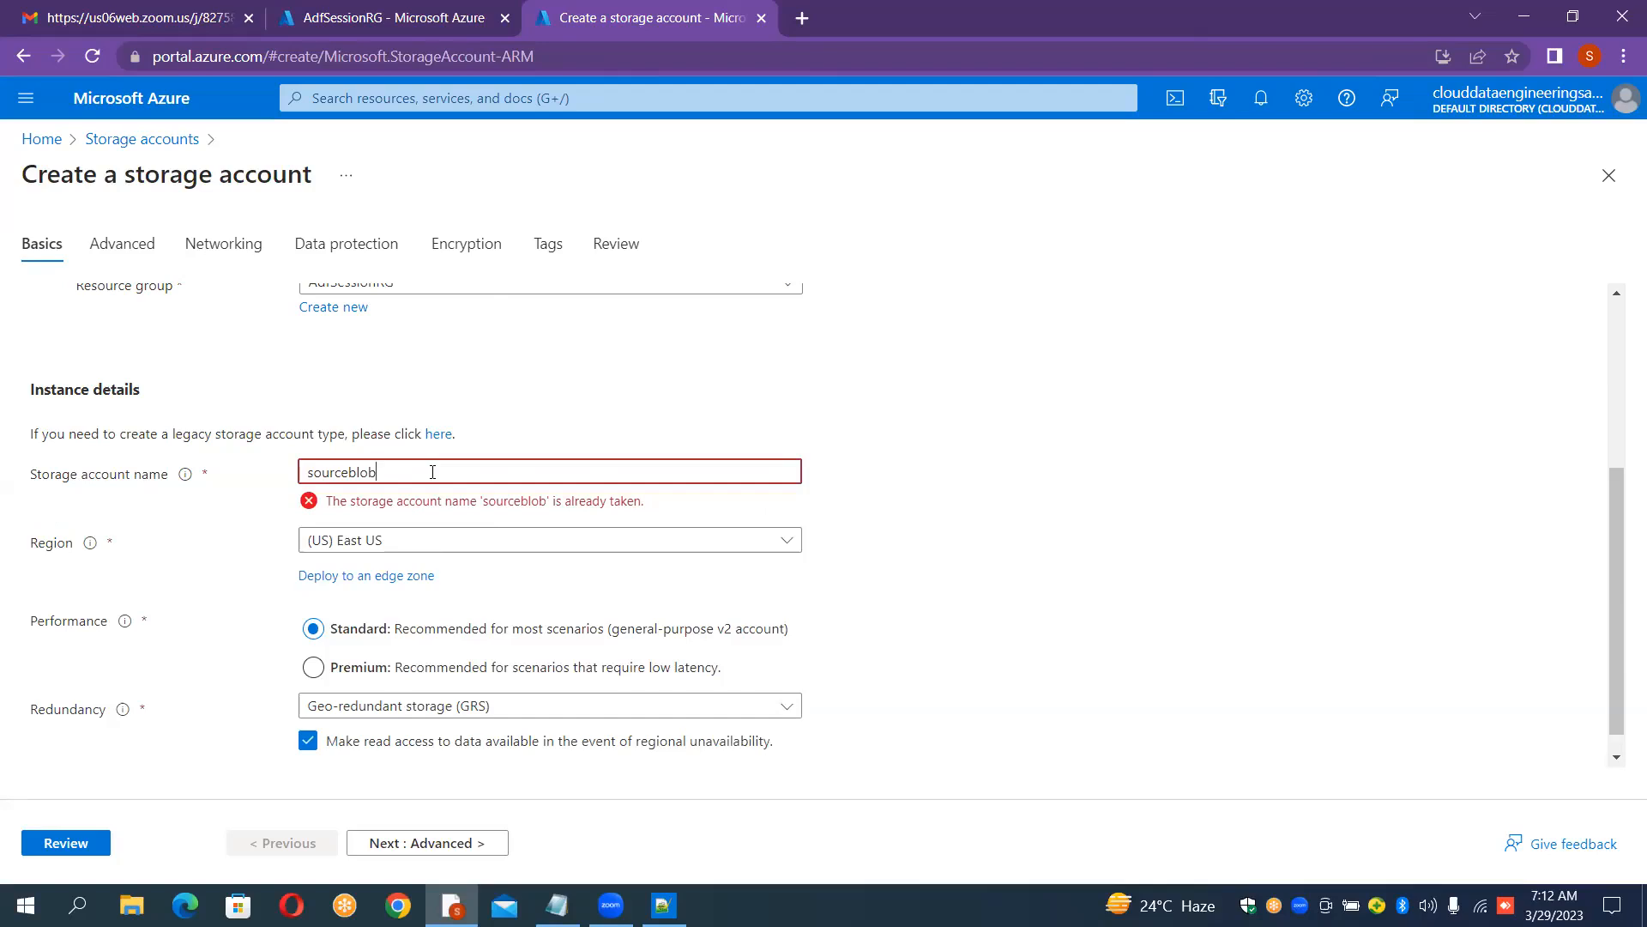
{"action": "type", "text": "first"}
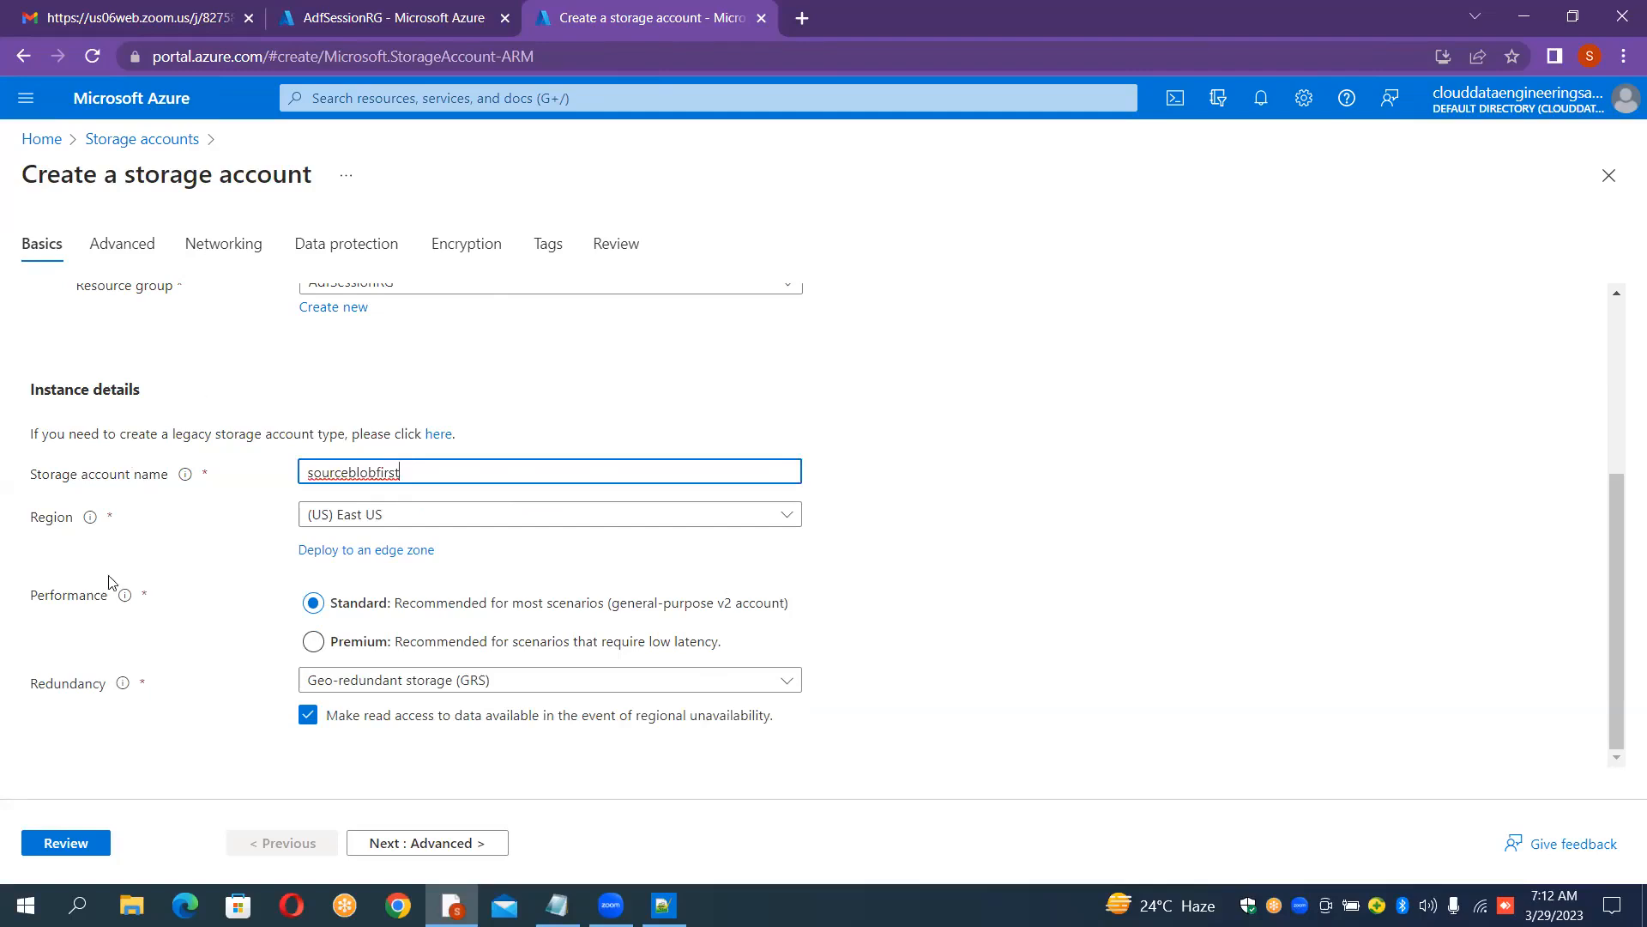
Step: Review and create the sourceblobfirst storage account
{"action": "left_click", "coordinate": [97, 843]}
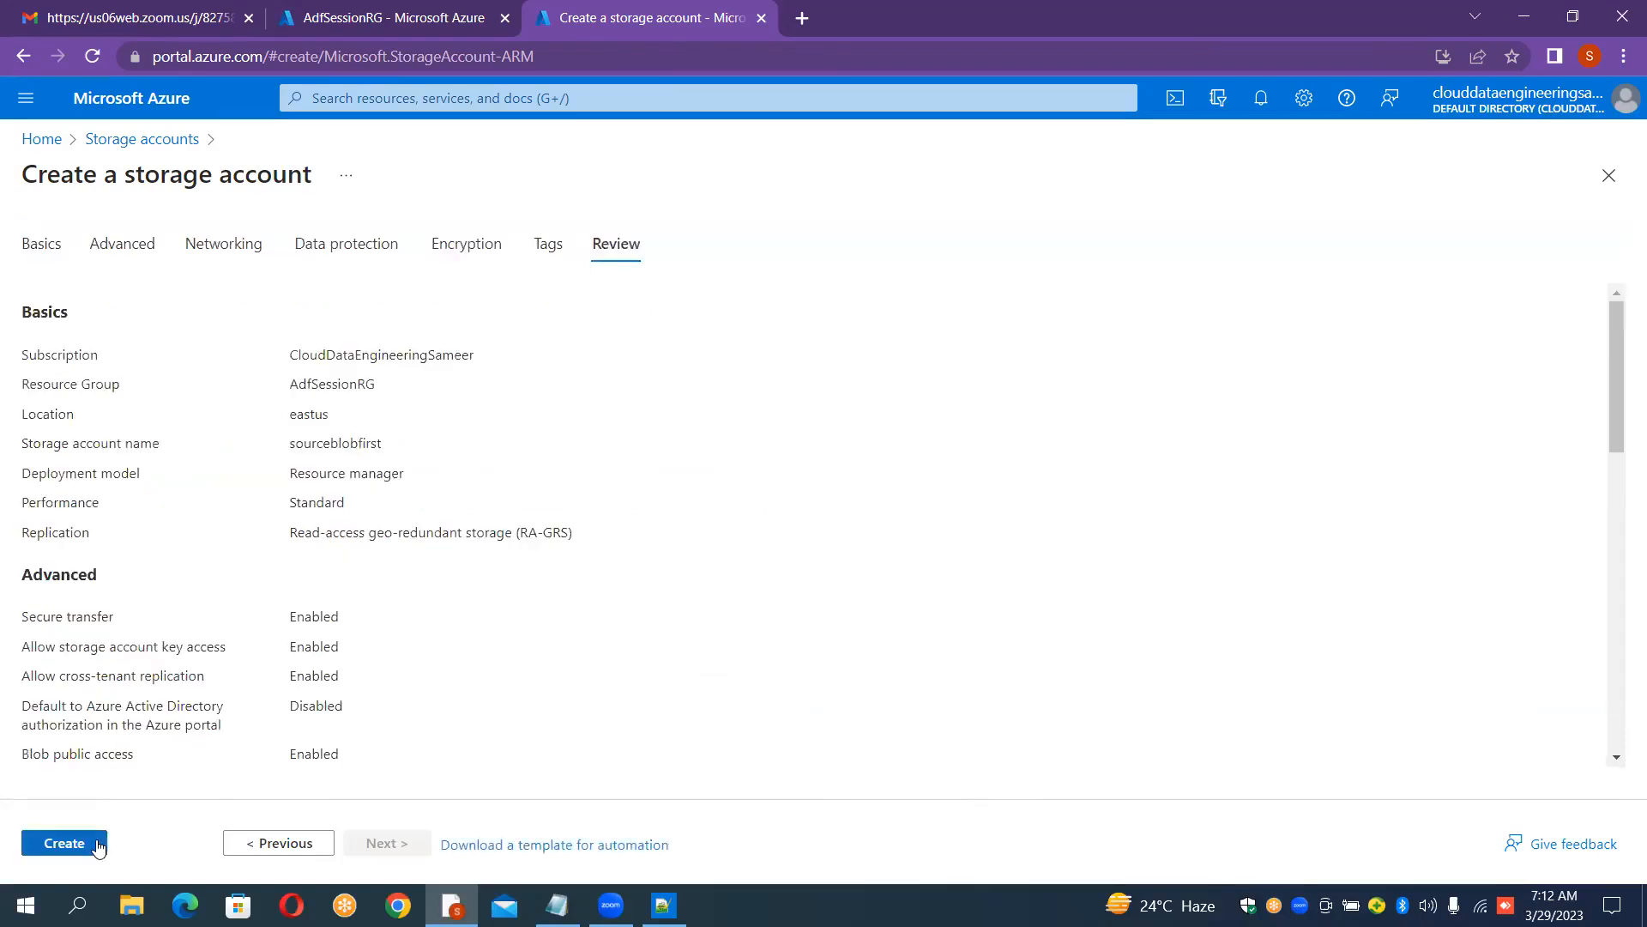
{"action": "left_click", "coordinate": [97, 843]}
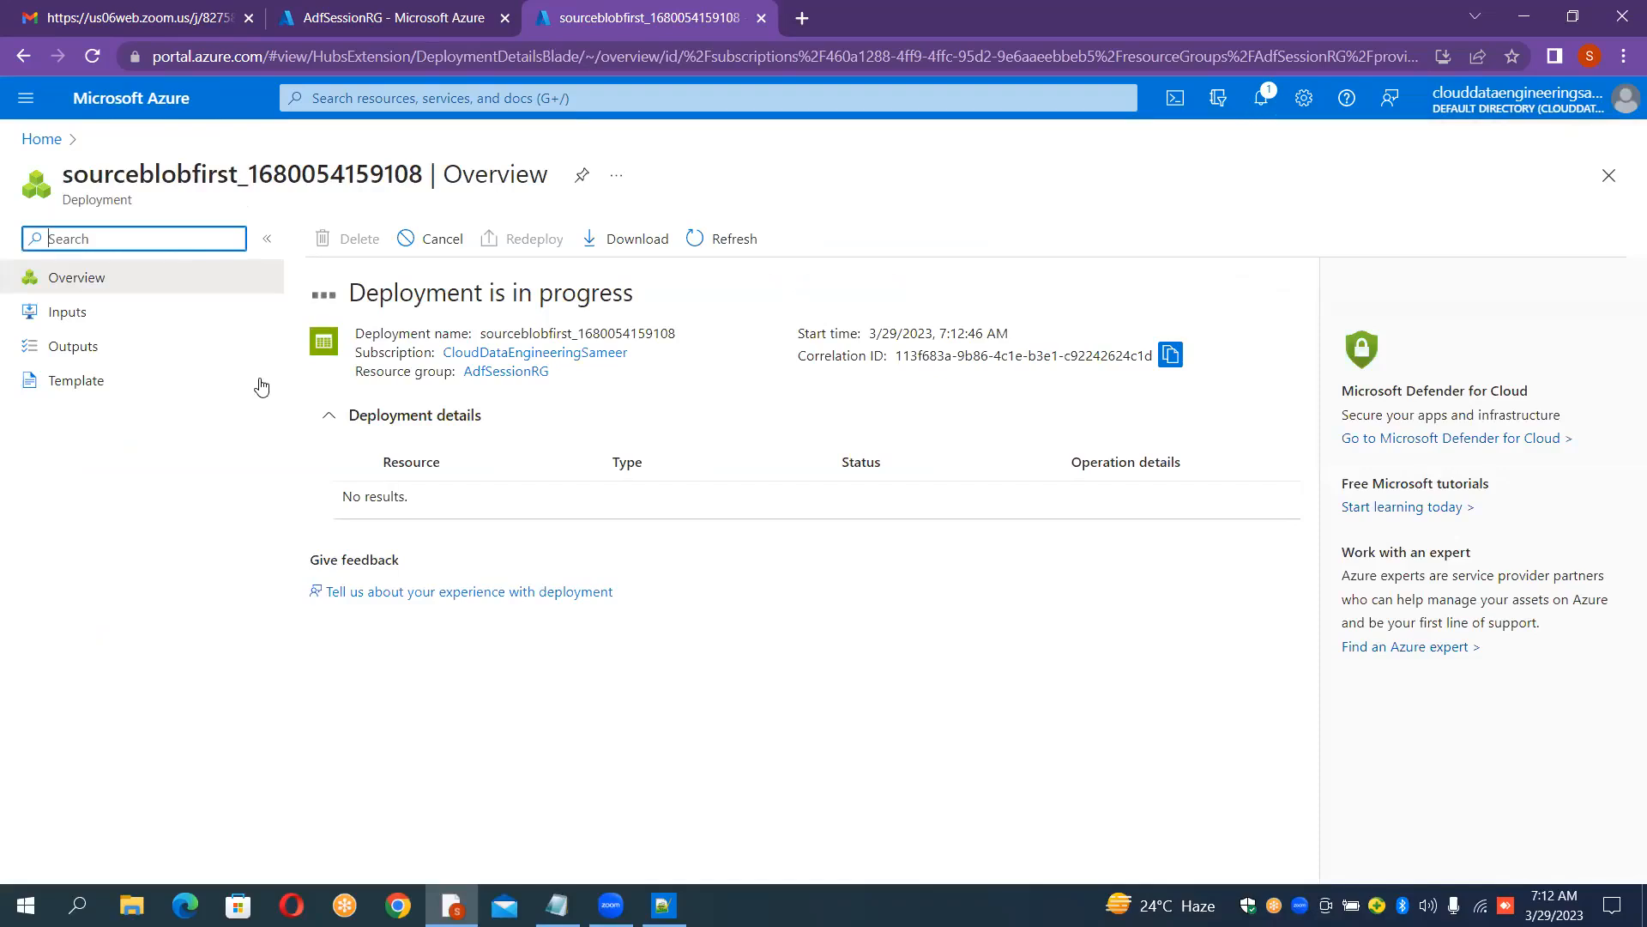
Step: Open the Azure portal home in a new tab and go to the deployed sourceblobfirst storage account
{"action": "left_click", "coordinate": [802, 19]}
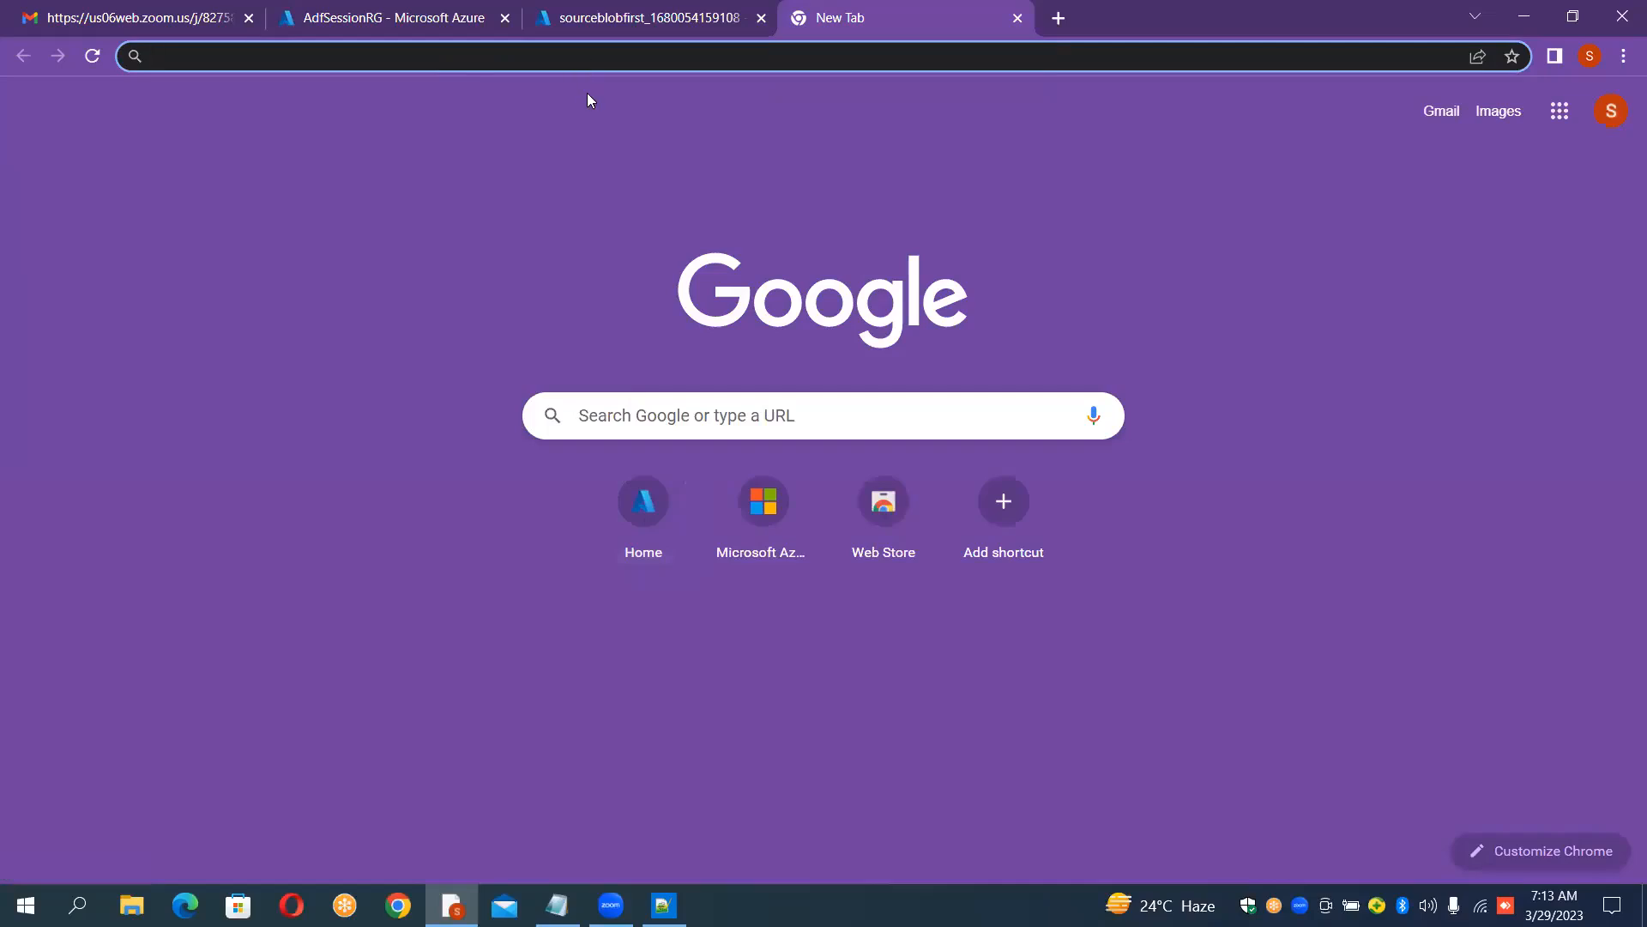
{"action": "left_click", "coordinate": [650, 518]}
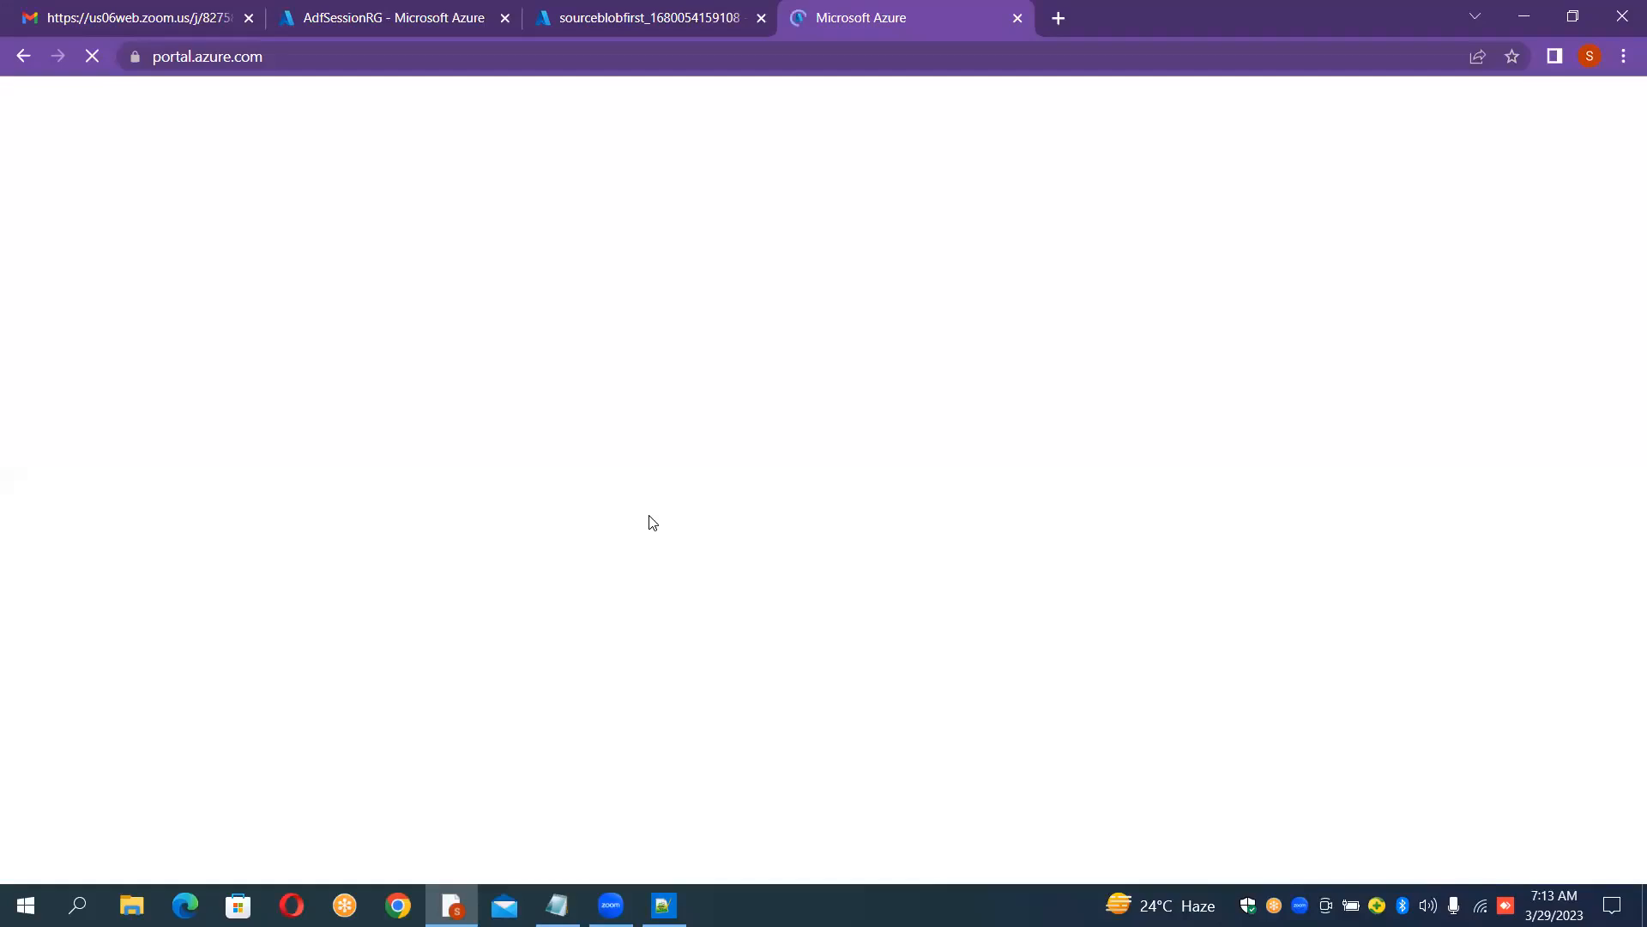
{"action": "left_click", "coordinate": [686, 7]}
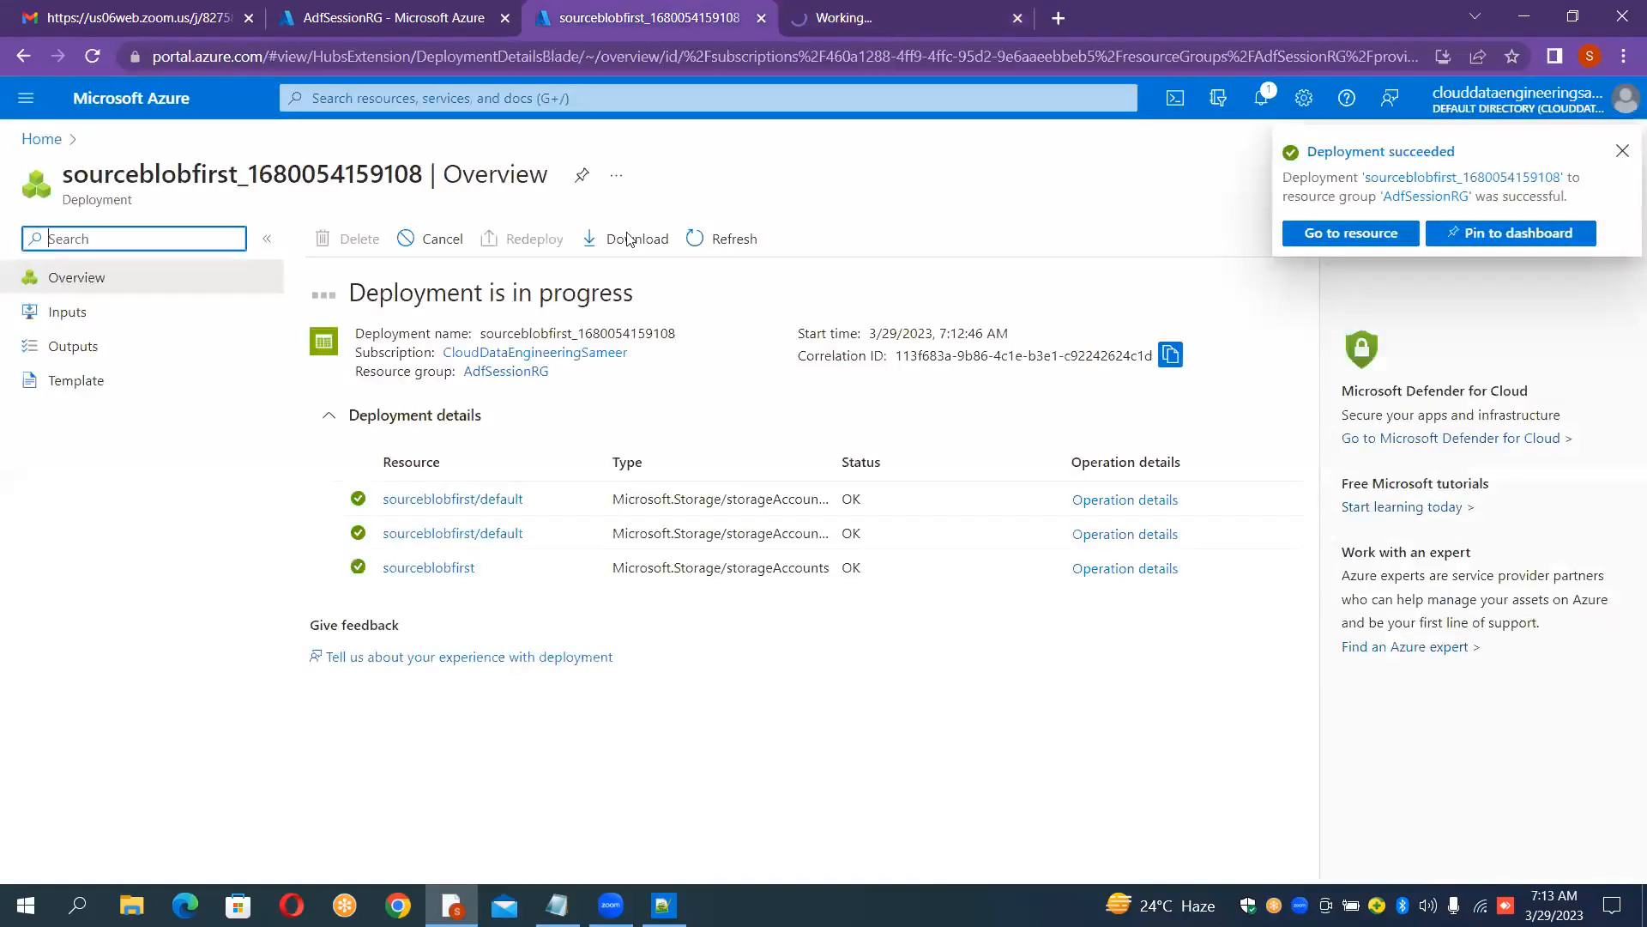
{"action": "left_click", "coordinate": [401, 502]}
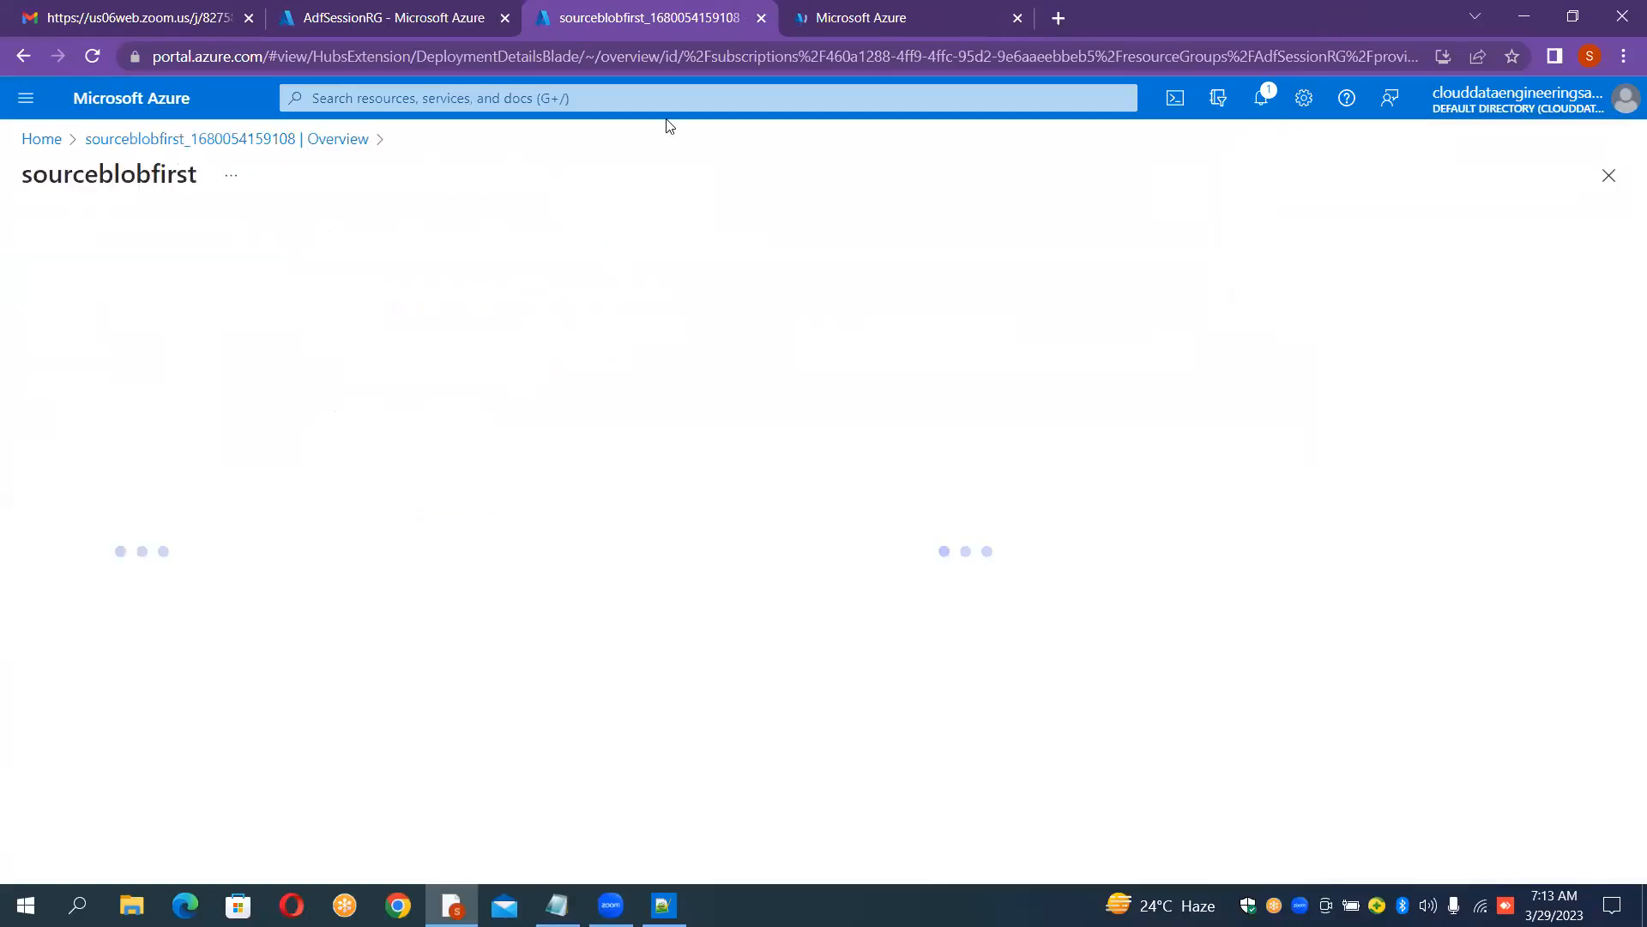
Step: Create a second storage account named sinkblobfirst in resource group AdfSessionRG, region East US
{"action": "left_click", "coordinate": [819, 10]}
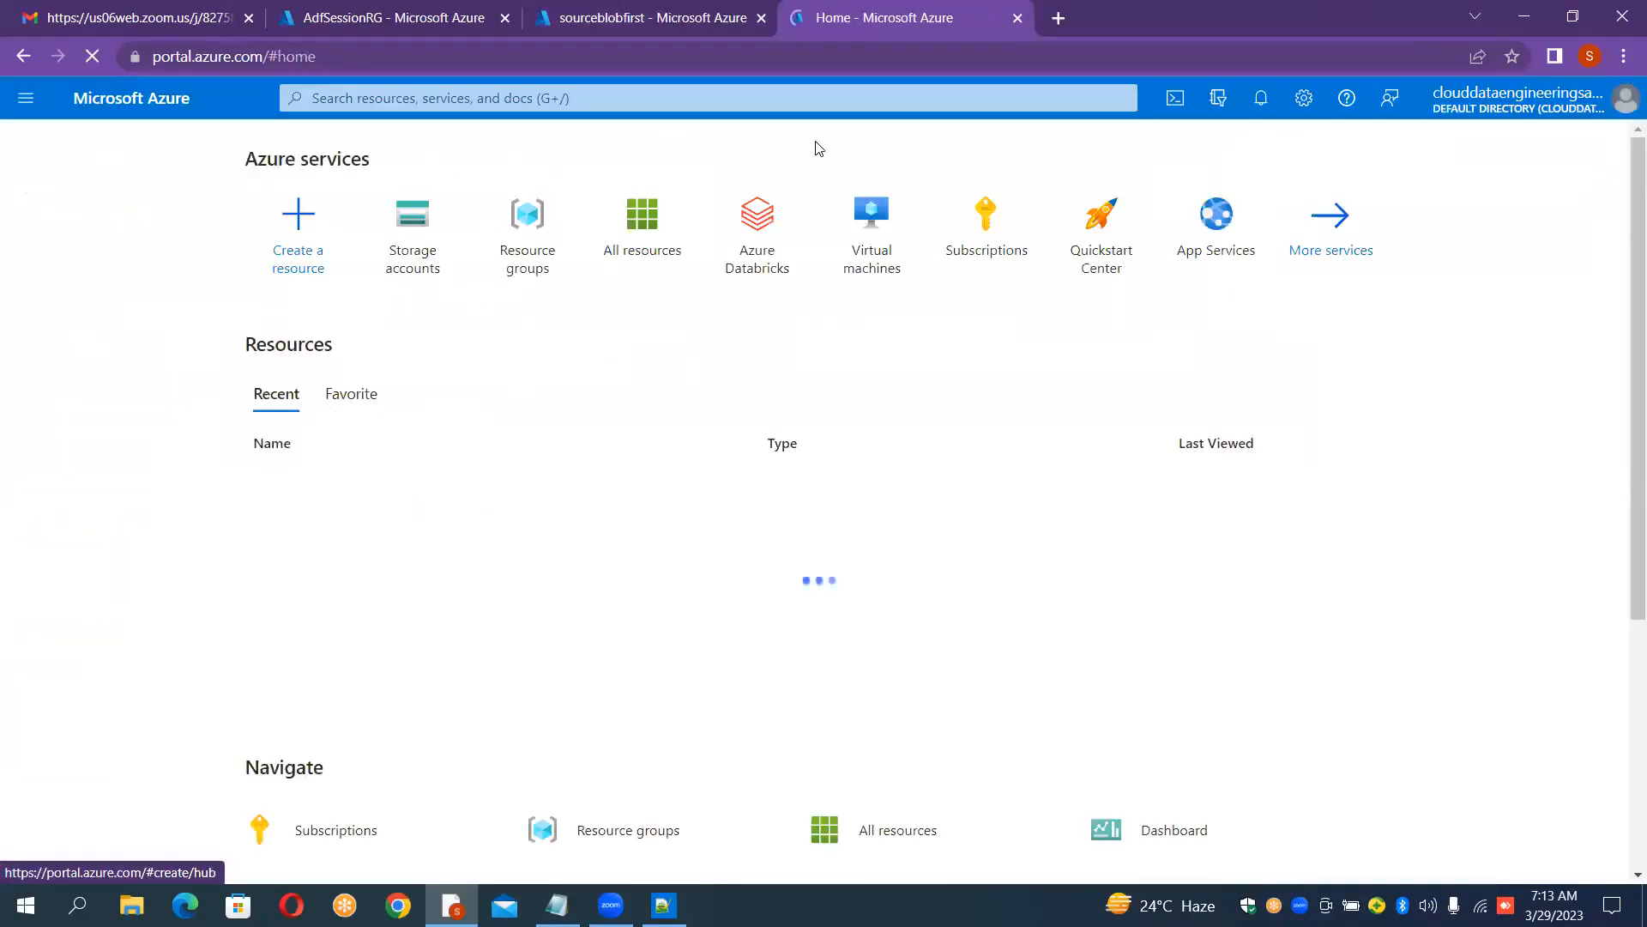
{"action": "left_click", "coordinate": [415, 230]}
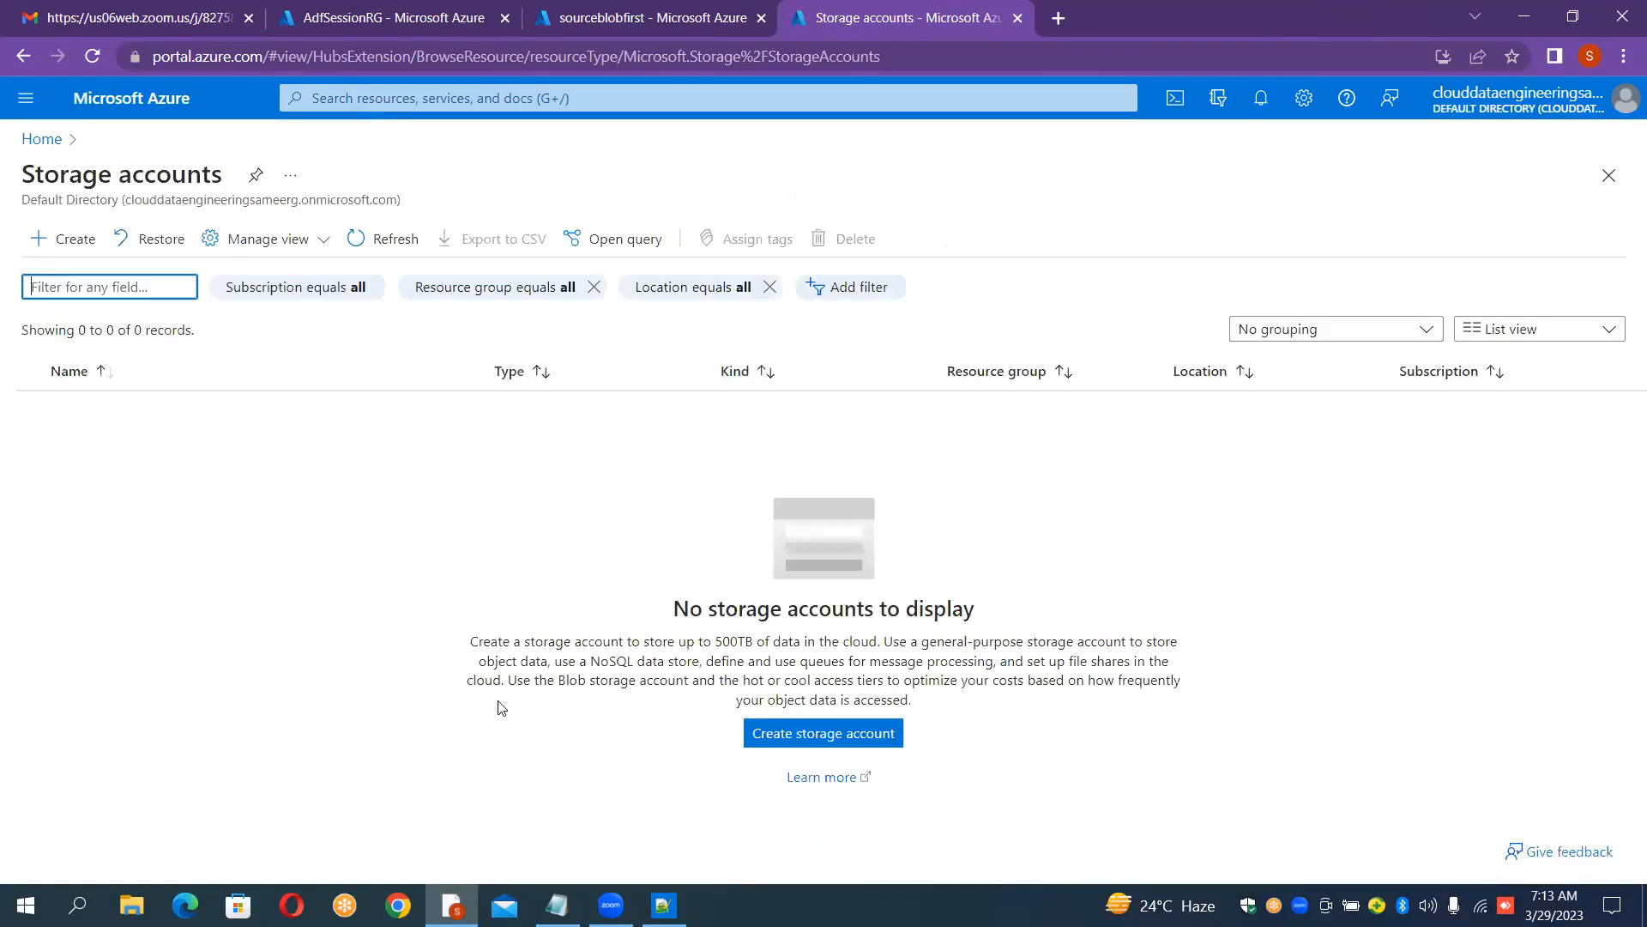
{"action": "left_click", "coordinate": [66, 241]}
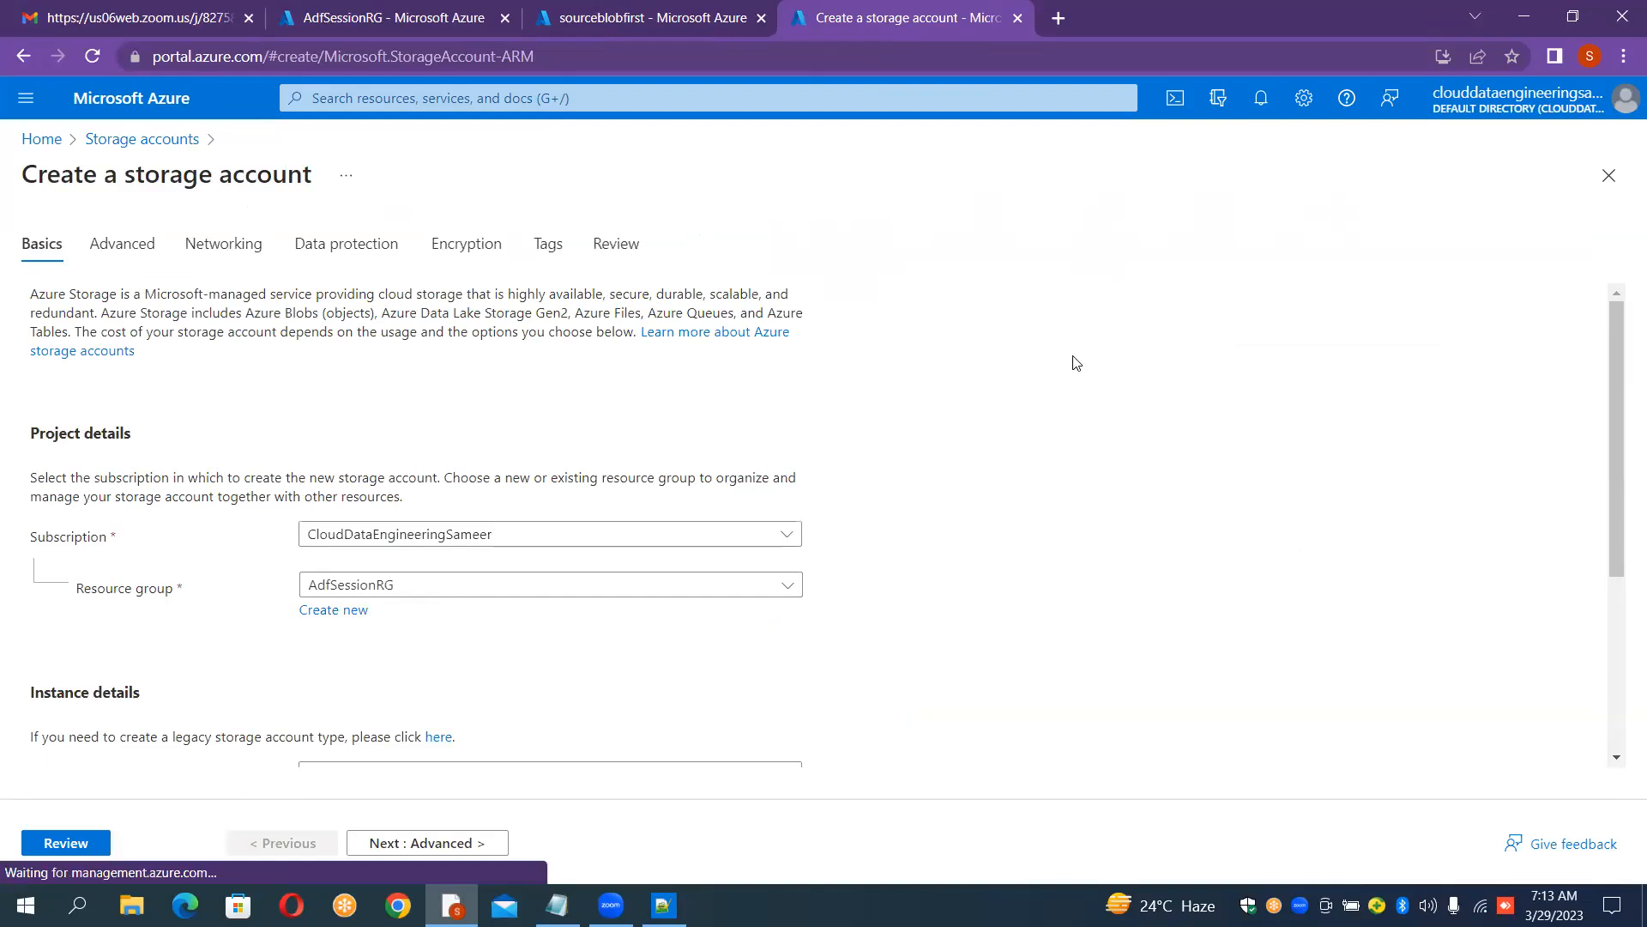
{"action": "scroll", "coordinate": [1076, 363], "scroll_direction": "down", "scroll_amount": 3}
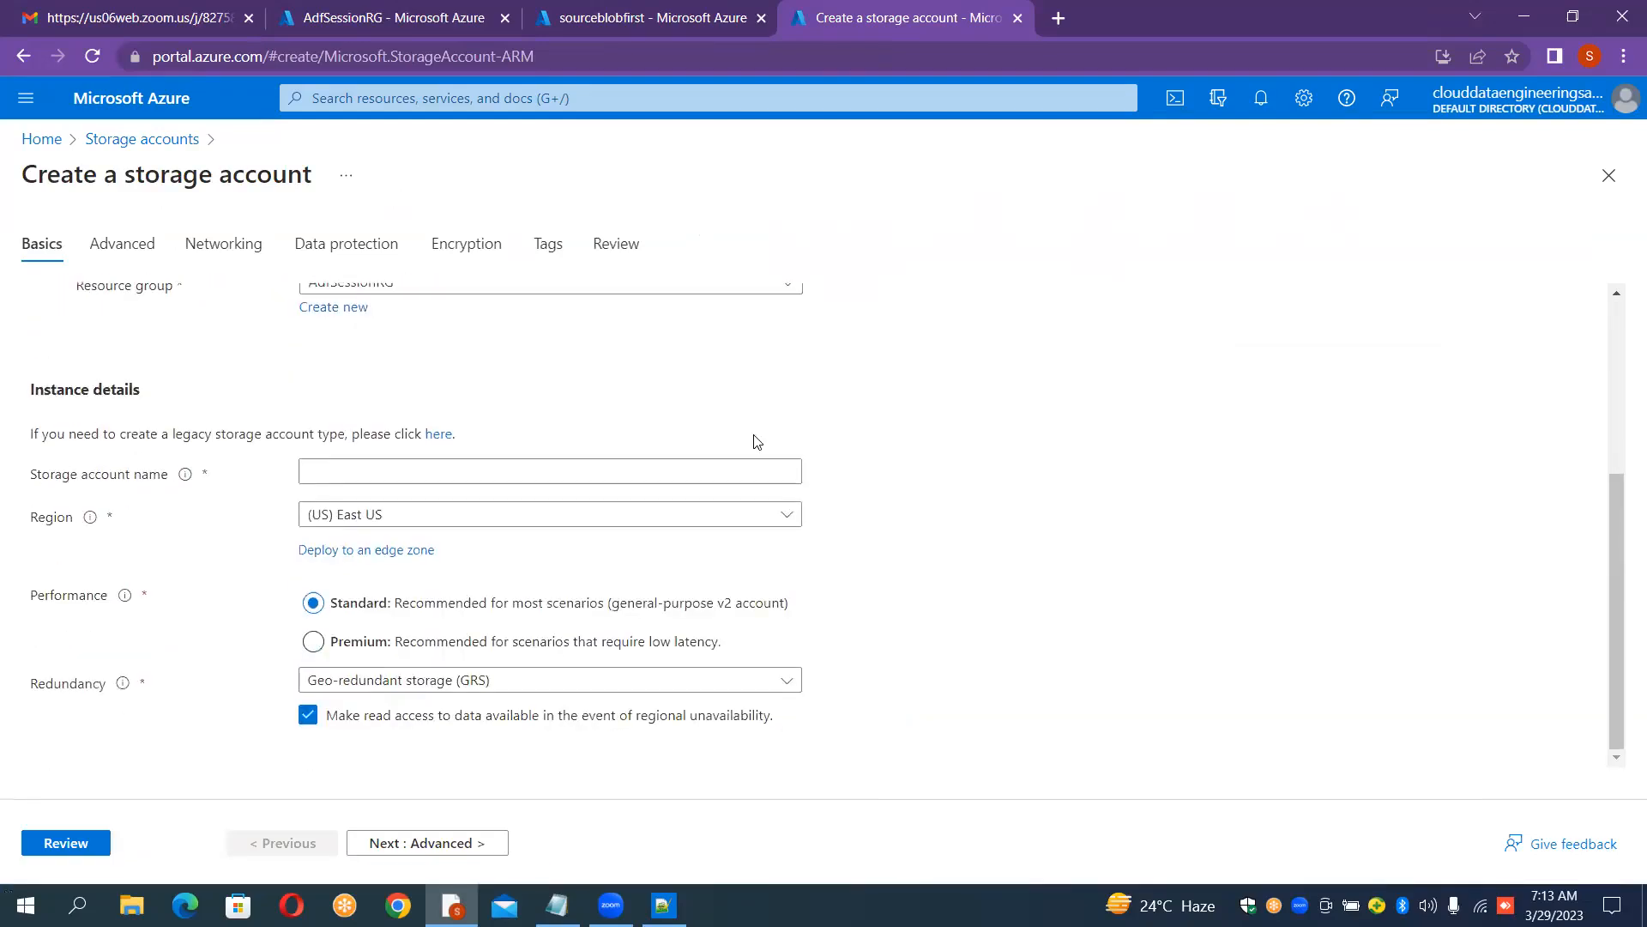
{"action": "left_click", "coordinate": [448, 477]}
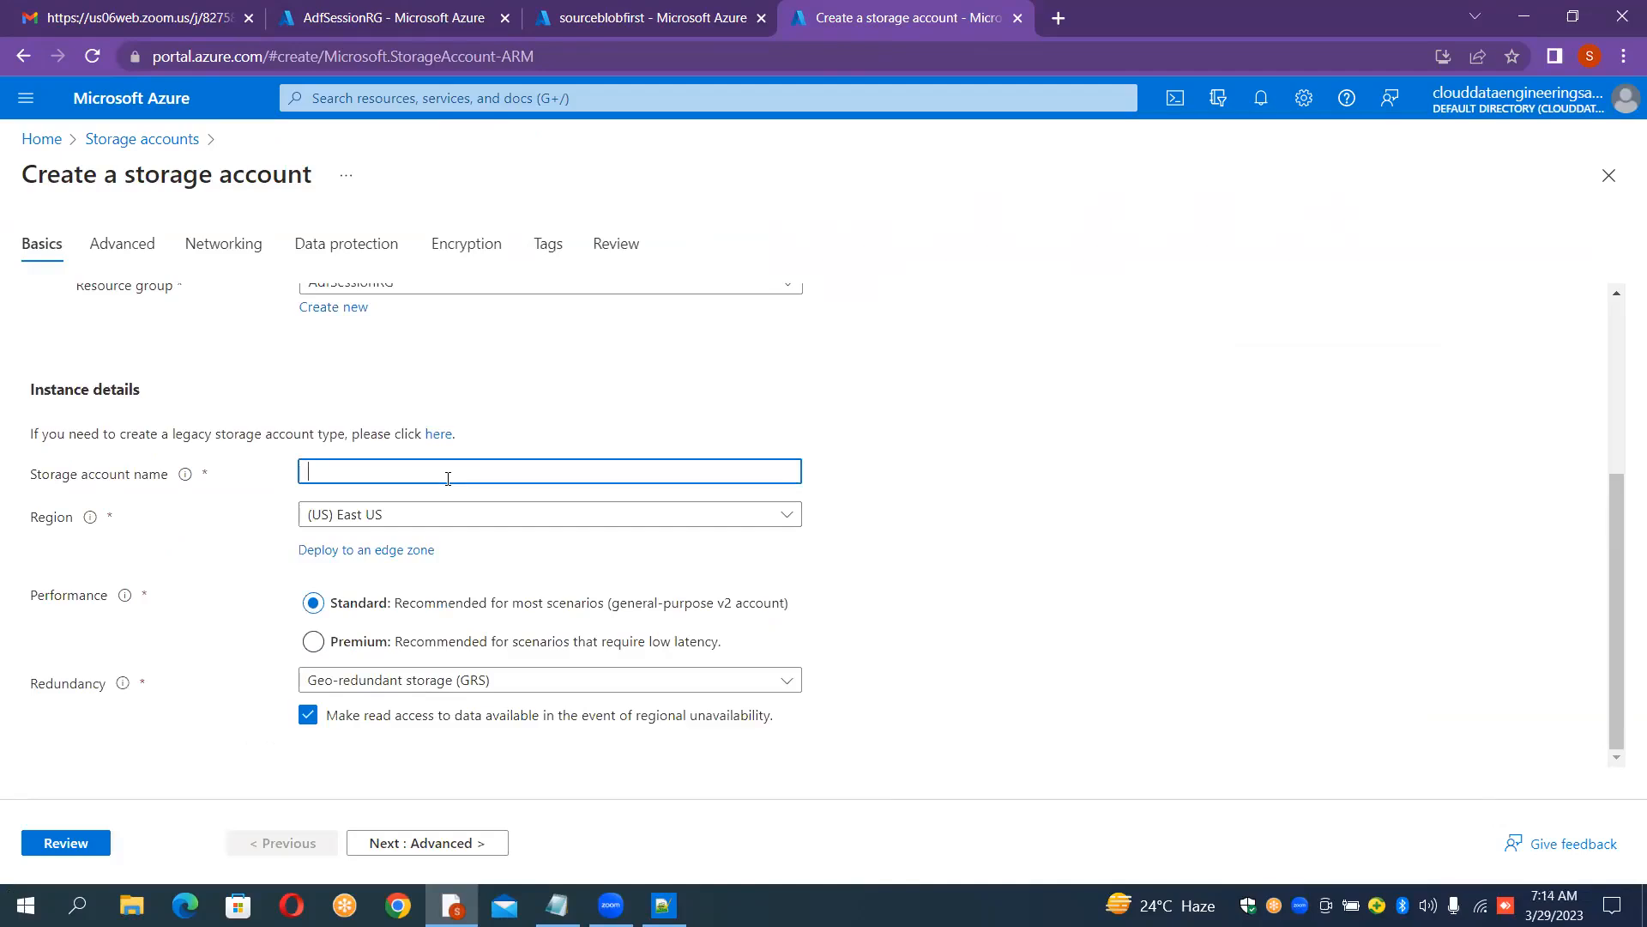
{"action": "type", "text": "S"}
{"action": "key", "text": "BackSpace"}
{"action": "type", "text": "sinkblobfirst"}
{"action": "left_click", "coordinate": [963, 434]}
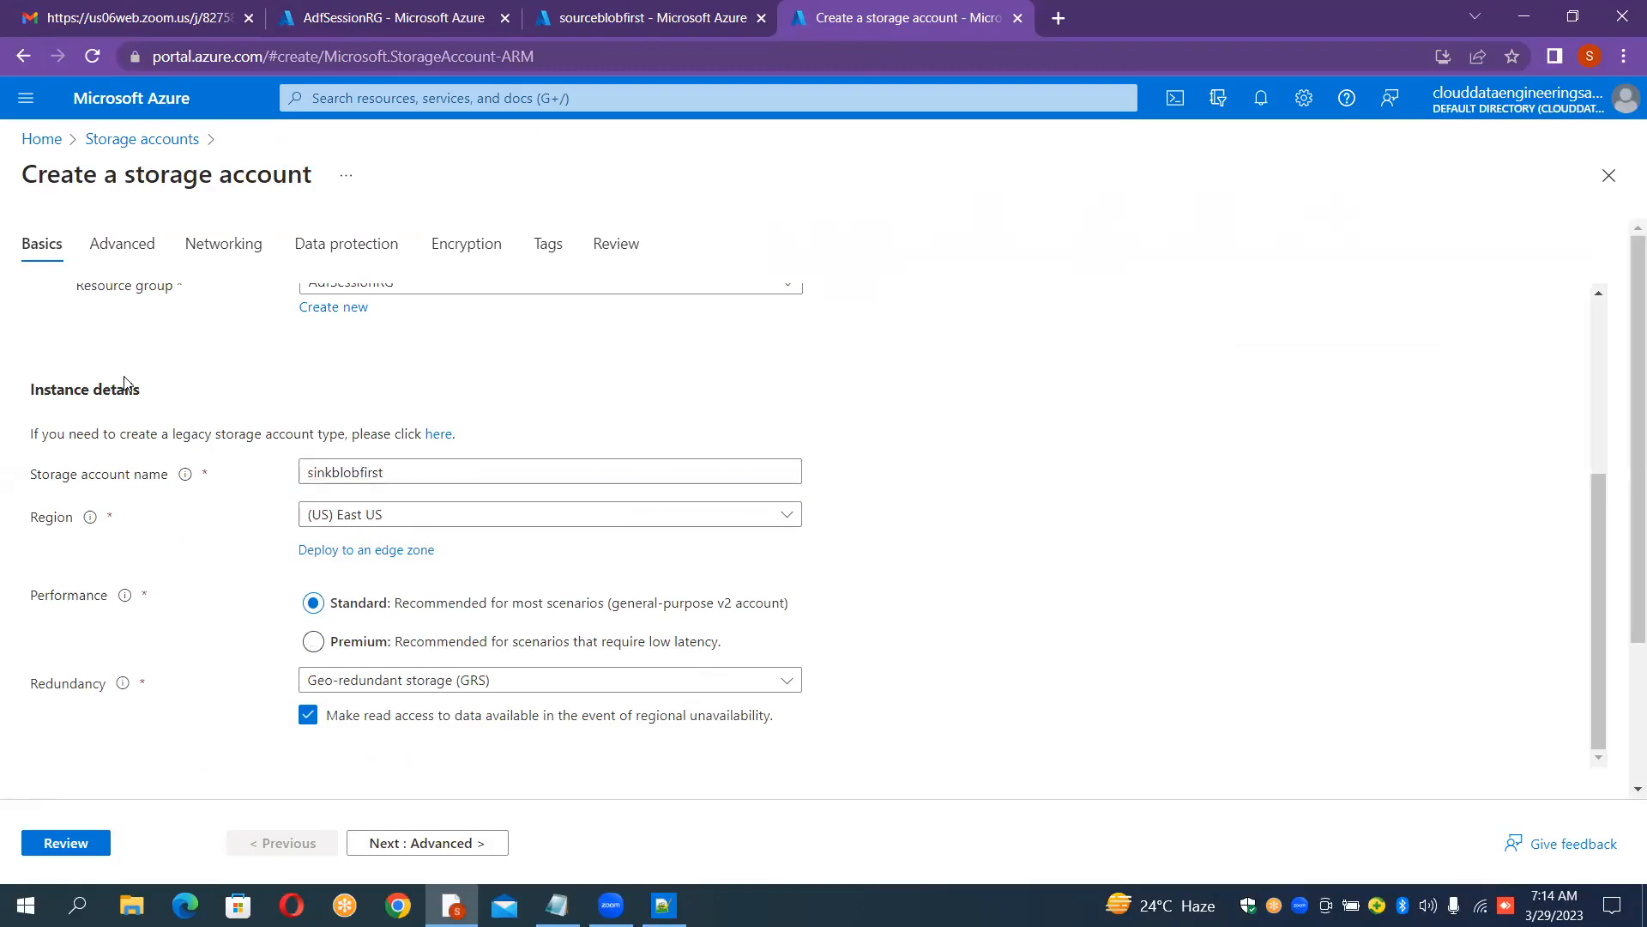
{"action": "left_click", "coordinate": [83, 845]}
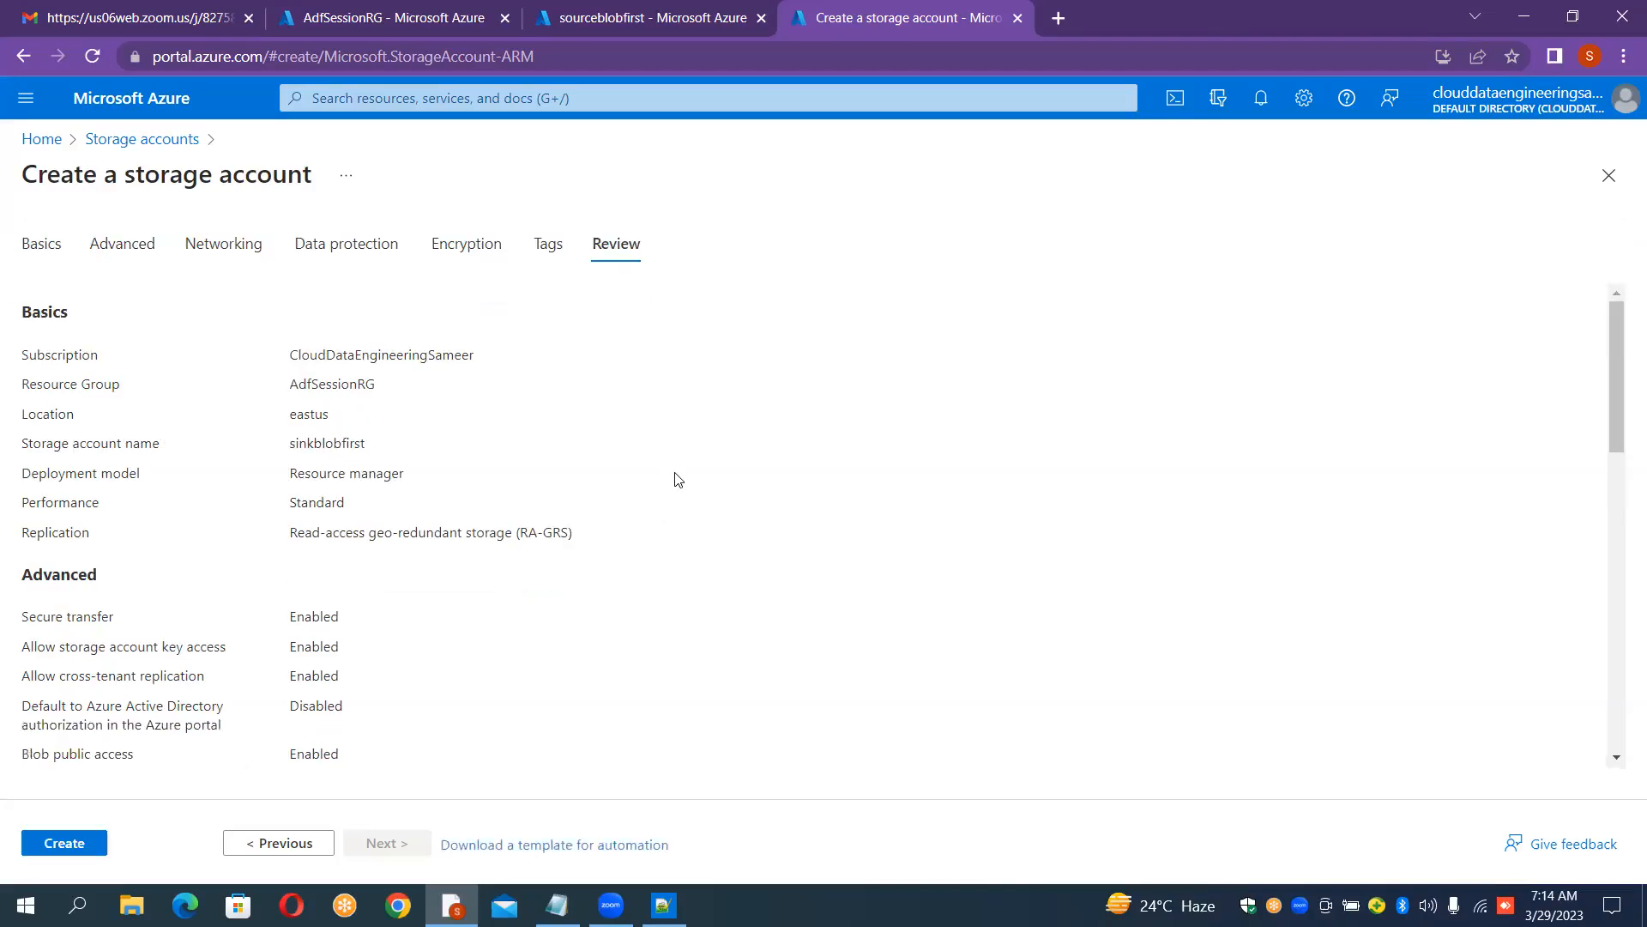
{"action": "left_click", "coordinate": [75, 844]}
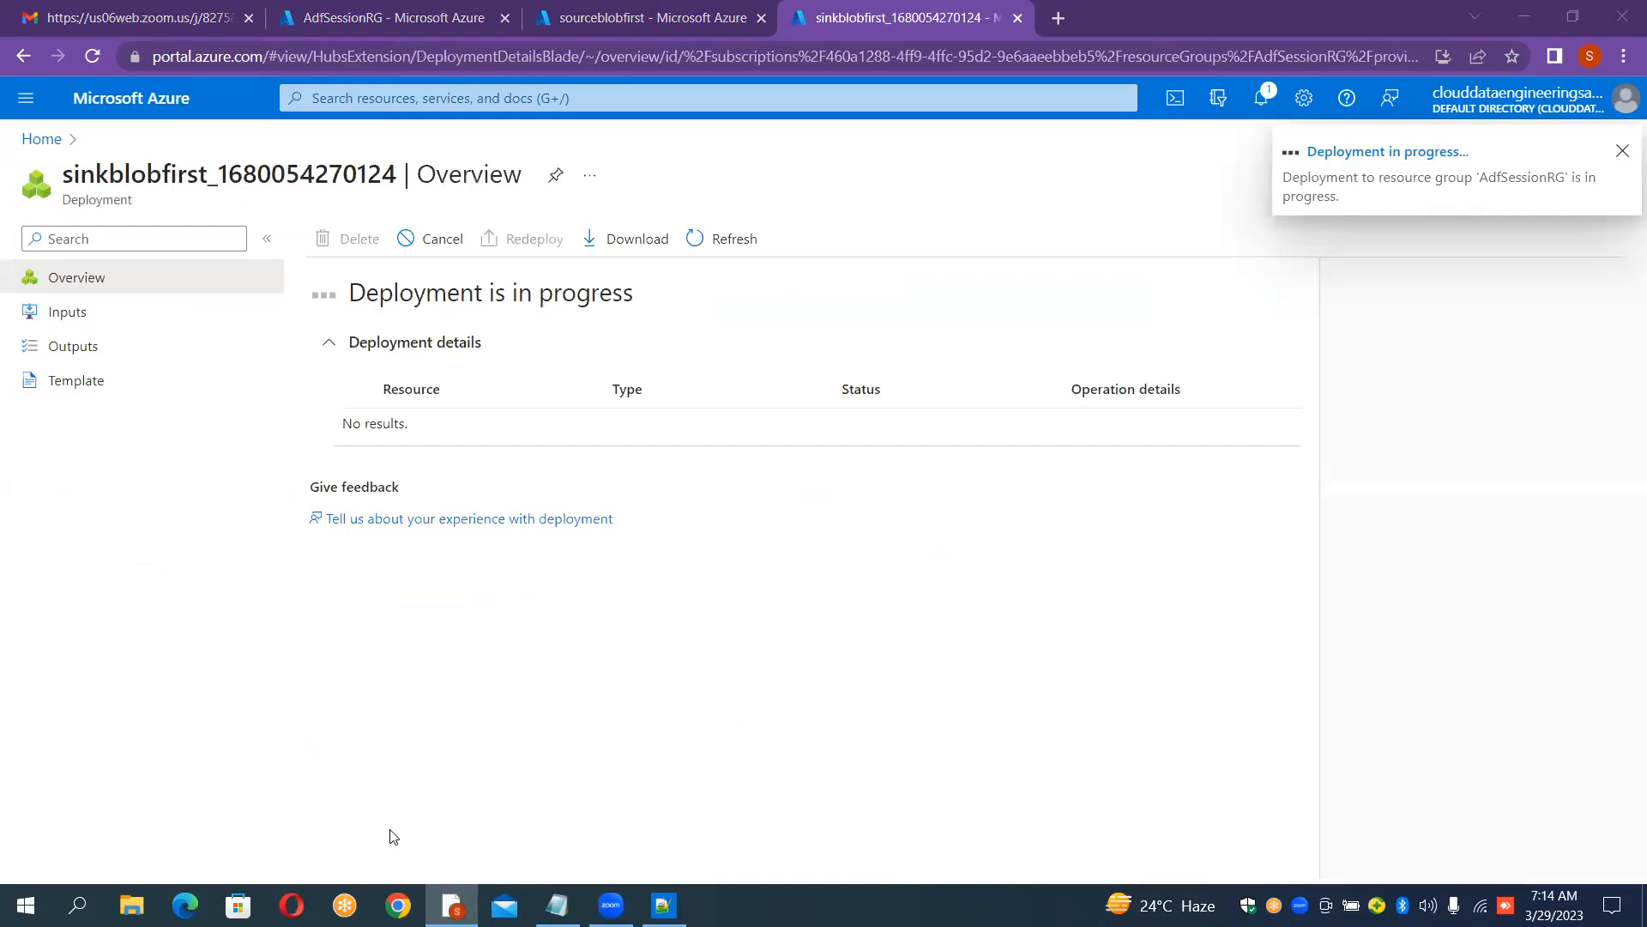
Step: Open the Containers page of the sourceblobfirst storage account
{"action": "left_click", "coordinate": [624, 14]}
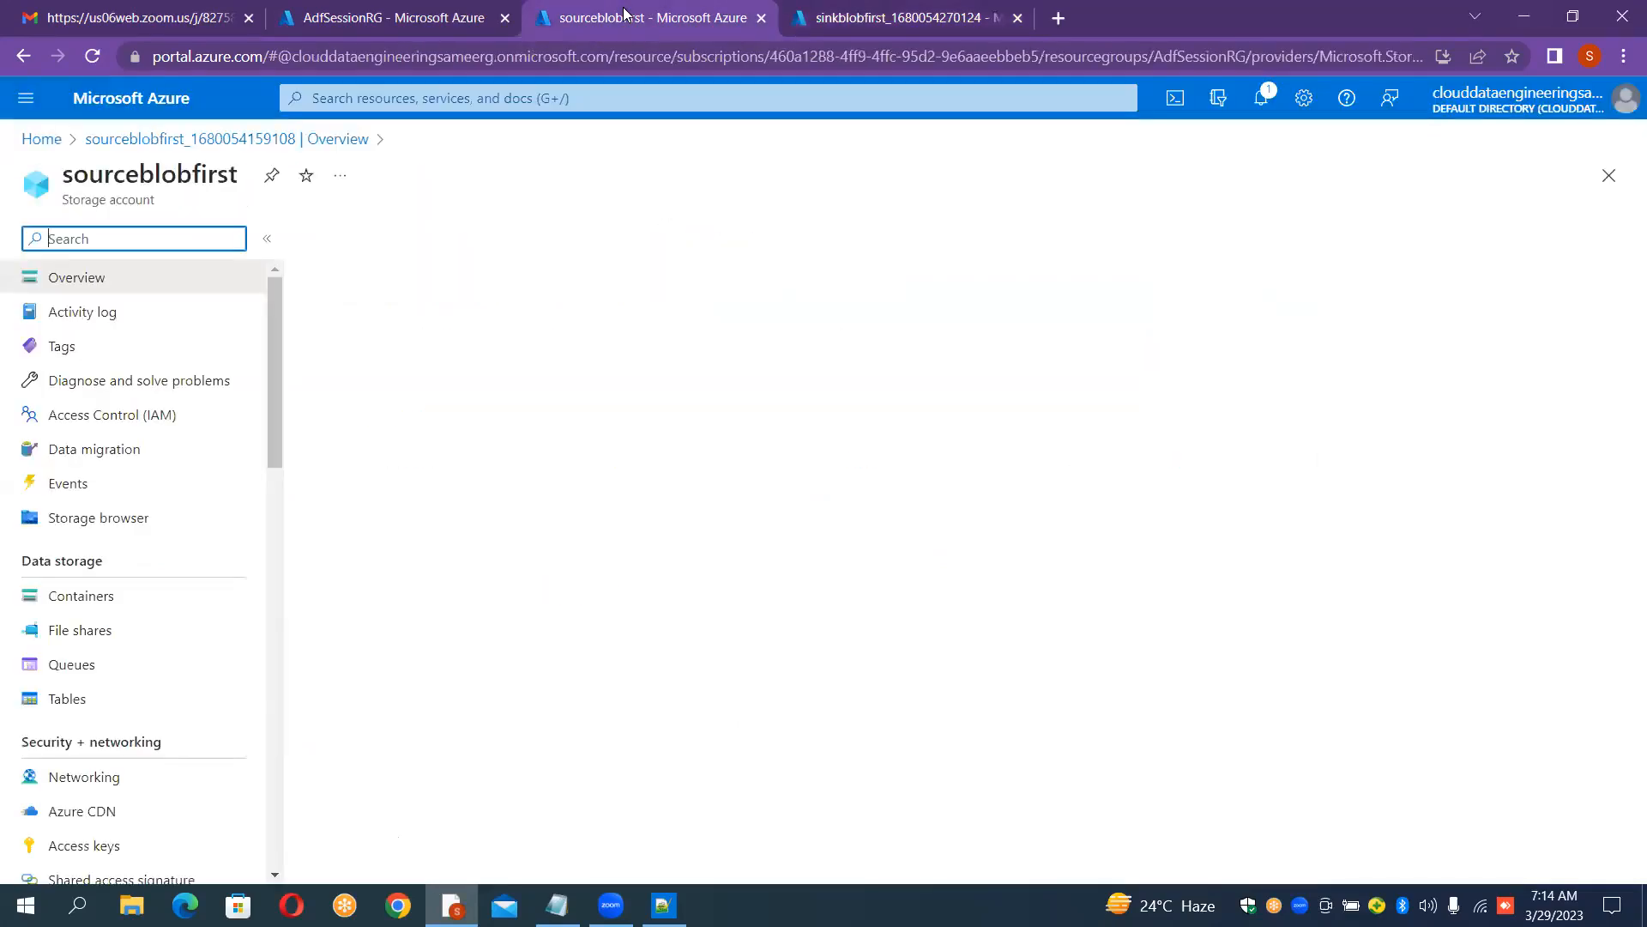
{"action": "left_click_drag", "start_coordinate": [639, 7], "coordinate": [901, 18]}
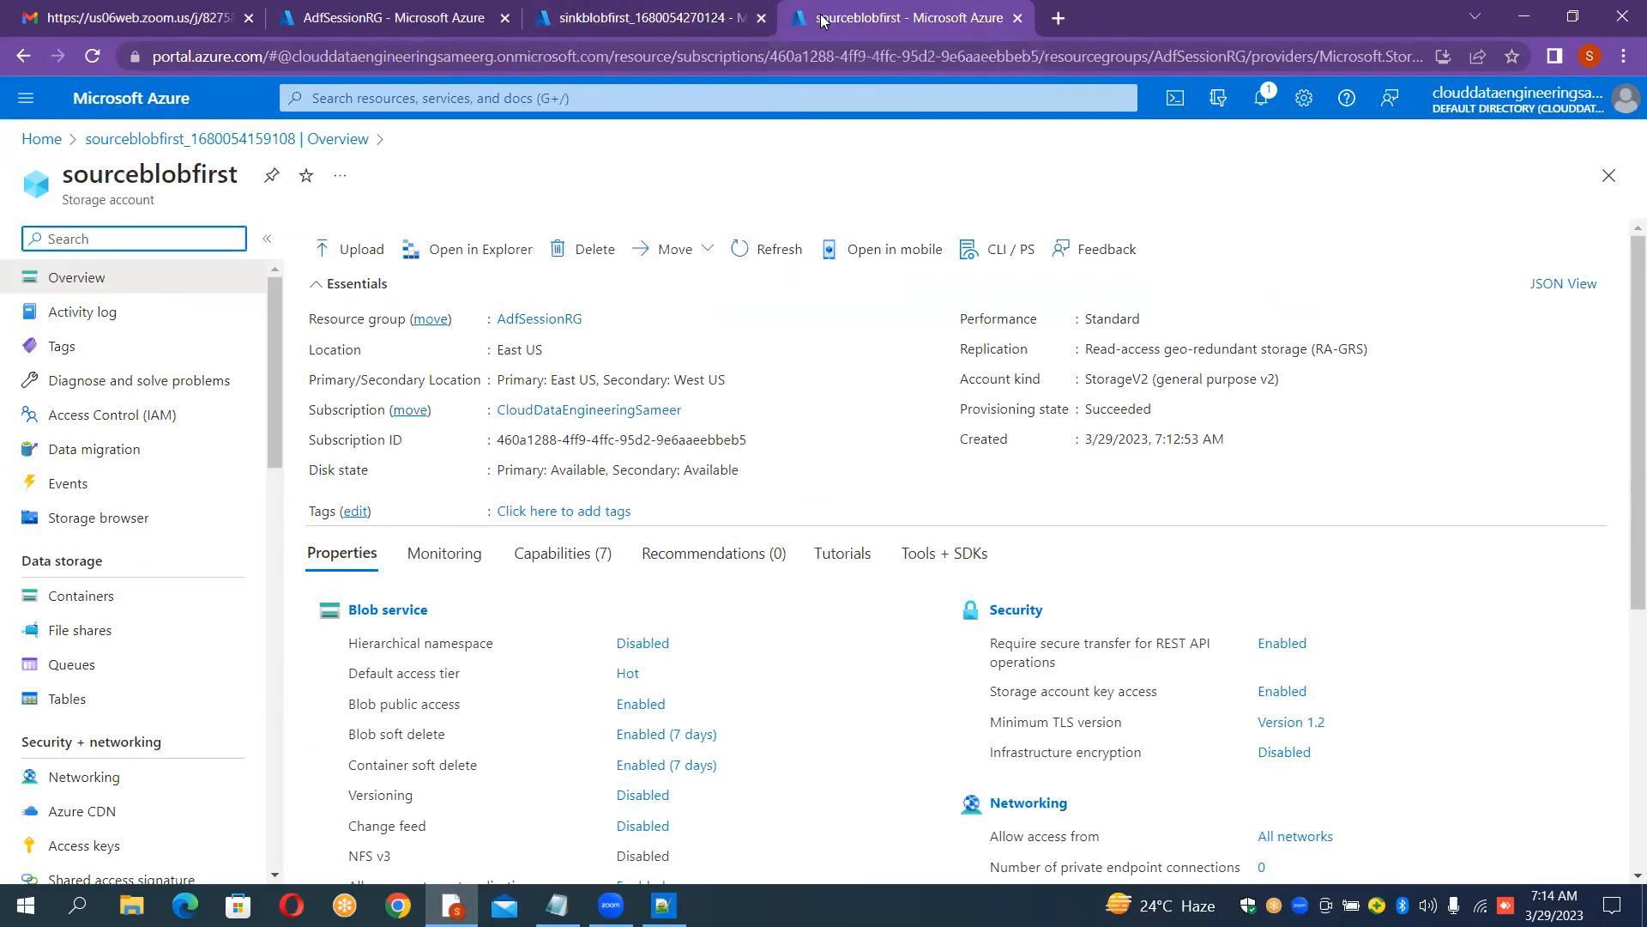
{"action": "left_click", "coordinate": [86, 605]}
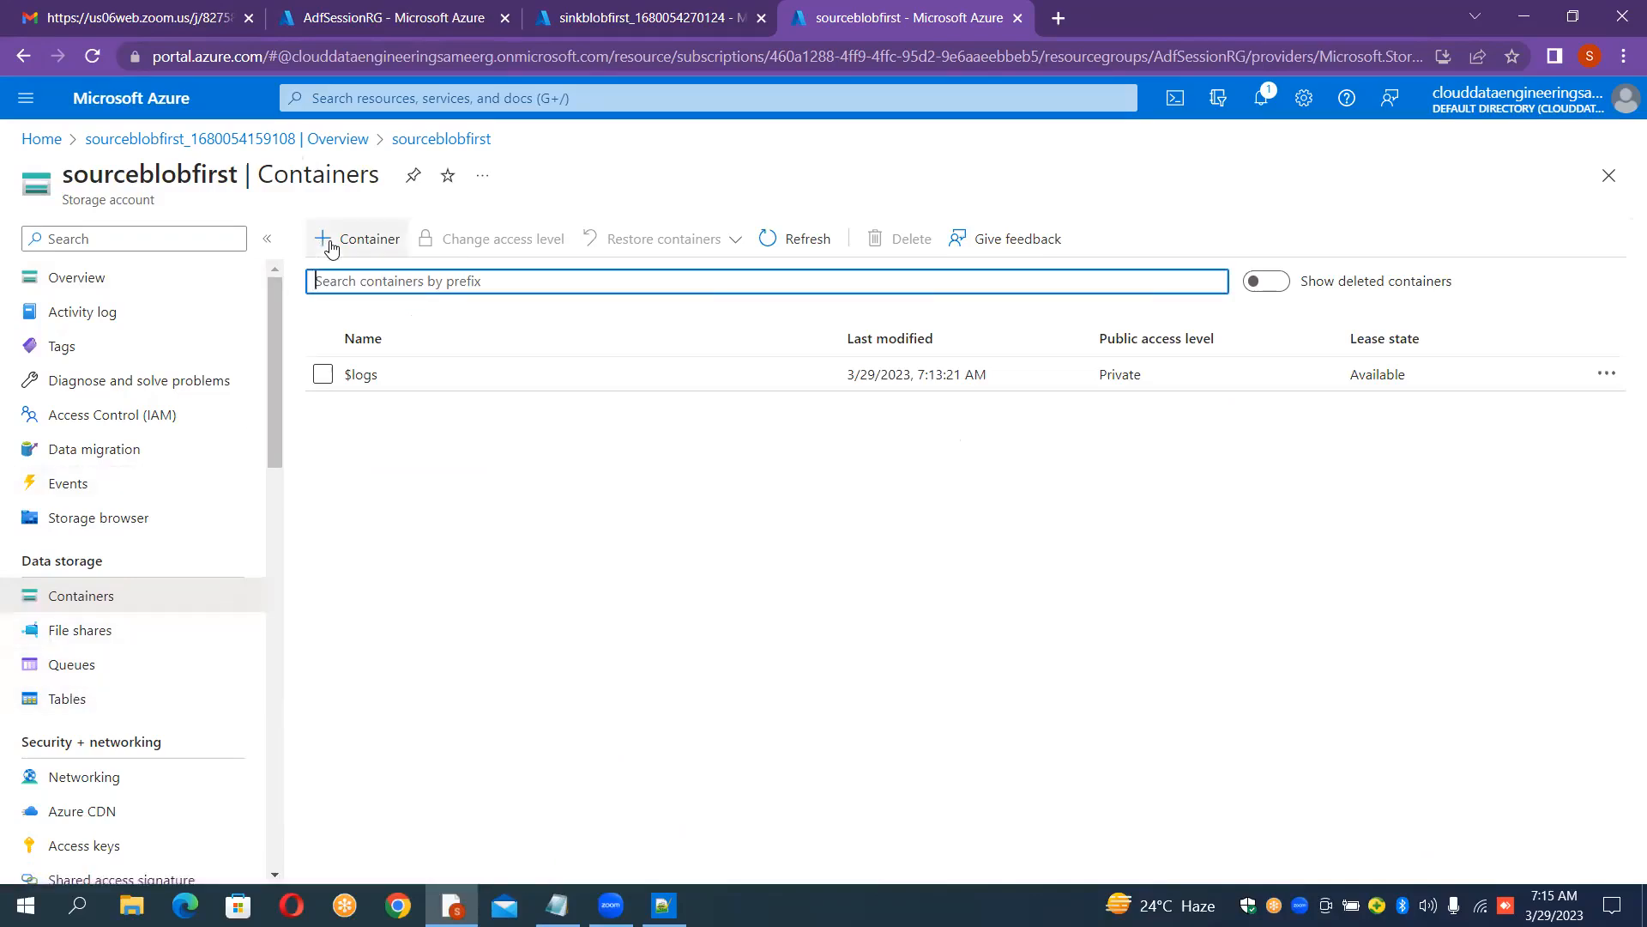
Step: Create a container named input in the sourceblobfirst storage account
{"action": "left_click", "coordinate": [383, 246]}
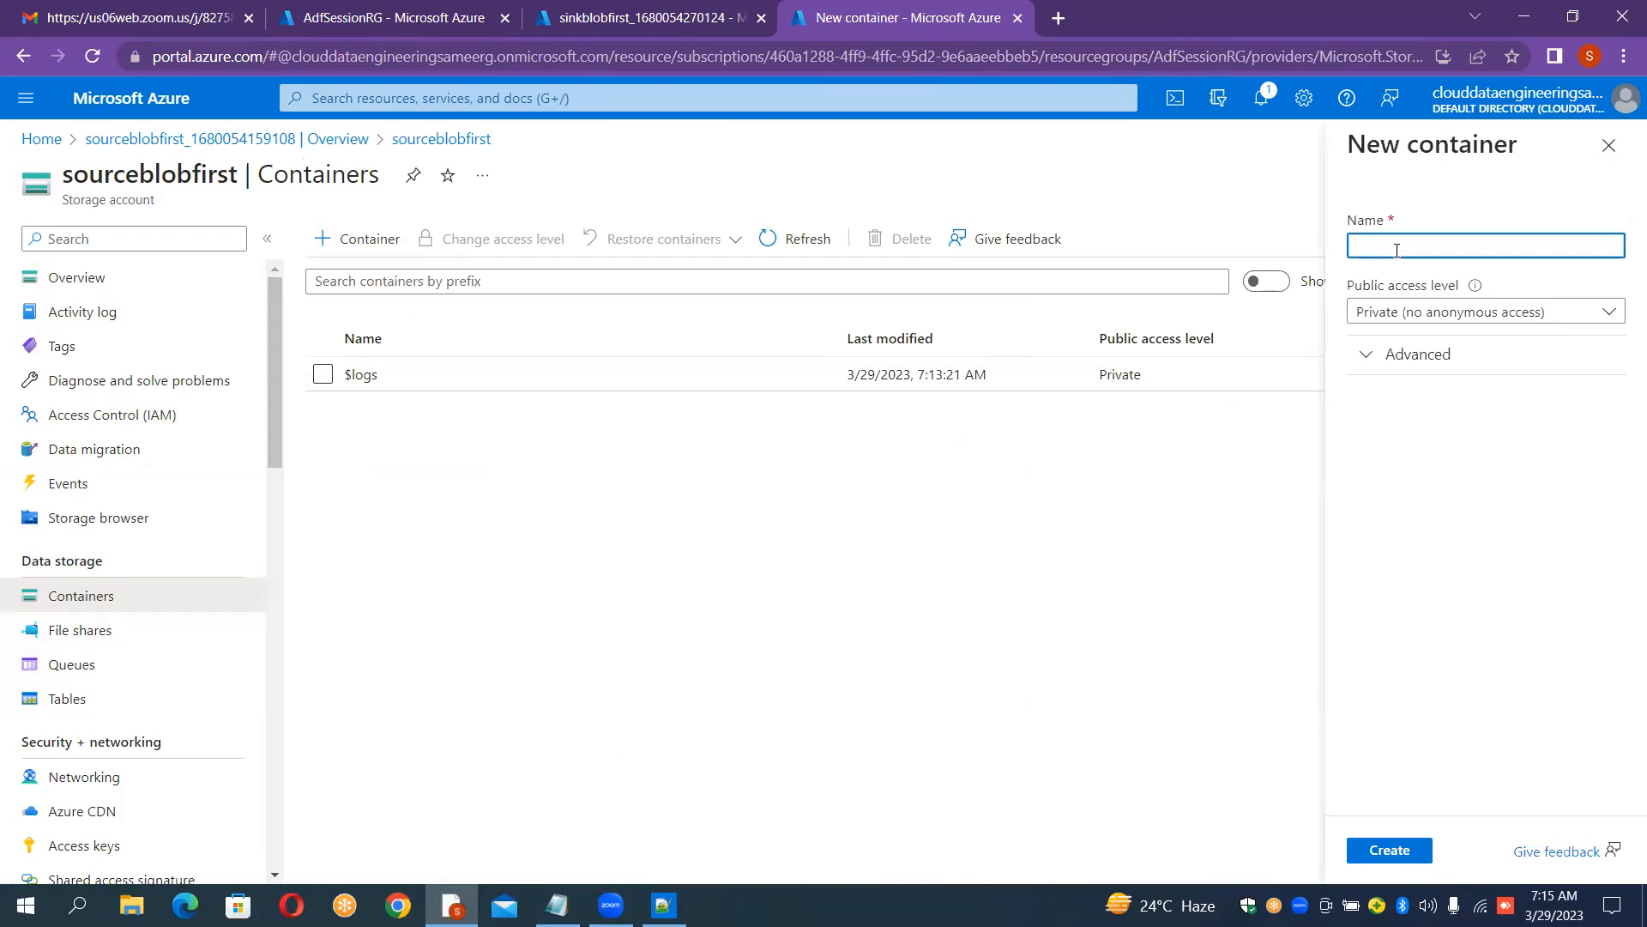
{"action": "type", "text": "input"}
{"action": "left_click", "coordinate": [1381, 854]}
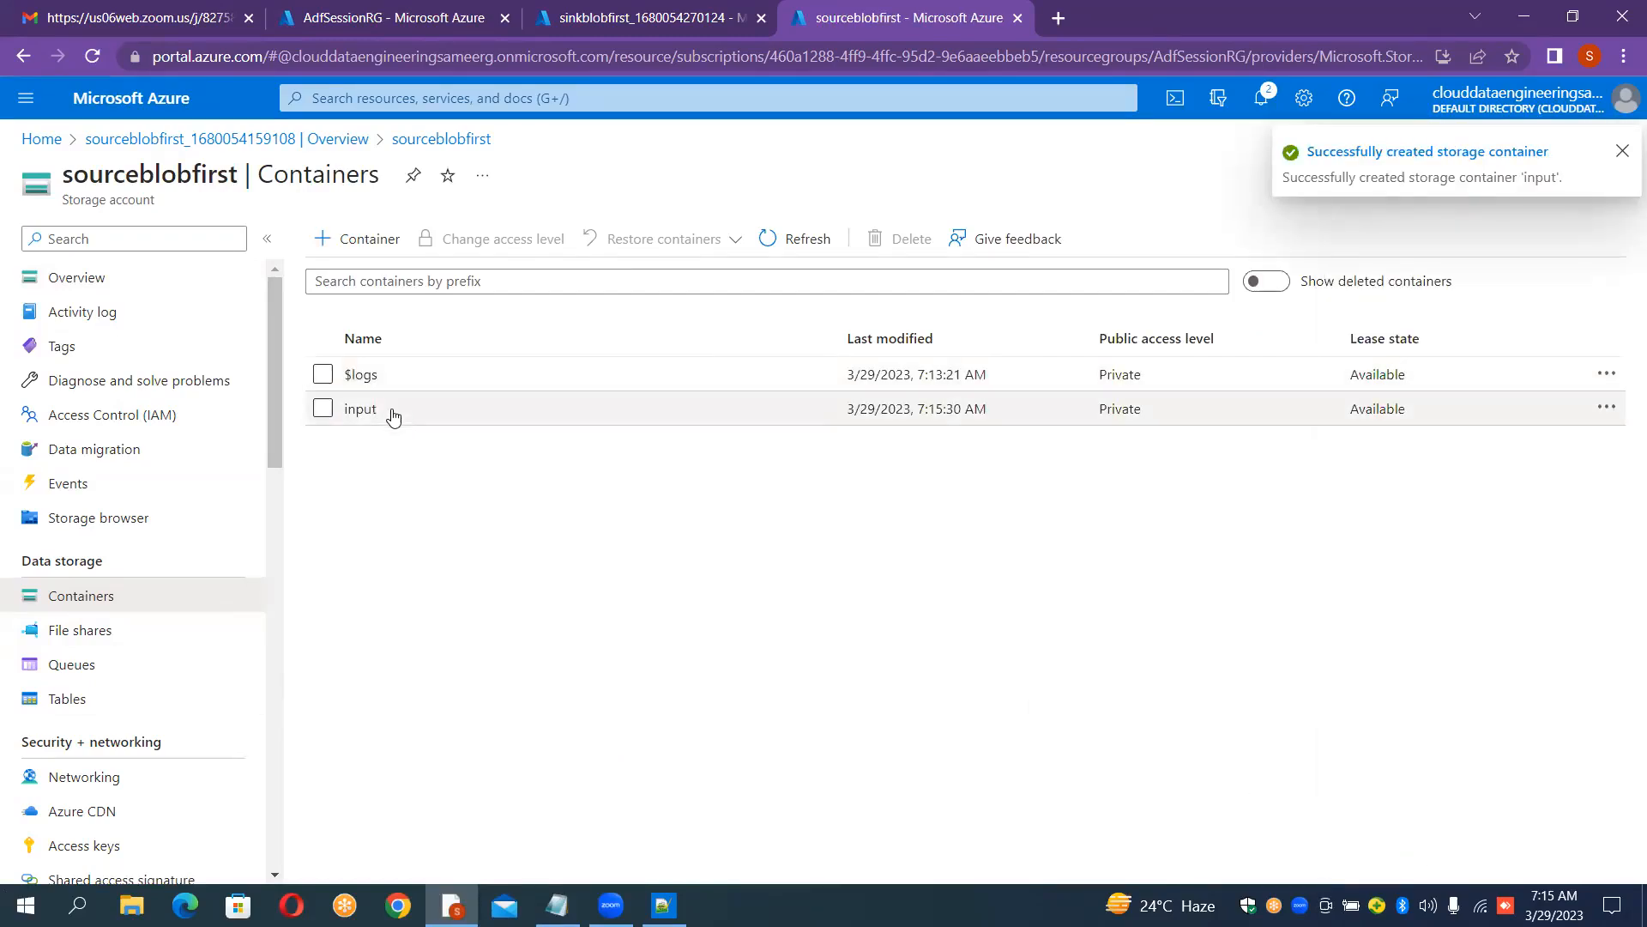
Step: Open the input container and upload the airlines.csv file from the Data_Files folder
{"action": "left_click", "coordinate": [391, 408]}
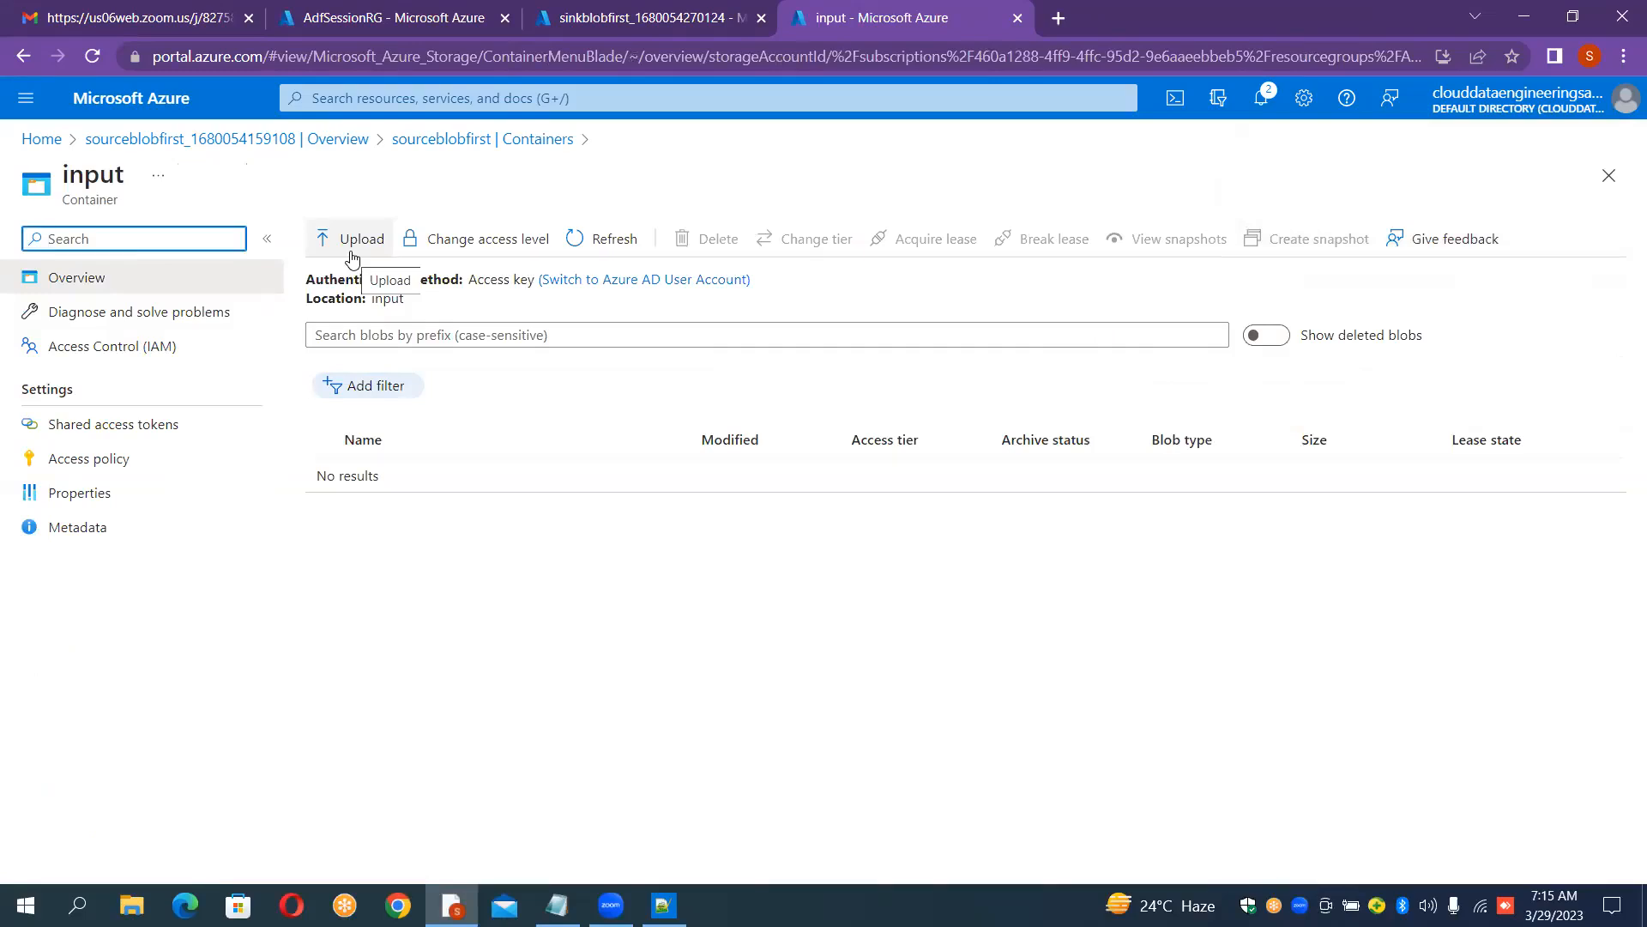
{"action": "left_click", "coordinate": [350, 257]}
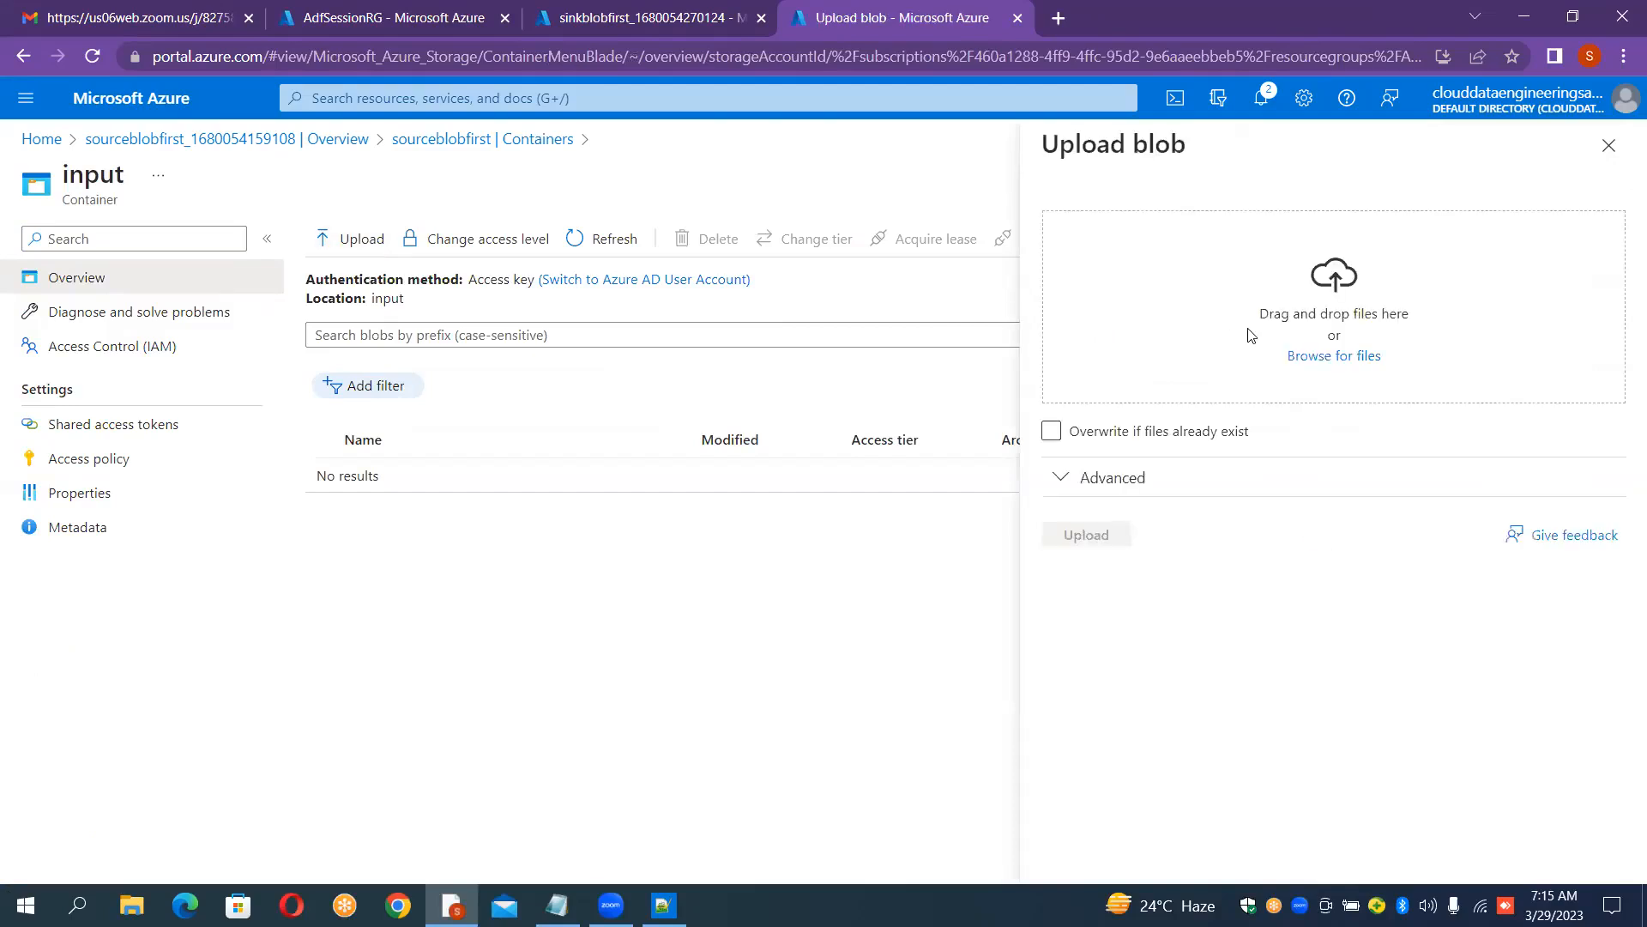
{"action": "left_click", "coordinate": [1326, 357]}
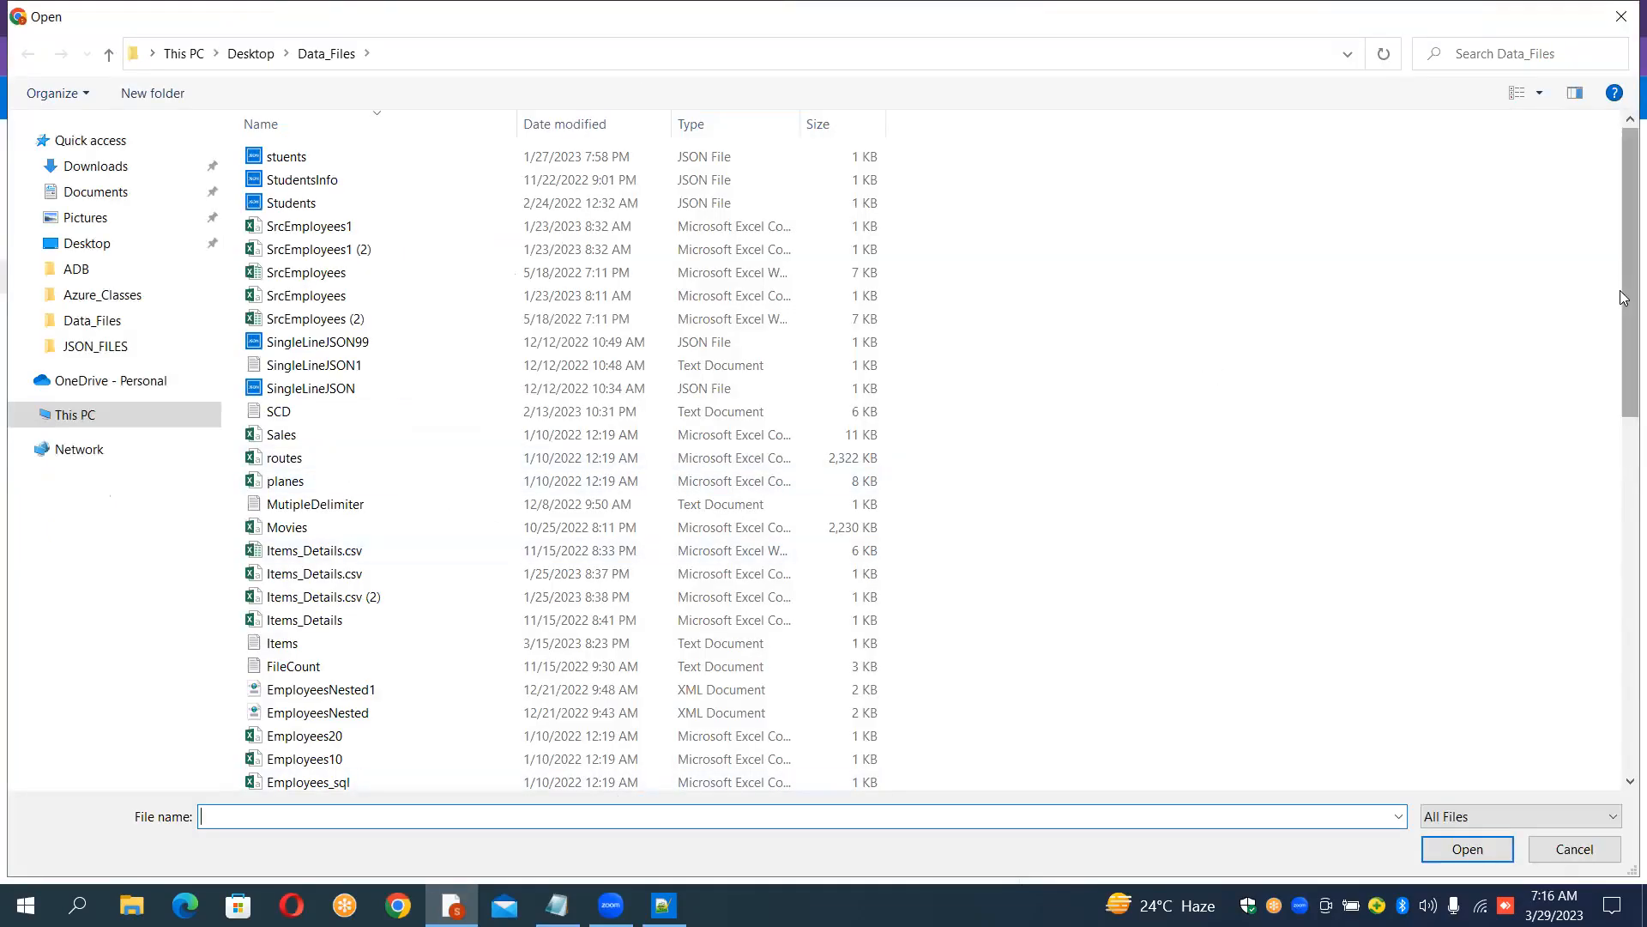
{"action": "left_click_drag", "start_coordinate": [1622, 298], "coordinate": [1623, 572]}
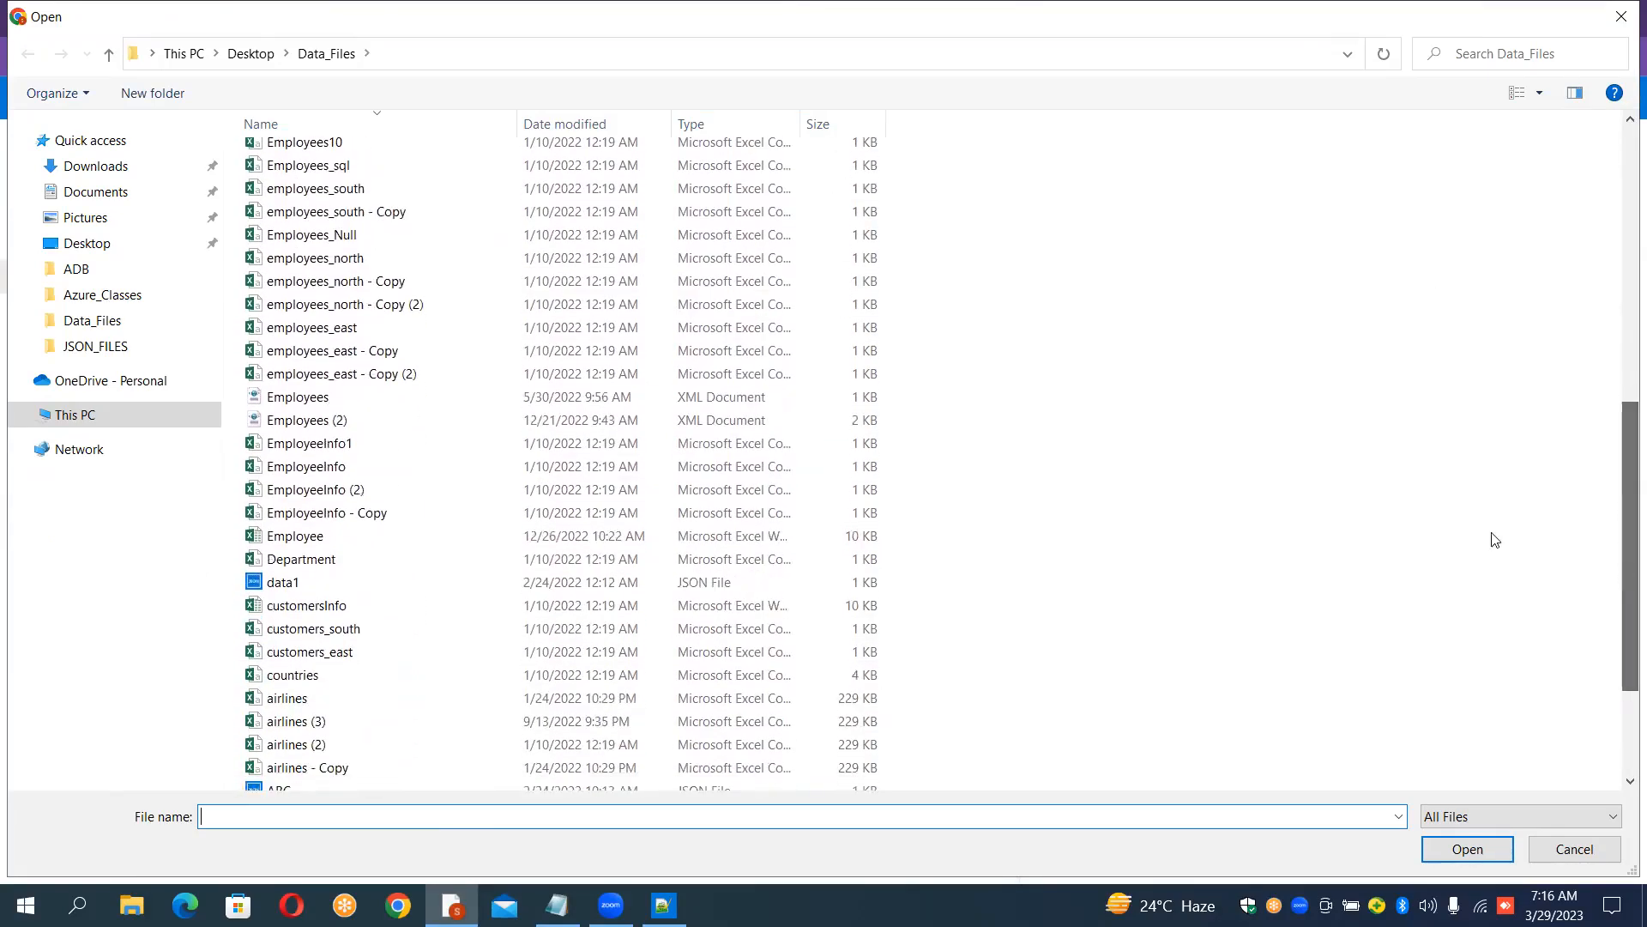
{"action": "double_click", "coordinate": [310, 702]}
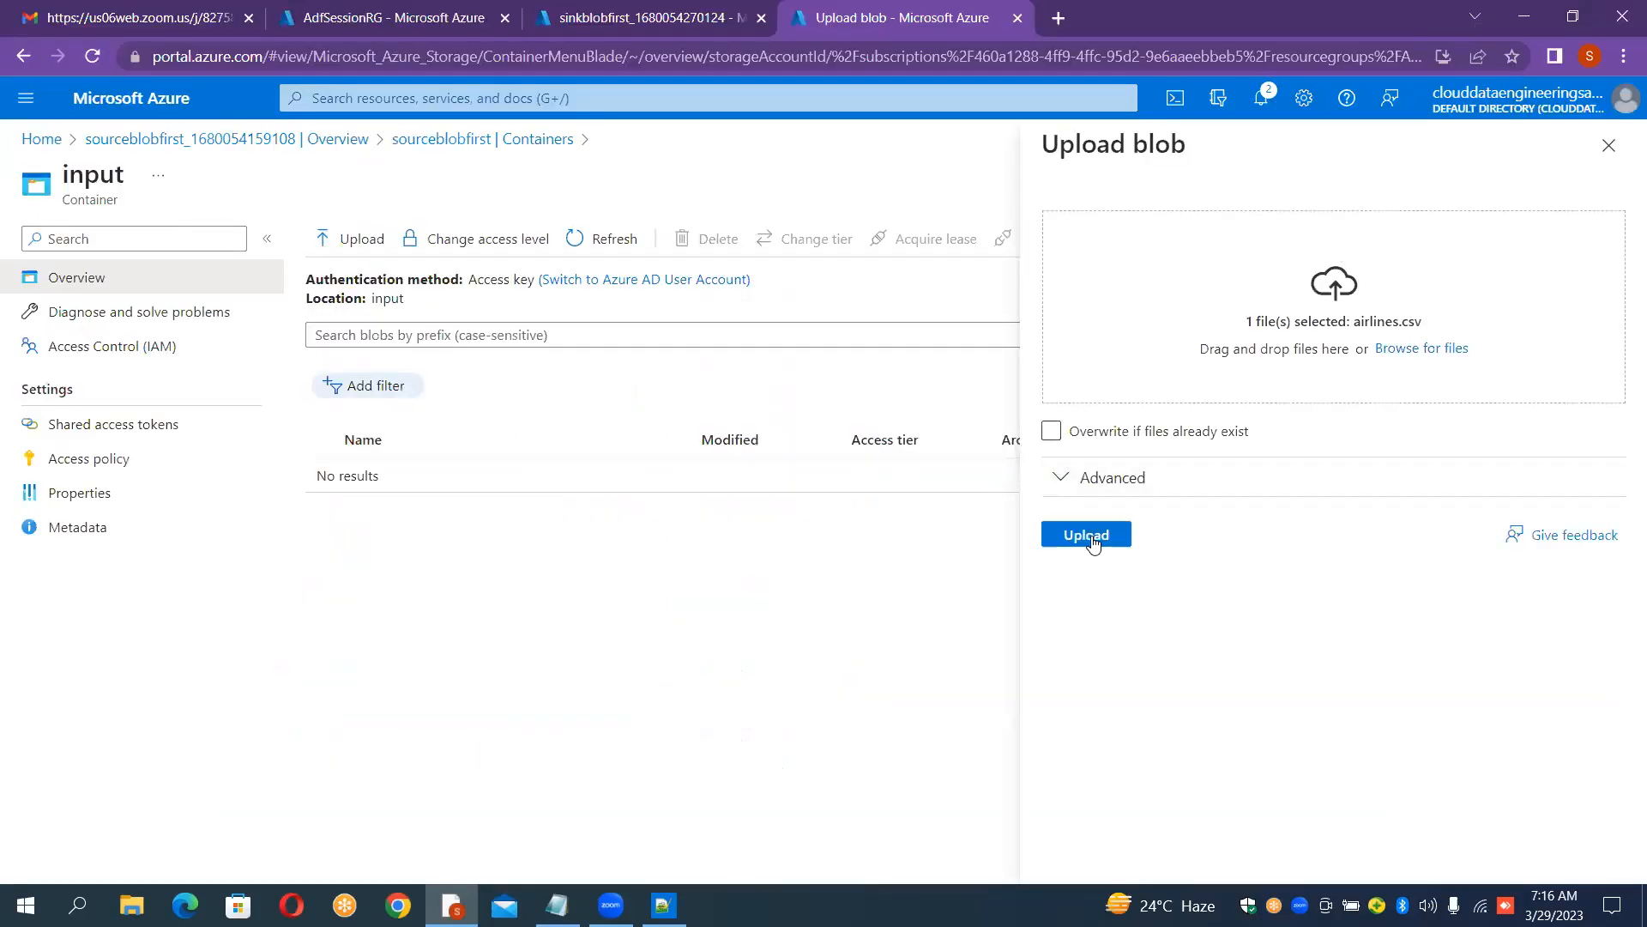
{"action": "left_click", "coordinate": [1088, 537]}
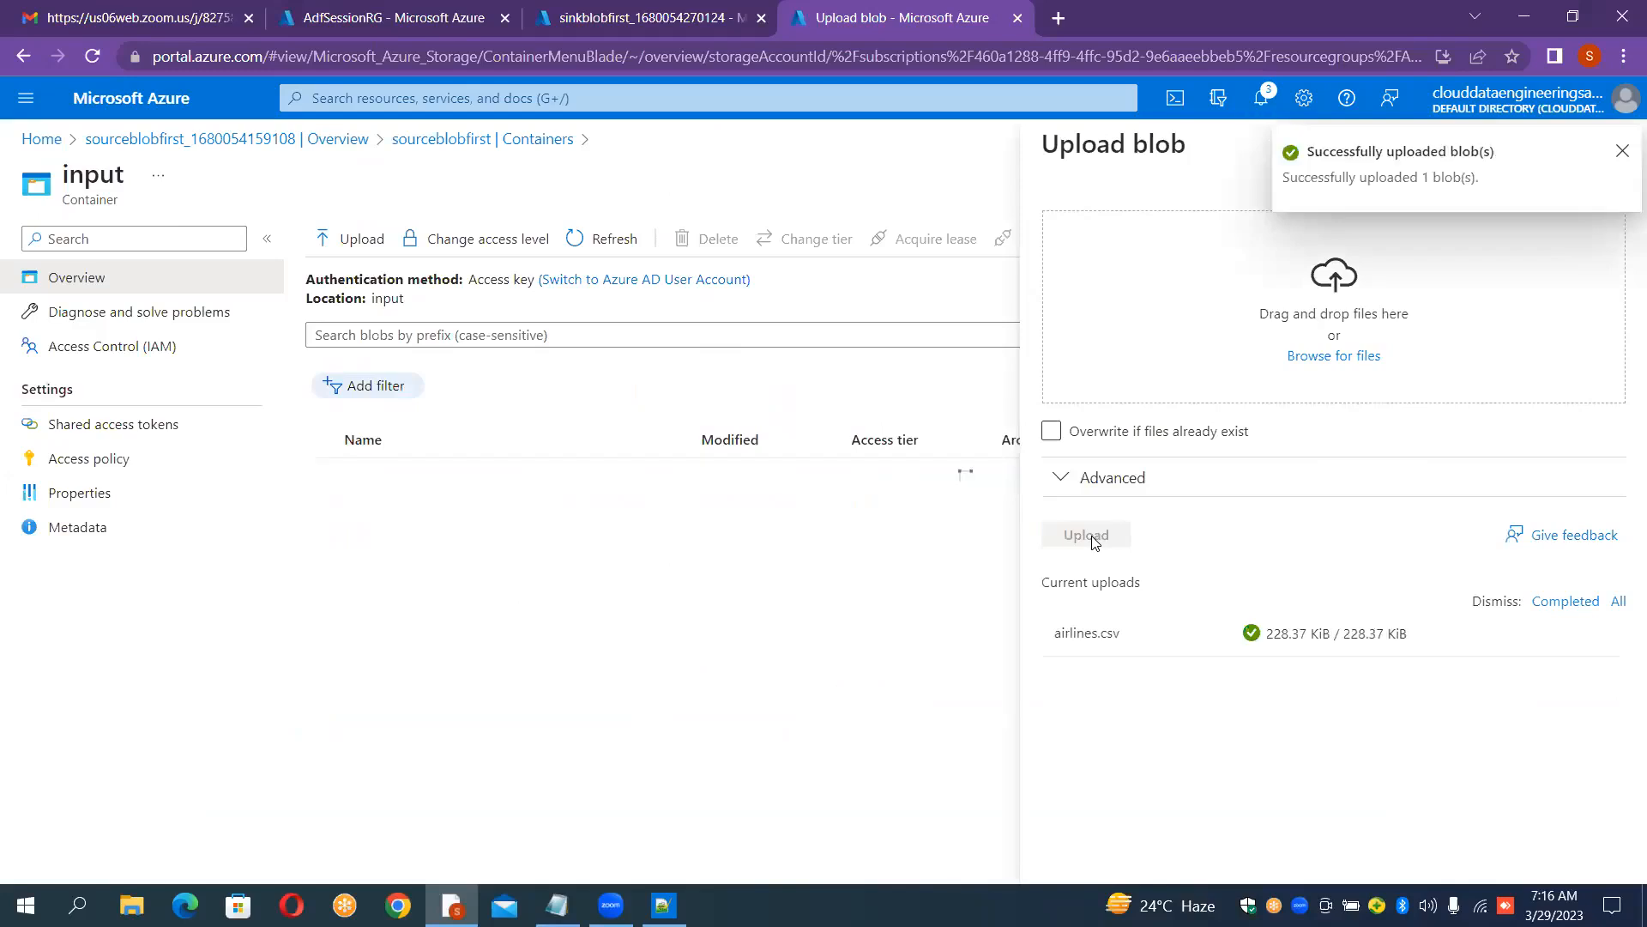
{"action": "left_click", "coordinate": [1624, 152]}
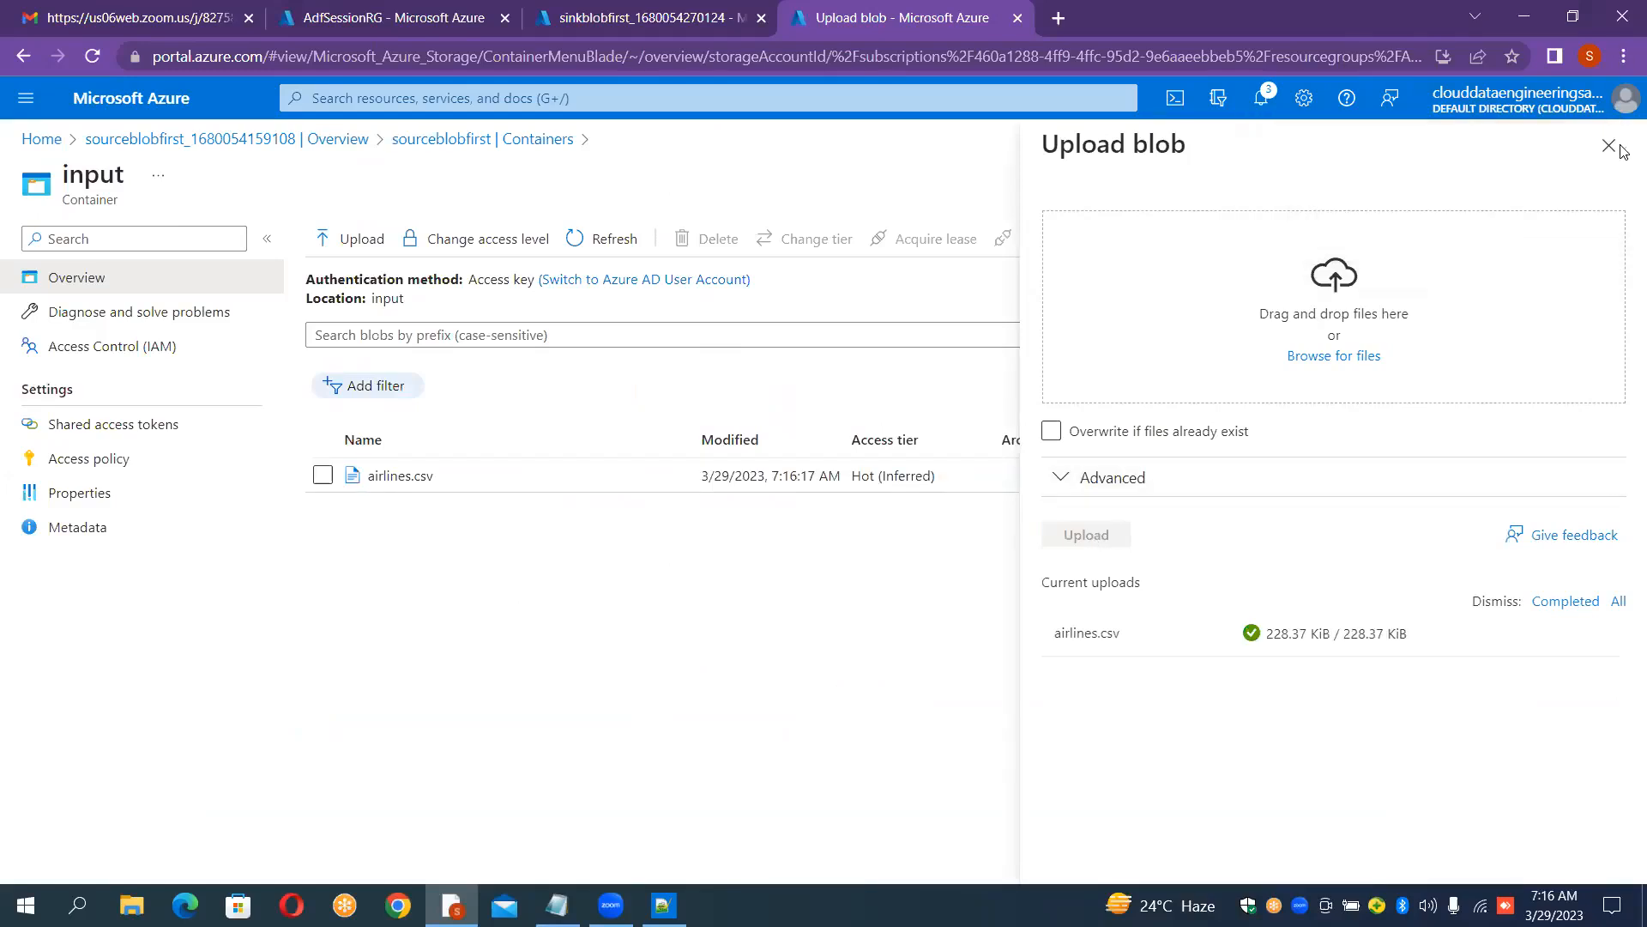
{"action": "left_click", "coordinate": [1619, 148]}
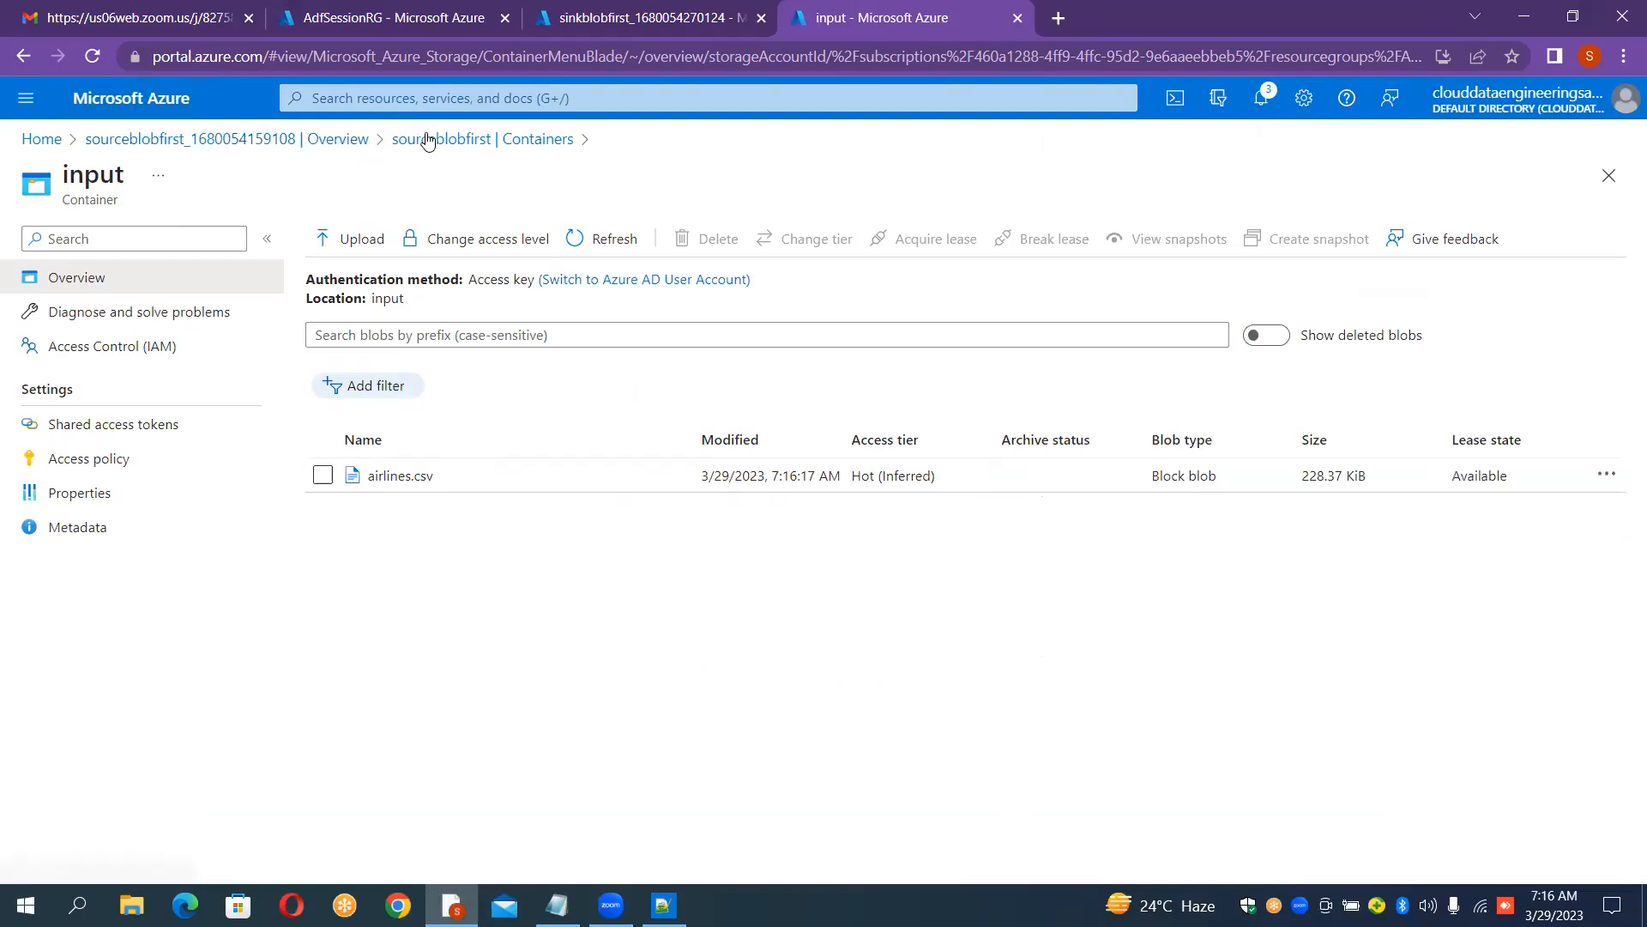
Step: Go to the deployed sinkblobfirst storage account and create a container named output in it
{"action": "left_click", "coordinate": [698, 22]}
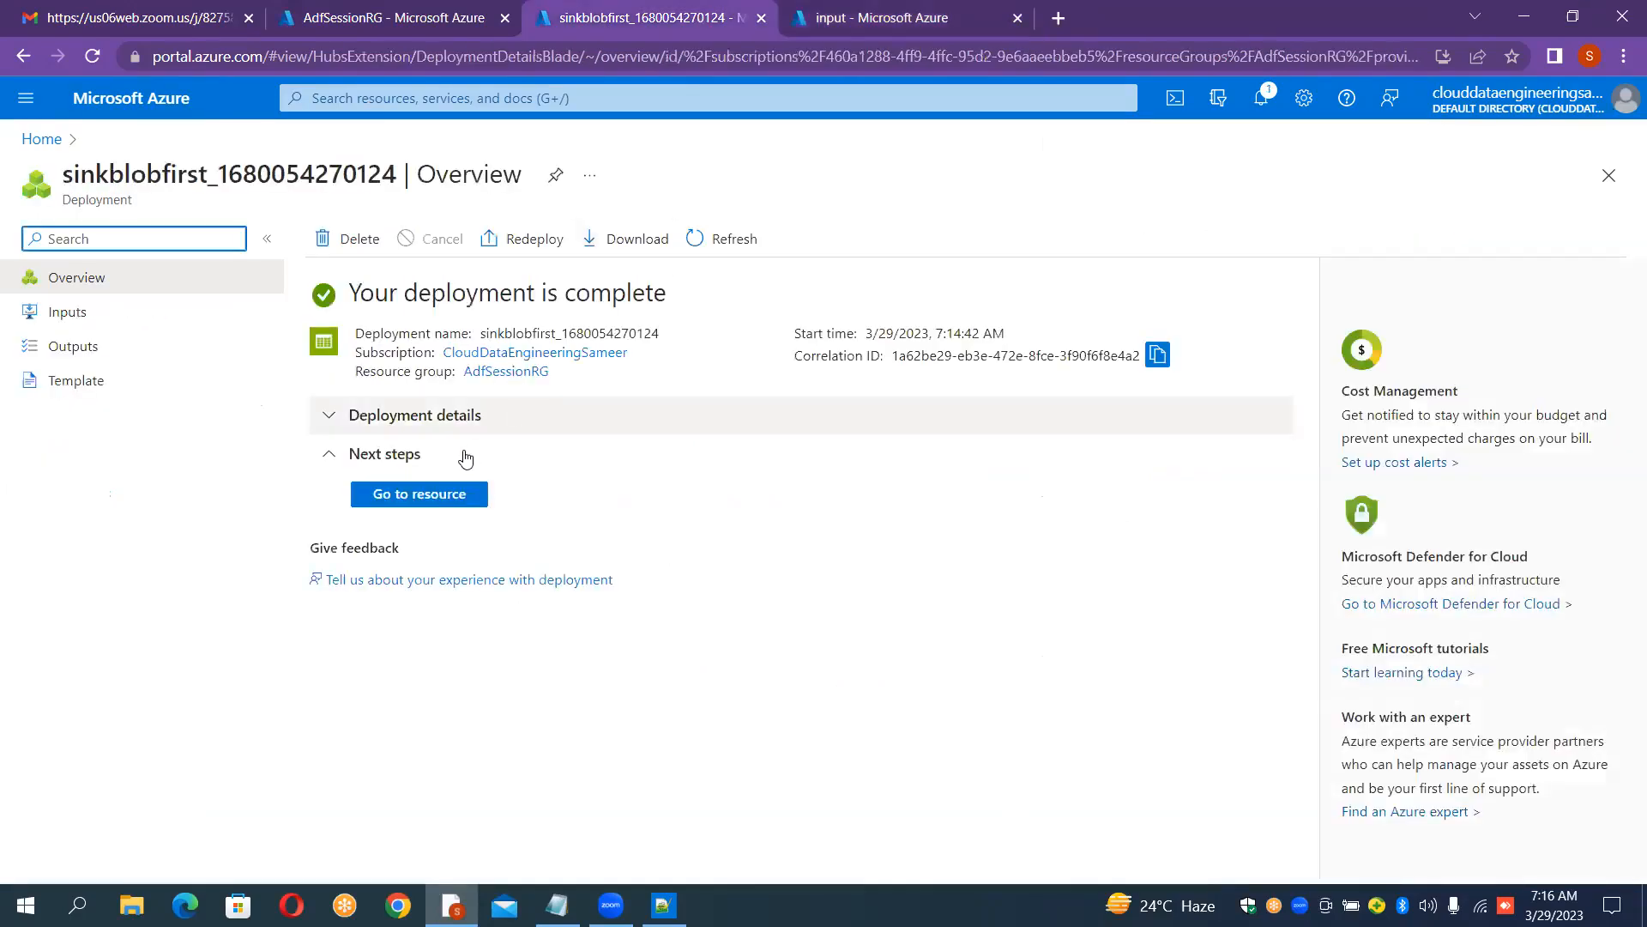
{"action": "left_click", "coordinate": [441, 495]}
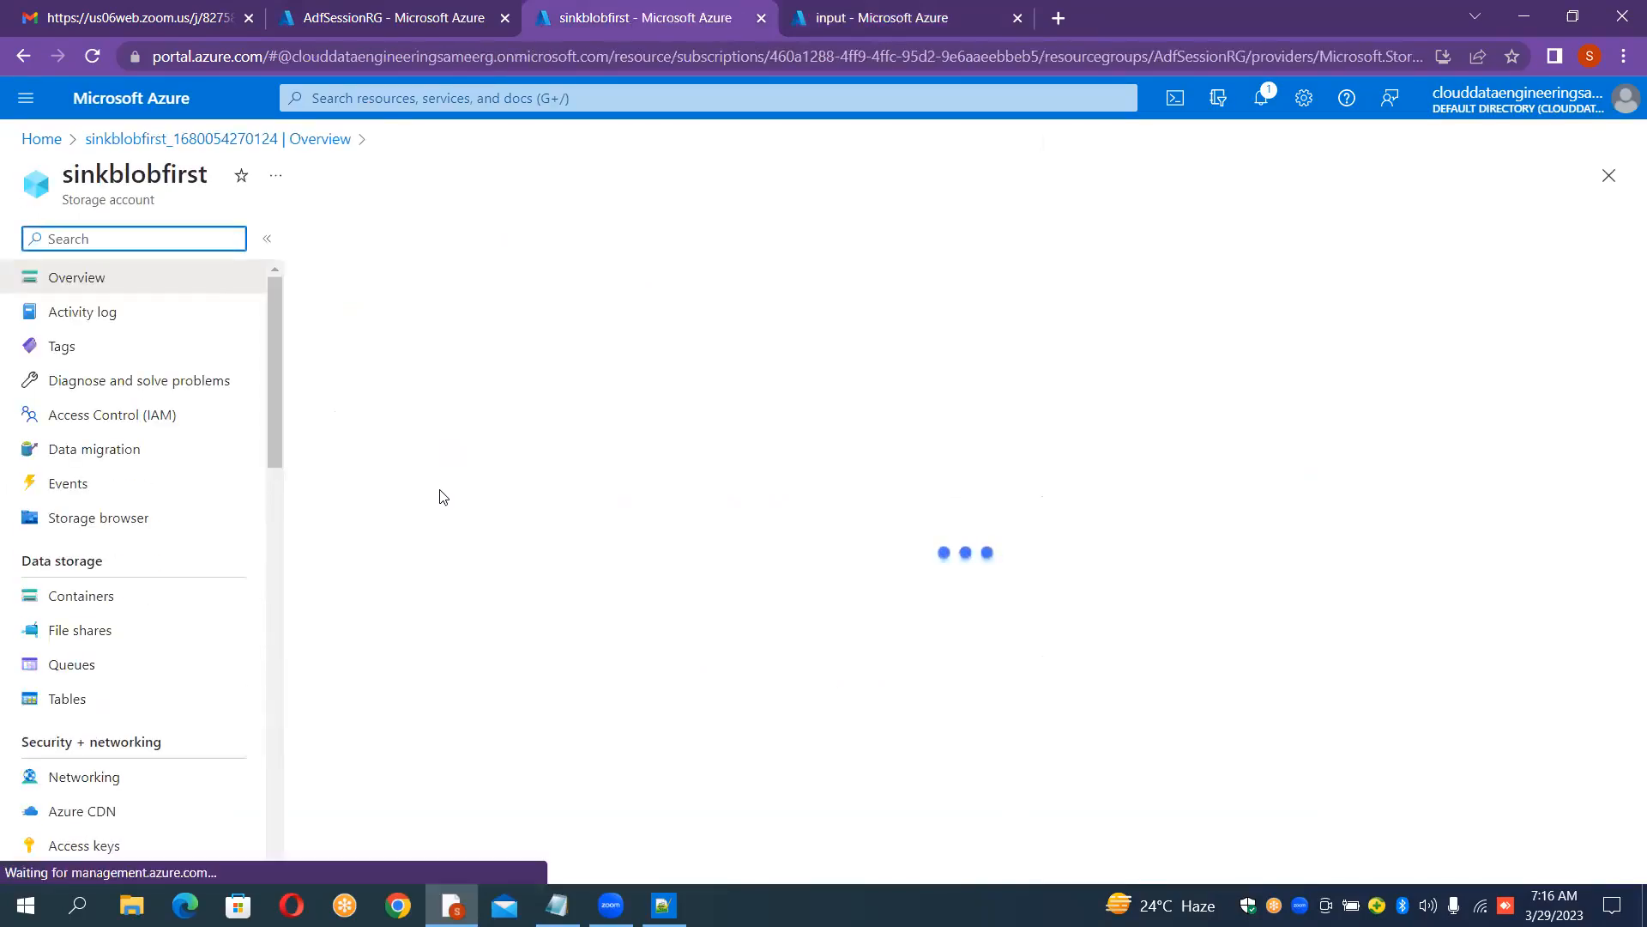
{"action": "left_click", "coordinate": [75, 601]}
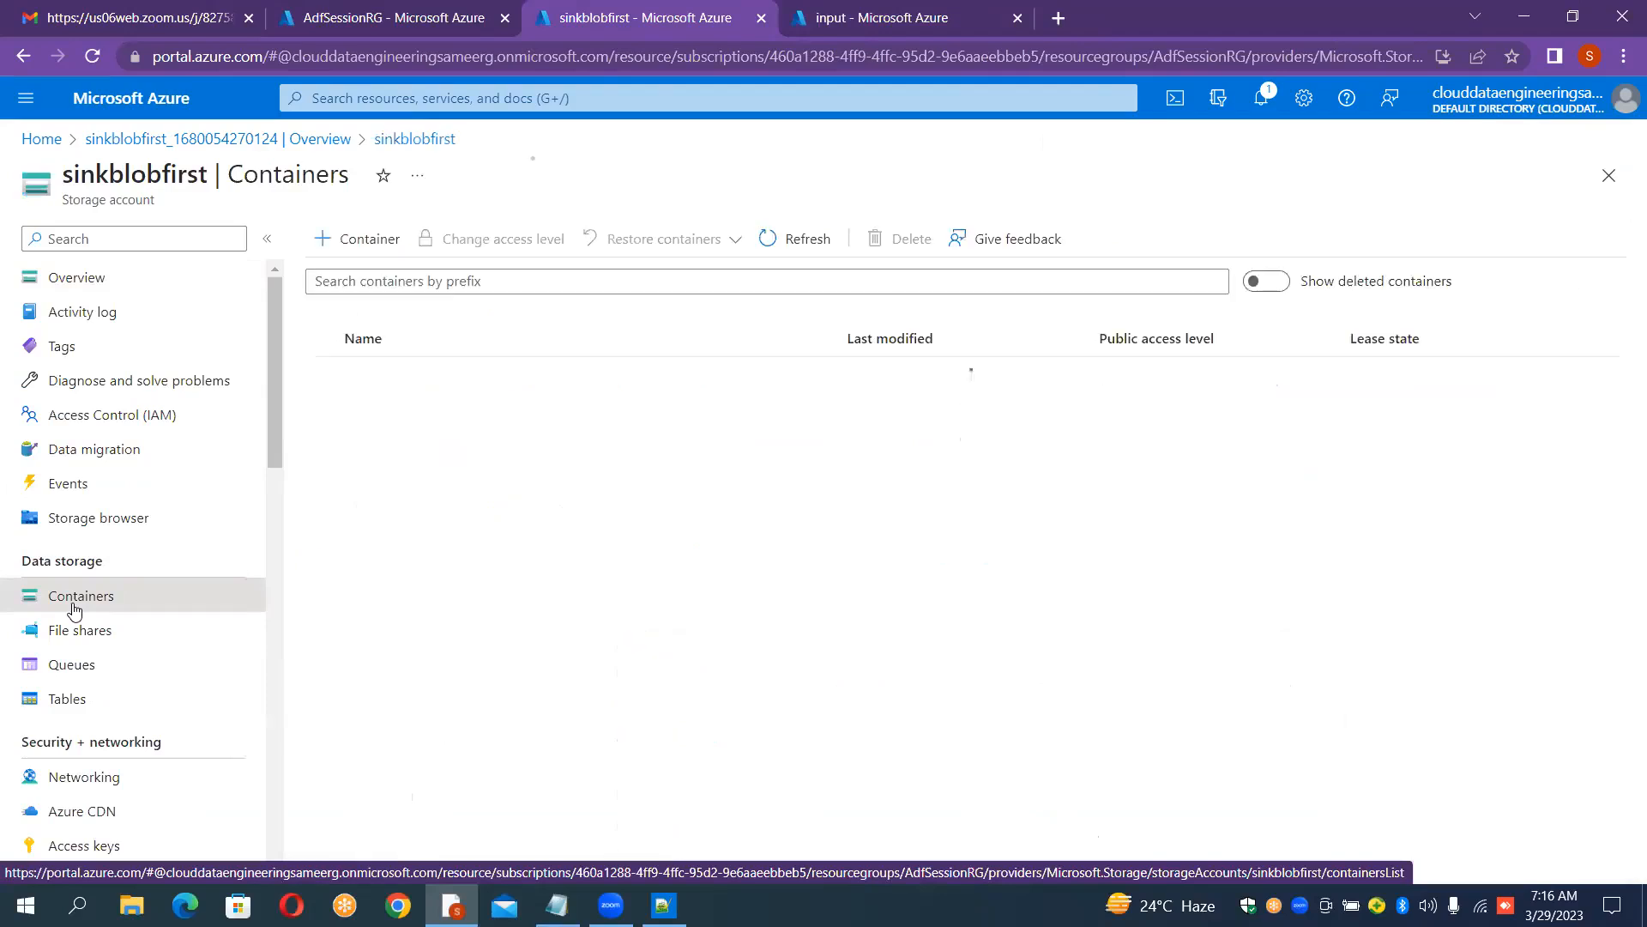
{"action": "left_click", "coordinate": [365, 249]}
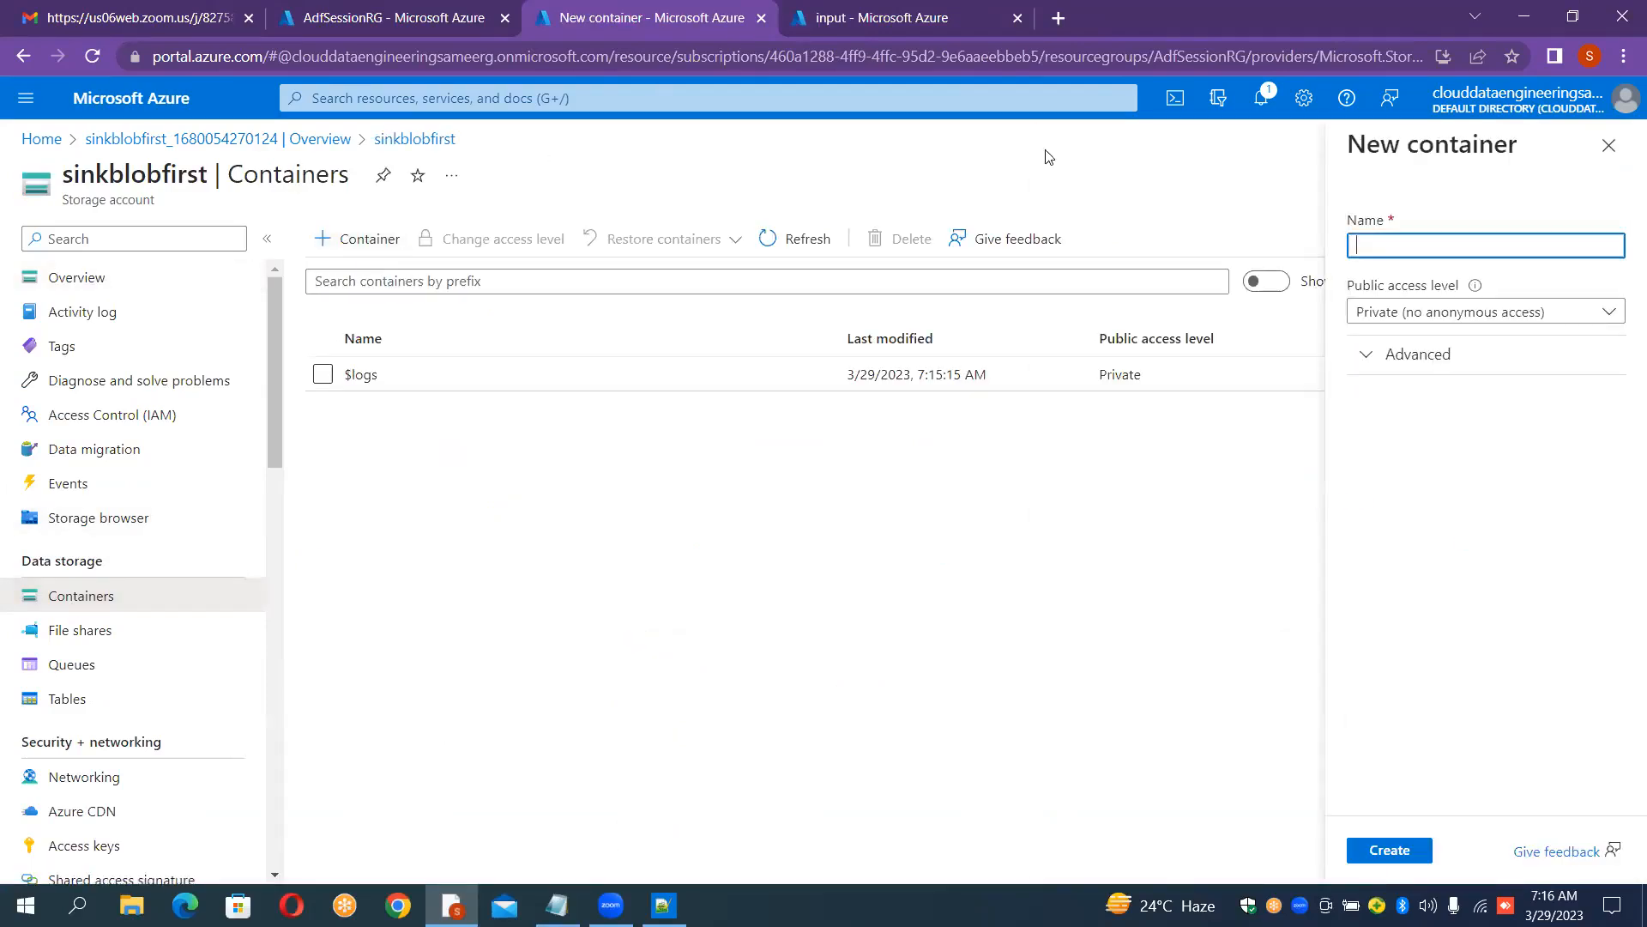
{"action": "type", "text": "output"}
{"action": "left_click", "coordinate": [1389, 850]}
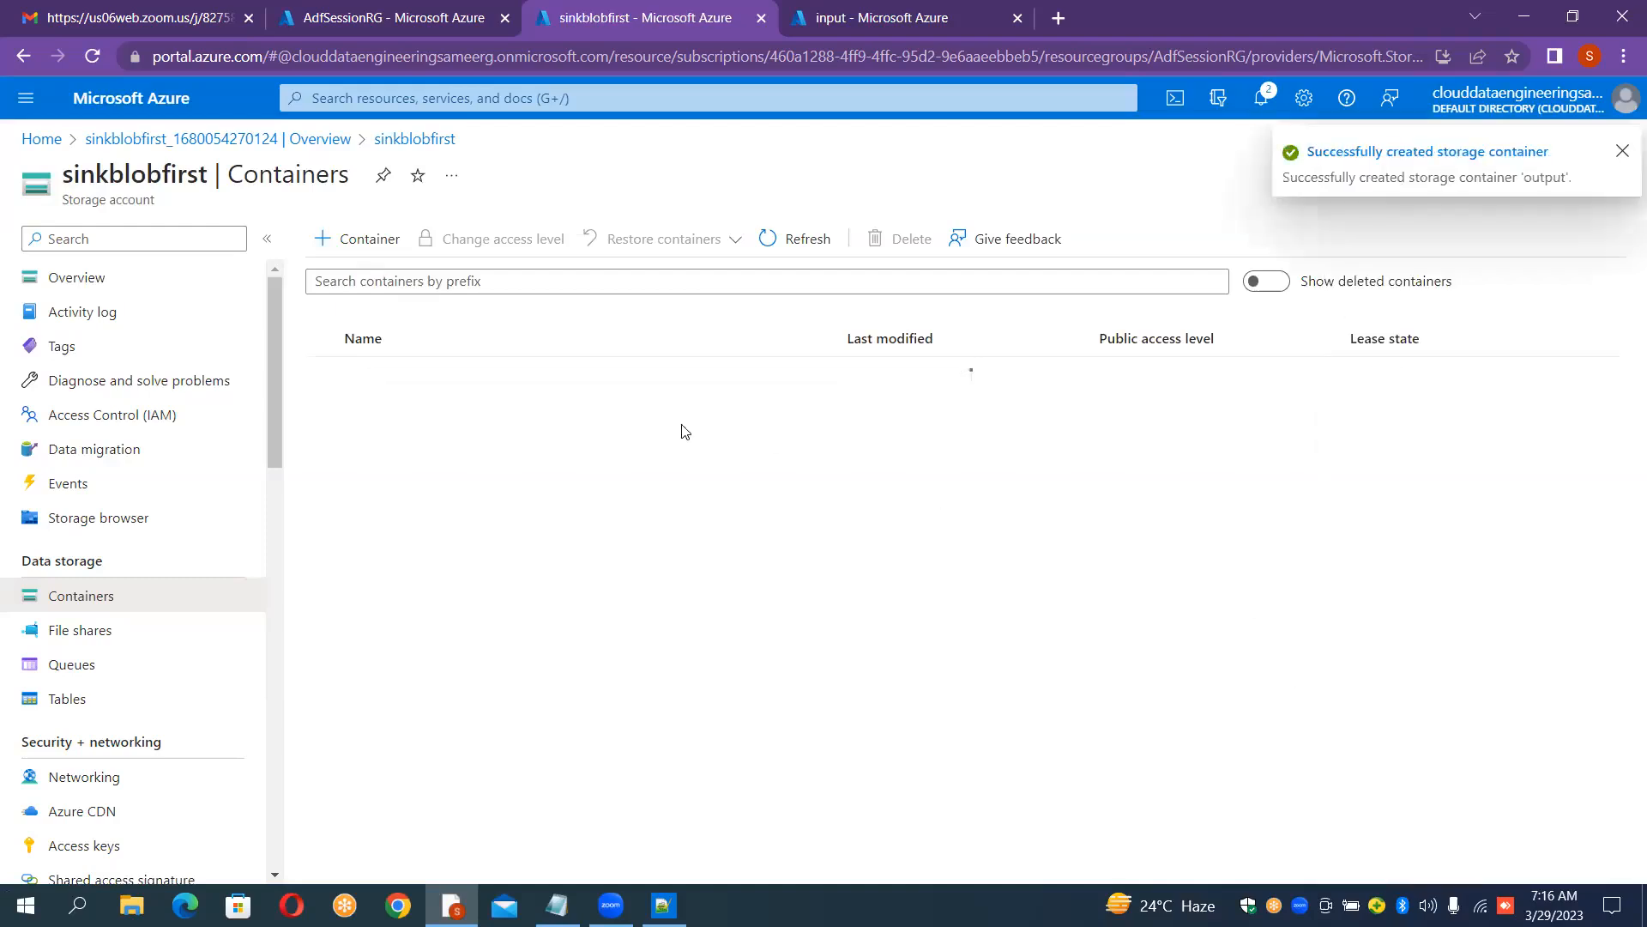
Step: Open the output container and compare it with the input container in the other tab
{"action": "left_click", "coordinate": [534, 419]}
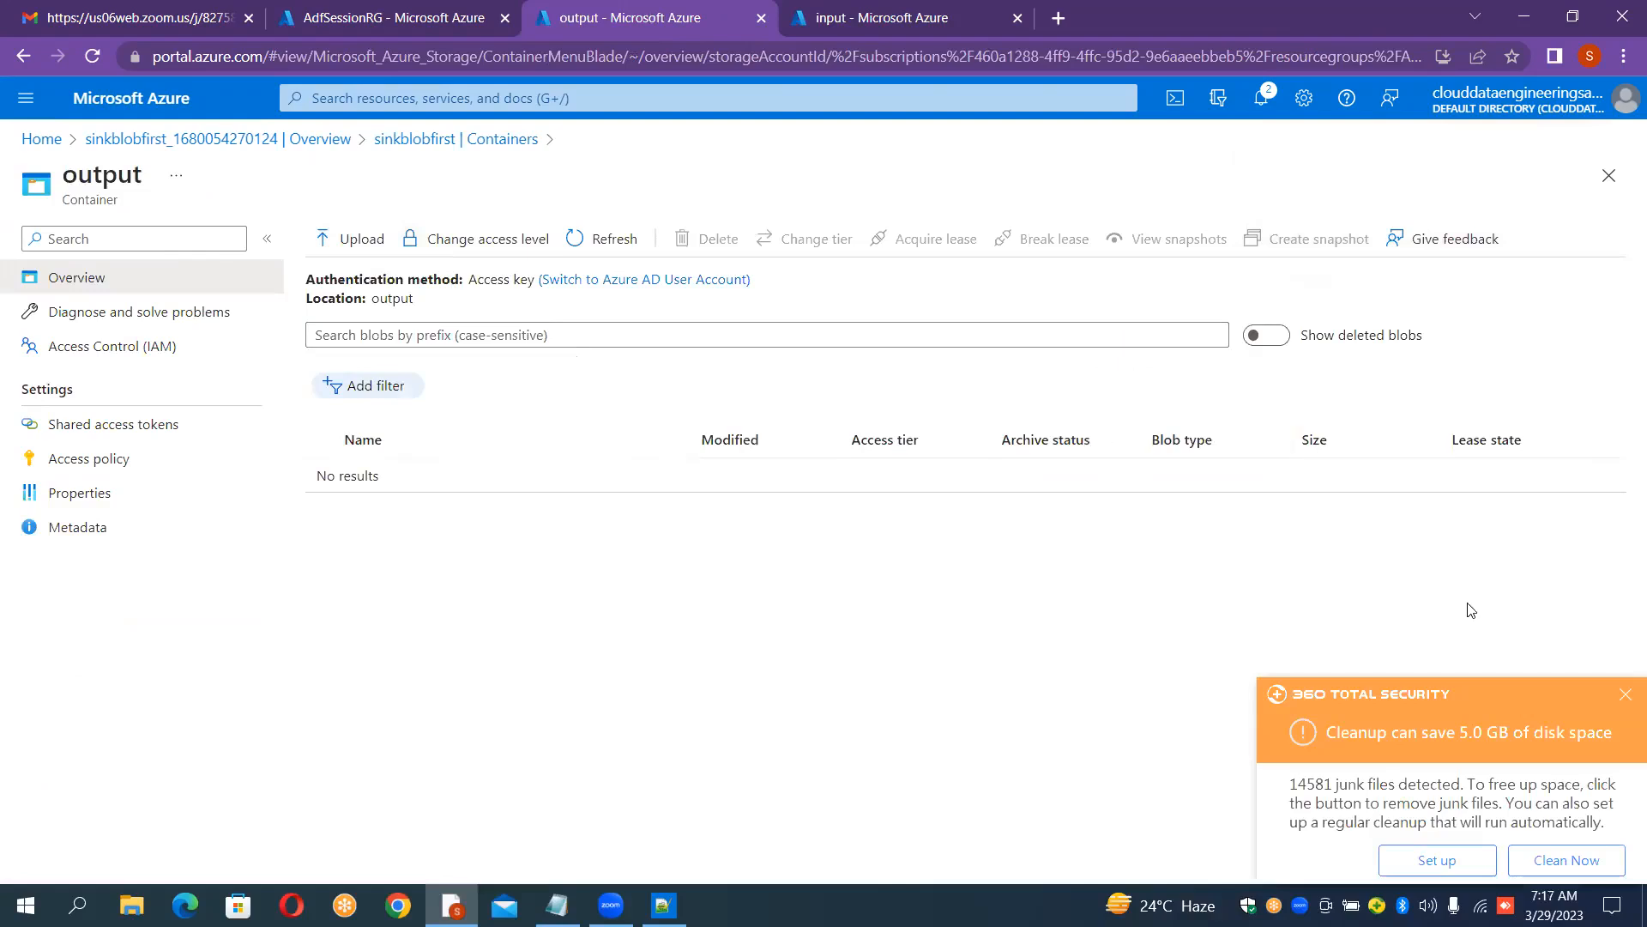
{"action": "left_click", "coordinate": [1625, 695]}
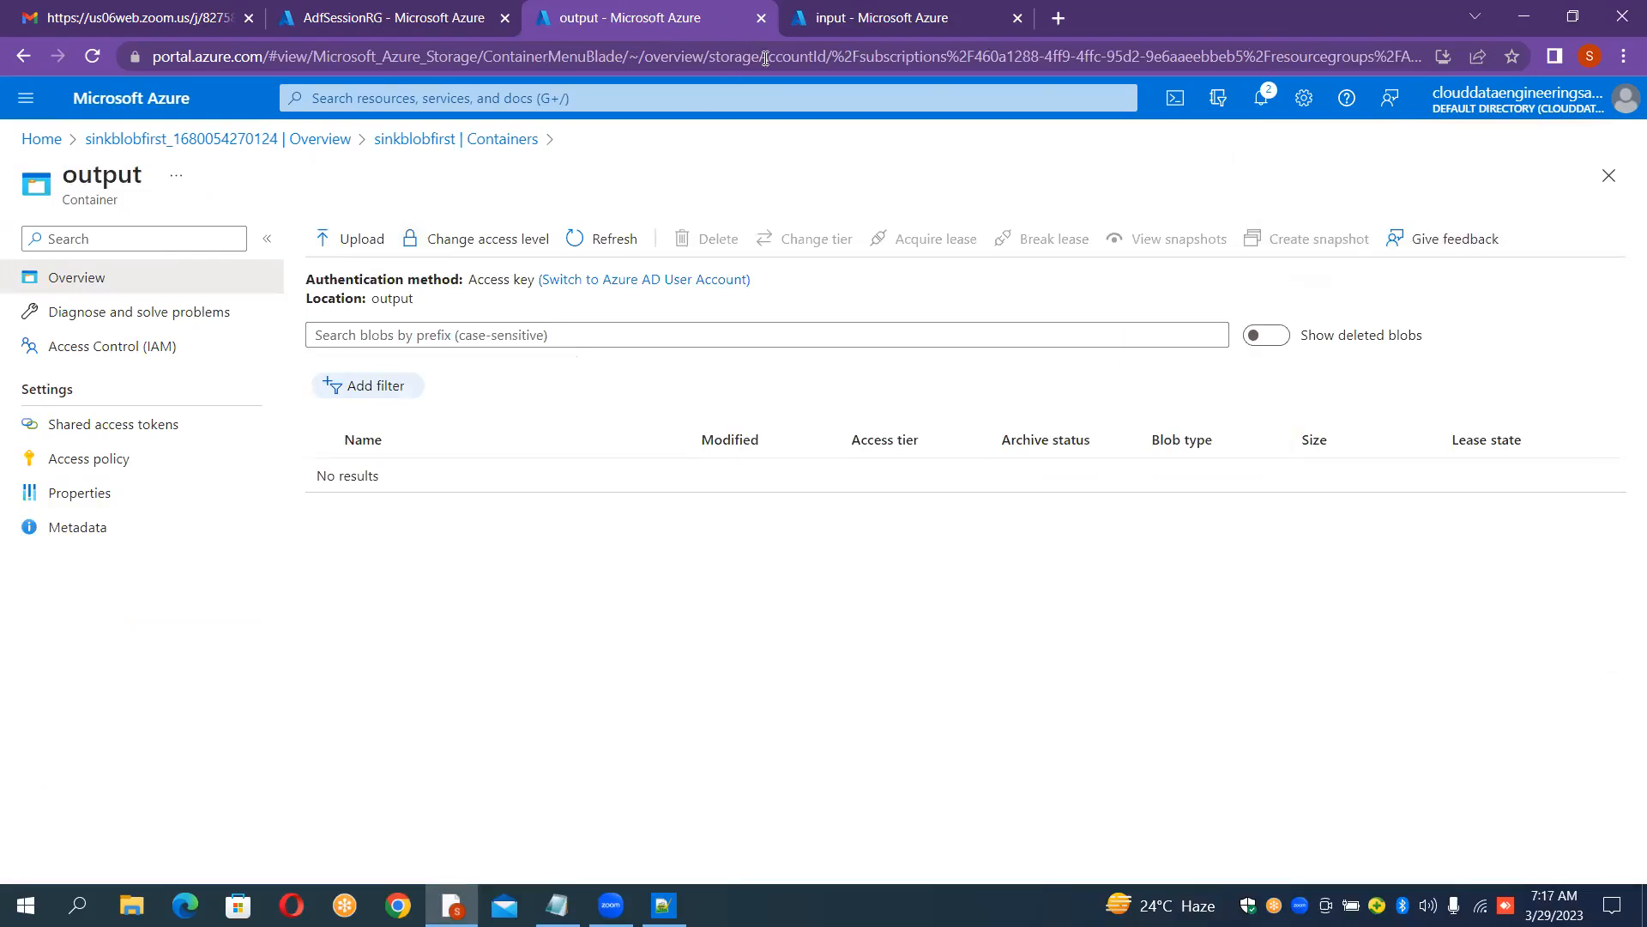
{"action": "left_click", "coordinate": [869, 21]}
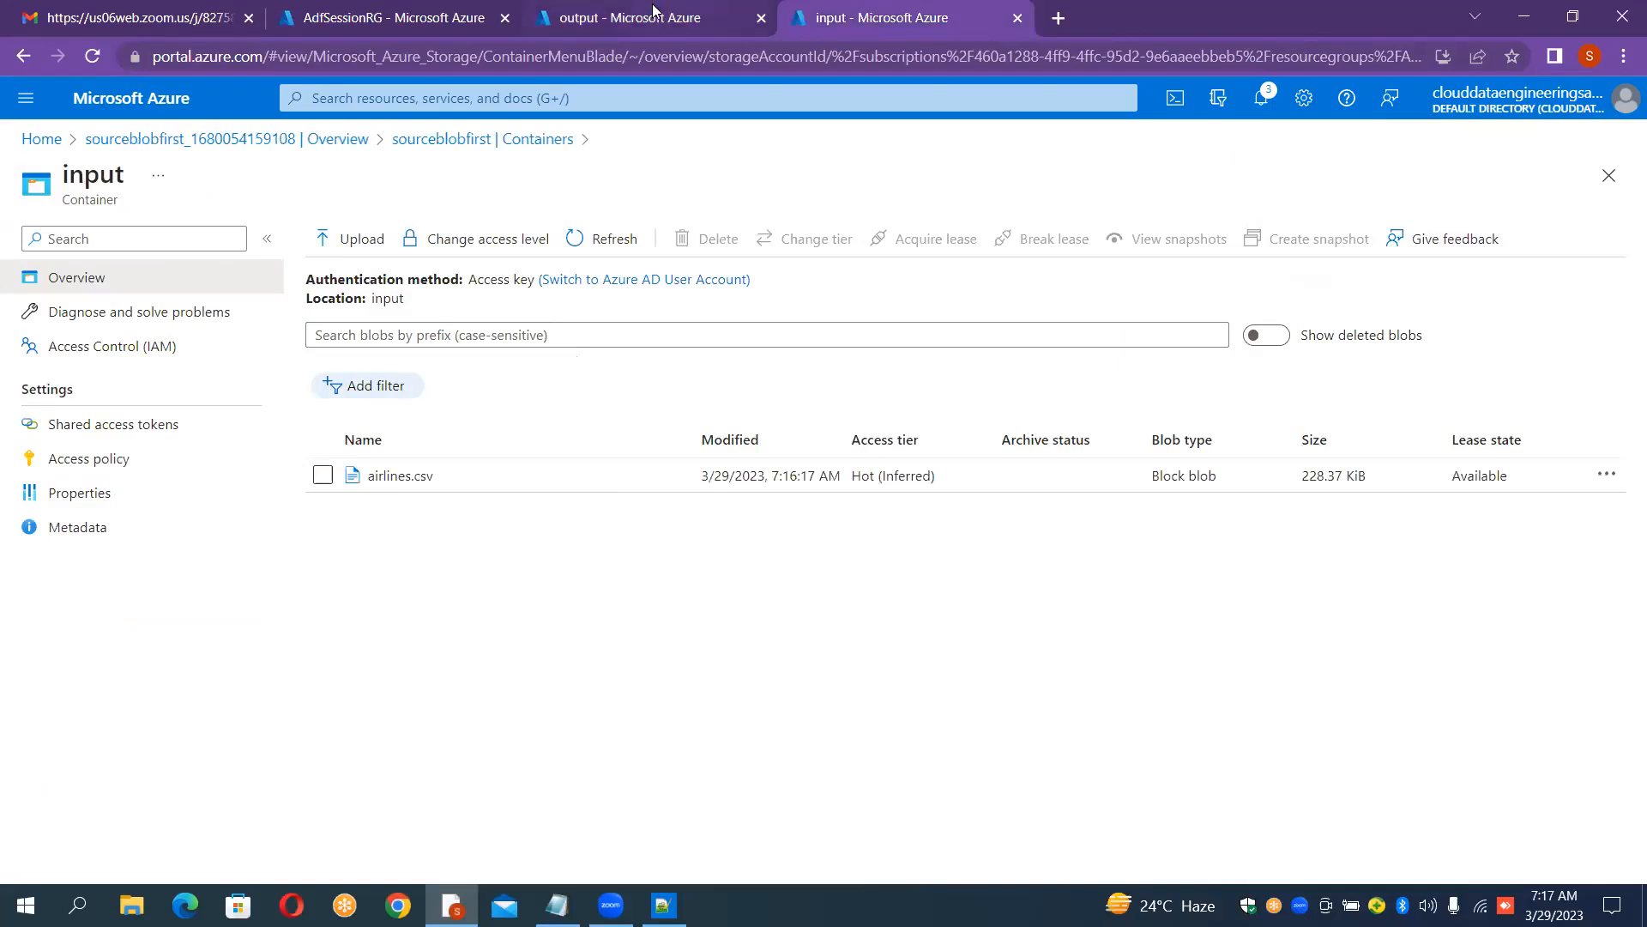
{"action": "left_click", "coordinate": [660, 12]}
{"action": "left_click", "coordinate": [825, 15]}
{"action": "left_click", "coordinate": [627, 14]}
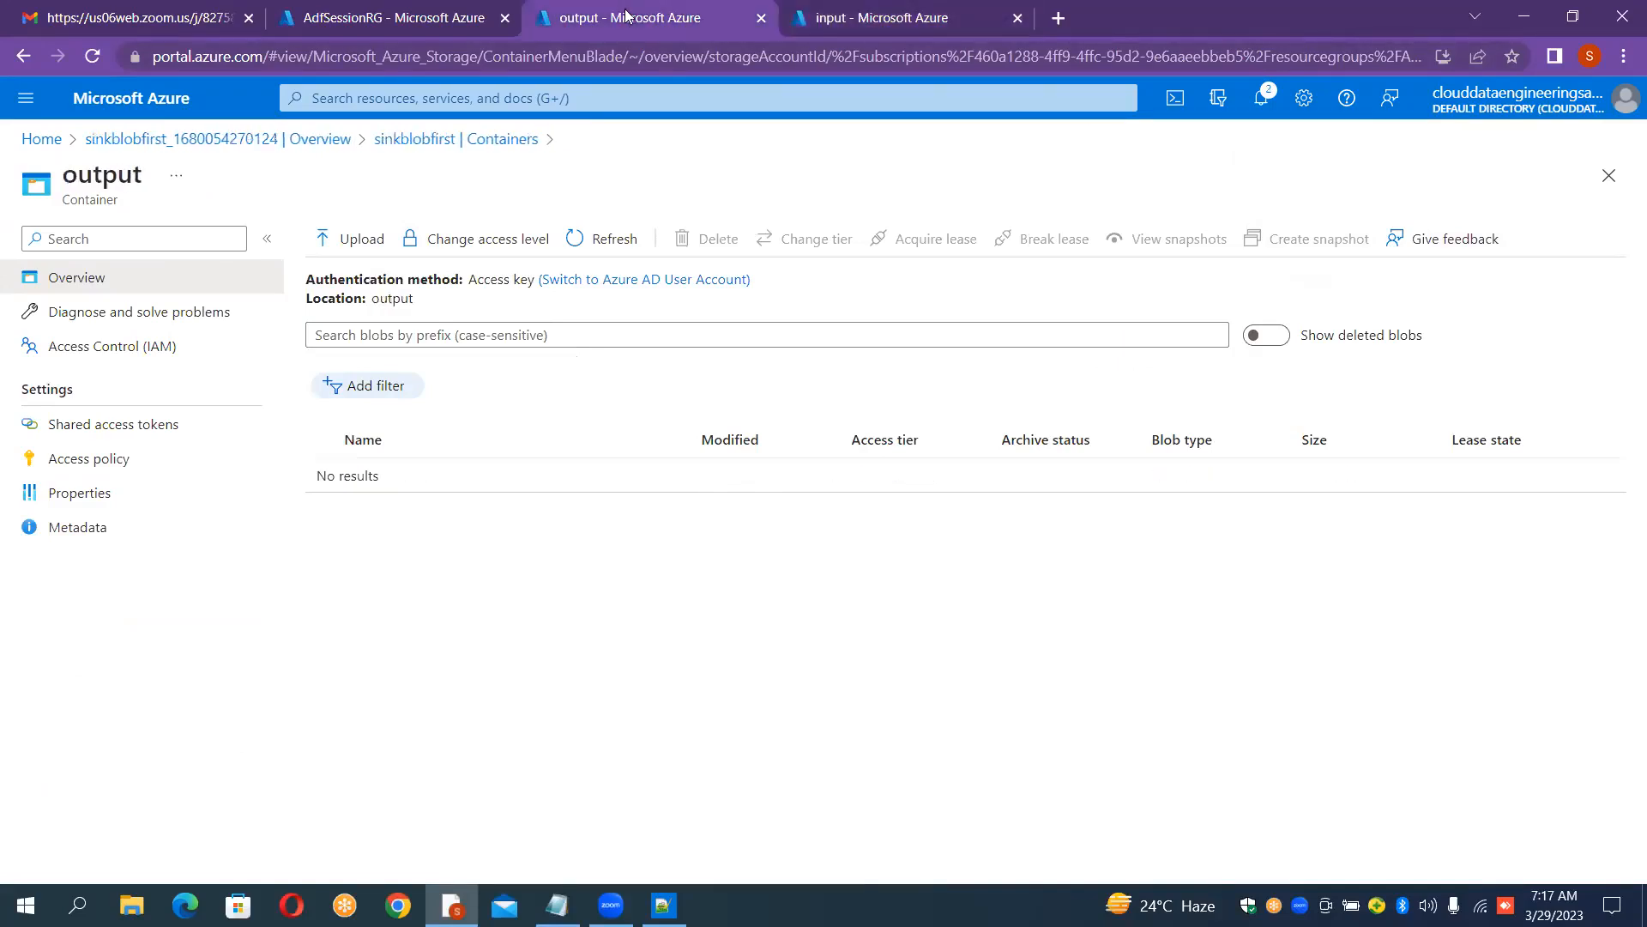
Step: Open the Azure portal home in a new tab and go to the Data factories service
{"action": "left_click", "coordinate": [1059, 18]}
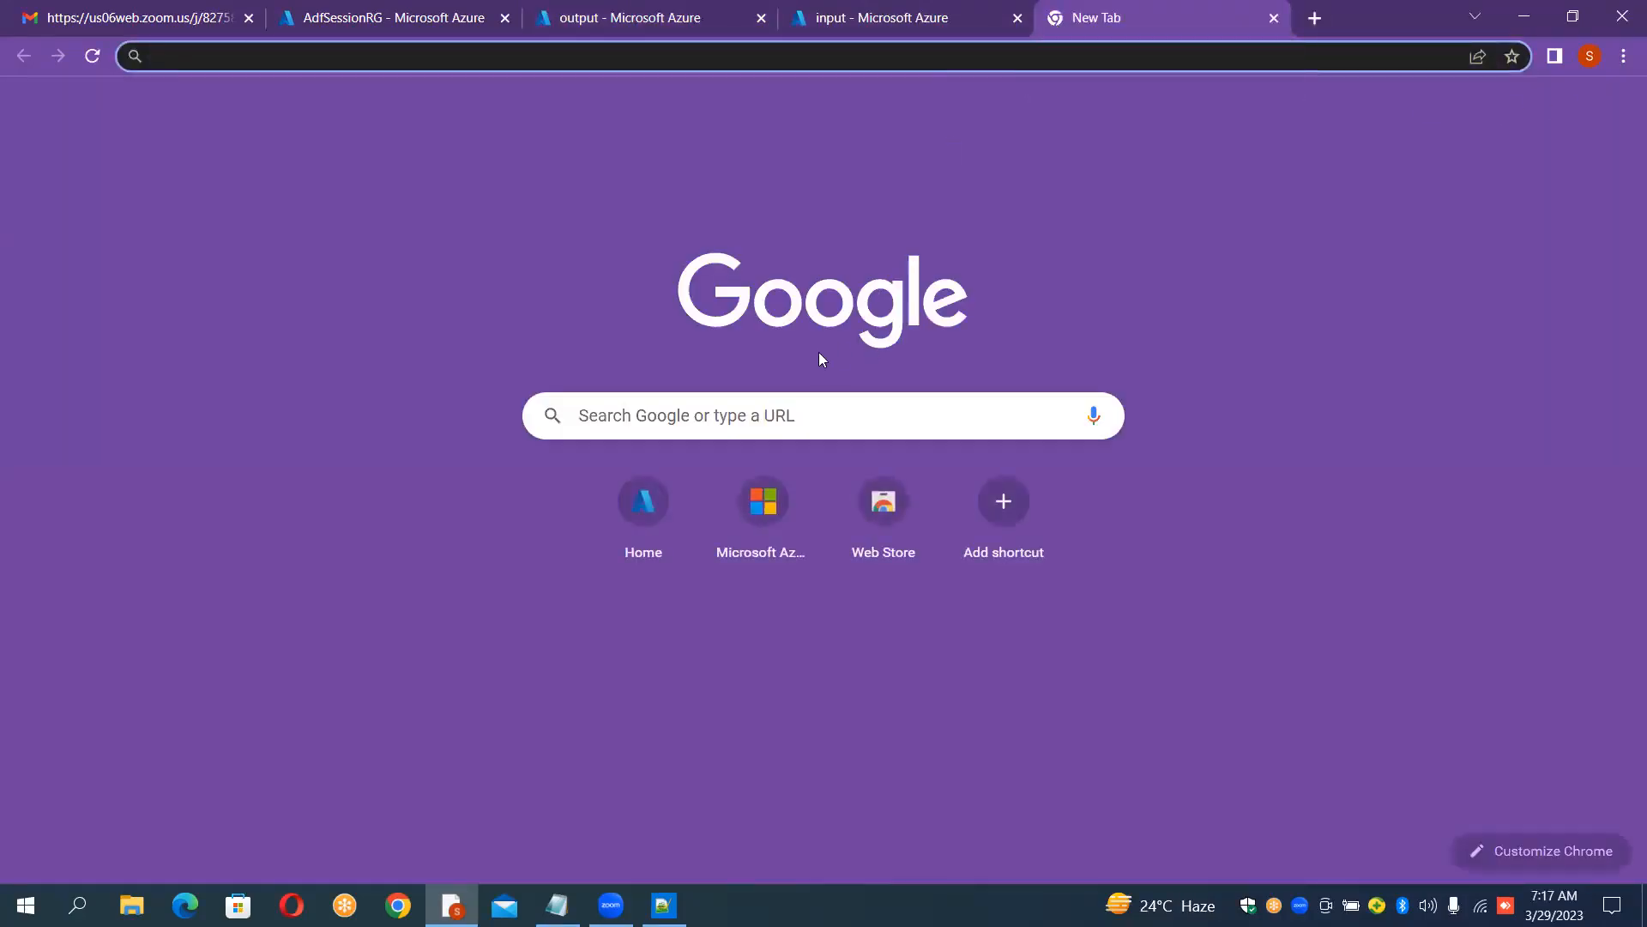
{"action": "left_click", "coordinate": [662, 513]}
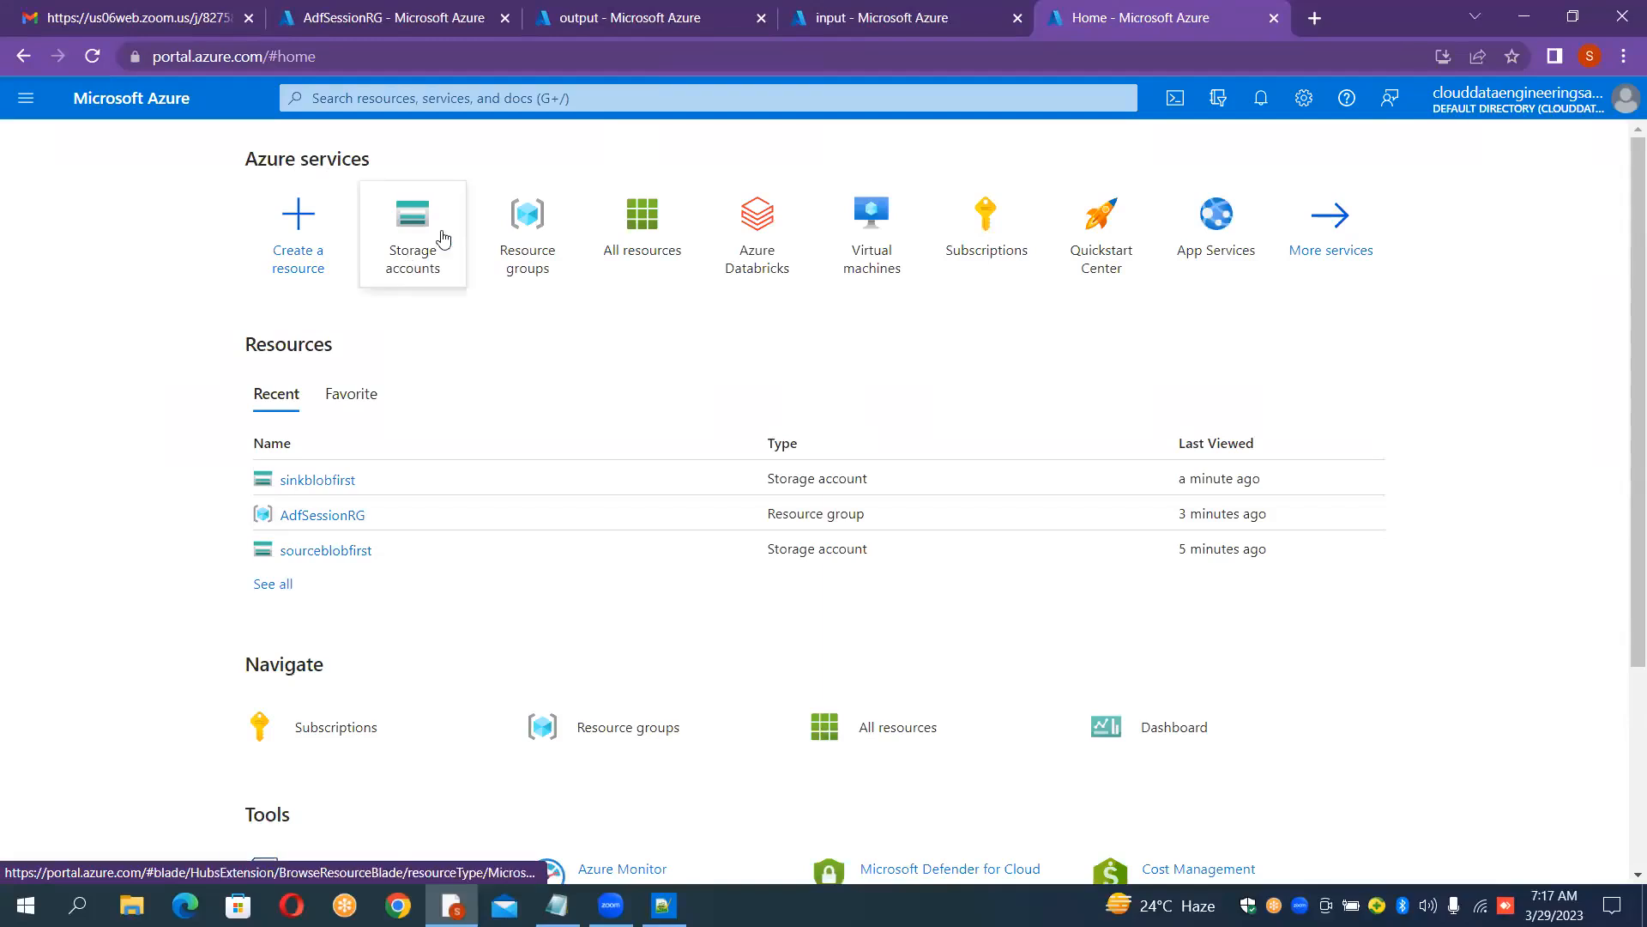
{"action": "left_click", "coordinate": [673, 106]}
{"action": "type", "text": "data"}
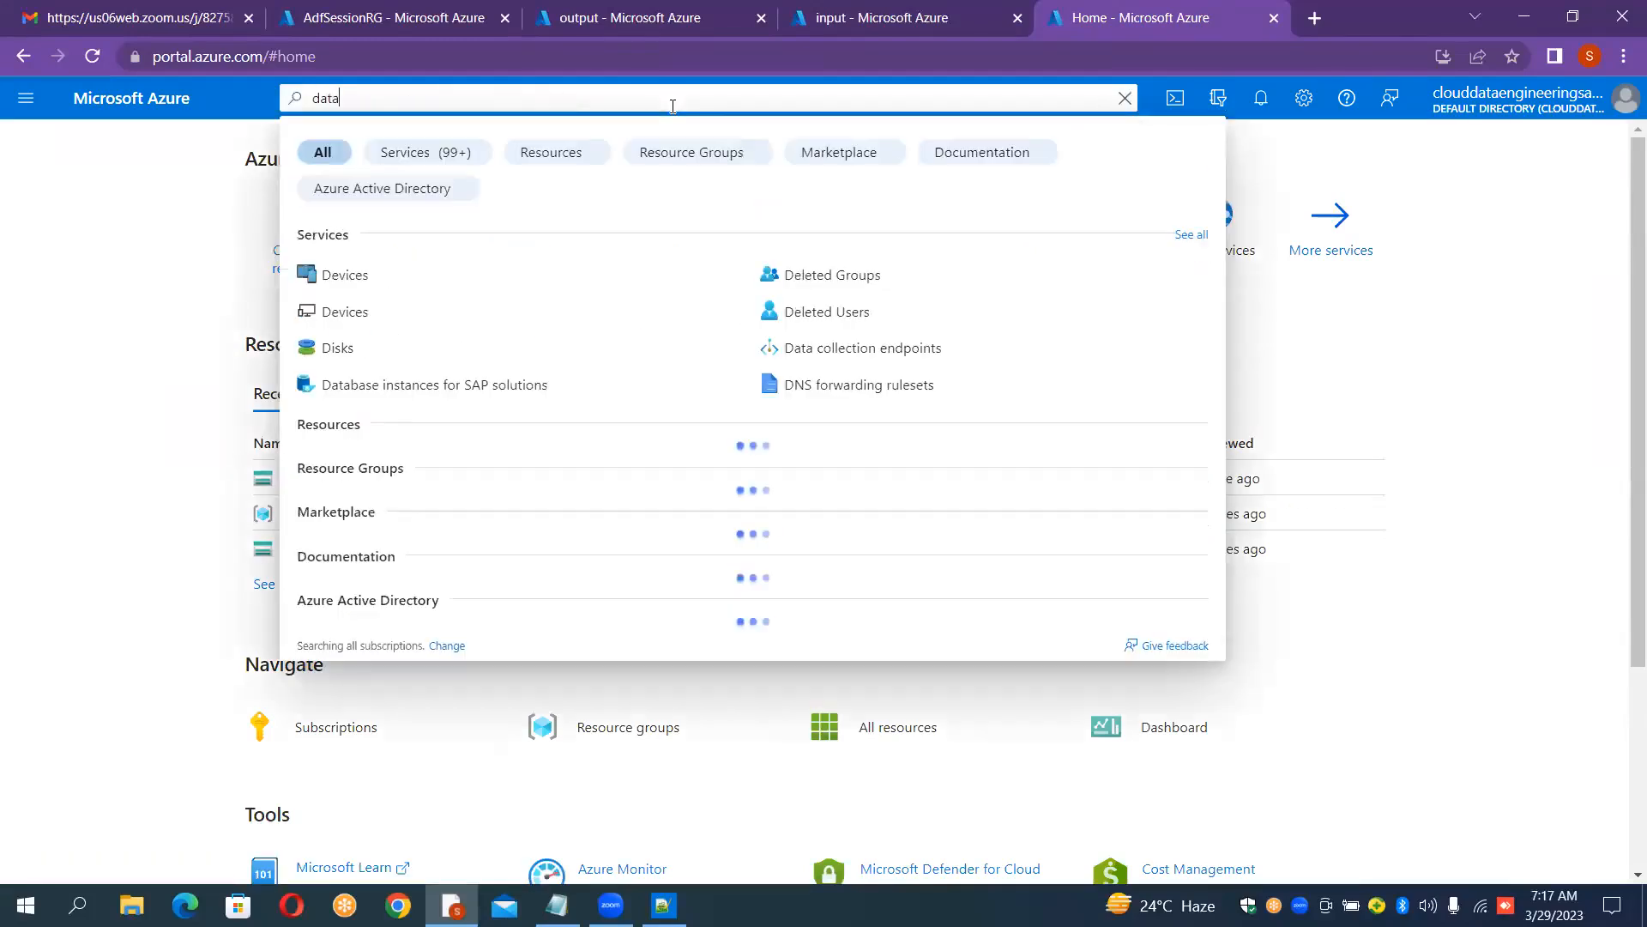
{"action": "type", "text": "fact"}
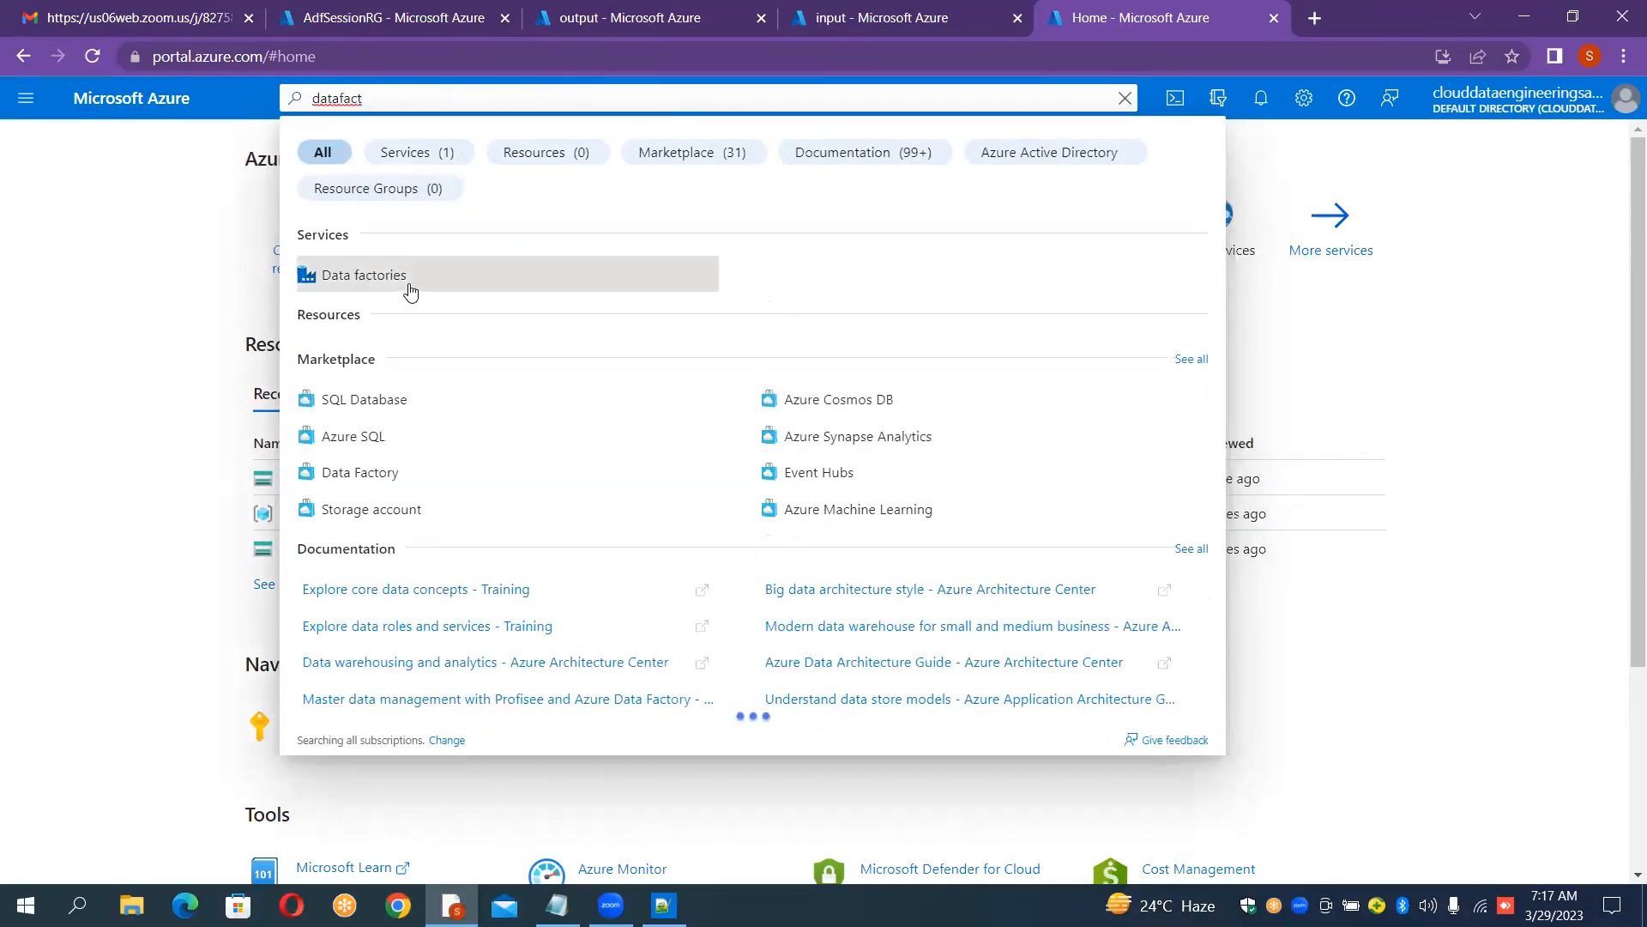
{"action": "left_click", "coordinate": [410, 291]}
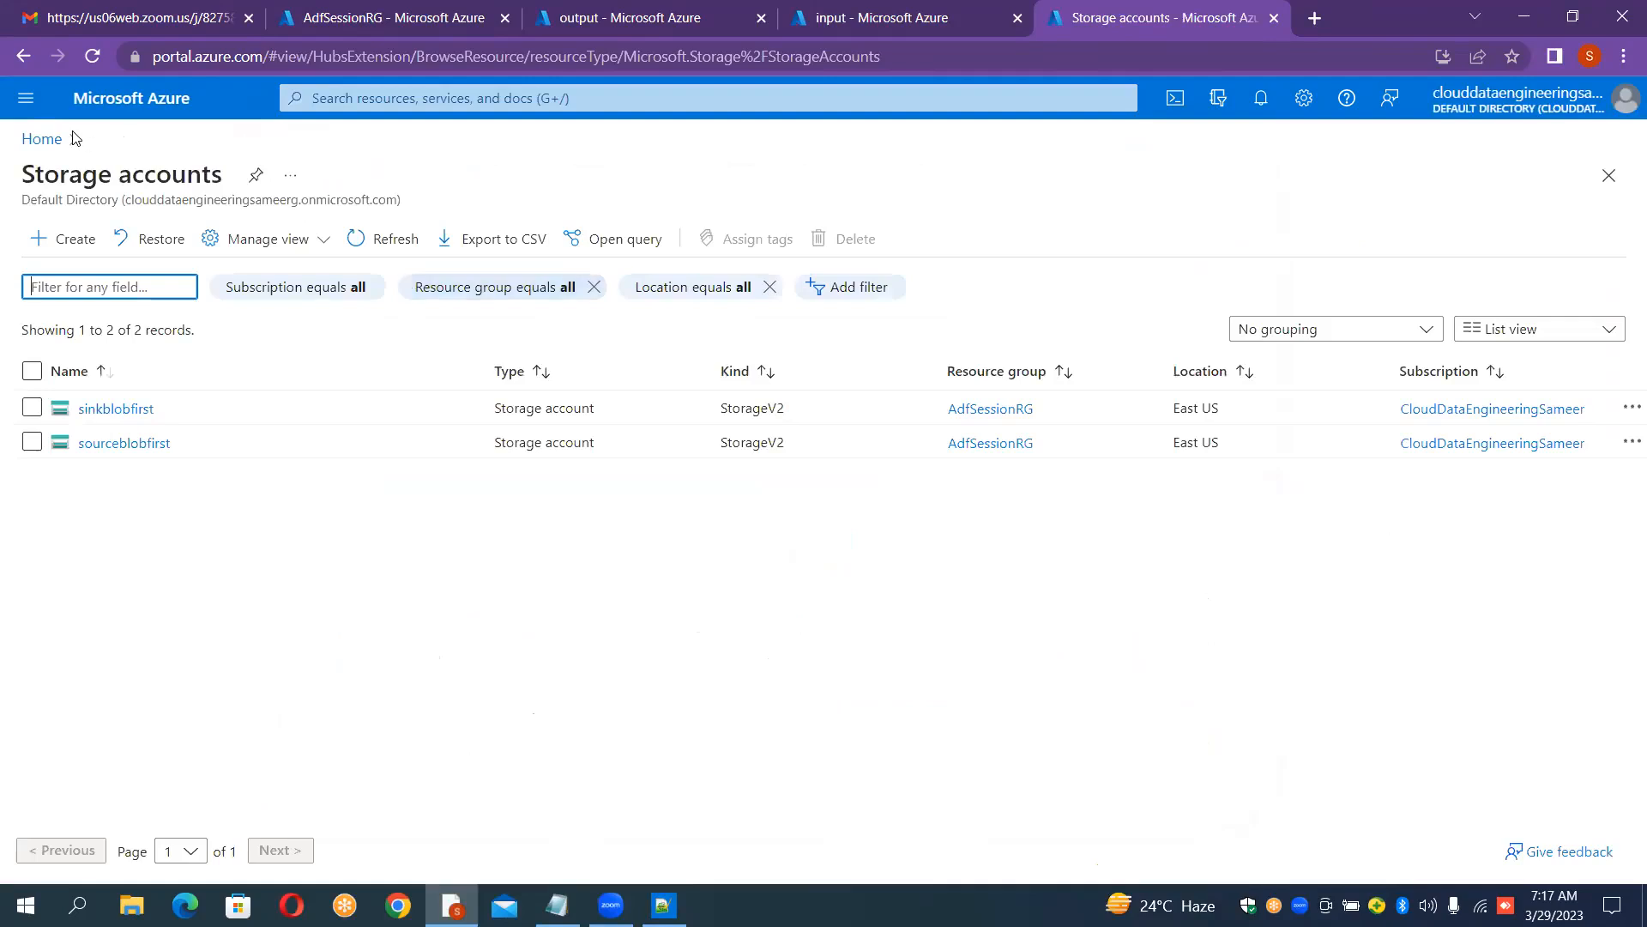
{"action": "left_click", "coordinate": [49, 145]}
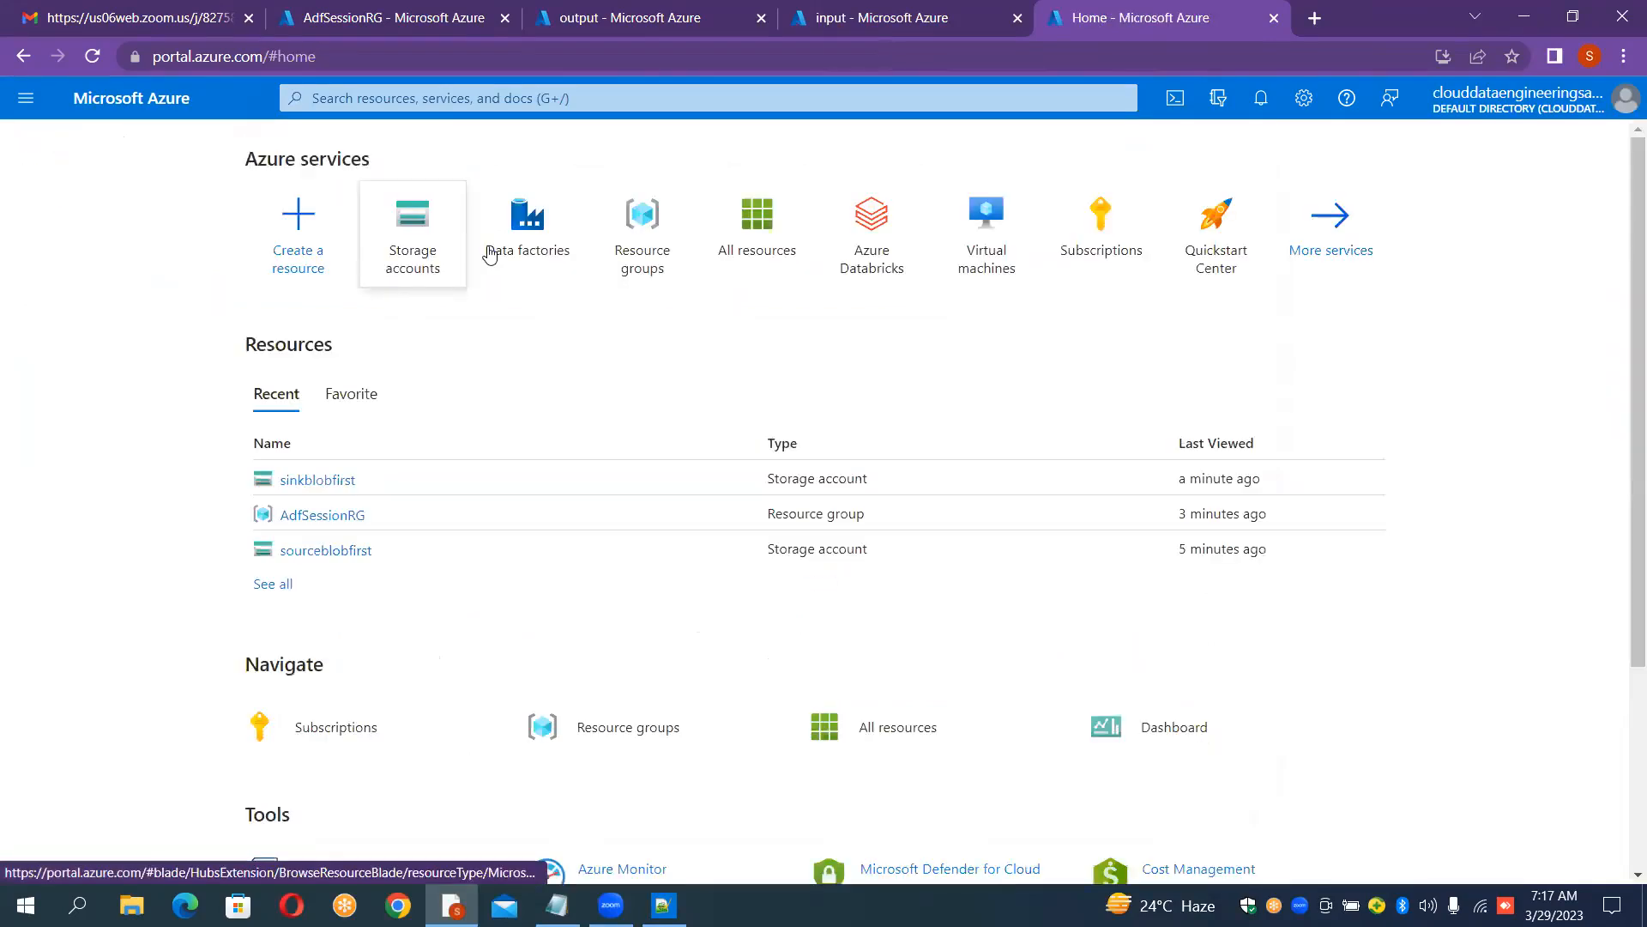
{"action": "left_click", "coordinate": [503, 253]}
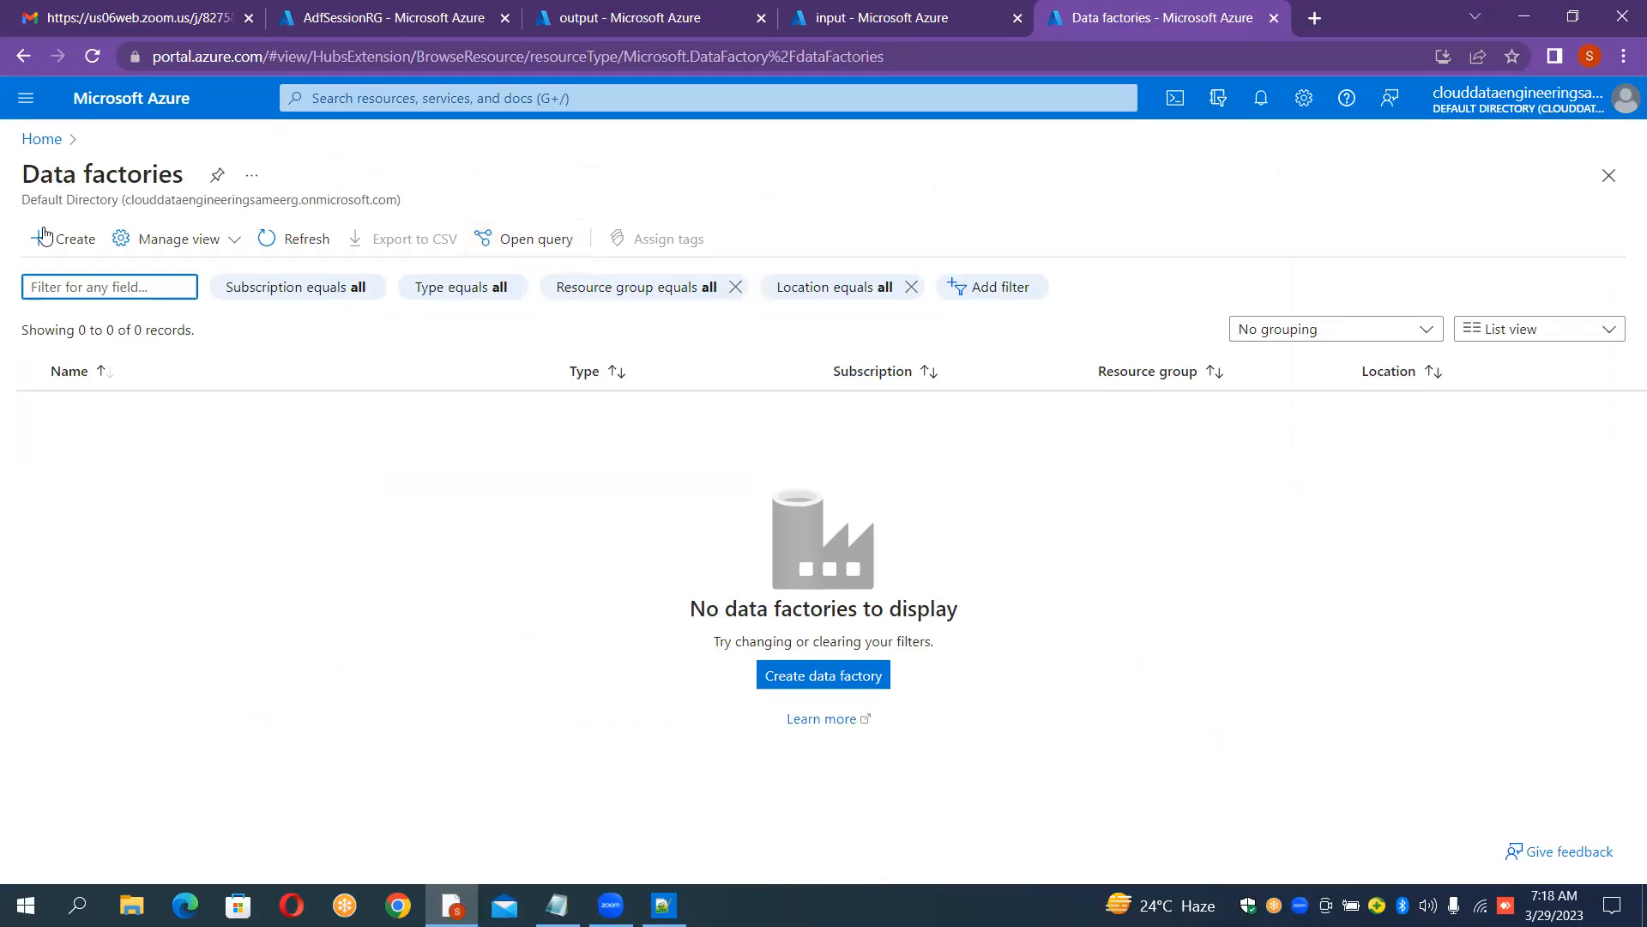
Step: Start creating a data factory named InstanceFirstSession in resource group AdfSessionRG, region East US, version V2, and review it
{"action": "left_click", "coordinate": [92, 255]}
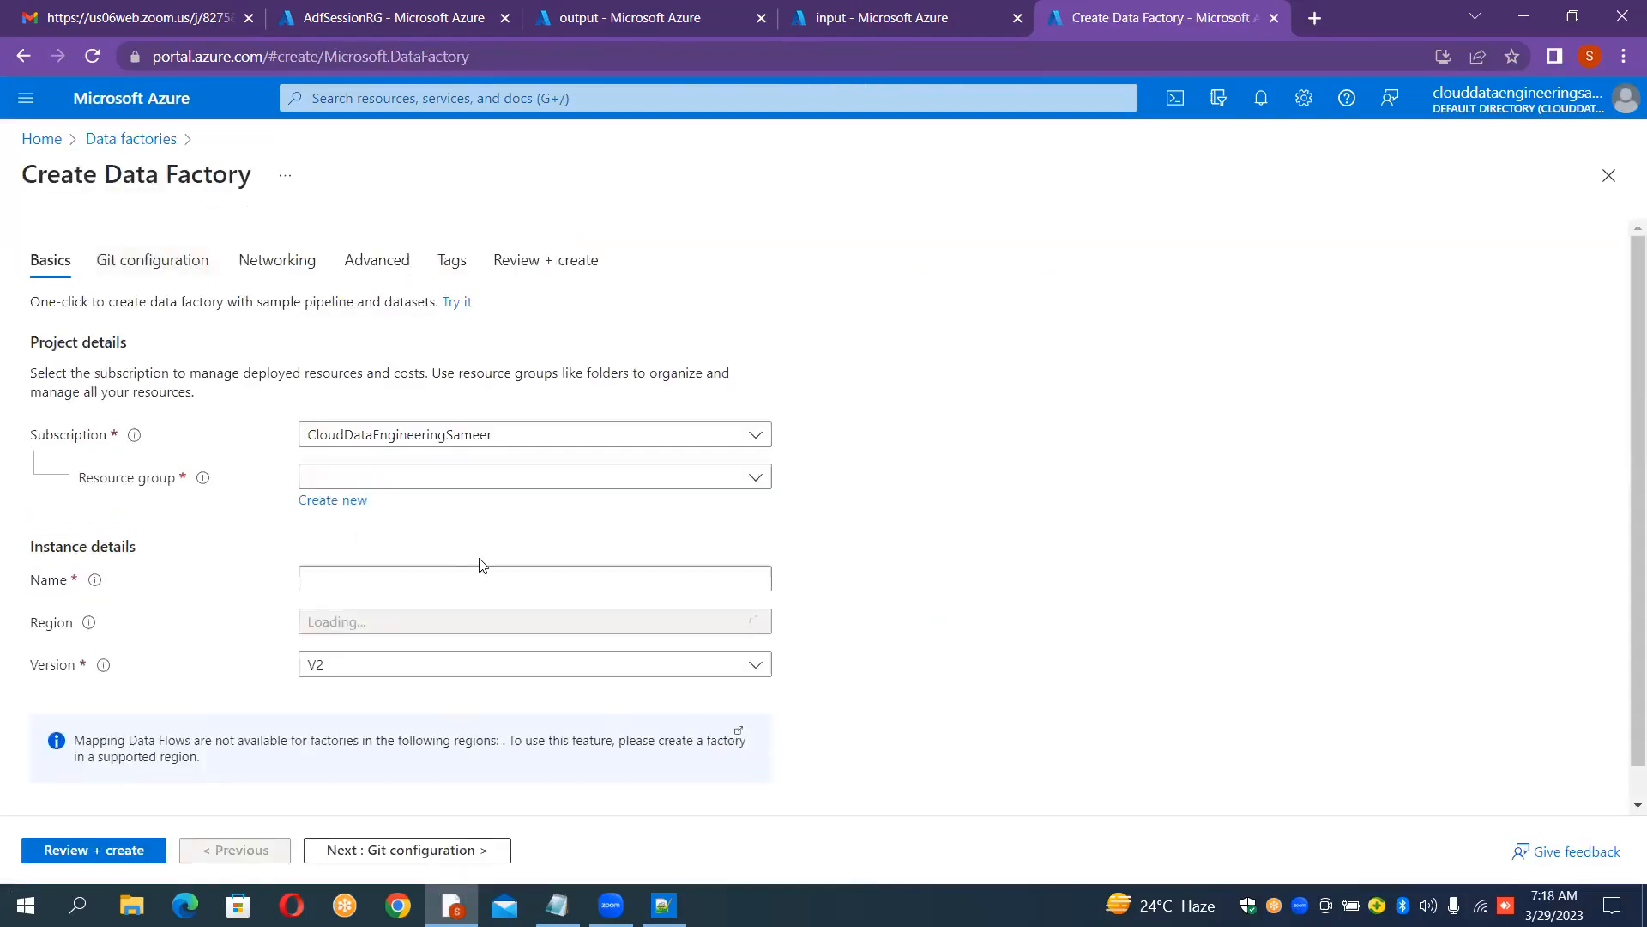
{"action": "left_click", "coordinate": [724, 474]}
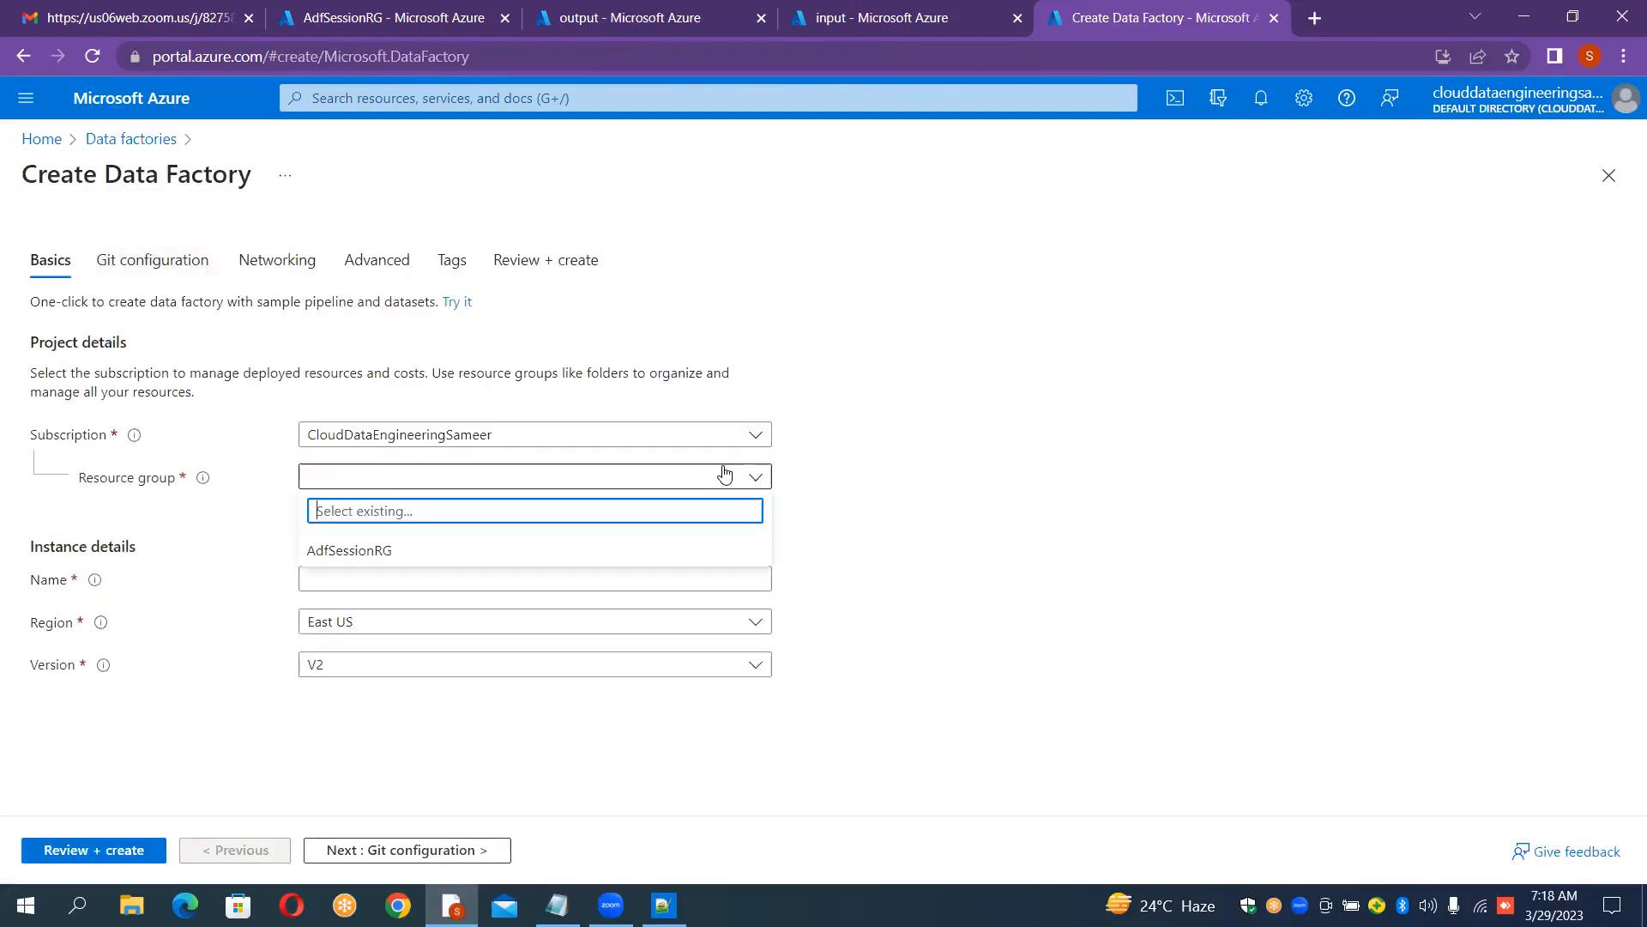
{"action": "left_click", "coordinate": [462, 551]}
{"action": "left_click", "coordinate": [431, 581]}
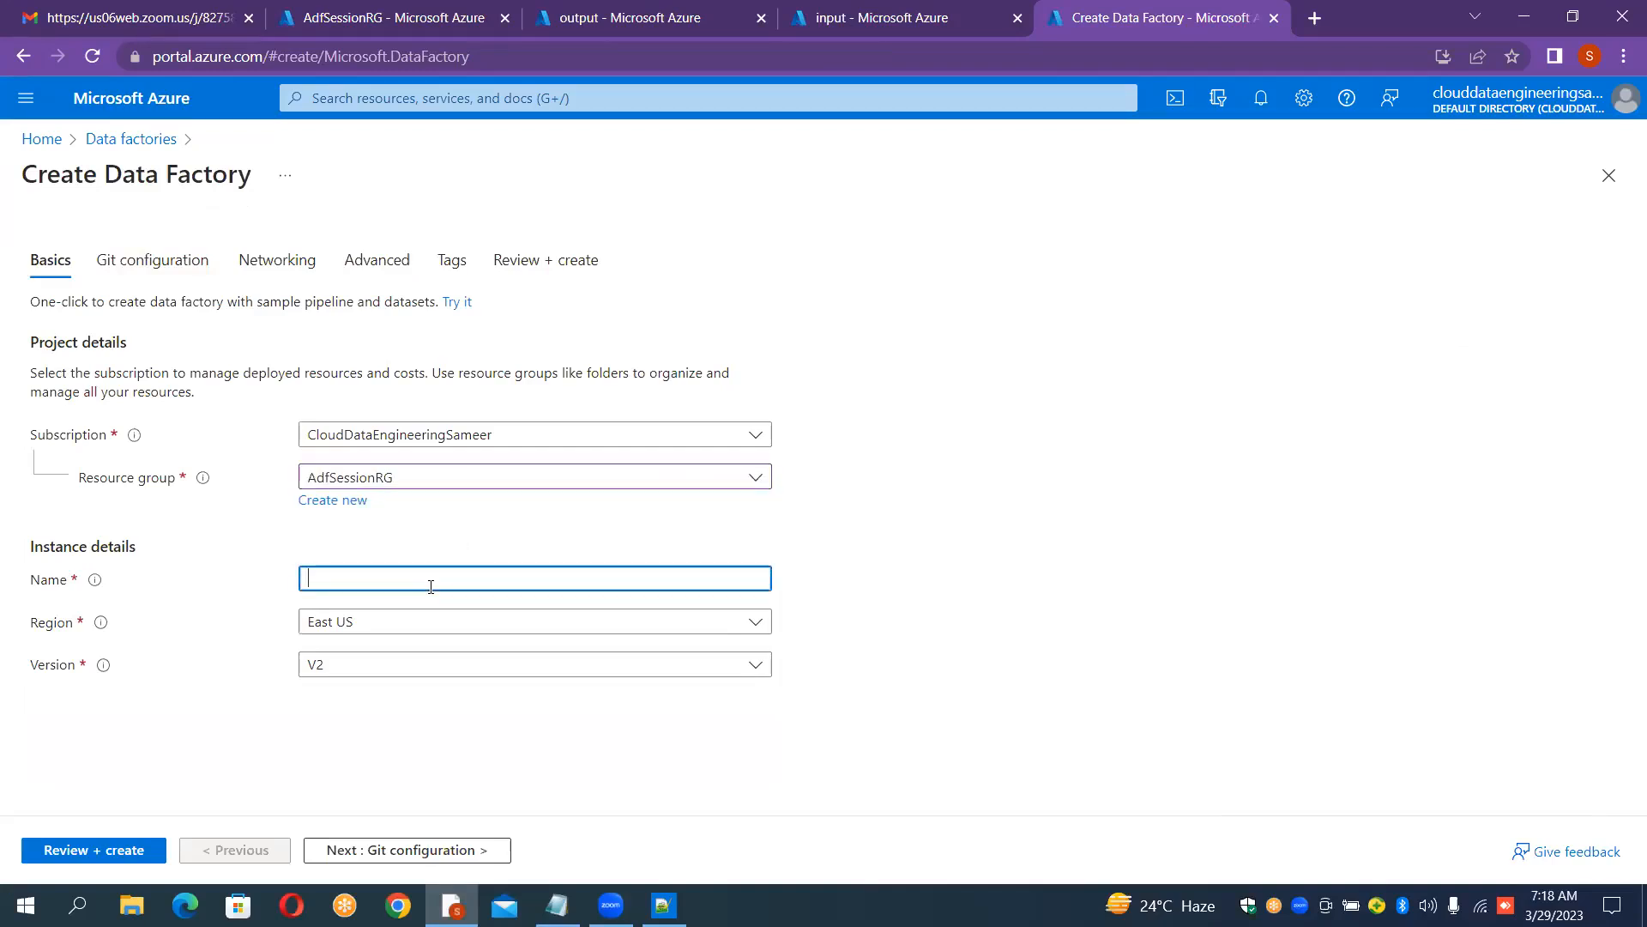
{"action": "type", "text": "InstanceFirstSession"}
{"action": "left_click", "coordinate": [116, 858]}
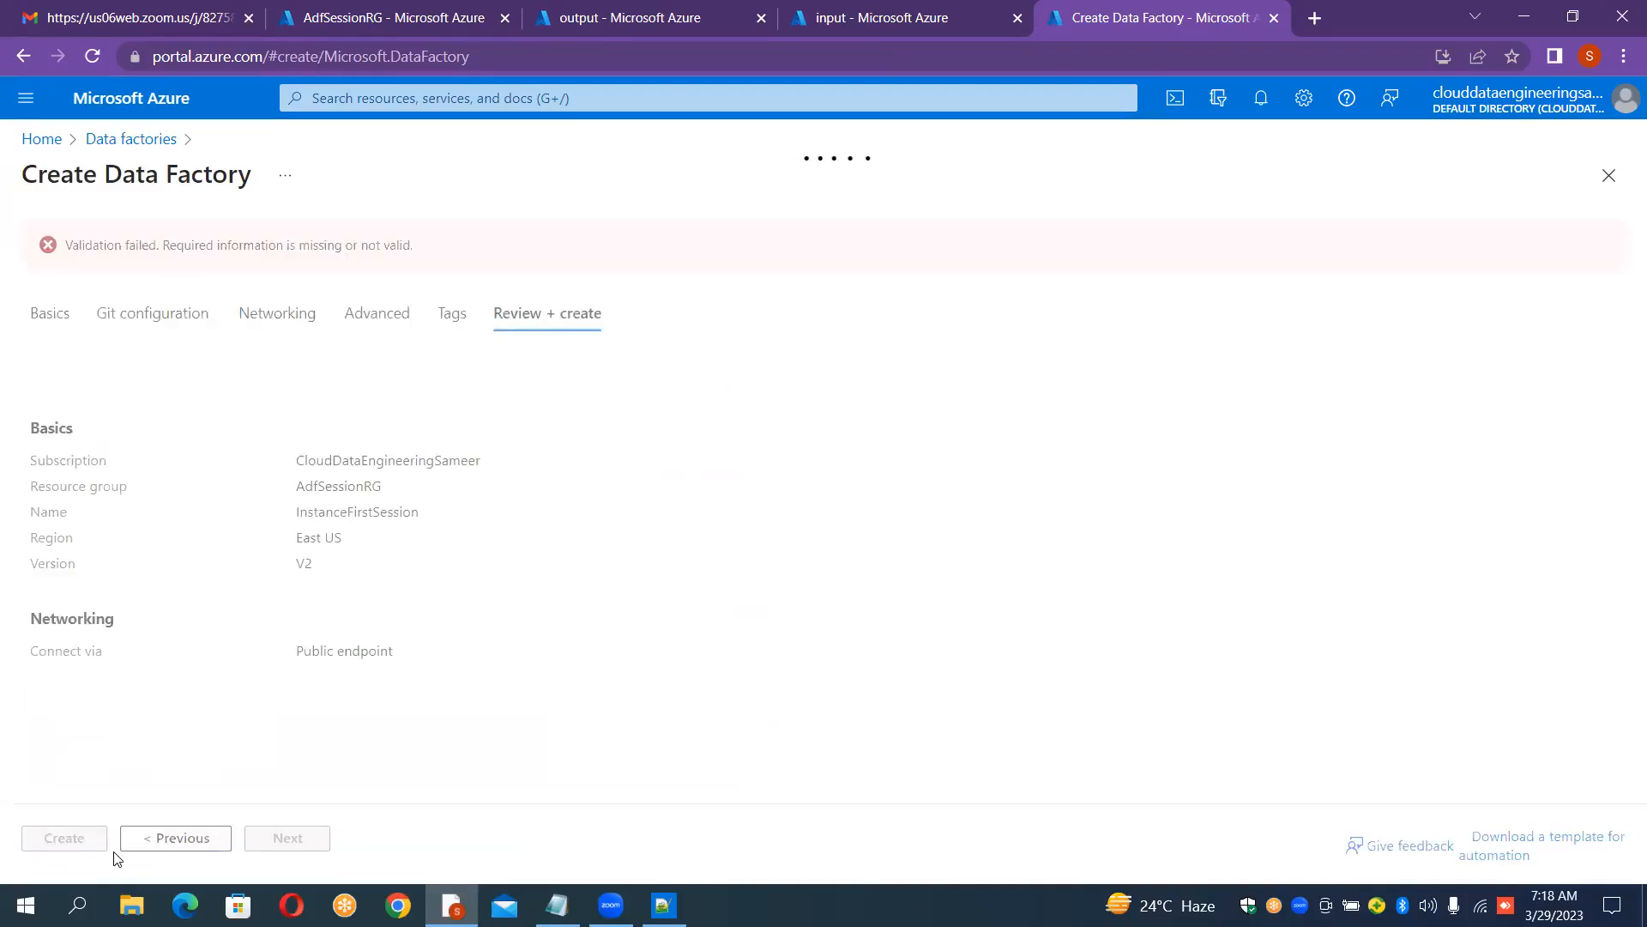
Step: Return to the basics, re-run the review, and create the InstanceFirstSession data factory
{"action": "left_click", "coordinate": [48, 321]}
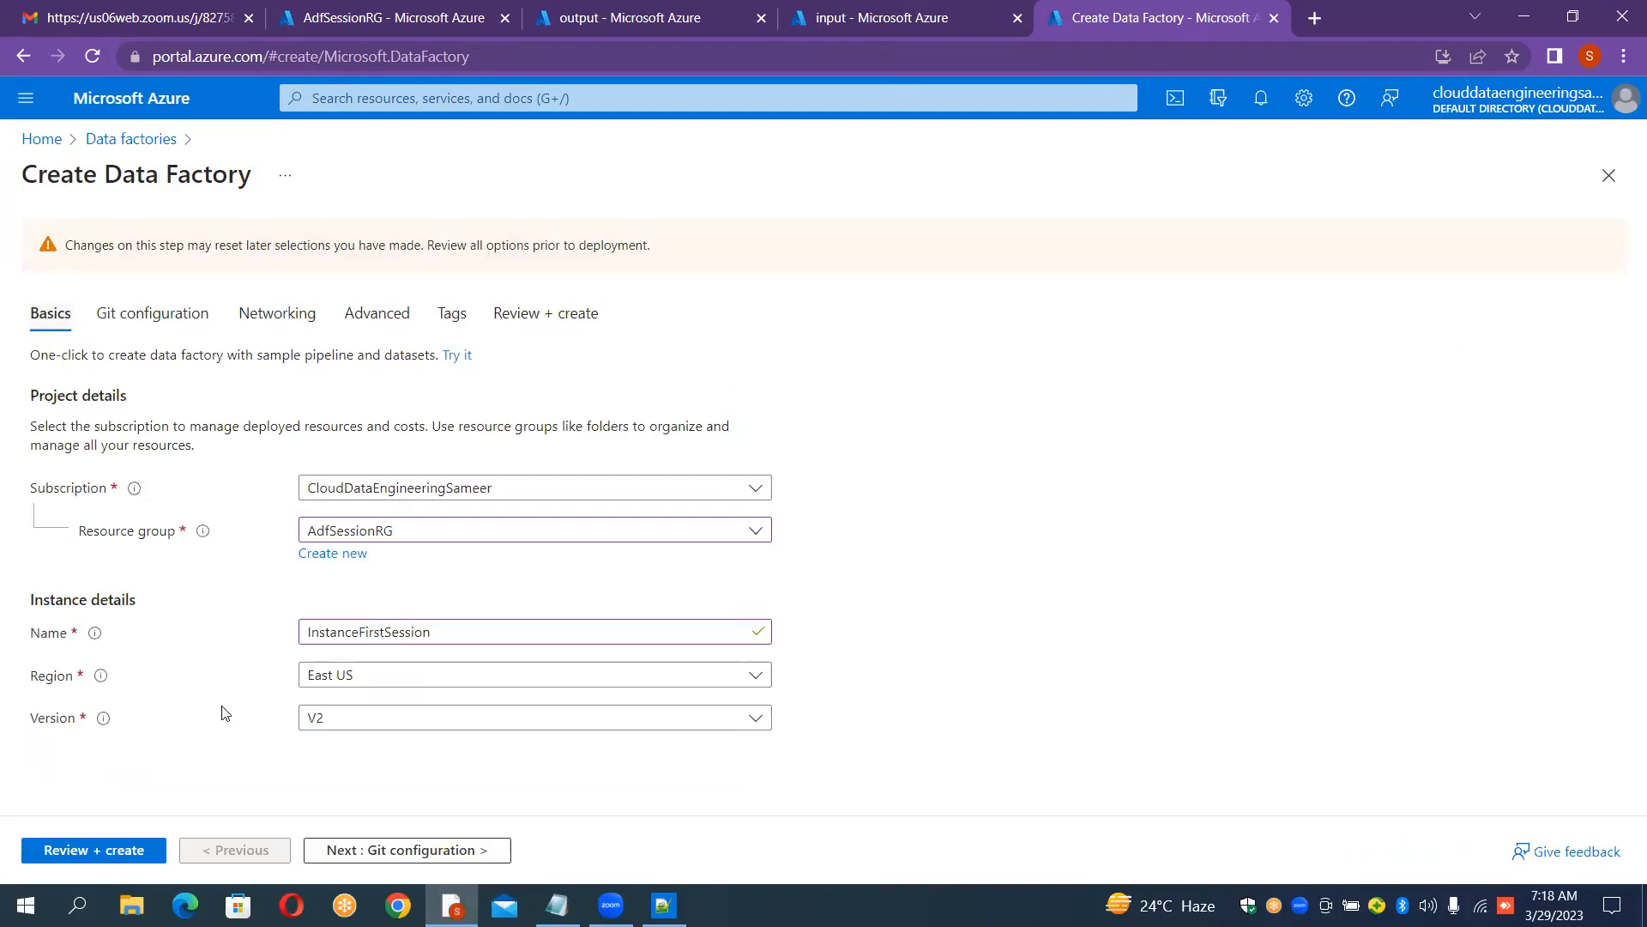
{"action": "left_click", "coordinate": [129, 849]}
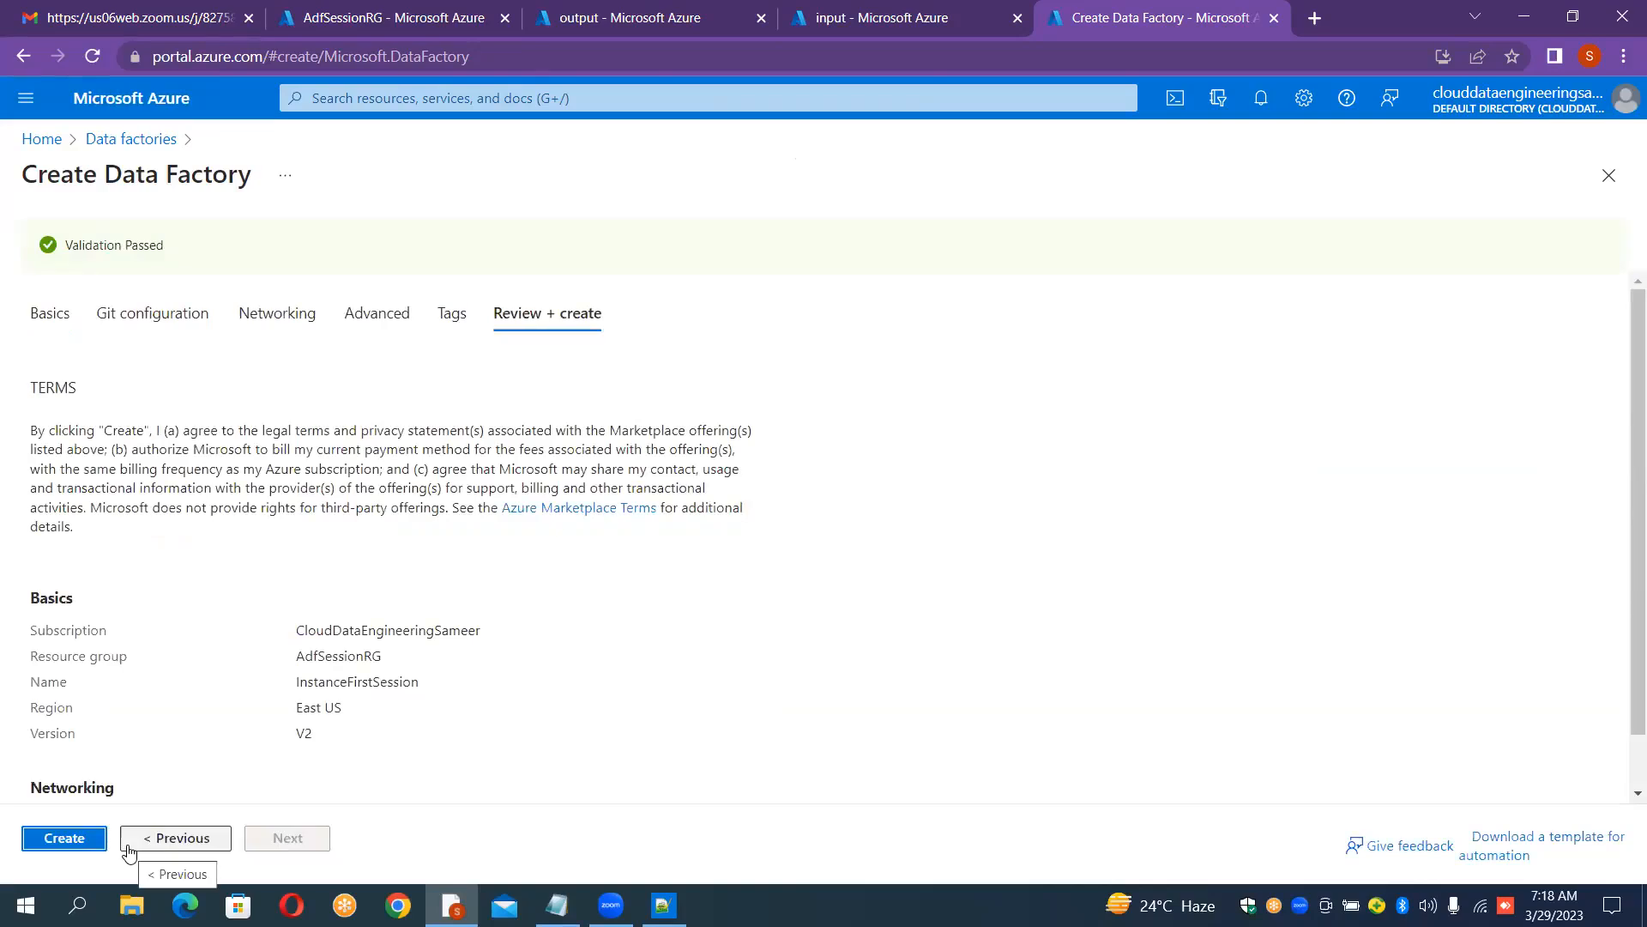
{"action": "left_click", "coordinate": [92, 843]}
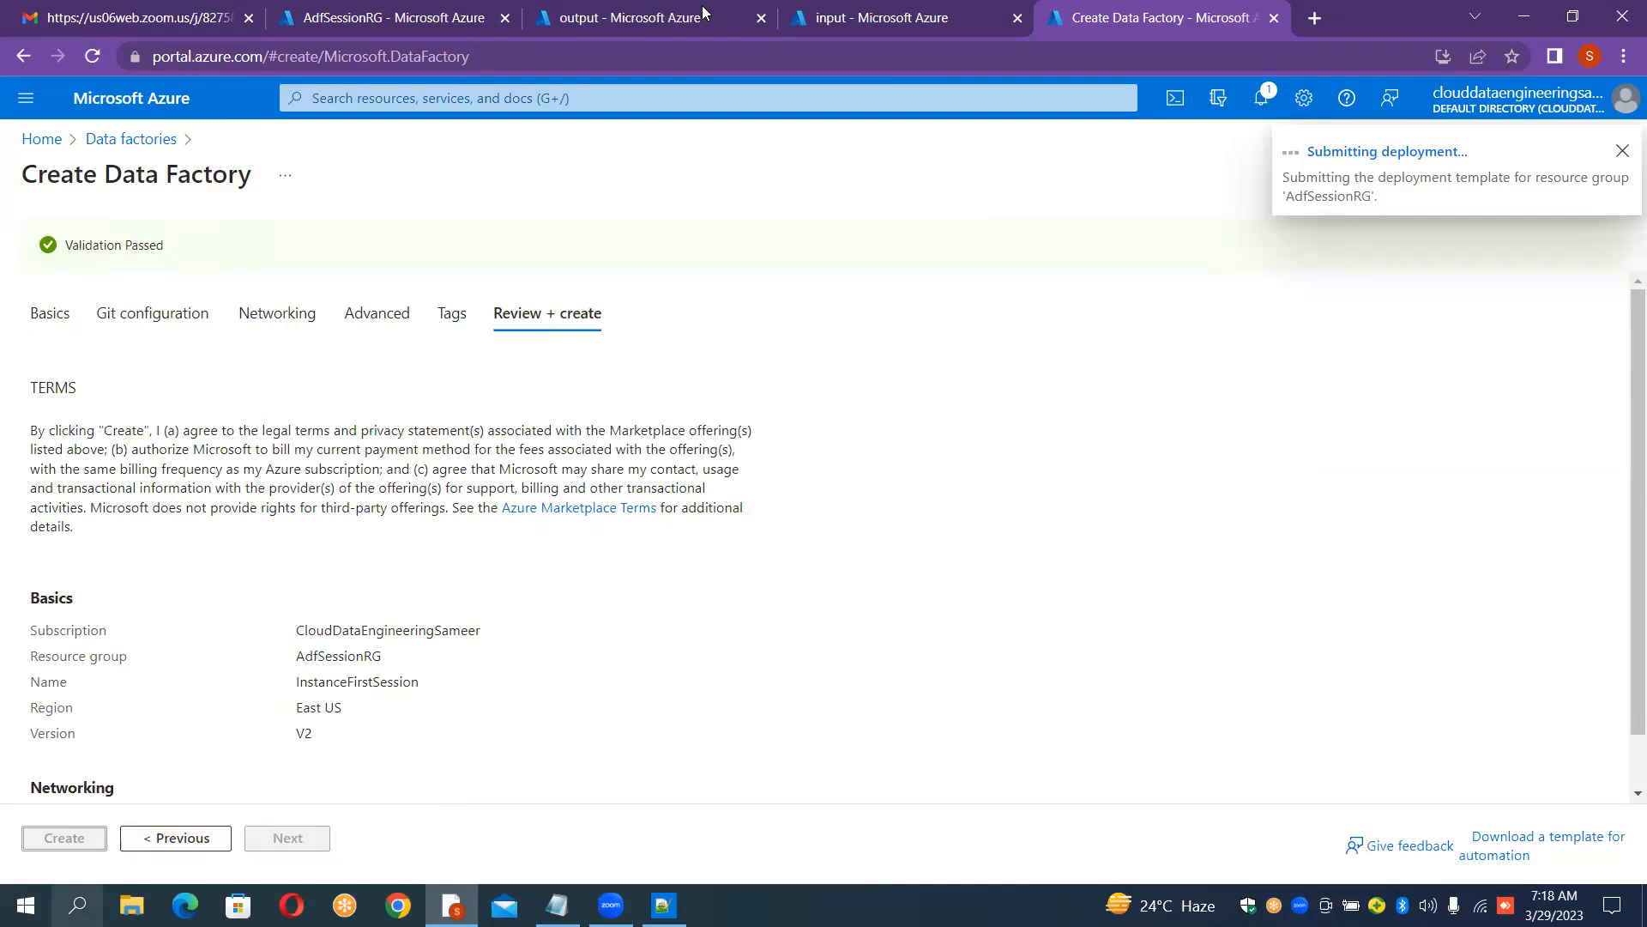
{"action": "left_click", "coordinate": [174, 21]}
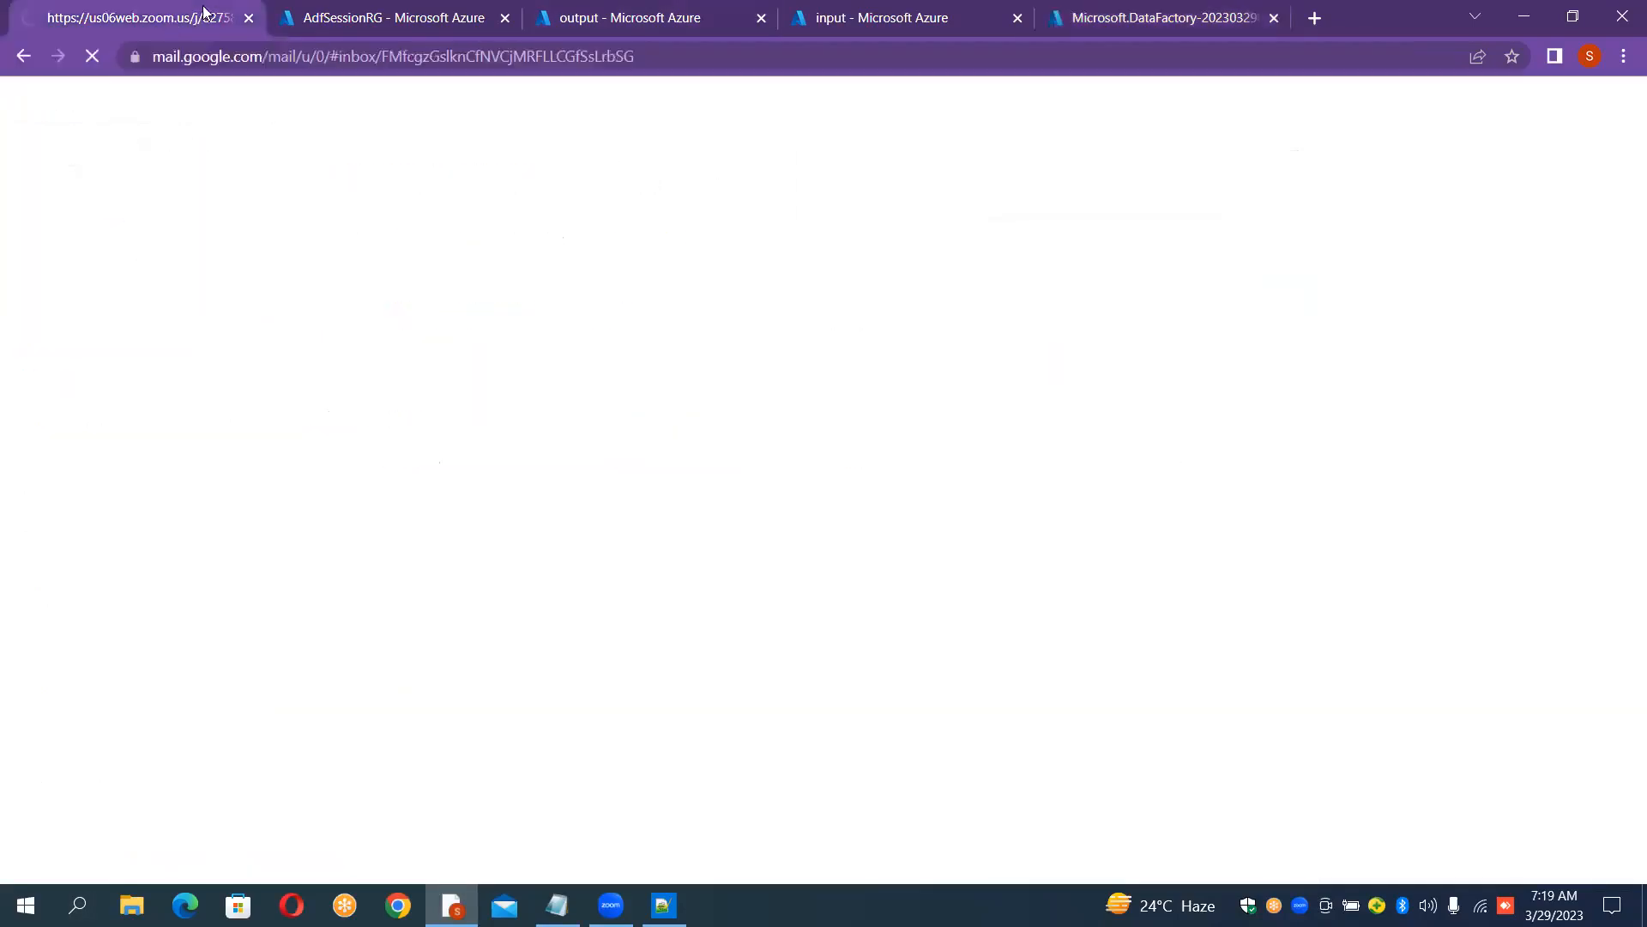
Step: Go back to the deployment tab and open the new InstanceFirstSession data factory resource
{"action": "left_click", "coordinate": [324, 17]}
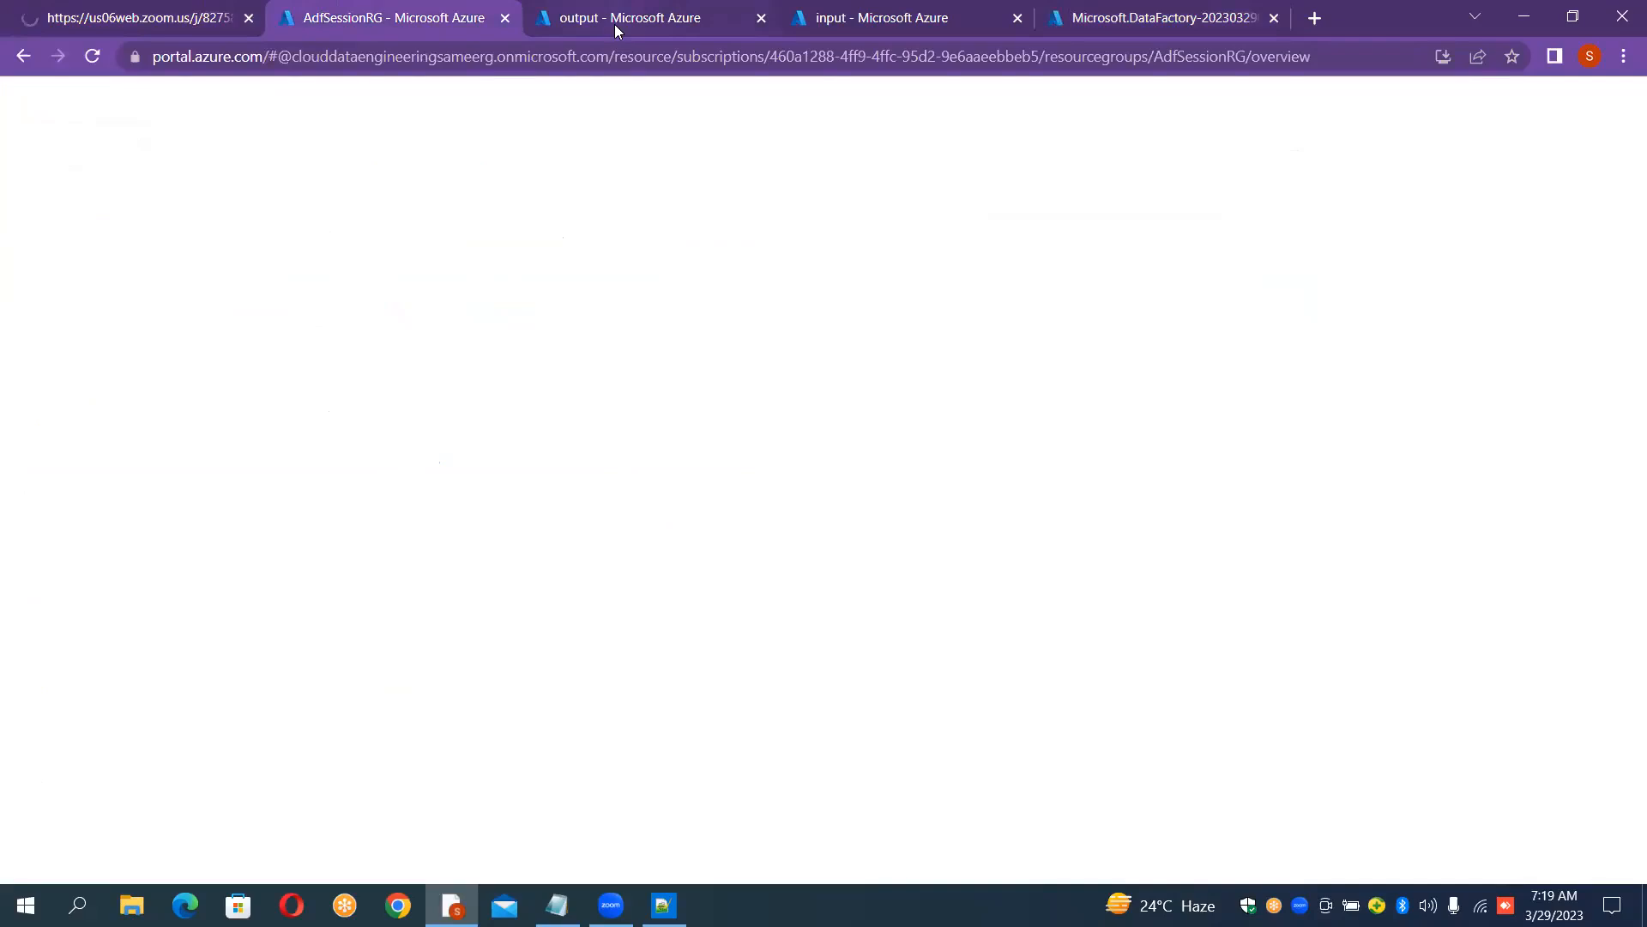
{"action": "left_click", "coordinate": [614, 24]}
{"action": "left_click", "coordinate": [891, 21]}
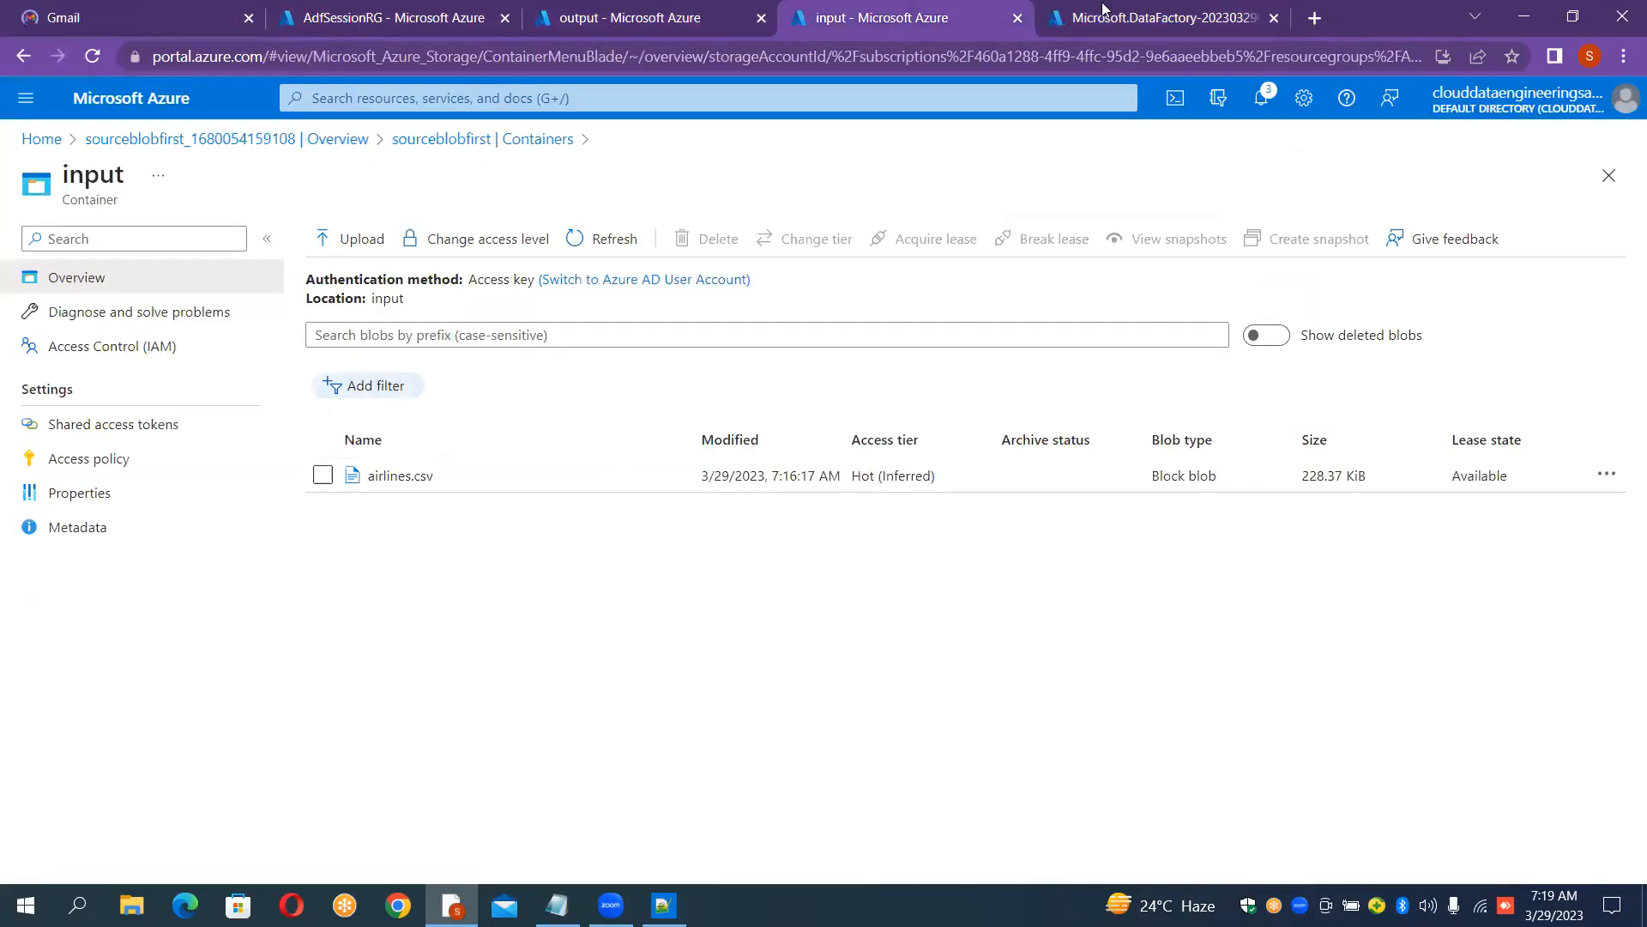
{"action": "left_click", "coordinate": [1188, 10]}
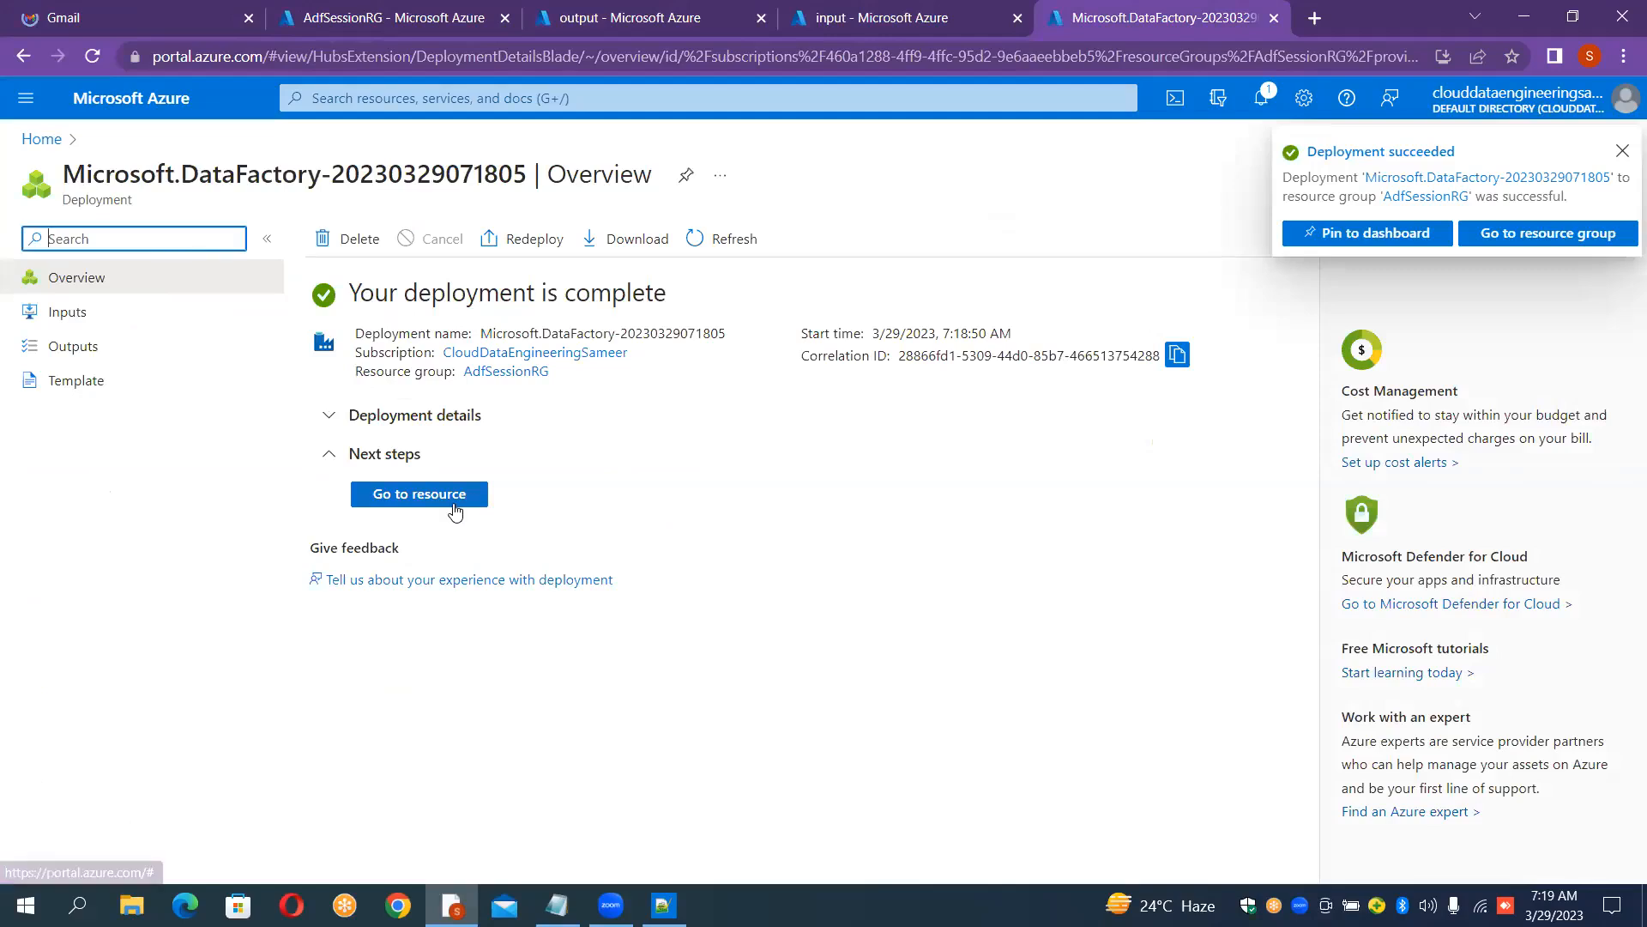
{"action": "left_click", "coordinate": [455, 510]}
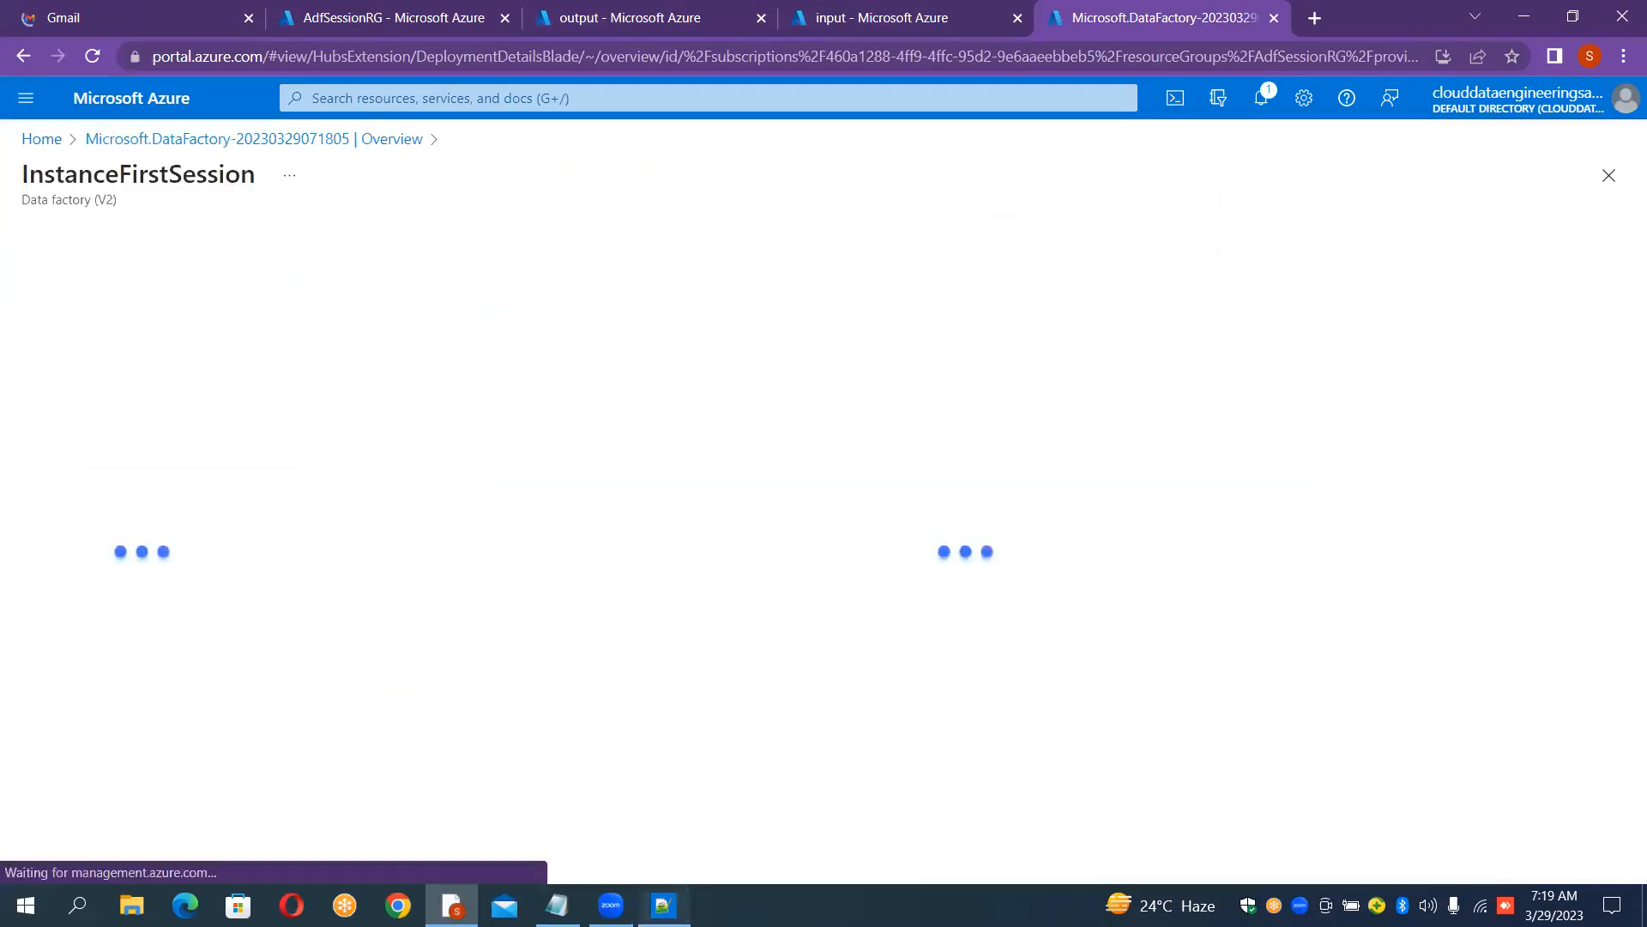
Step: Switch to the Notepad++ case study notes and add a new line "Step5 :" below Step4
{"action": "left_click", "coordinate": [663, 904]}
{"action": "left_click", "coordinate": [425, 483]}
{"action": "key", "text": "Return"}
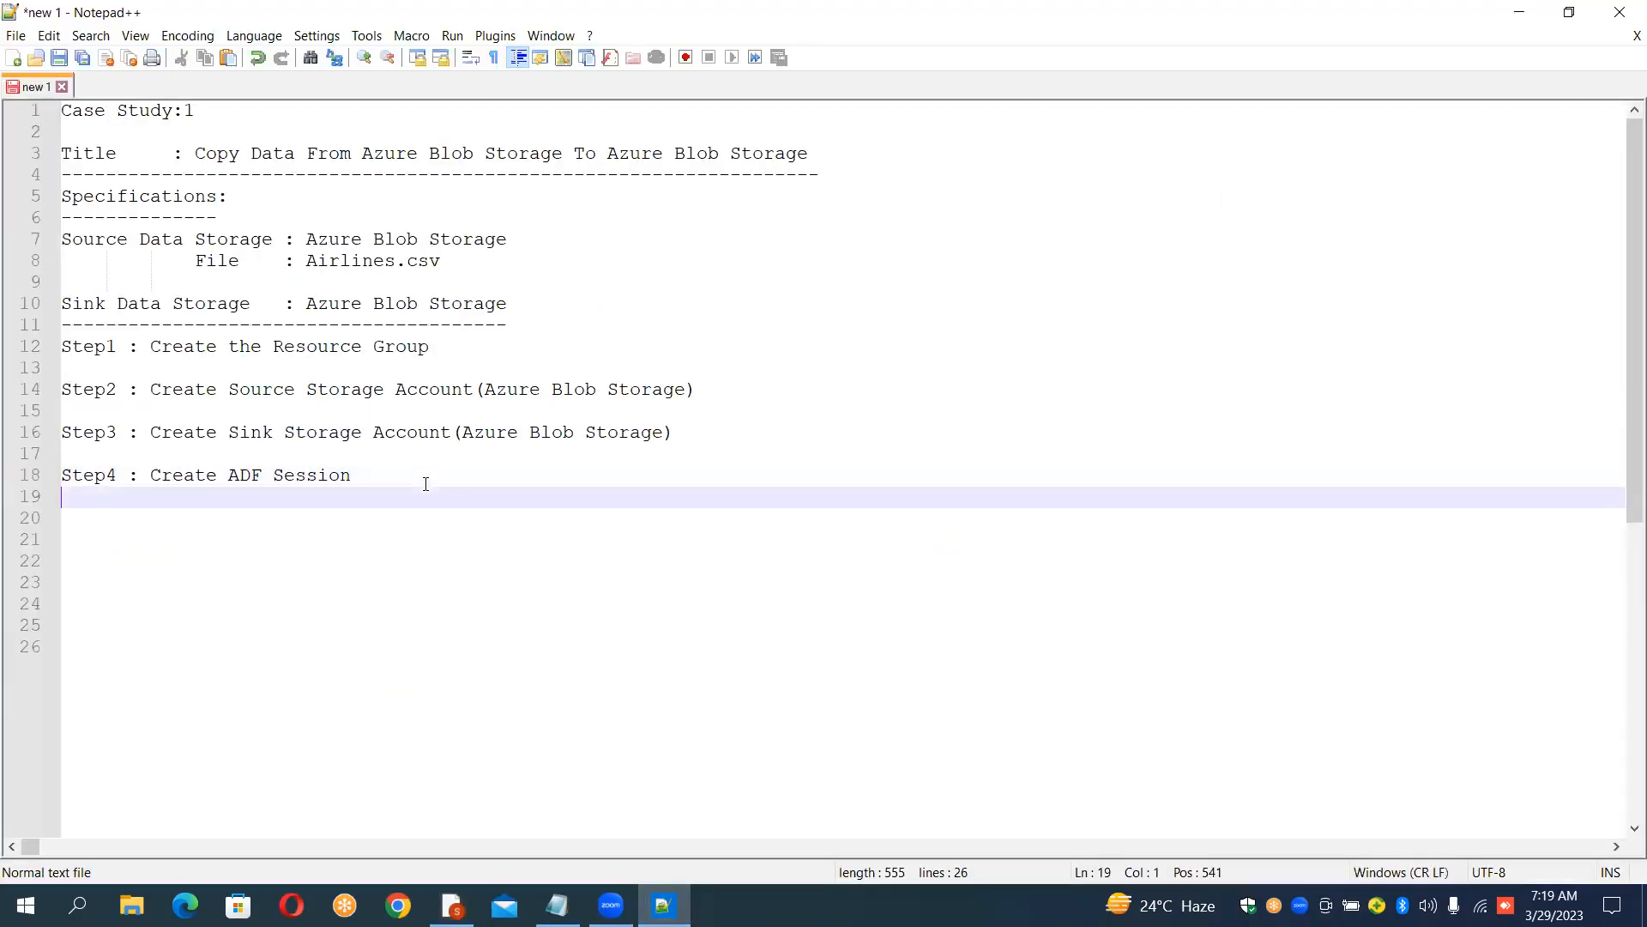
{"action": "key", "text": "Return"}
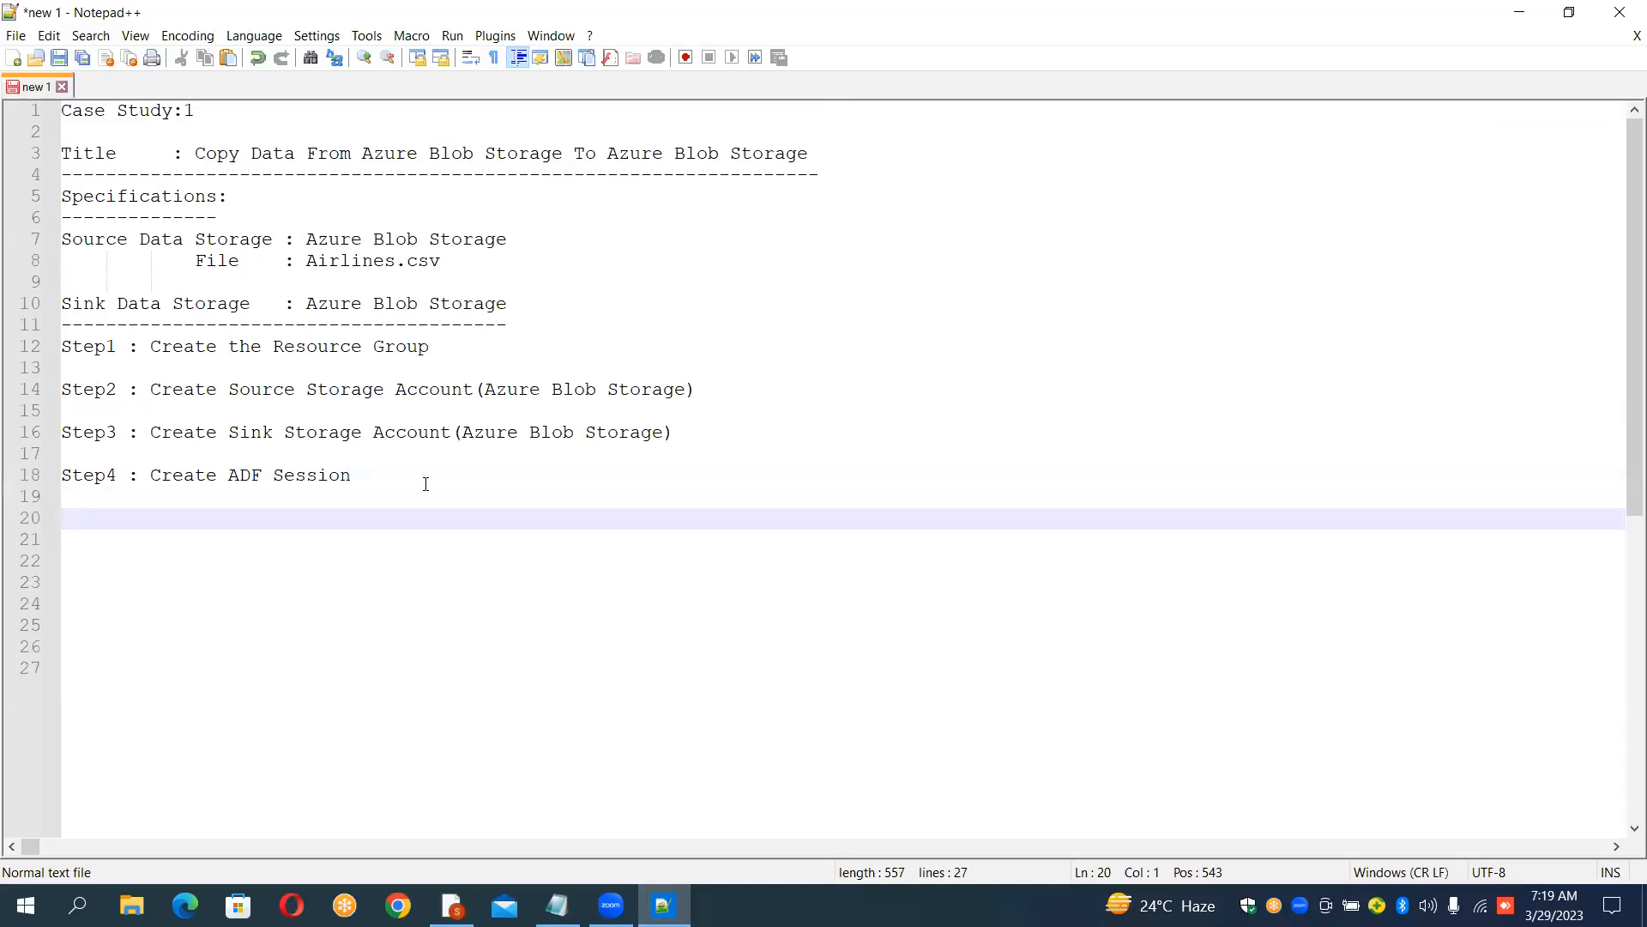
{"action": "type", "text": "Step5 :"}
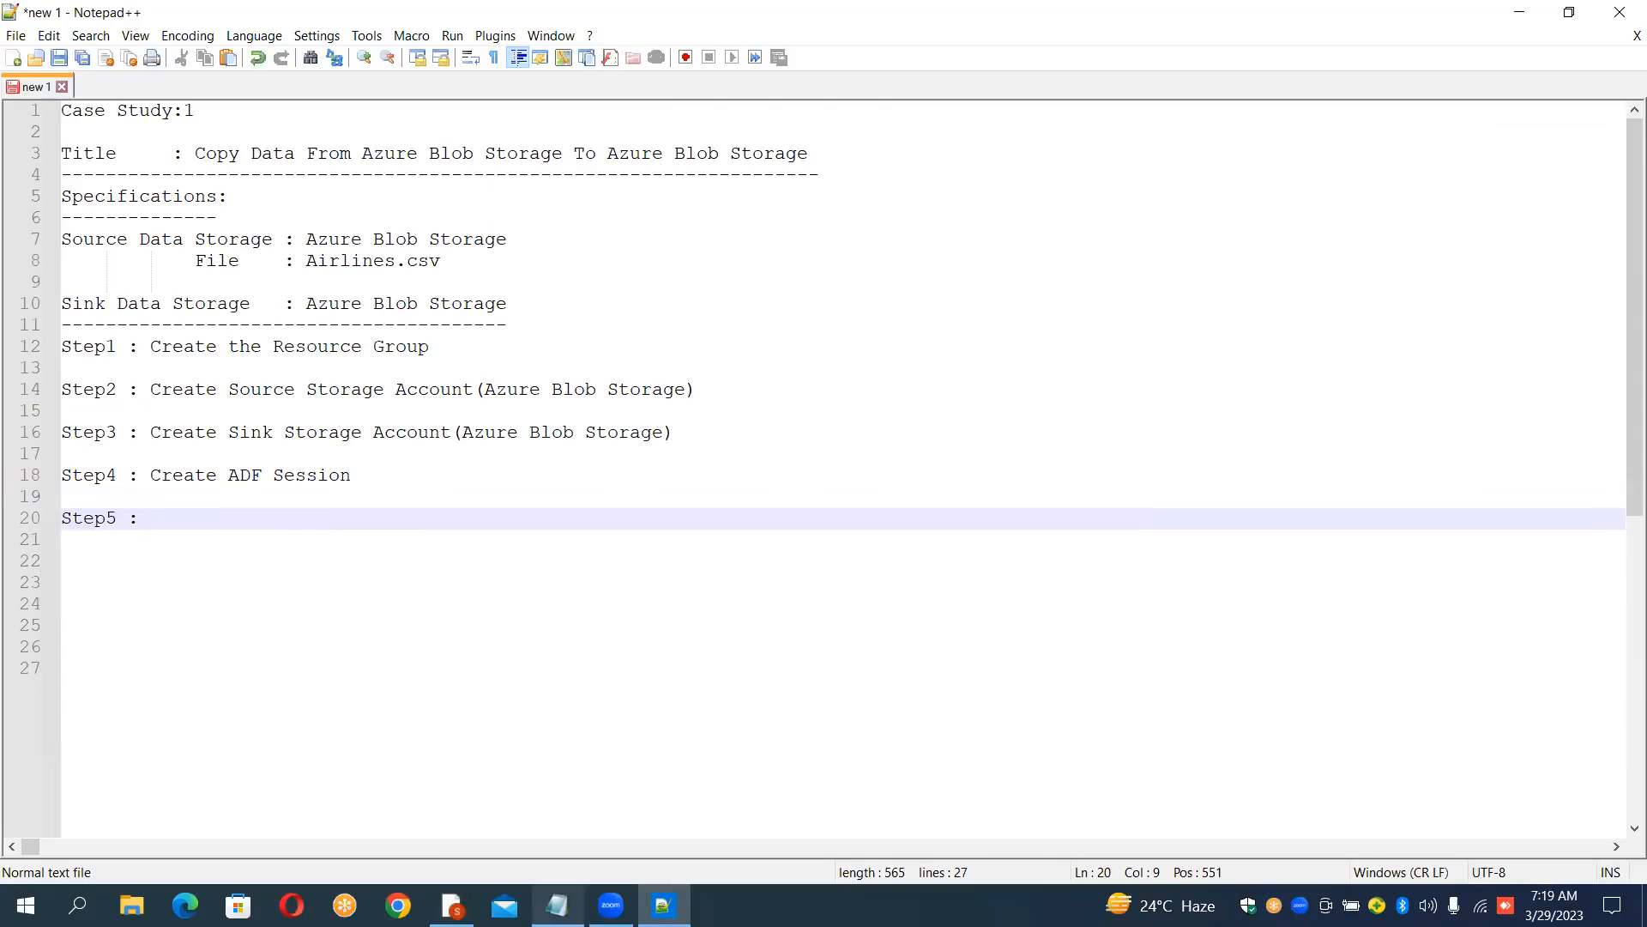
Step: Return to the browser and launch Azure Data Factory Studio from the data factory's overview
{"action": "mouse_move", "coordinate": [664, 905]}
{"action": "left_click", "coordinate": [453, 905]}
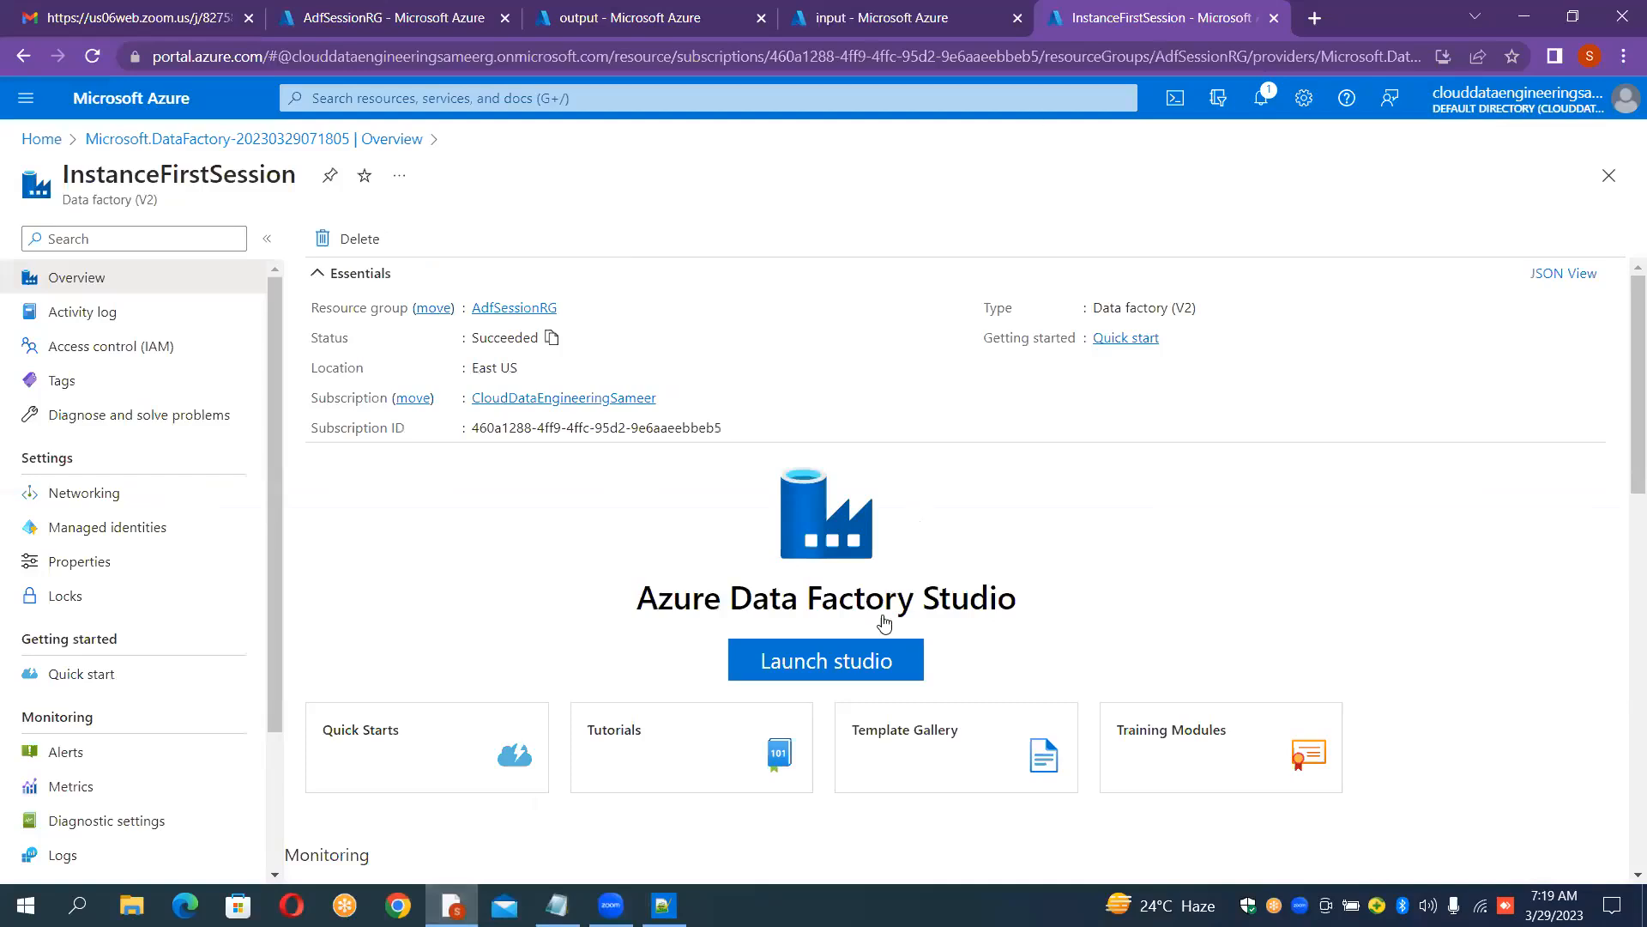
{"action": "left_click", "coordinate": [874, 669]}
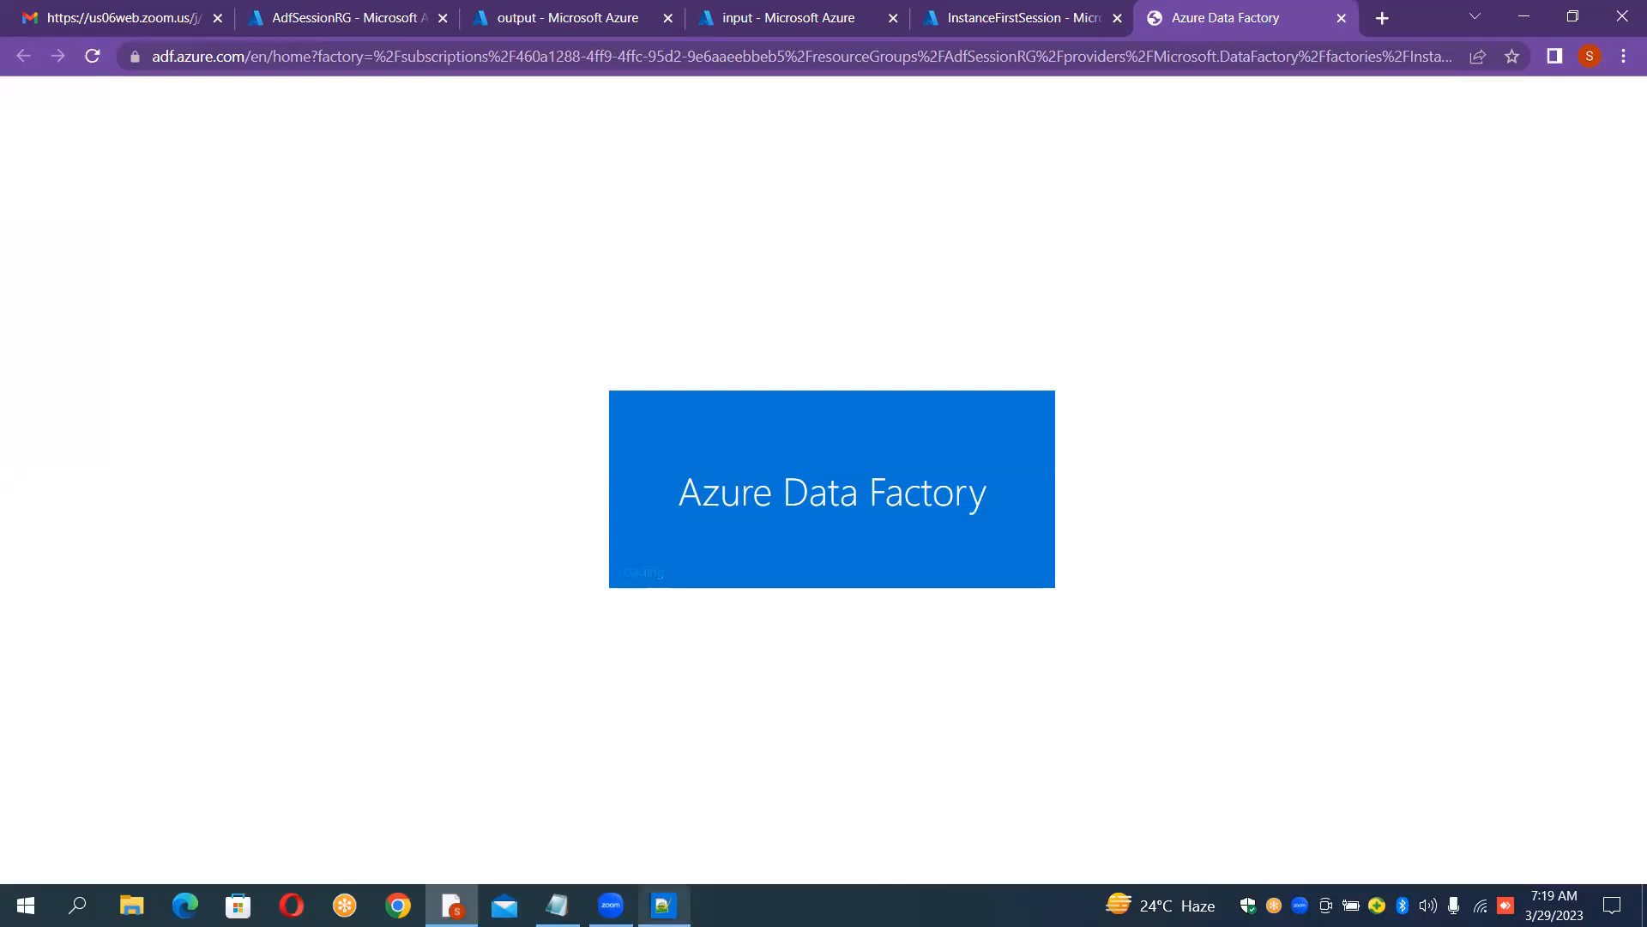
Step: Complete the notes line as "Step5 : Create /Define the Components in ADF" and start a new line
{"action": "mouse_move", "coordinate": [664, 905]}
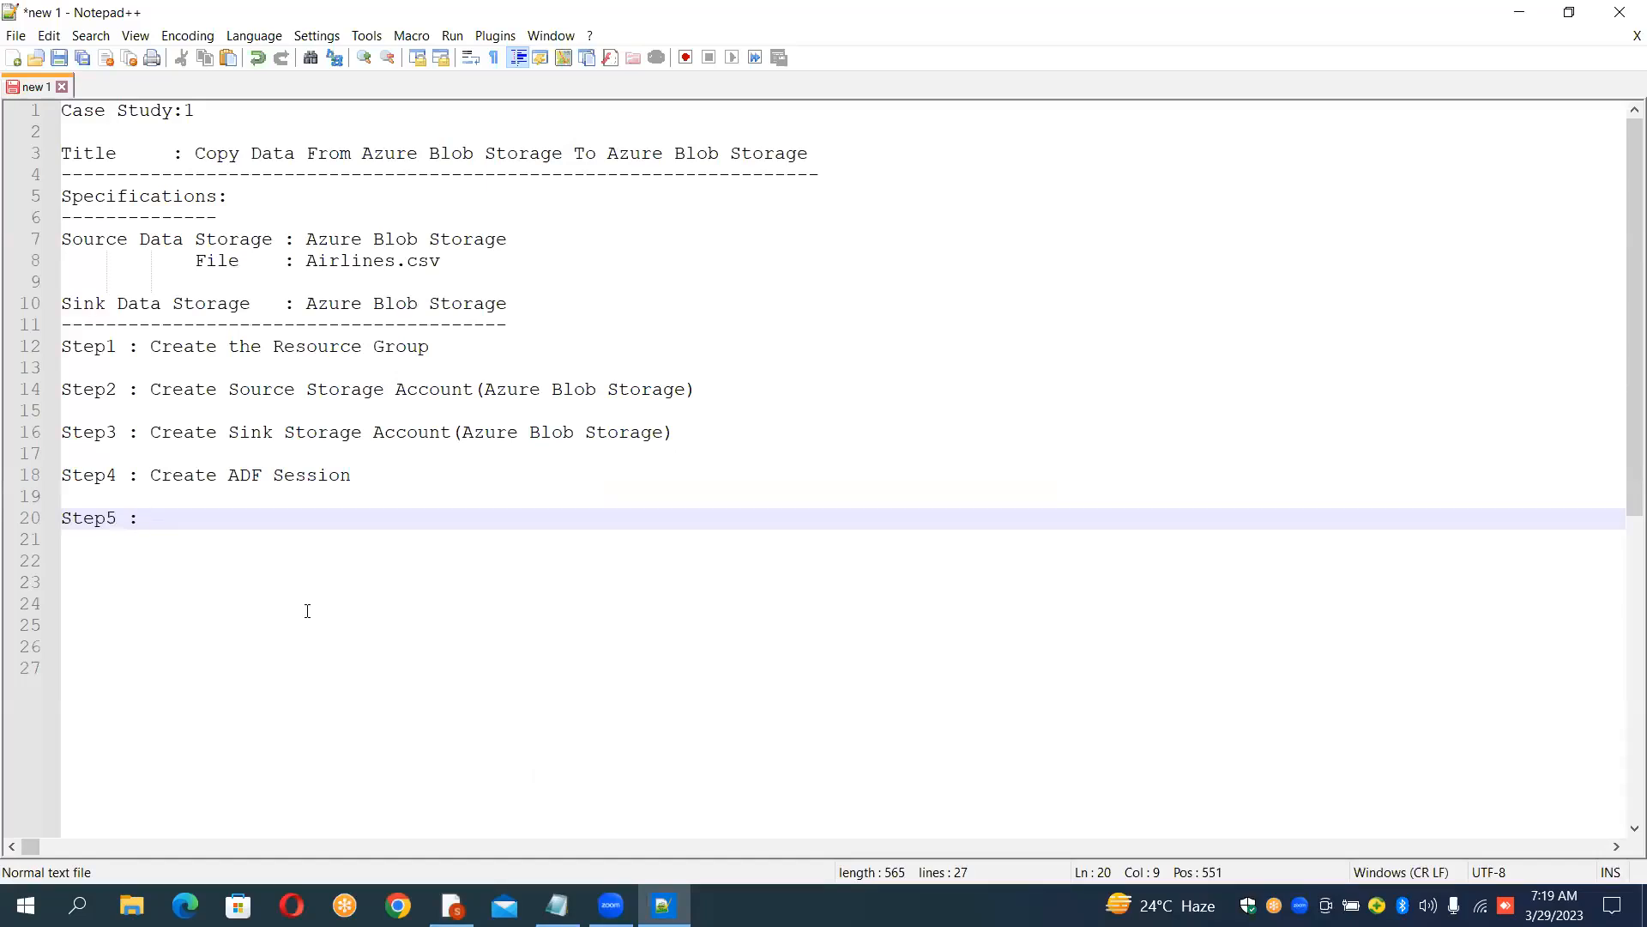
{"action": "type", "text": "C"}
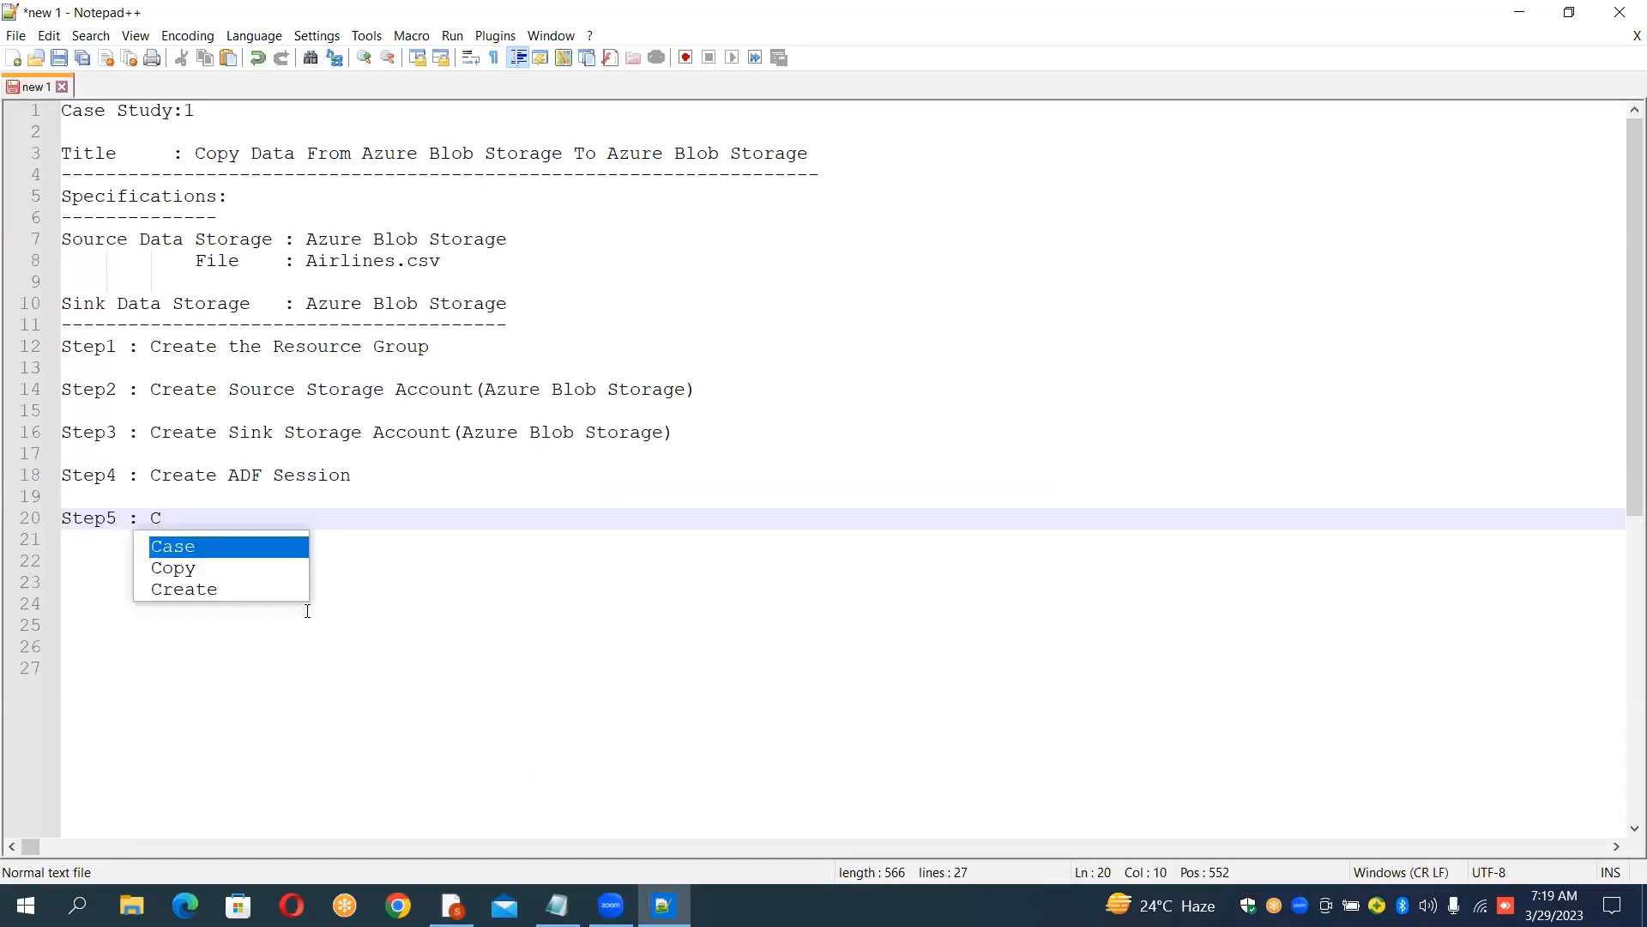
{"action": "type", "text": "reate "}
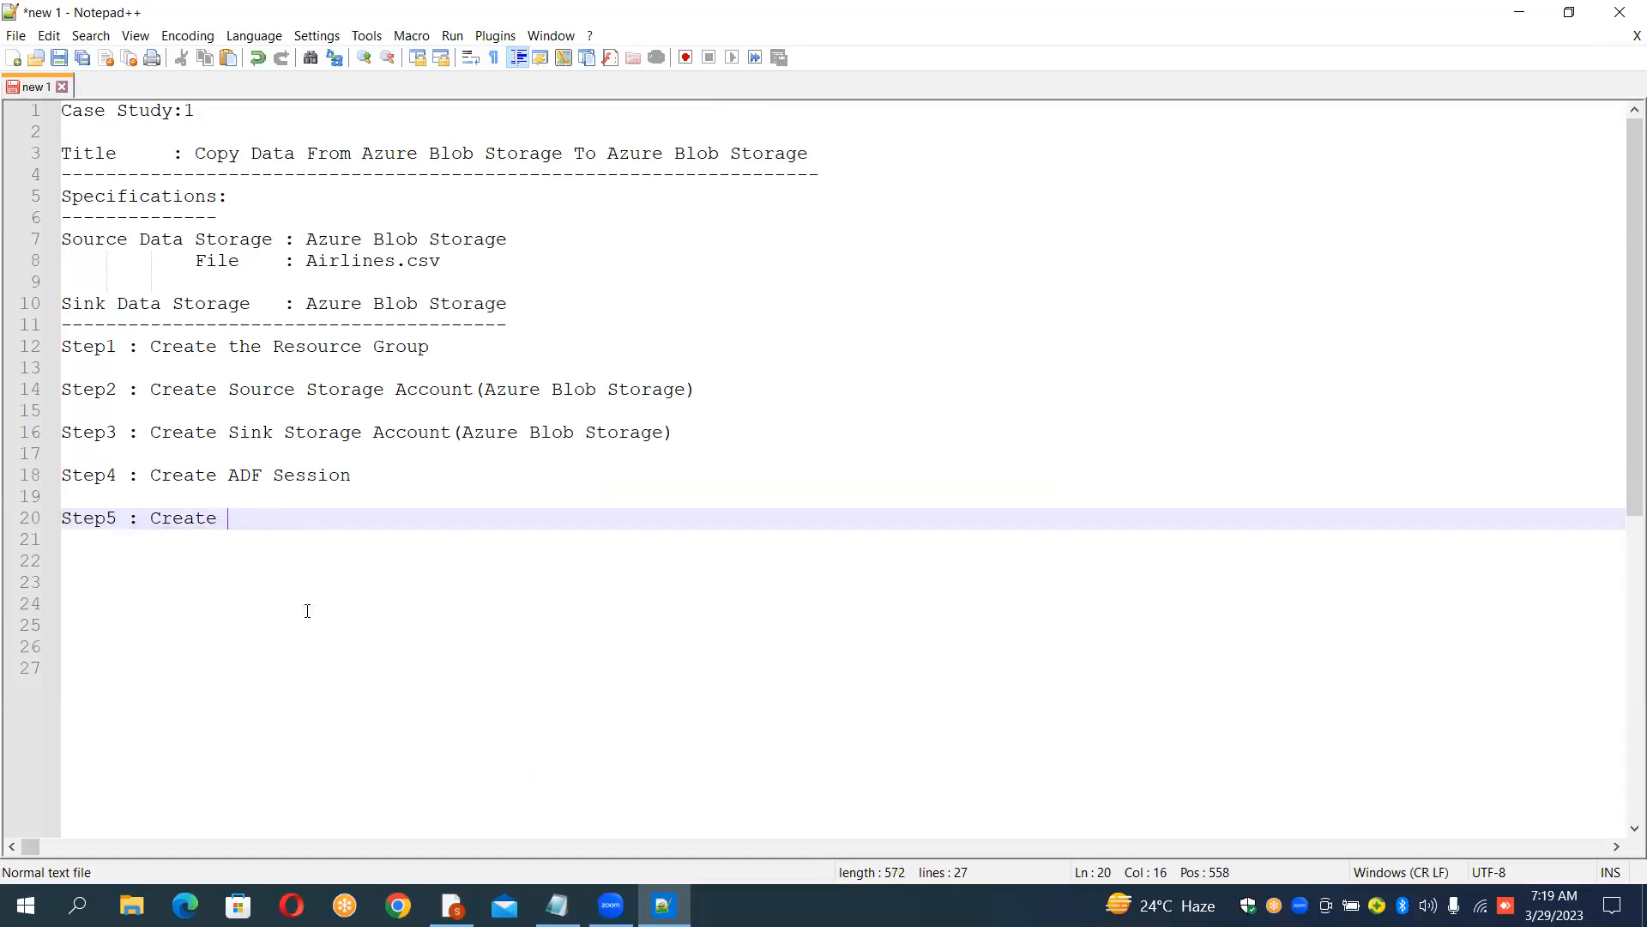
{"action": "type", "text": "/Define the "}
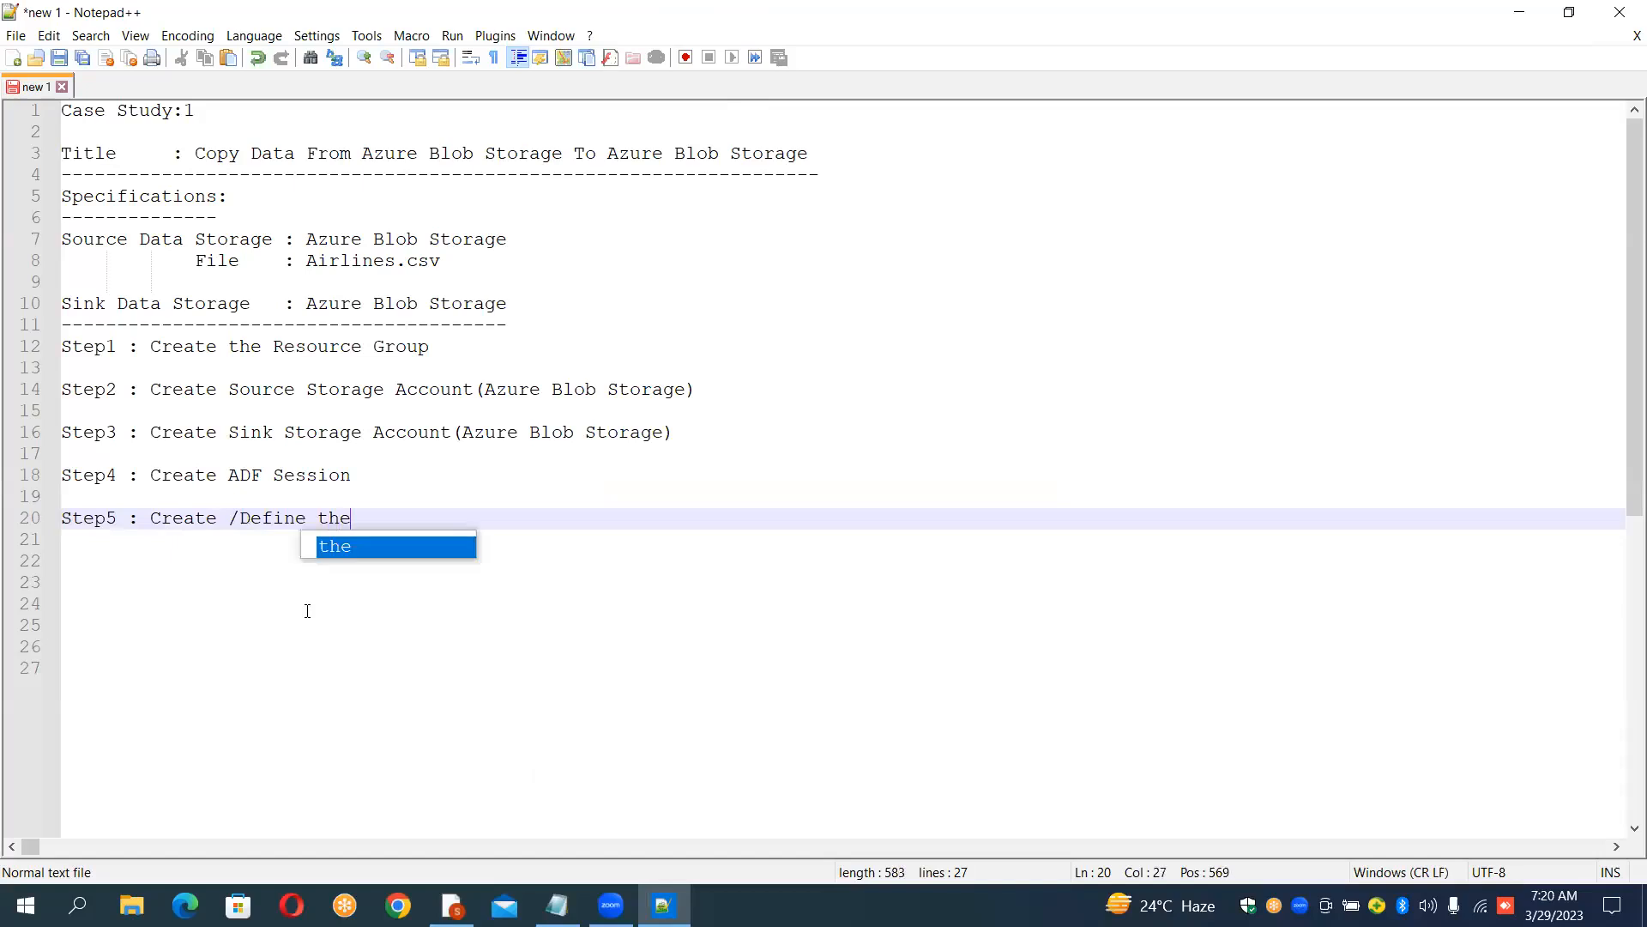
{"action": "type", "text": "Comp"}
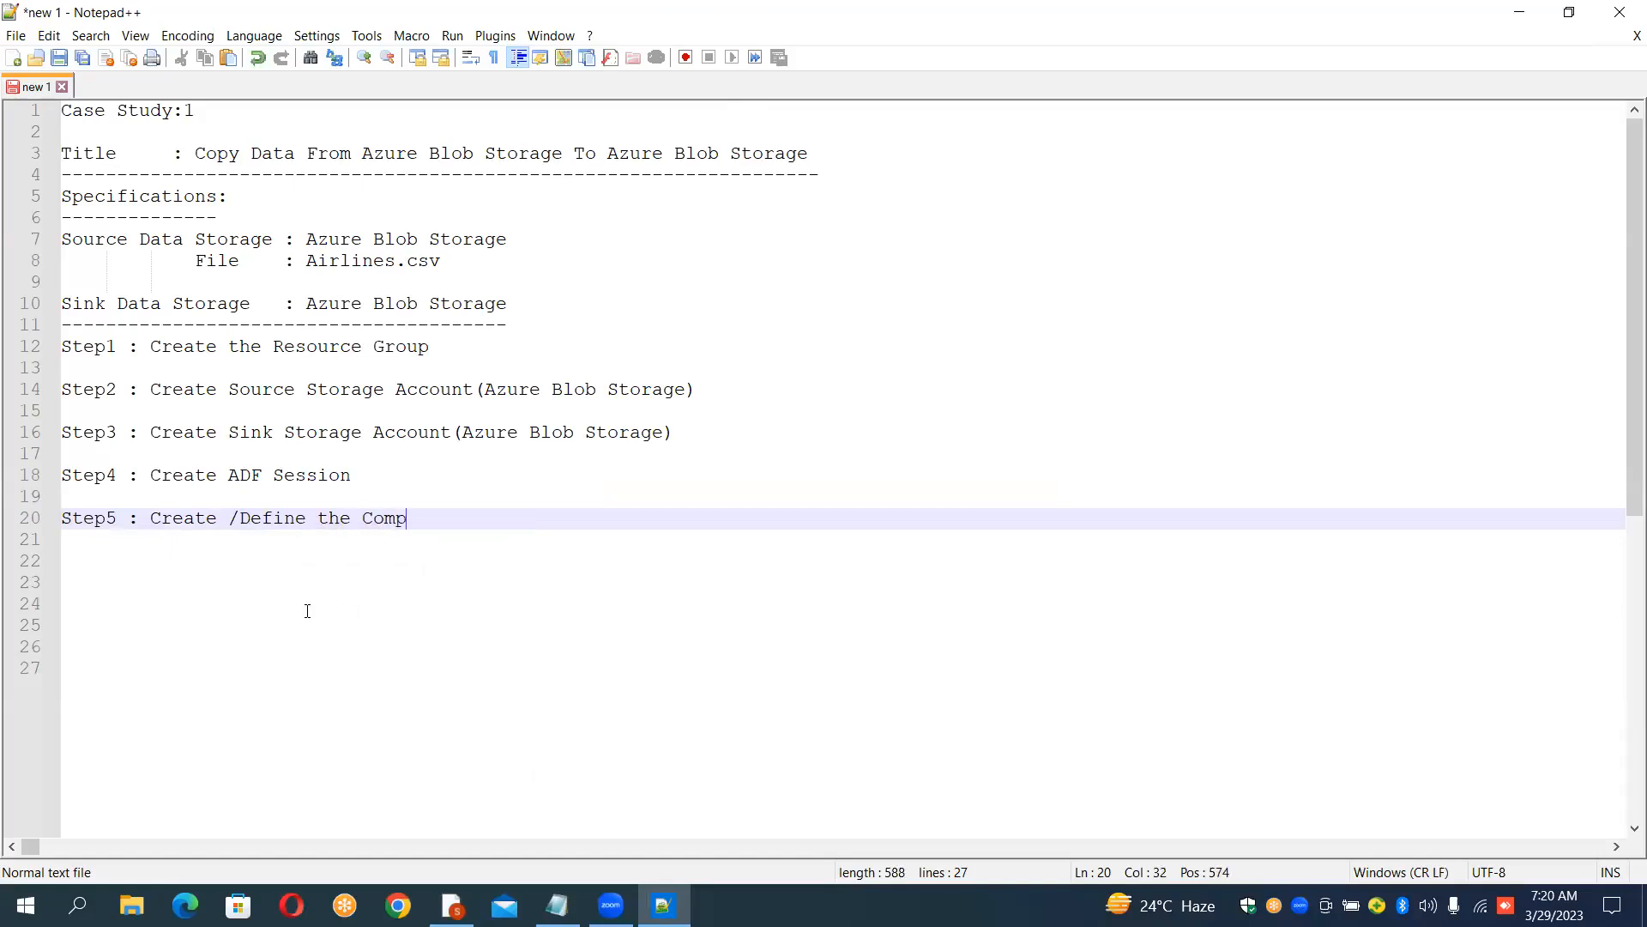
{"action": "type", "text": "onents in ADF"}
{"action": "key", "text": "Return"}
{"action": "key", "text": "Return"}
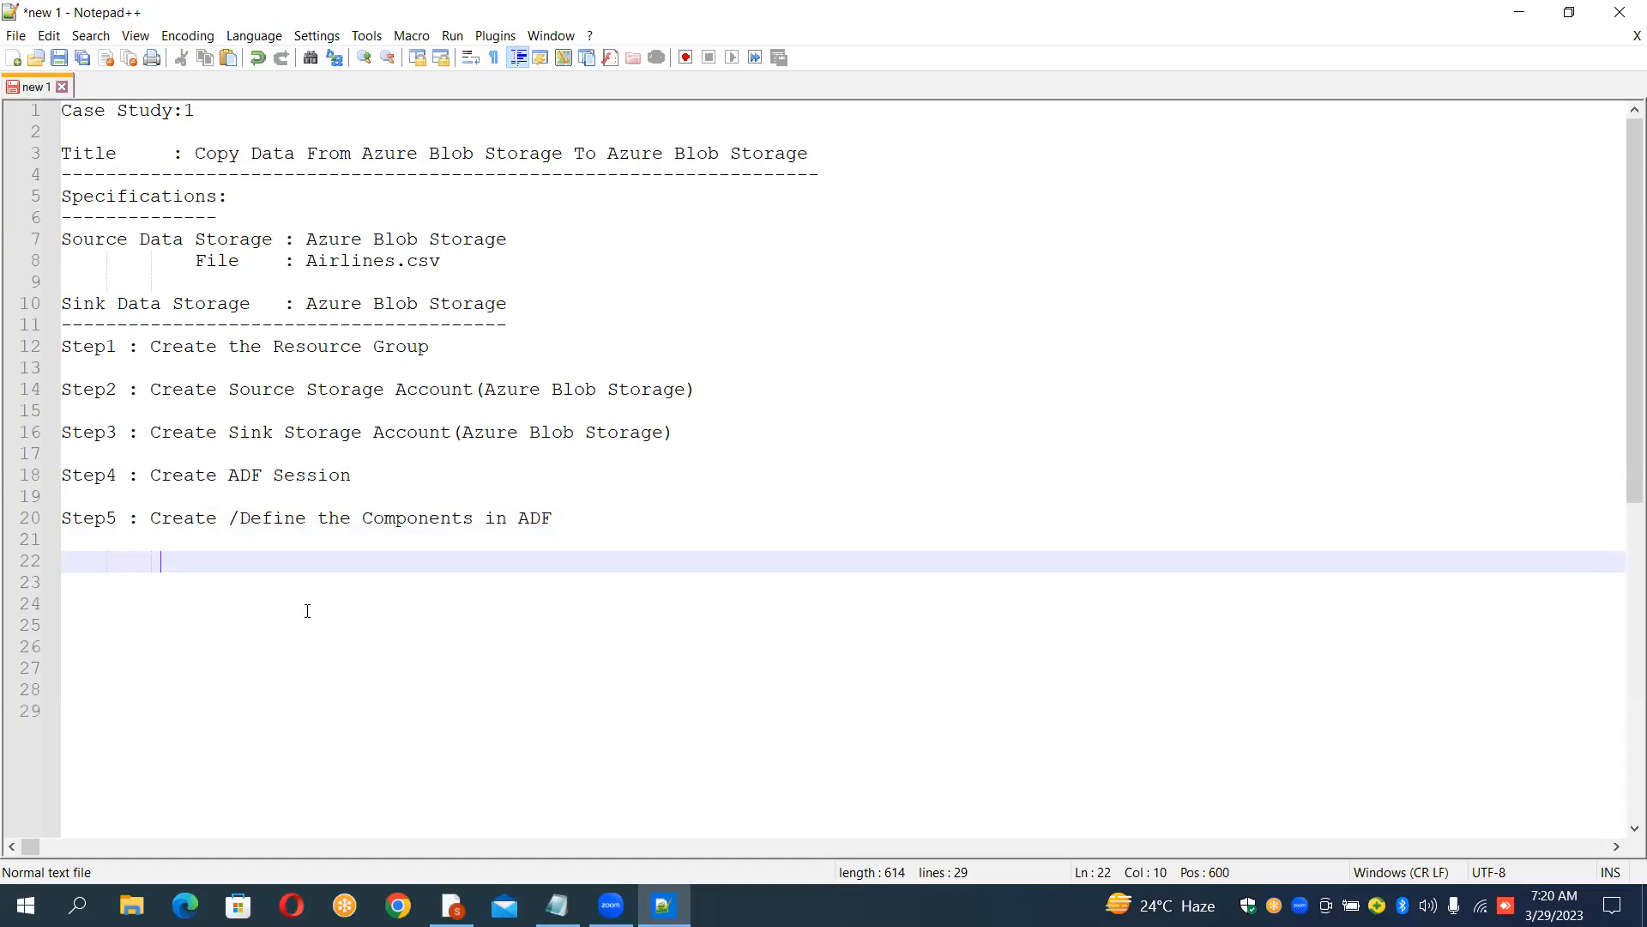
Step: Under Step5, list the components Pipeline, Linked Service and Datasets on separate indented lines
{"action": "type", "text": "Pipeline"}
{"action": "key", "text": "Return"}
{"action": "key", "text": "Return"}
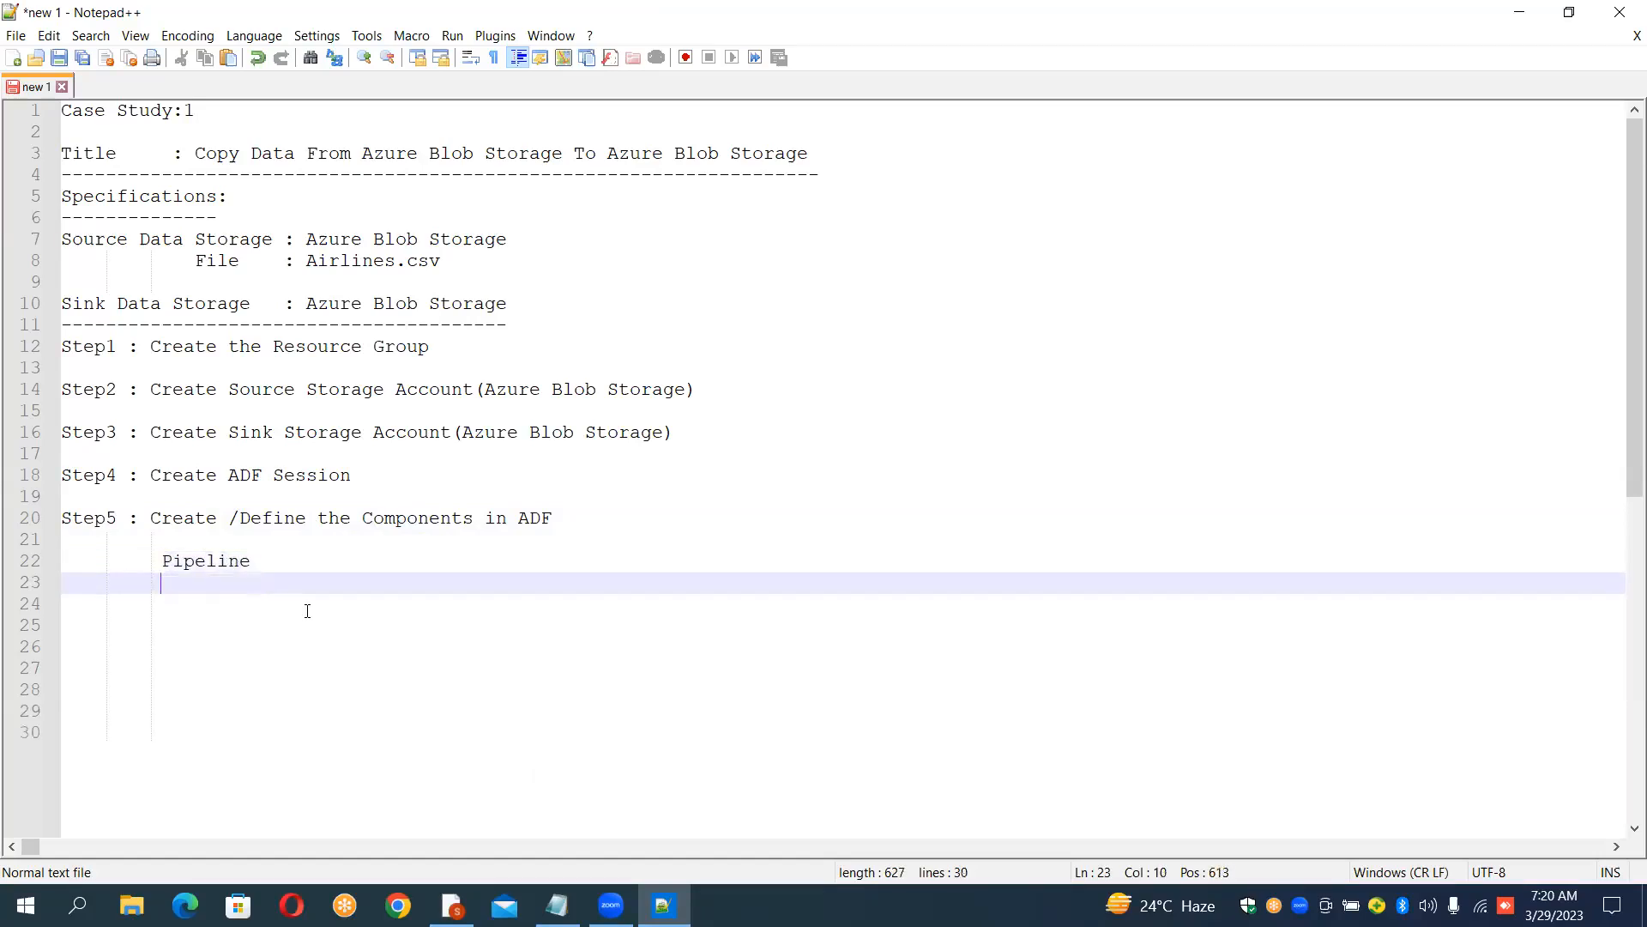
{"action": "type", "text": "Lin"}
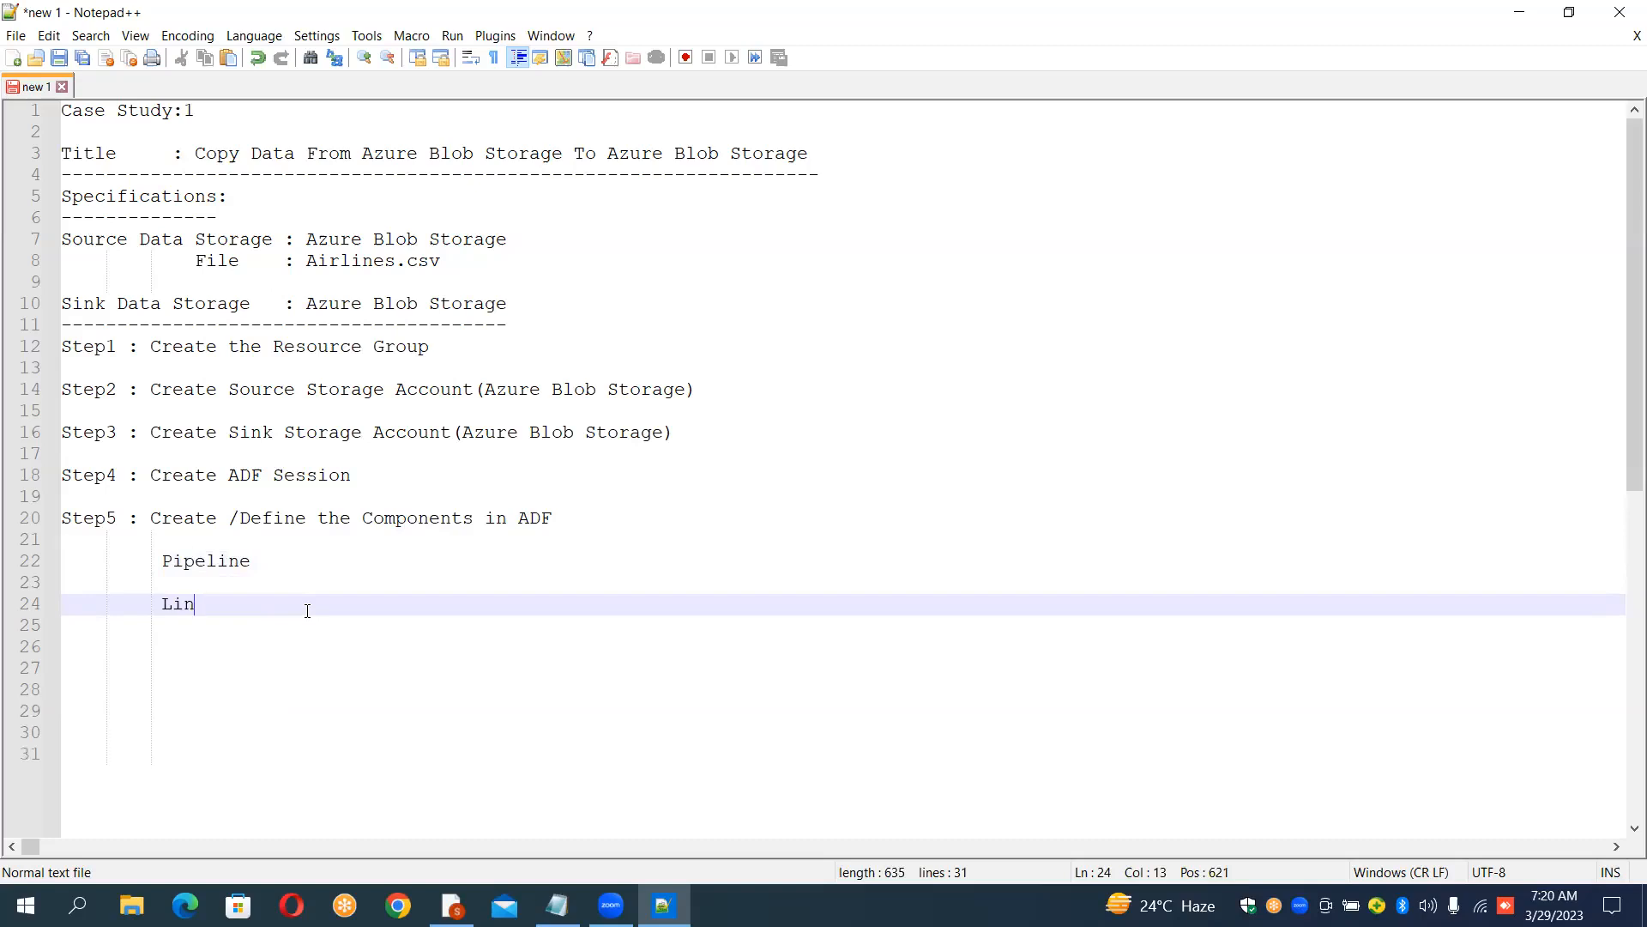
{"action": "type", "text": "ked Service"}
{"action": "key", "text": "Return"}
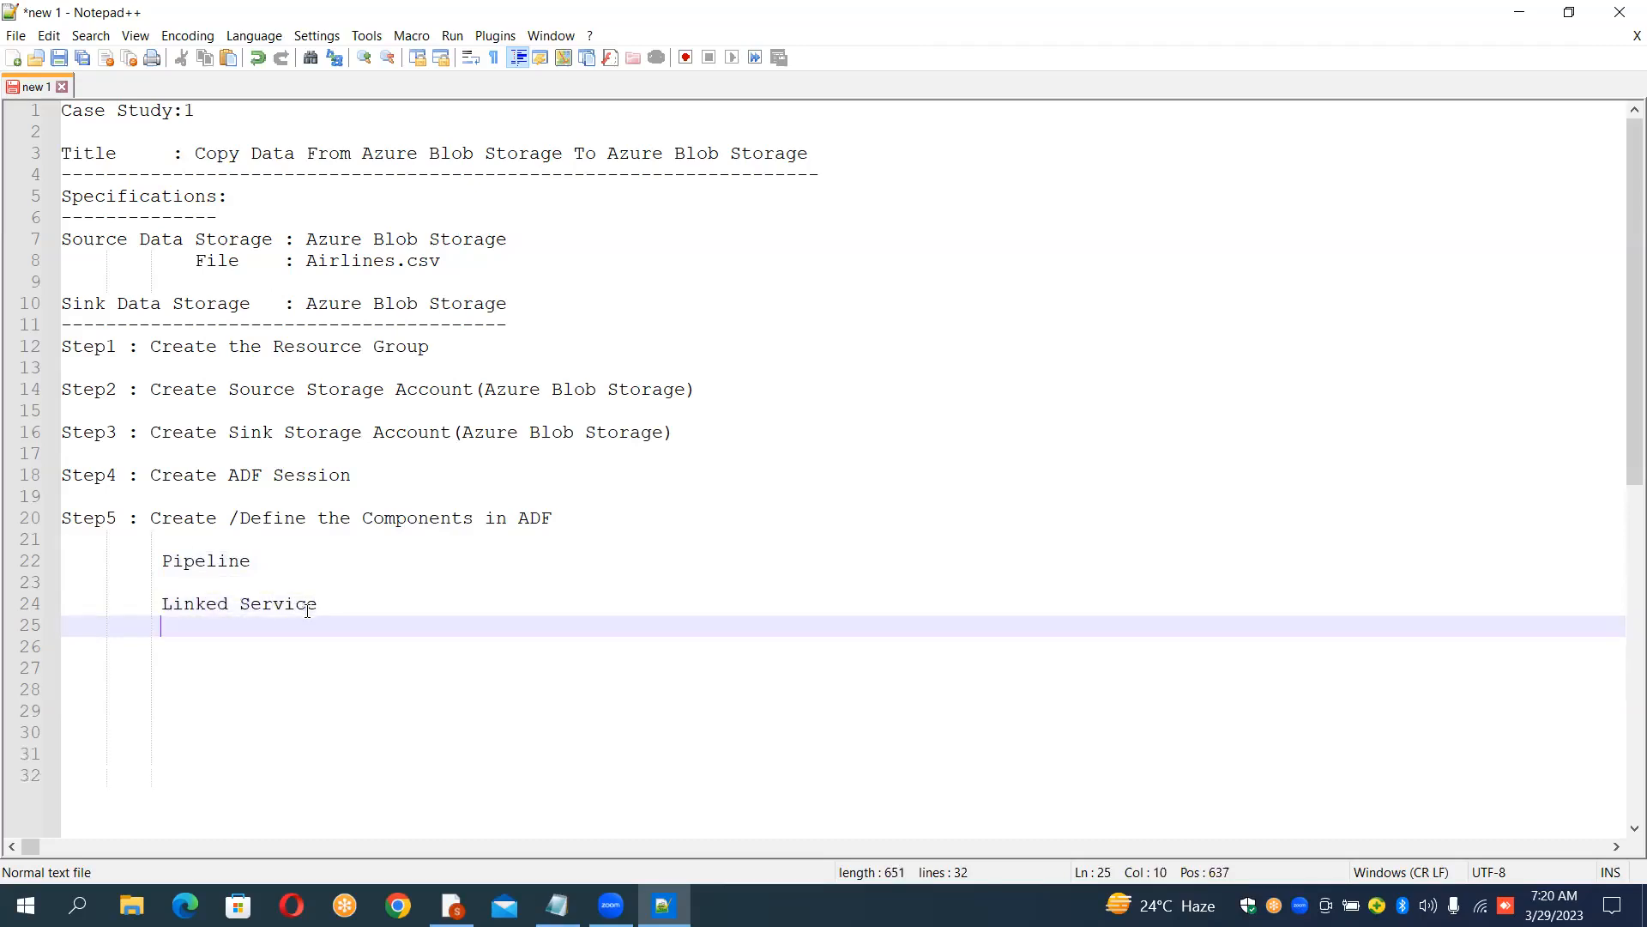
{"action": "key", "text": "Return"}
{"action": "type", "text": "Data"}
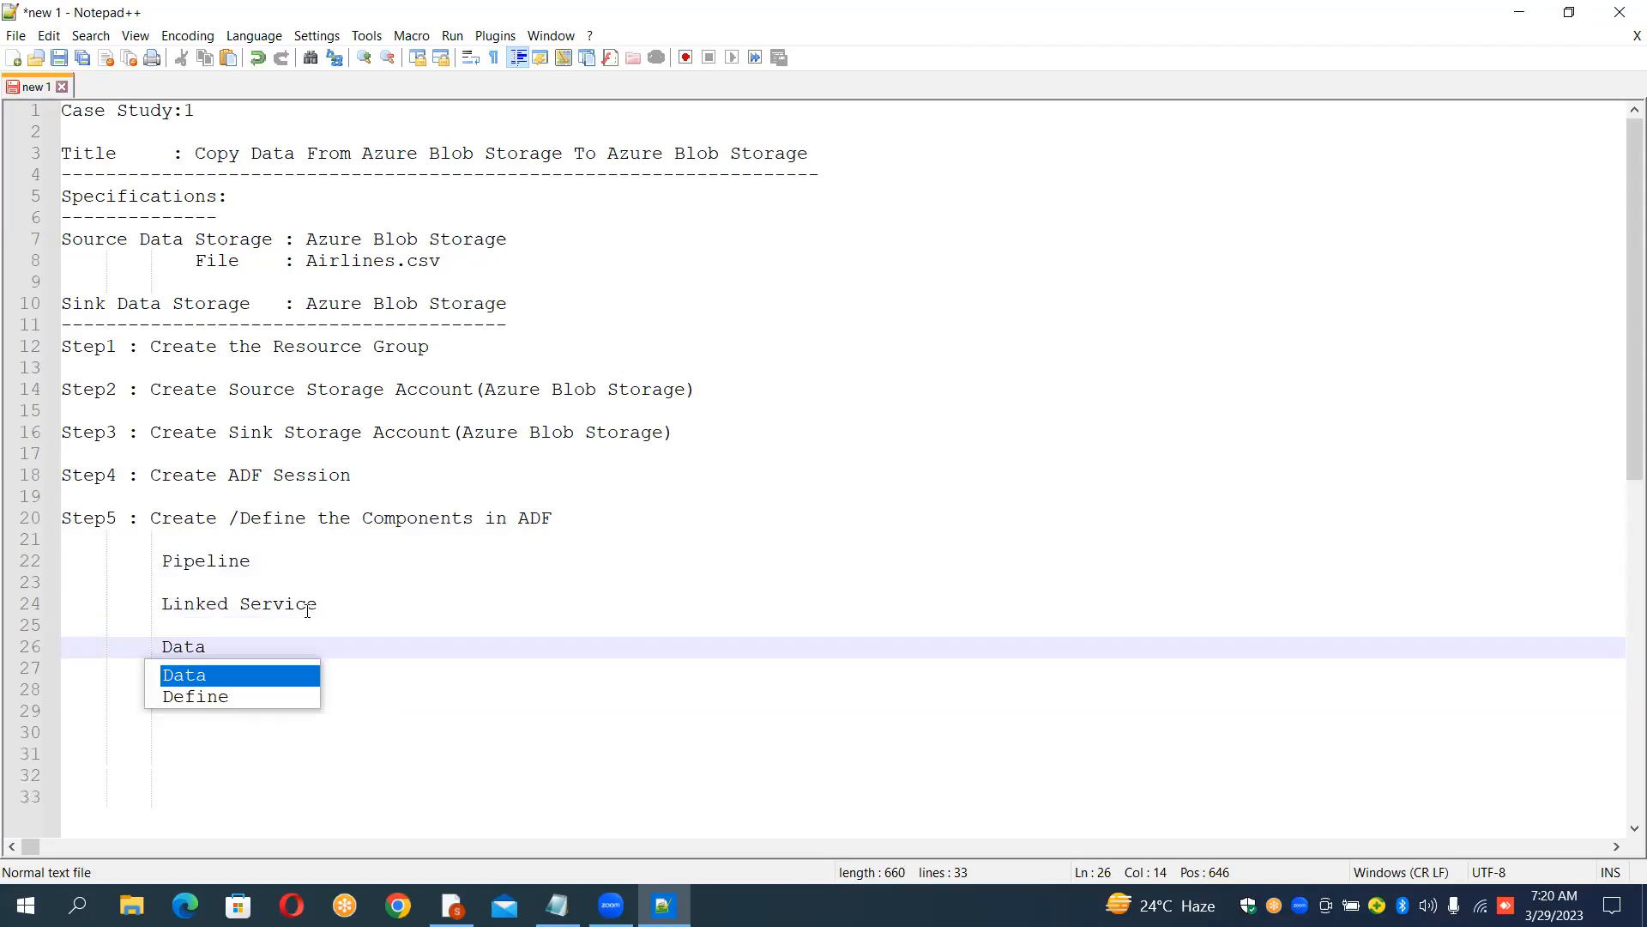
{"action": "type", "text": "sets"}
{"action": "key", "text": "Return"}
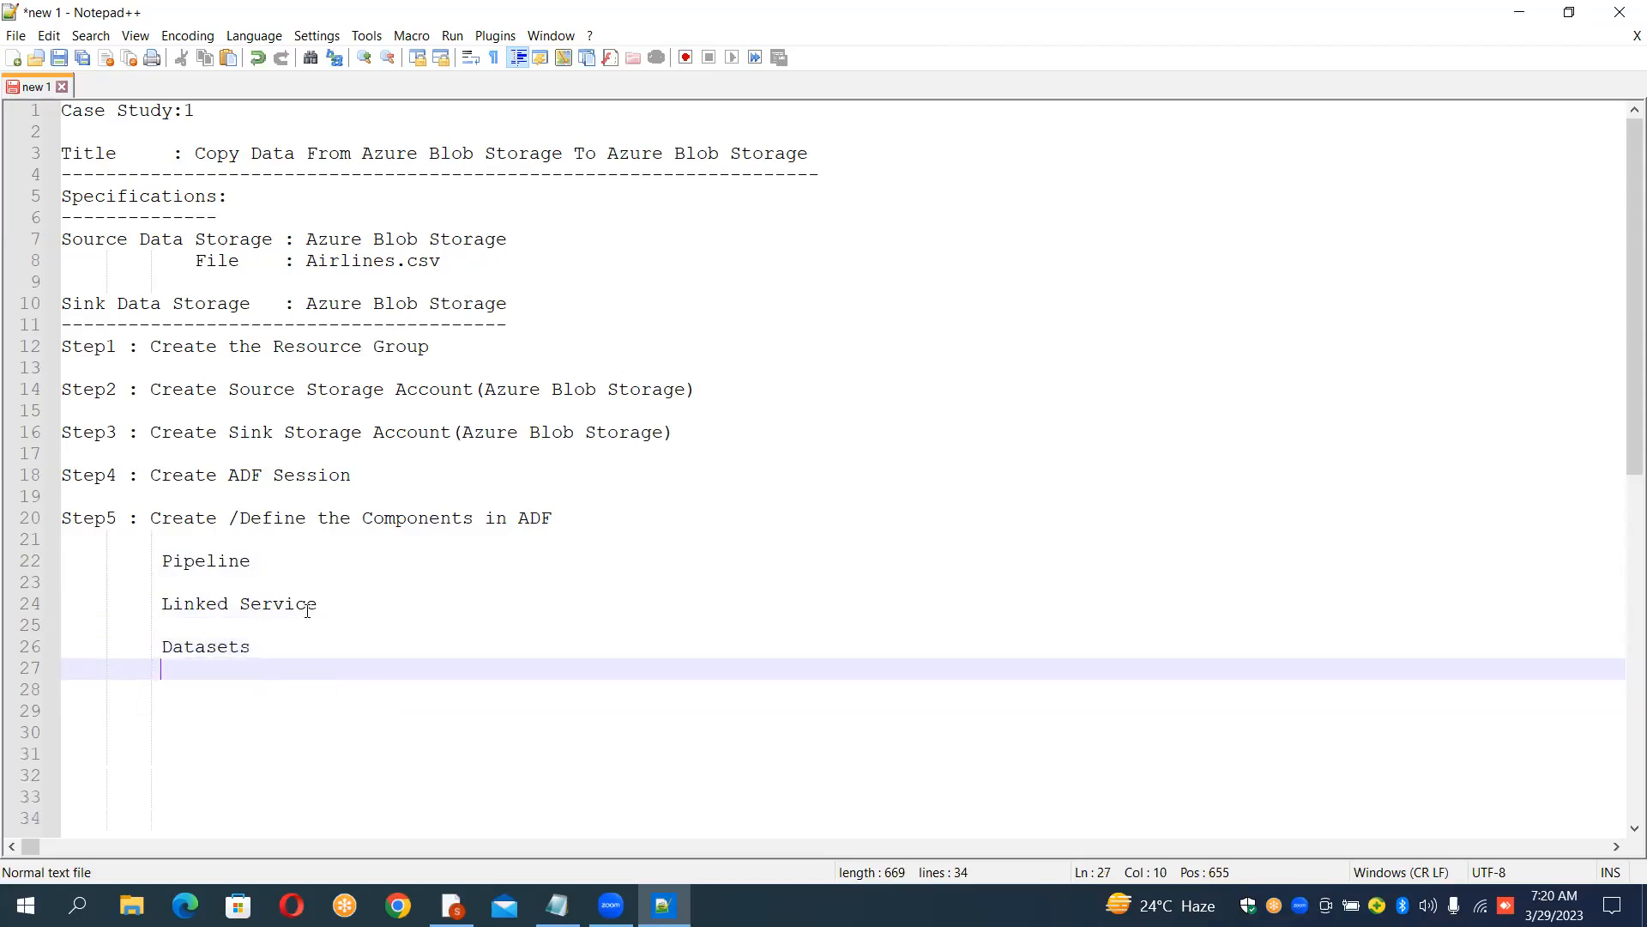
Step: Add Activities and Dataflows lines to the component list below Datasets
{"action": "key", "text": "Return"}
{"action": "type", "text": "Act"}
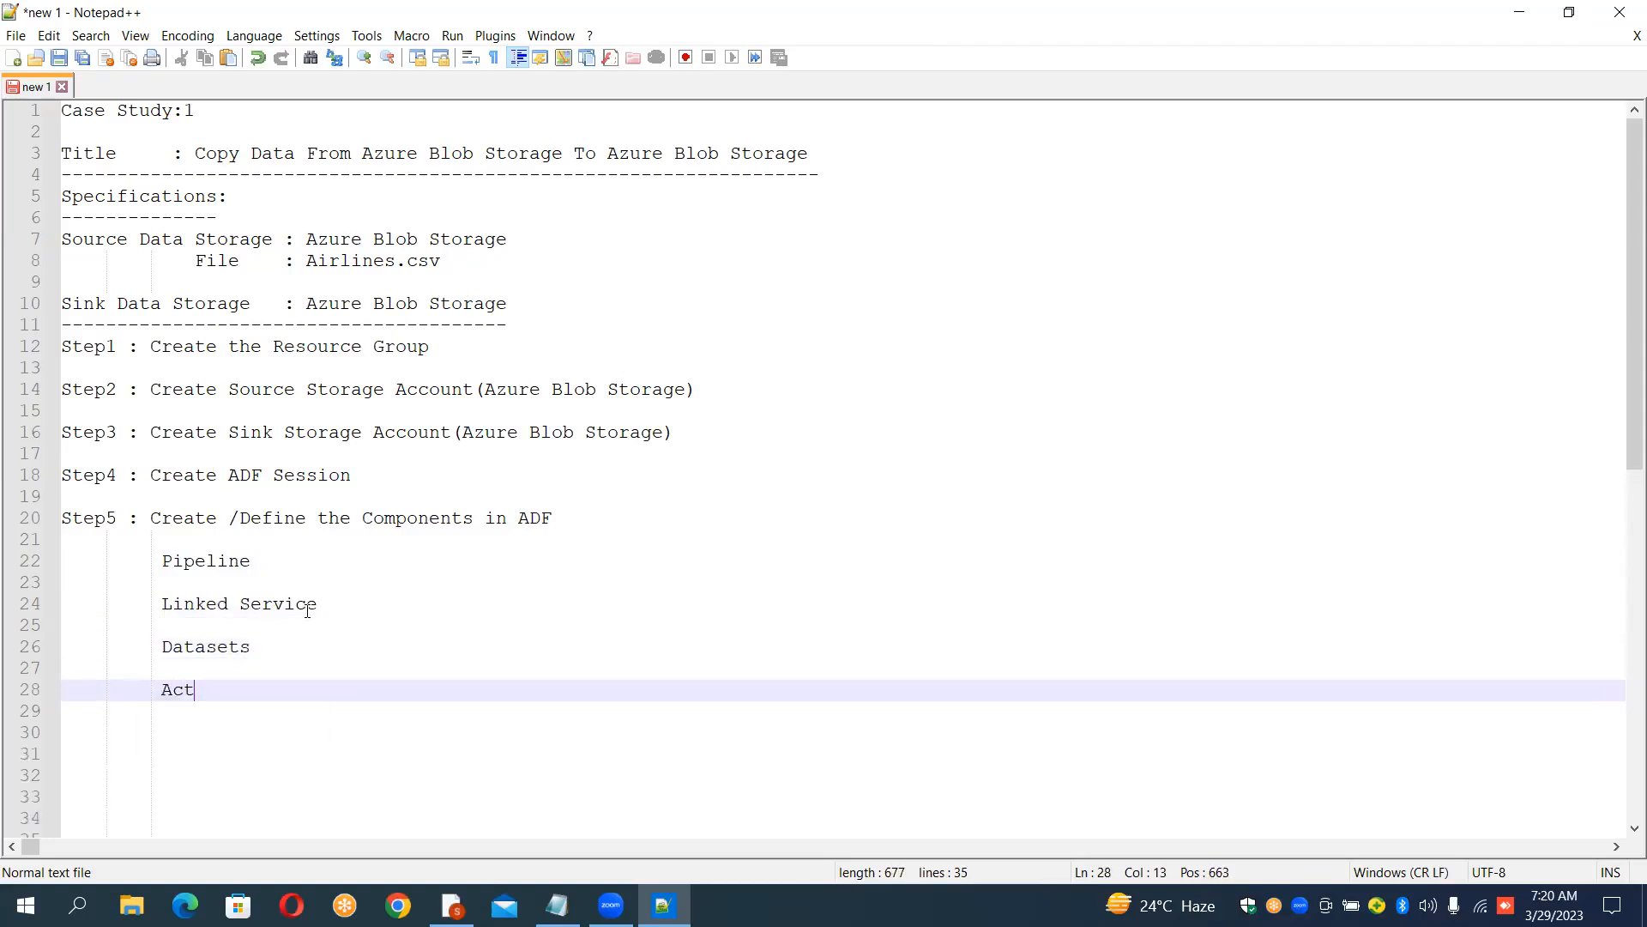
{"action": "type", "text": "ivities"}
{"action": "key", "text": "Return"}
{"action": "key", "text": "Return"}
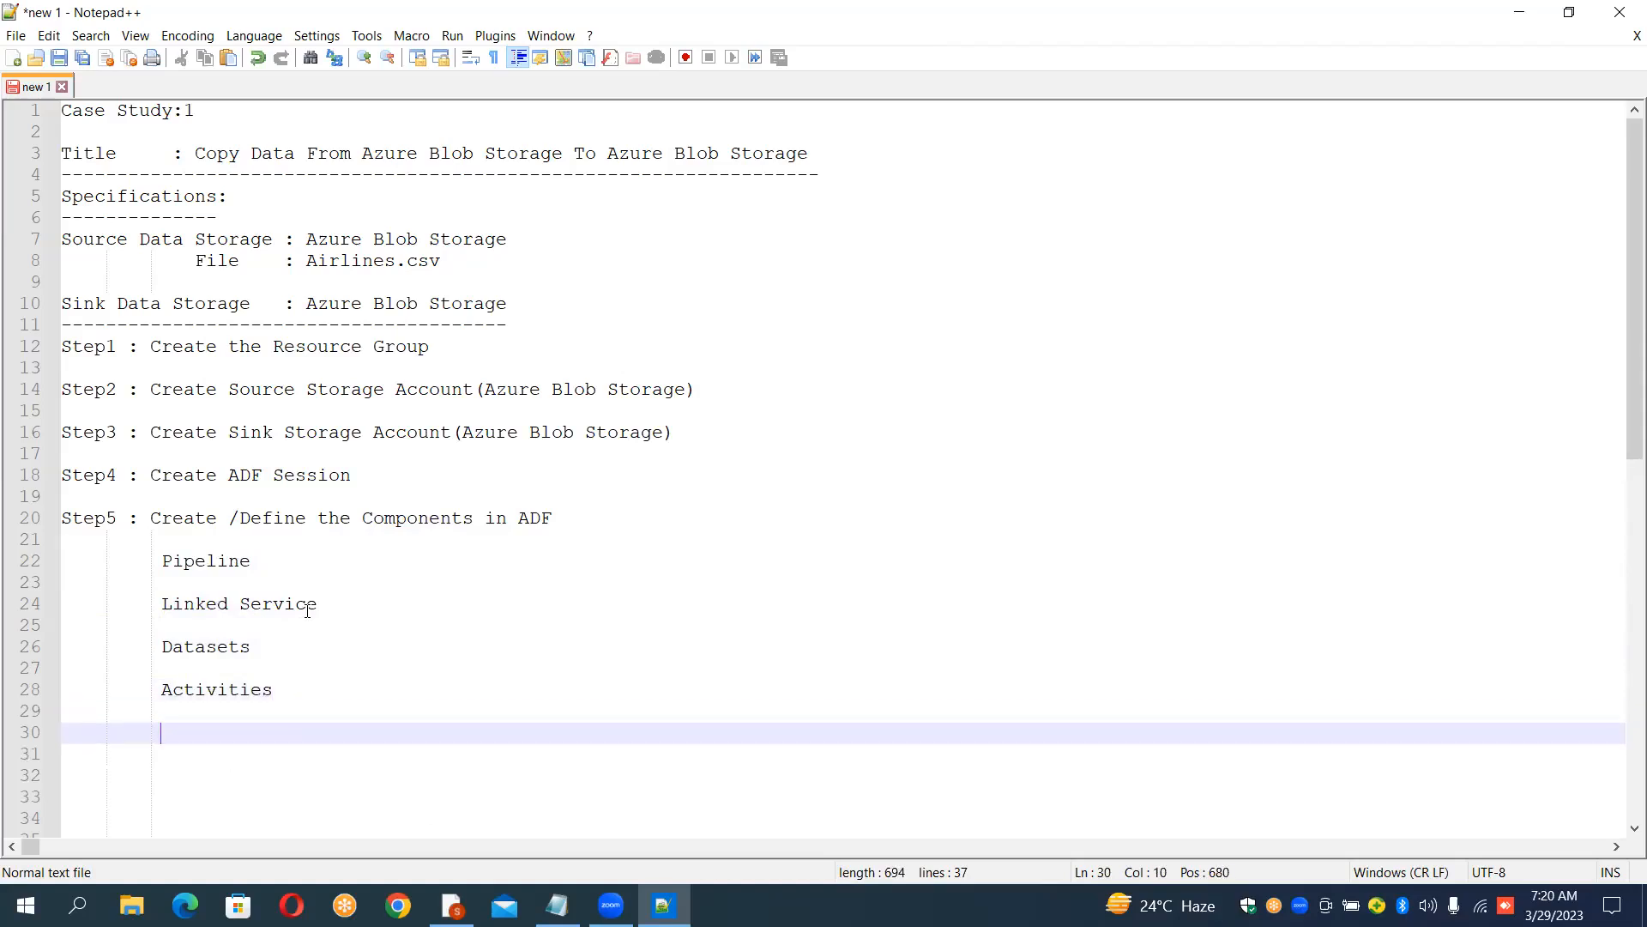
{"action": "type", "text": "Data"}
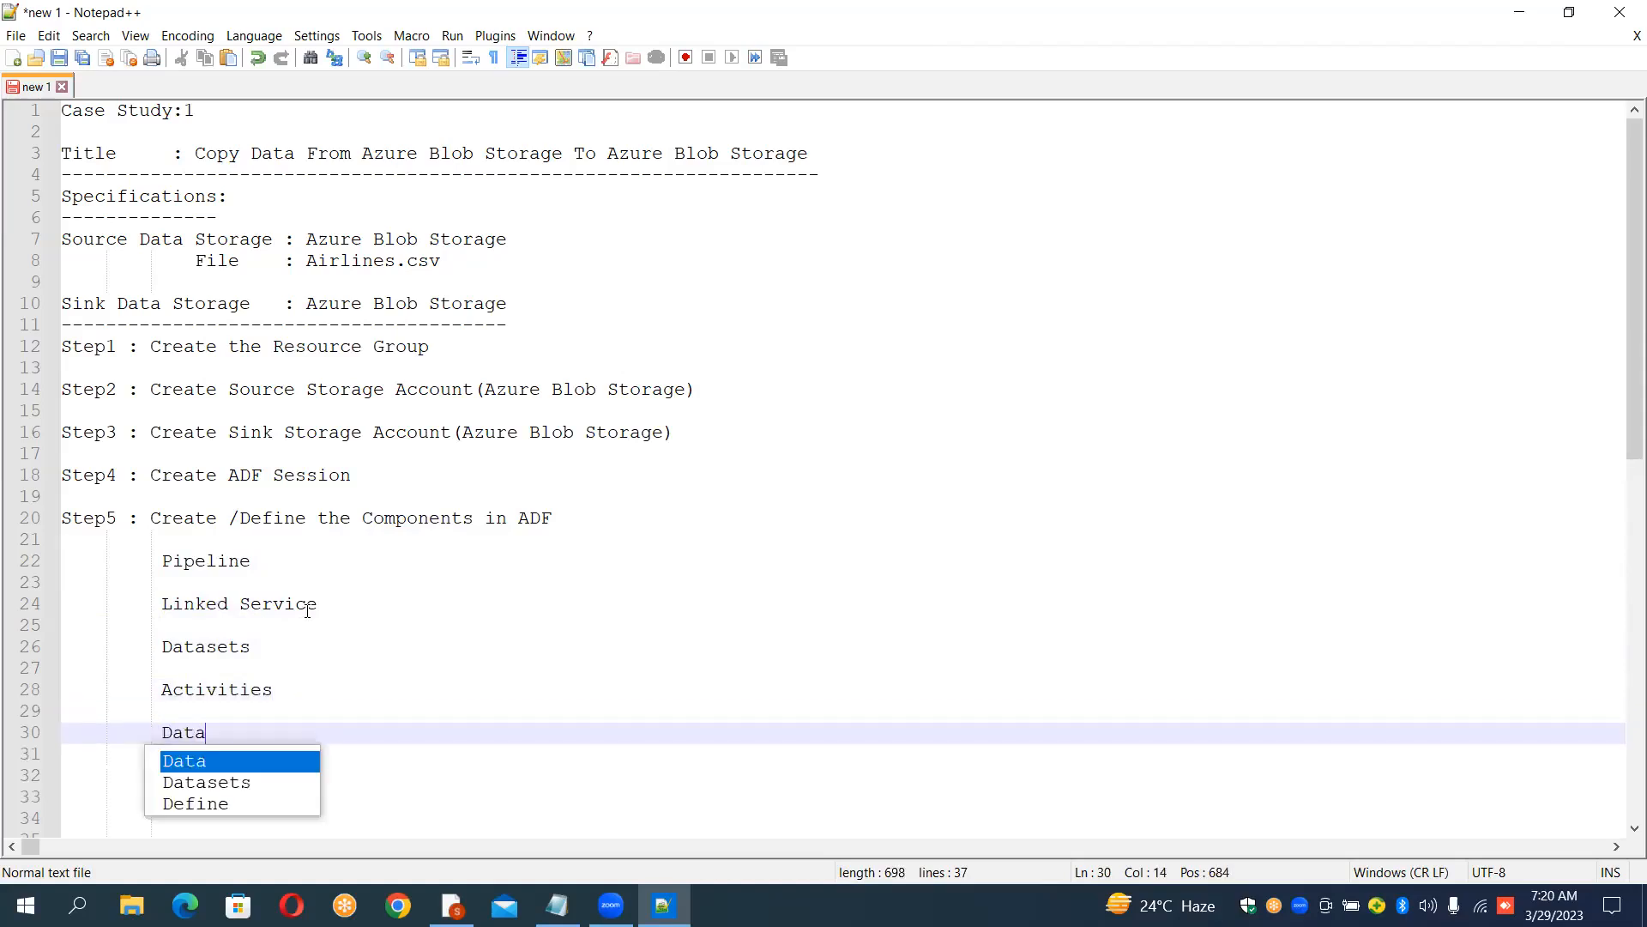
{"action": "type", "text": "flows"}
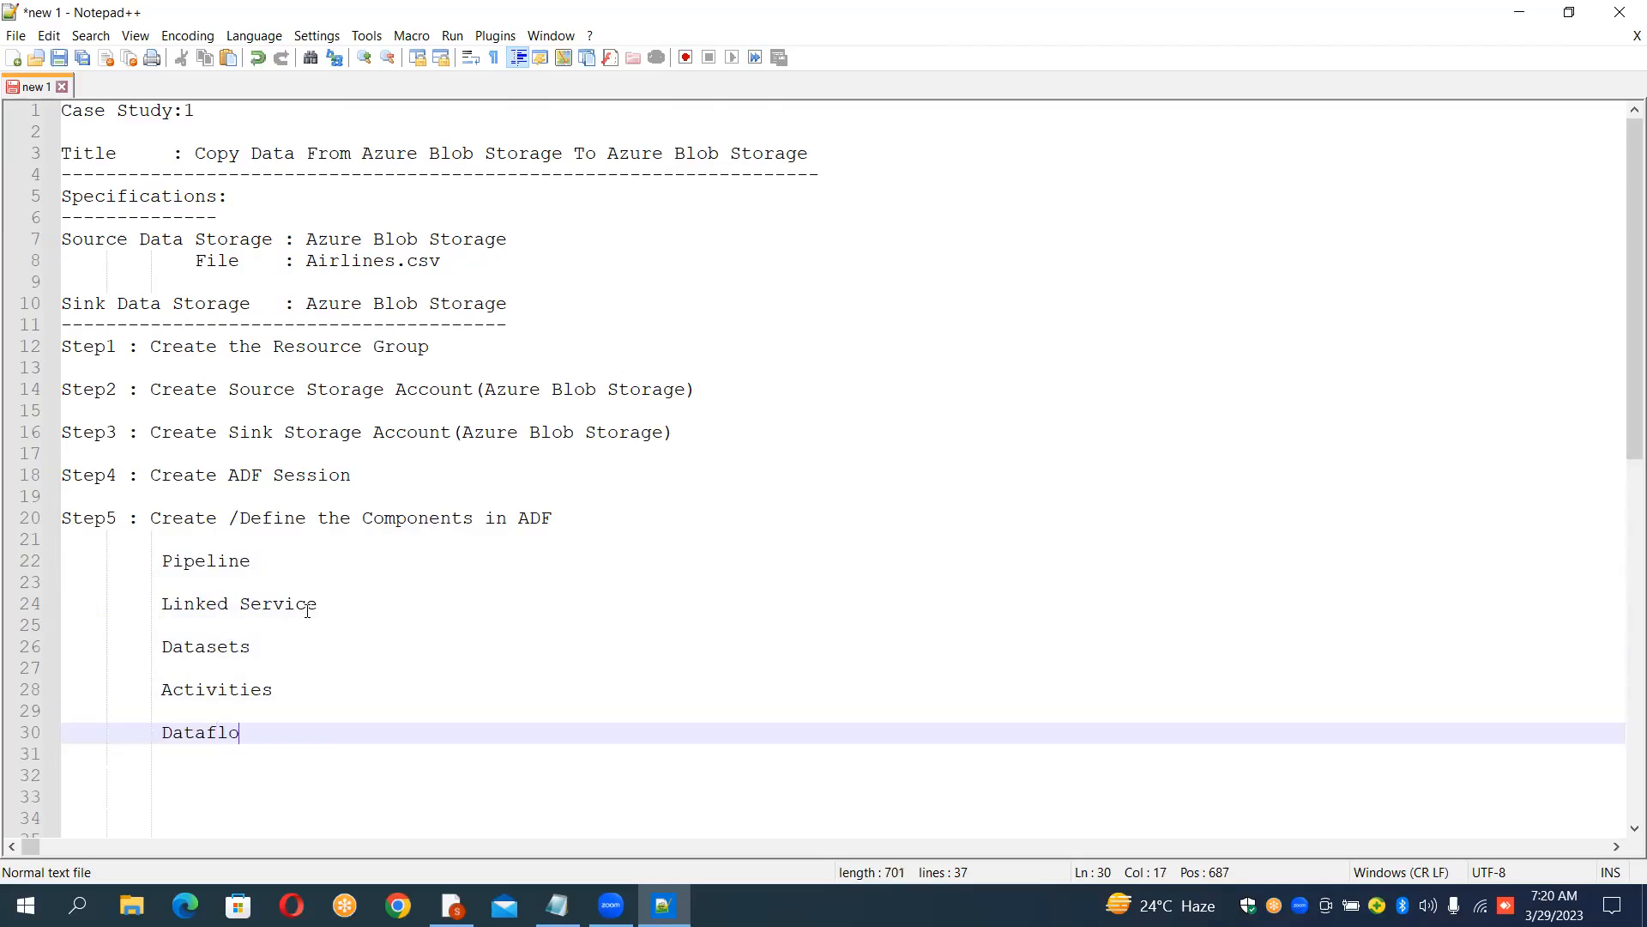
{"action": "key", "text": "Return"}
{"action": "key", "text": "Return"}
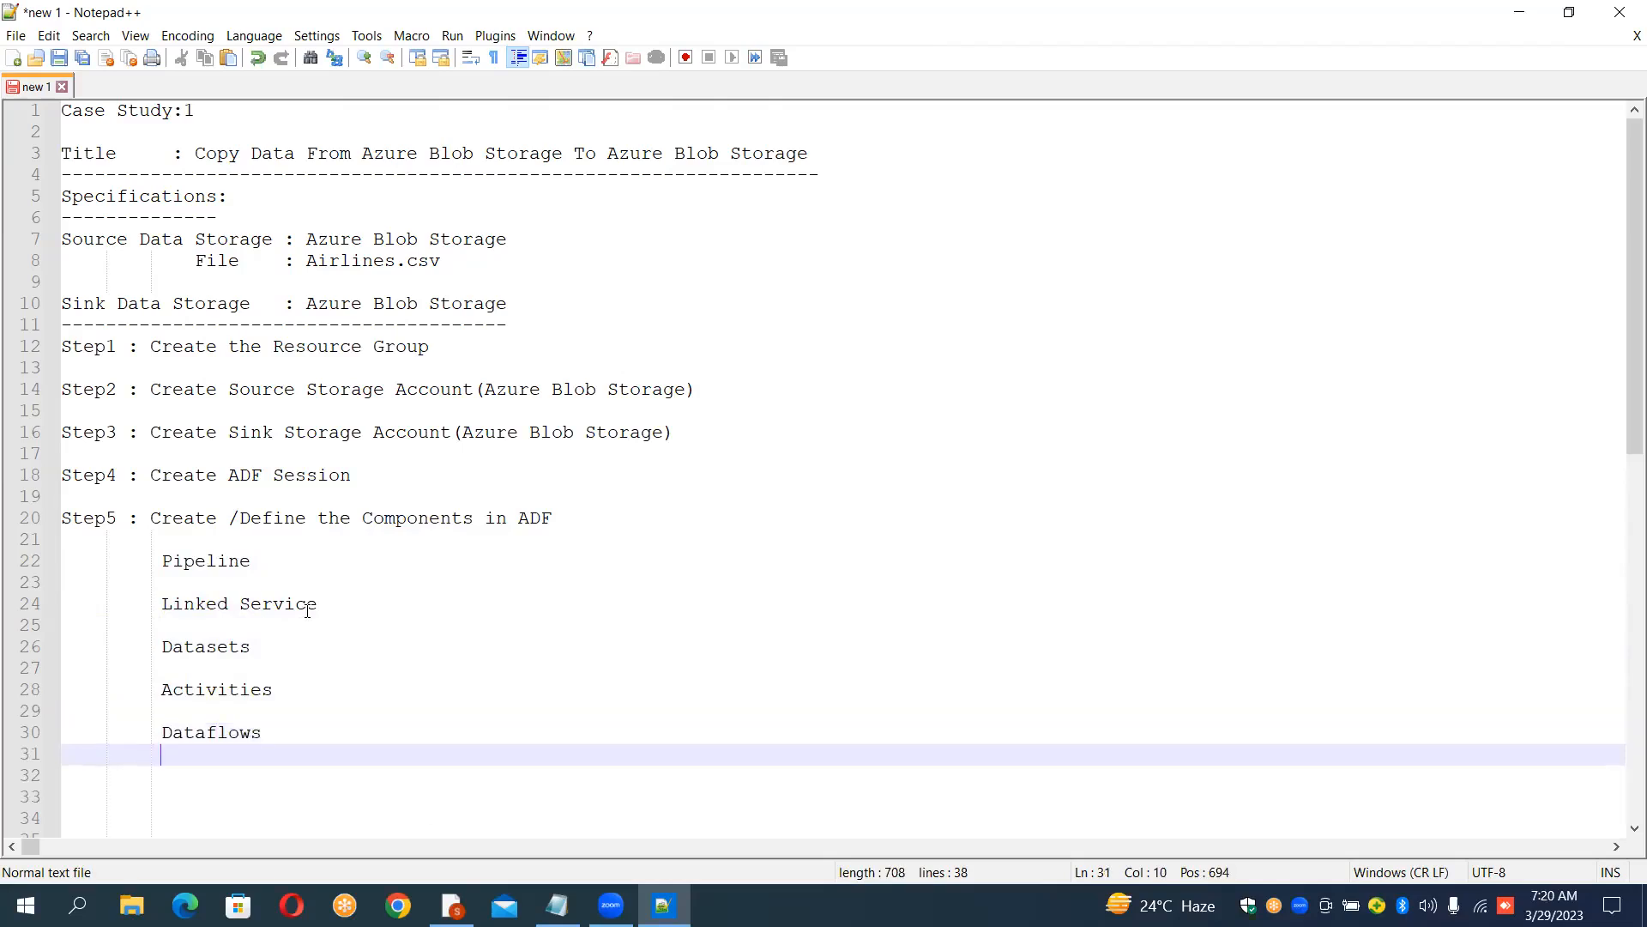
Step: Add Integration Runtime and Triggers lines to the end of the component list
{"action": "type", "text": "In"}
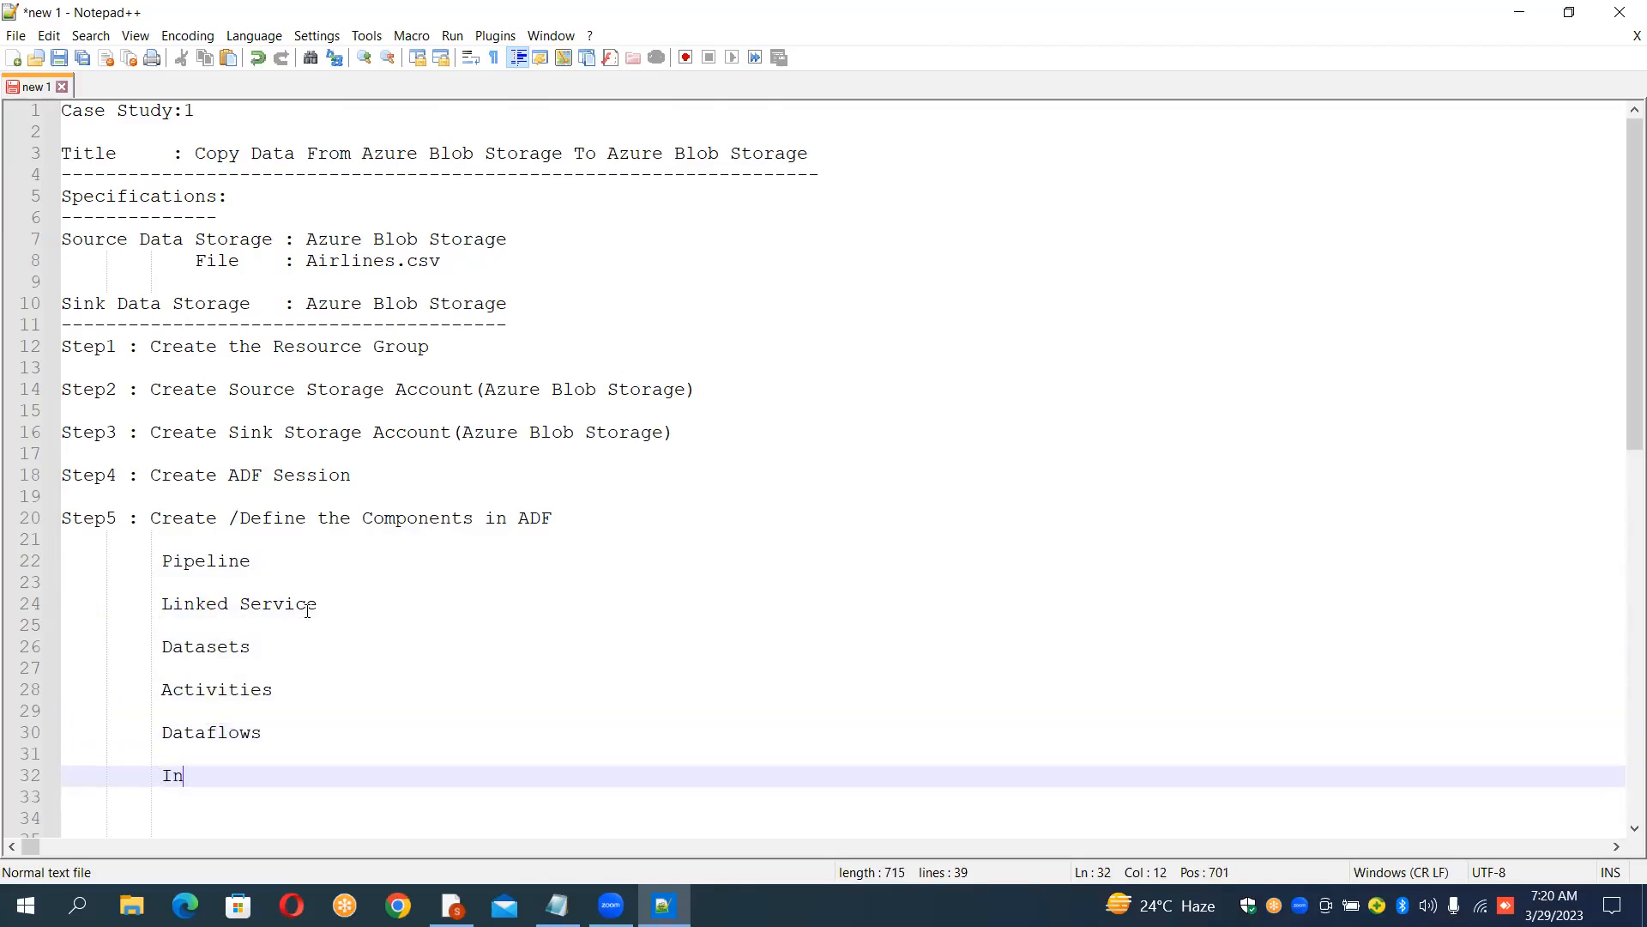
{"action": "type", "text": "tegration Runtime"}
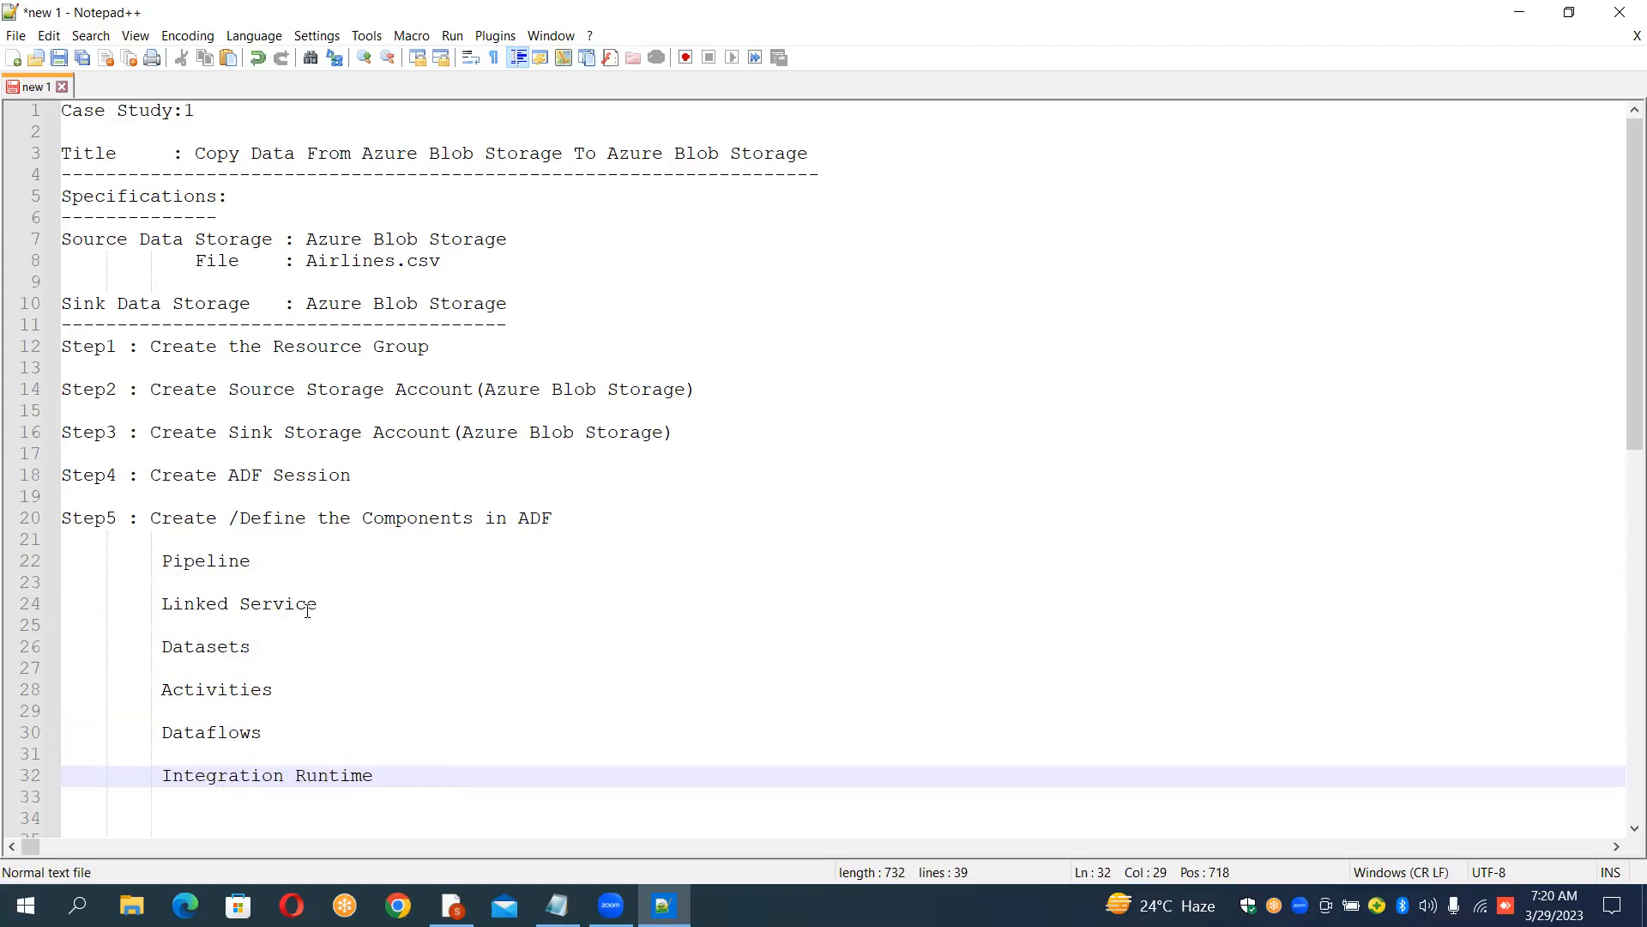
{"action": "key", "text": "Return"}
{"action": "key", "text": "Return"}
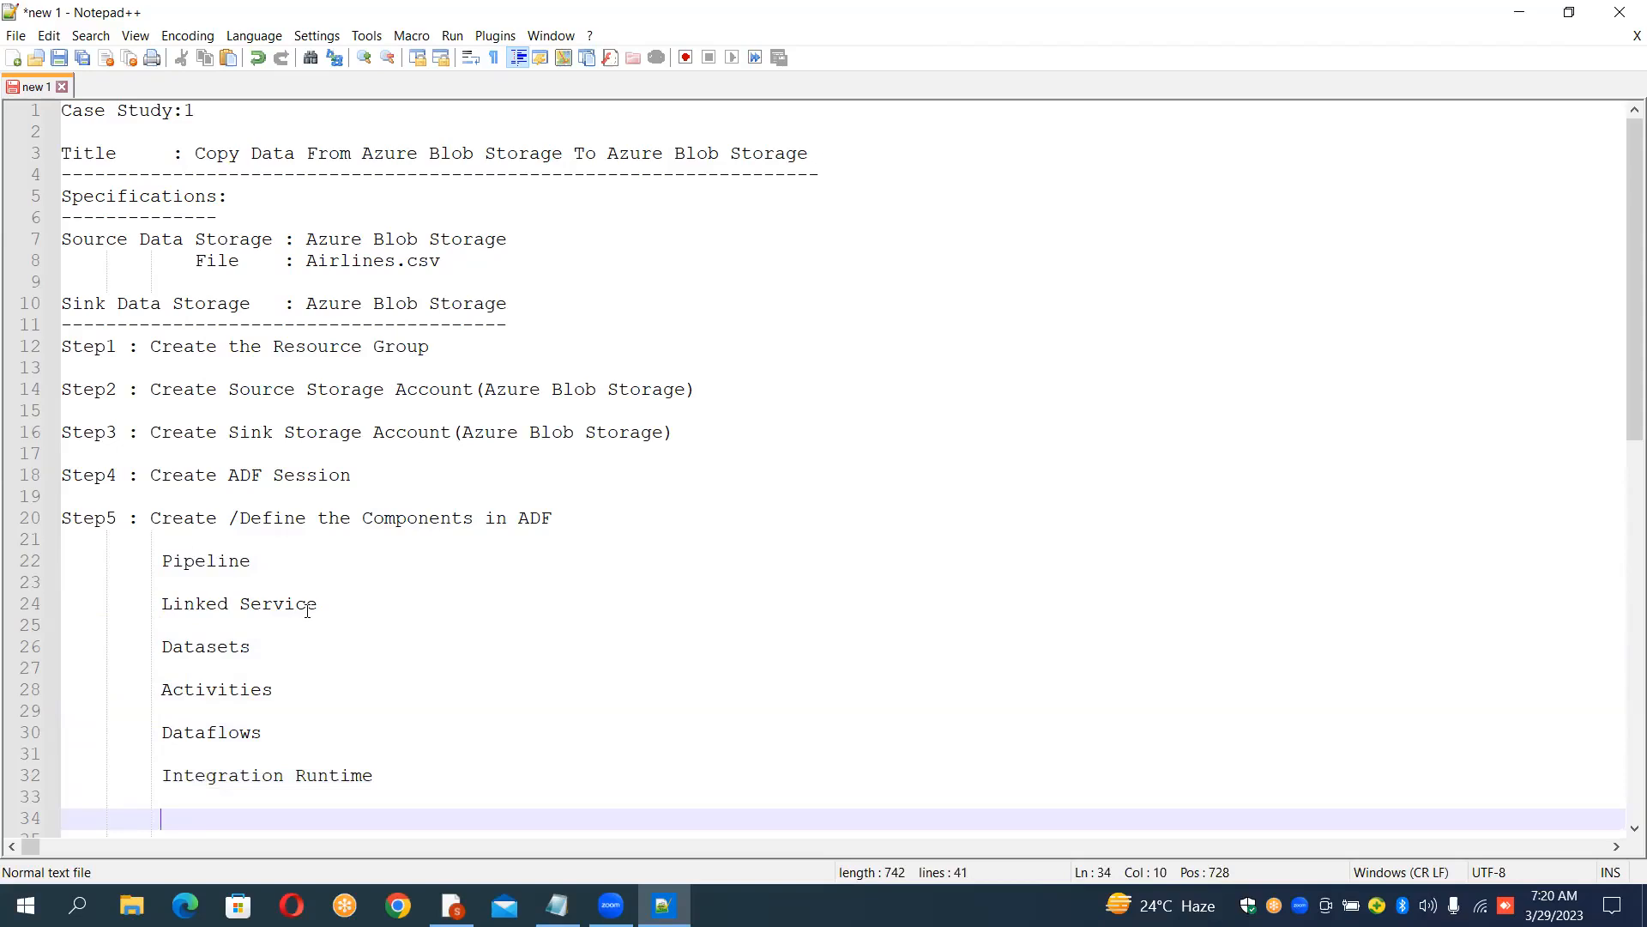
{"action": "type", "text": "Triggers"}
{"action": "key", "text": "Return"}
{"action": "key", "text": "Return"}
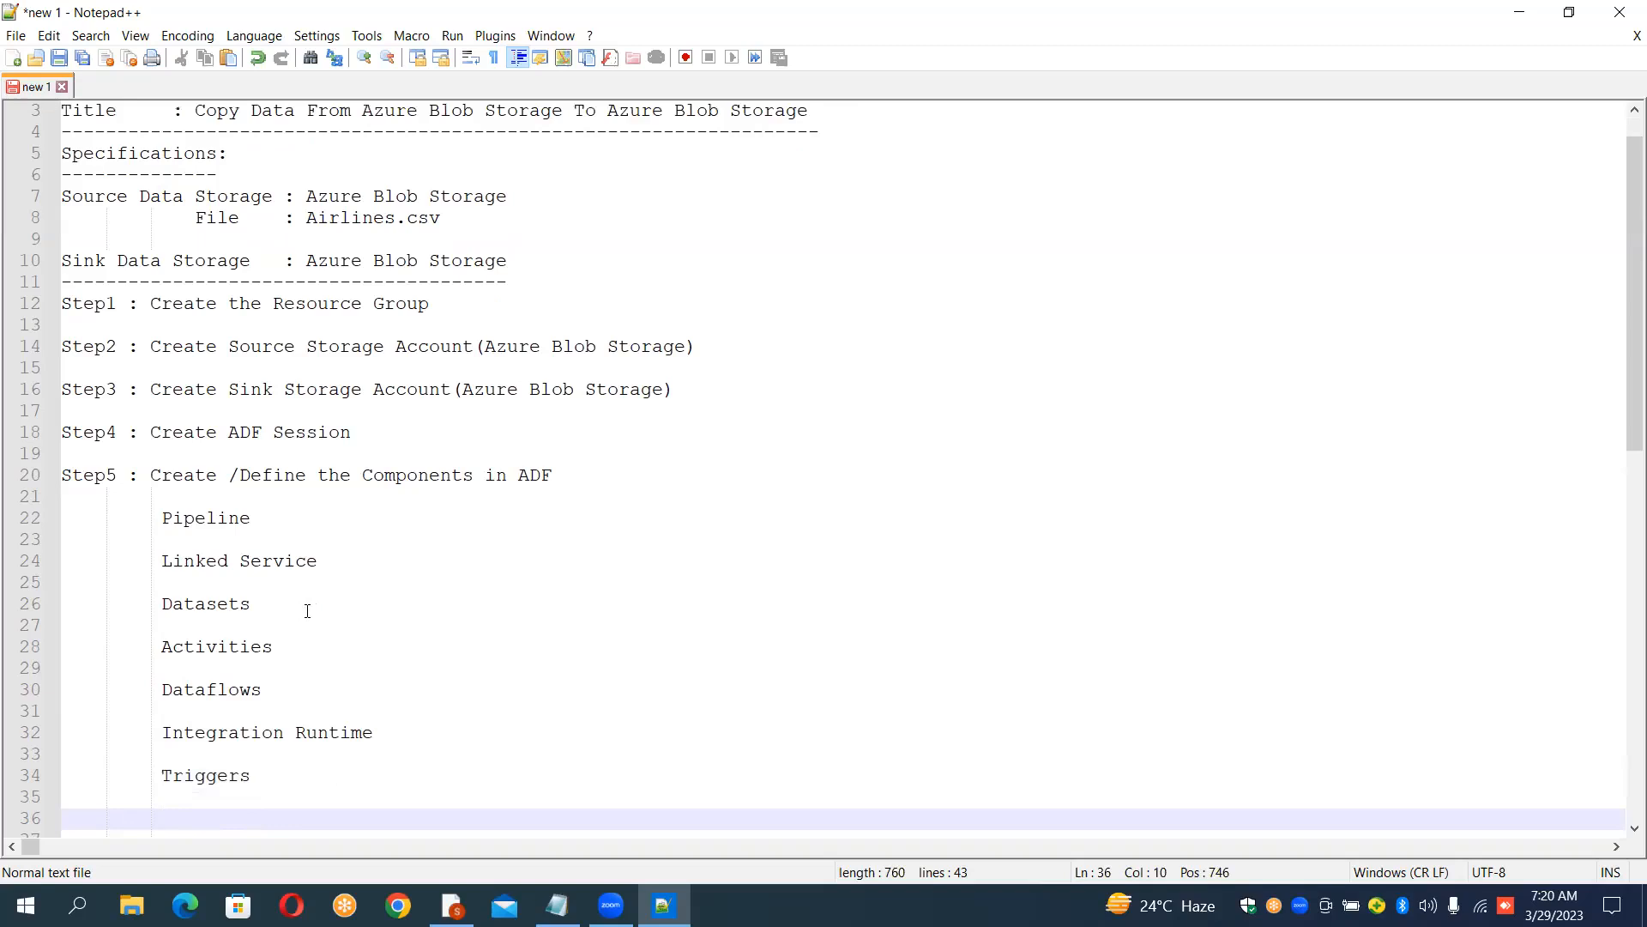
Step: Change the Triggers line to read "Triggers/Debug"
{"action": "key", "text": "Up"}
{"action": "key", "text": "Up"}
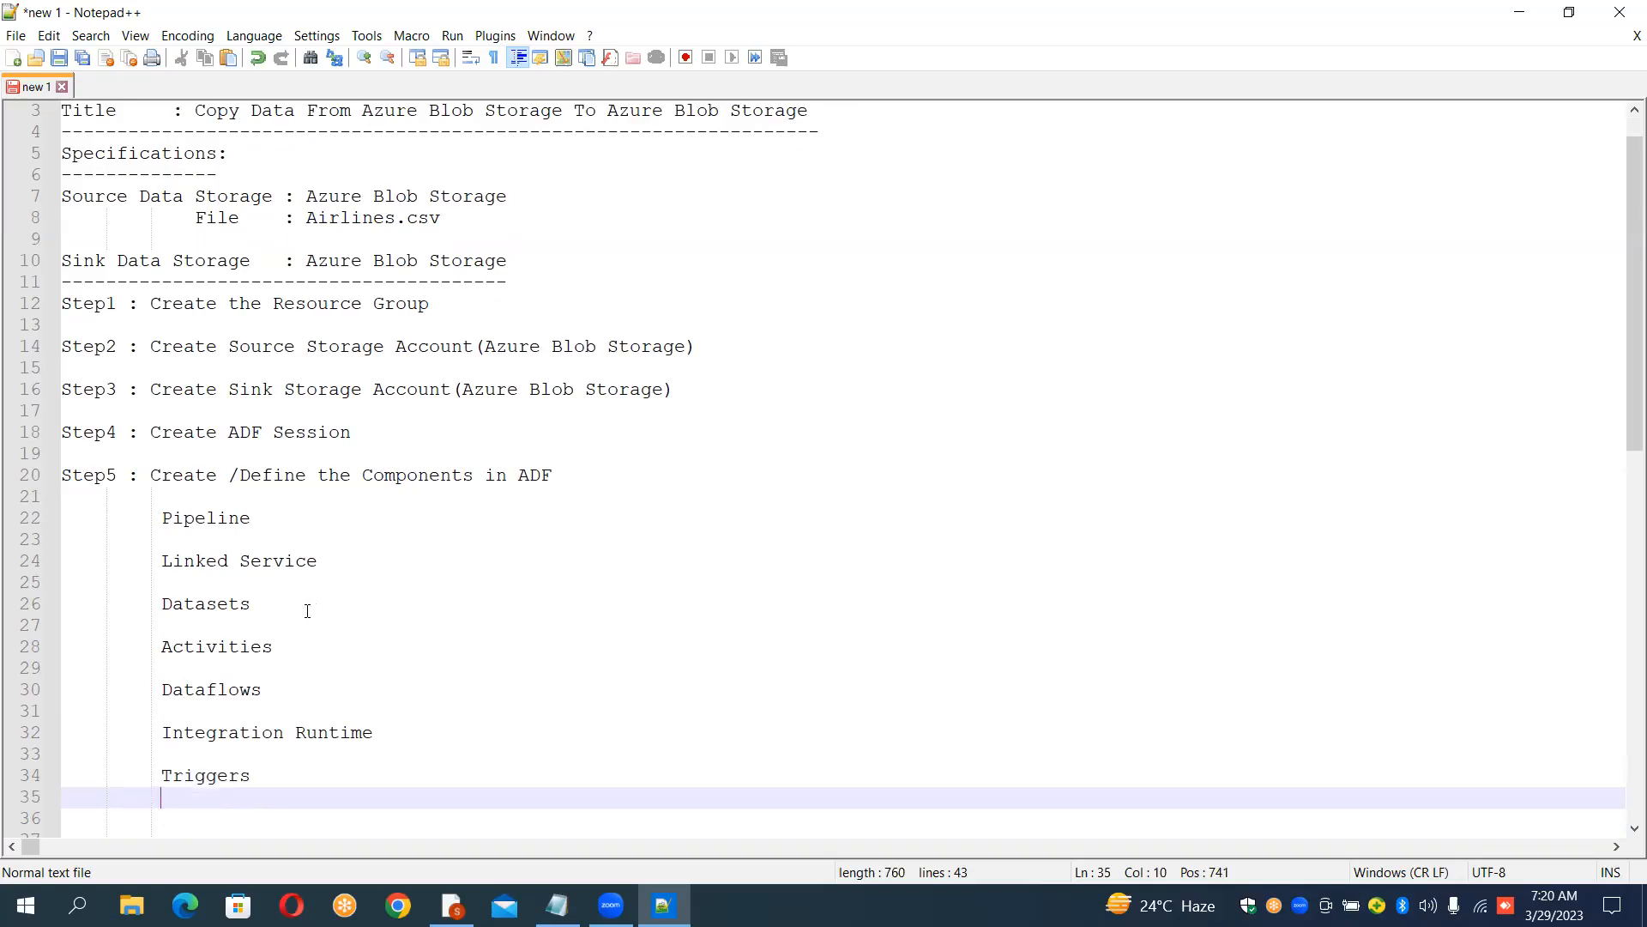
{"action": "key", "text": "Right"}
{"action": "key", "text": "Right"}
{"action": "key", "text": "Right"}
{"action": "key", "text": "Right"}
{"action": "key", "text": "Right"}
{"action": "key", "text": "Right"}
{"action": "type", "text": "/"}
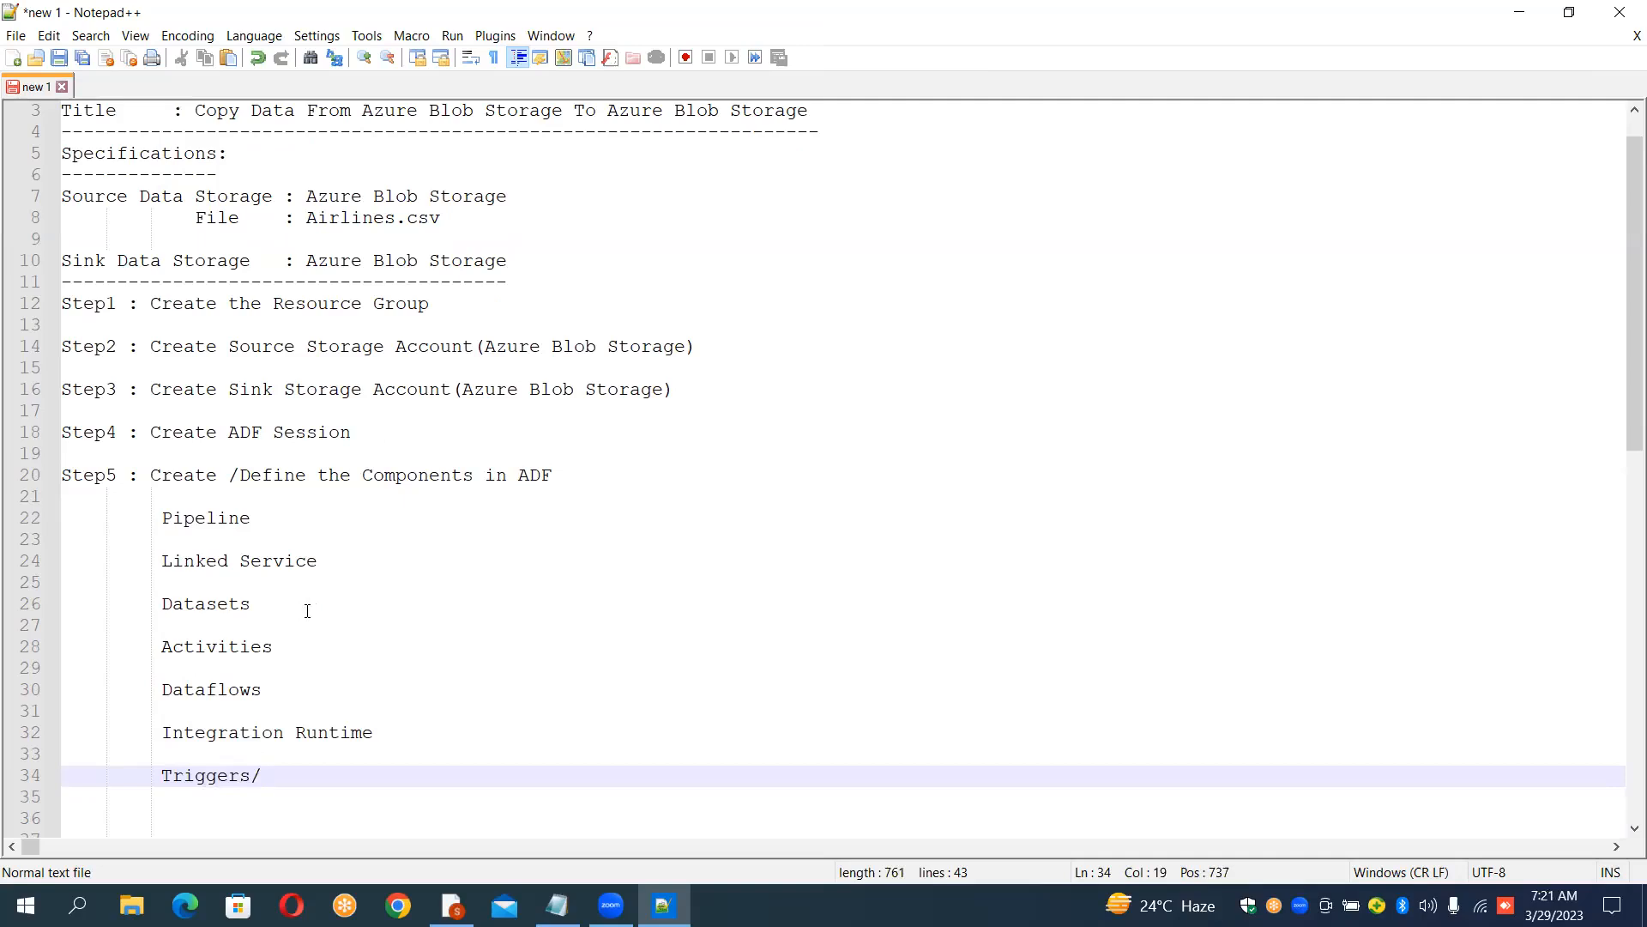
{"action": "type", "text": "Debug"}
{"action": "key", "text": "shift+Left"}
{"action": "key", "text": "shift+Left"}
{"action": "key", "text": "shift+Left"}
{"action": "key", "text": "shift+Left"}
{"action": "key", "text": "shift+Left"}
{"action": "key", "text": "shift+Left"}
{"action": "key", "text": "shift+Left"}
{"action": "key", "text": "End"}
{"action": "key", "text": "Down"}
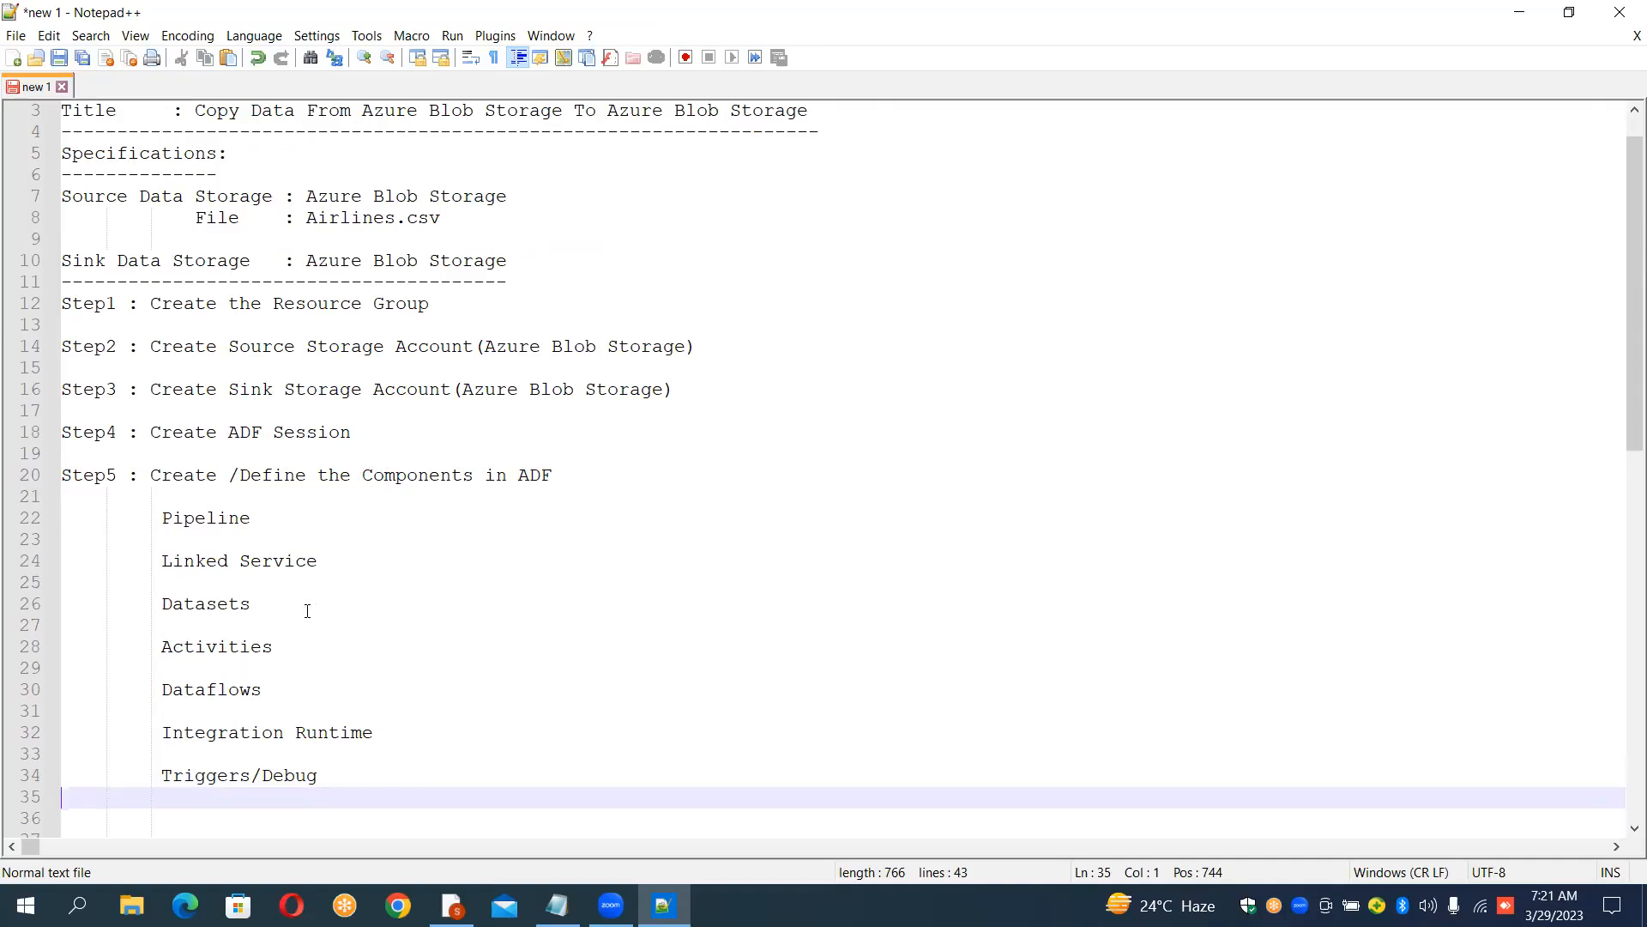
Step: Prefix the Pipeline line with "Step6:" and remove its extra indentation
{"action": "key", "text": "Up"}
{"action": "key", "text": "Up"}
{"action": "key", "text": "Up"}
{"action": "key", "text": "Up"}
{"action": "key", "text": "Up"}
{"action": "key", "text": "Up"}
{"action": "key", "text": "Up"}
{"action": "key", "text": "Up"}
{"action": "key", "text": "Up"}
{"action": "key", "text": "Up"}
{"action": "key", "text": "Up"}
{"action": "key", "text": "Up"}
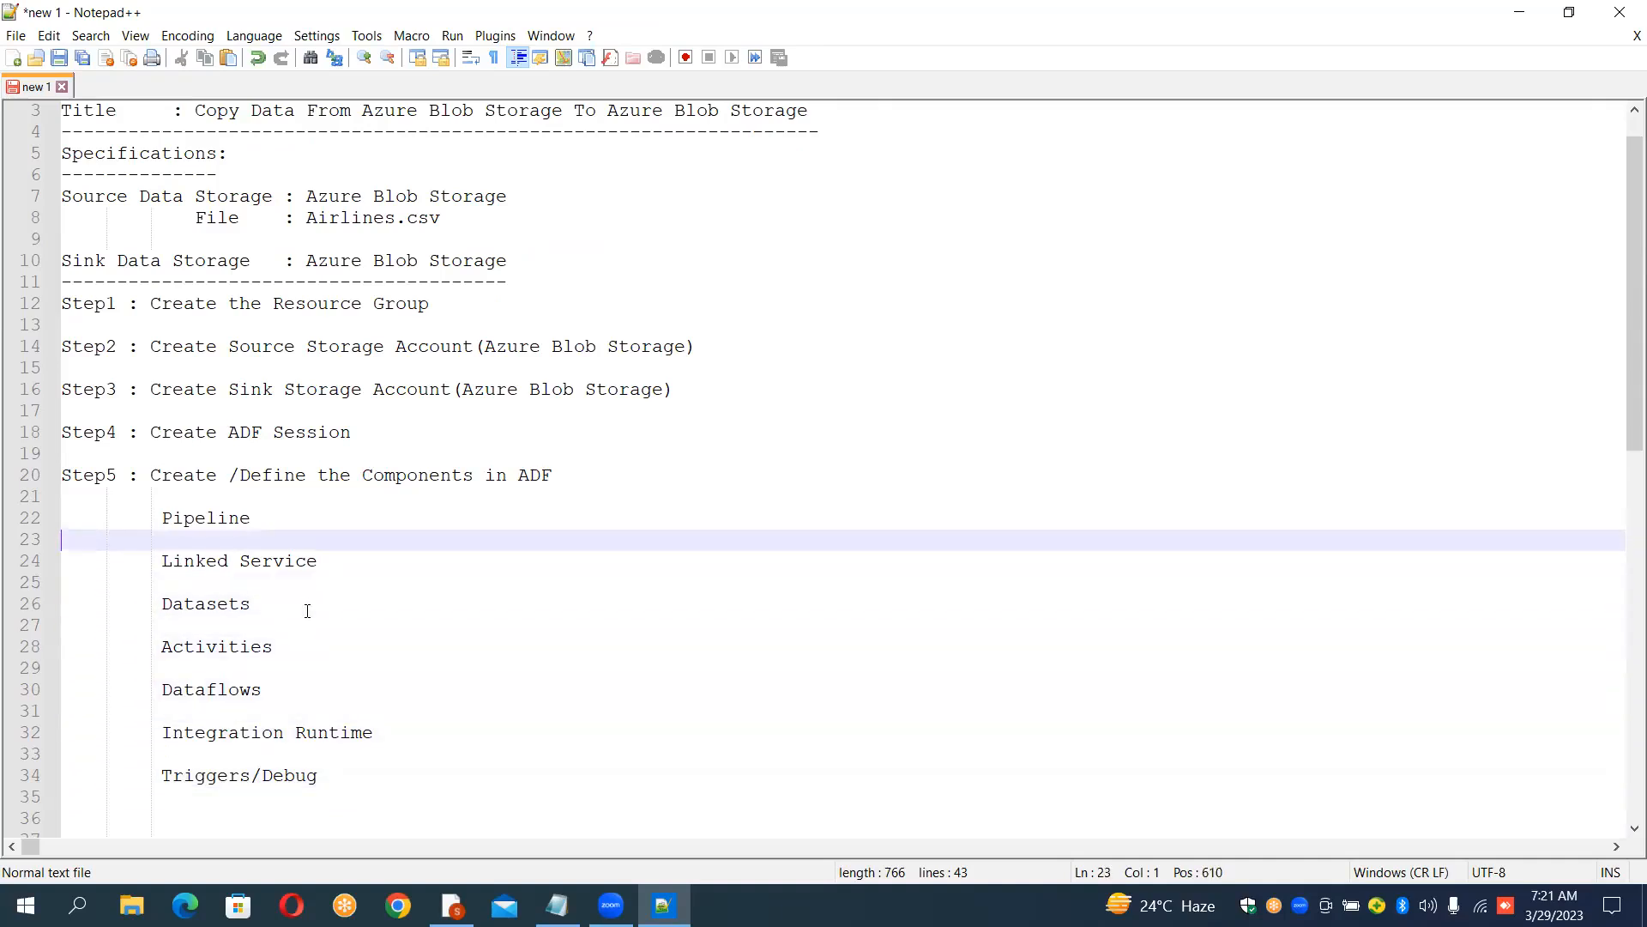
{"action": "key", "text": "Up"}
{"action": "type", "text": "Ste"}
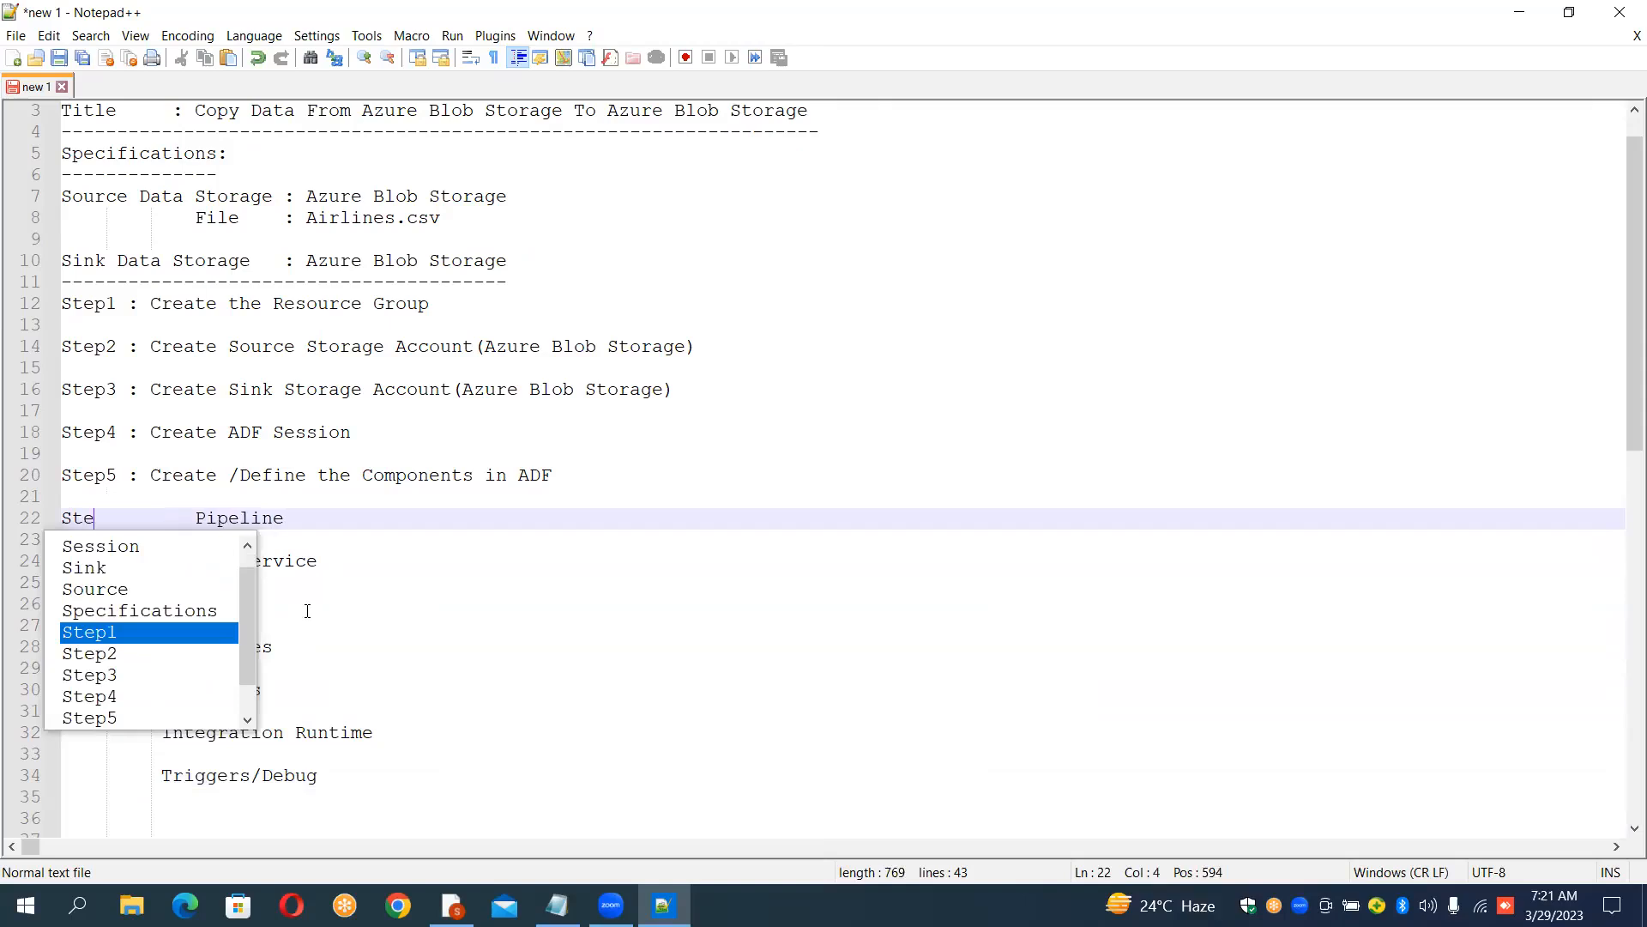
{"action": "type", "text": "p6"}
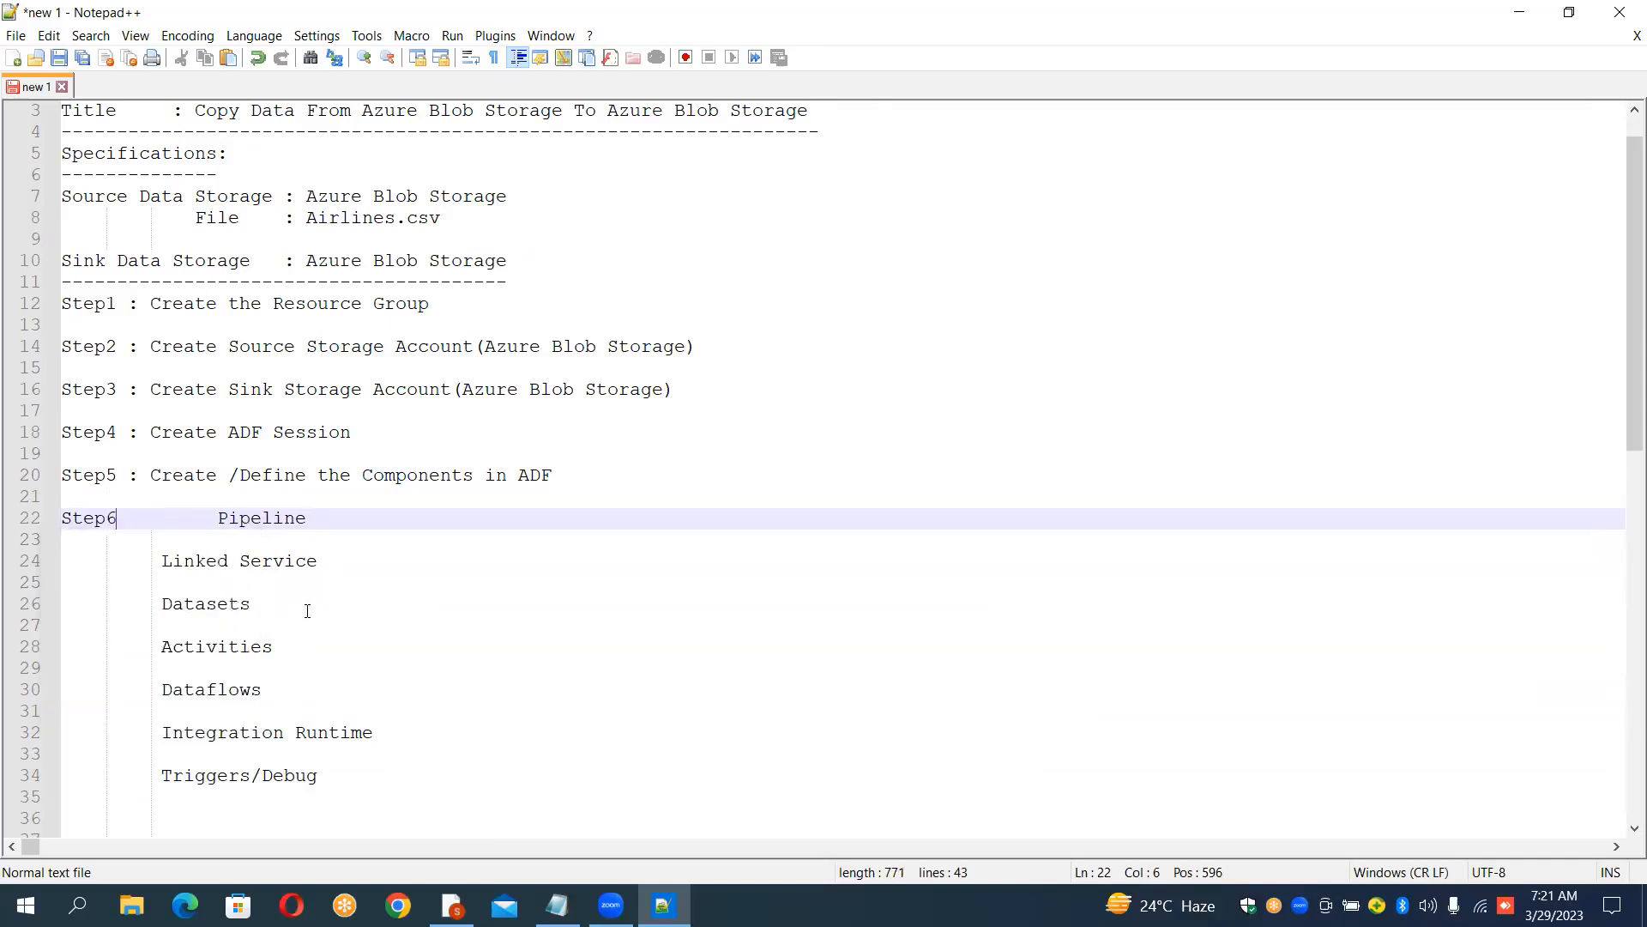
{"action": "type", "text": ":"}
{"action": "key", "text": "Delete"}
{"action": "key", "text": "Delete"}
{"action": "key", "text": "Delete"}
{"action": "key", "text": "Delete"}
{"action": "key", "text": "Delete"}
{"action": "key", "text": "Delete"}
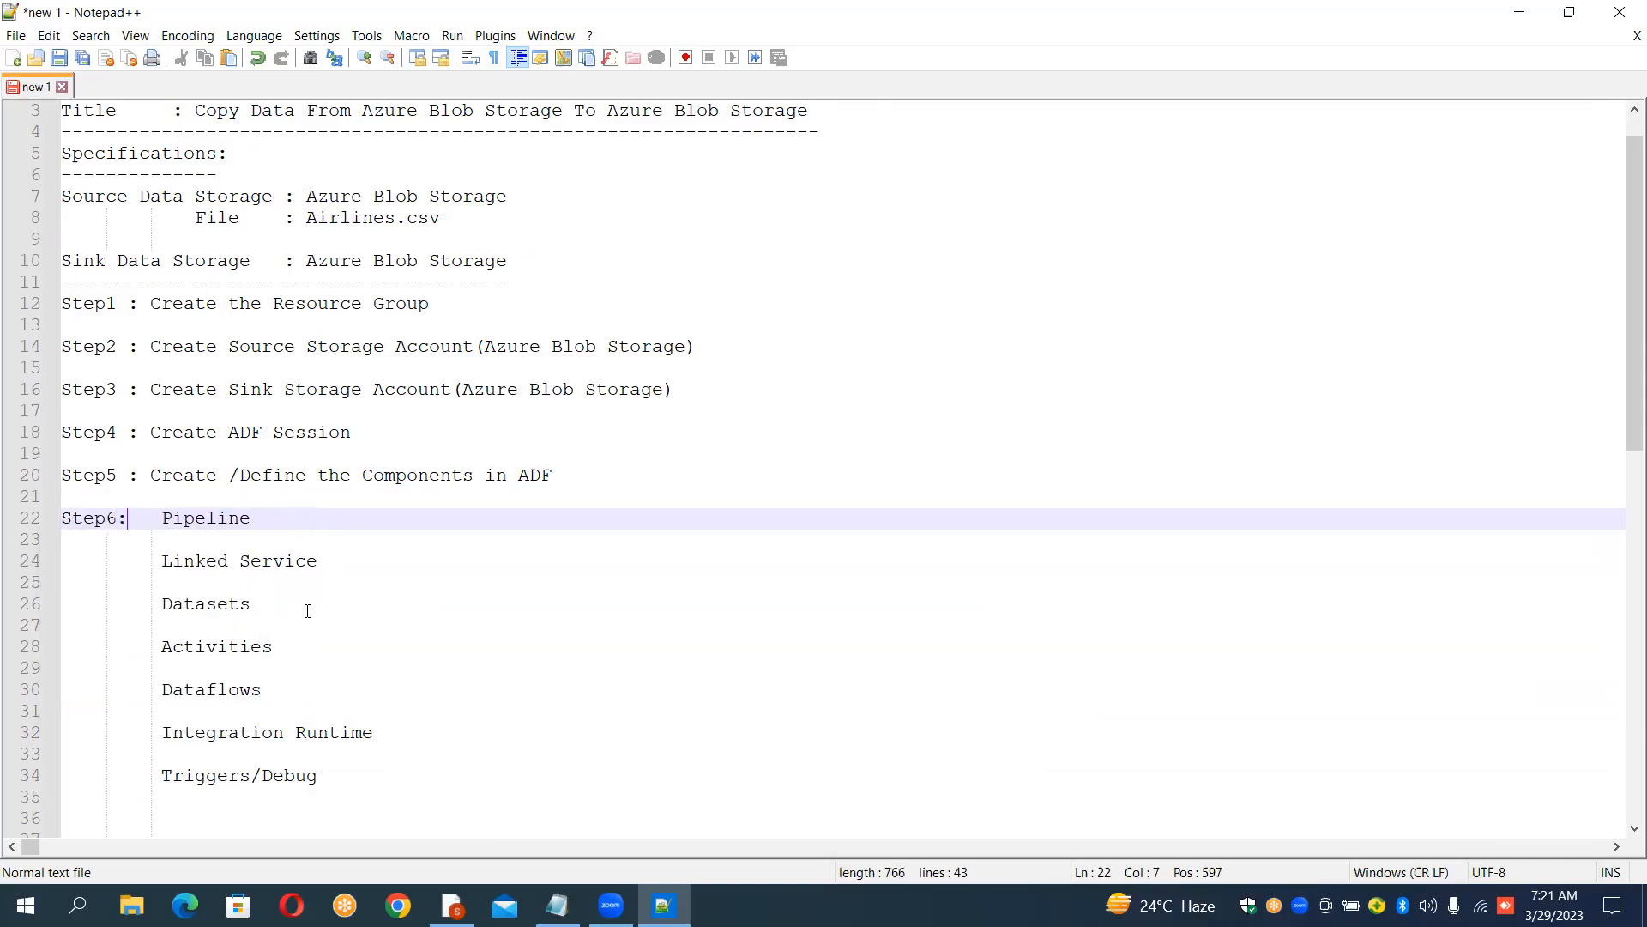
{"action": "key", "text": "Delete"}
Step: Turn the Linked Service line into "Step7: Create Linked Service"
{"action": "key", "text": "Down"}
{"action": "key", "text": "Down"}
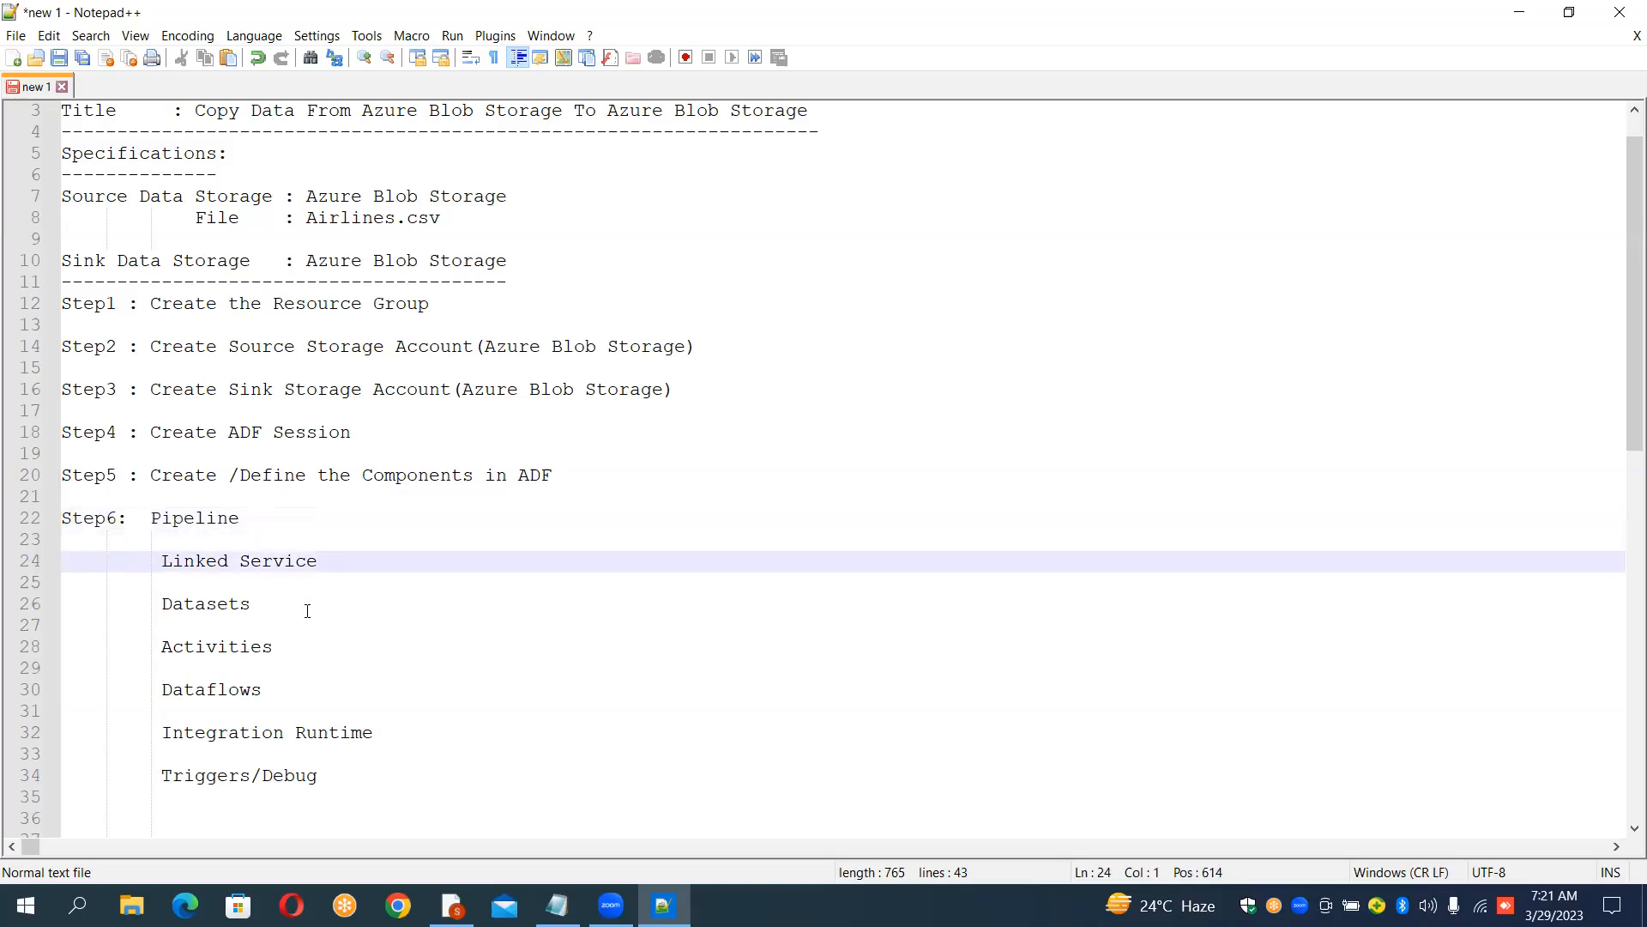
{"action": "type", "text": "Ste"}
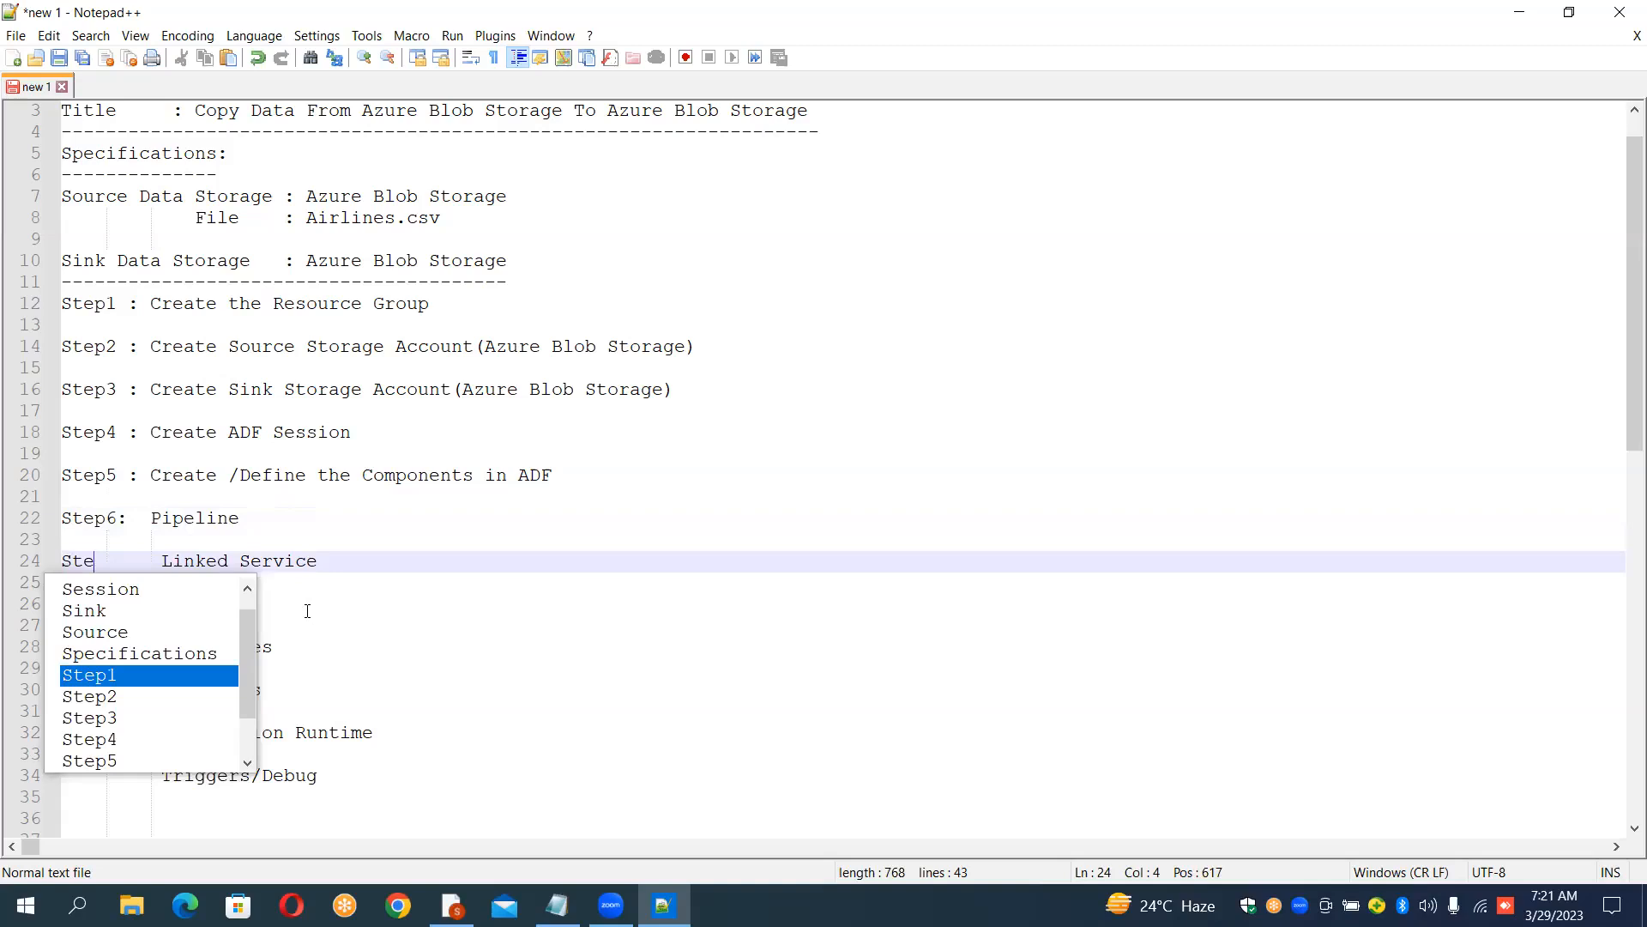
{"action": "type", "text": "p"}
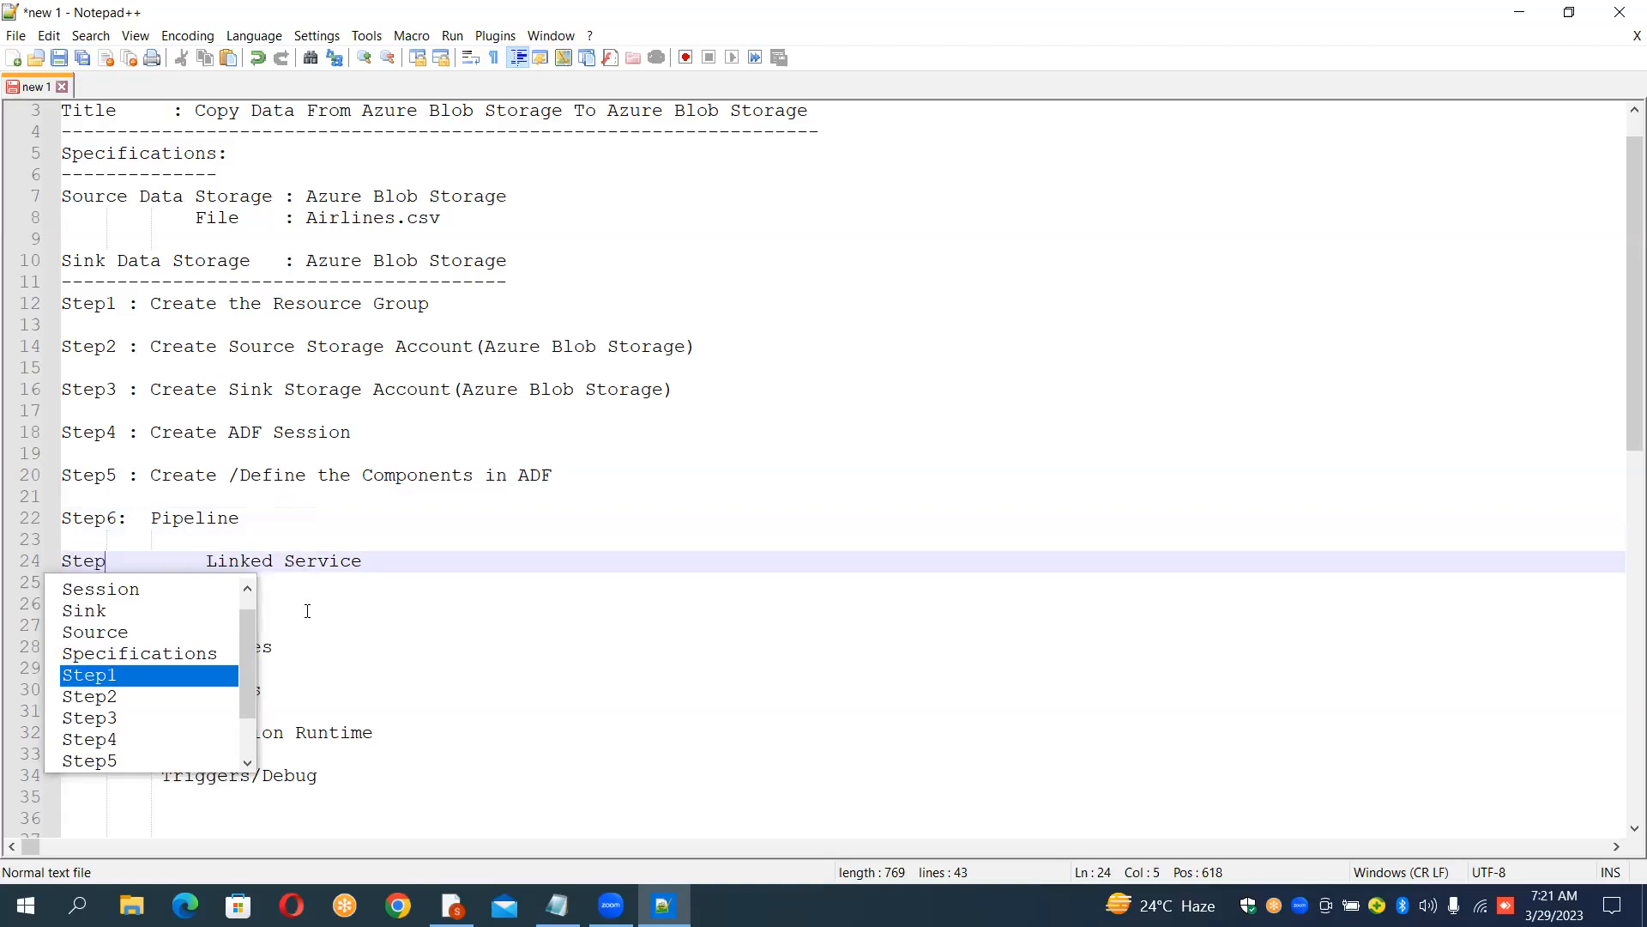
{"action": "type", "text": "7:"}
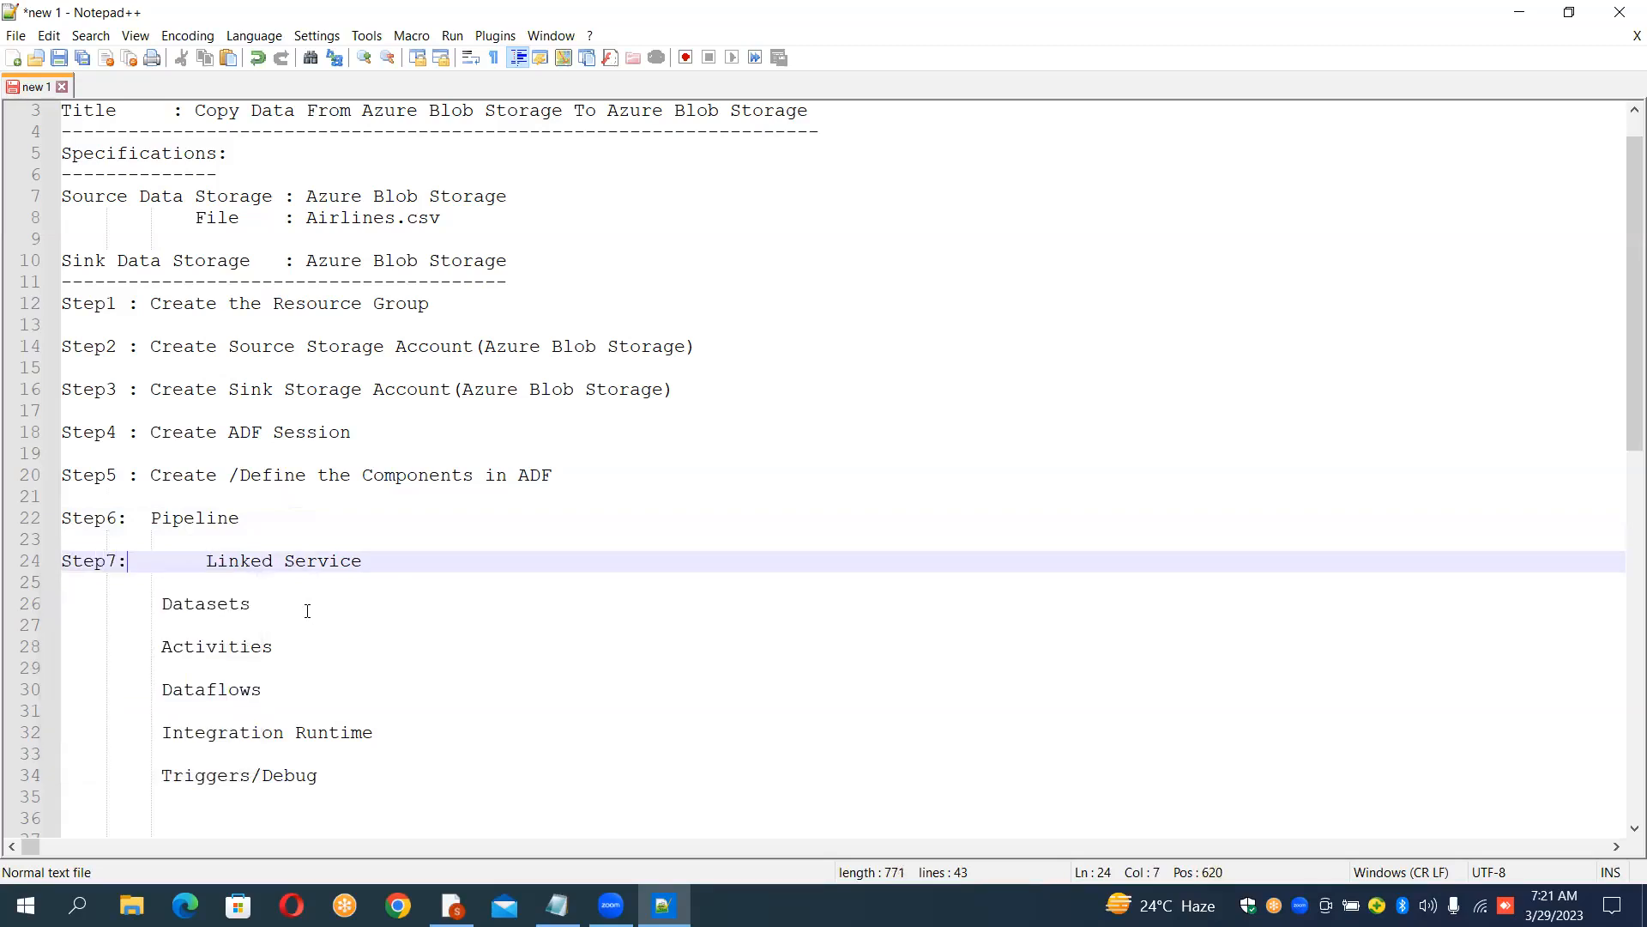
{"action": "key", "text": "Delete"}
{"action": "key", "text": "Delete"}
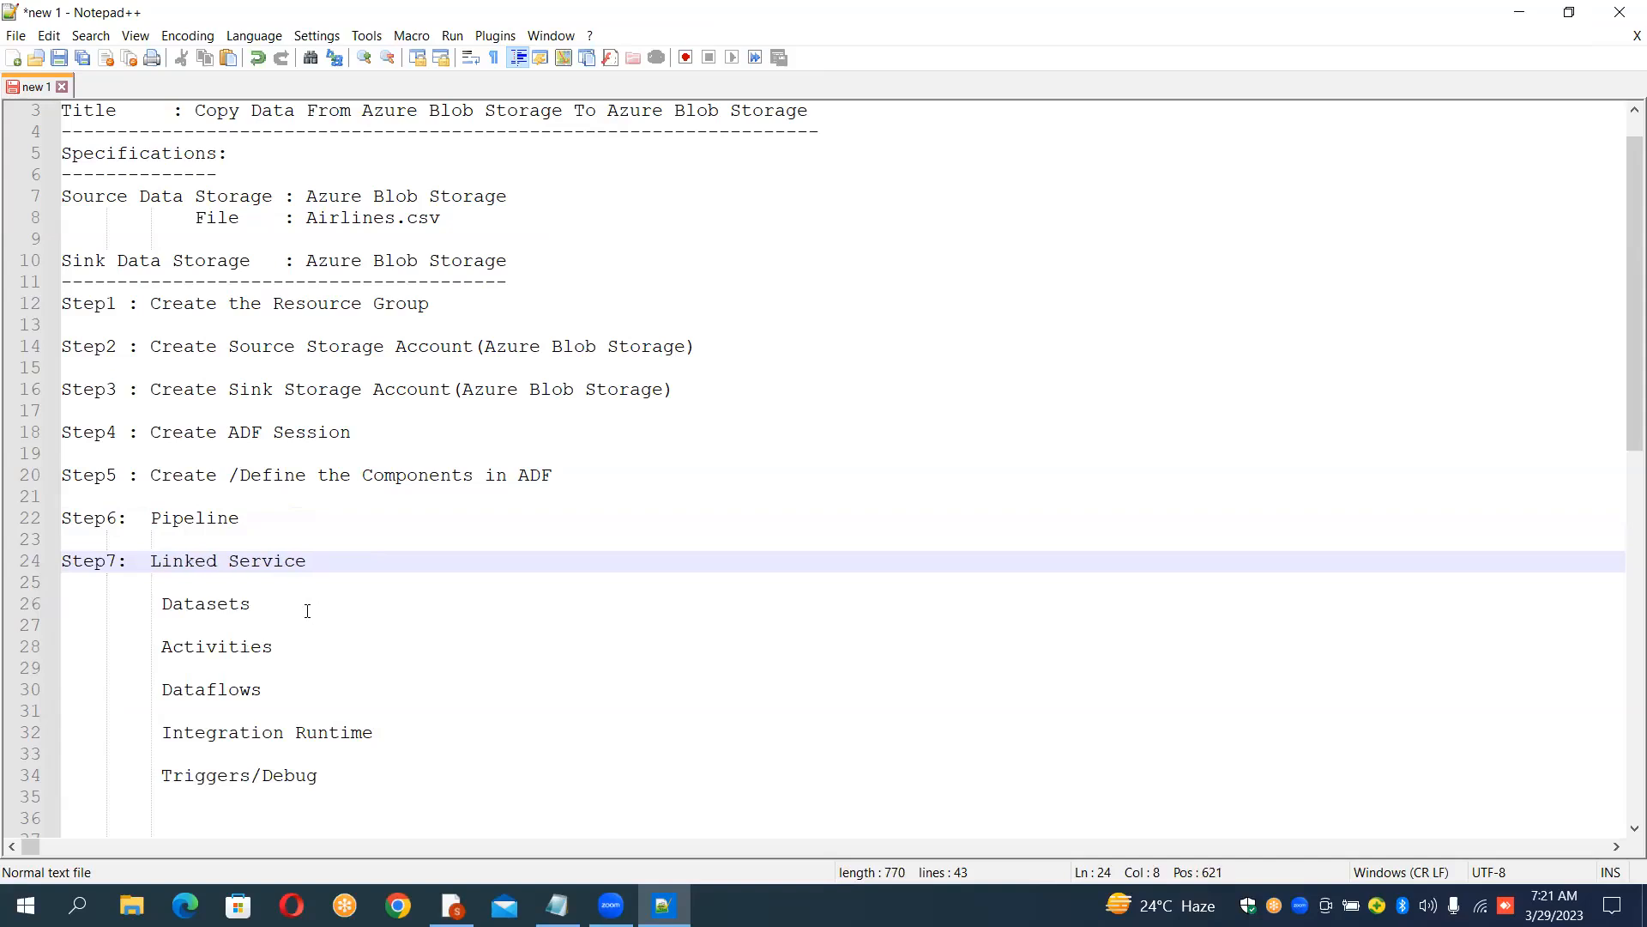
{"action": "key", "text": "Left"}
{"action": "key", "text": "Right"}
{"action": "key", "text": "Right"}
{"action": "type", "text": "Create"}
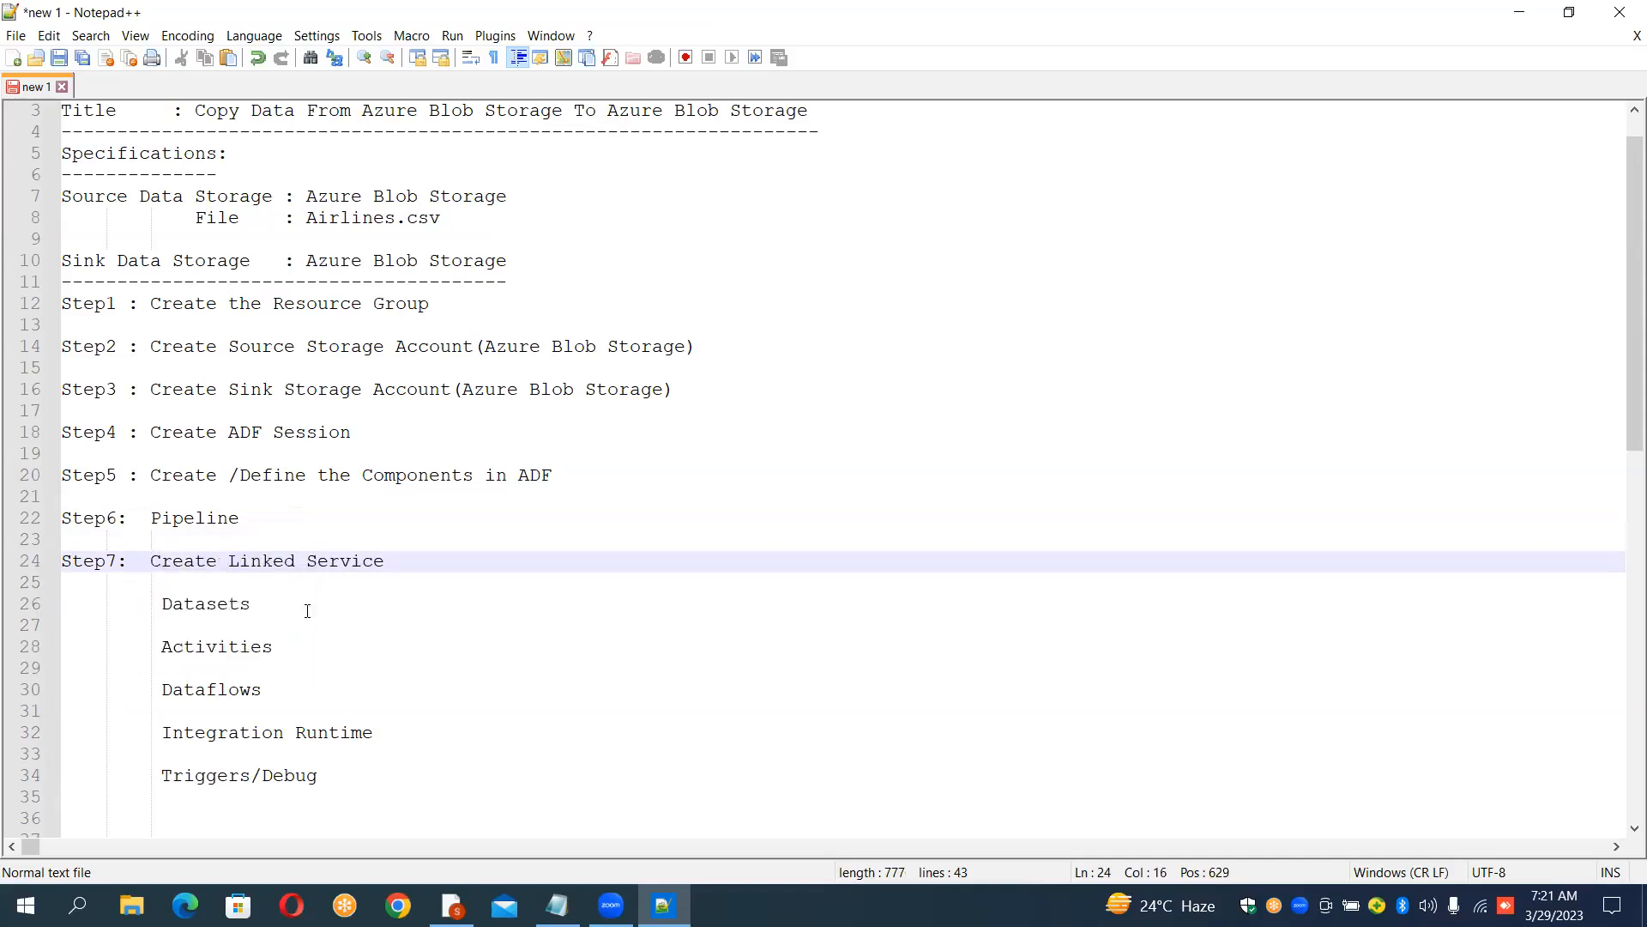
Step: Delete the "Step6: Pipeline" line and the blank line that followed it
{"action": "key", "text": "Up"}
{"action": "key", "text": "Up"}
{"action": "key", "text": "Home"}
{"action": "key", "text": "shift+Down"}
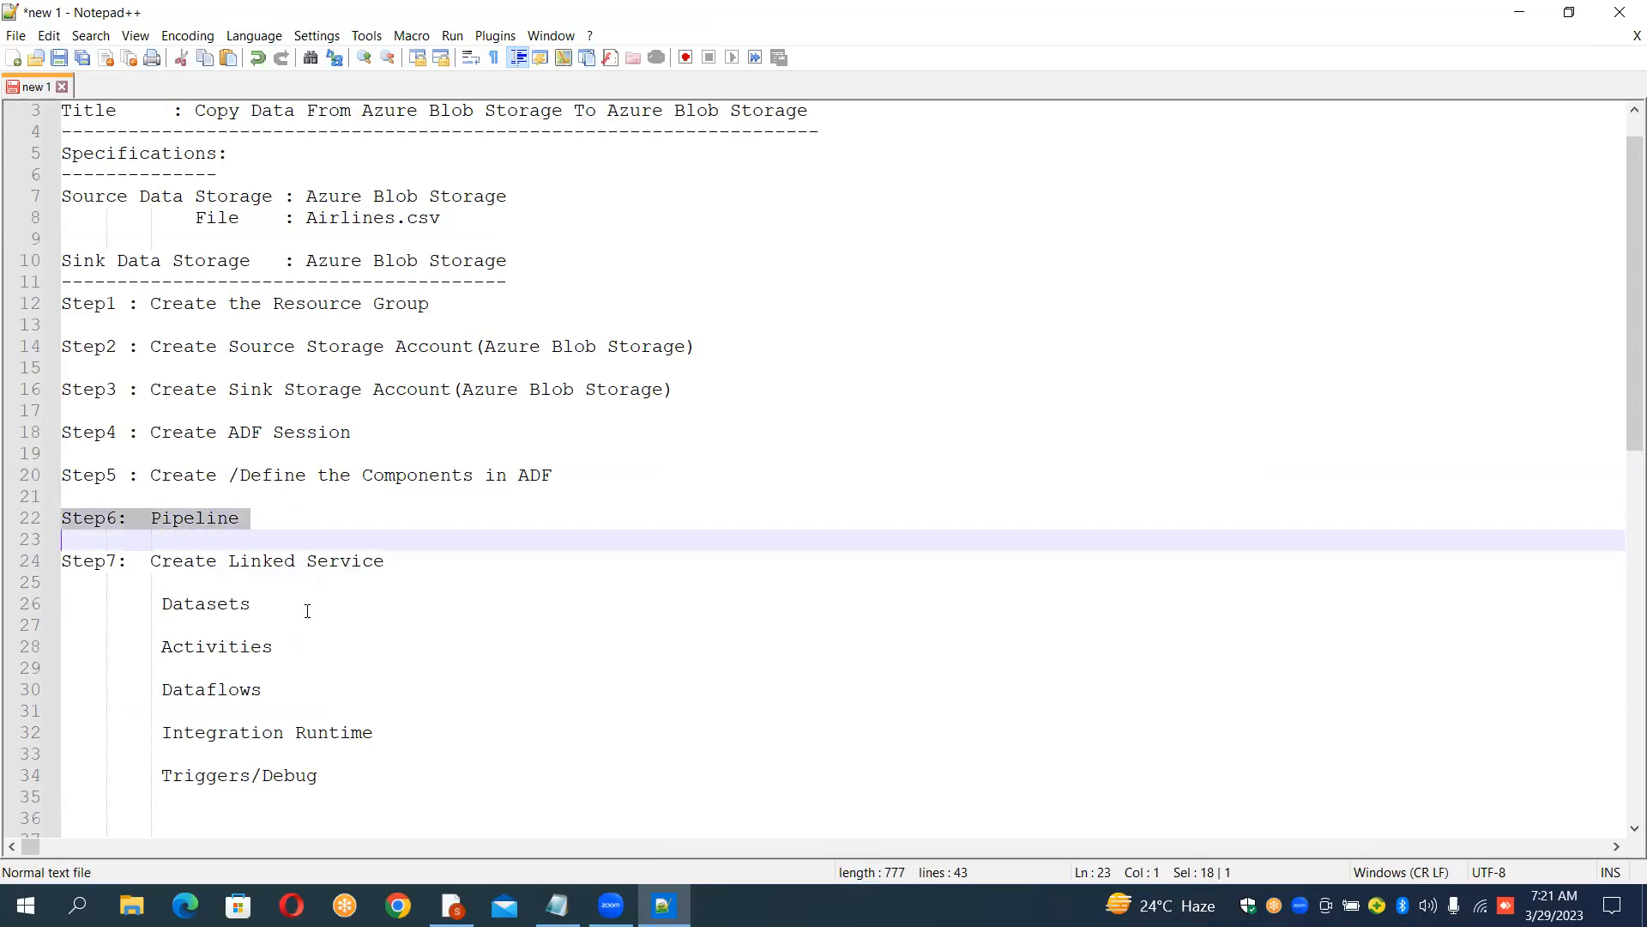
{"action": "key", "text": "Delete"}
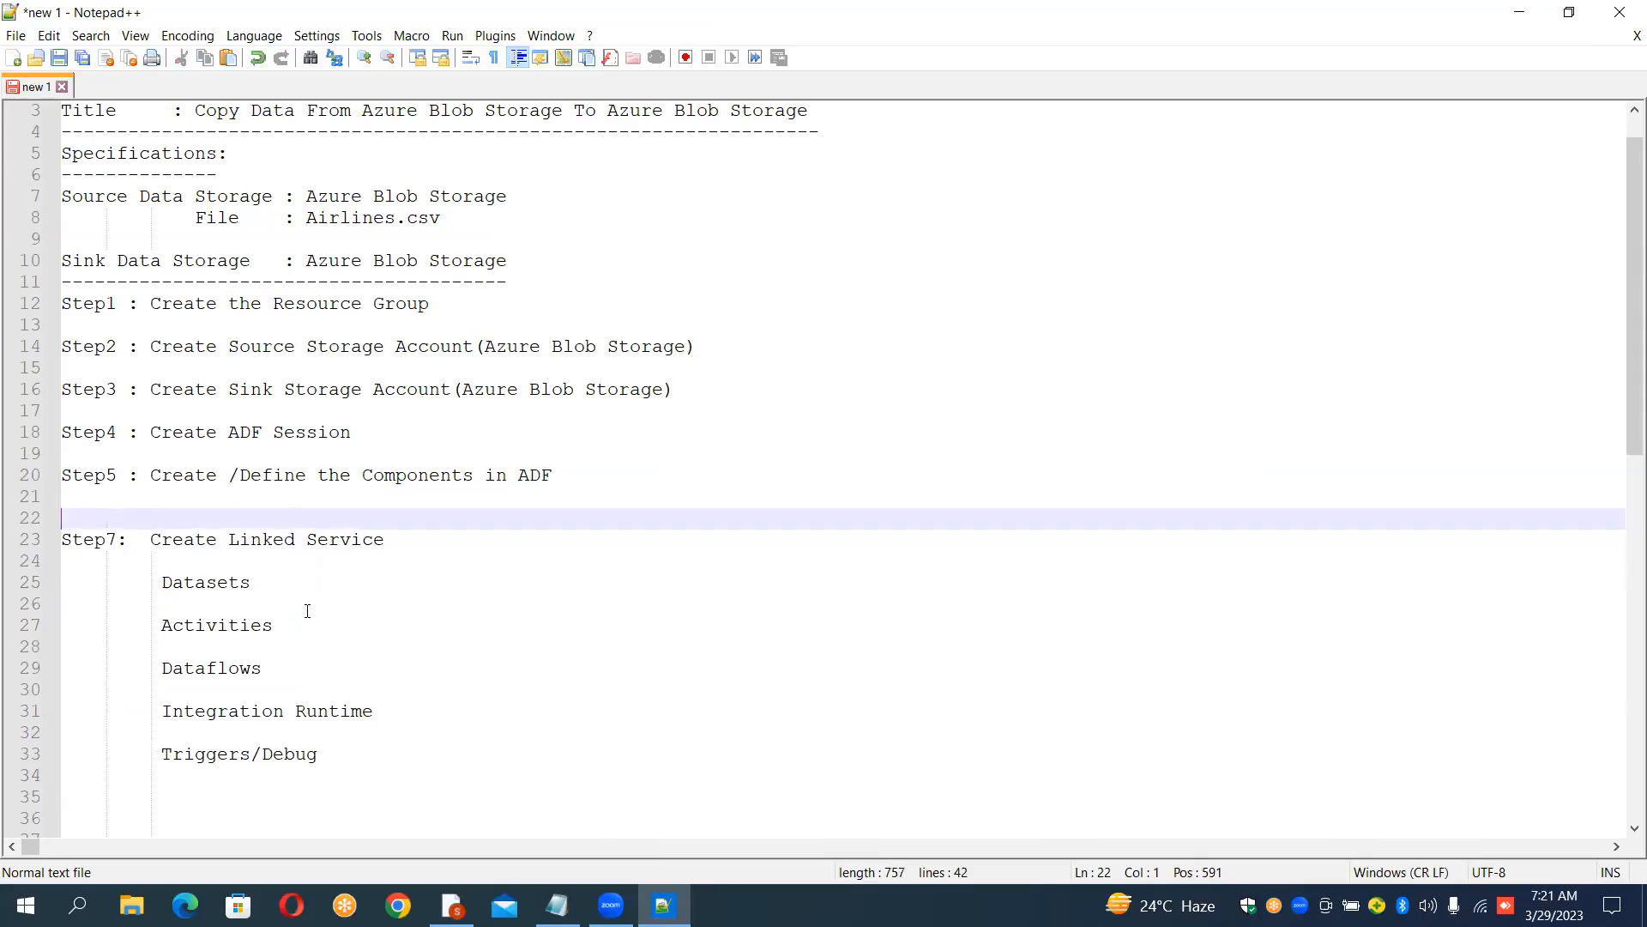
{"action": "key", "text": "Down"}
{"action": "key", "text": "Up"}
{"action": "key", "text": "Up"}
{"action": "key", "text": "Down"}
{"action": "key", "text": "Delete"}
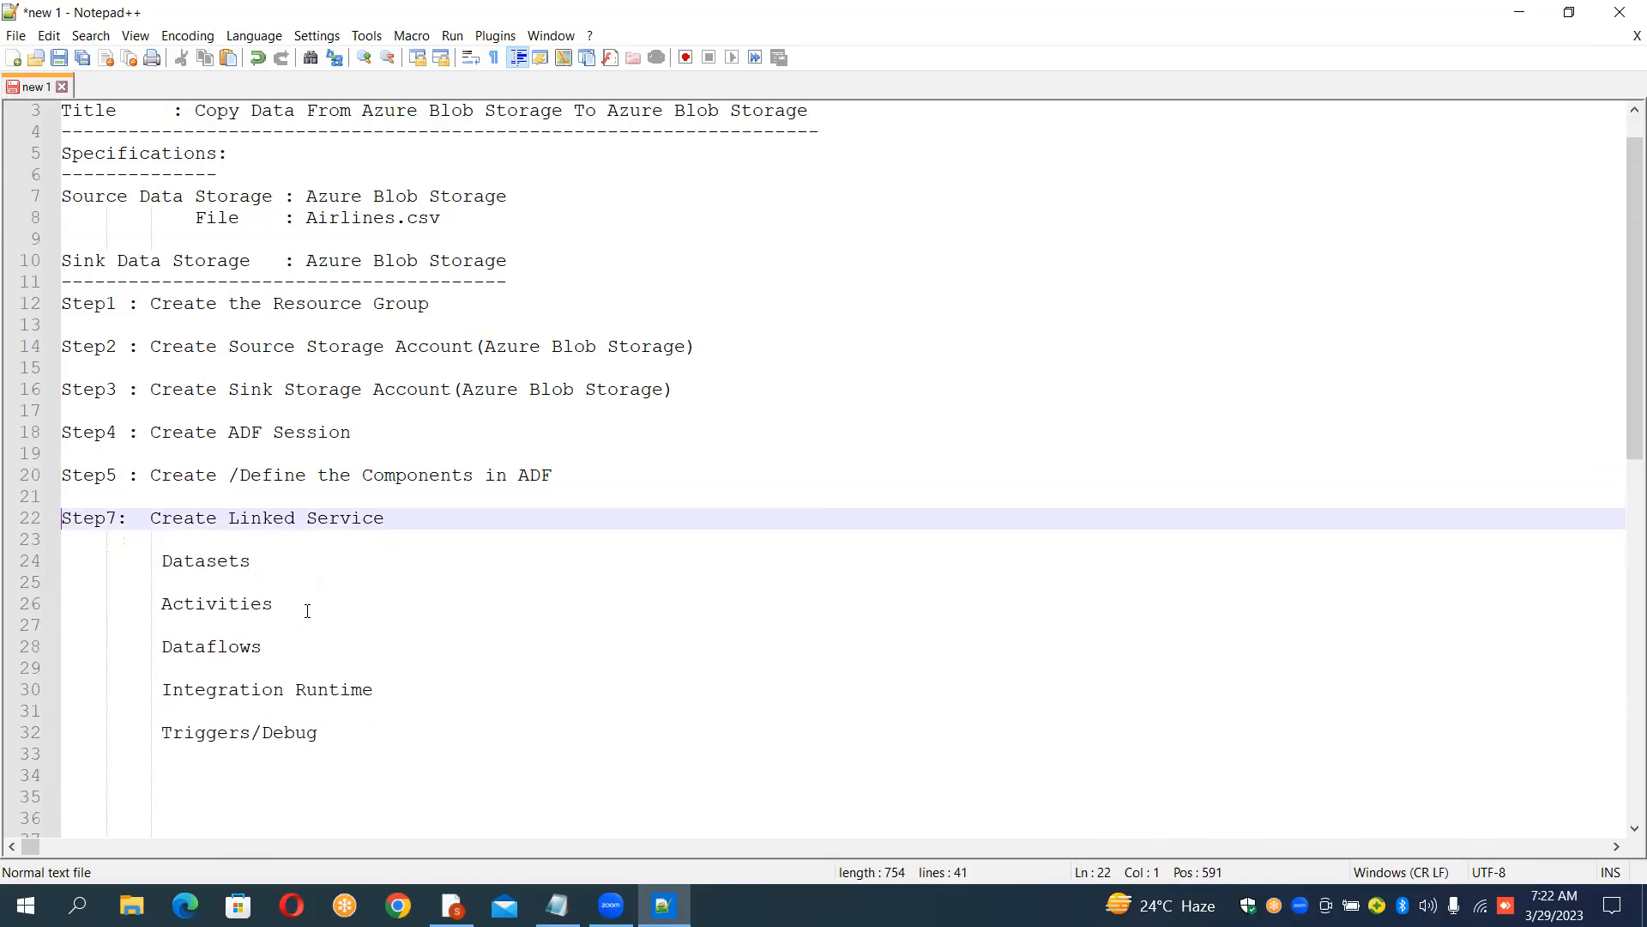
Step: Renumber the Linked Service line to Step6 and prefix the Datasets line with "Step7:"
{"action": "key", "text": "shift+Right"}
{"action": "type", "text": "6"}
{"action": "key", "text": "Down"}
{"action": "key", "text": "Down"}
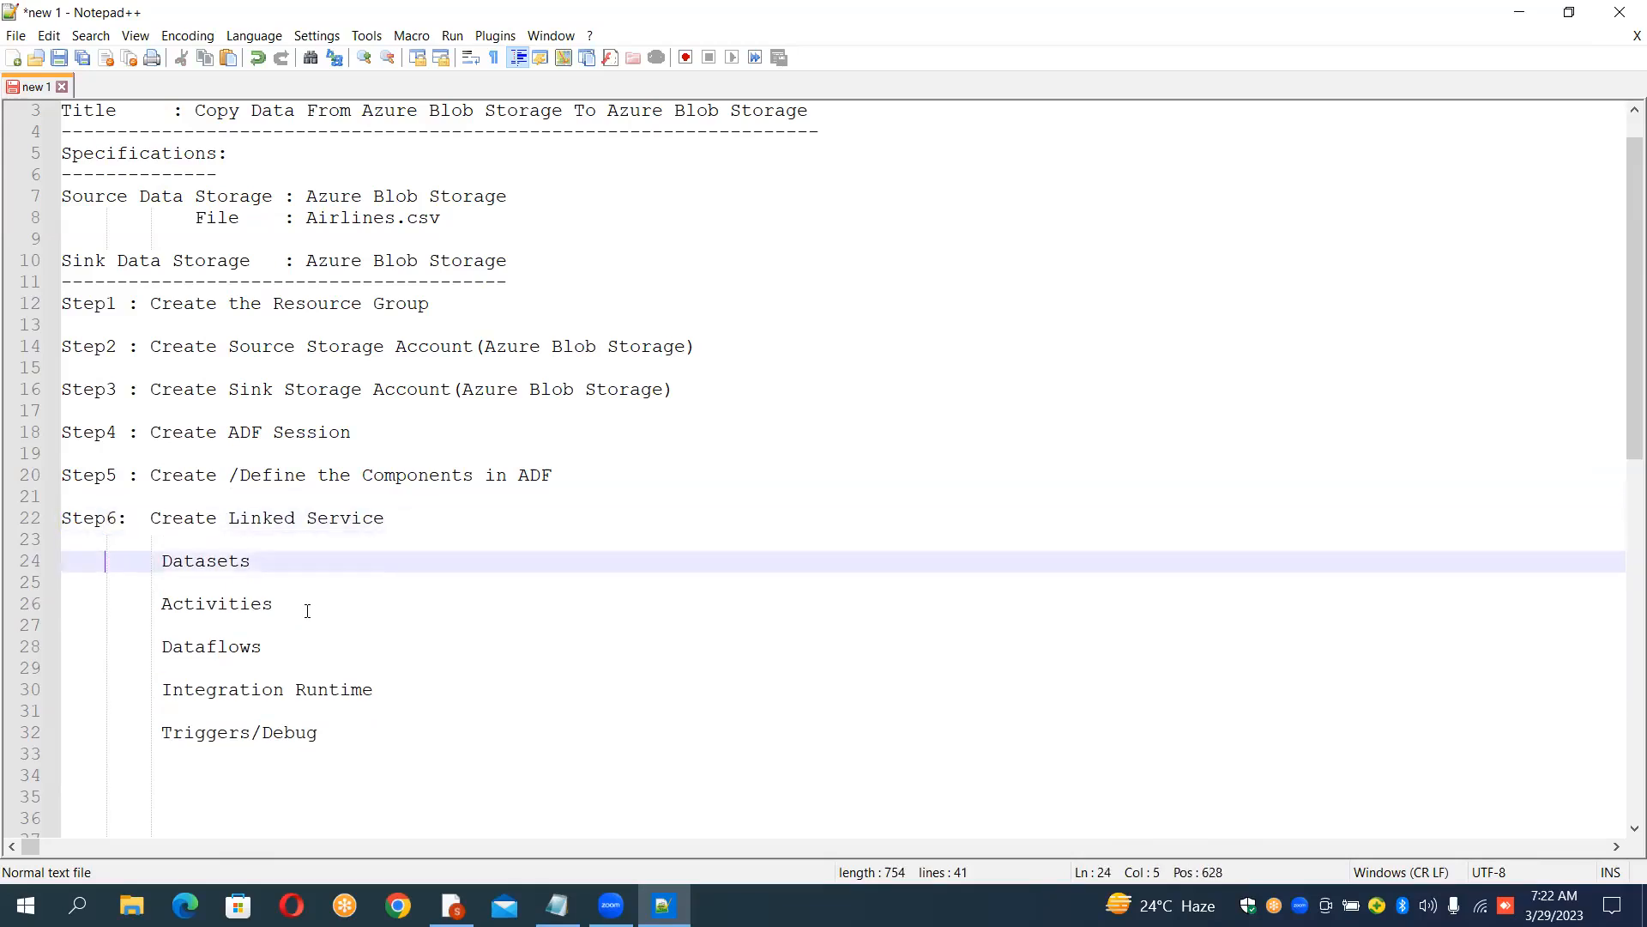
{"action": "key", "text": "Left"}
{"action": "type", "text": "Step"}
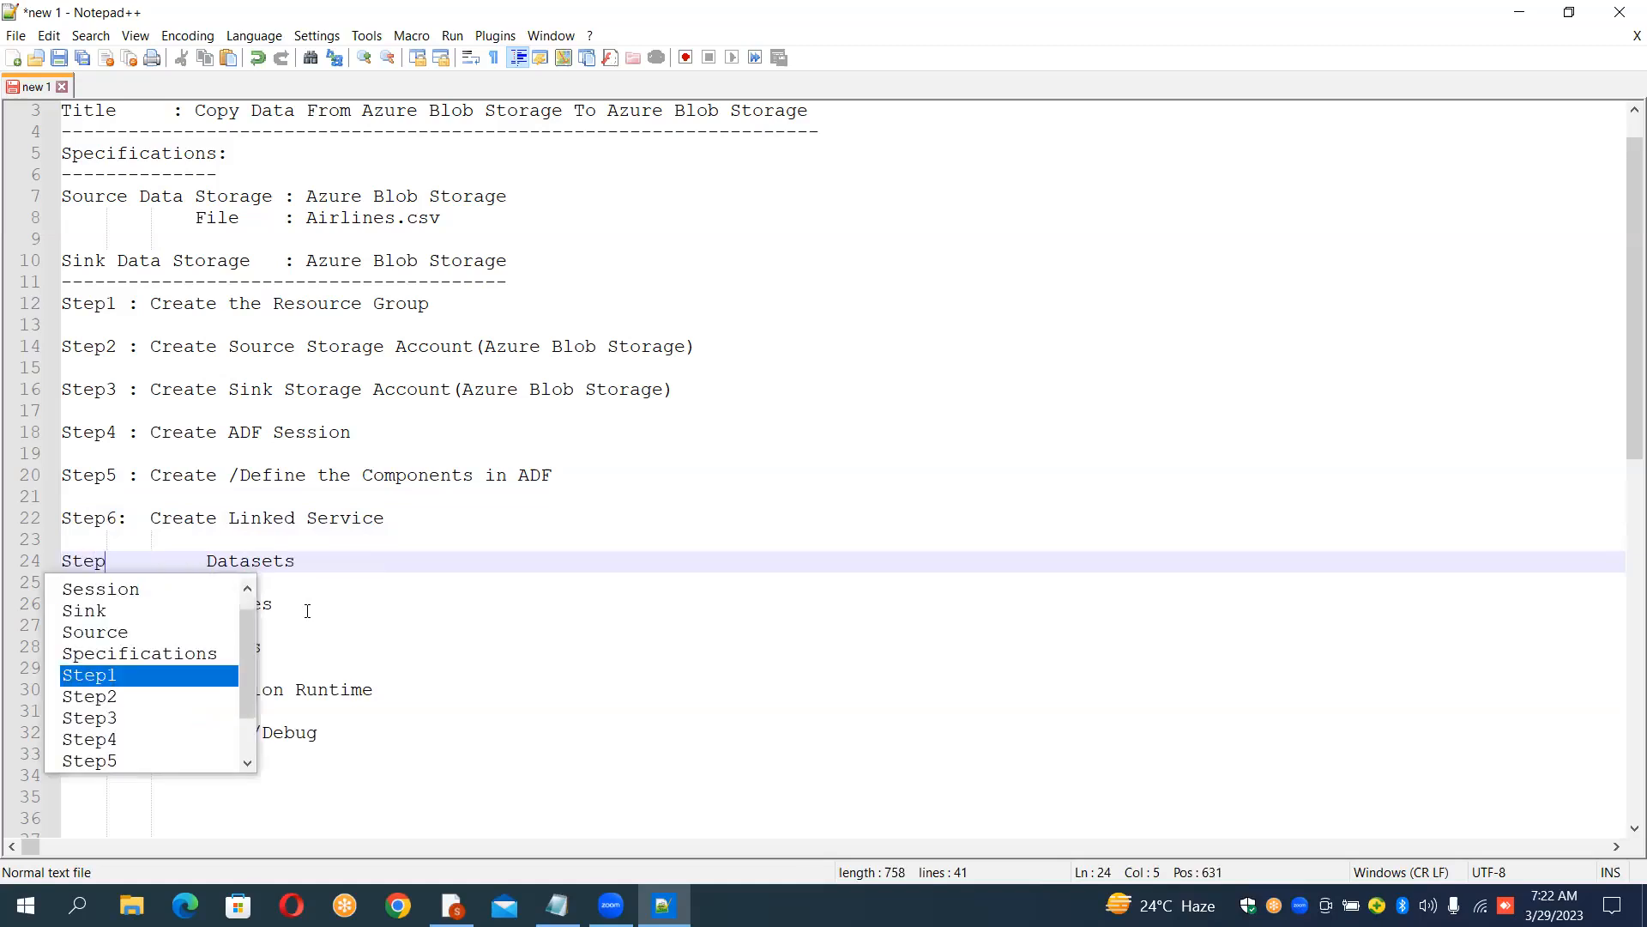
{"action": "type", "text": "7"}
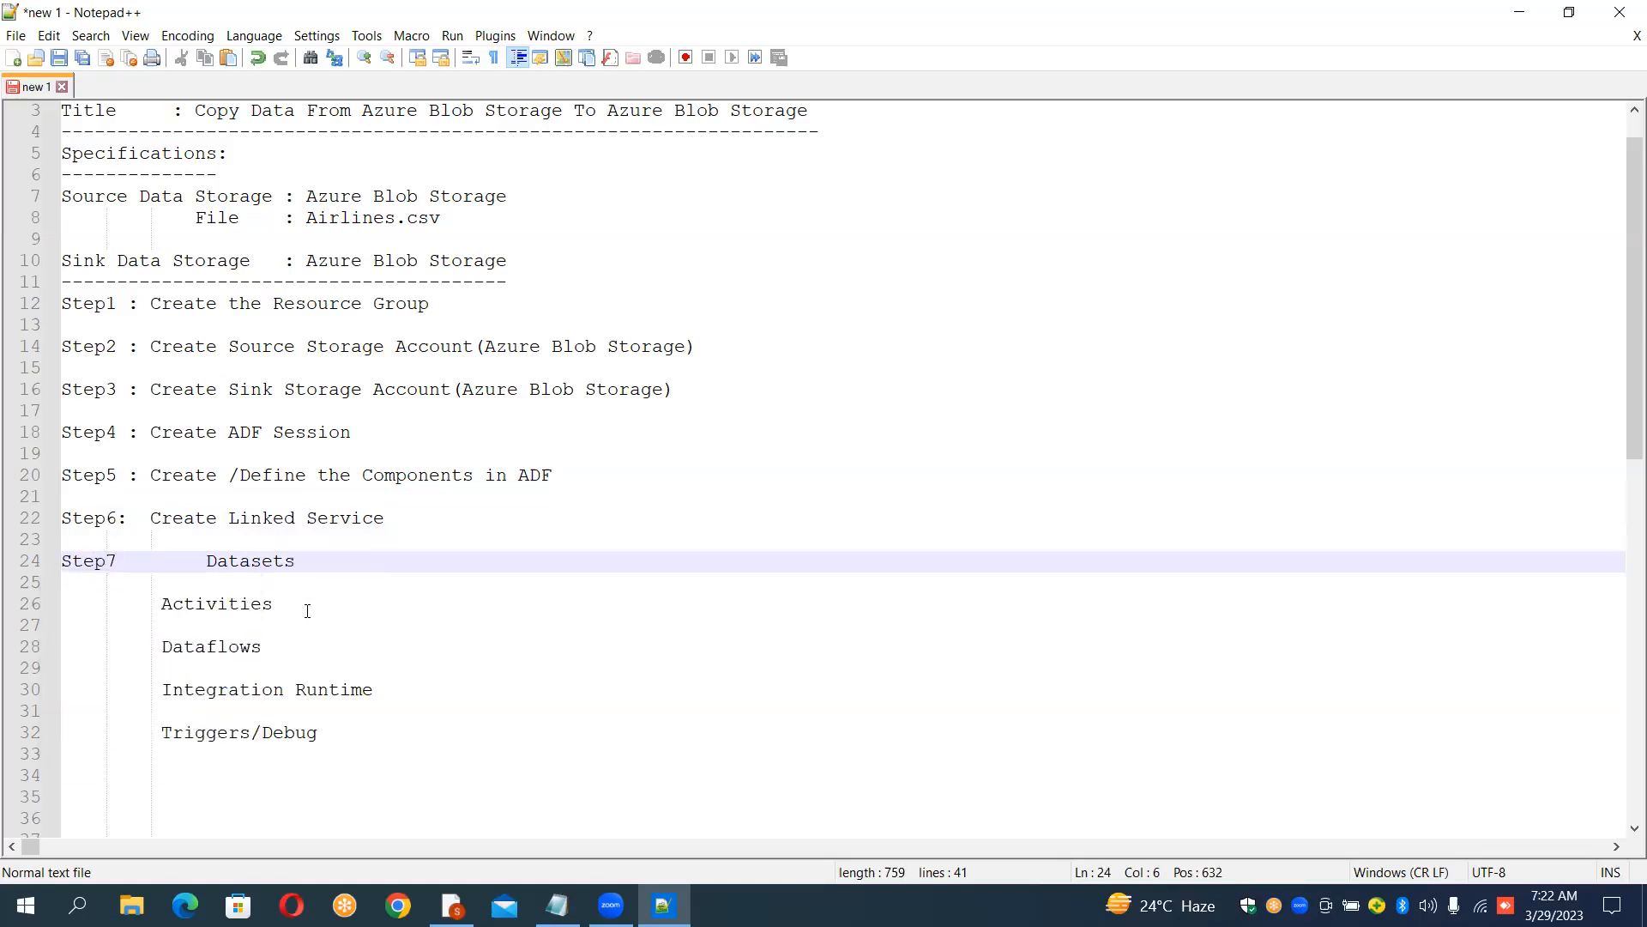
{"action": "type", "text": ":"}
{"action": "key", "text": "Up"}
{"action": "key", "text": "Up"}
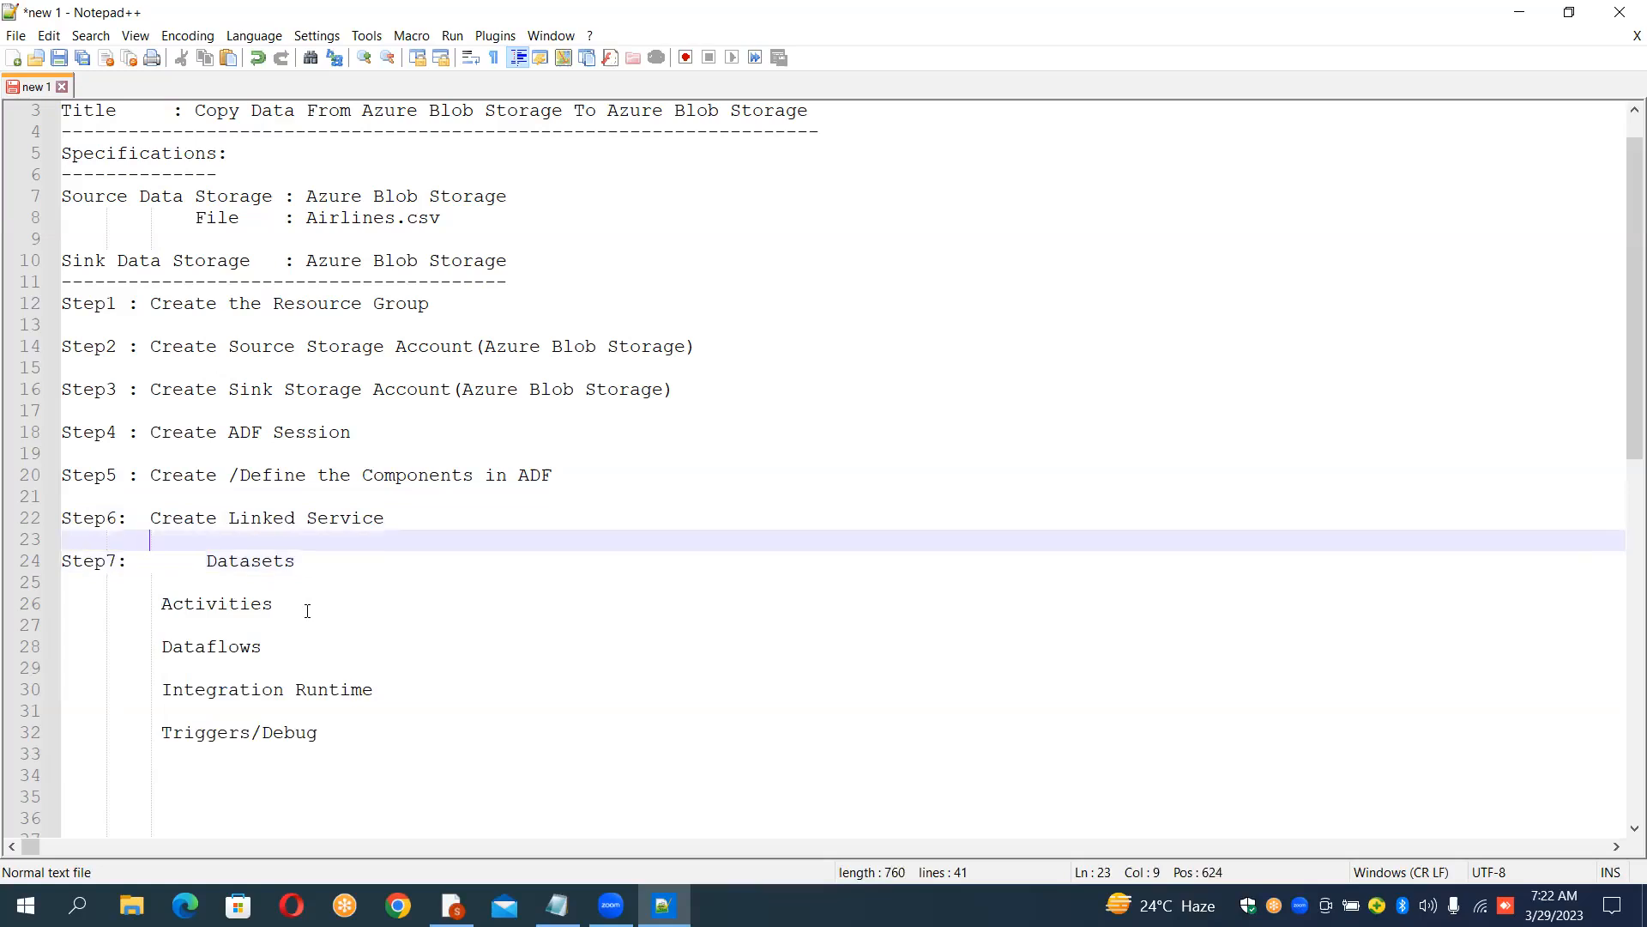
{"action": "key", "text": "Right"}
{"action": "key", "text": "Right"}
{"action": "key", "text": "Right"}
{"action": "key", "text": "Left"}
{"action": "key", "text": "Up"}
{"action": "key", "text": "Up"}
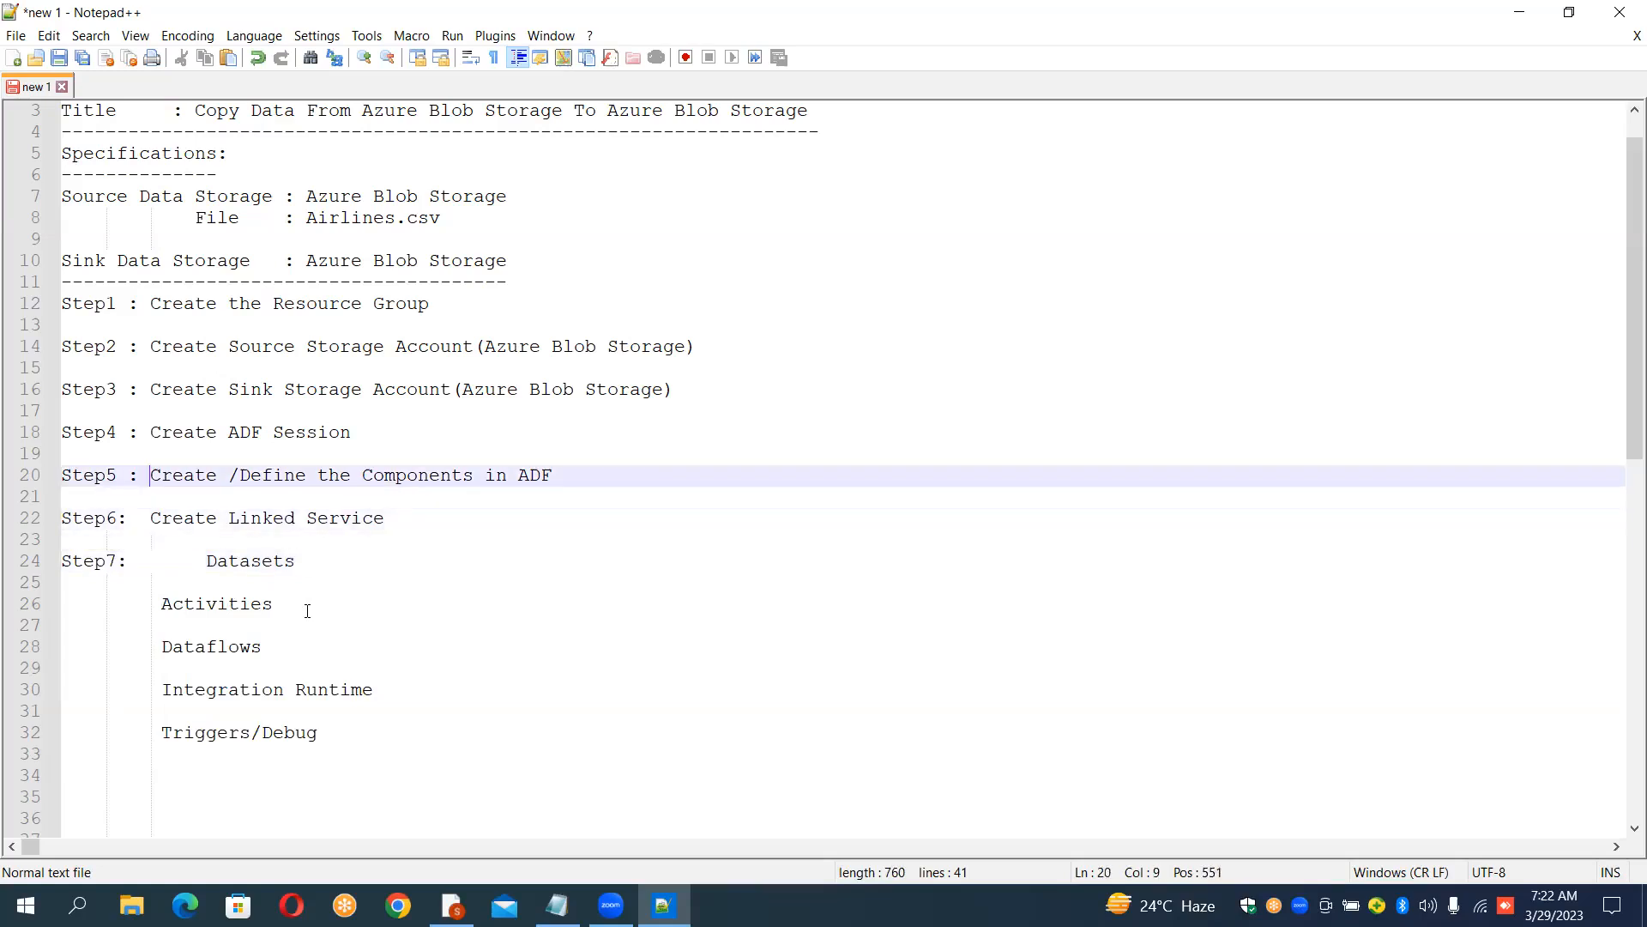
Step: Remove the Datasets line's extra indentation and change it to "Step7: Create Datasets"
{"action": "key", "text": "Down"}
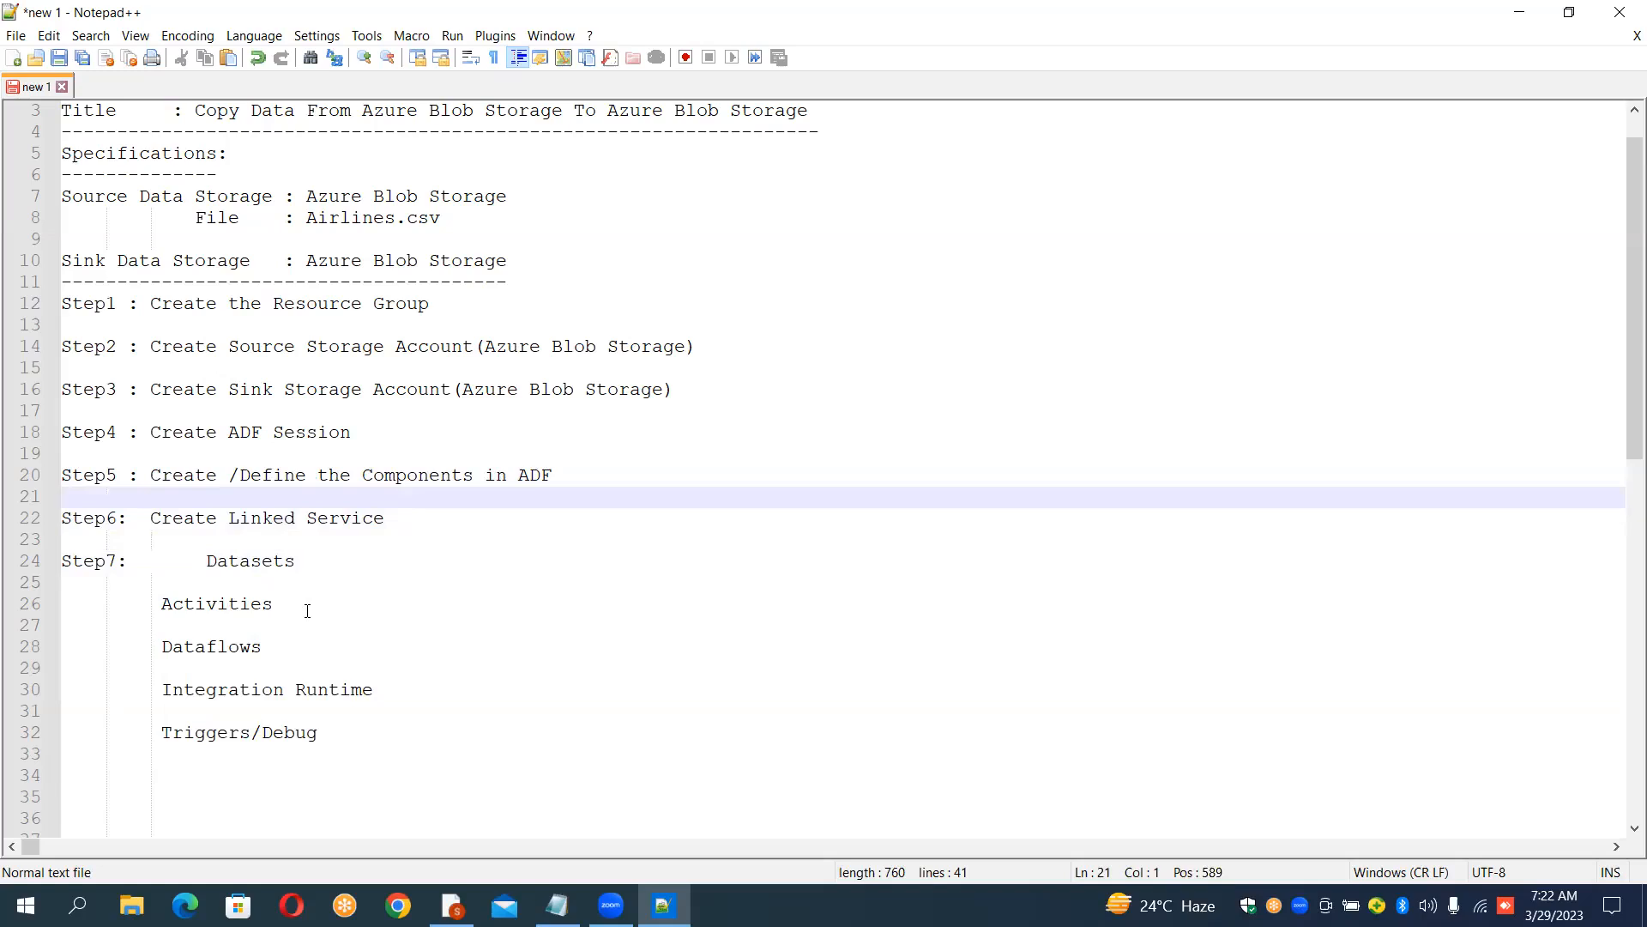
{"action": "key", "text": "Down"}
{"action": "key", "text": "shift+Down"}
{"action": "key", "text": "Down"}
{"action": "key", "text": "Right"}
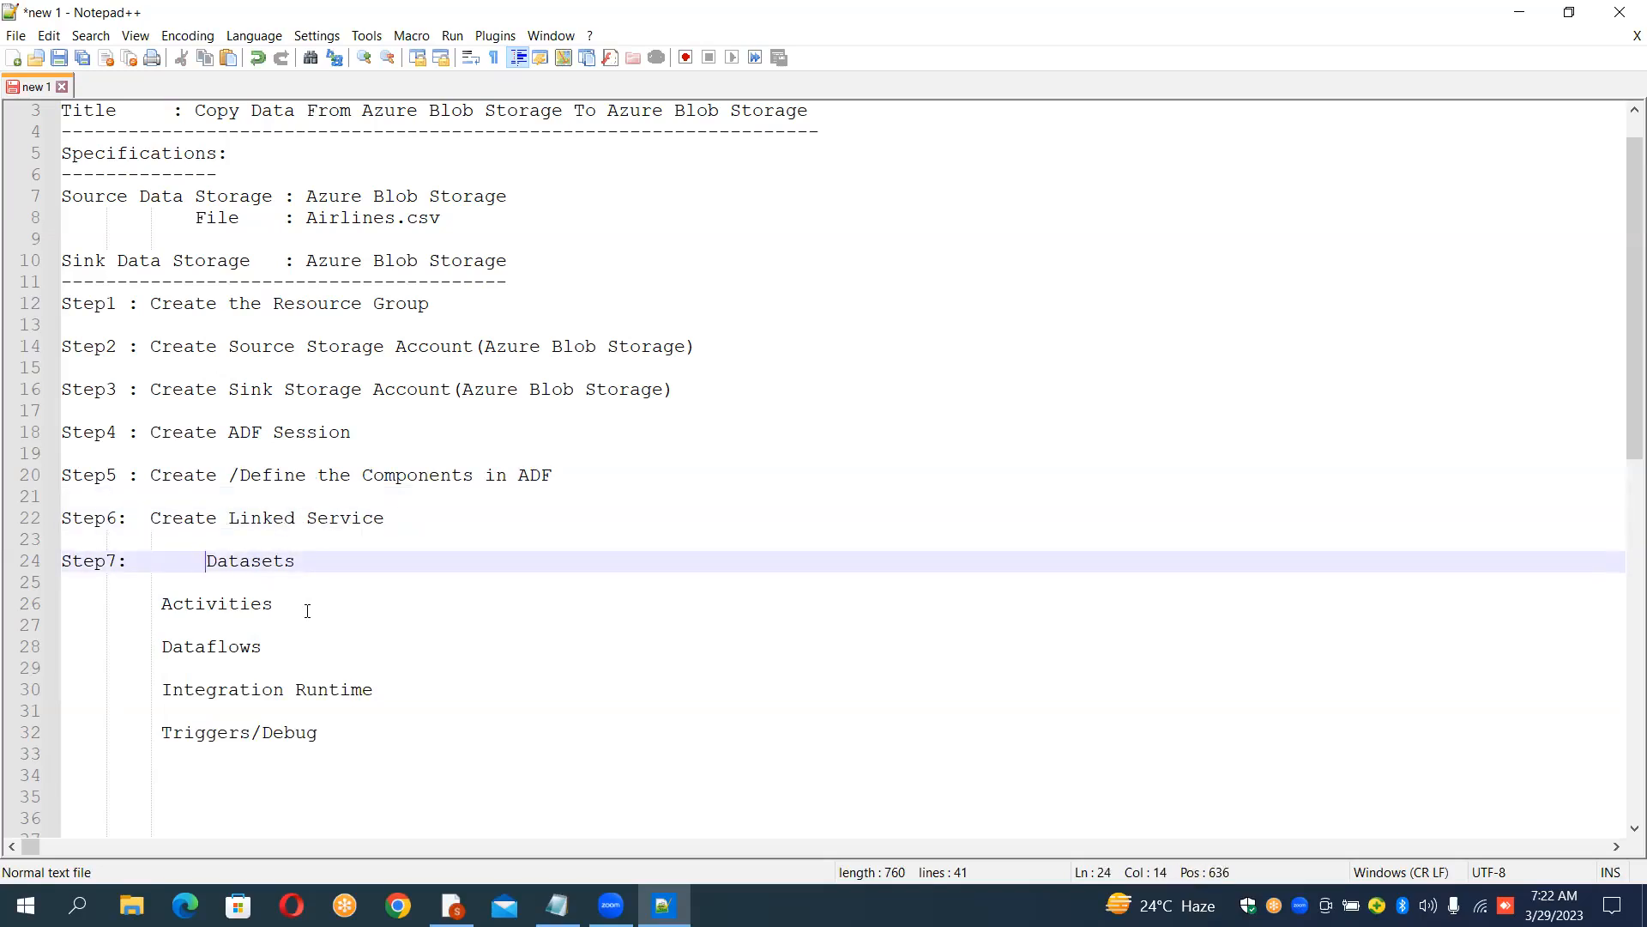
{"action": "key", "text": "BackSpace"}
{"action": "key", "text": "BackSpace"}
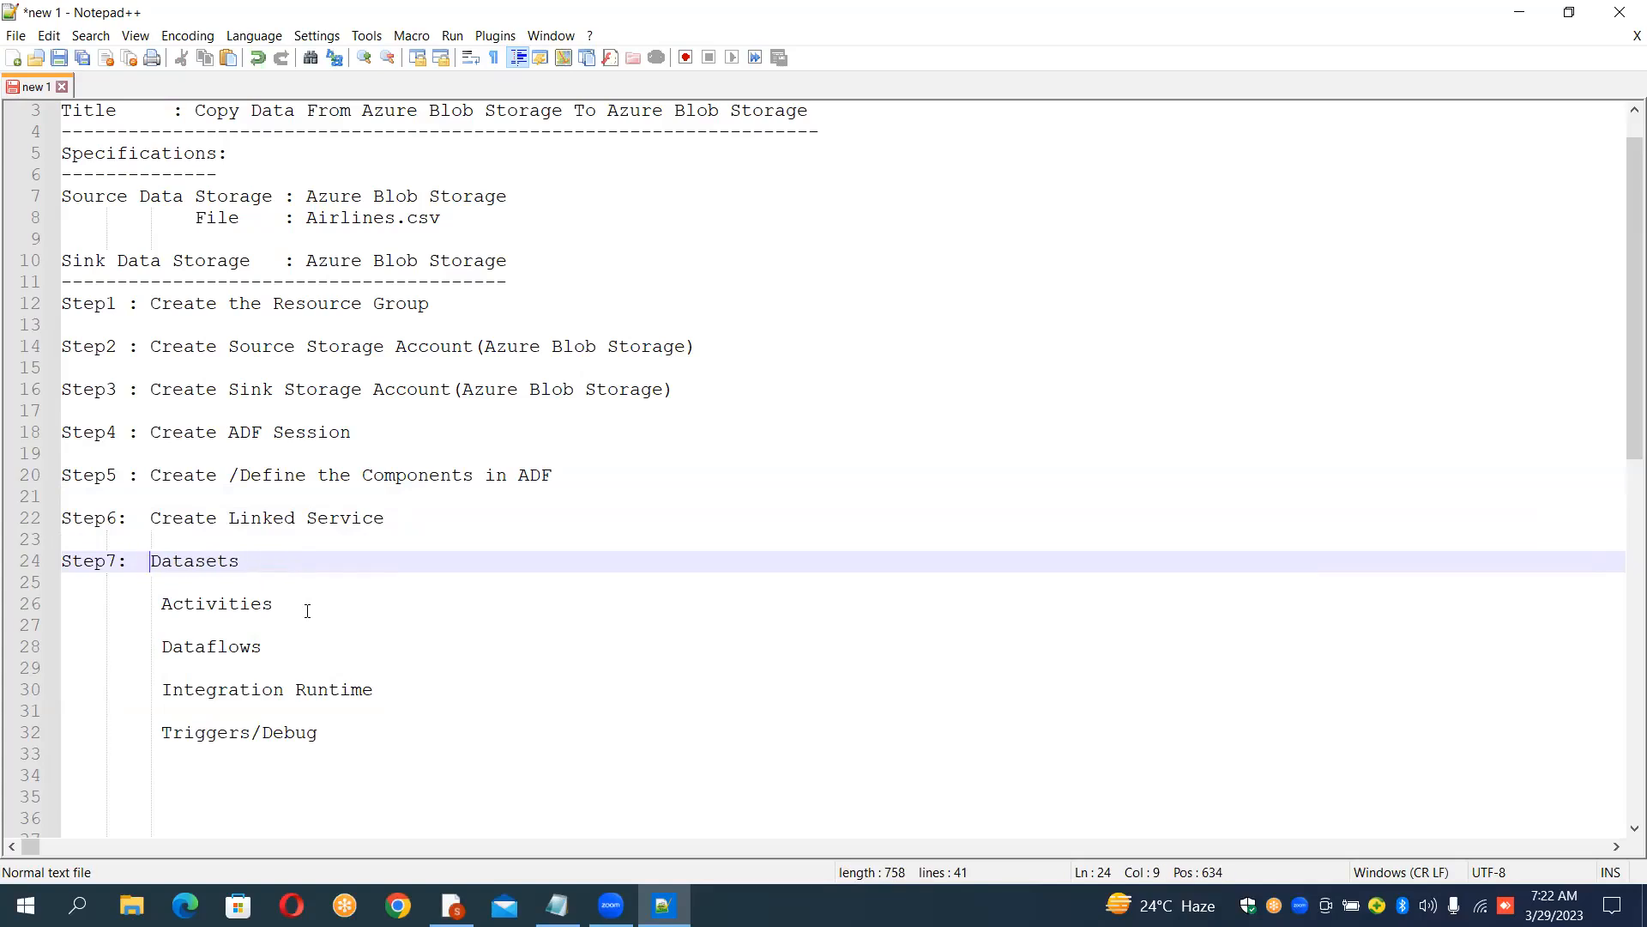
{"action": "type", "text": "Create"}
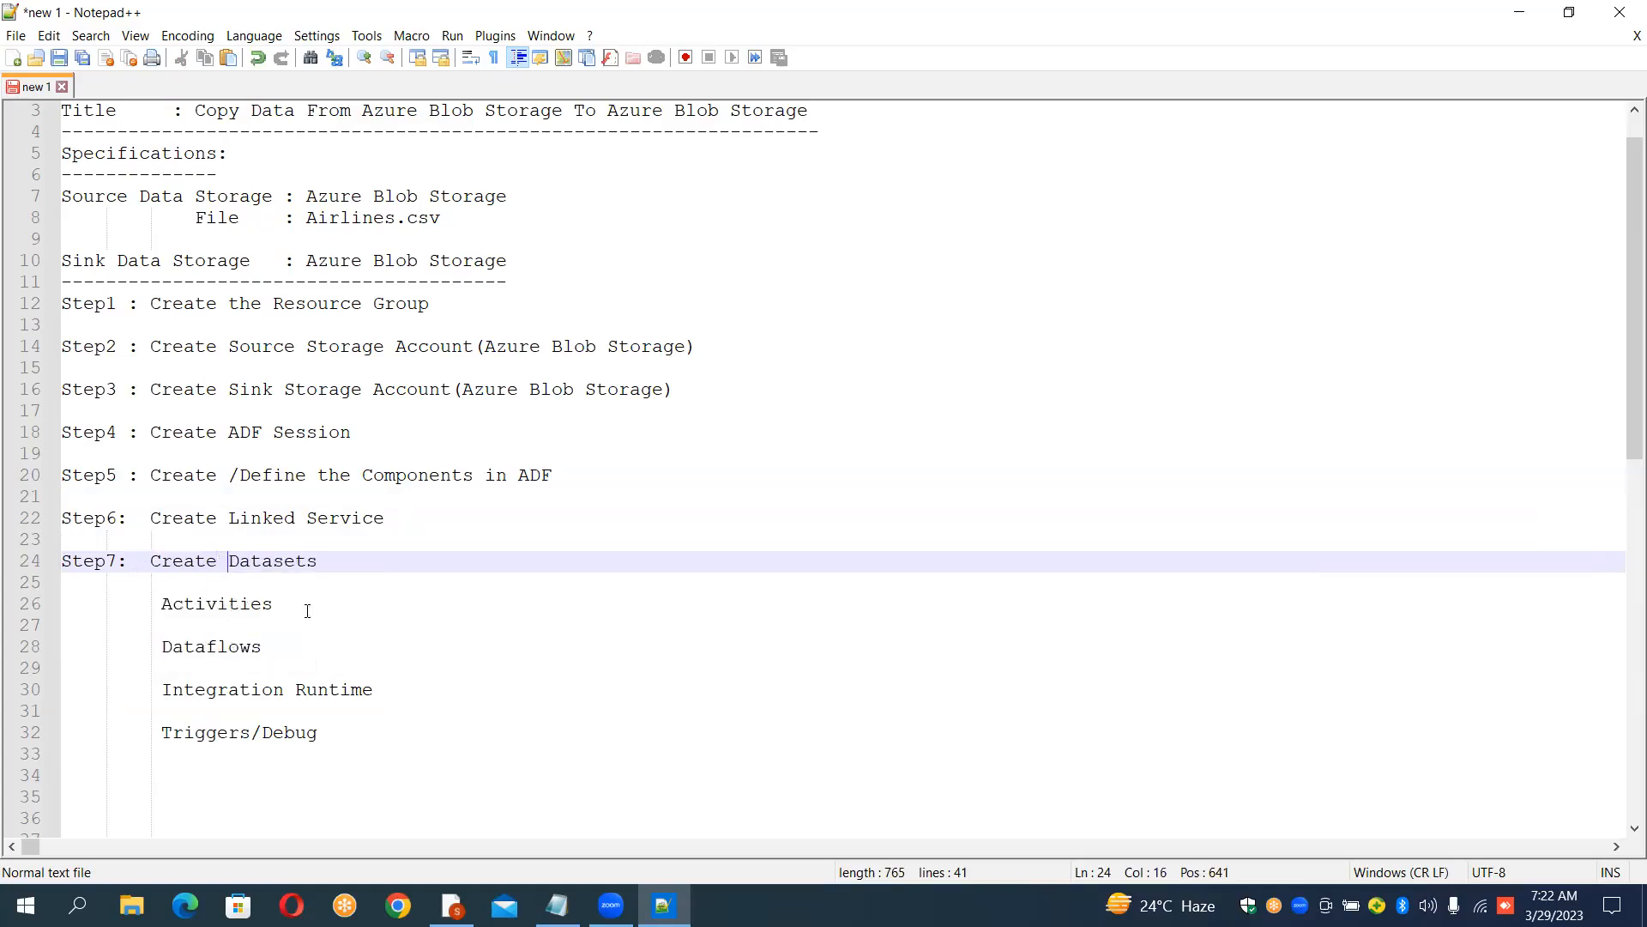
Step: Add a new line "Step8: Create Pipeline" below the Datasets step
{"action": "key", "text": "Right"}
{"action": "key", "text": "Right"}
{"action": "key", "text": "Right"}
{"action": "key", "text": "Right"}
{"action": "key", "text": "Down"}
{"action": "key", "text": "Return"}
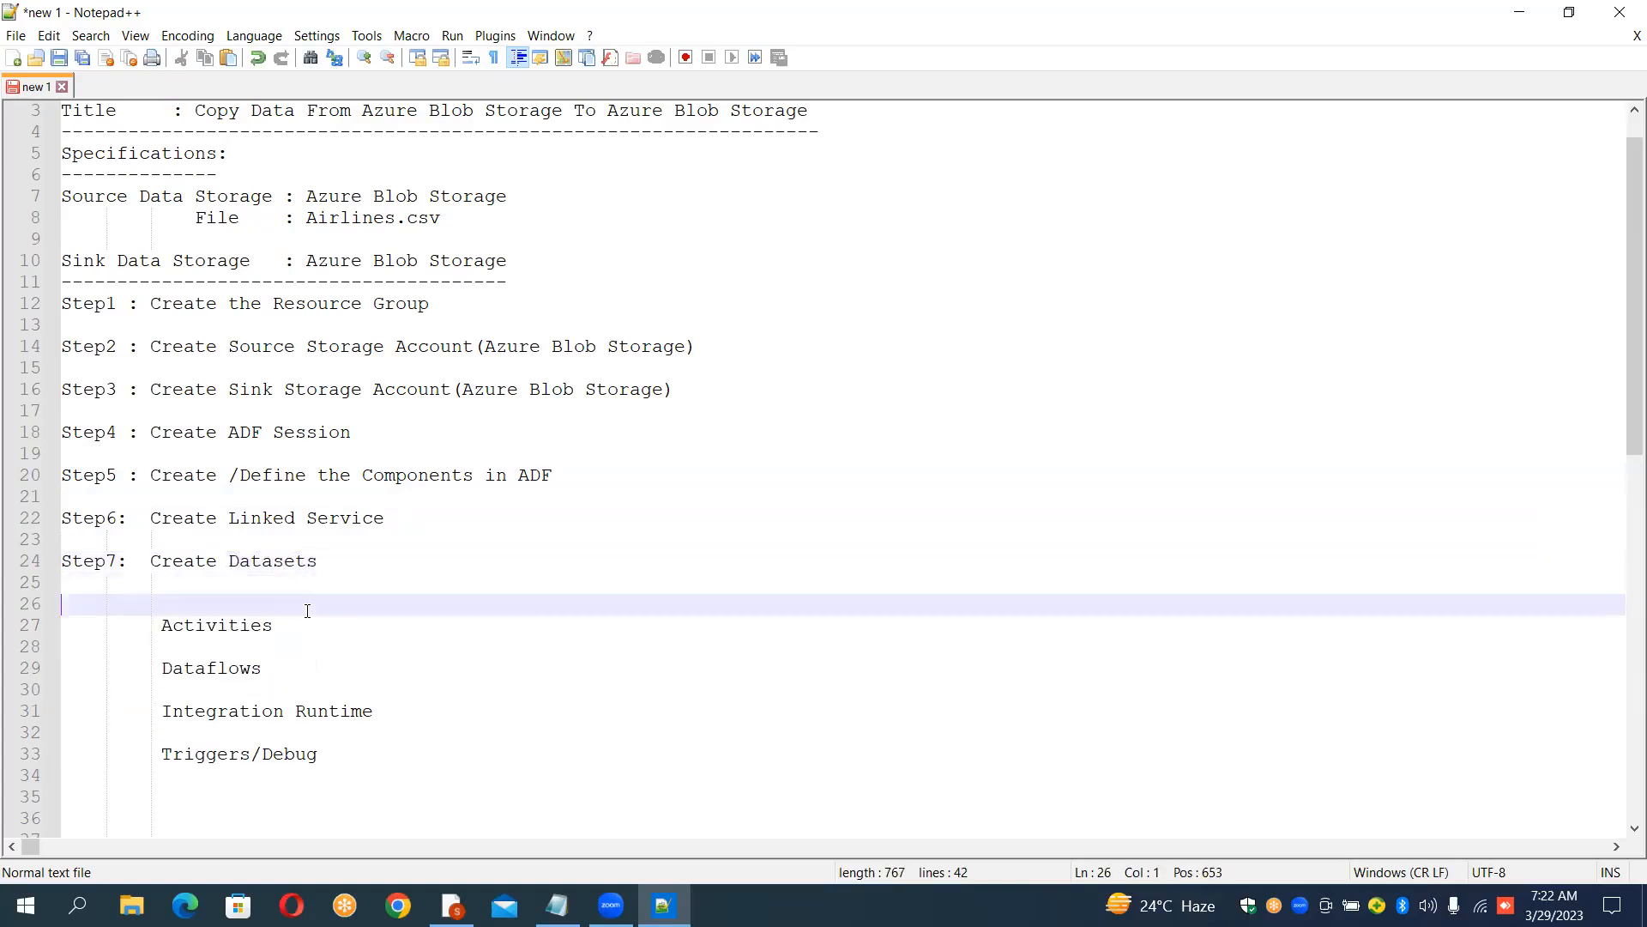
{"action": "type", "text": "Ste"}
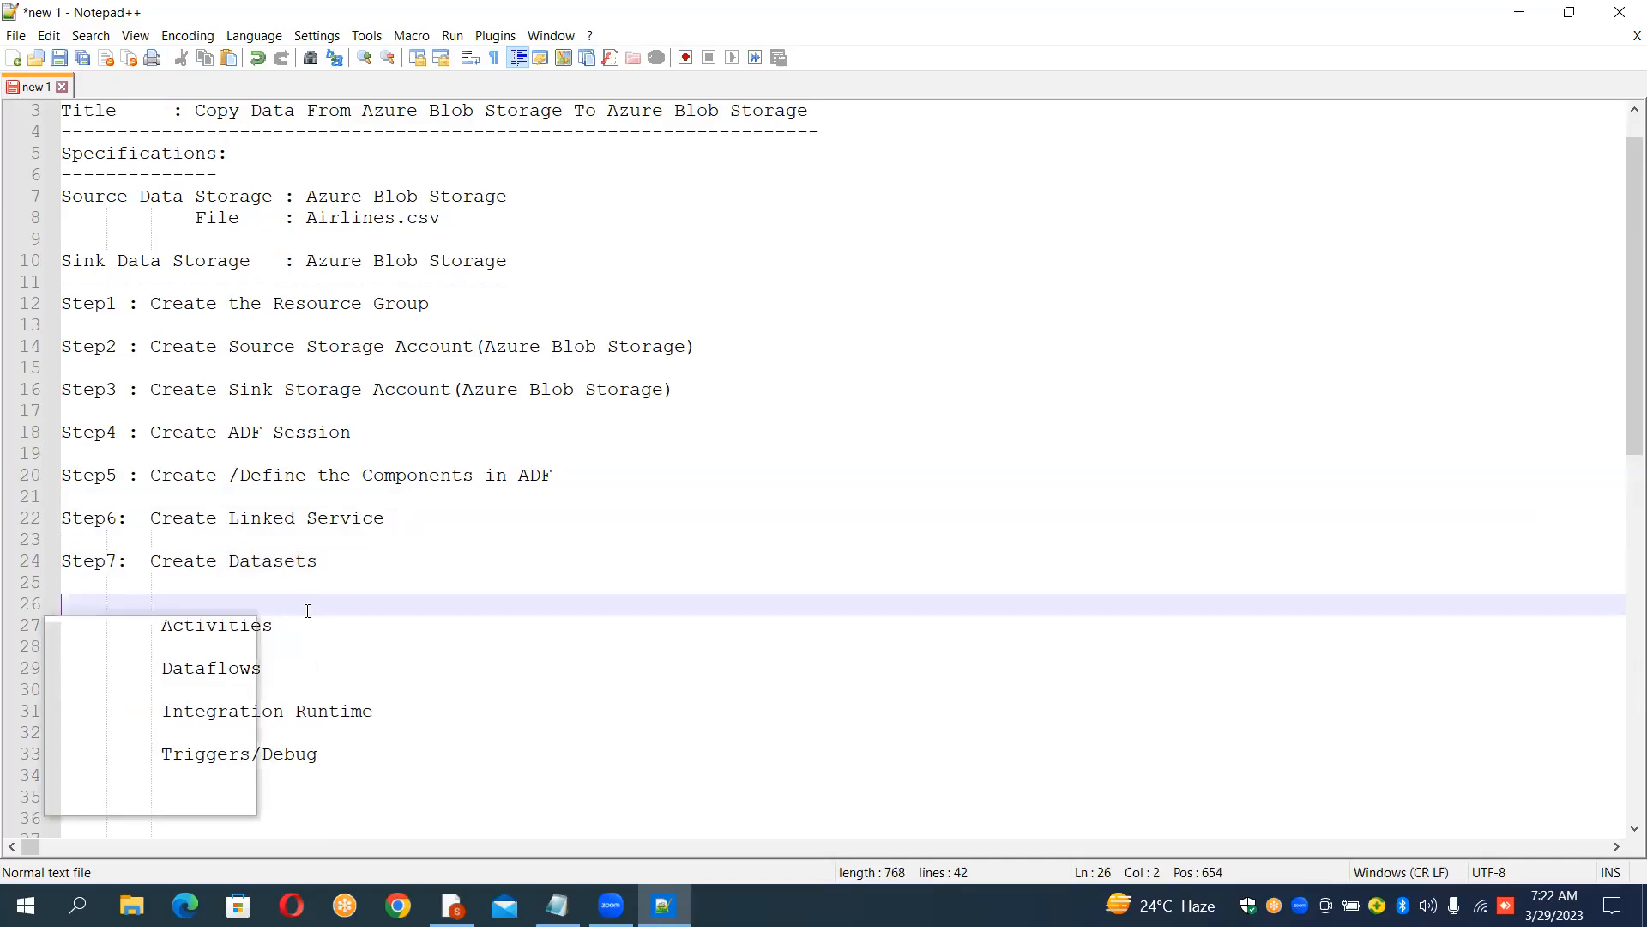
{"action": "type", "text": "p8"}
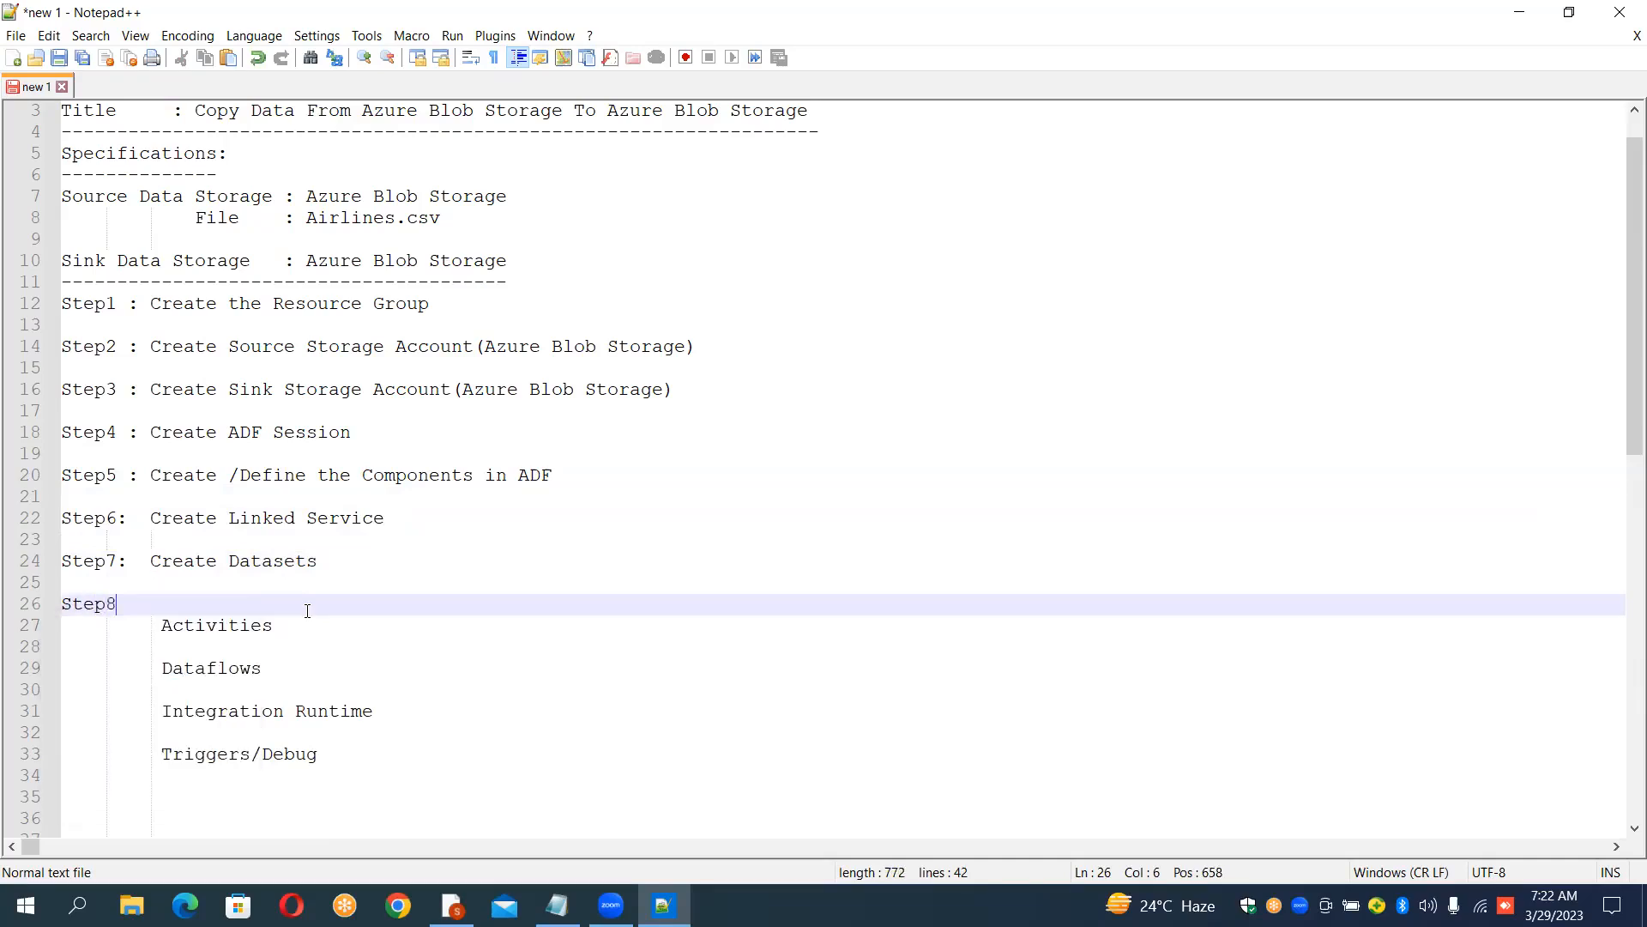
{"action": "type", "text": ":"}
{"action": "key", "text": "BackSpace"}
{"action": "type", "text": "Create Pipeline"}
{"action": "key", "text": "Return"}
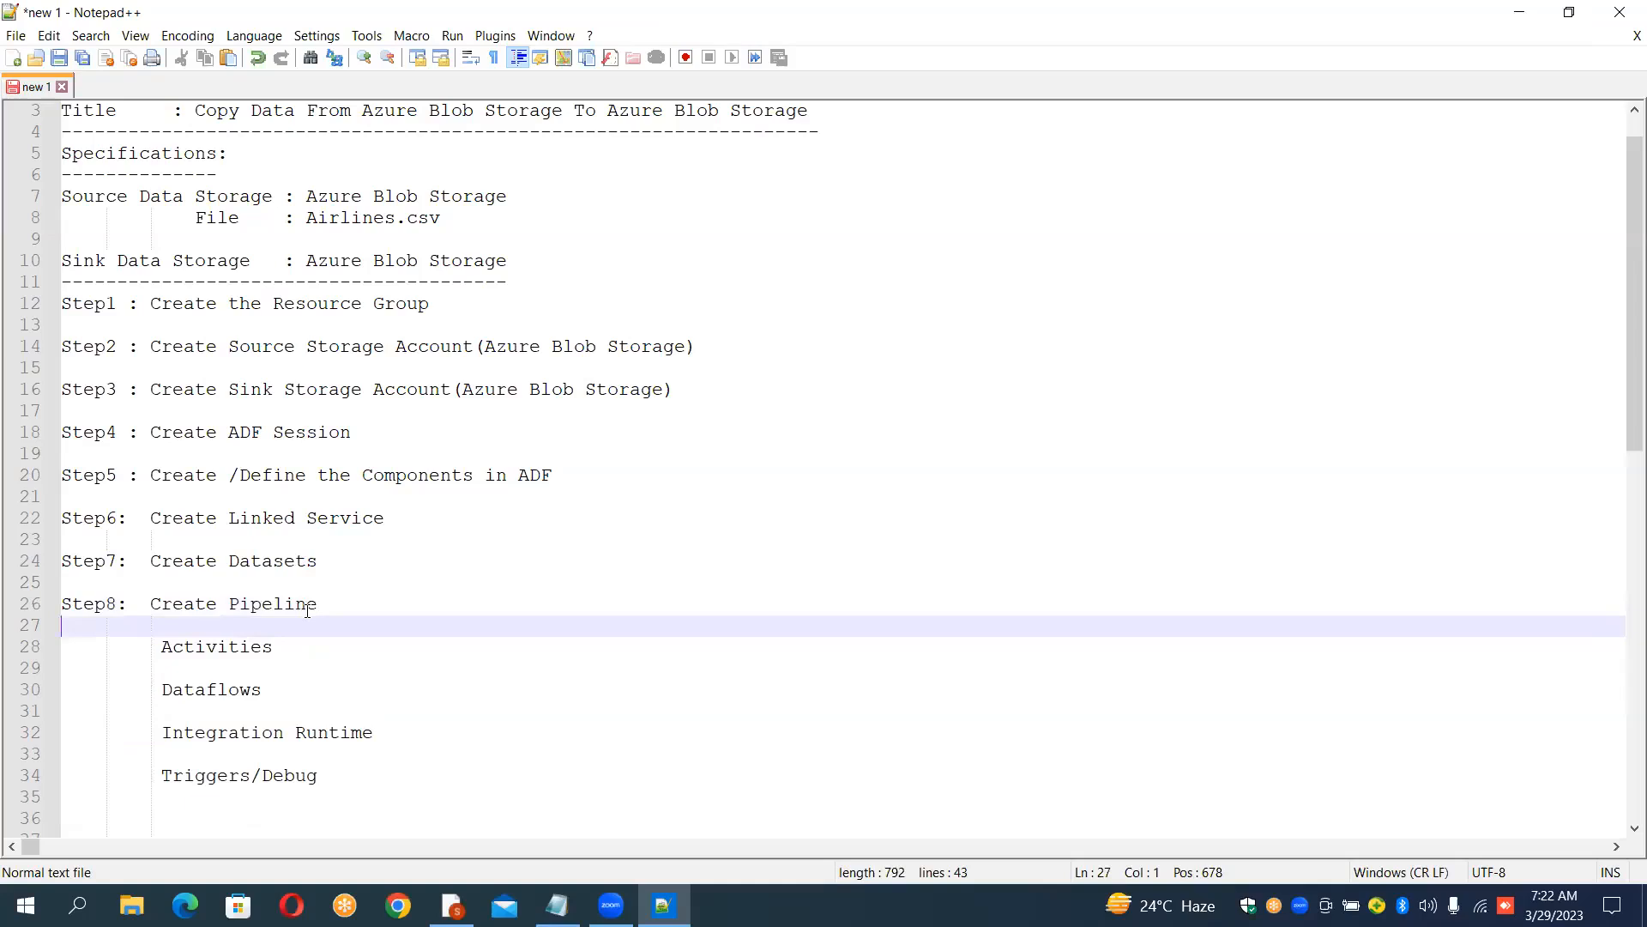
Step: Add the line "Ste9: Create /Define the Activity" after a blank line below the Pipeline step
{"action": "key", "text": "Return"}
{"action": "type", "text": "Ste"}
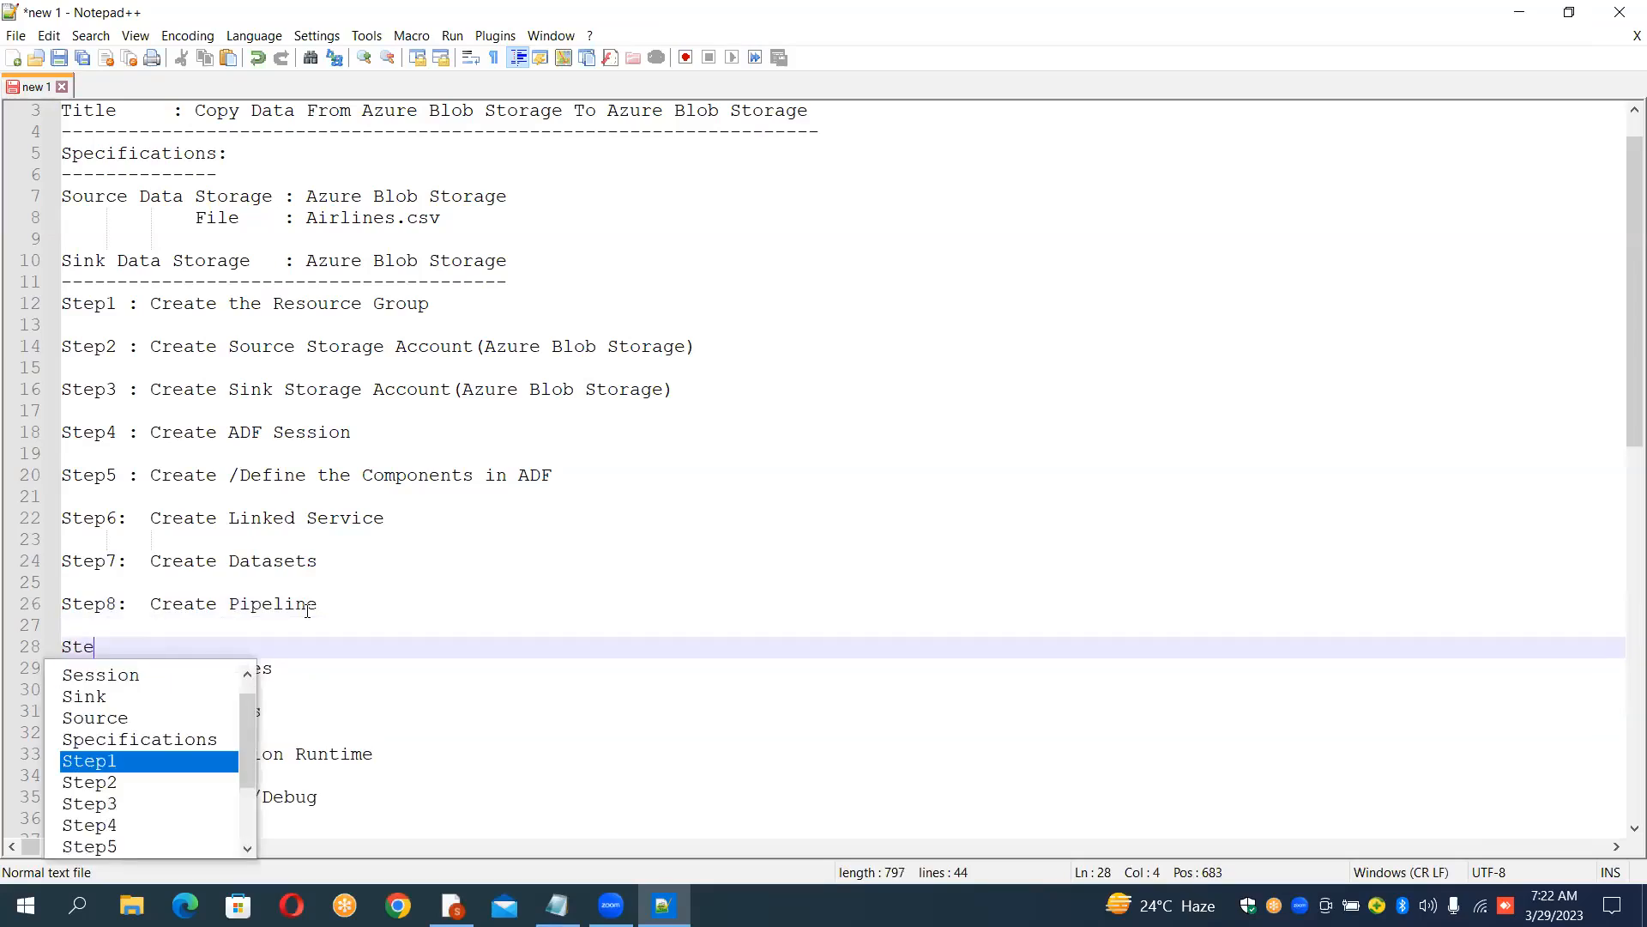
{"action": "type", "text": "9"}
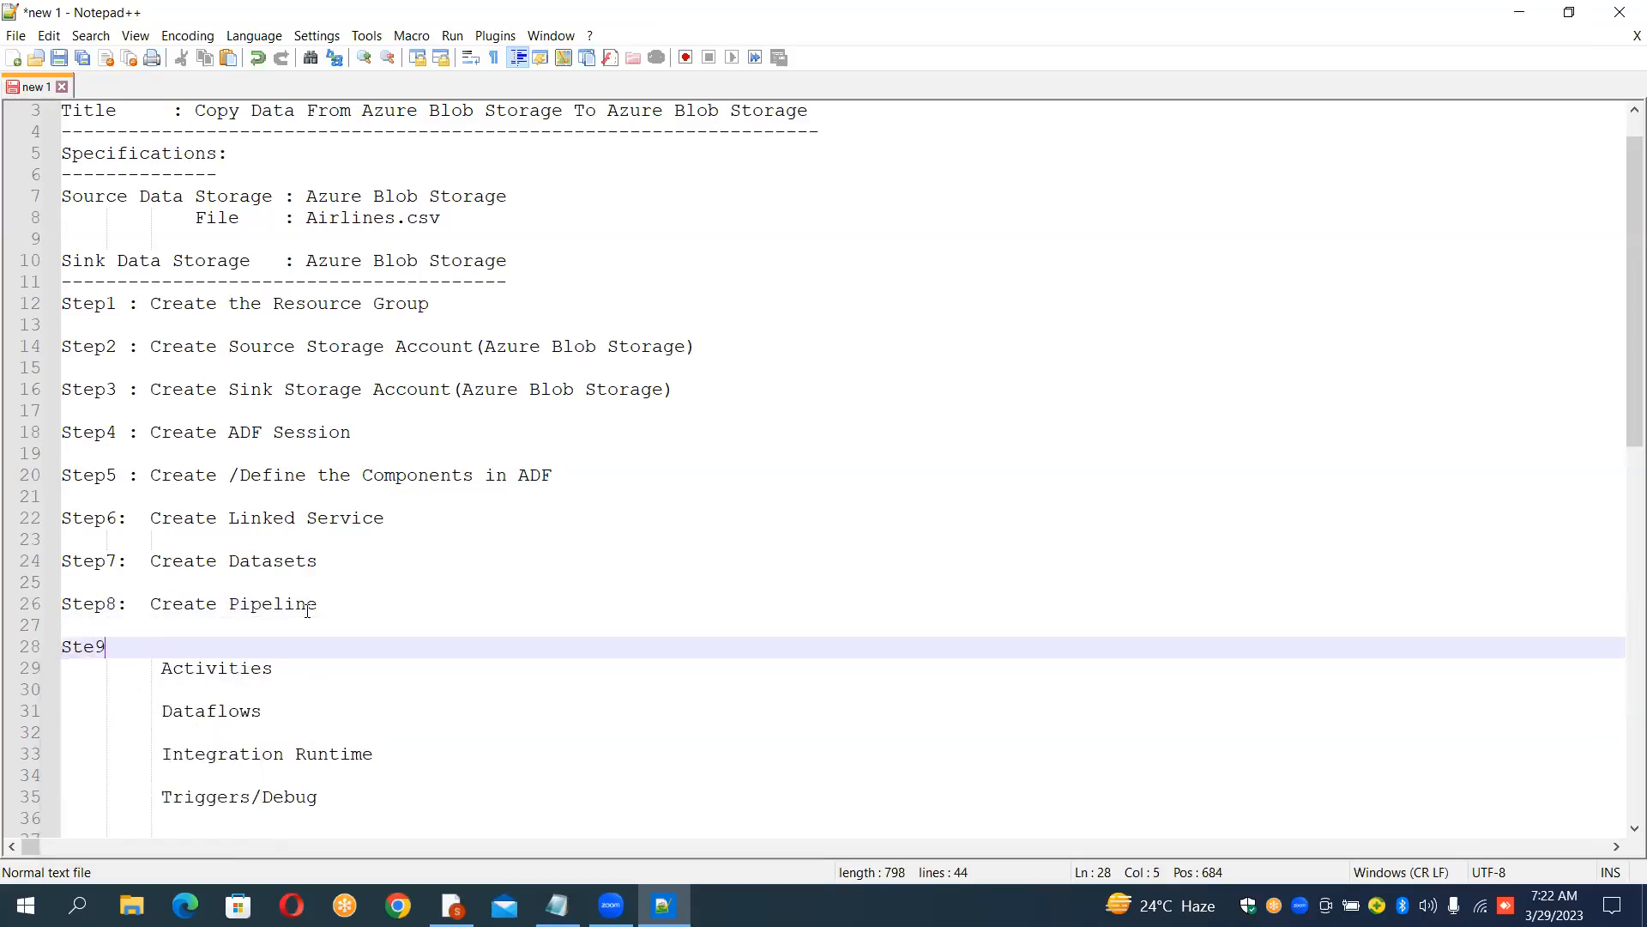
{"action": "type", "text": ":   Create /"}
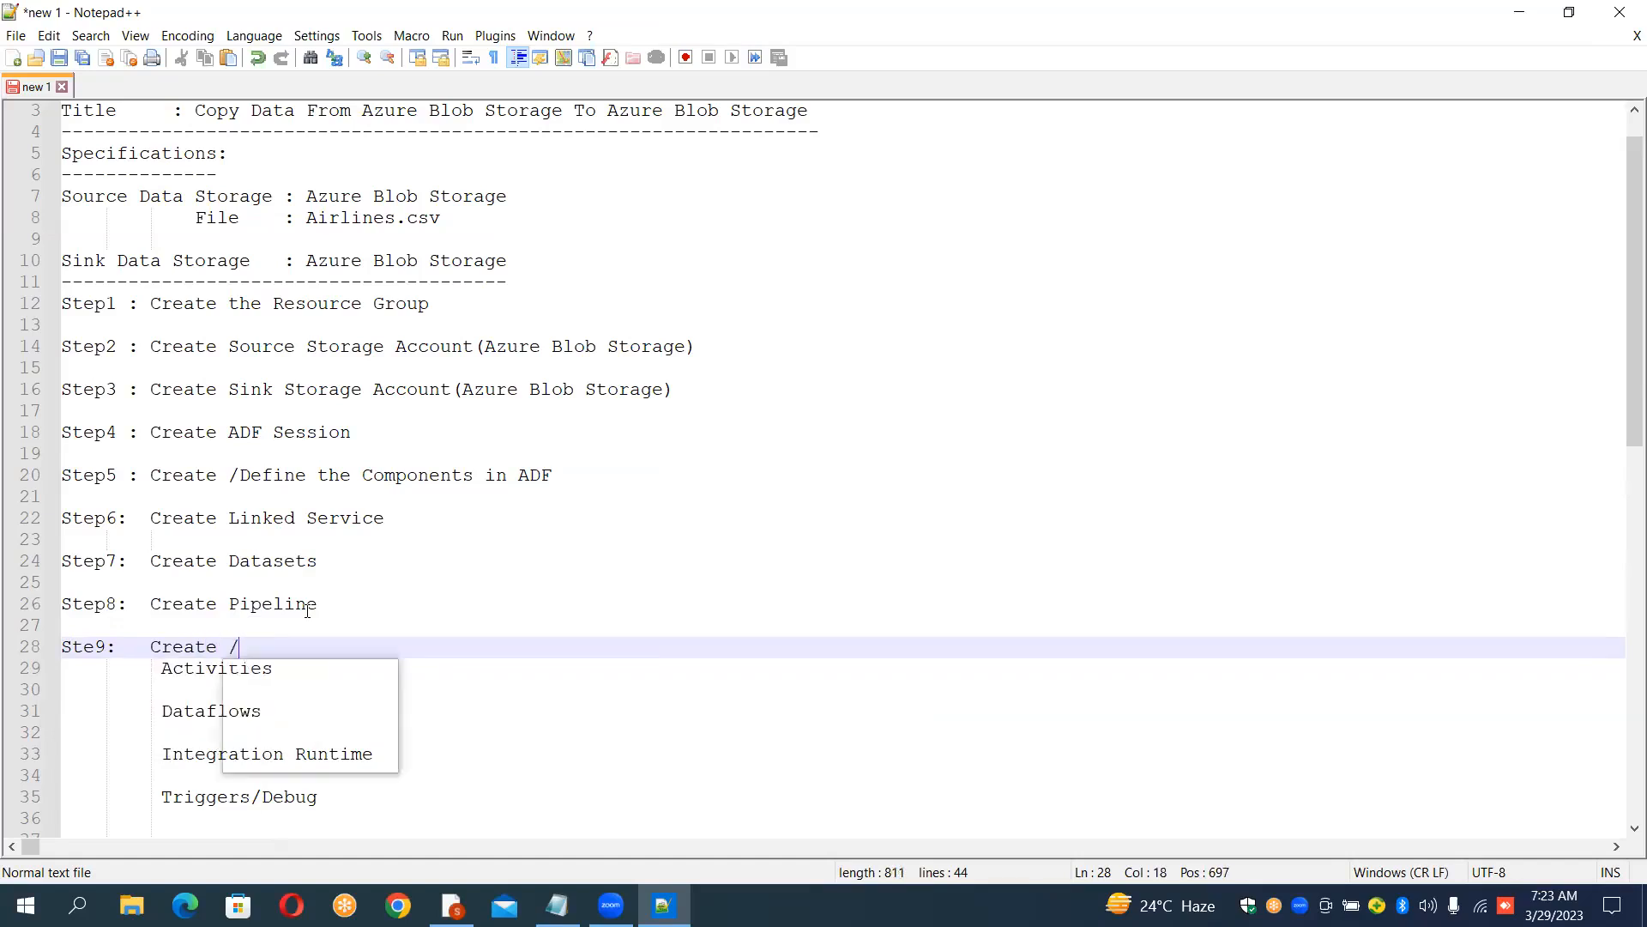
{"action": "type", "text": "Define the A"}
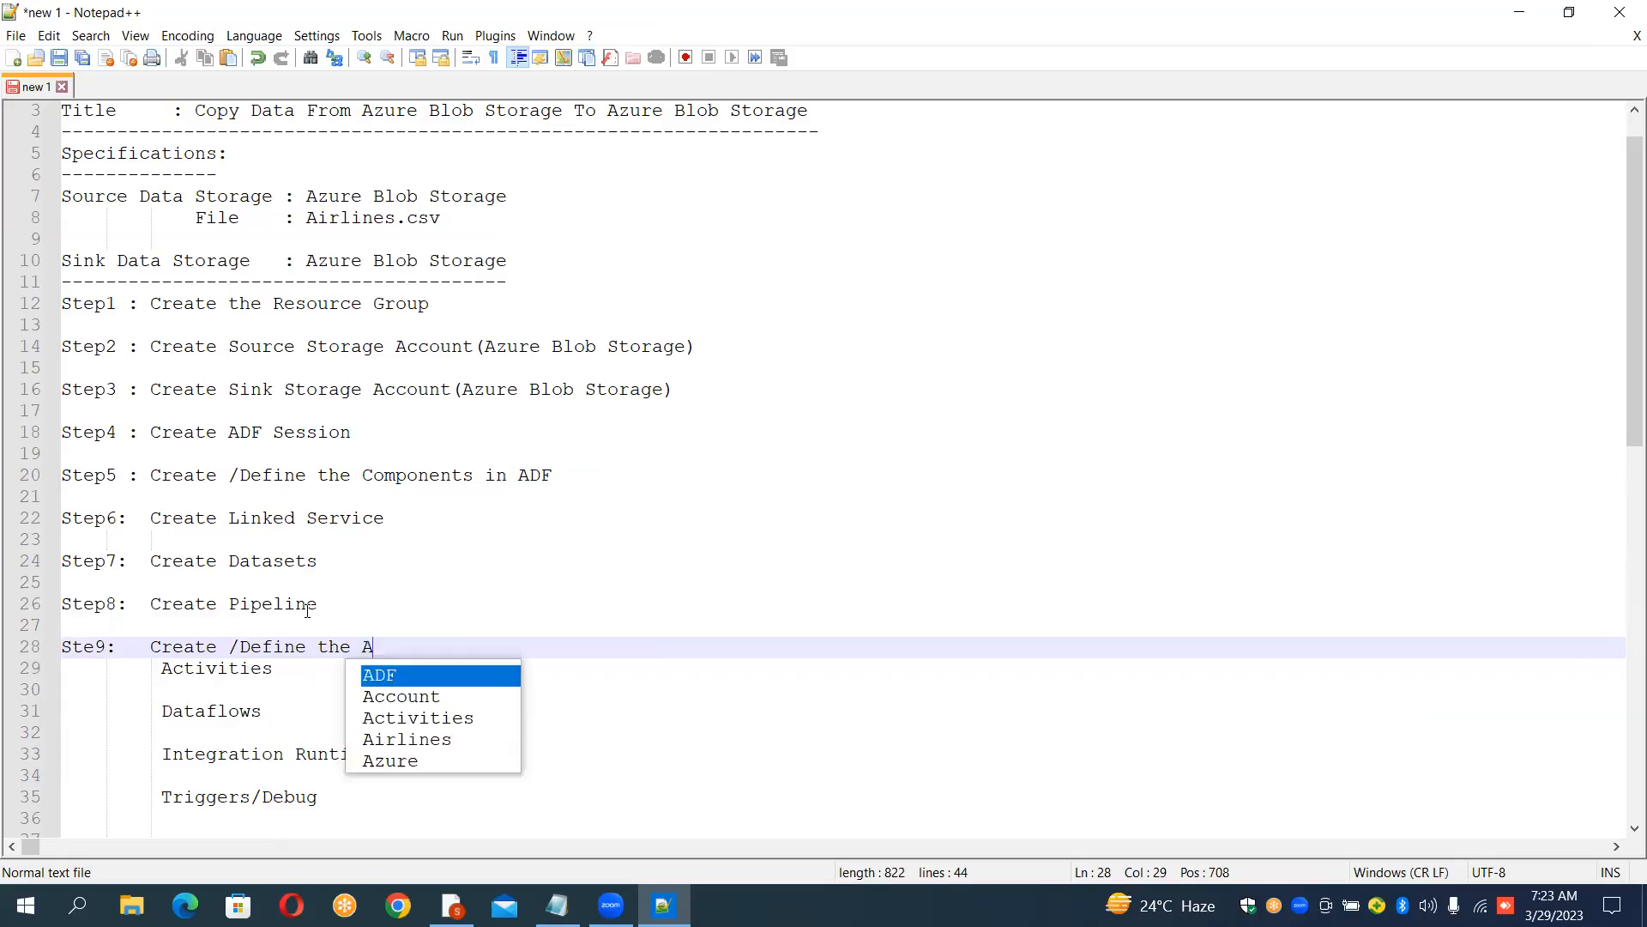
{"action": "type", "text": "ctivity"}
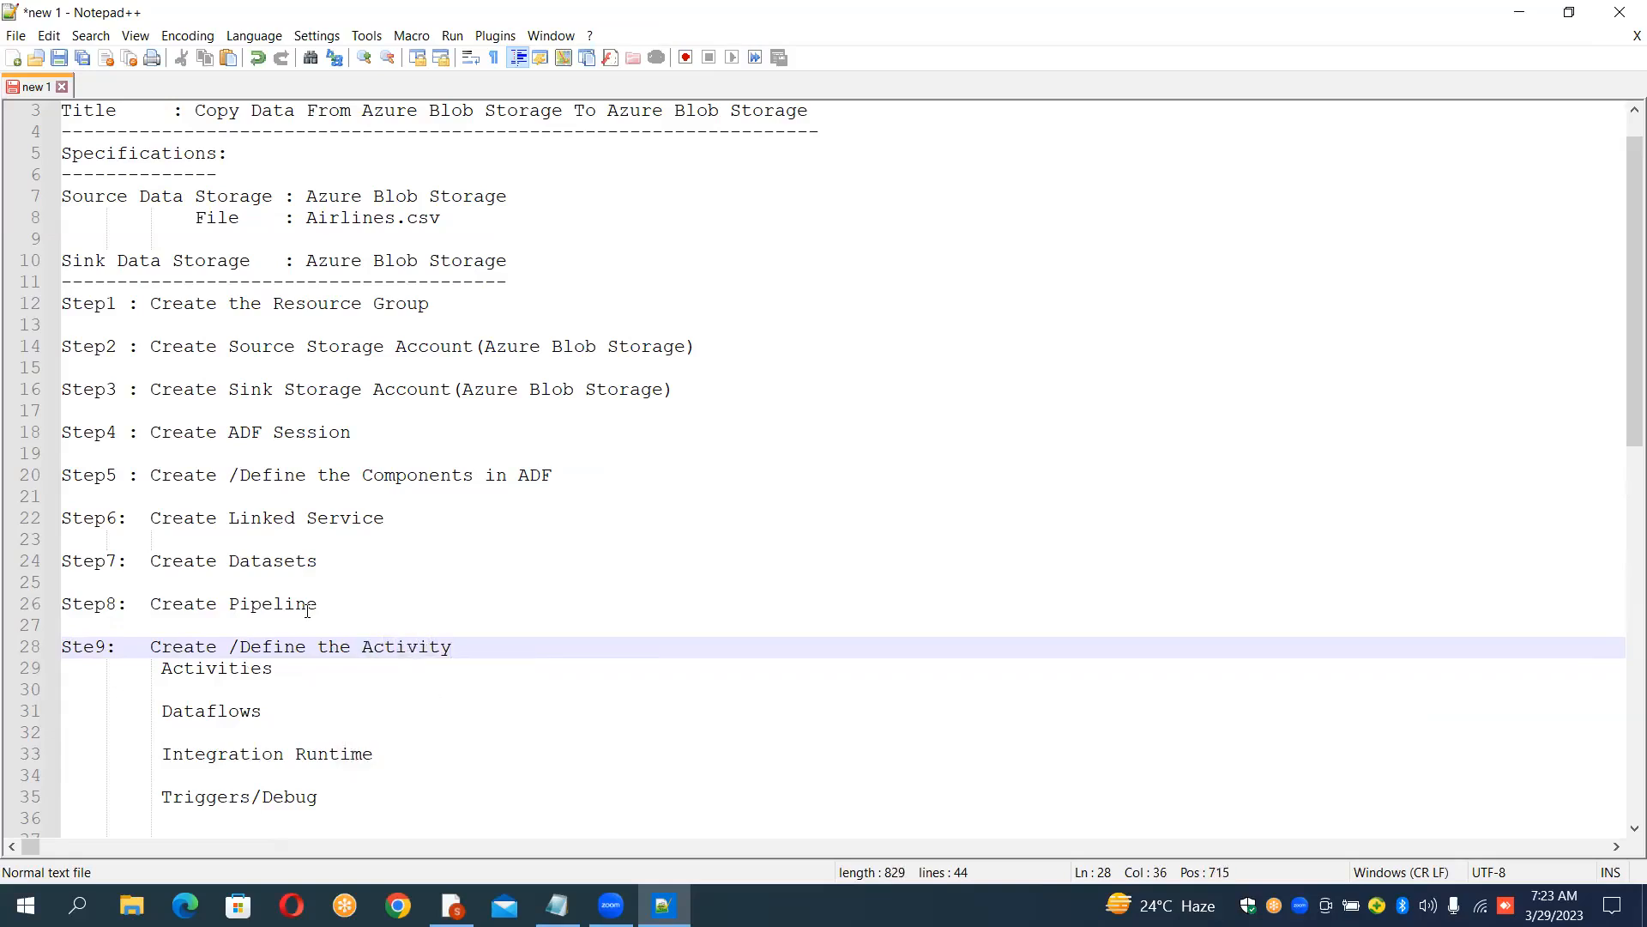
{"action": "key", "text": "Down"}
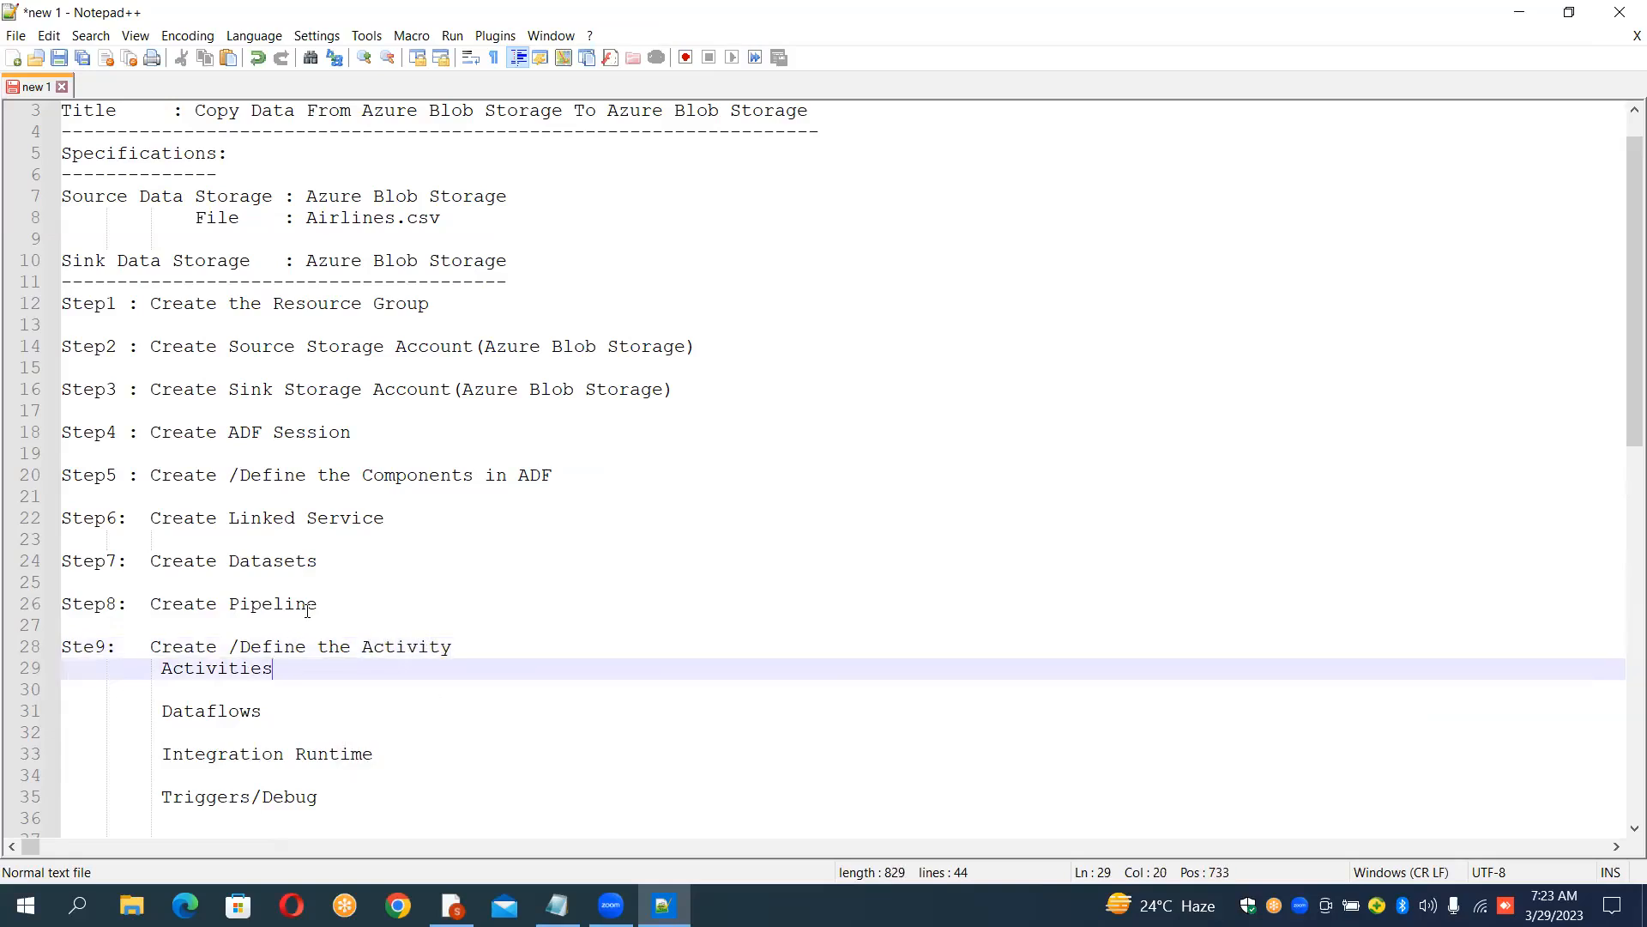
Step: Delete the old Activities line and remove the extra indentation before Dataflows
{"action": "key", "text": "Left"}
{"action": "key", "text": "Left"}
{"action": "key", "text": "Left"}
{"action": "key", "text": "Left"}
{"action": "key", "text": "Left"}
{"action": "key", "text": "Left"}
{"action": "key", "text": "Left"}
{"action": "key", "text": "shift+Down"}
{"action": "key", "text": "Delete"}
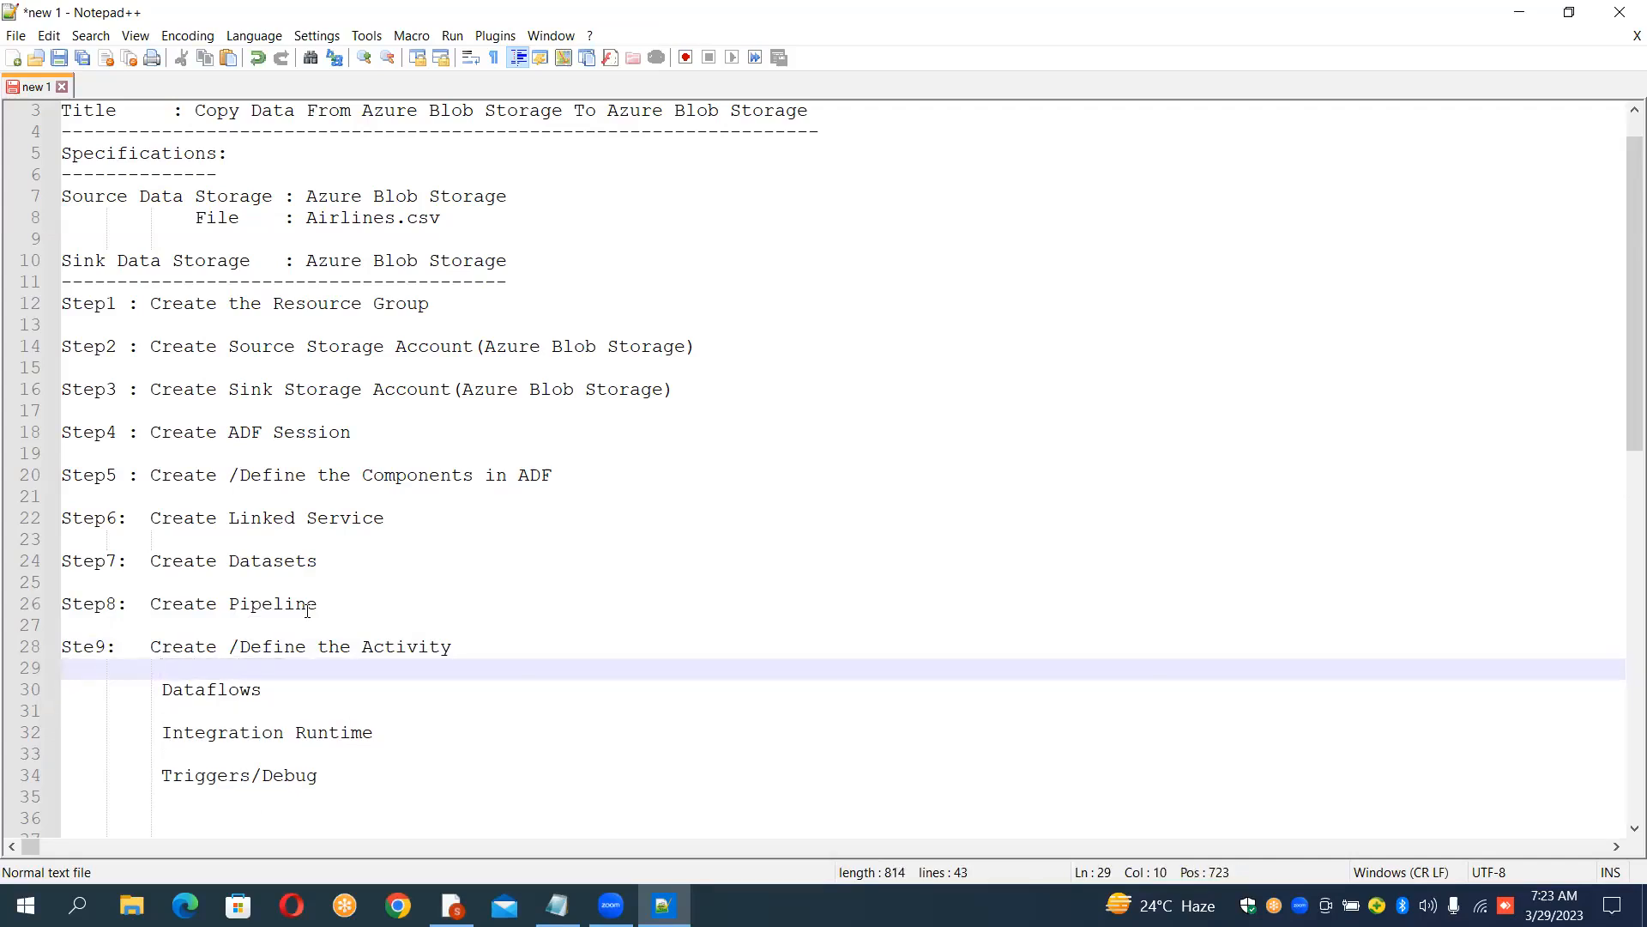
{"action": "key", "text": "Down"}
{"action": "key", "text": "BackSpace"}
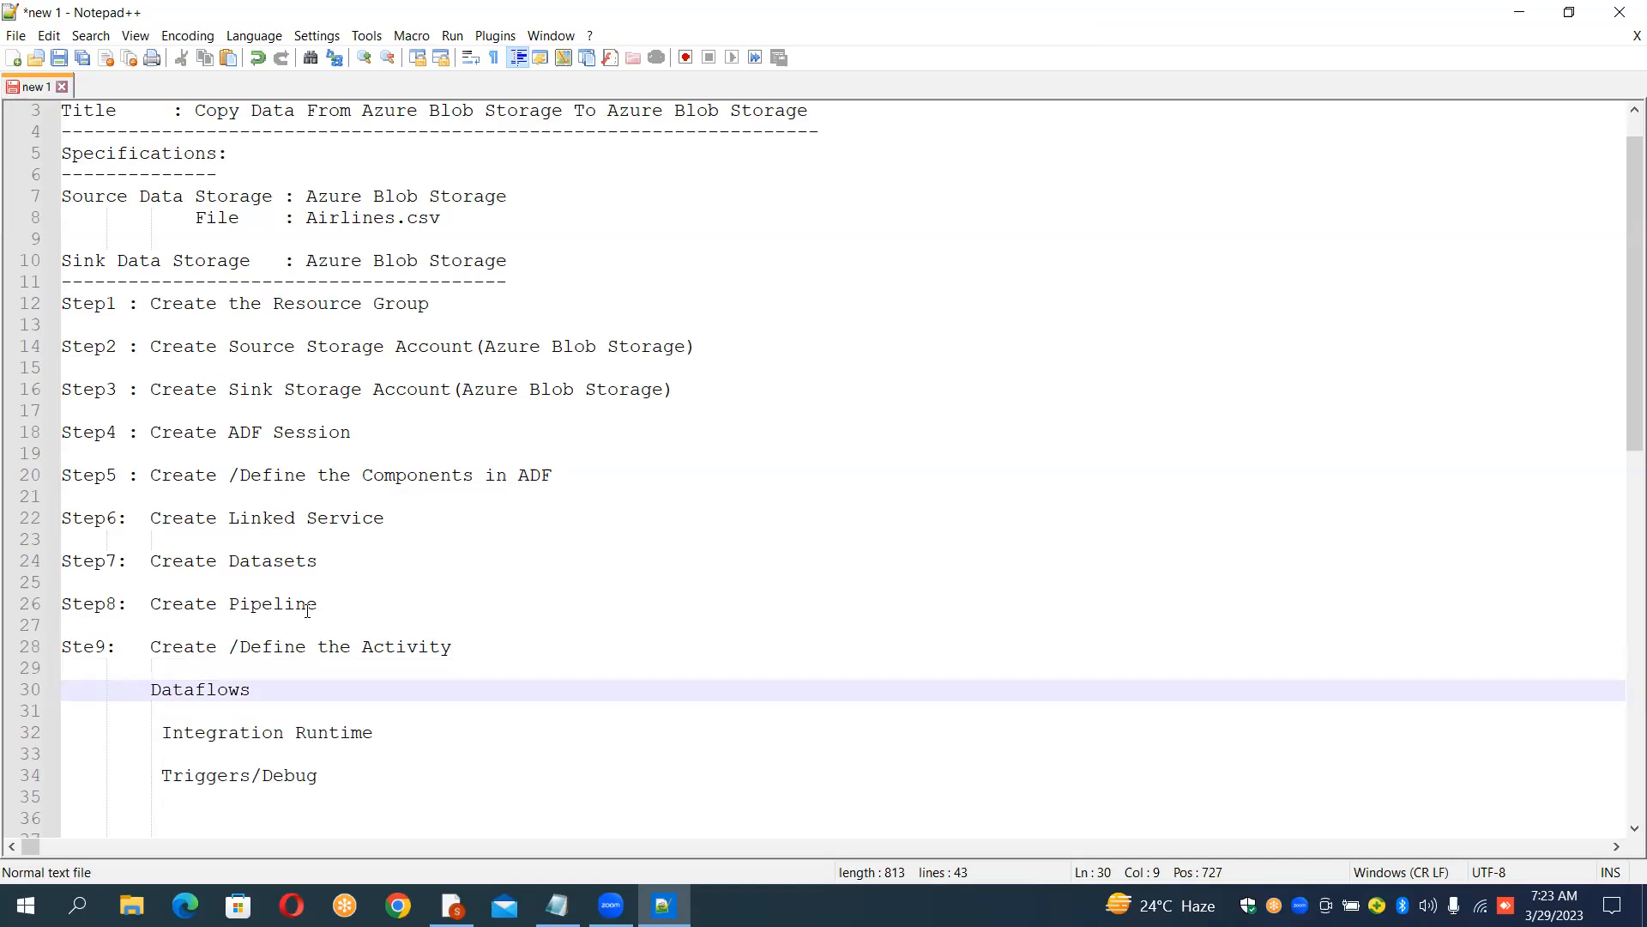
Step: Delete the Integration Runtime line and the blank line after it
{"action": "key", "text": "Down"}
{"action": "key", "text": "Down"}
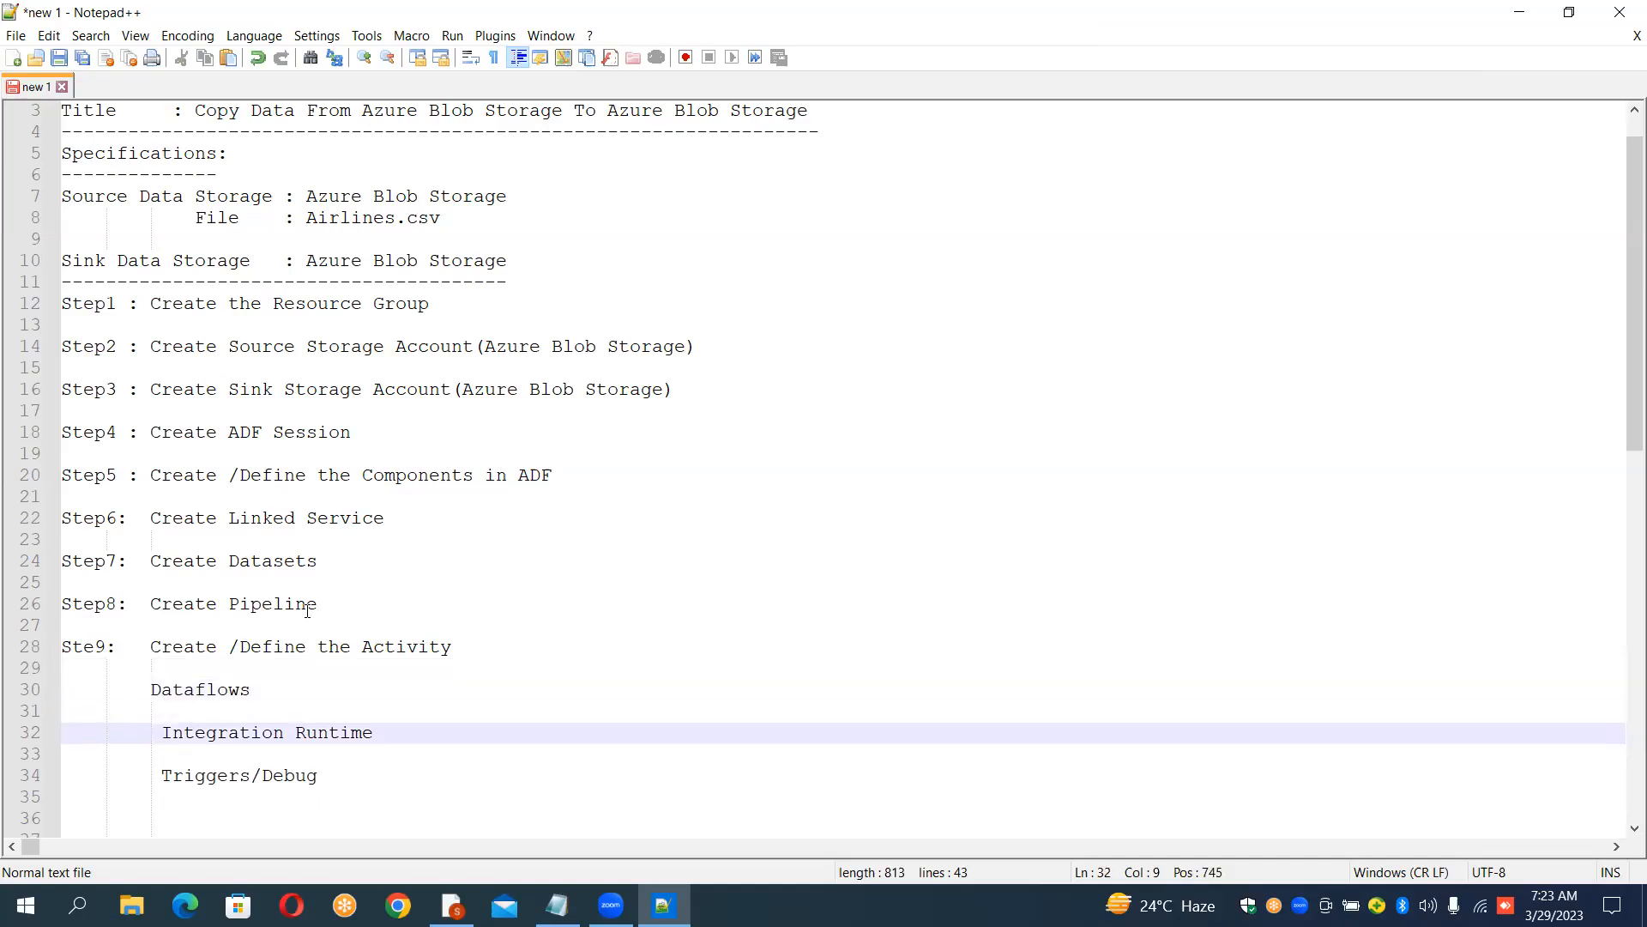
{"action": "key", "text": "Delete"}
{"action": "key", "text": "Delete"}
{"action": "key", "text": "shift+Down"}
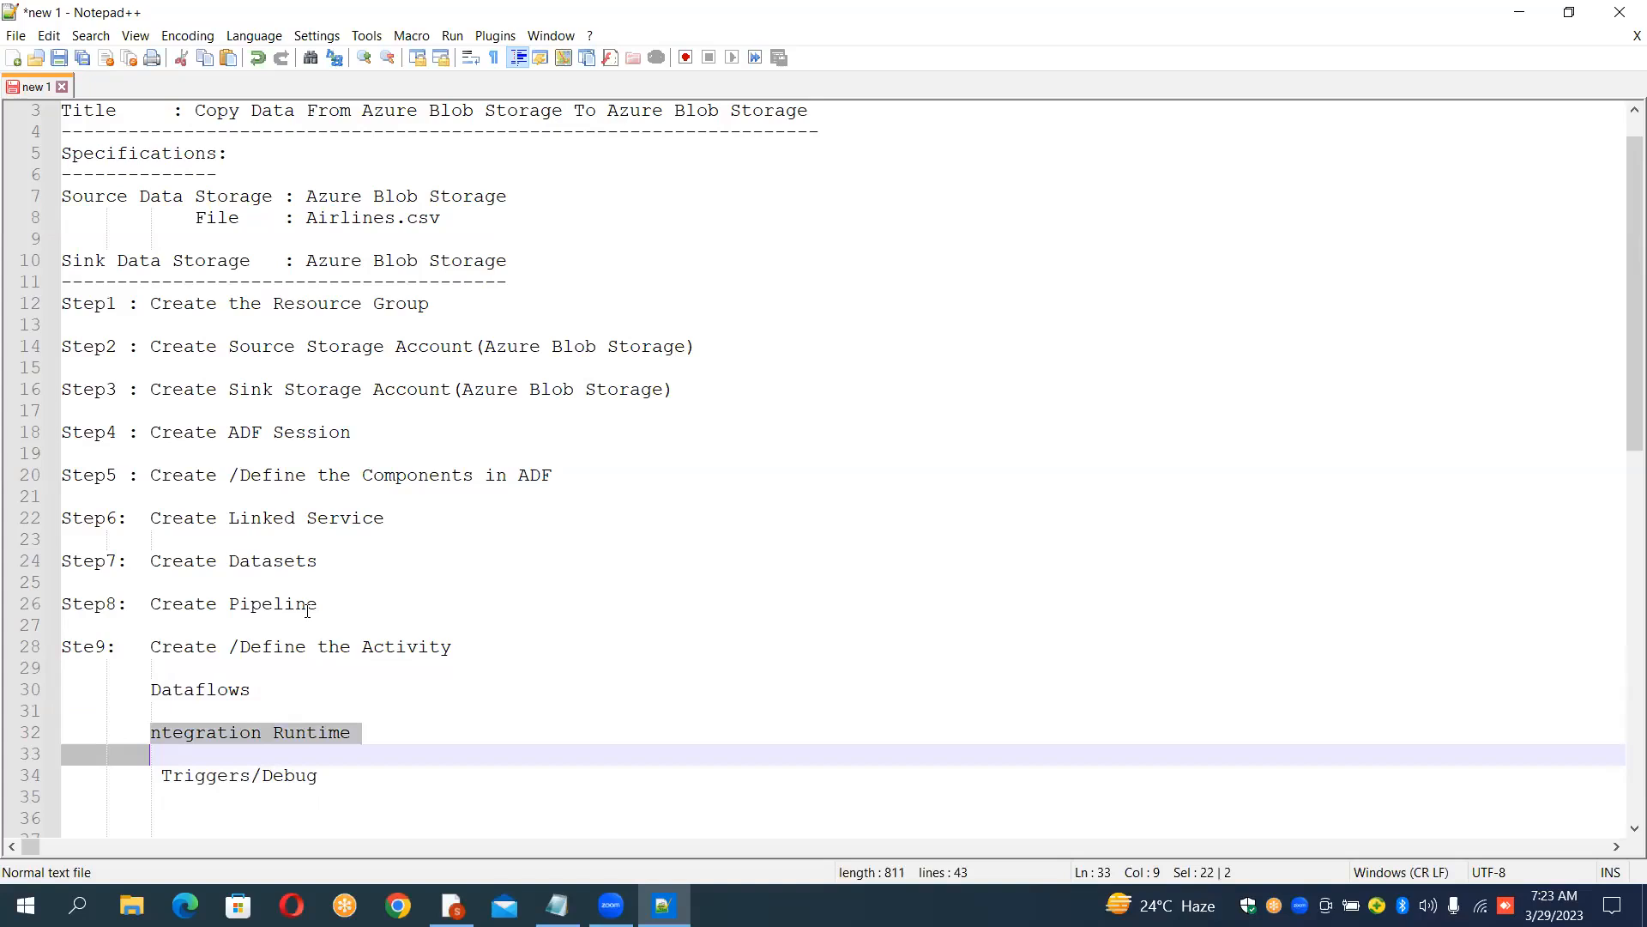
{"action": "key", "text": "Delete"}
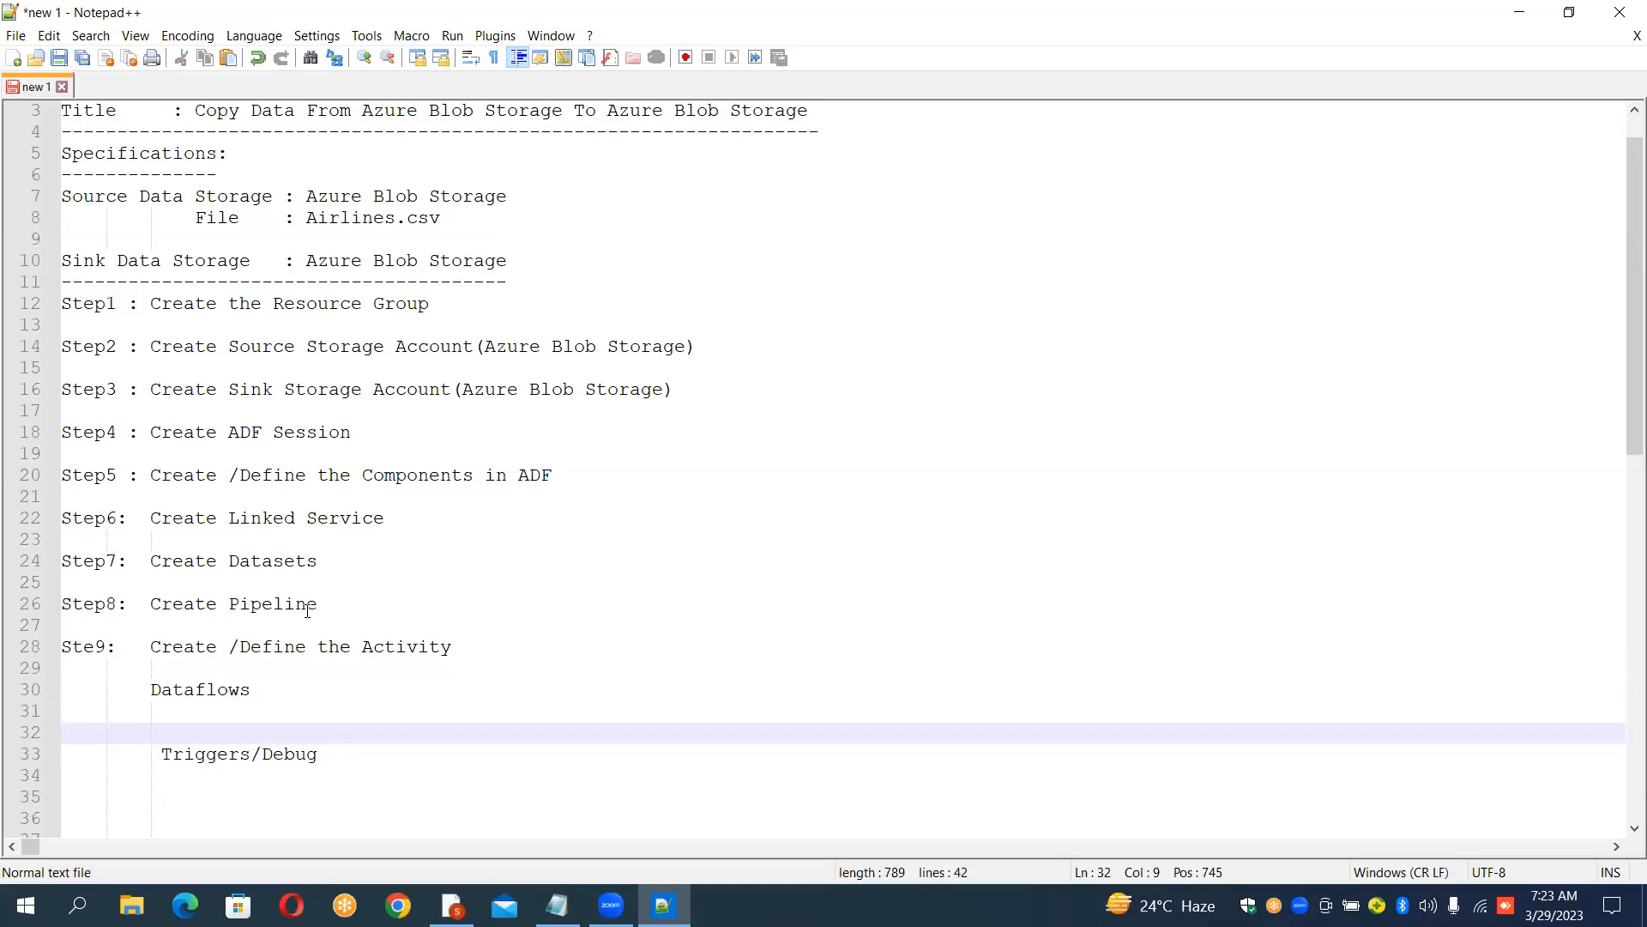
{"action": "key", "text": "Delete"}
{"action": "key", "text": "Delete"}
{"action": "key", "text": "Delete"}
{"action": "key", "text": "Delete"}
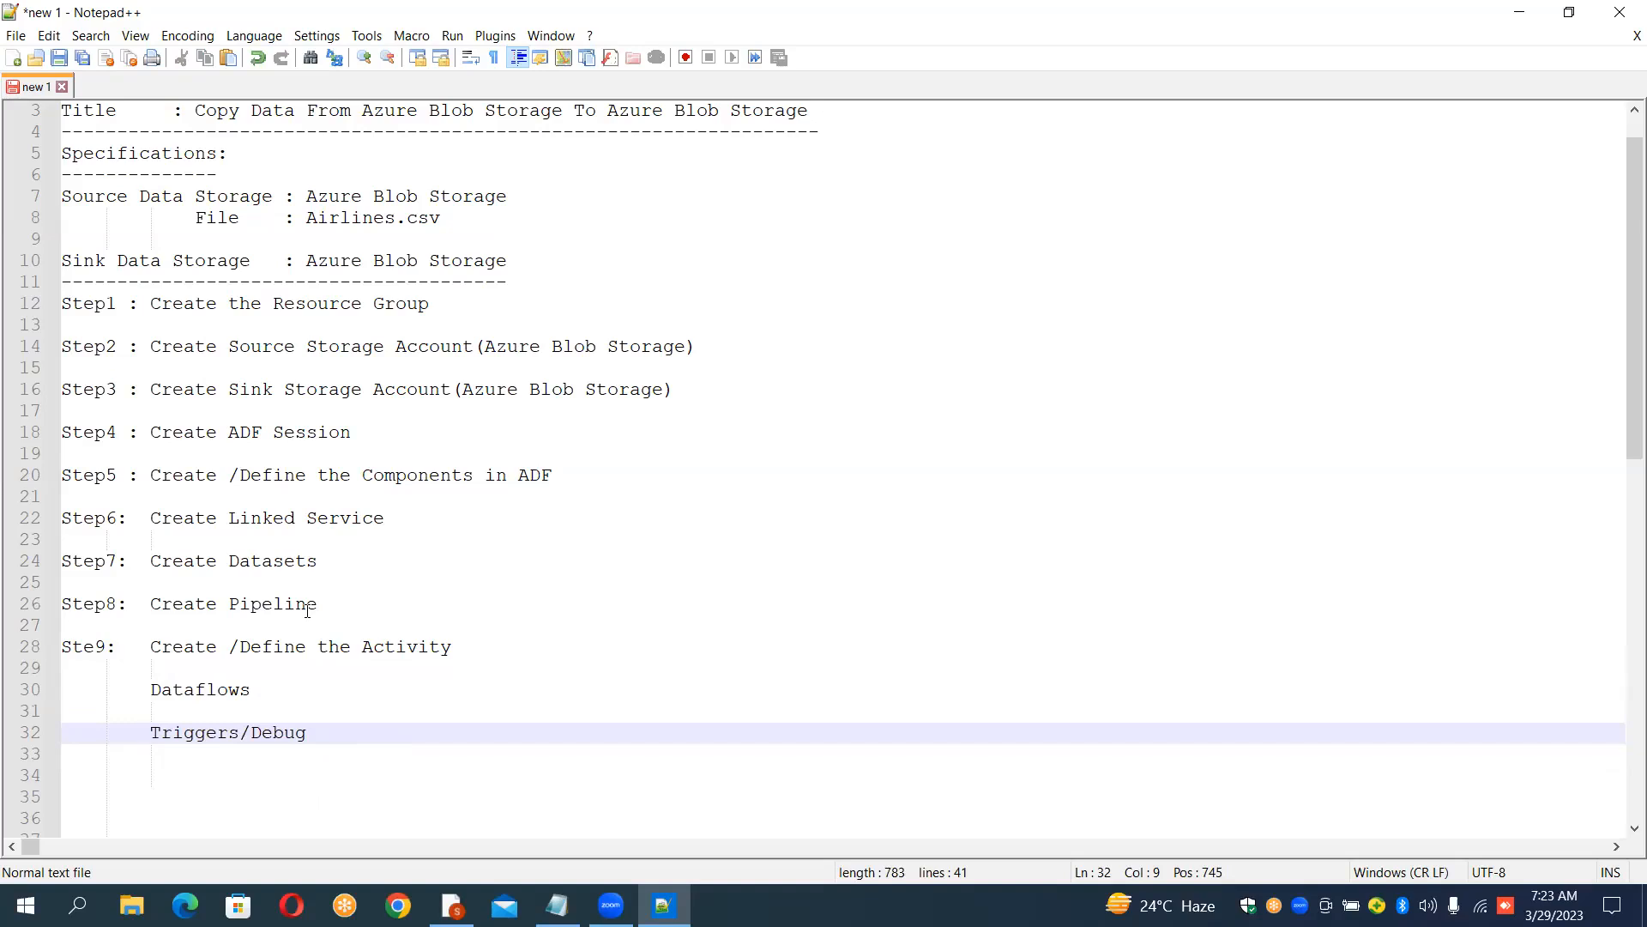
Step: Prefix the Triggers/Debug line with "Step10:" and remove the extra spacing
{"action": "key", "text": "Up"}
{"action": "key", "text": "Down"}
{"action": "key", "text": "Up"}
{"action": "key", "text": "Down"}
{"action": "type", "text": "Create"}
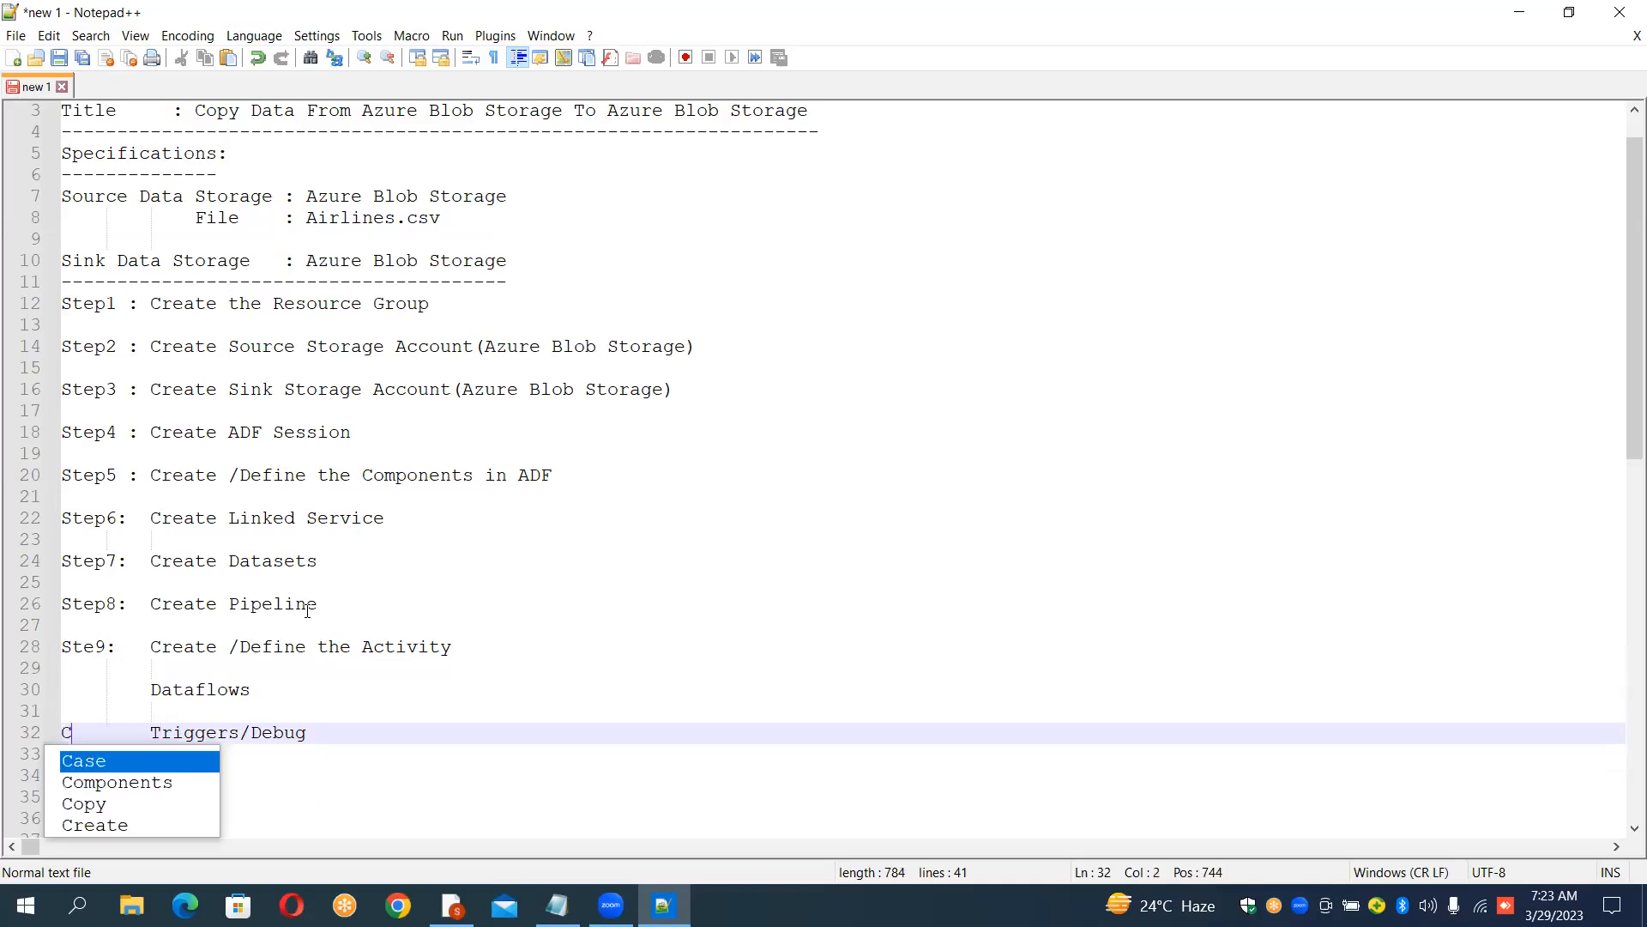
{"action": "key", "text": "BackSpace"}
{"action": "key", "text": "BackSpace"}
{"action": "key", "text": "BackSpace"}
{"action": "key", "text": "BackSpace"}
{"action": "key", "text": "BackSpace"}
{"action": "key", "text": "BackSpace"}
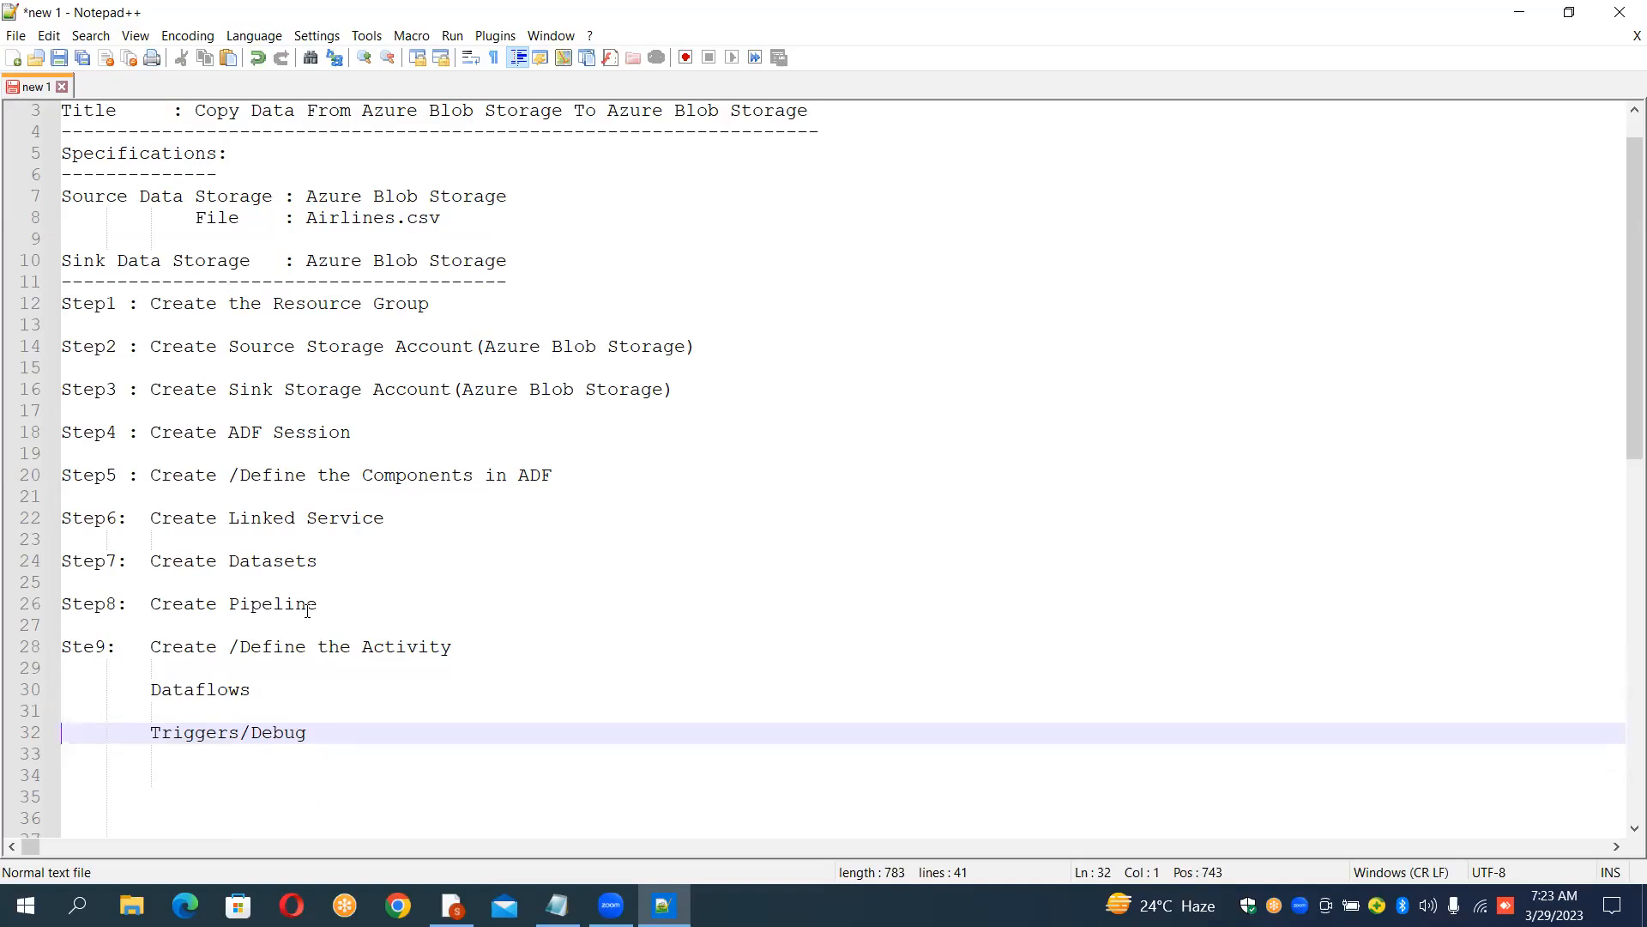
{"action": "type", "text": "Step10"}
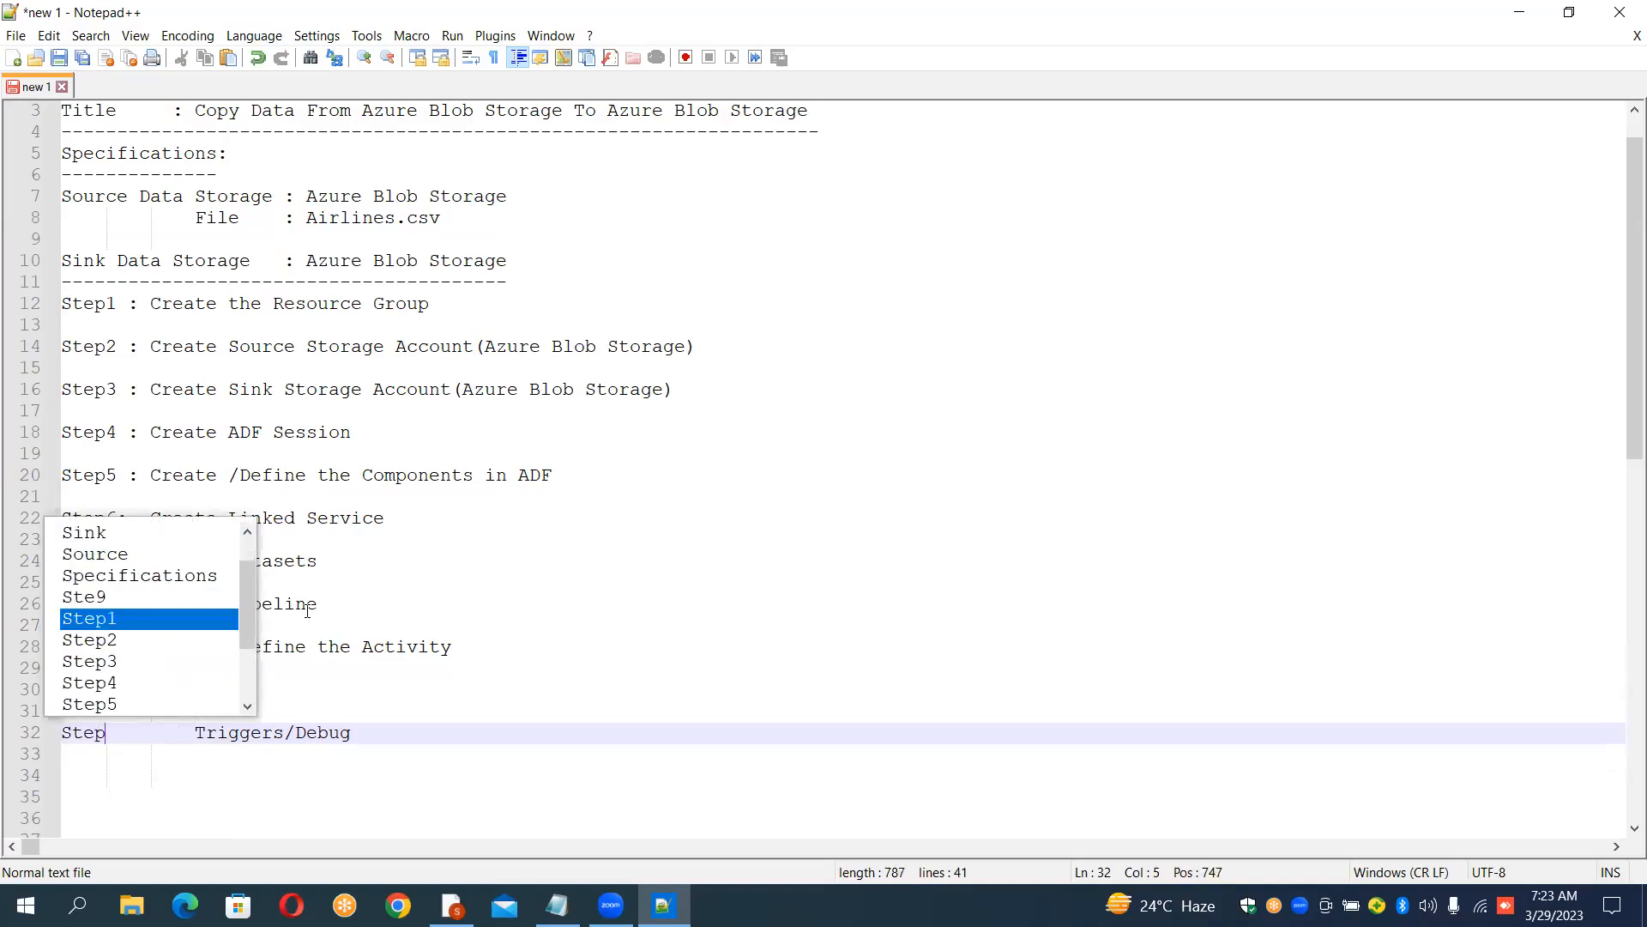
{"action": "type", "text": ":"}
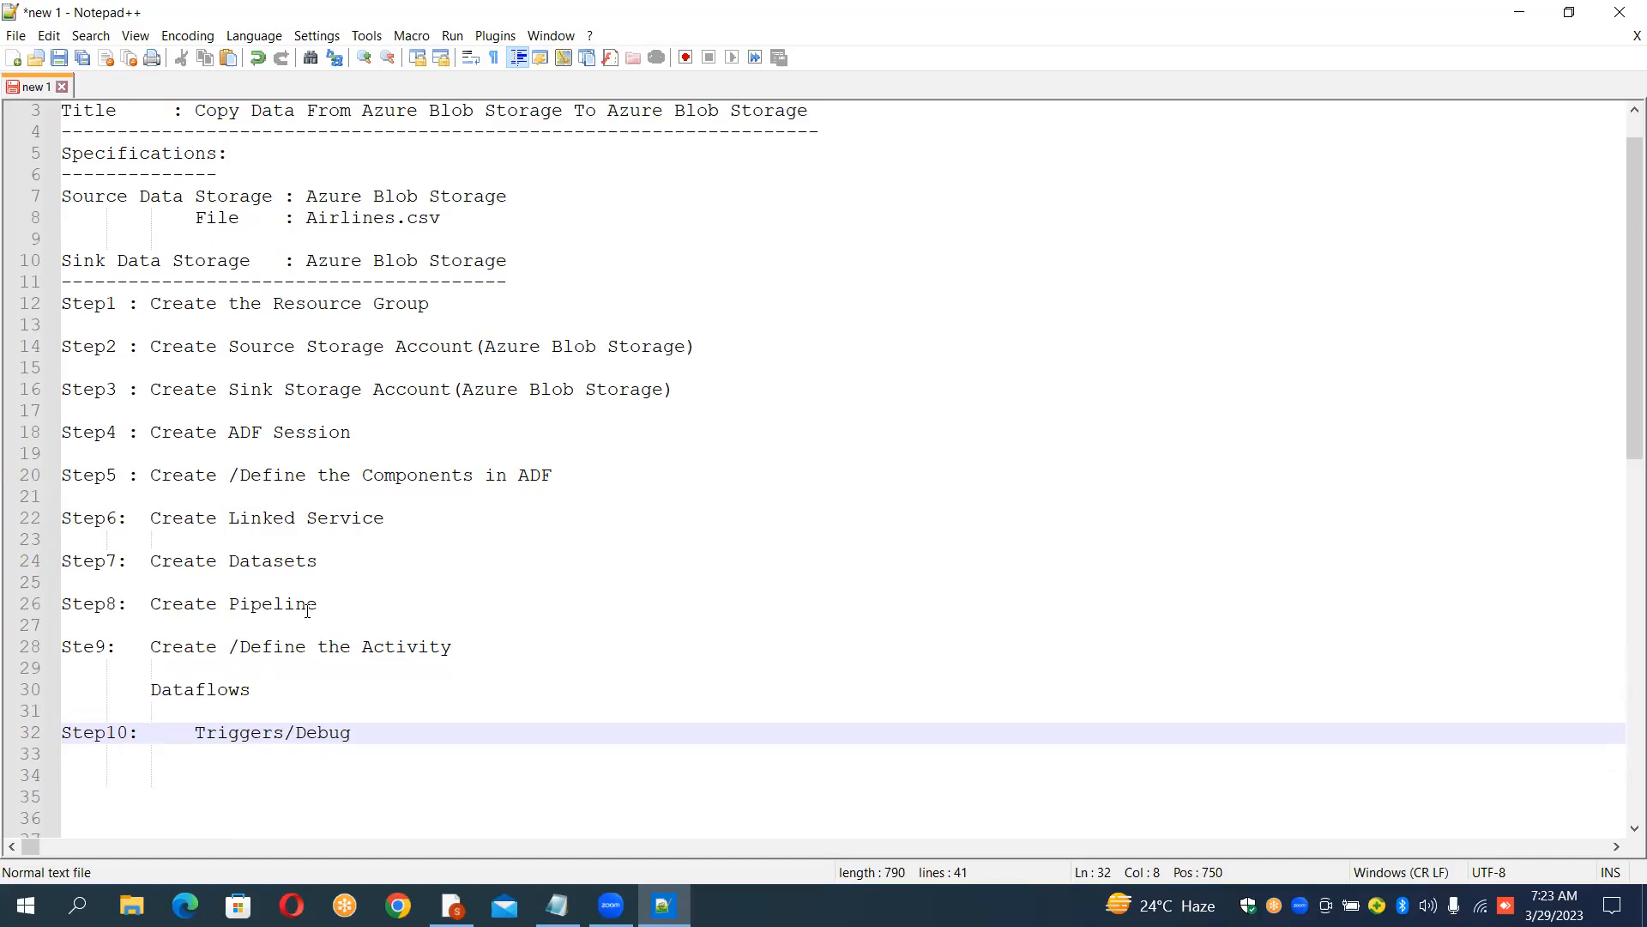
{"action": "key", "text": "Delete"}
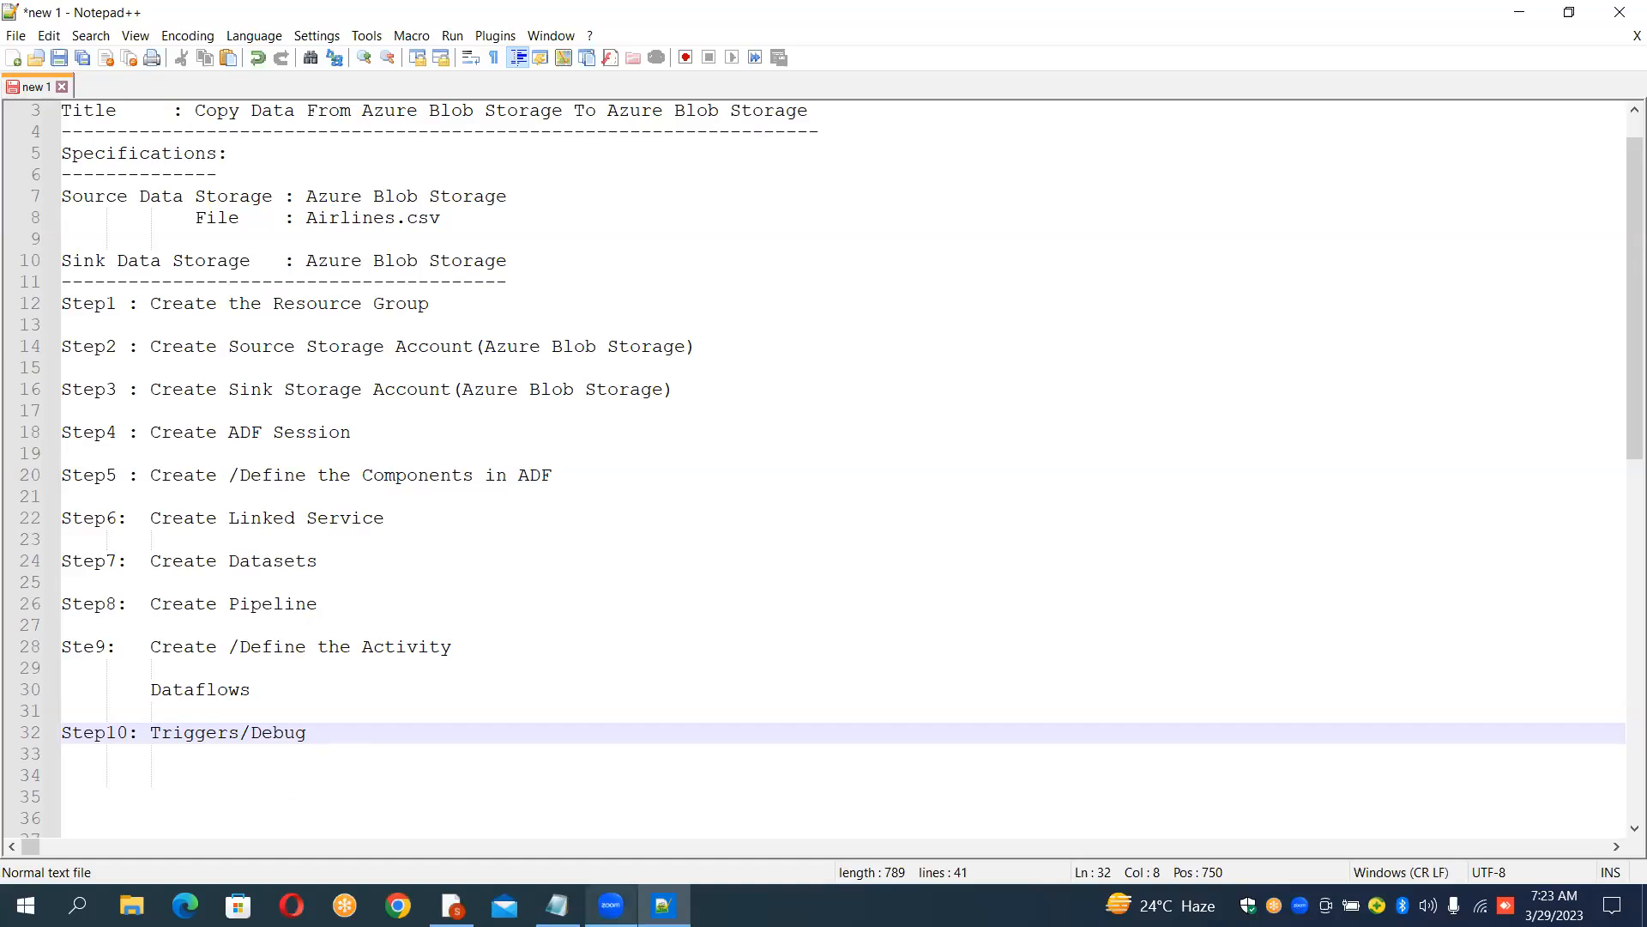
Step: Switch to ADF Studio and start a new Azure Blob Storage linked service from the Manage hub
{"action": "left_click", "coordinate": [451, 905]}
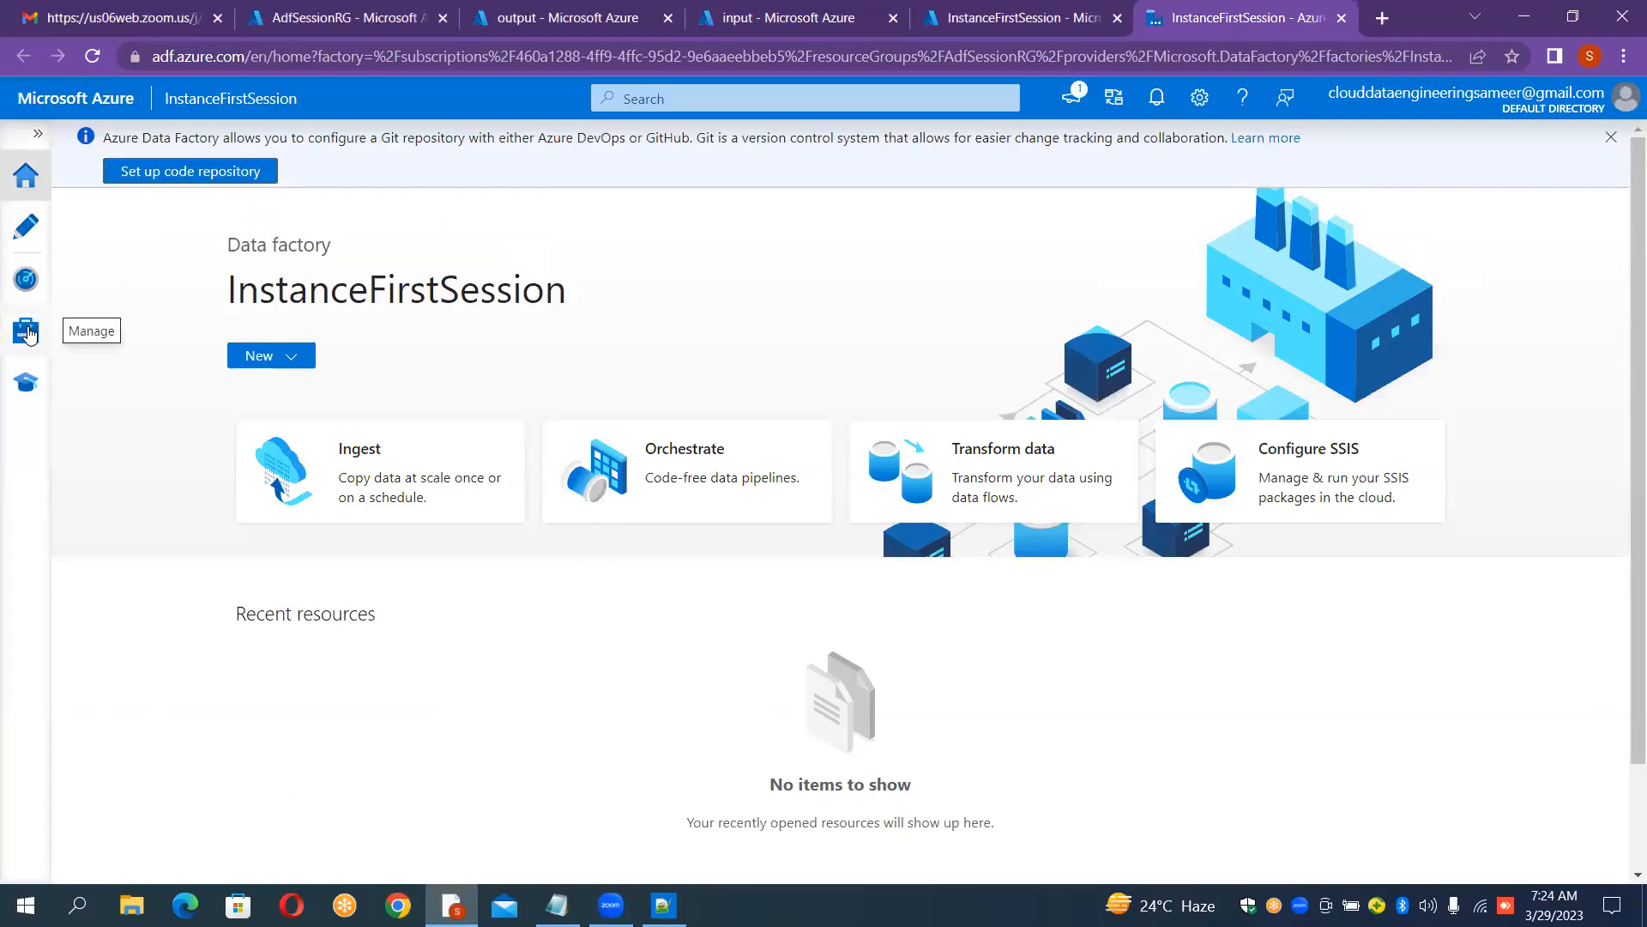
{"action": "left_click", "coordinate": [30, 334]}
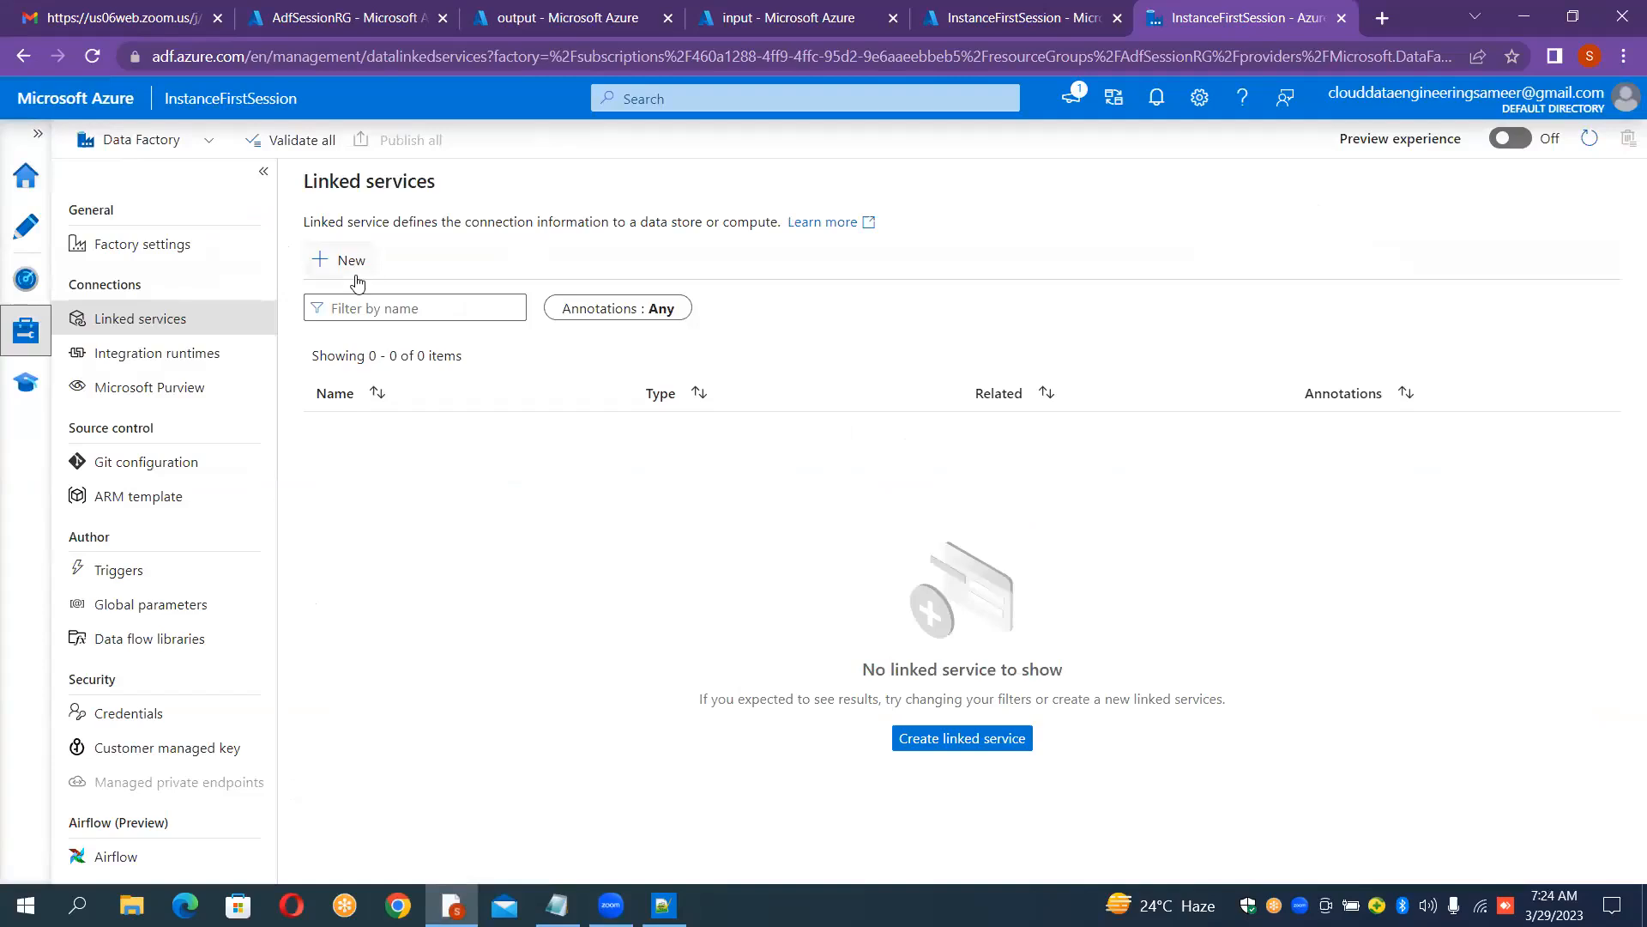
{"action": "left_click", "coordinate": [343, 262]}
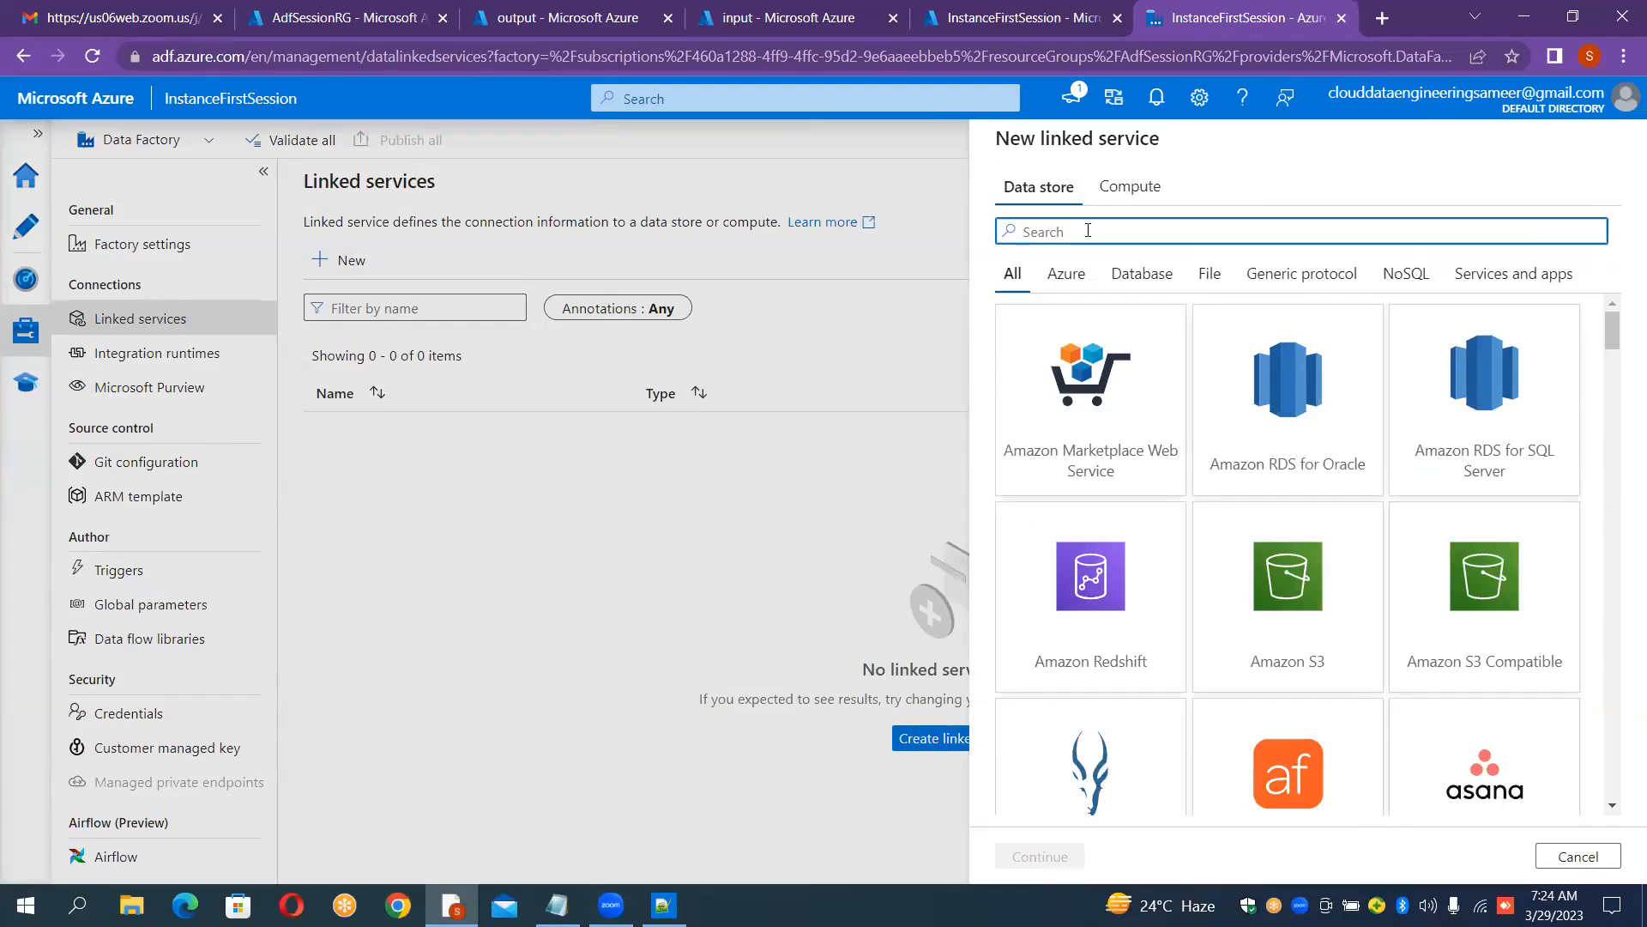
{"action": "left_click", "coordinate": [1549, 855]}
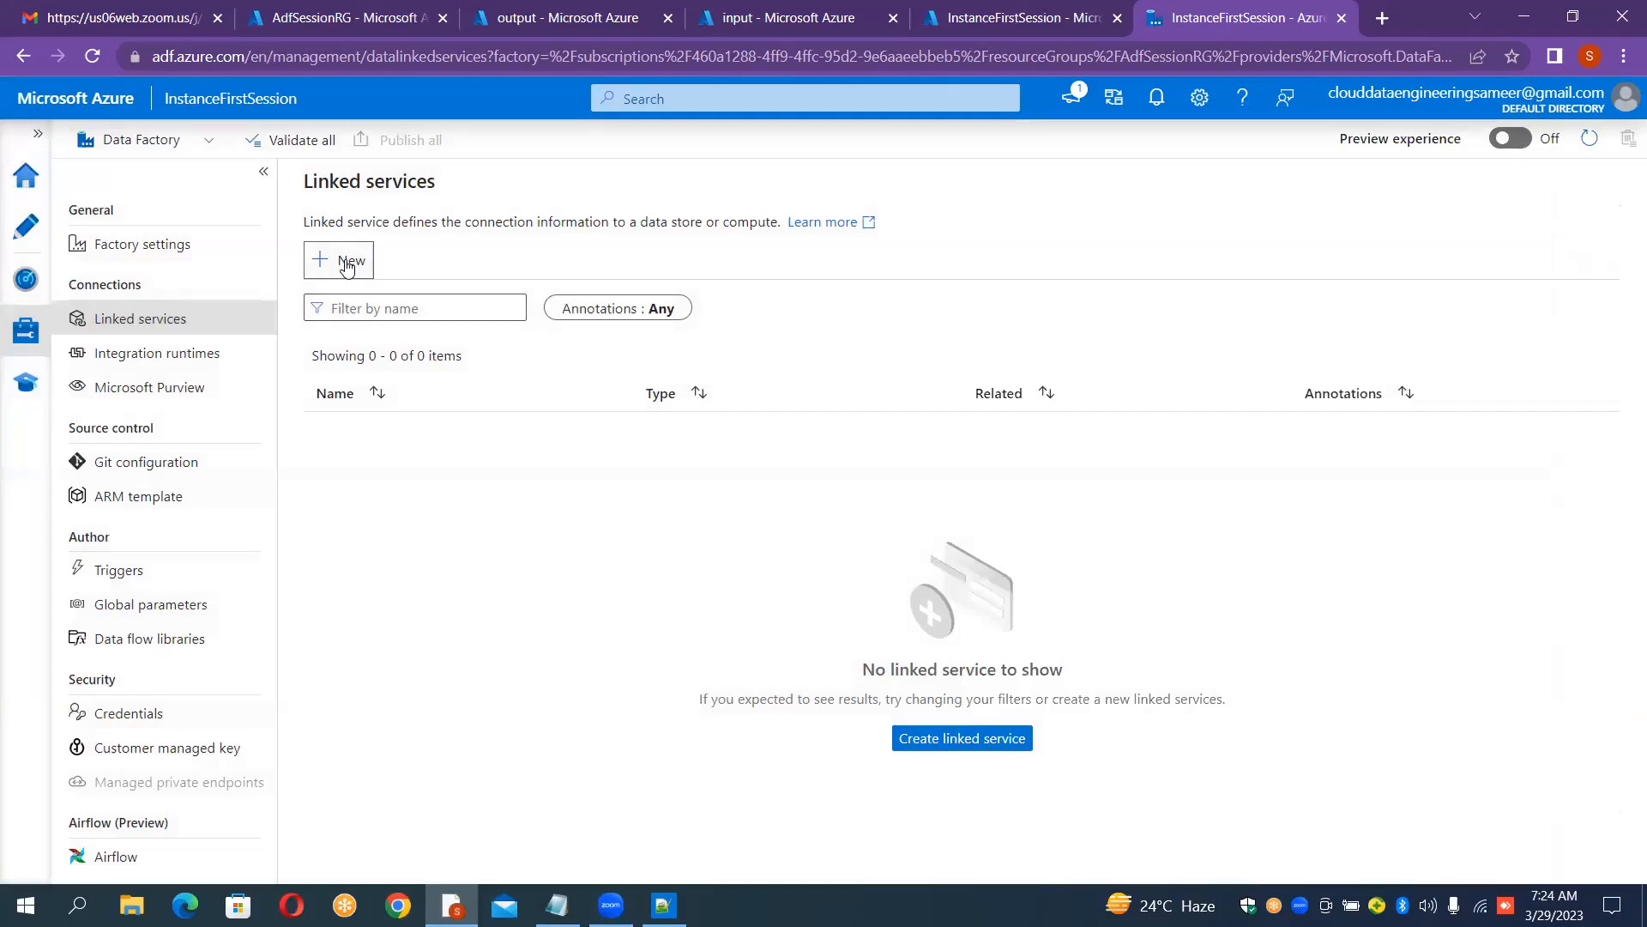
{"action": "key", "text": "Return"}
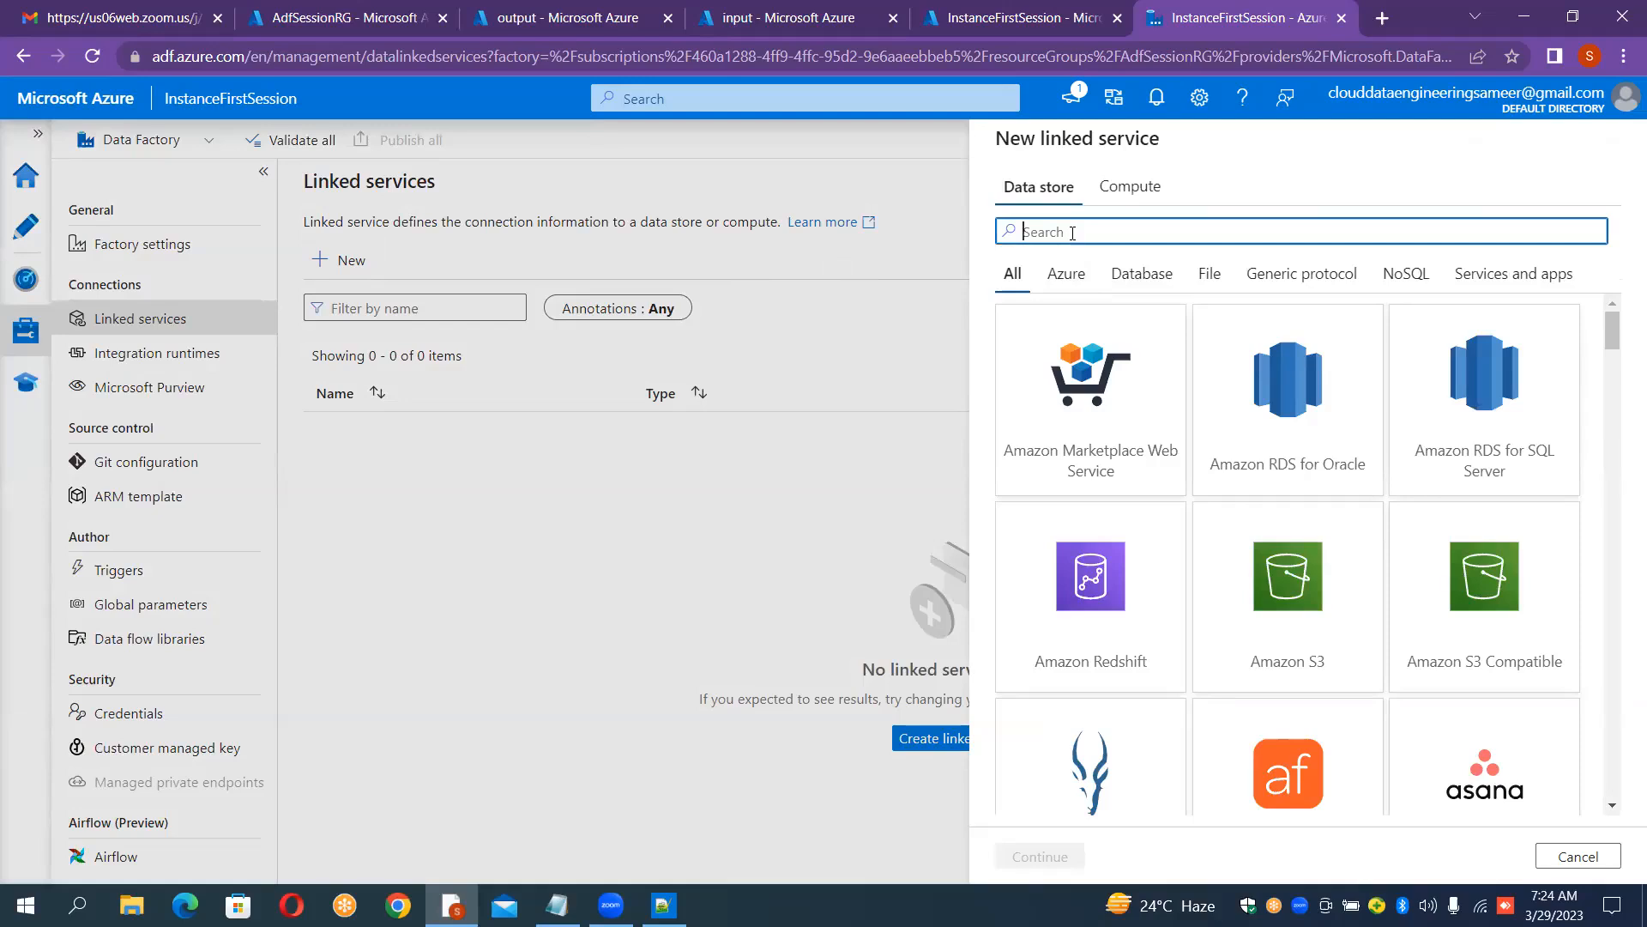
{"action": "type", "text": "blob"}
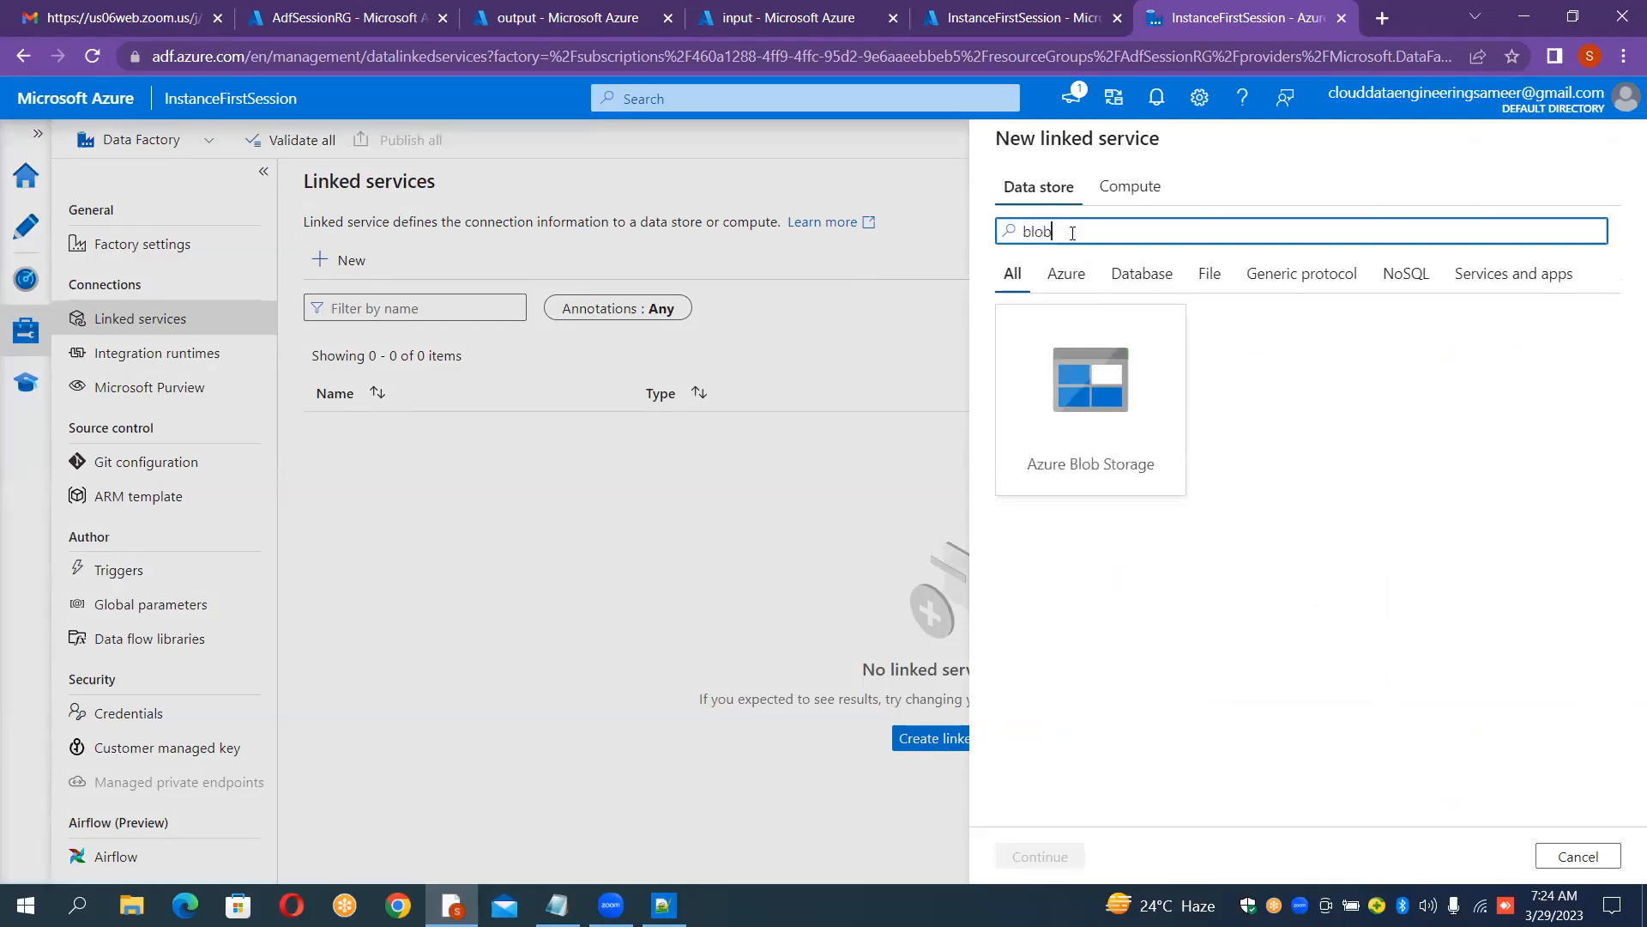
{"action": "left_click", "coordinate": [1115, 437]}
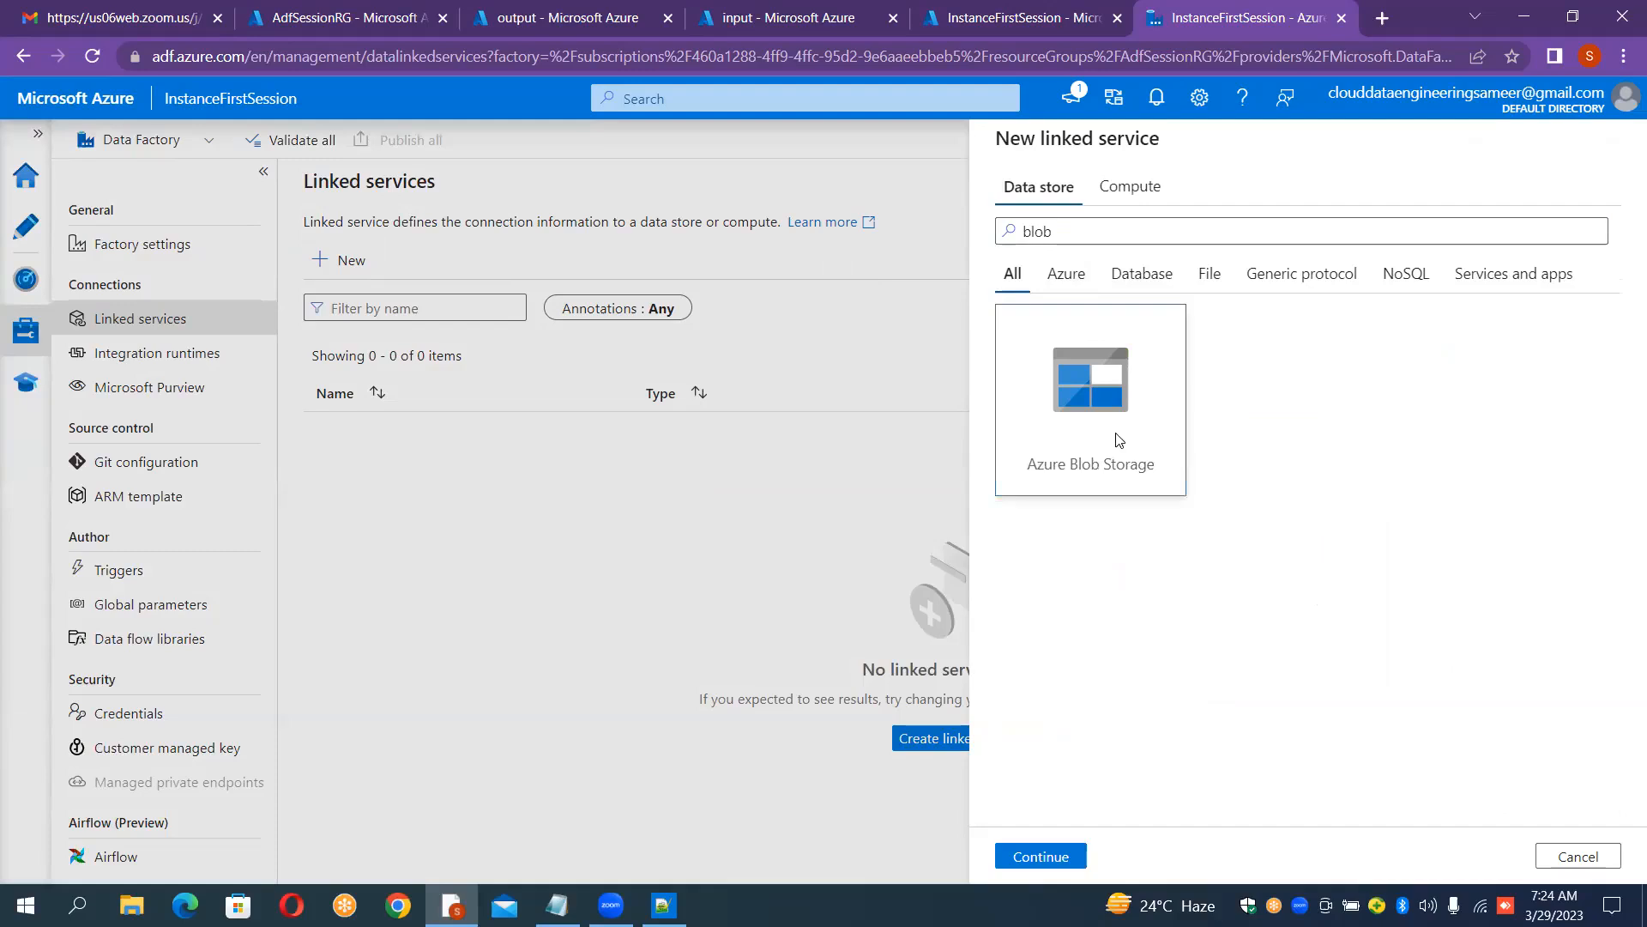
{"action": "double_click", "coordinate": [1039, 443]}
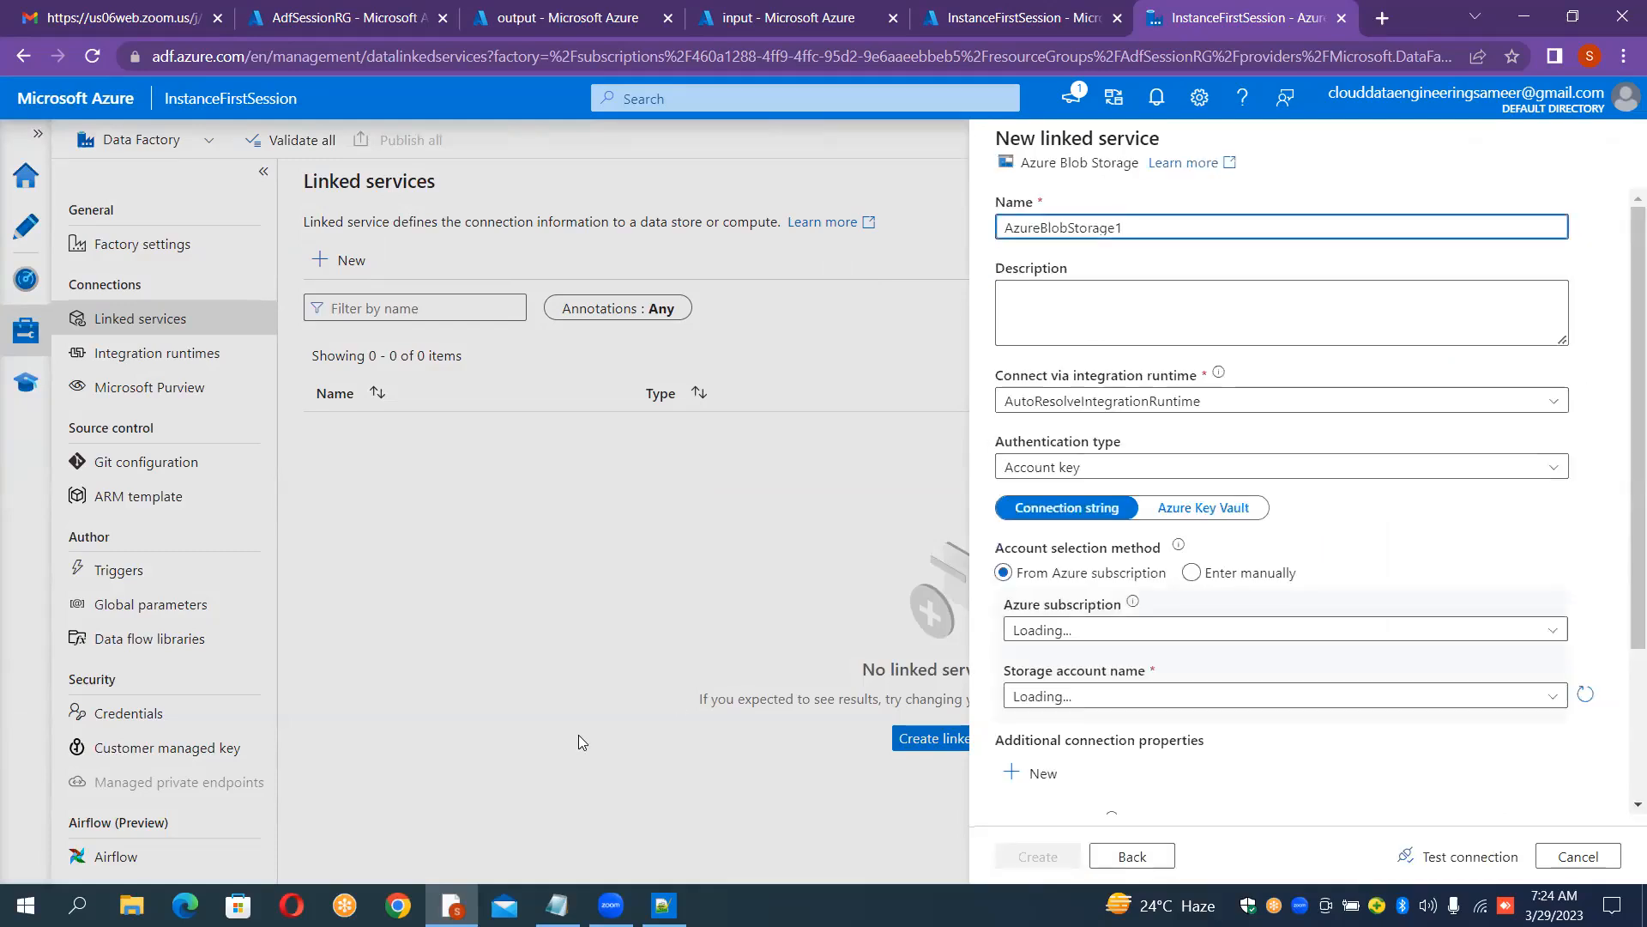
Step: Name the new linked service LS_BLOB_SOURCE
{"action": "double_click", "coordinate": [1305, 222]}
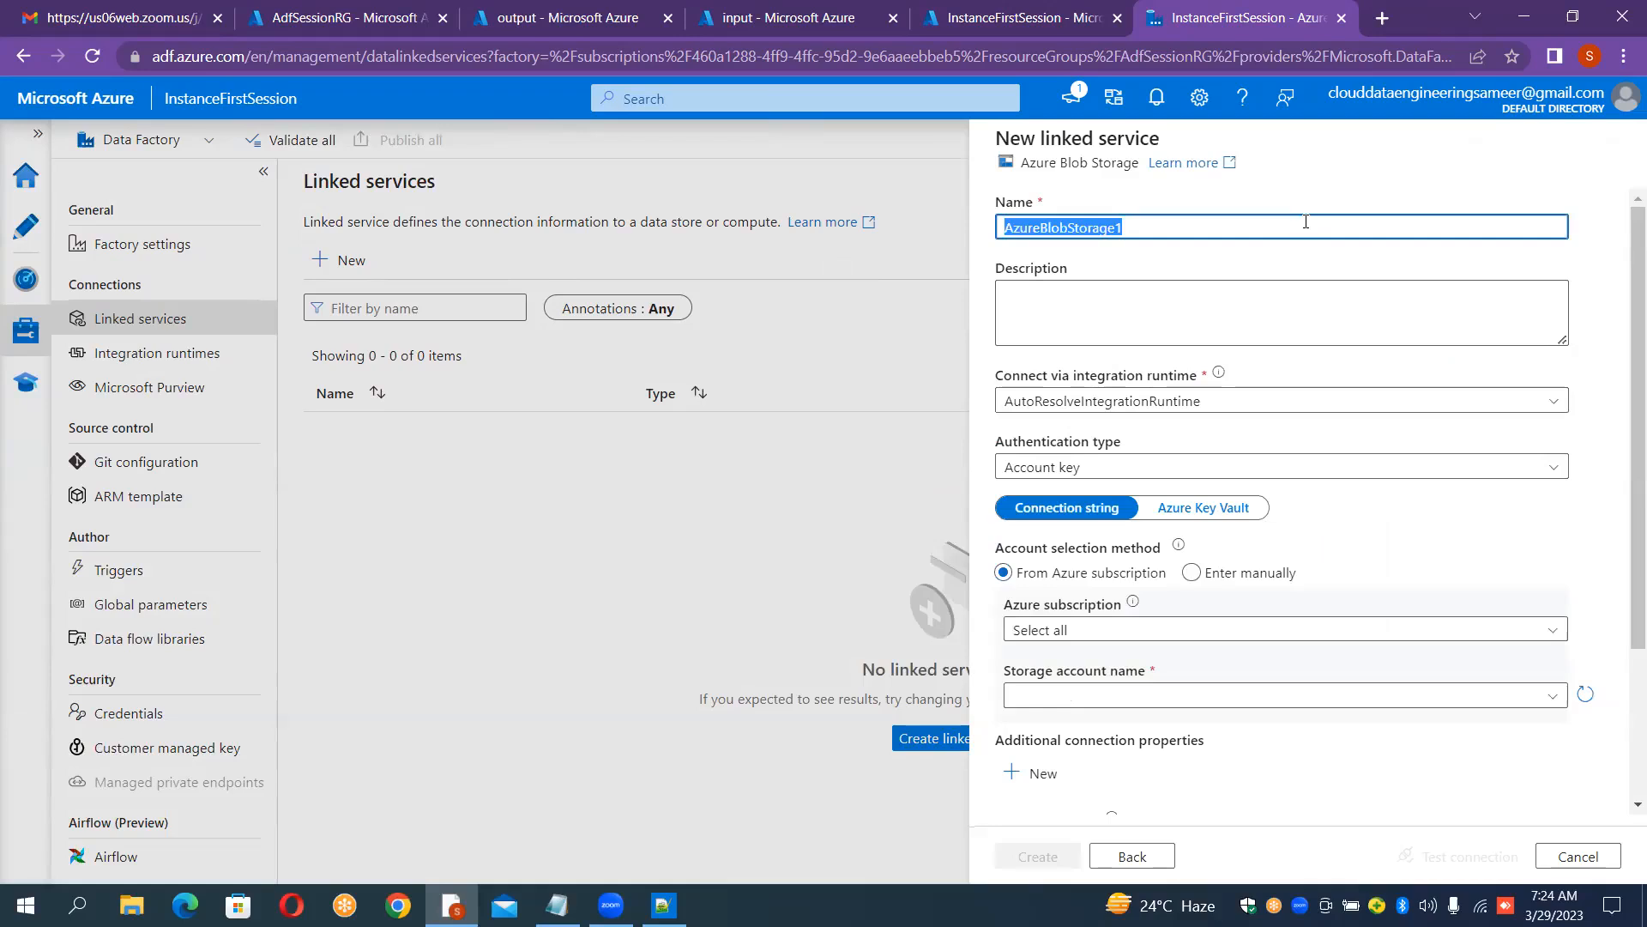
{"action": "key", "text": "BackSpace"}
{"action": "type", "text": "LS_BLOB_SOURCE"}
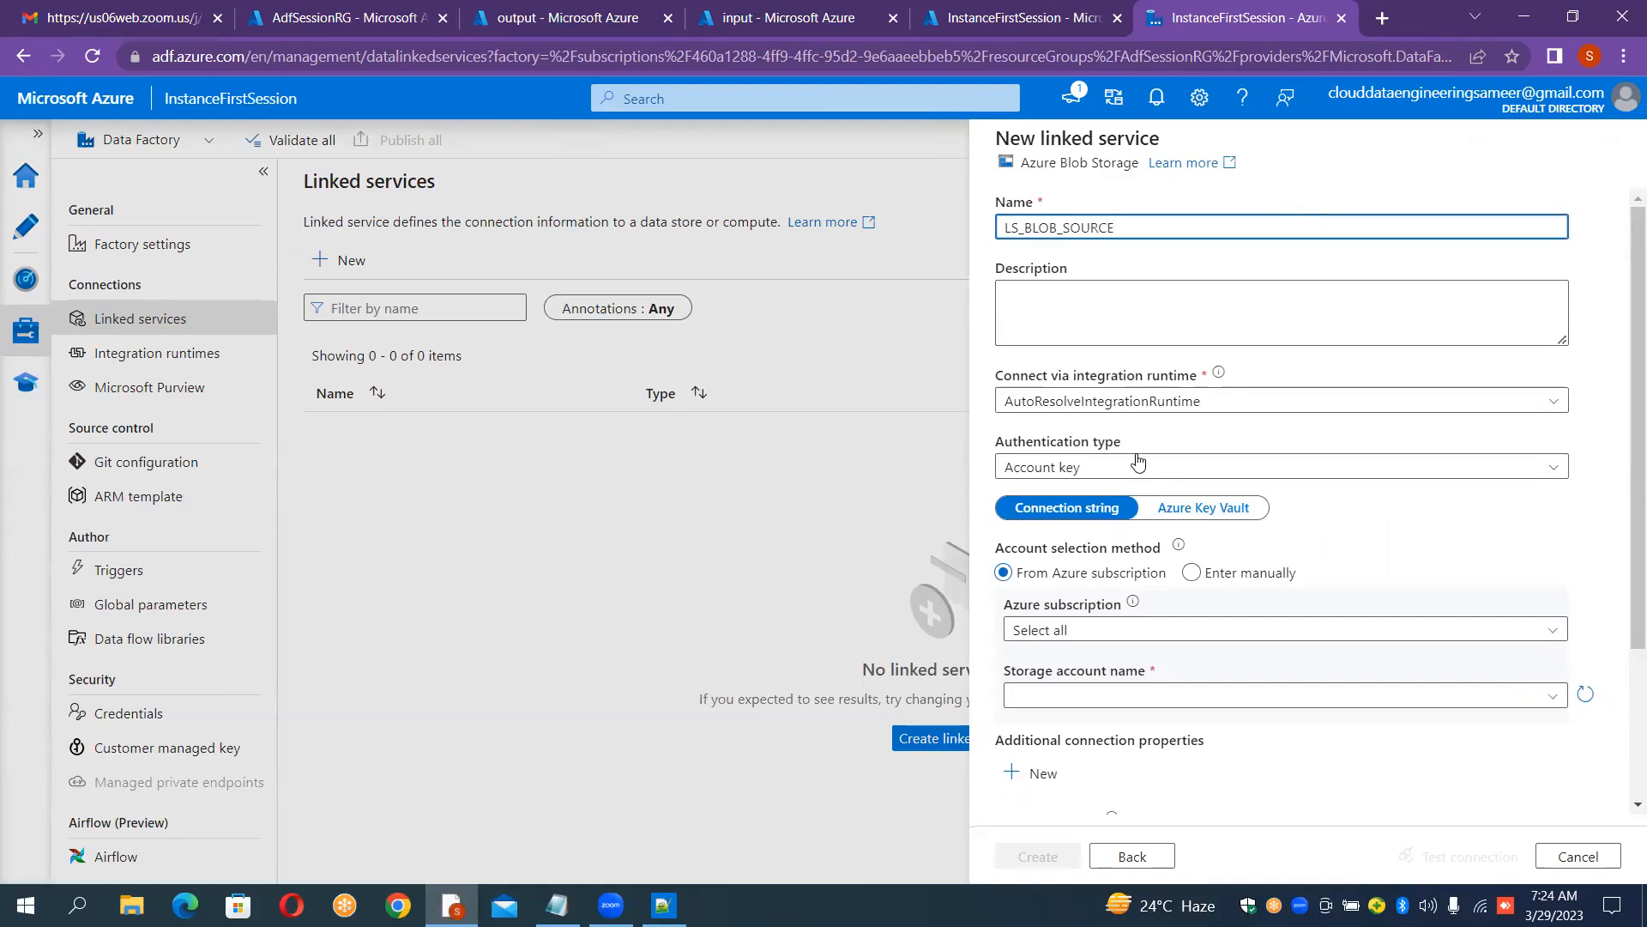
Step: Set LS_BLOB_SOURCE to the Azure subscription and the sourceblobfirst storage account, test the connection and create it
{"action": "left_click", "coordinate": [1088, 635]}
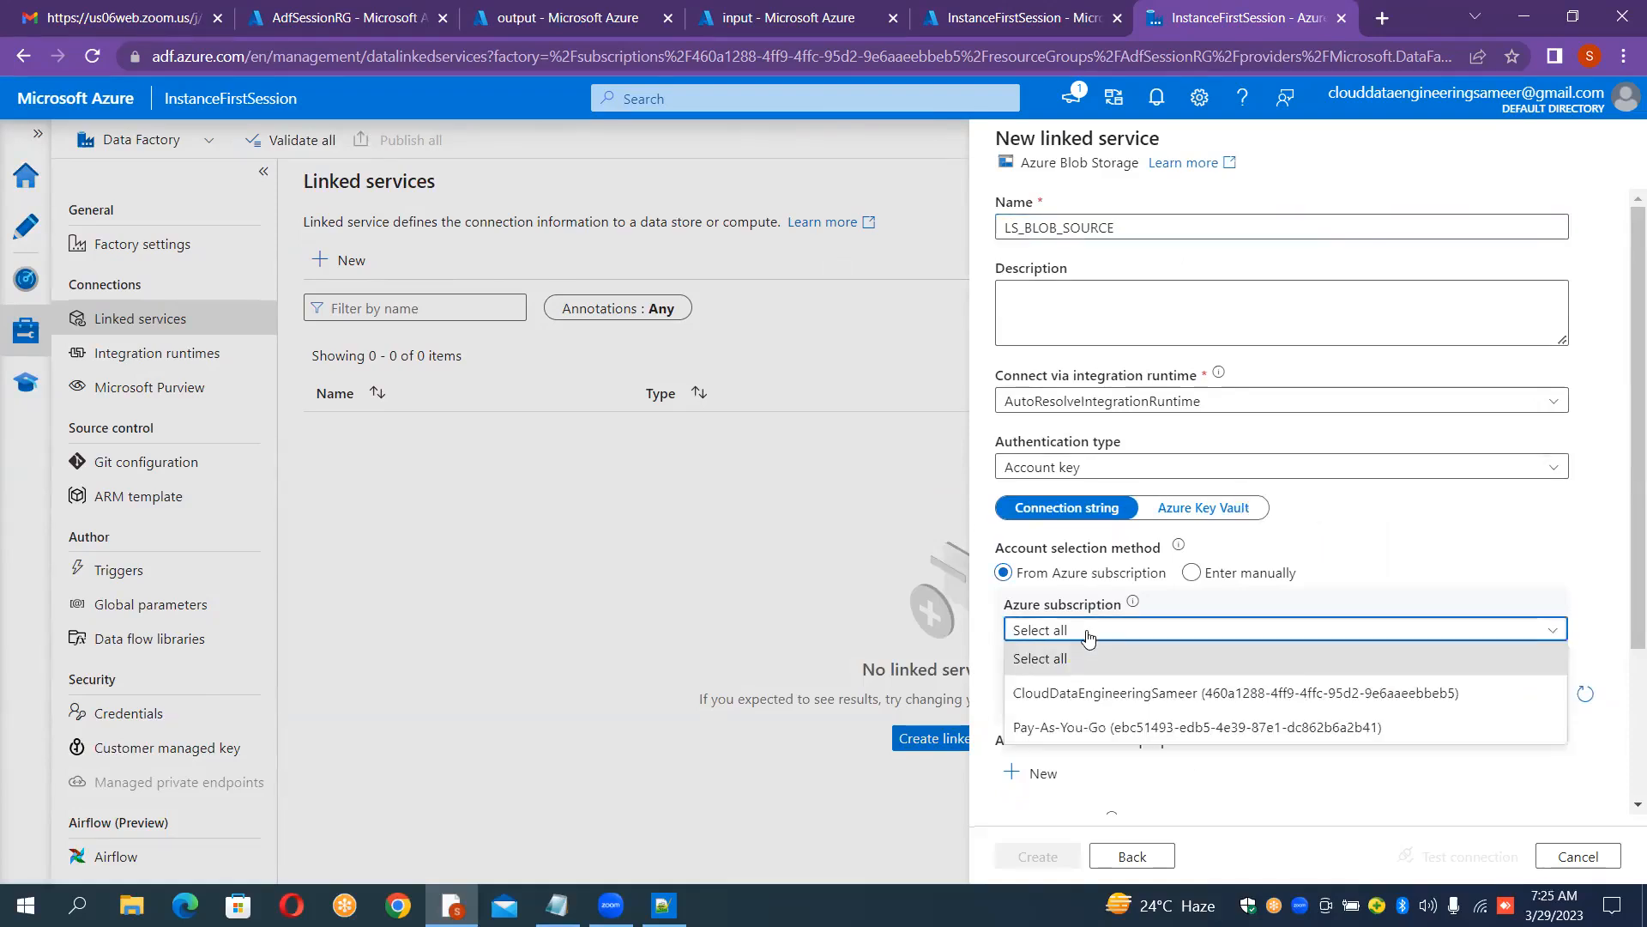
{"action": "left_click", "coordinate": [1087, 705]}
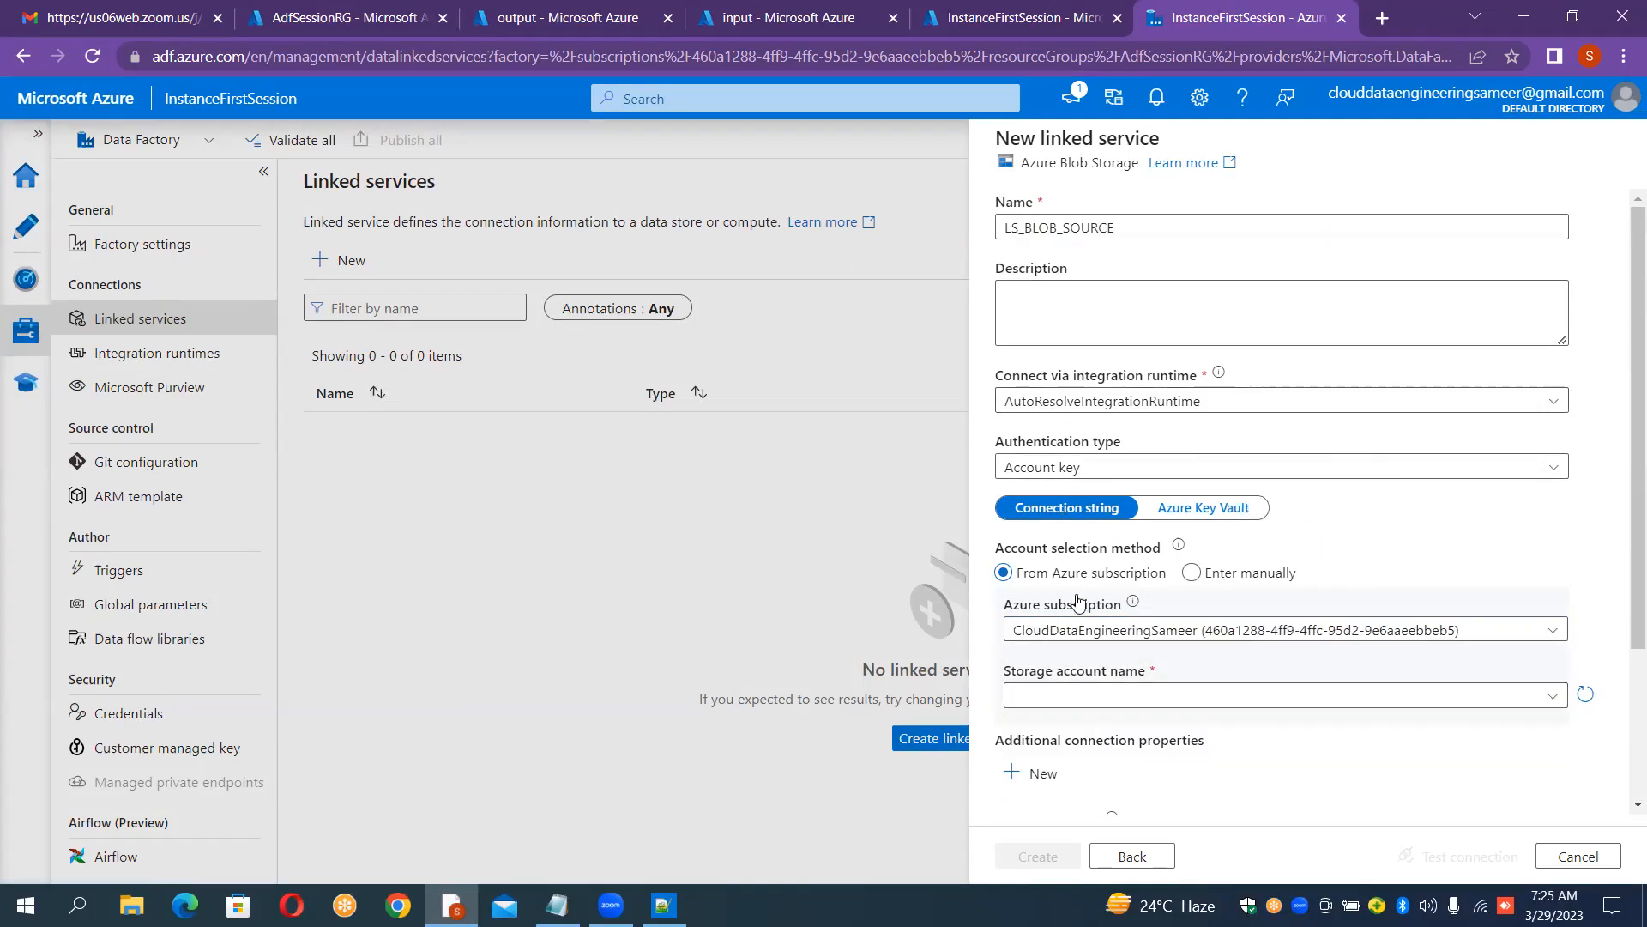
{"action": "left_click", "coordinate": [1092, 702]}
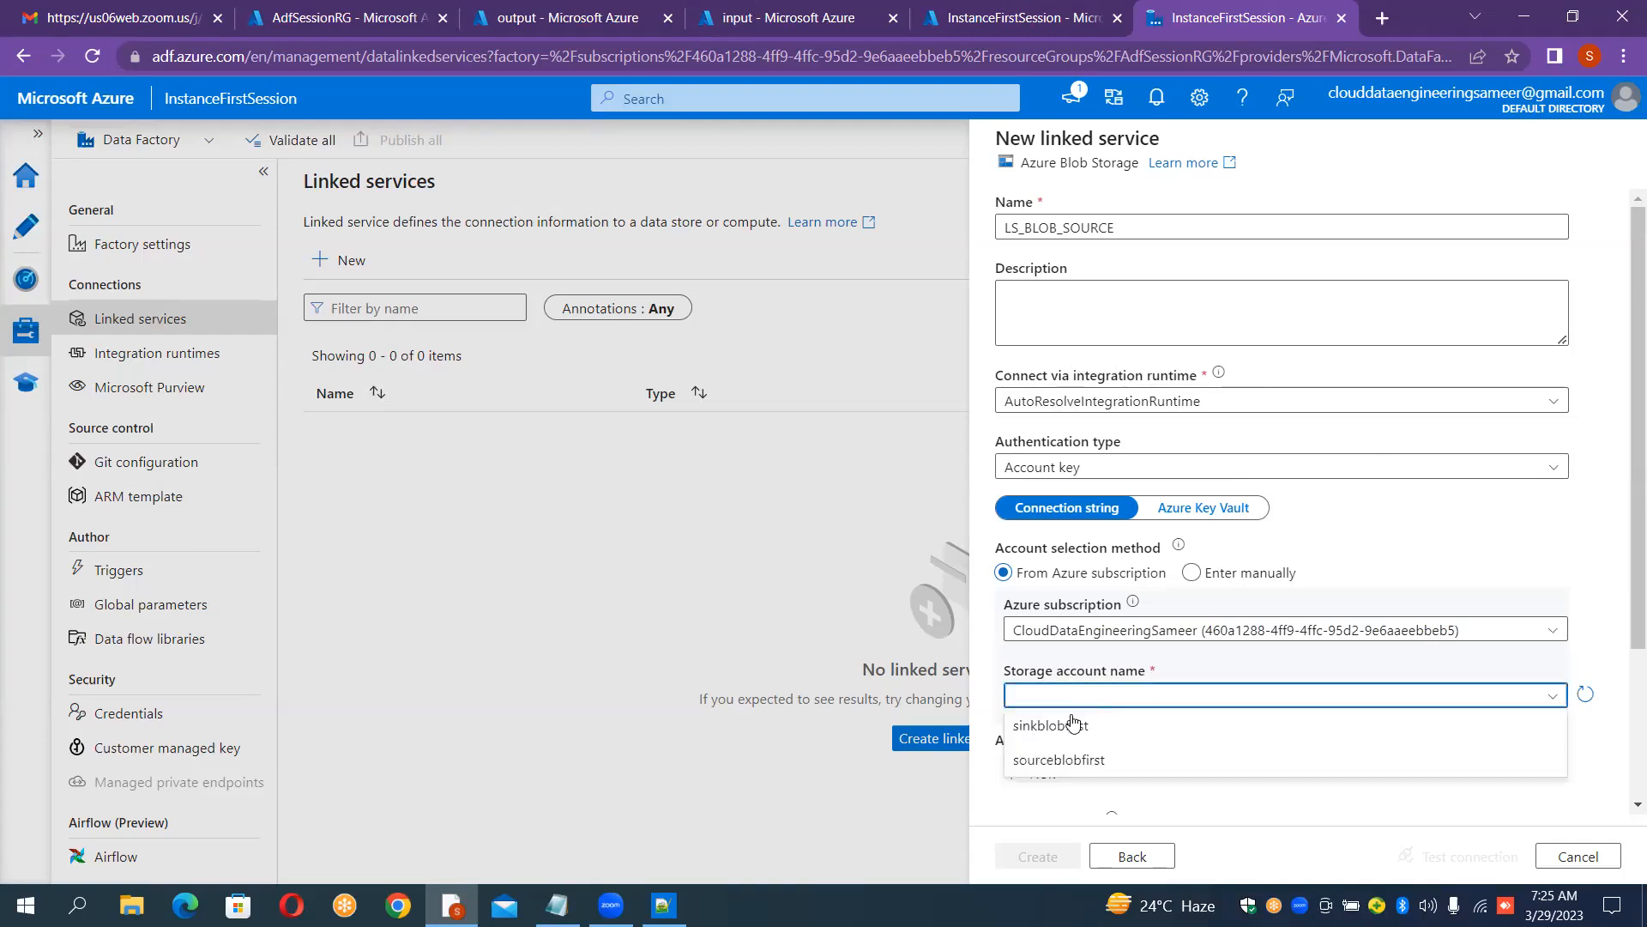
{"action": "left_click", "coordinate": [1063, 762]}
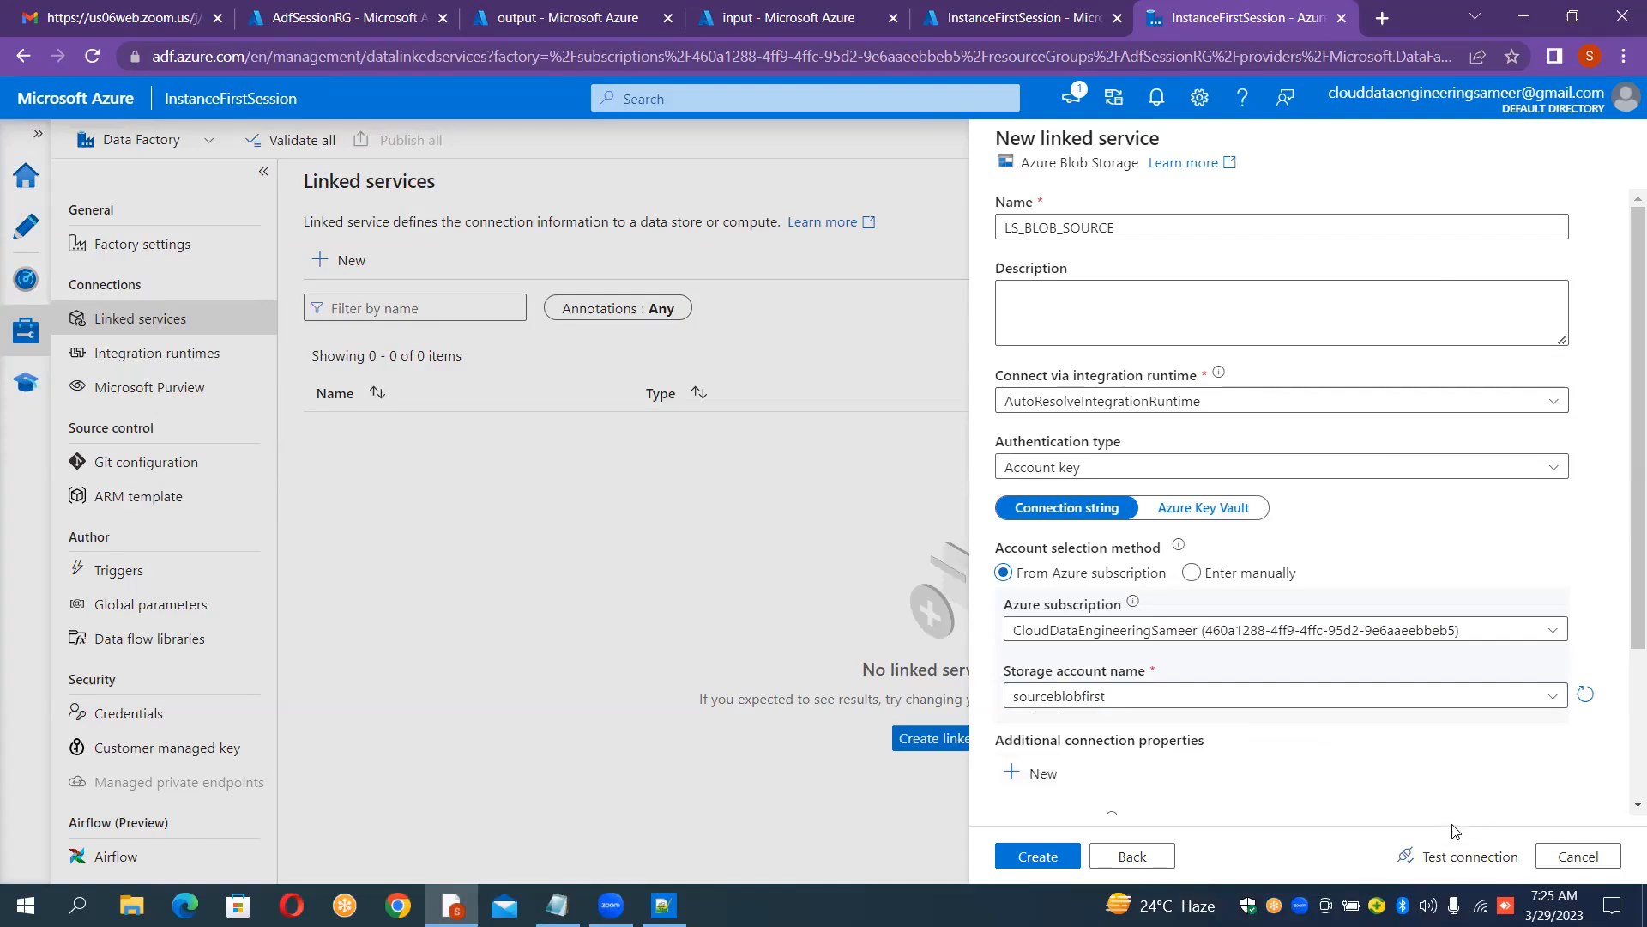
{"action": "left_click", "coordinate": [1447, 856]}
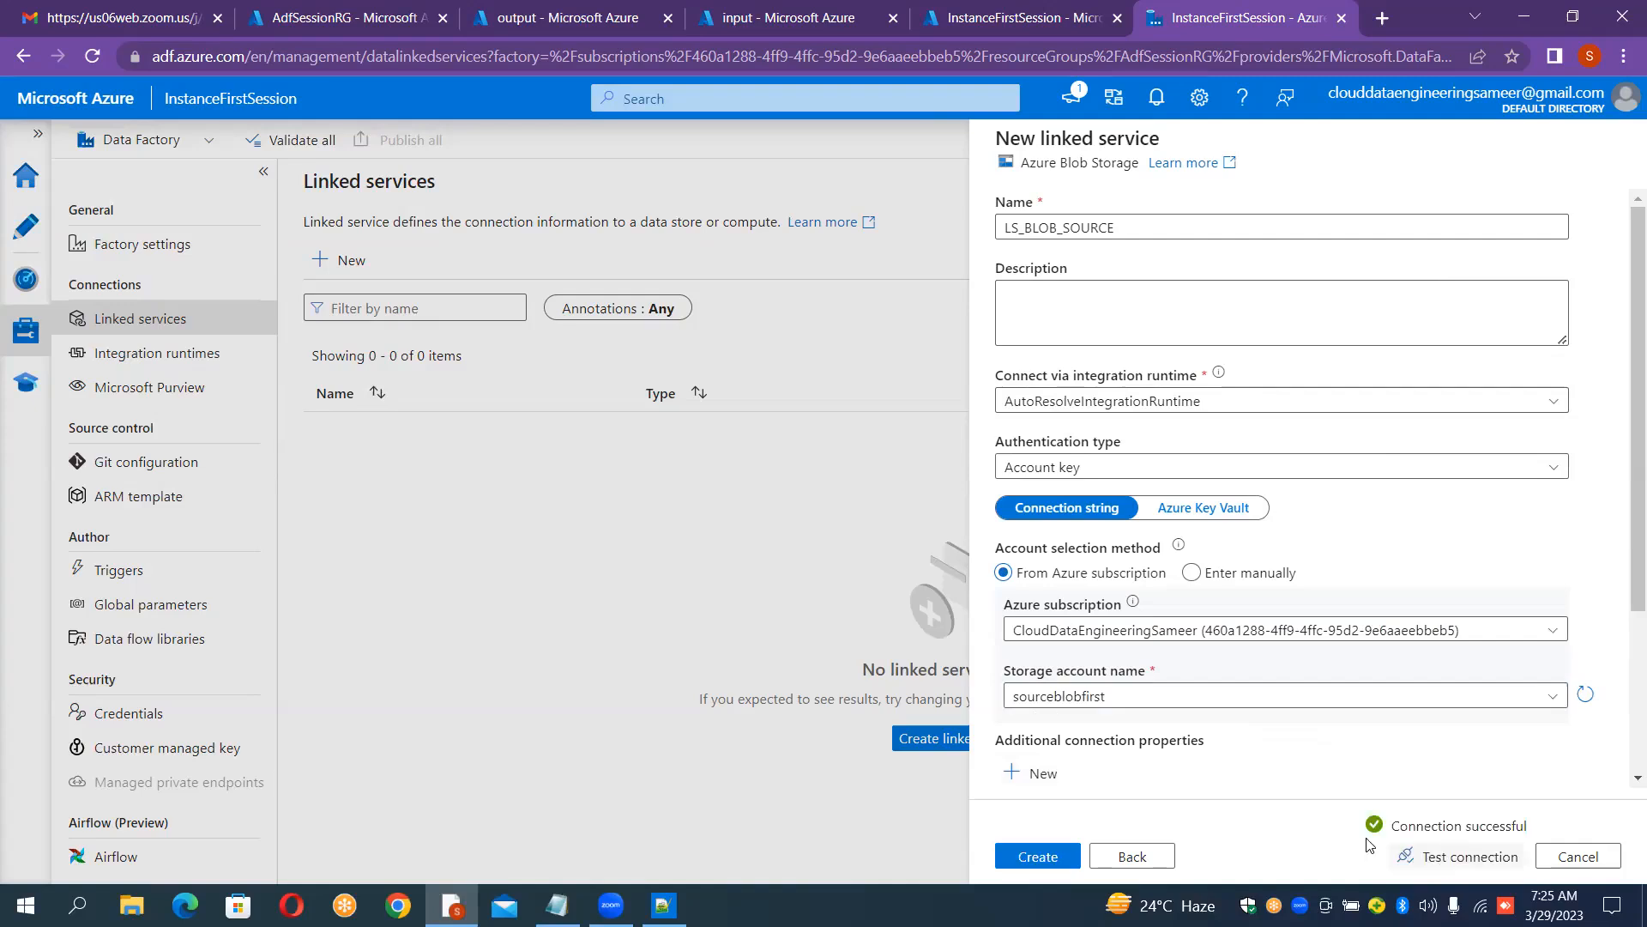
{"action": "left_click", "coordinate": [1054, 856]}
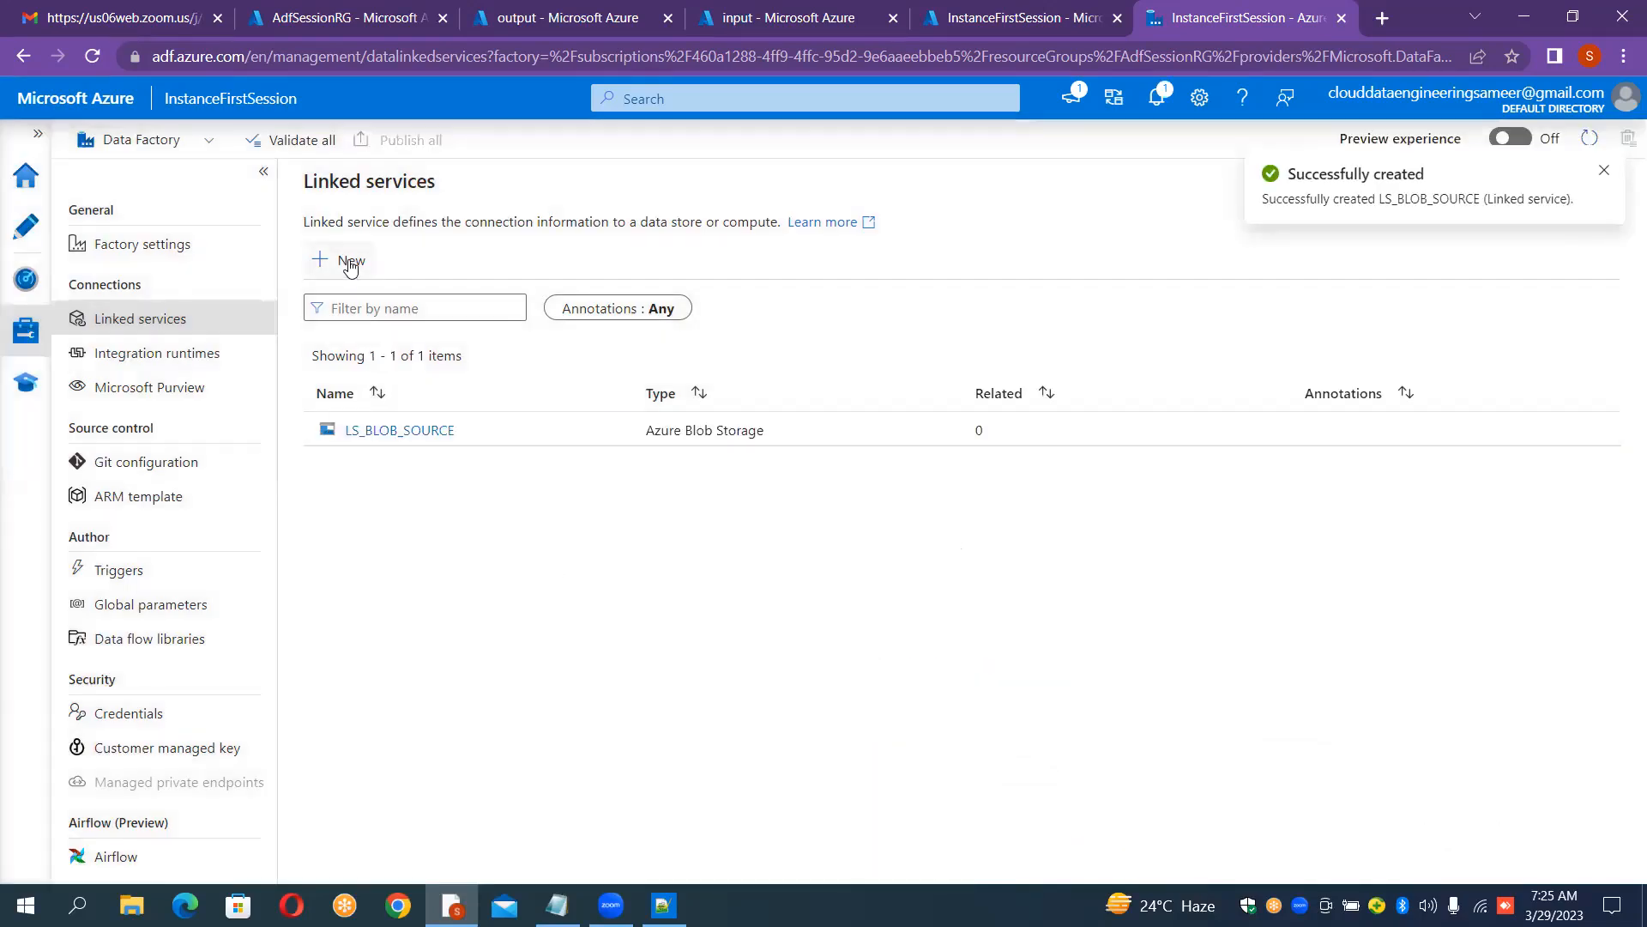
Step: Start another Azure Blob Storage linked service and name it LS_BLOB_SINK
{"action": "left_click", "coordinate": [350, 261]}
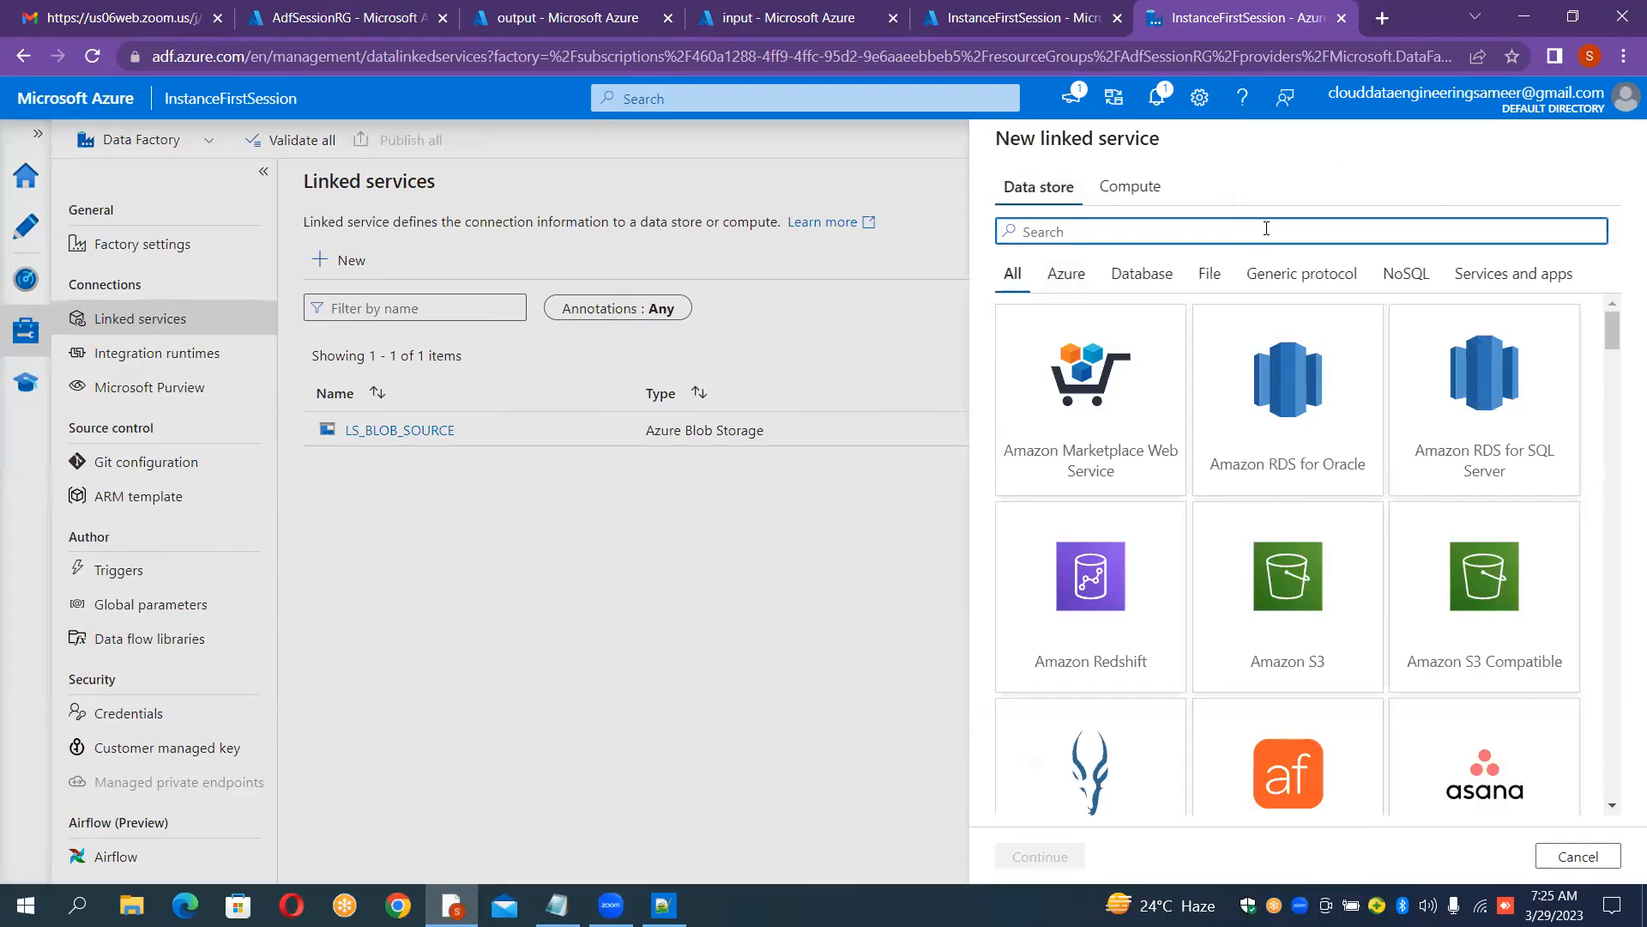
{"action": "type", "text": "blob"}
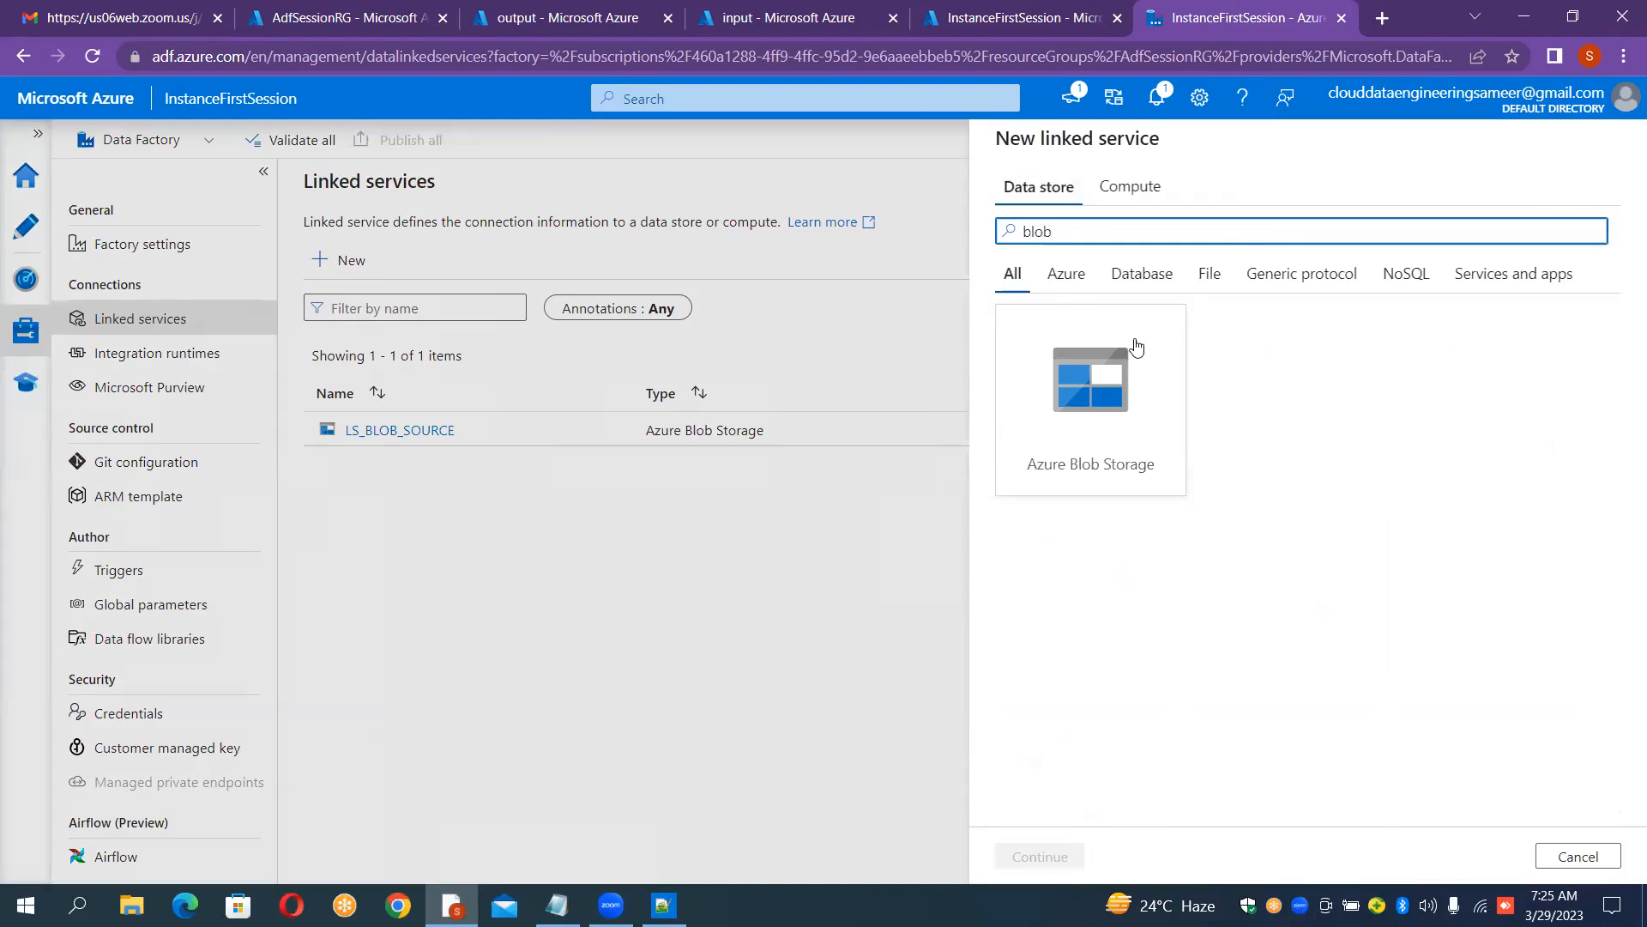
{"action": "triple_click", "coordinate": [1126, 371]}
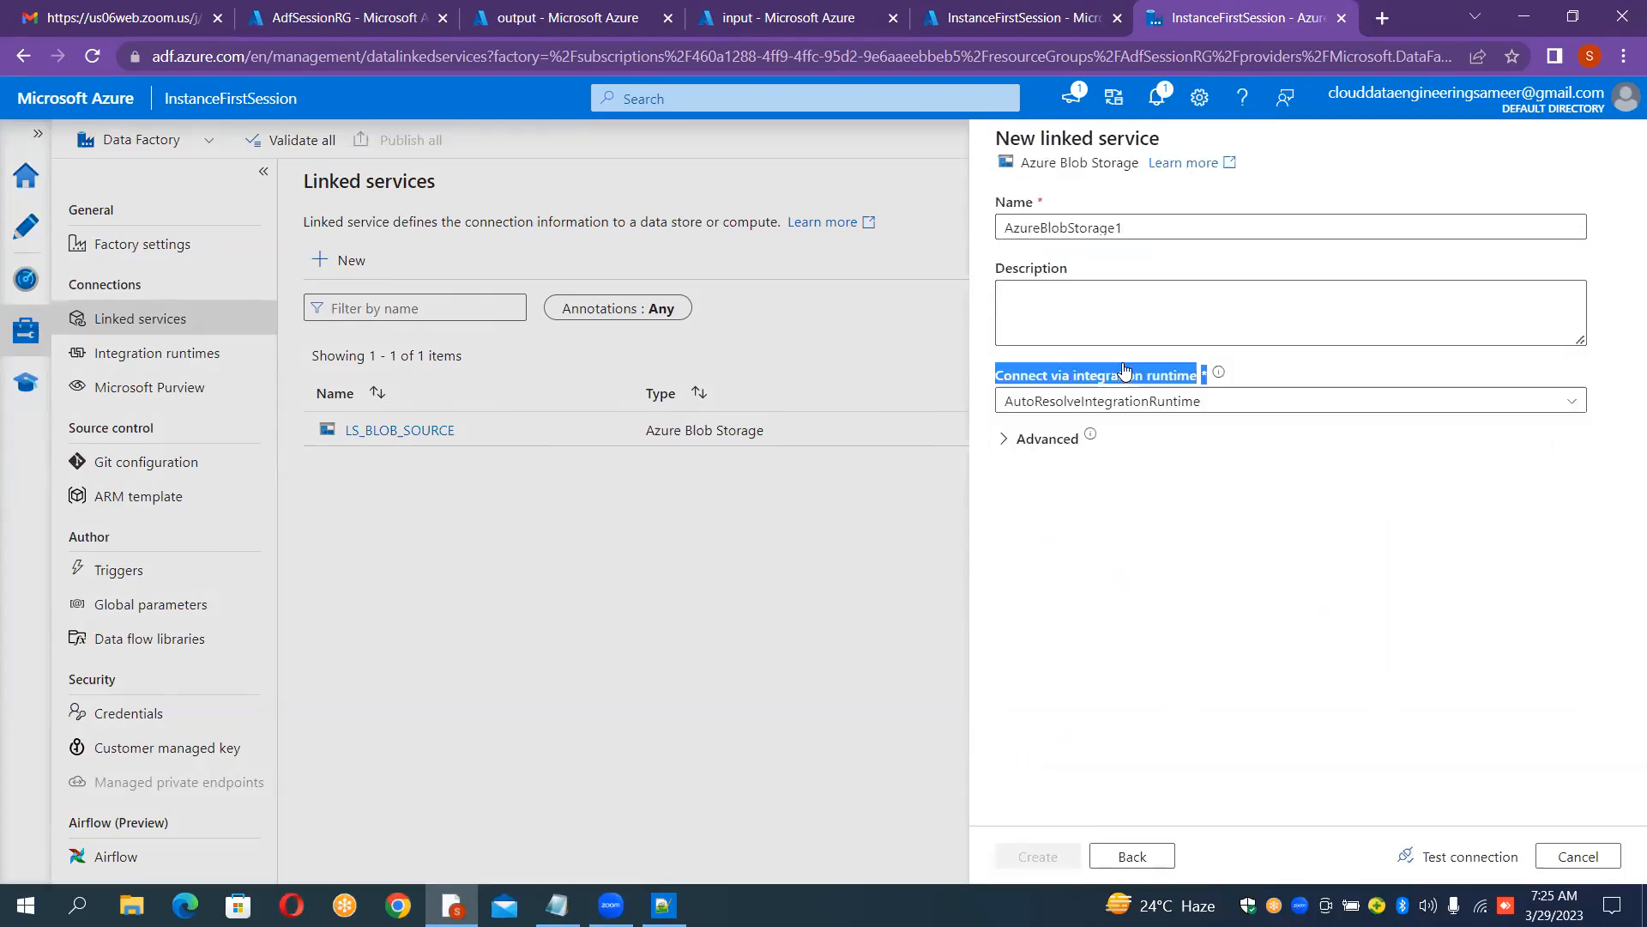
{"action": "left_click", "coordinate": [1201, 225]}
{"action": "key", "text": "ctrl+a"}
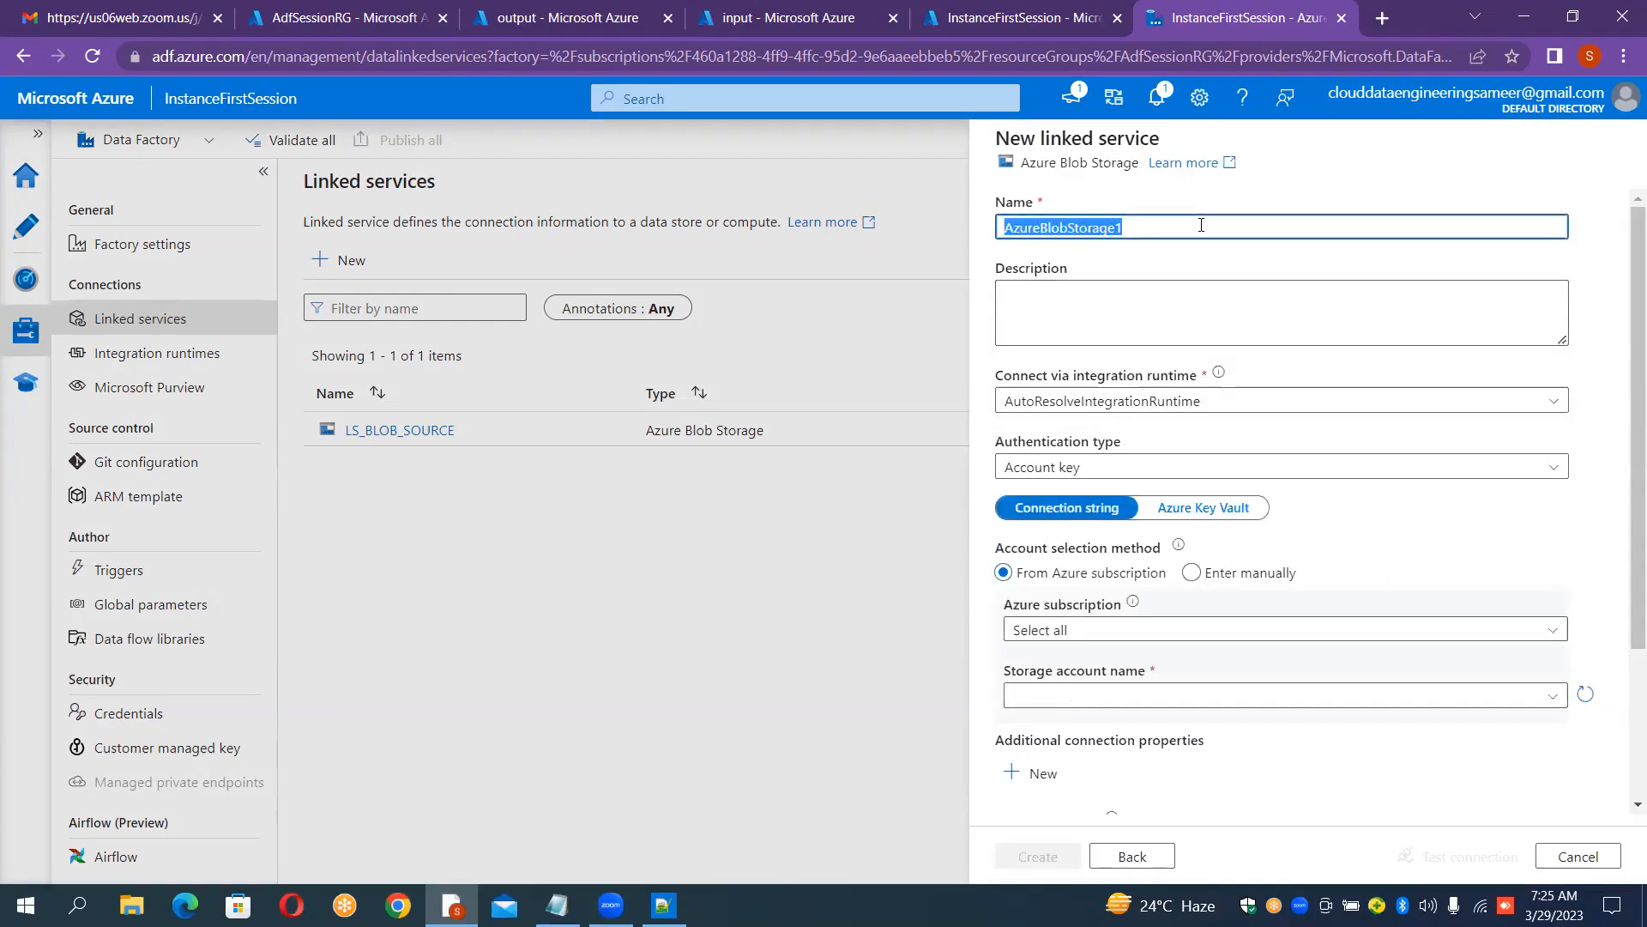
{"action": "key", "text": "BackSpace"}
{"action": "type", "text": "LS_"}
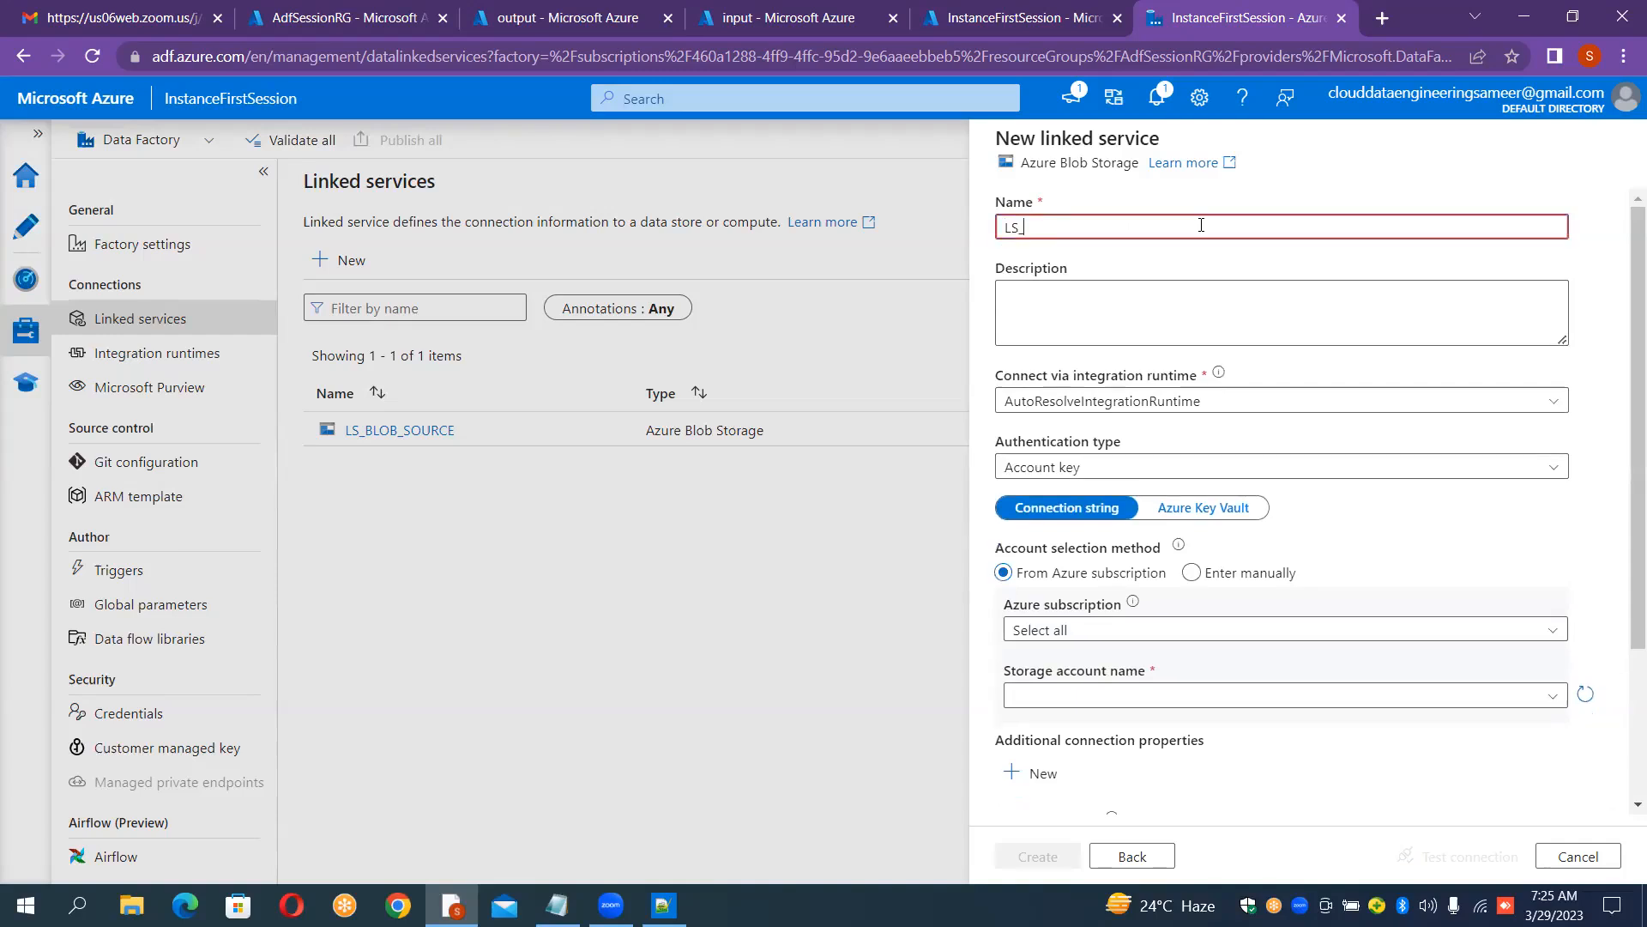
{"action": "type", "text": "BLOB"}
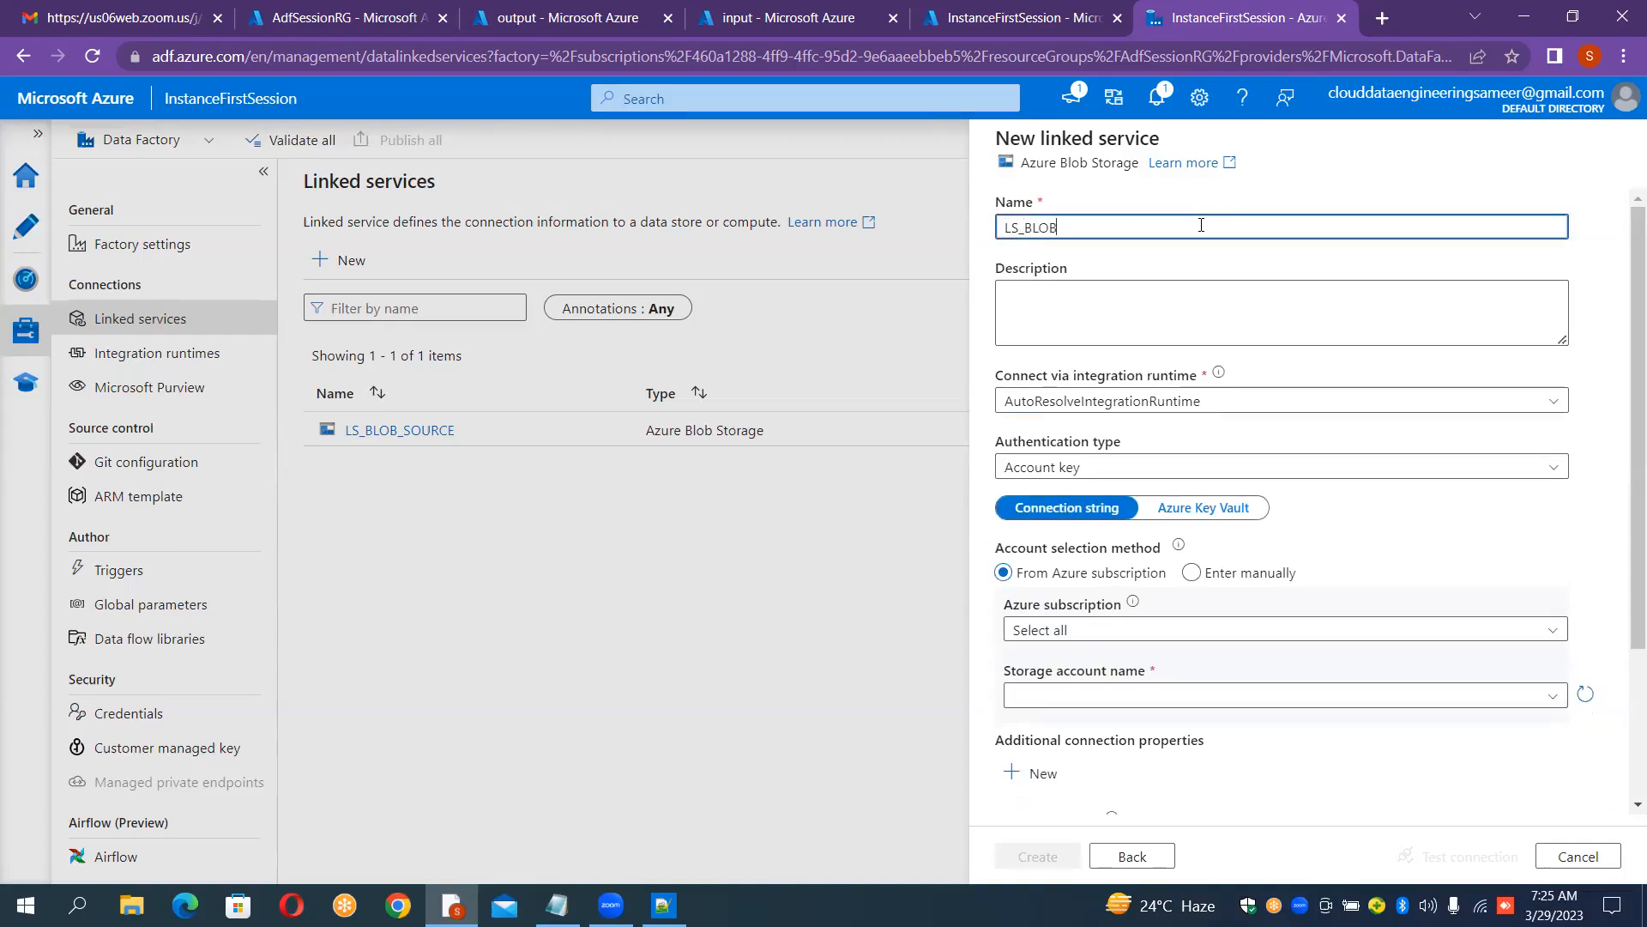
{"action": "type", "text": "_SINK"}
Step: Set LS_BLOB_SINK to the Azure subscription and the sinkblobfirst storage account, test the connection and create it
{"action": "left_click", "coordinate": [1066, 631]}
{"action": "left_click", "coordinate": [1069, 695]}
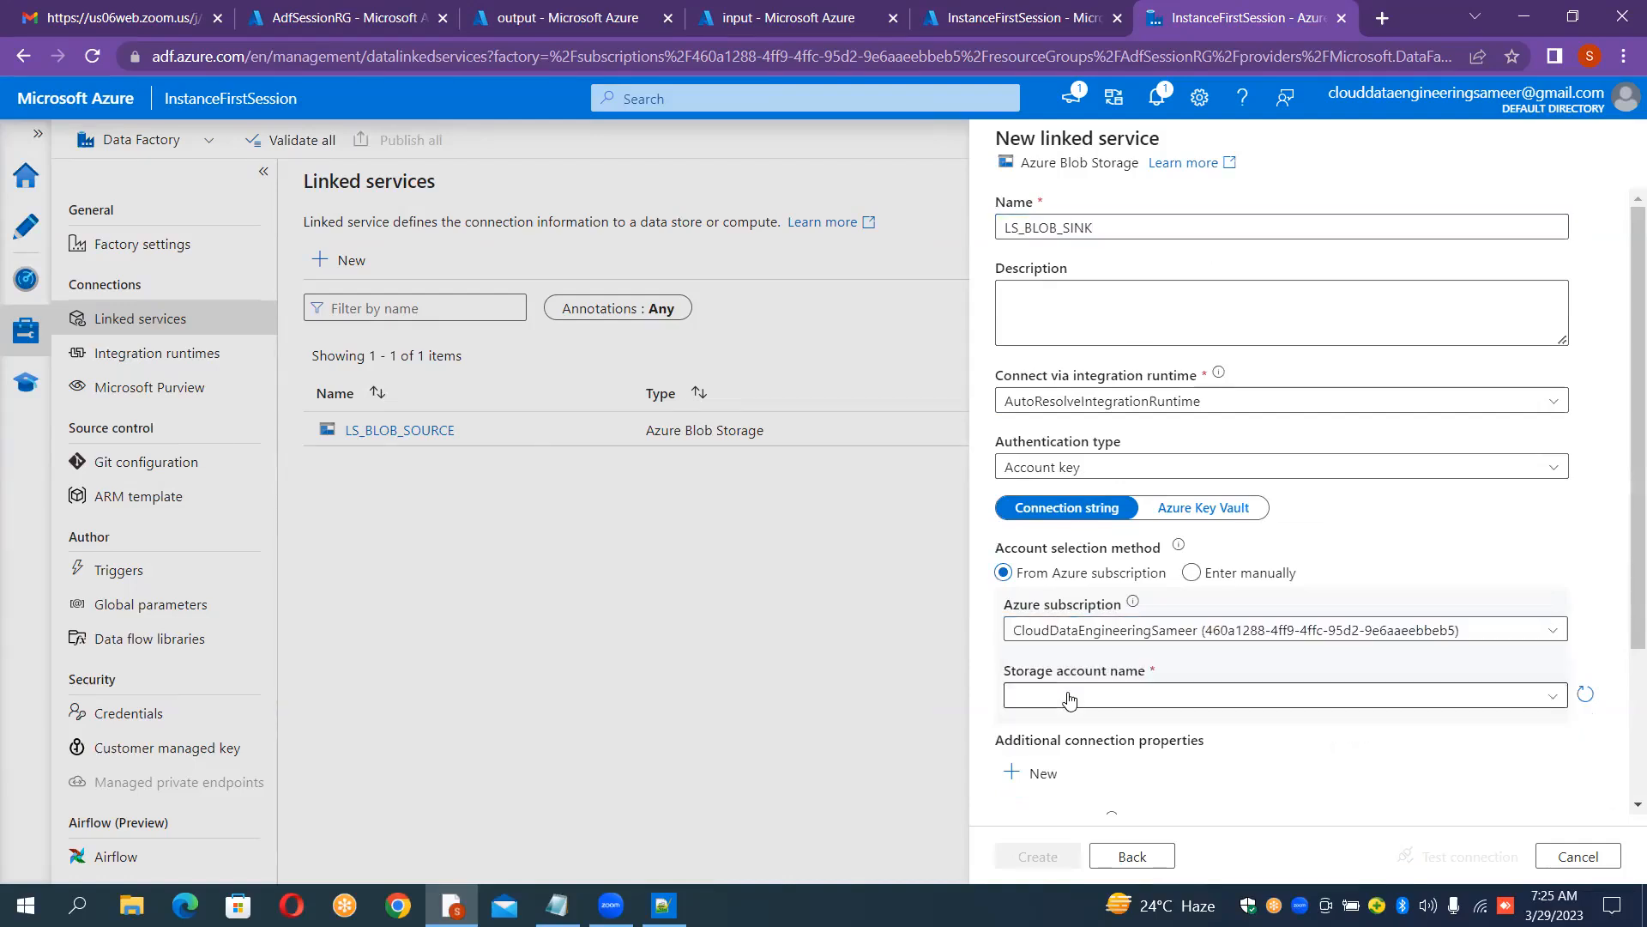
{"action": "left_click", "coordinate": [1069, 698]}
{"action": "left_click", "coordinate": [1043, 725]}
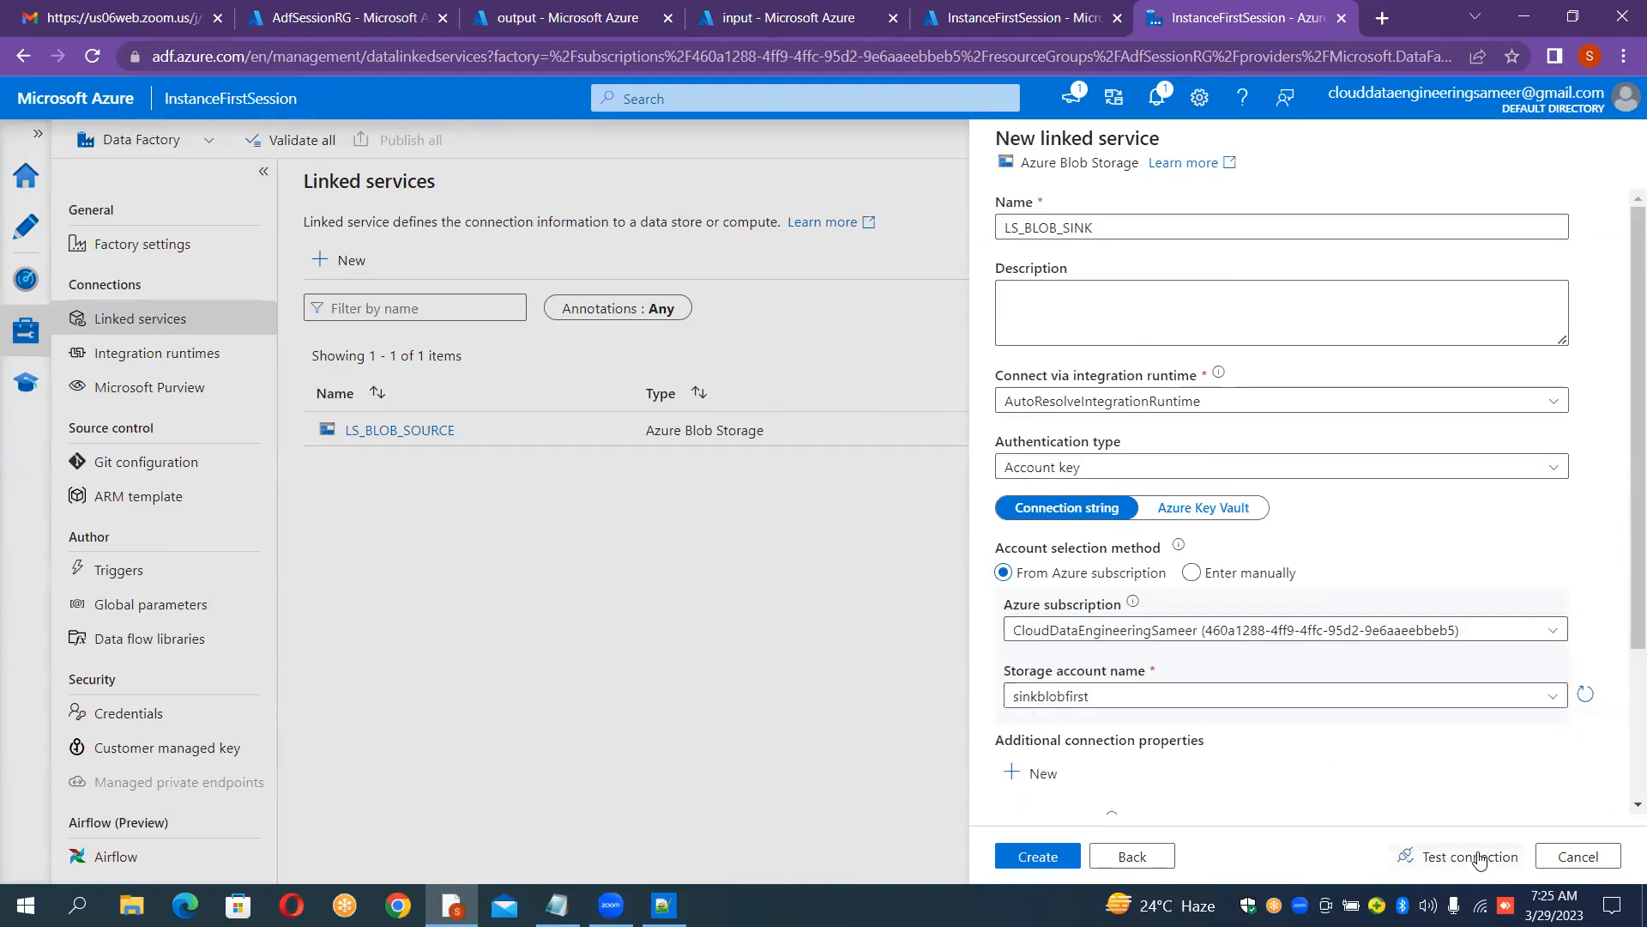
{"action": "left_click", "coordinate": [1474, 857]}
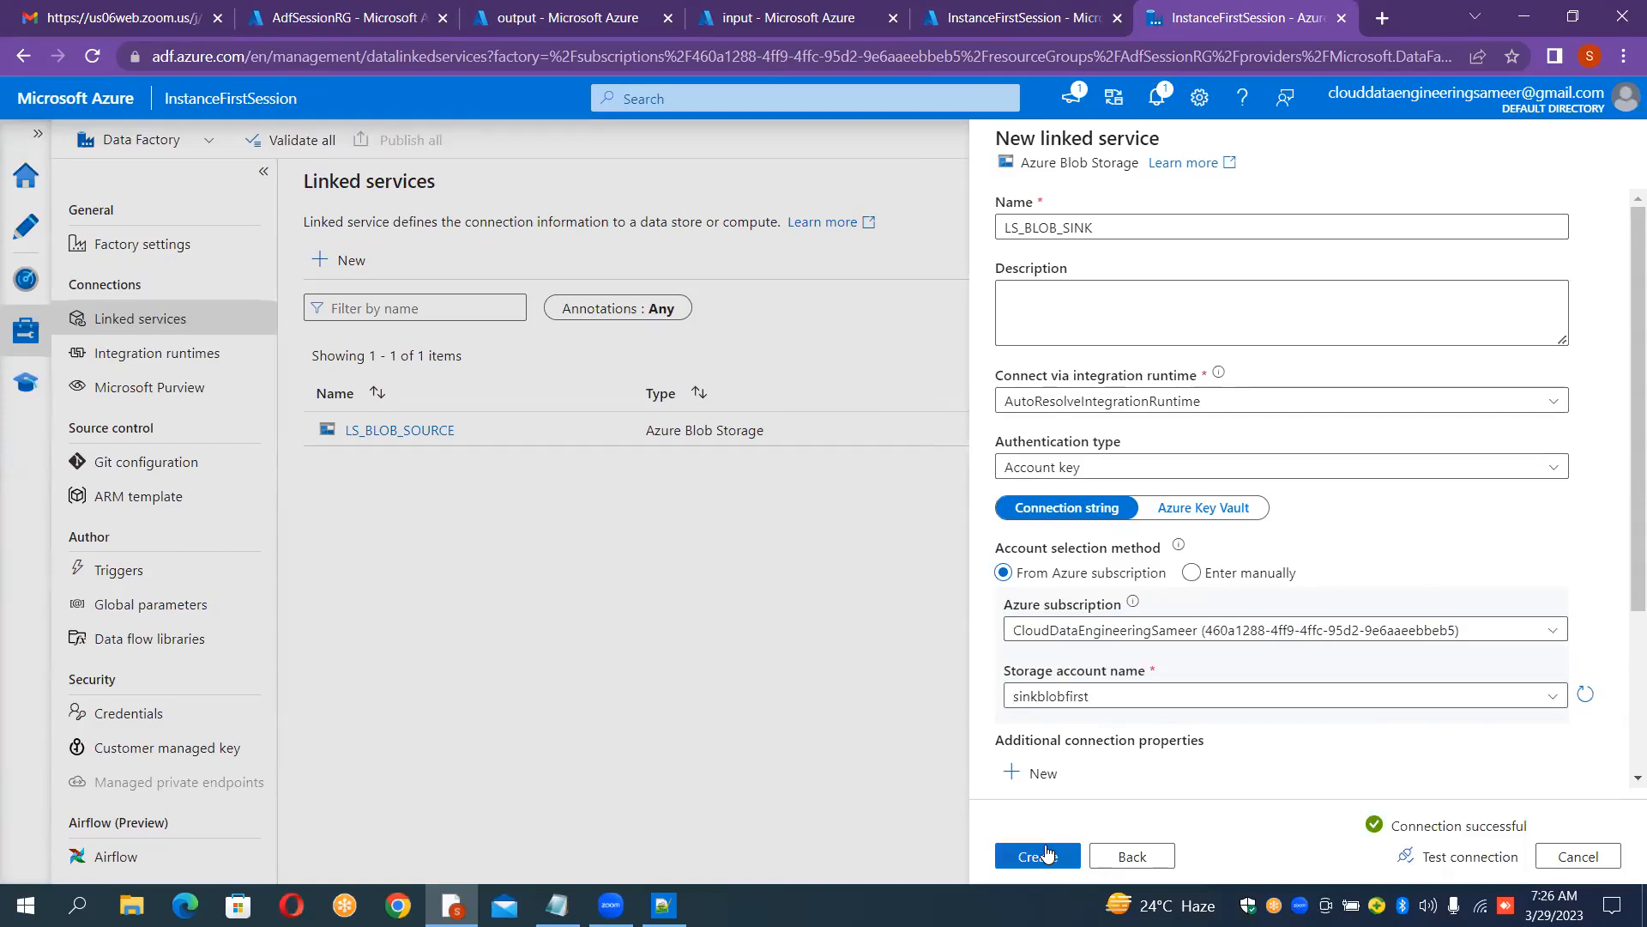
{"action": "left_click", "coordinate": [1046, 852]}
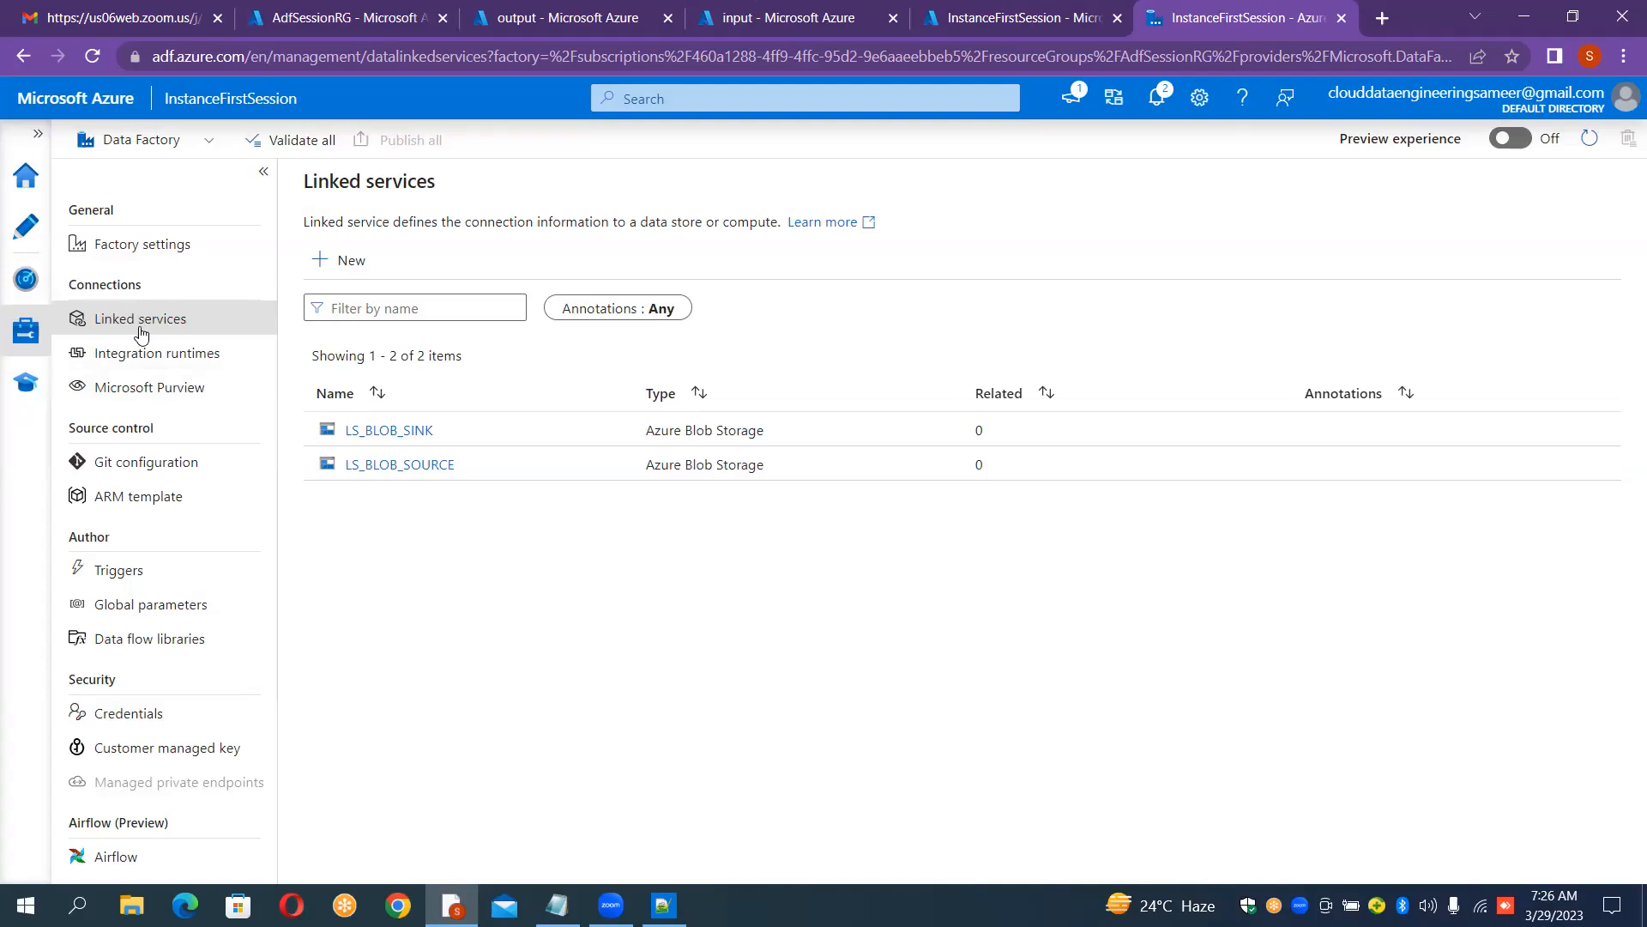
{"action": "left_click", "coordinate": [28, 225]}
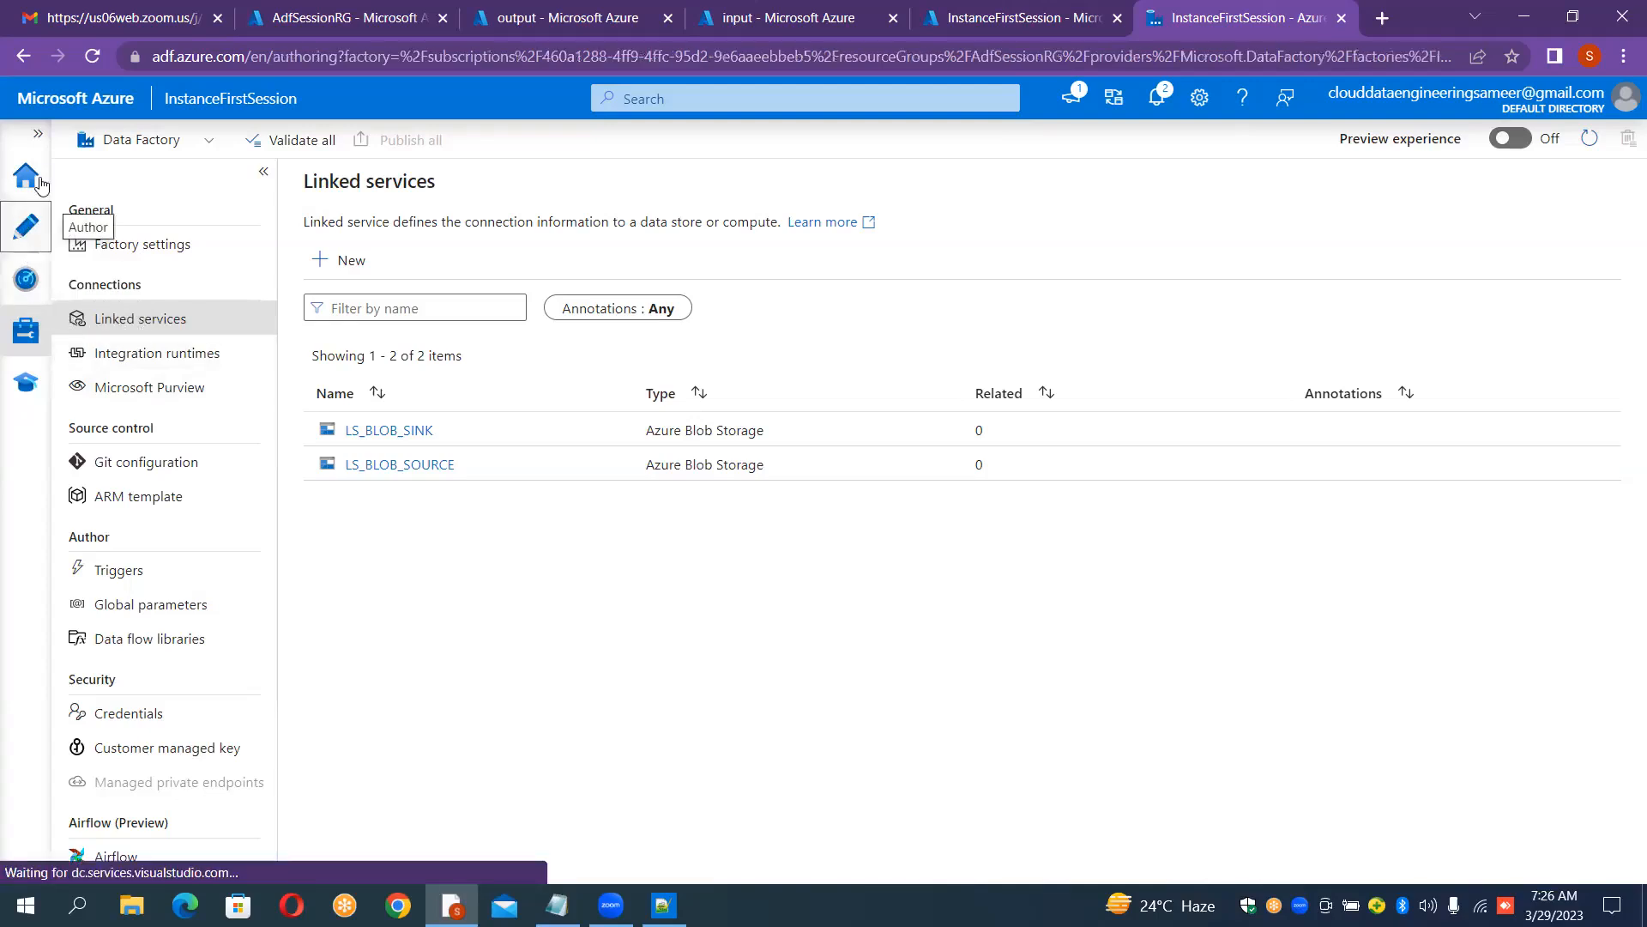
{"action": "left_click", "coordinate": [38, 134]}
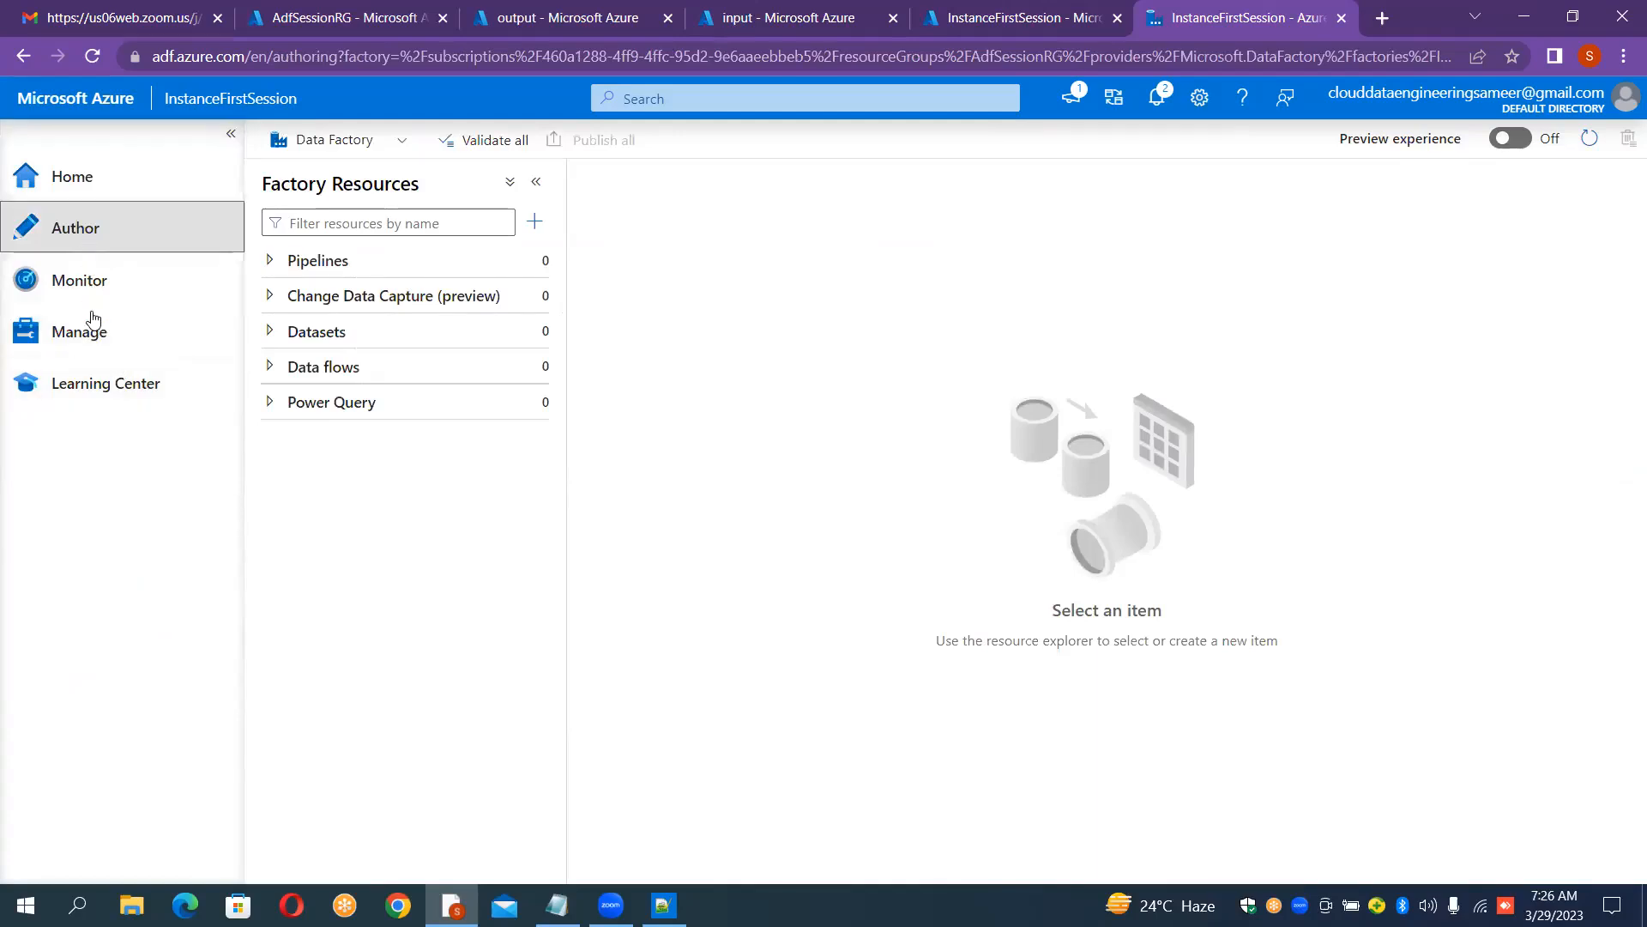
{"action": "left_click", "coordinate": [95, 337]}
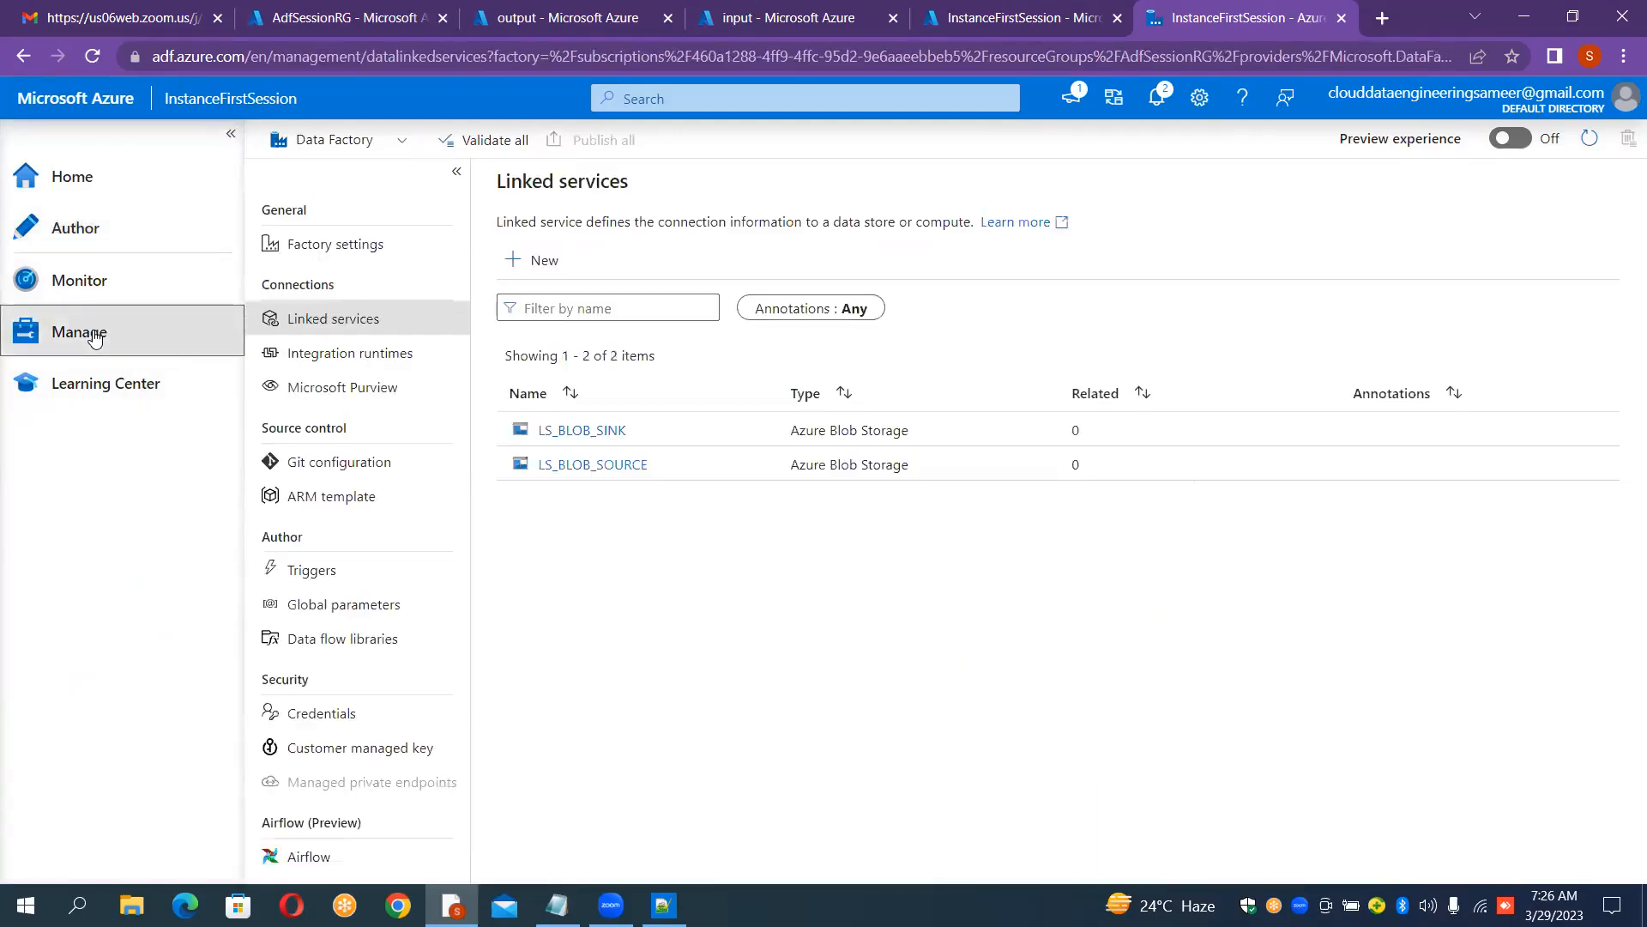
{"action": "left_click", "coordinate": [76, 243]}
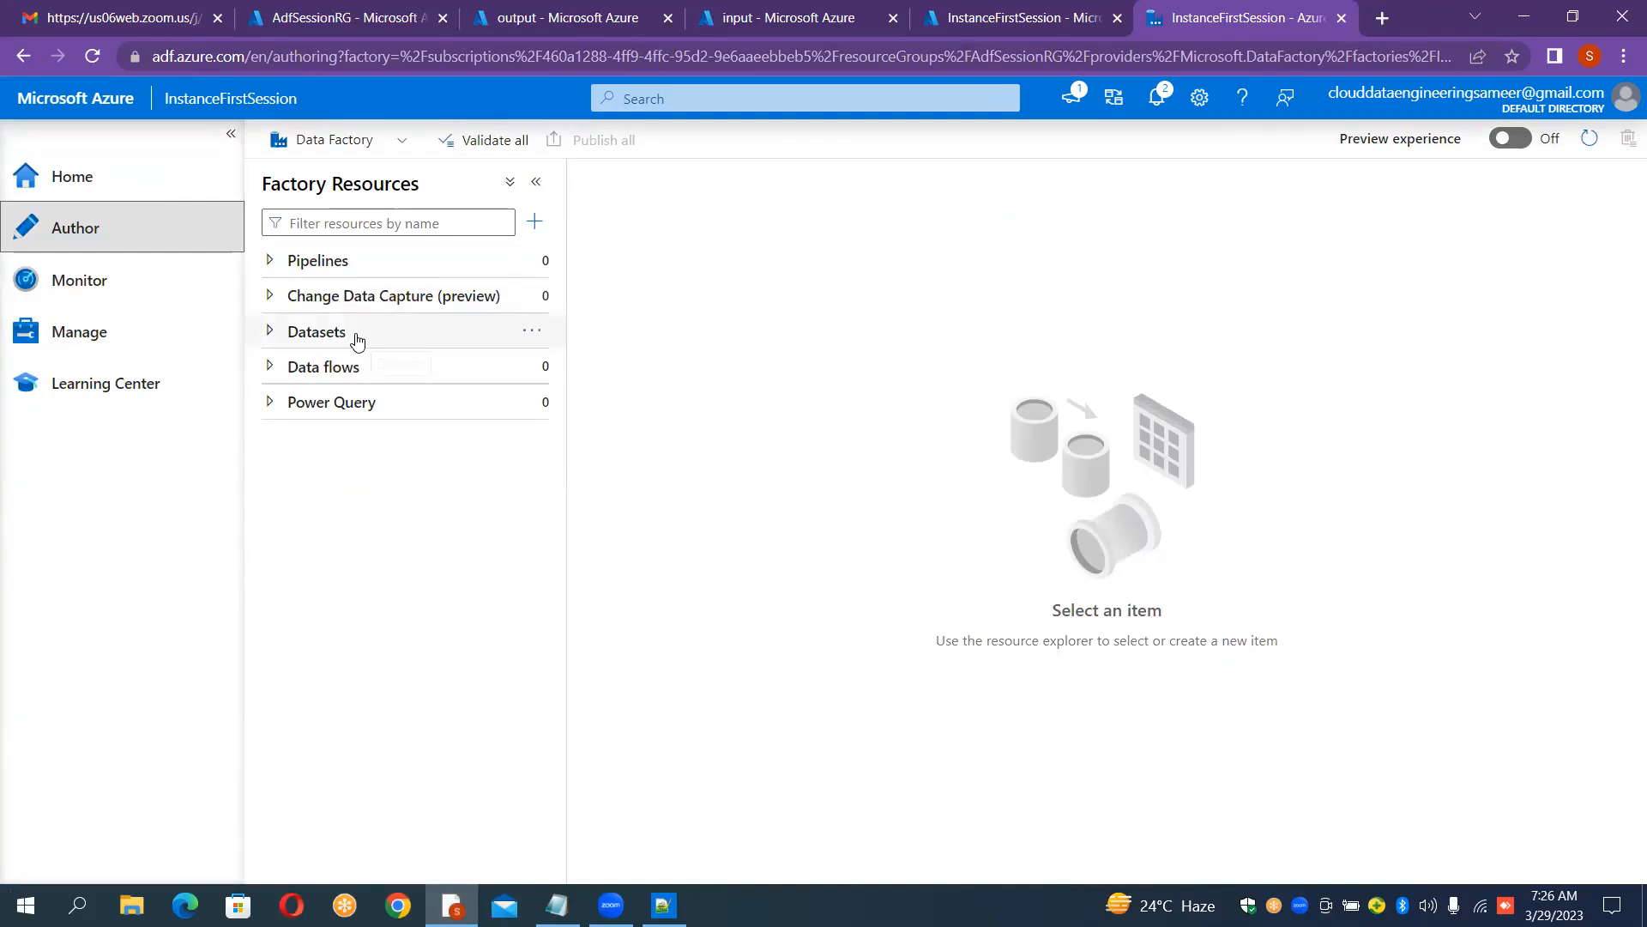
Step: Start a new Azure Blob Storage dataset in DelimitedText format from the Author hub
{"action": "left_click", "coordinate": [537, 340]}
{"action": "left_click", "coordinate": [581, 366]}
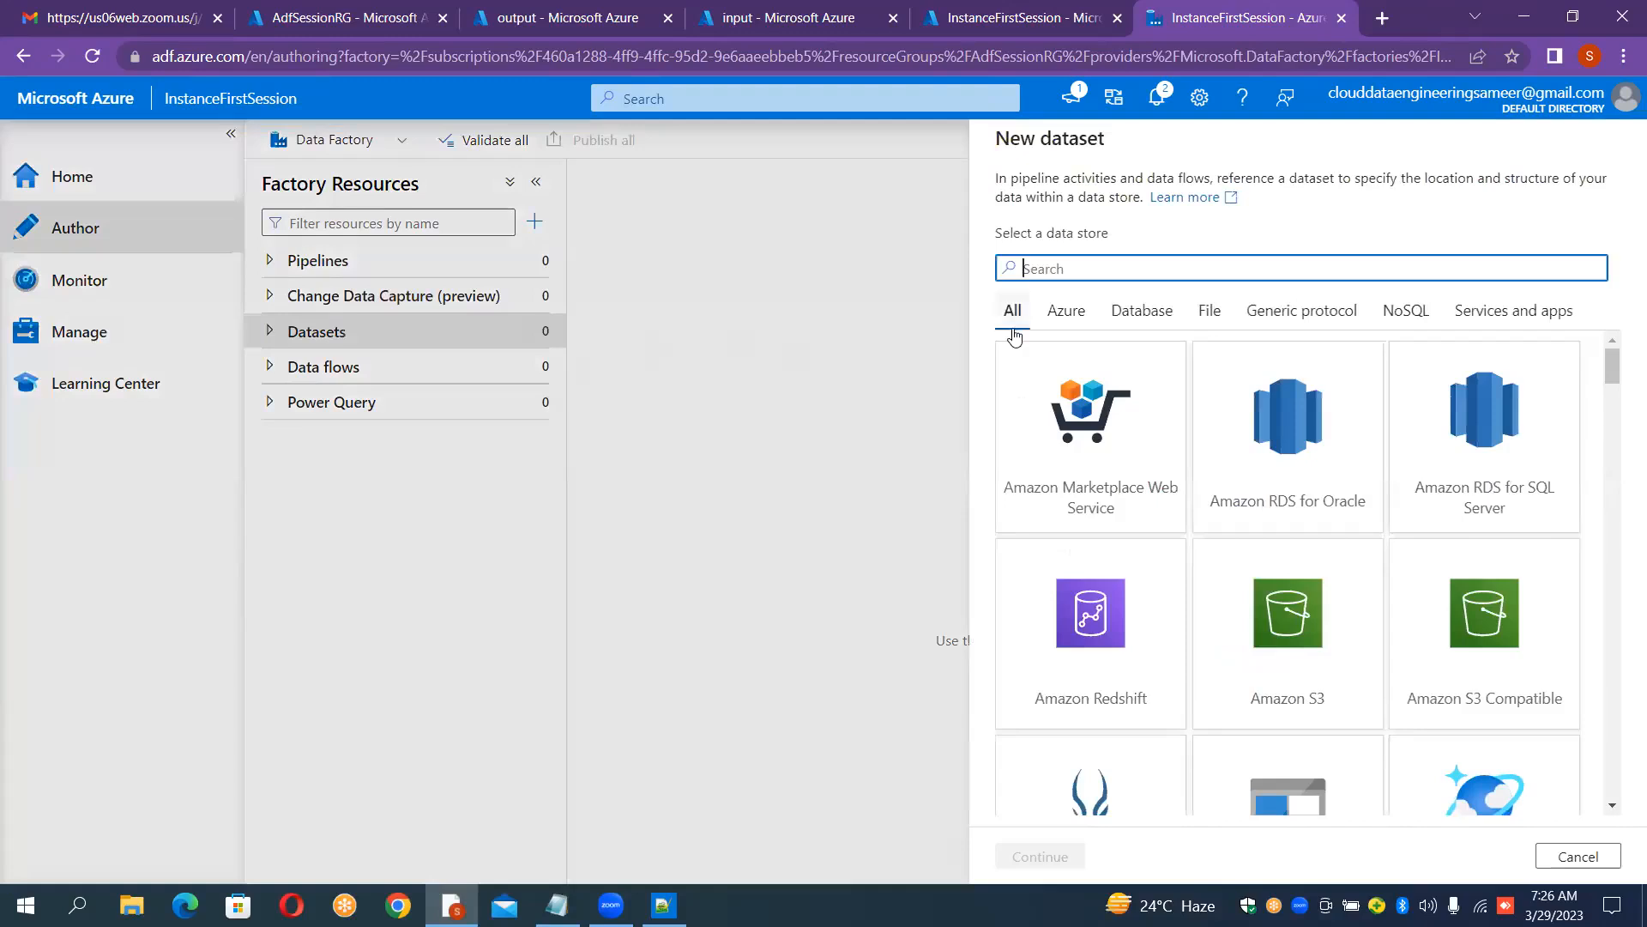
{"action": "type", "text": "b"}
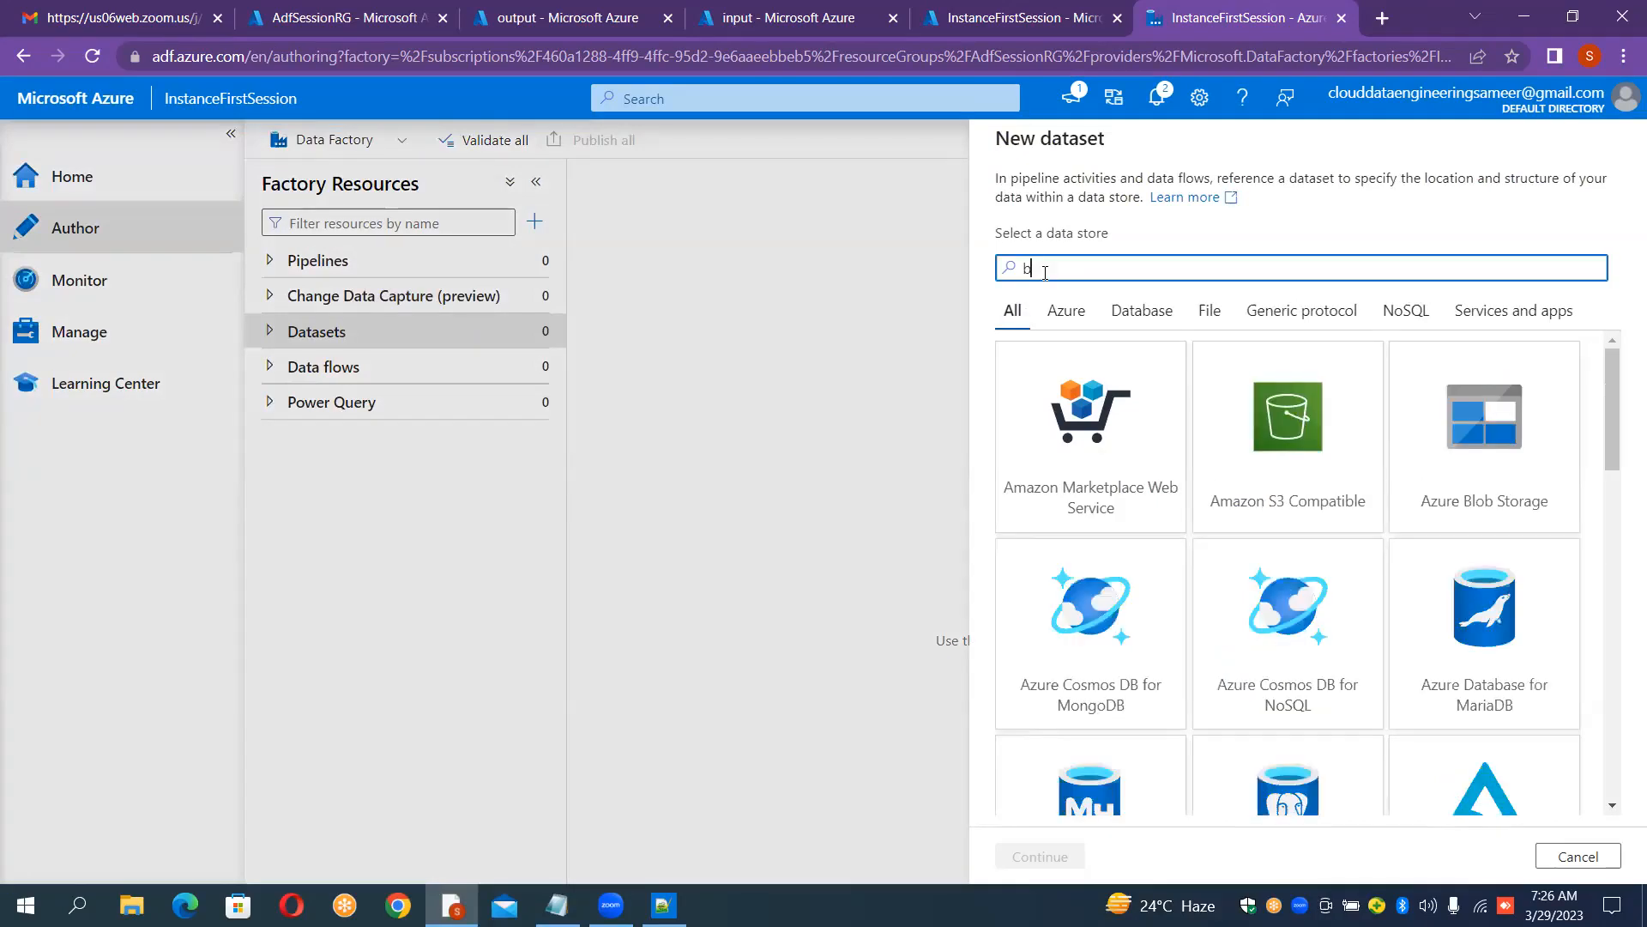
{"action": "type", "text": "lob"}
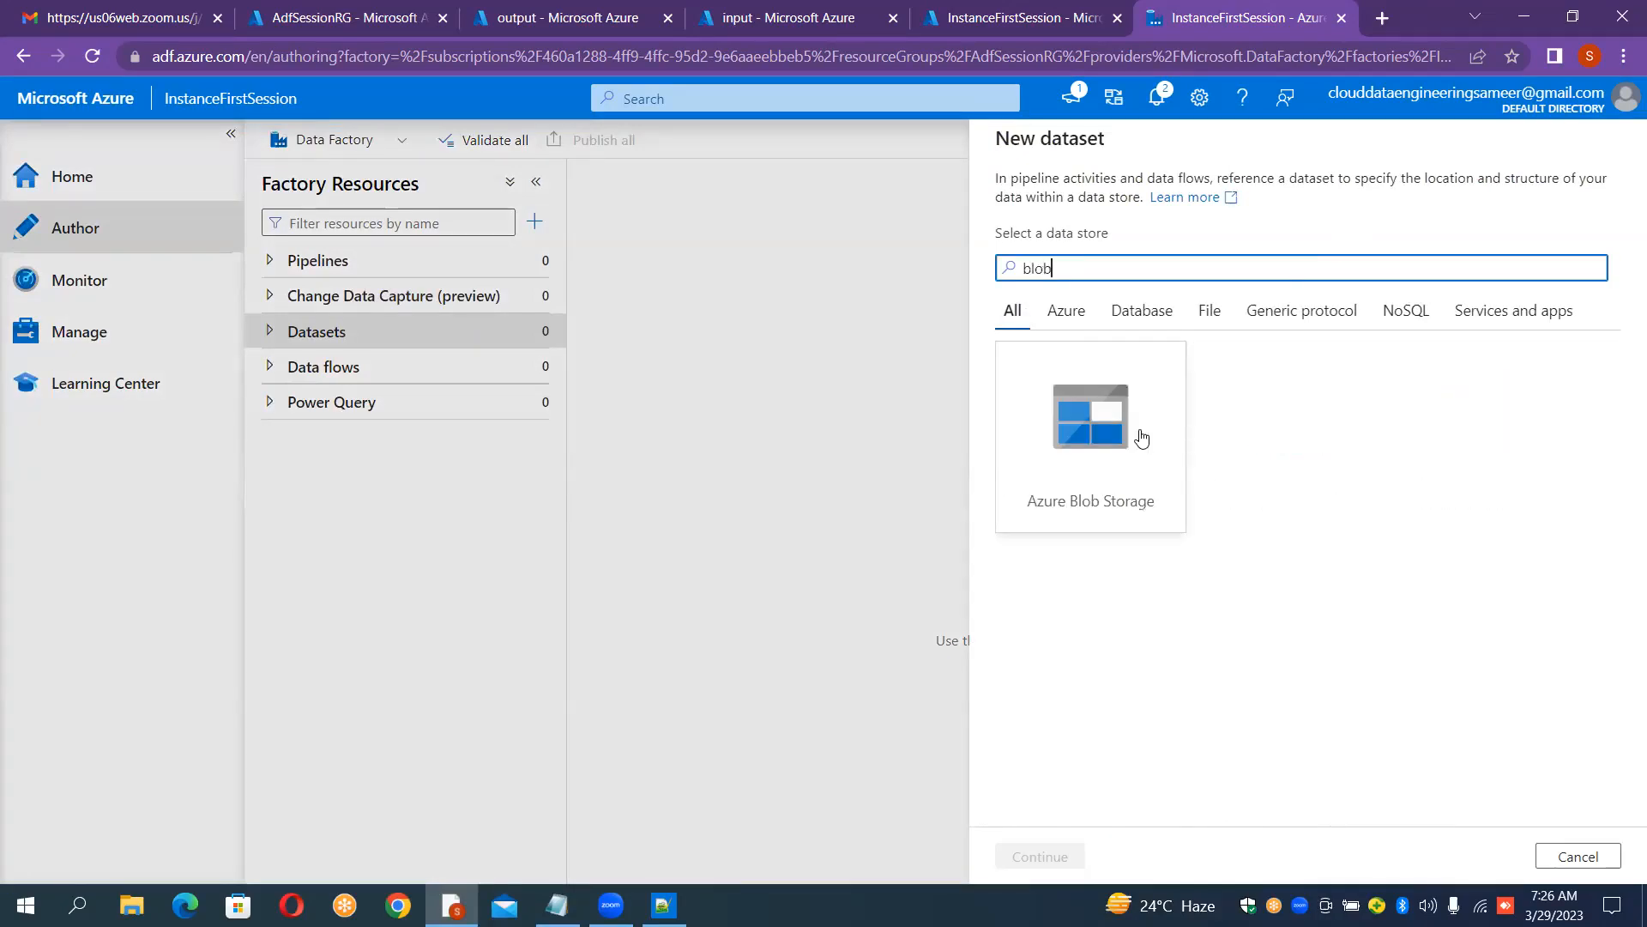
{"action": "left_click", "coordinate": [1088, 426]}
{"action": "double_click", "coordinate": [1089, 427]}
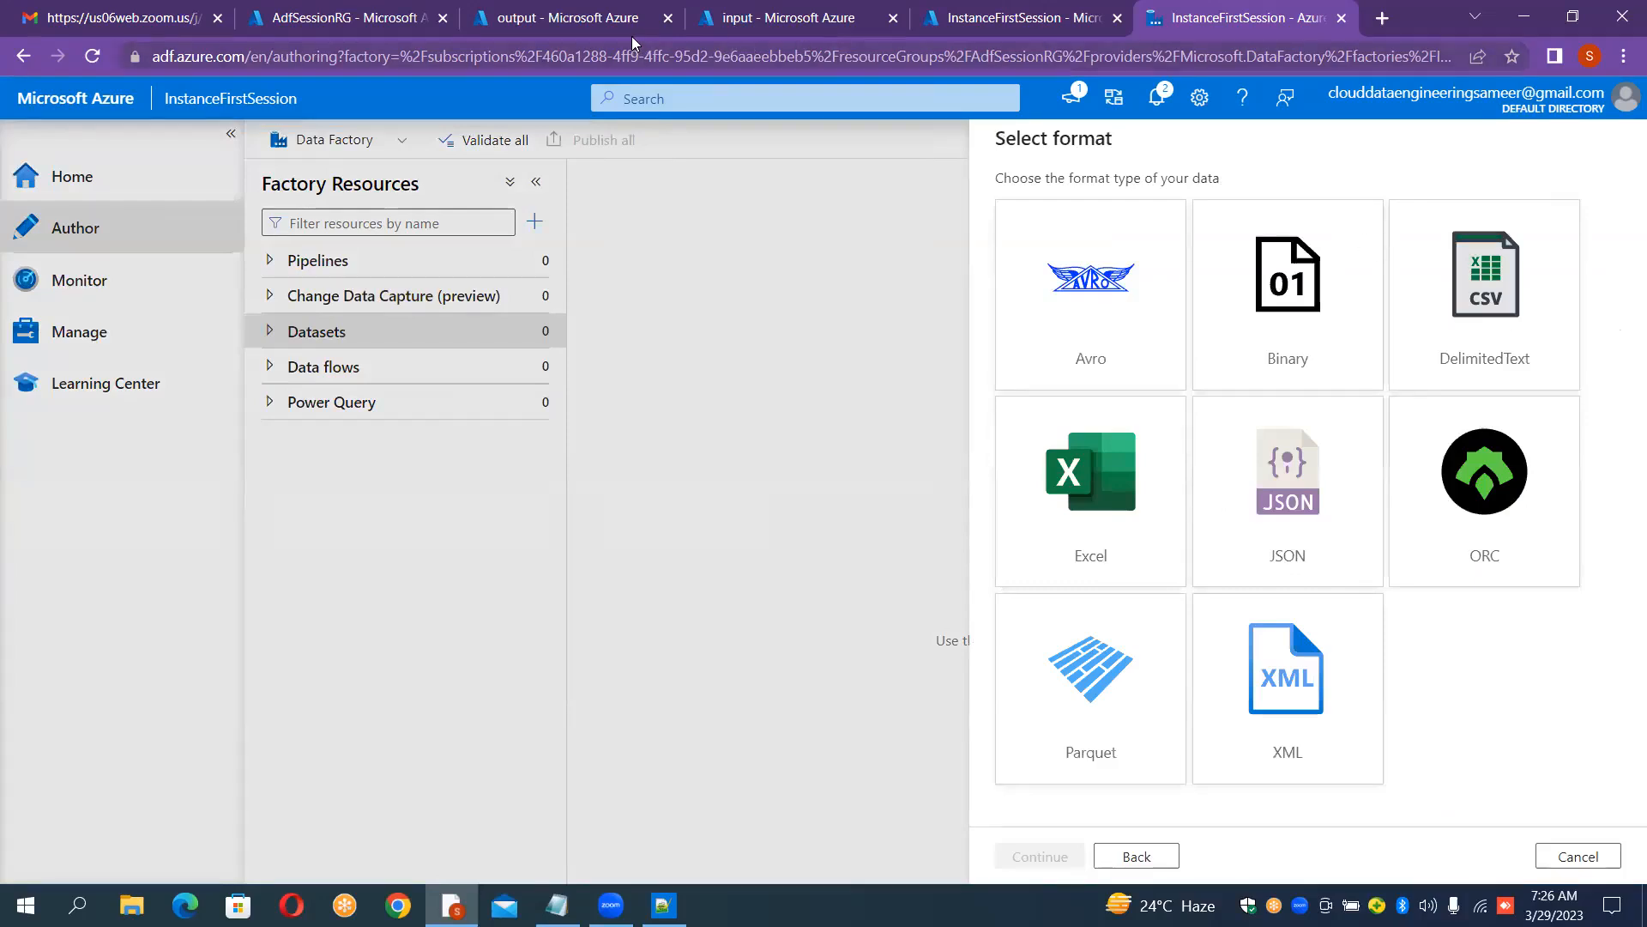
{"action": "double_click", "coordinate": [1477, 300]}
Step: Name the new dataset DS_BLOB_SOURCE
{"action": "left_click", "coordinate": [1143, 202]}
{"action": "key", "text": "ctrl+a"}
{"action": "key", "text": "BackSpace"}
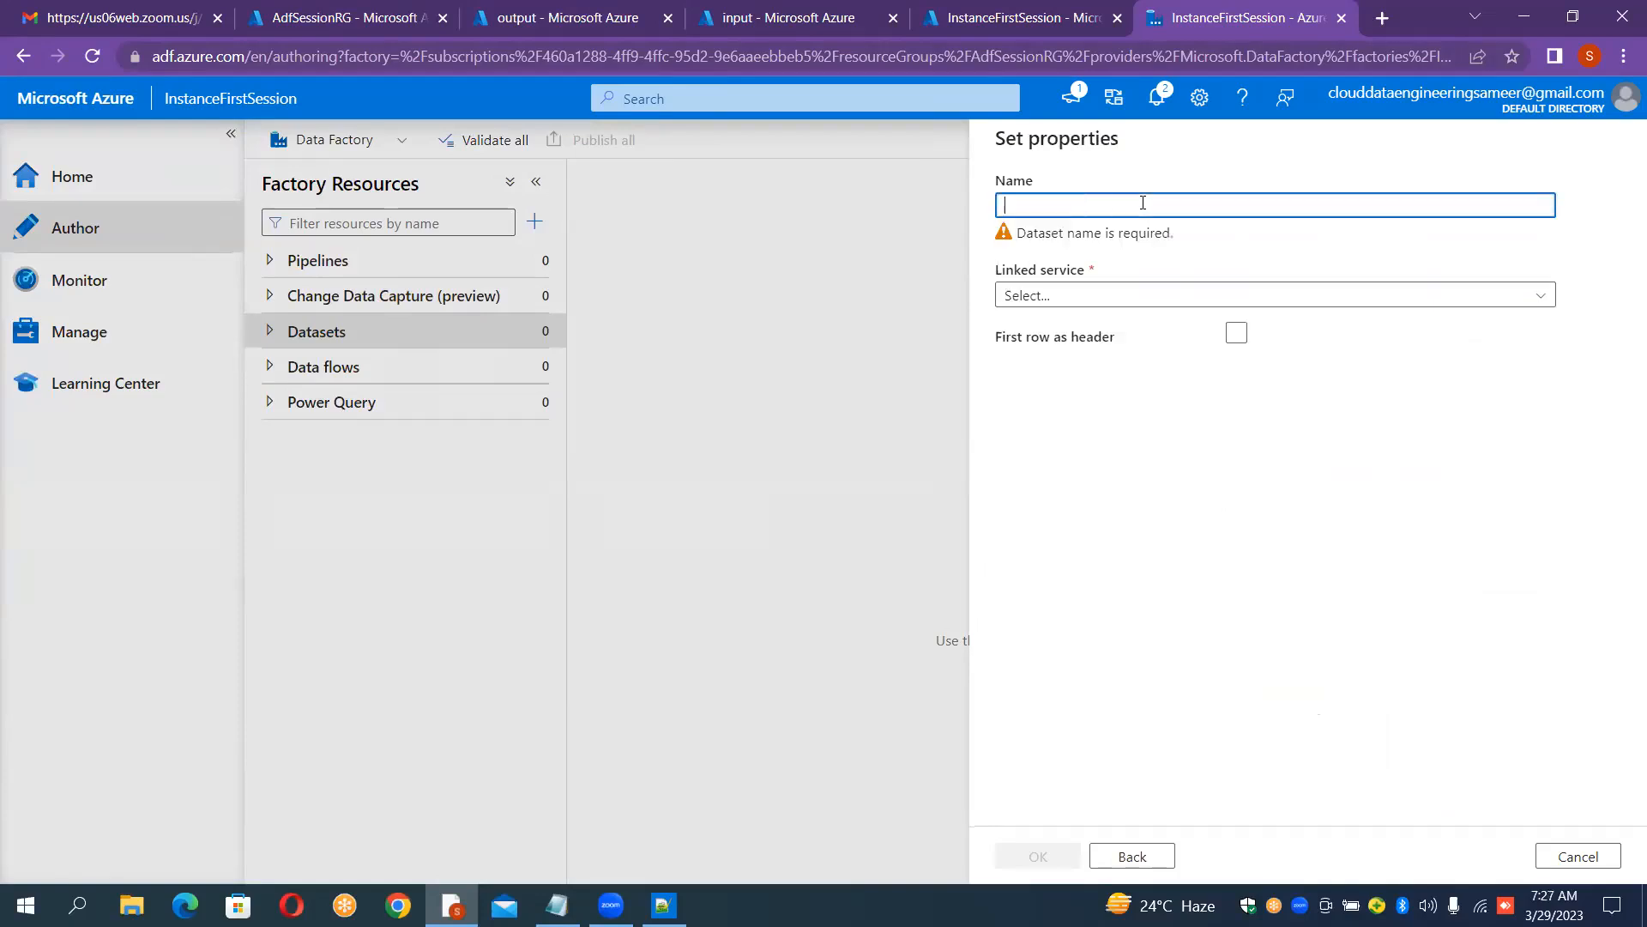
{"action": "type", "text": "DS_BLOB_SOURCE"}
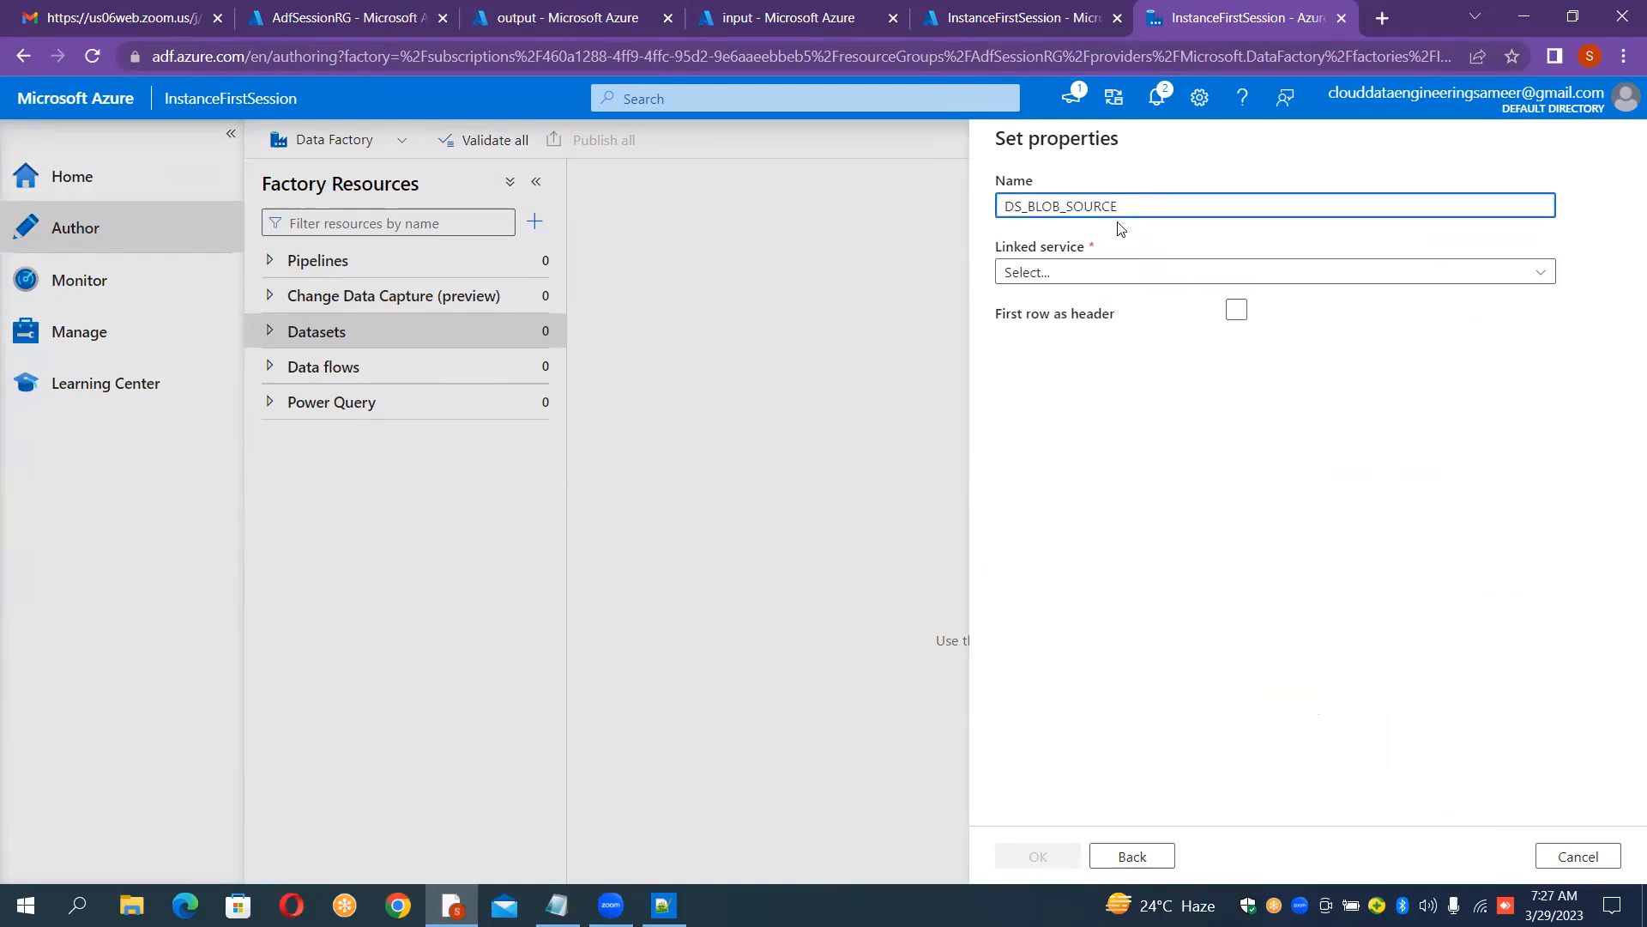
Step: Link the dataset to LS_BLOB_SOURCE, enable first row as header, browse to input/airlines.csv and confirm
{"action": "left_click", "coordinate": [1084, 275]}
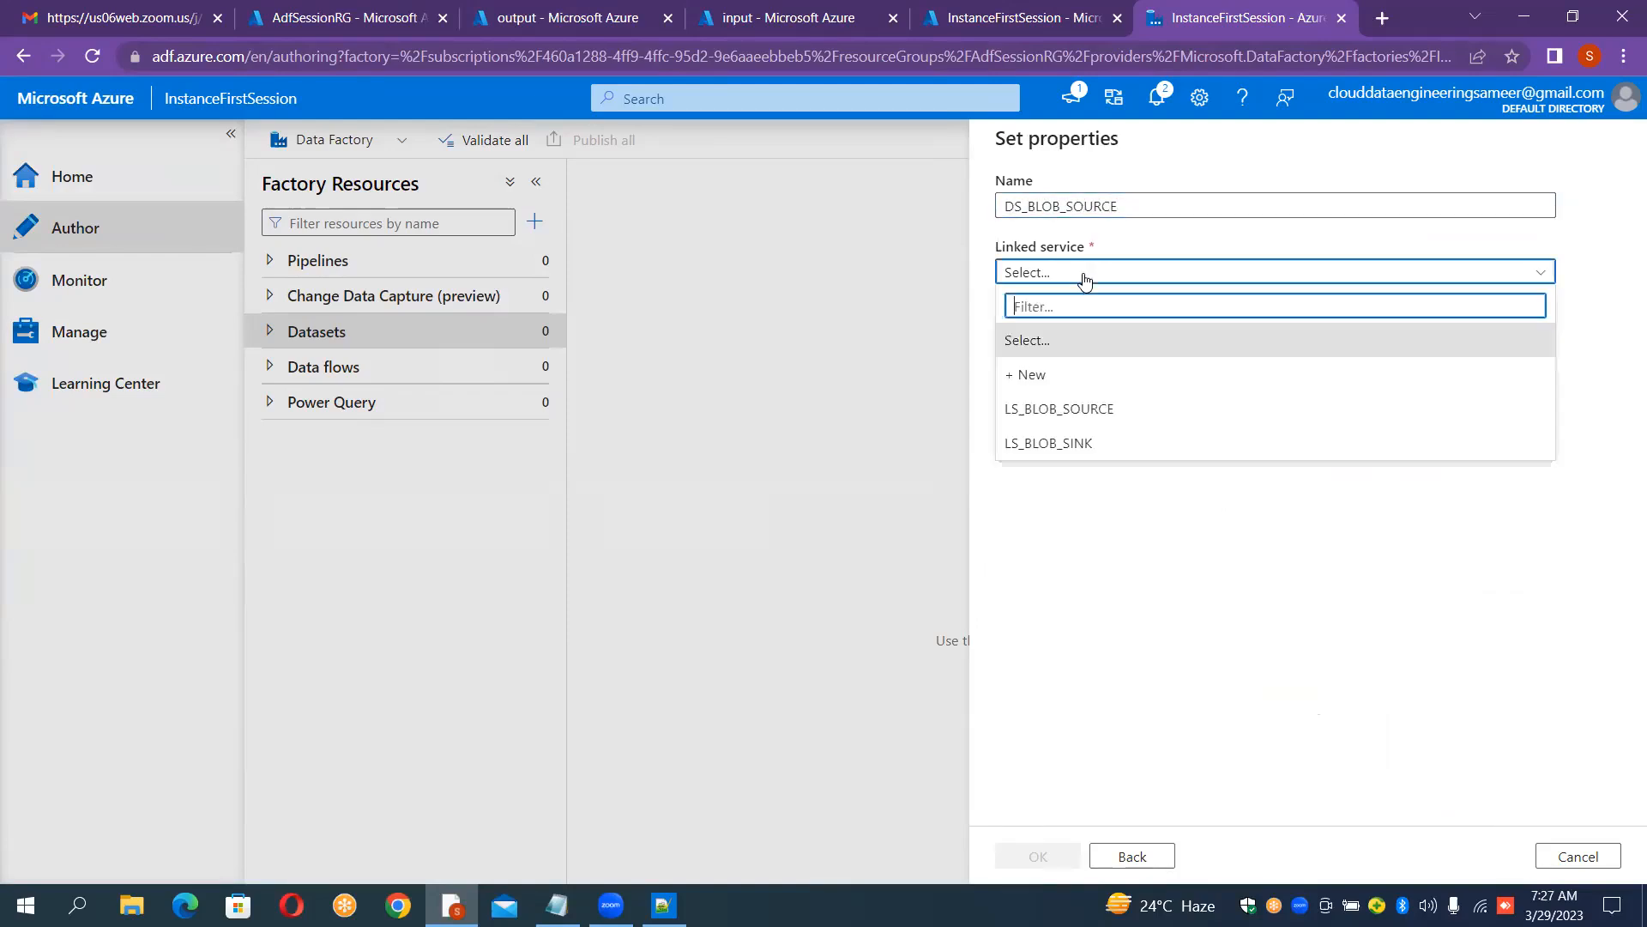
{"action": "left_click", "coordinate": [1069, 406]}
{"action": "left_click", "coordinate": [1235, 376]}
{"action": "left_click", "coordinate": [1234, 379]}
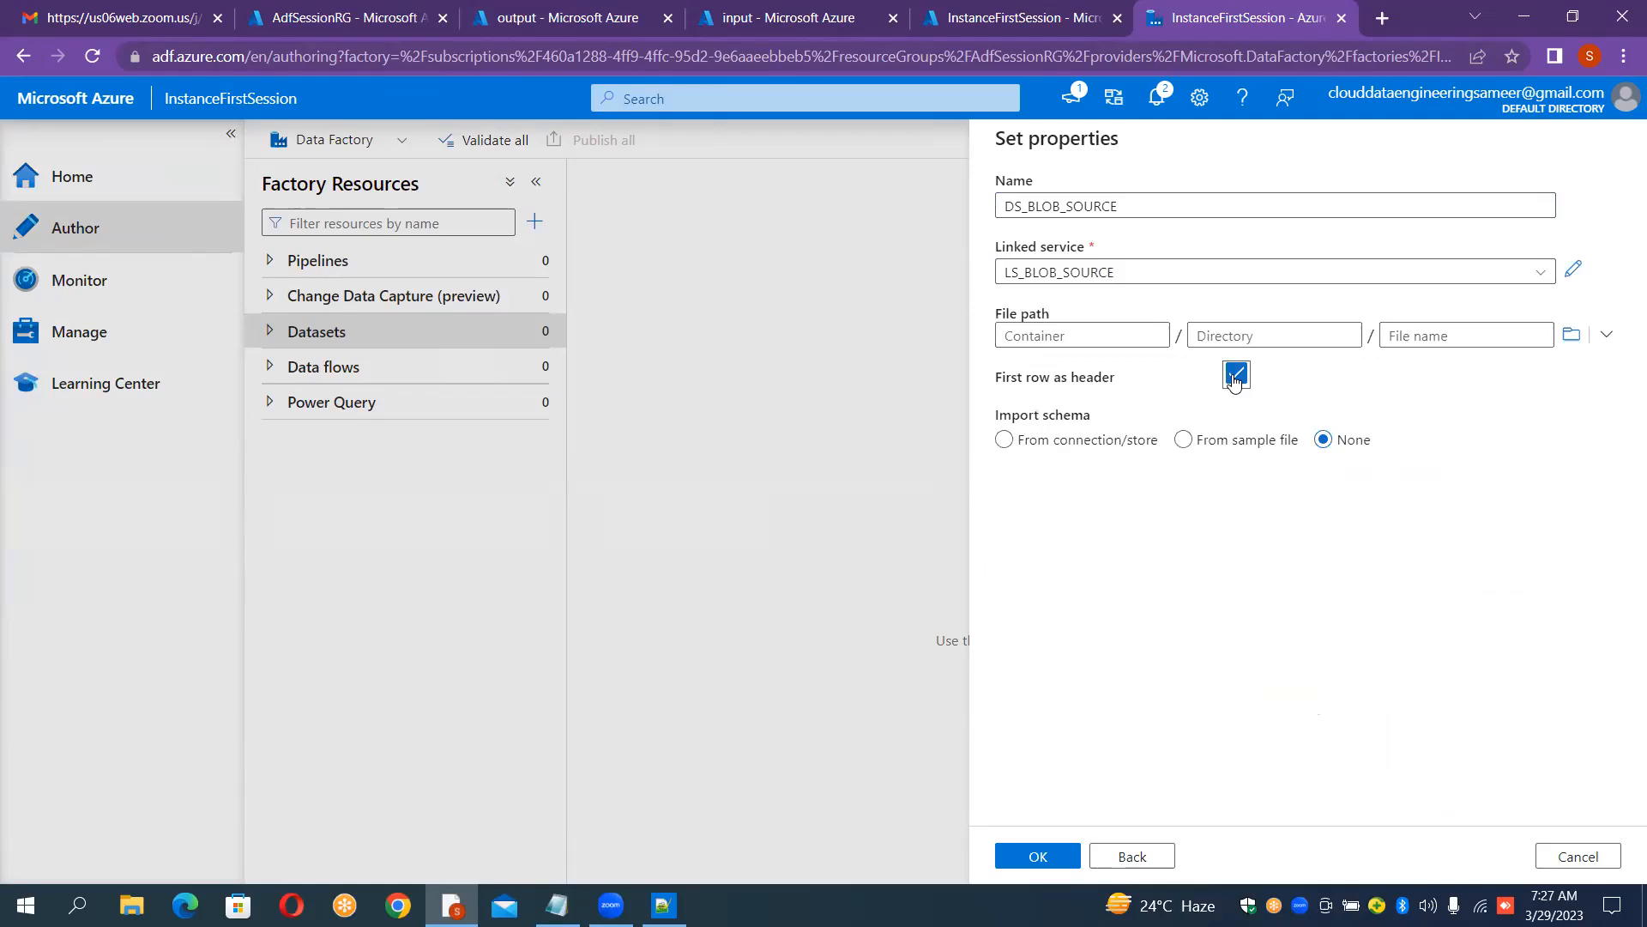
{"action": "left_click", "coordinate": [1571, 337]}
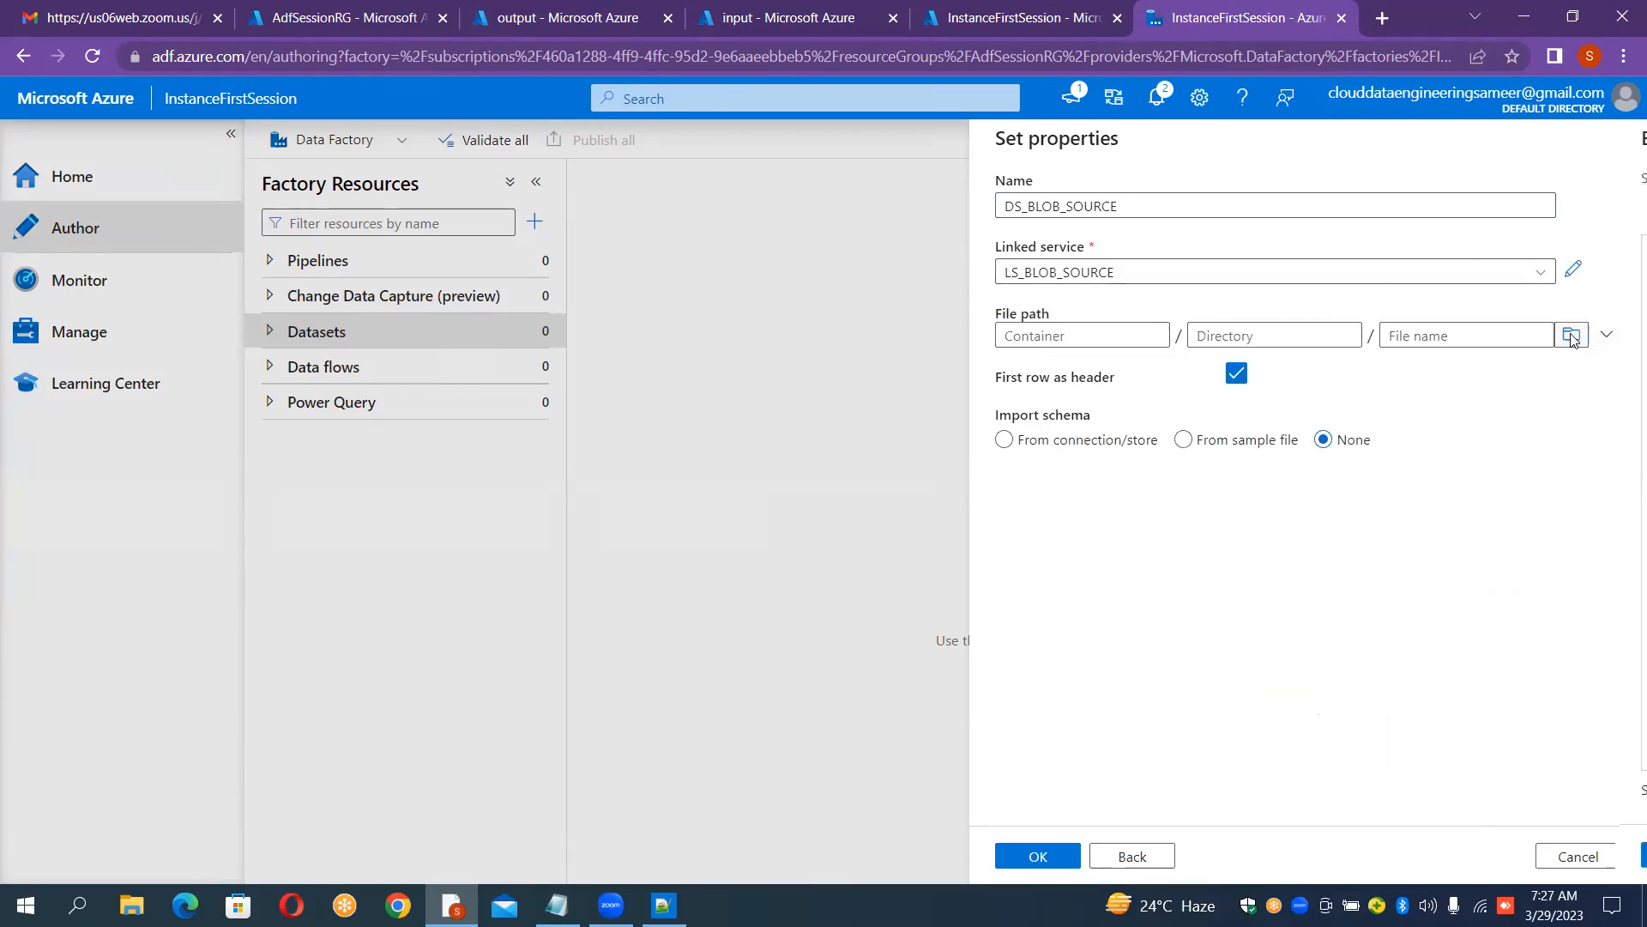
{"action": "double_click", "coordinate": [1078, 259]}
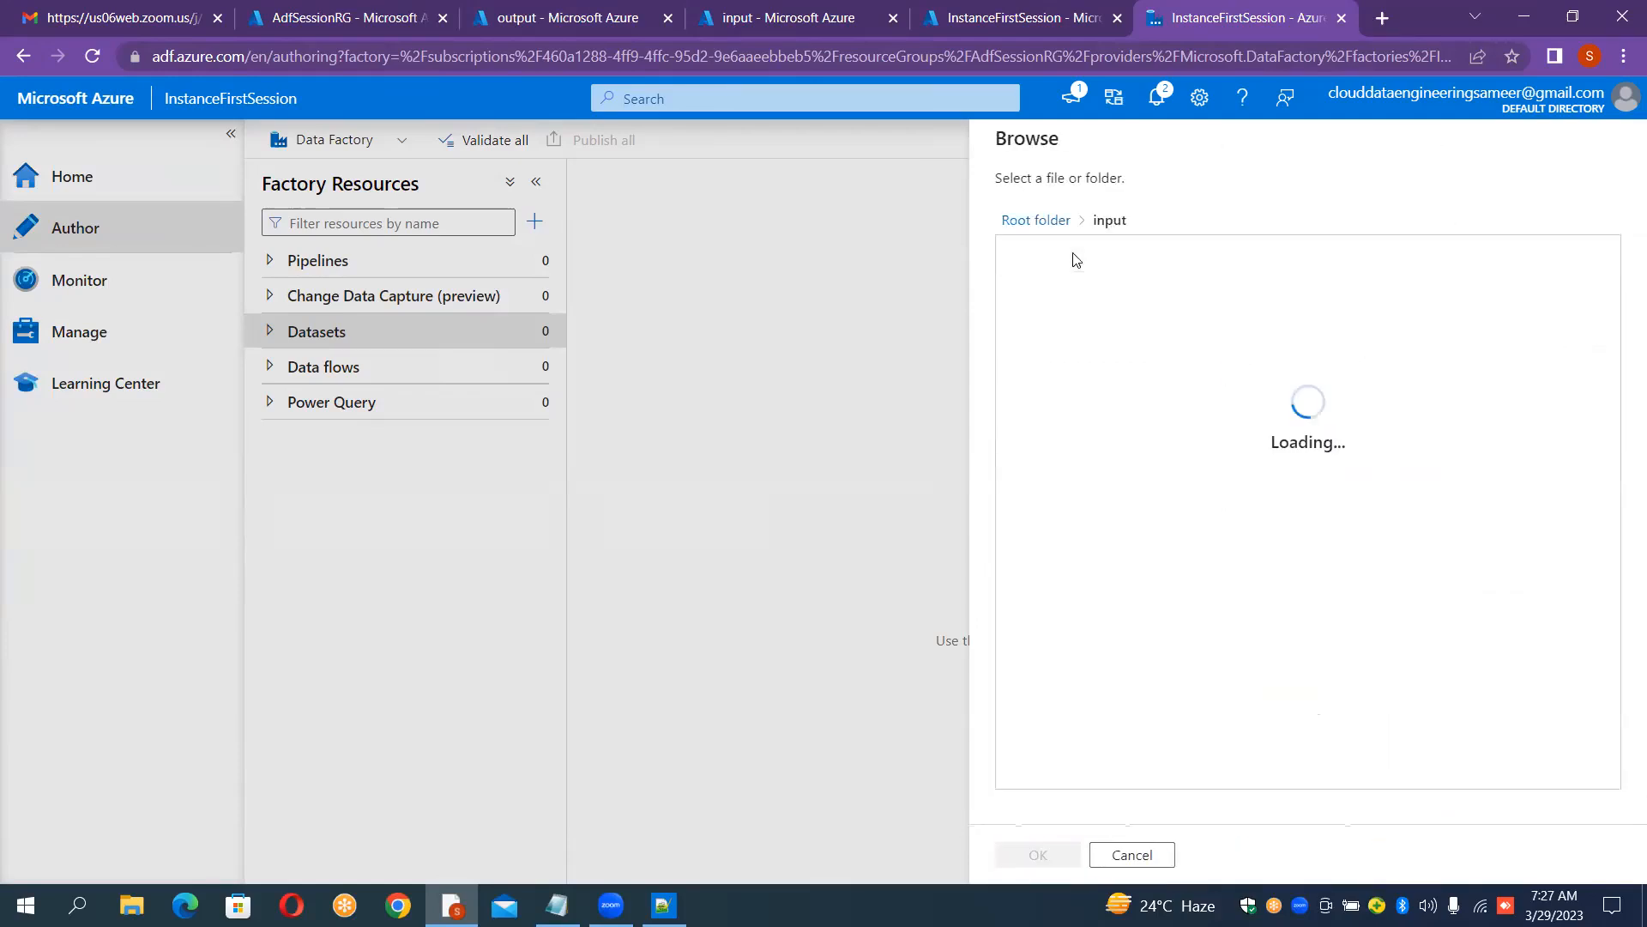
{"action": "double_click", "coordinate": [1073, 254]}
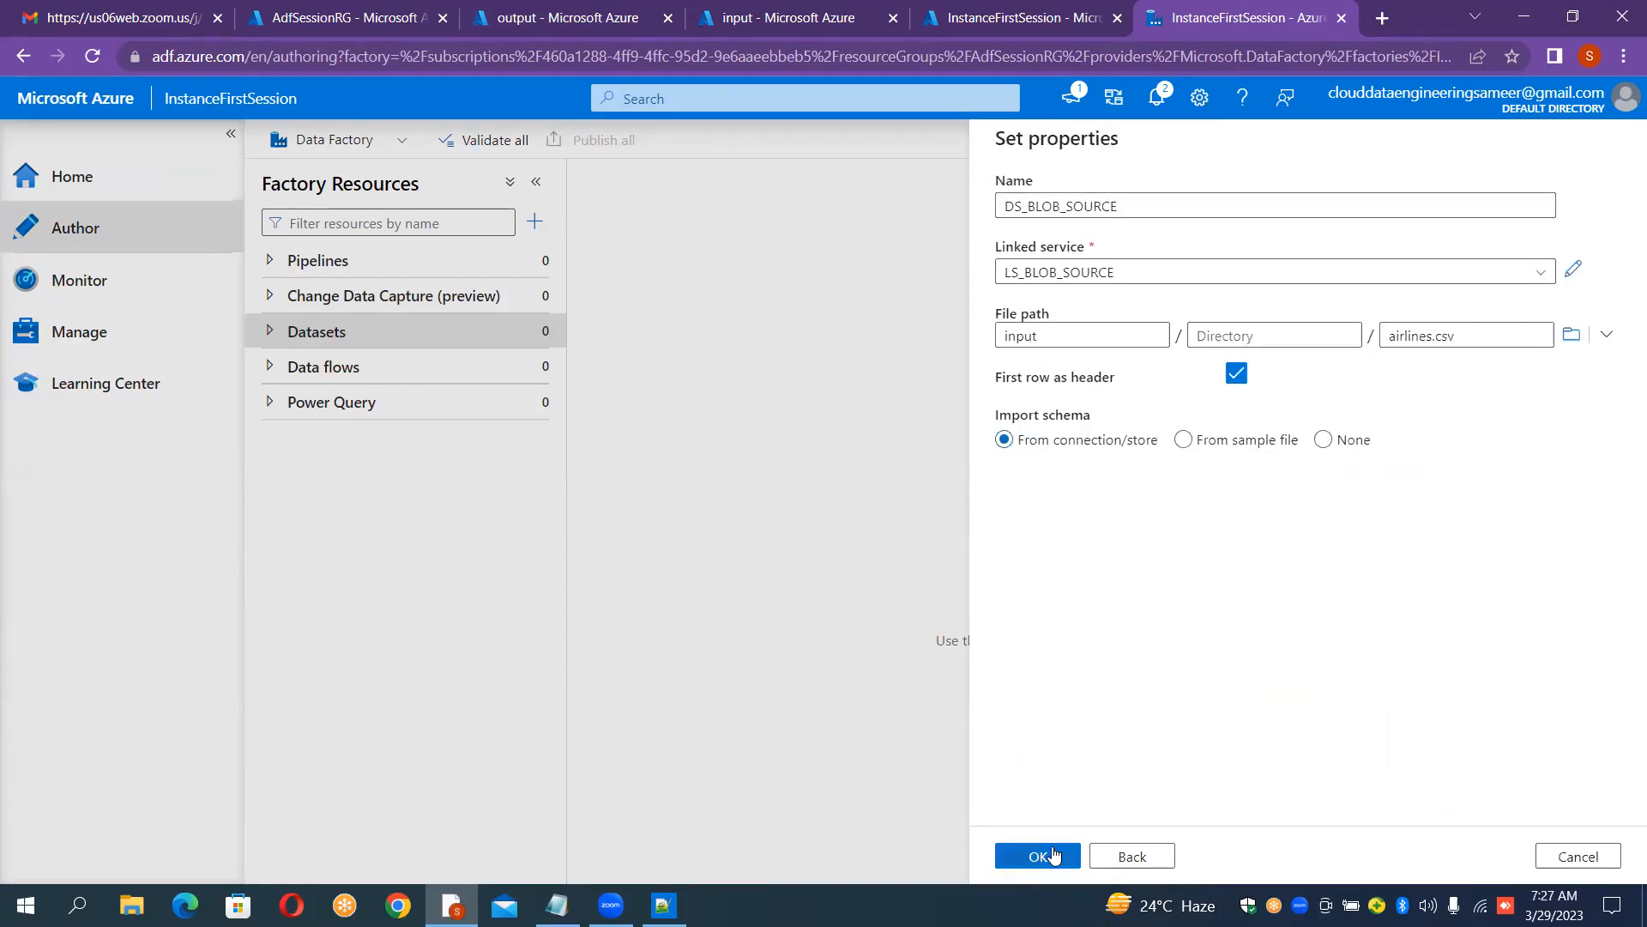
{"action": "left_click", "coordinate": [1054, 854]}
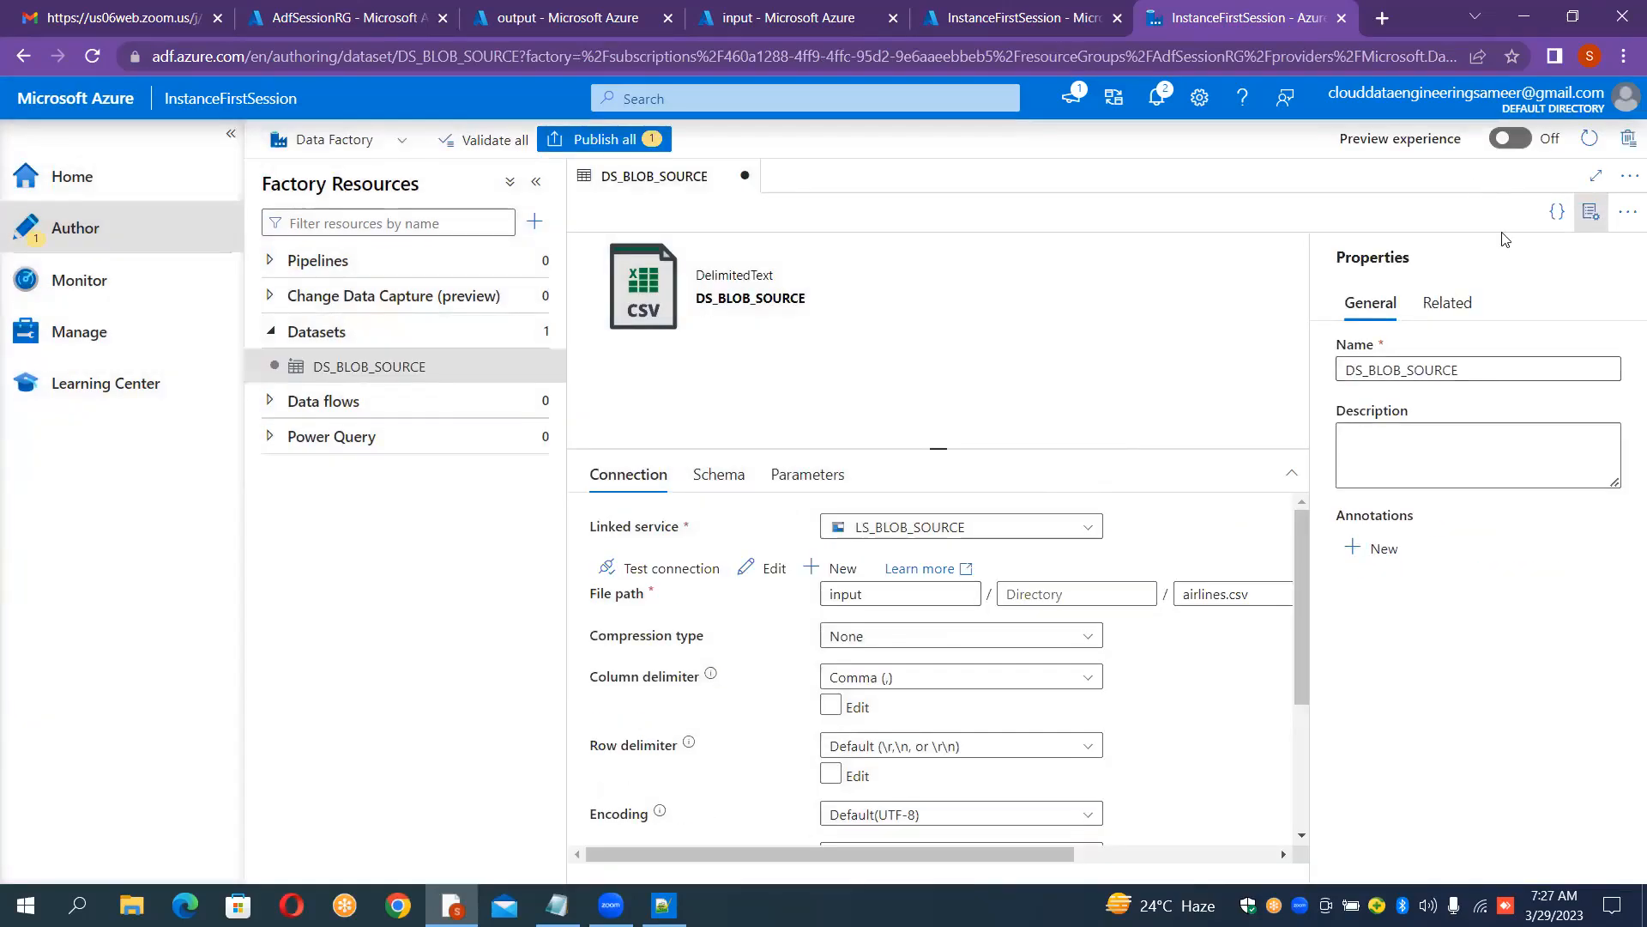
Step: Begin another dataset of type Azure Blob Storage using the DelimitedText format
{"action": "left_click", "coordinate": [1597, 211]}
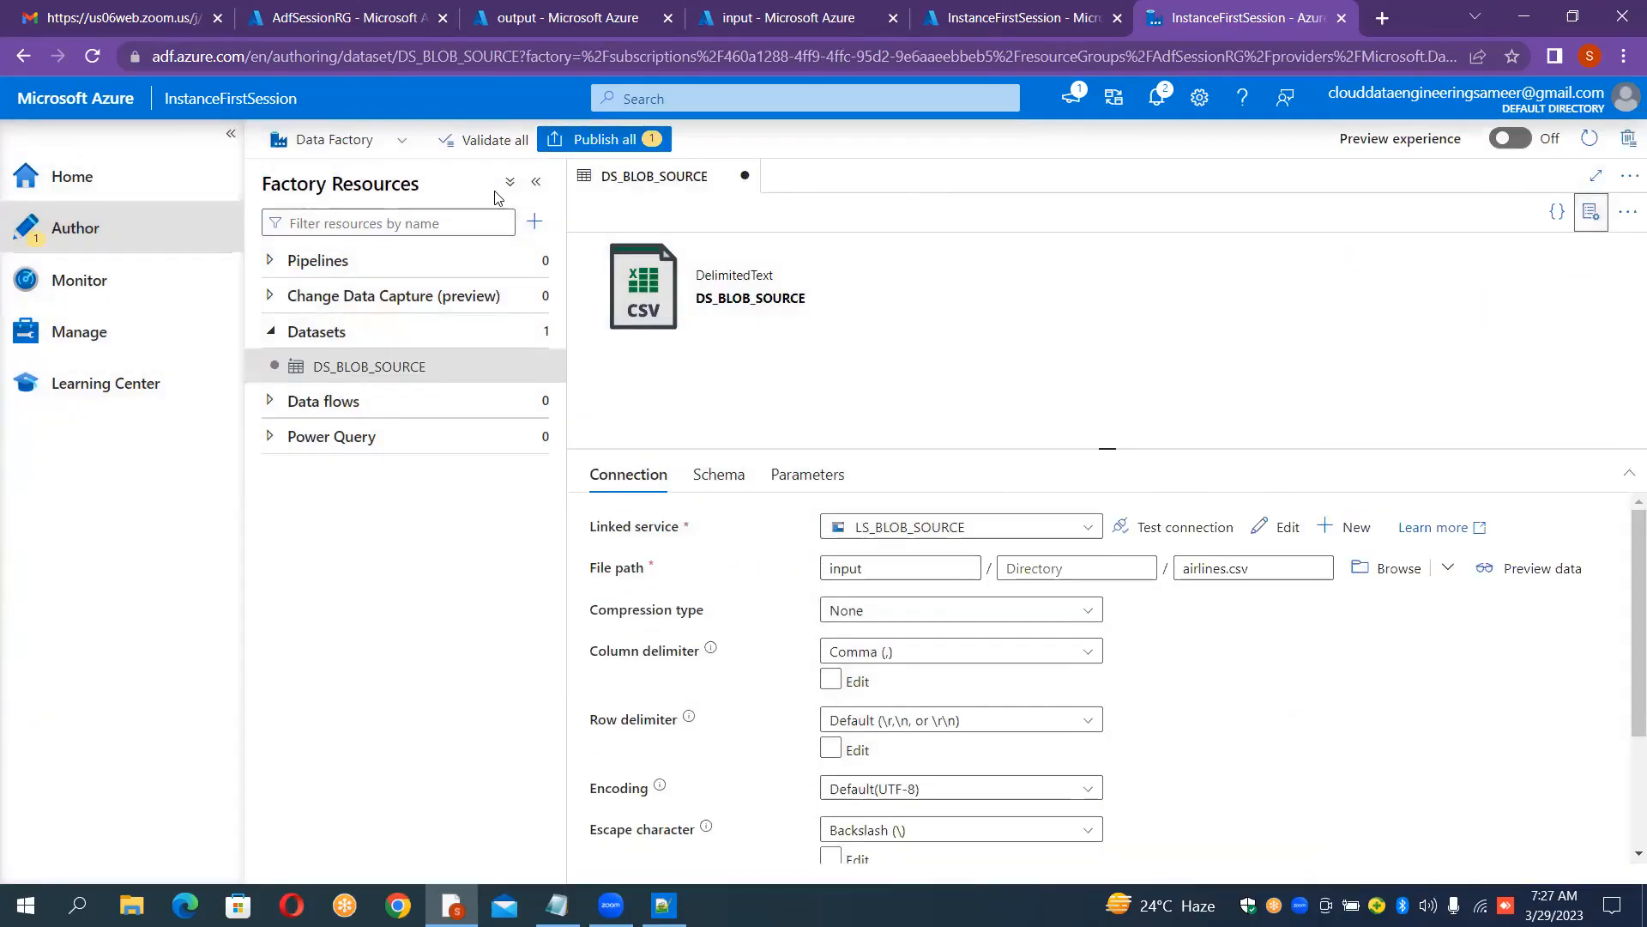
{"action": "left_click", "coordinate": [533, 332]}
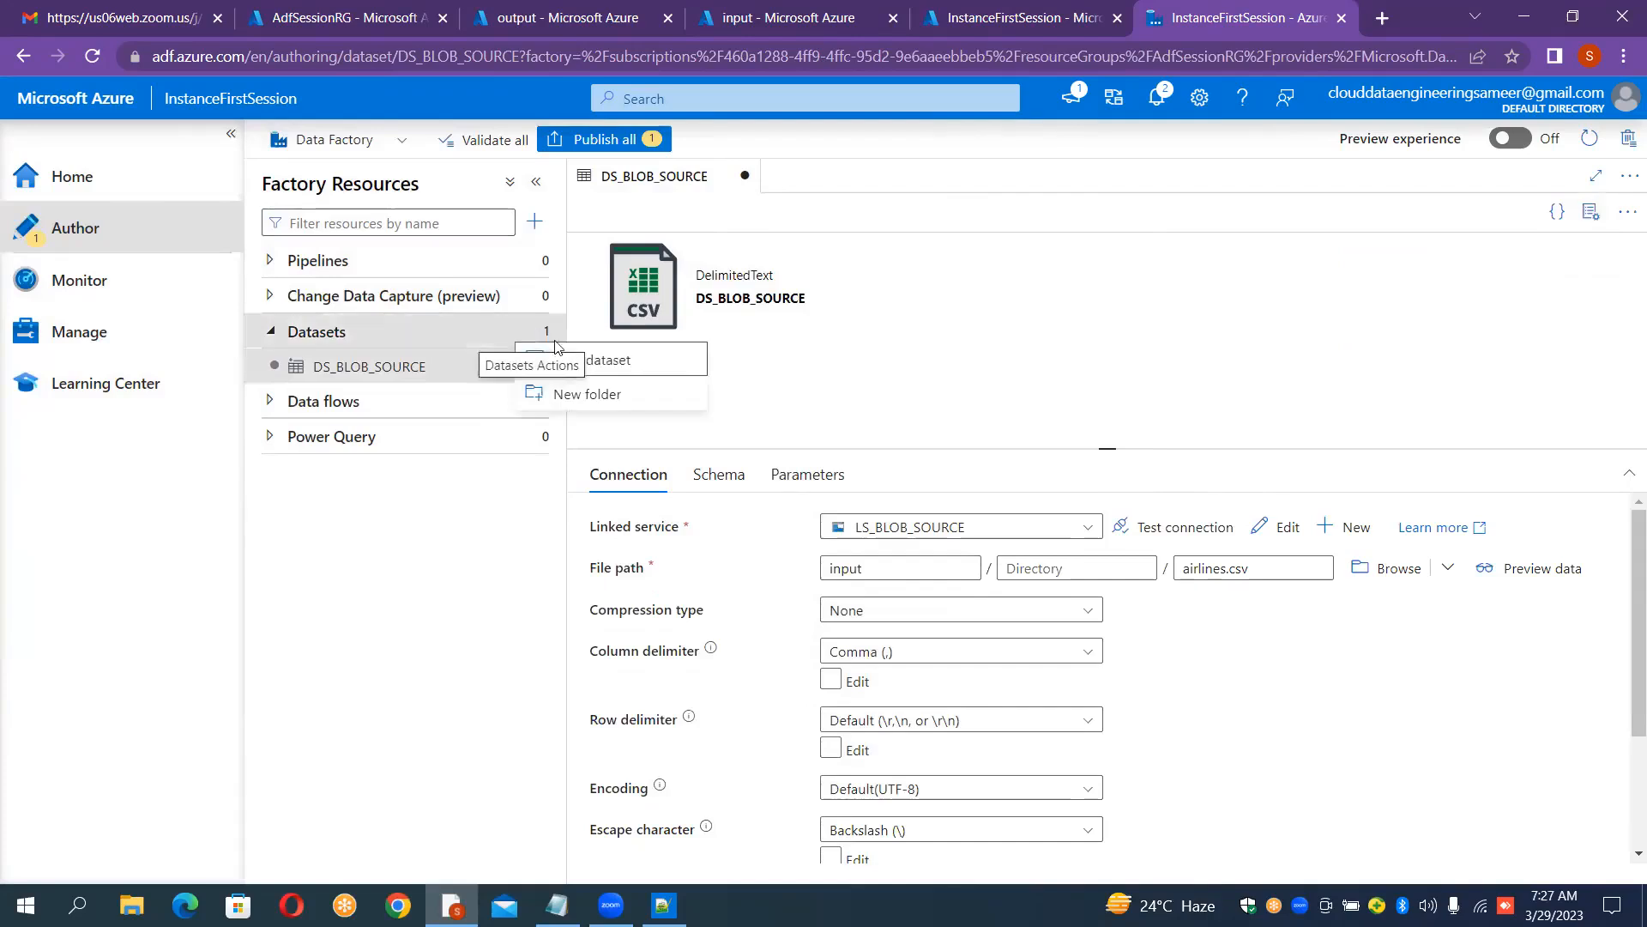
{"action": "left_click", "coordinate": [579, 361]}
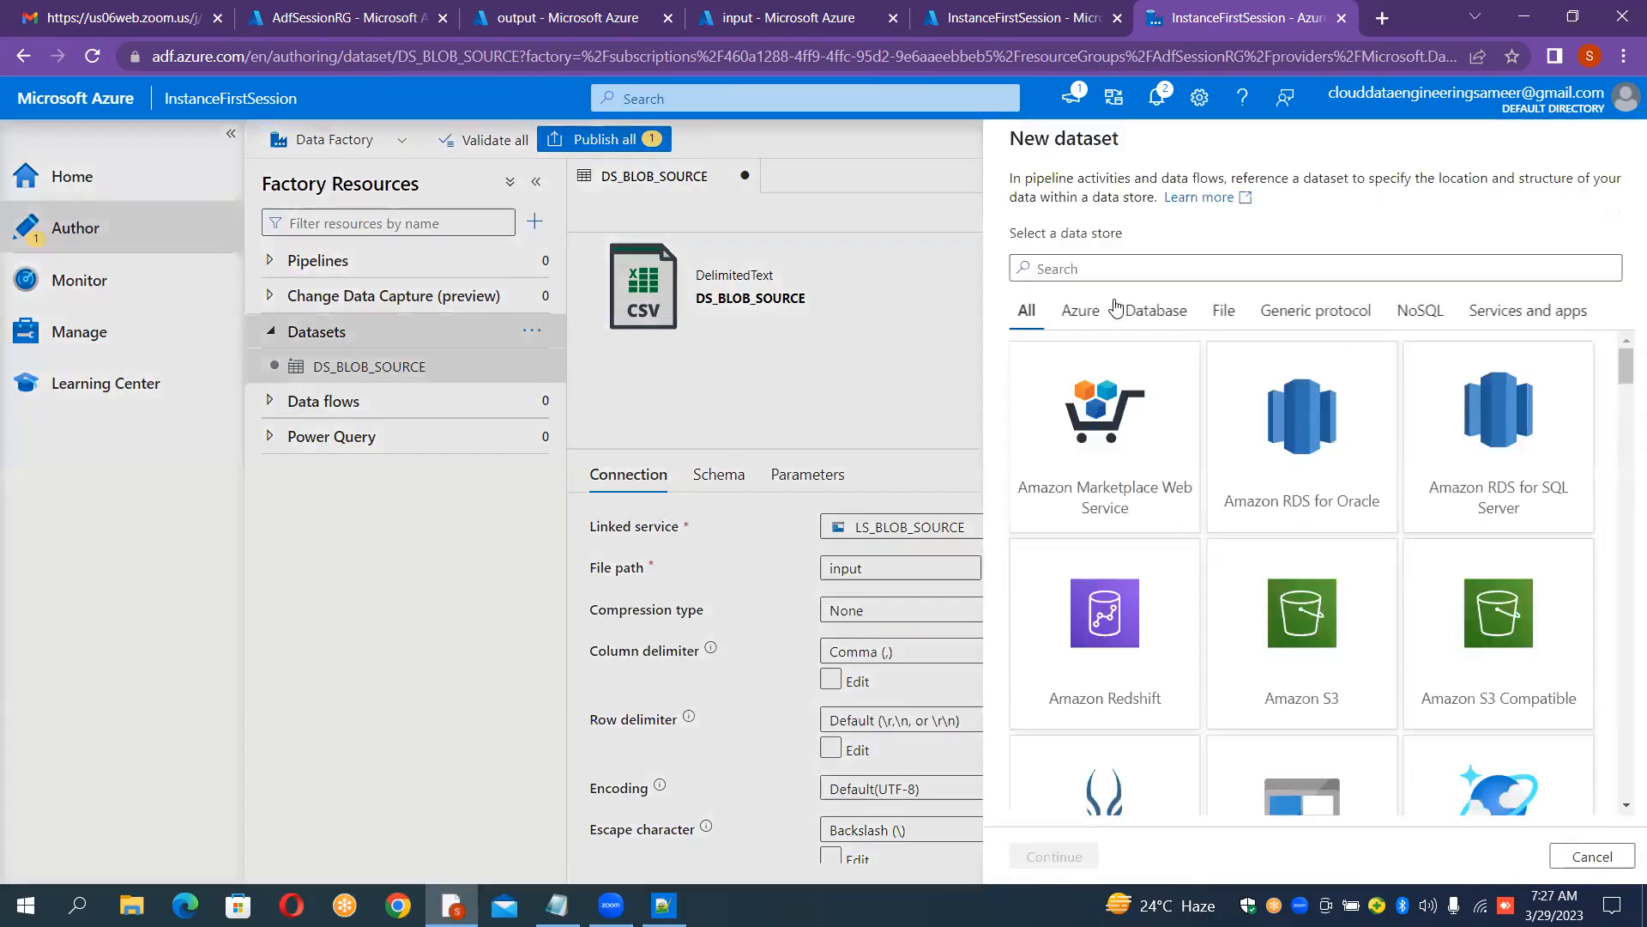
{"action": "type", "text": "blob"}
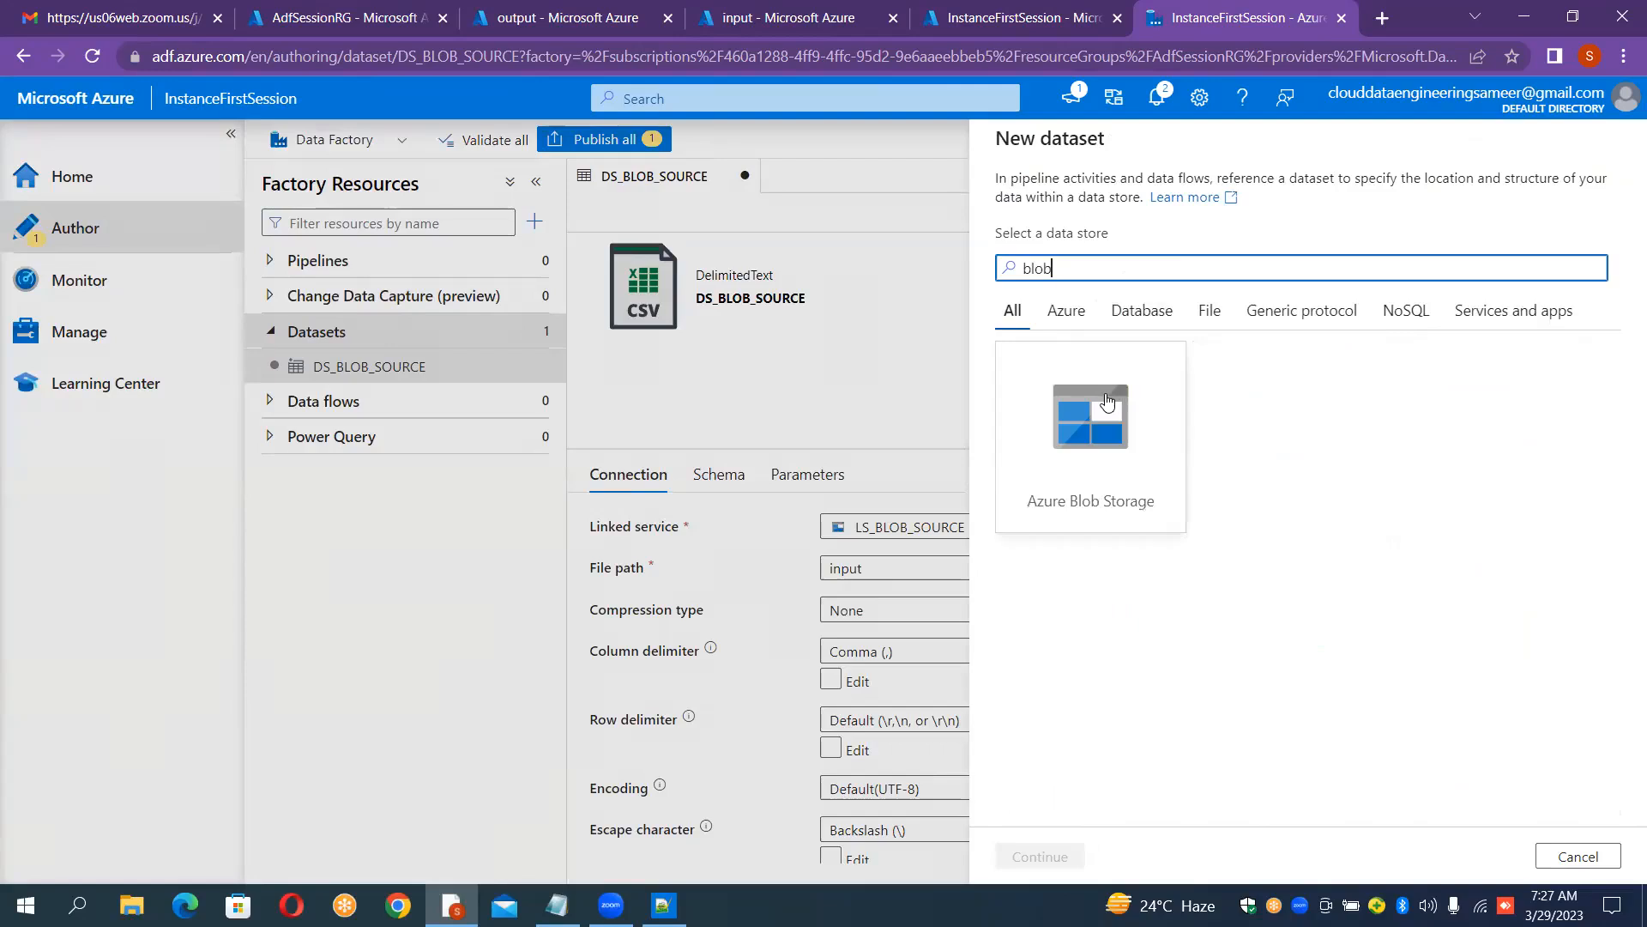
{"action": "double_click", "coordinate": [1105, 393]}
{"action": "double_click", "coordinate": [1440, 283]}
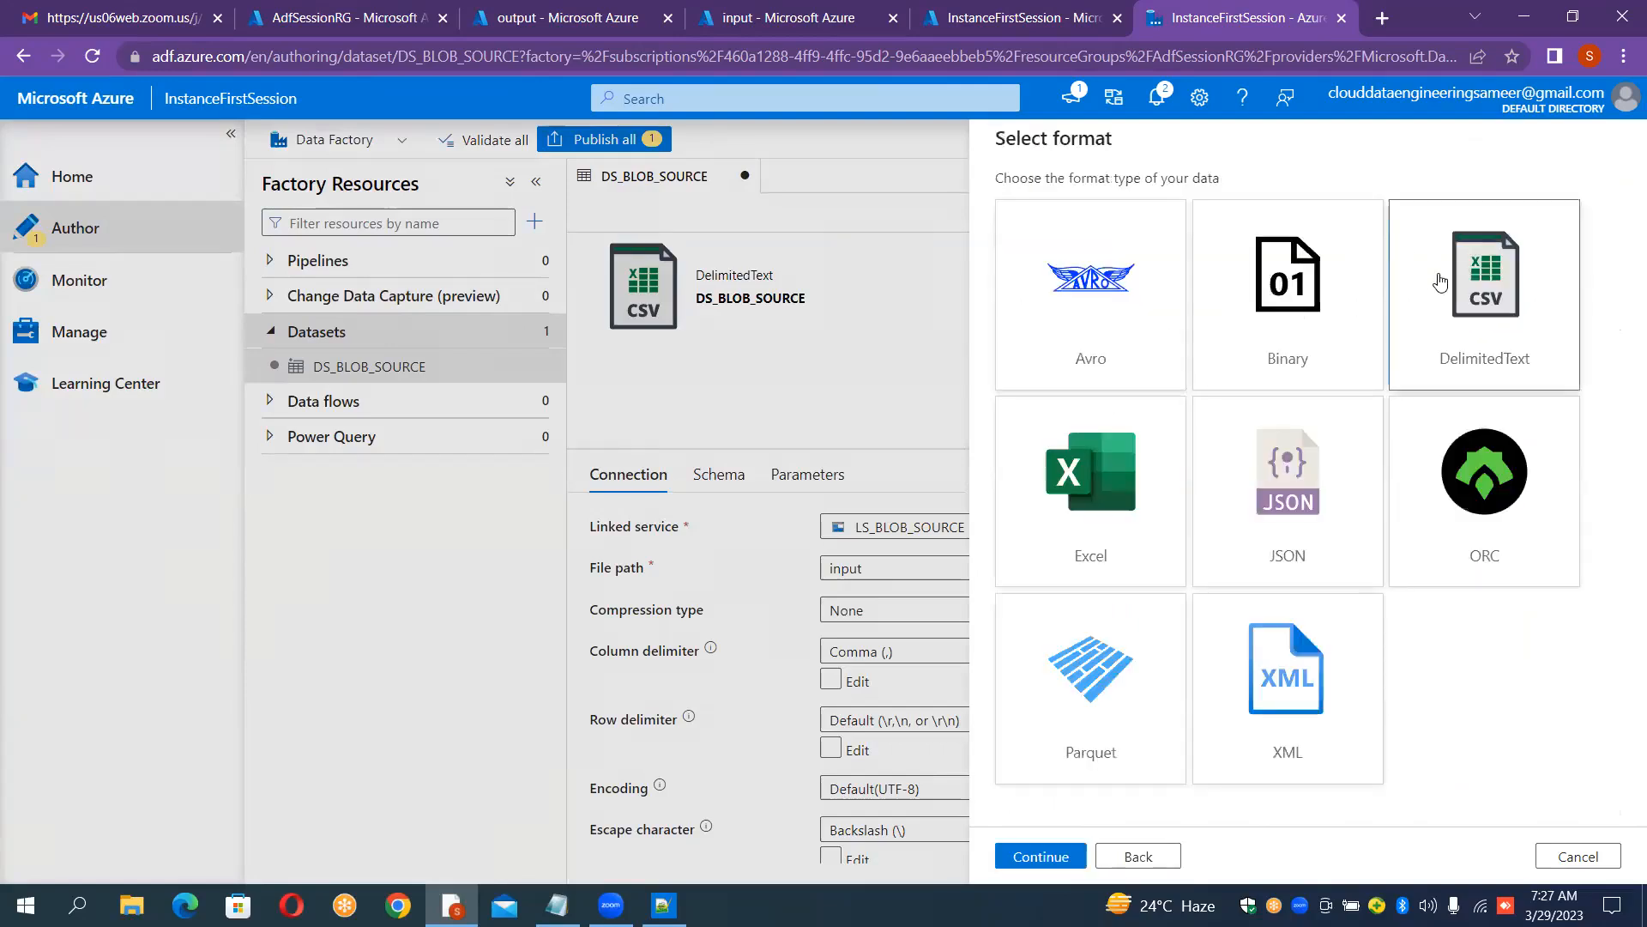
Step: Name the new dataset DS_BLOB_SINK
{"action": "left_click", "coordinate": [1223, 196]}
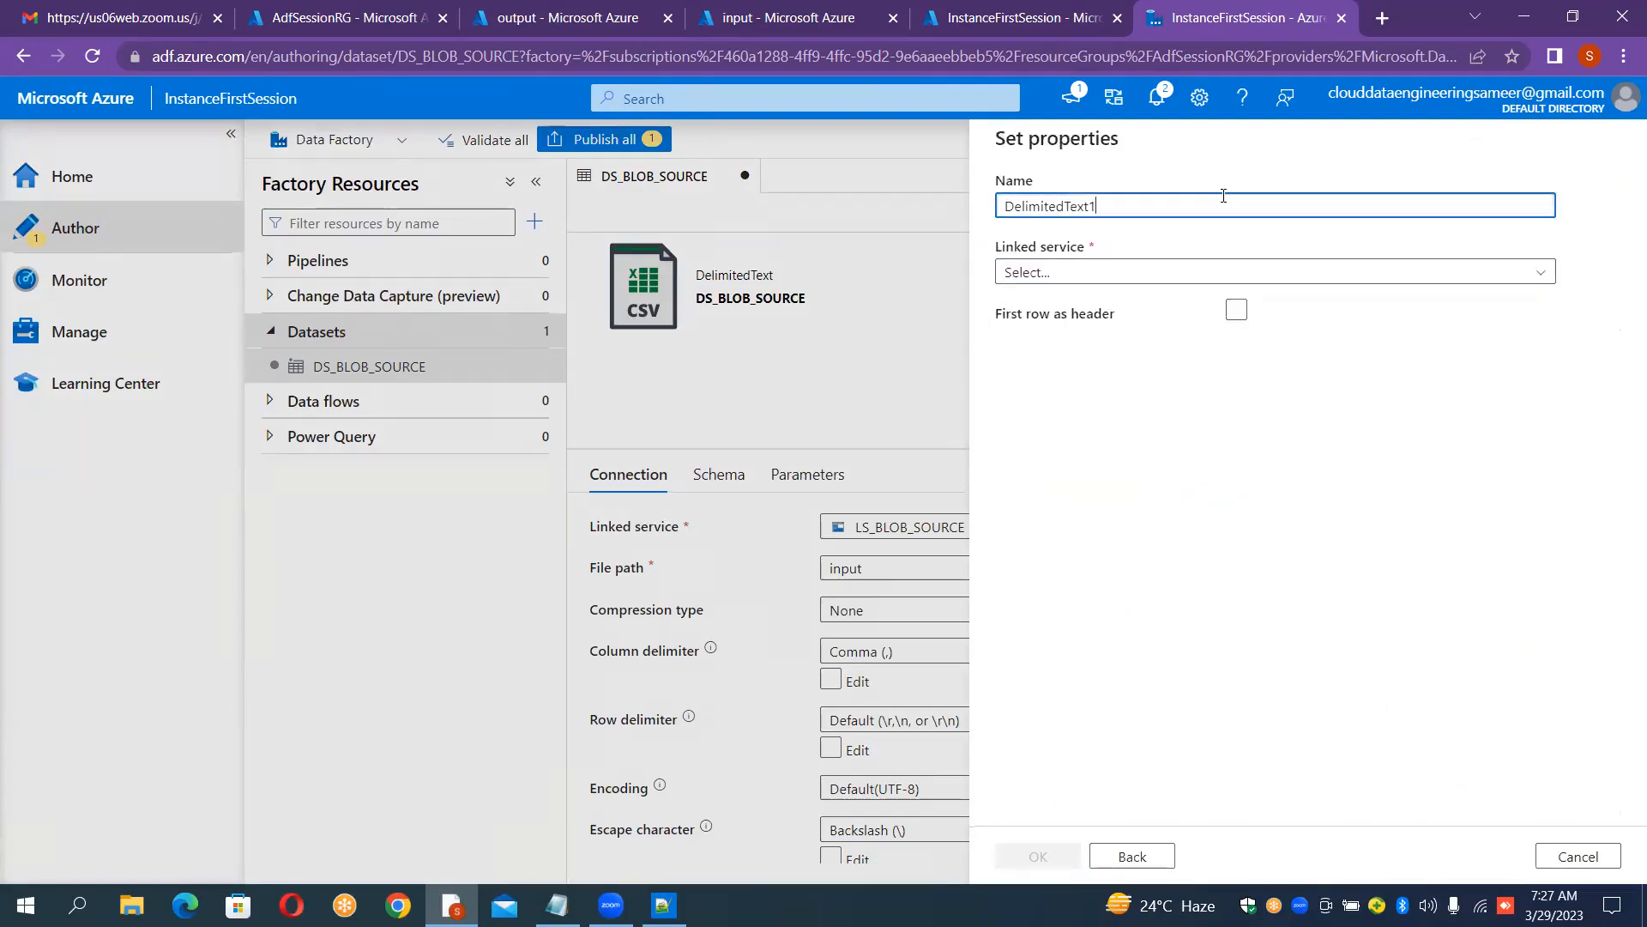
{"action": "key", "text": "ctrl+a"}
{"action": "key", "text": "BackSpace"}
{"action": "type", "text": "DS_"}
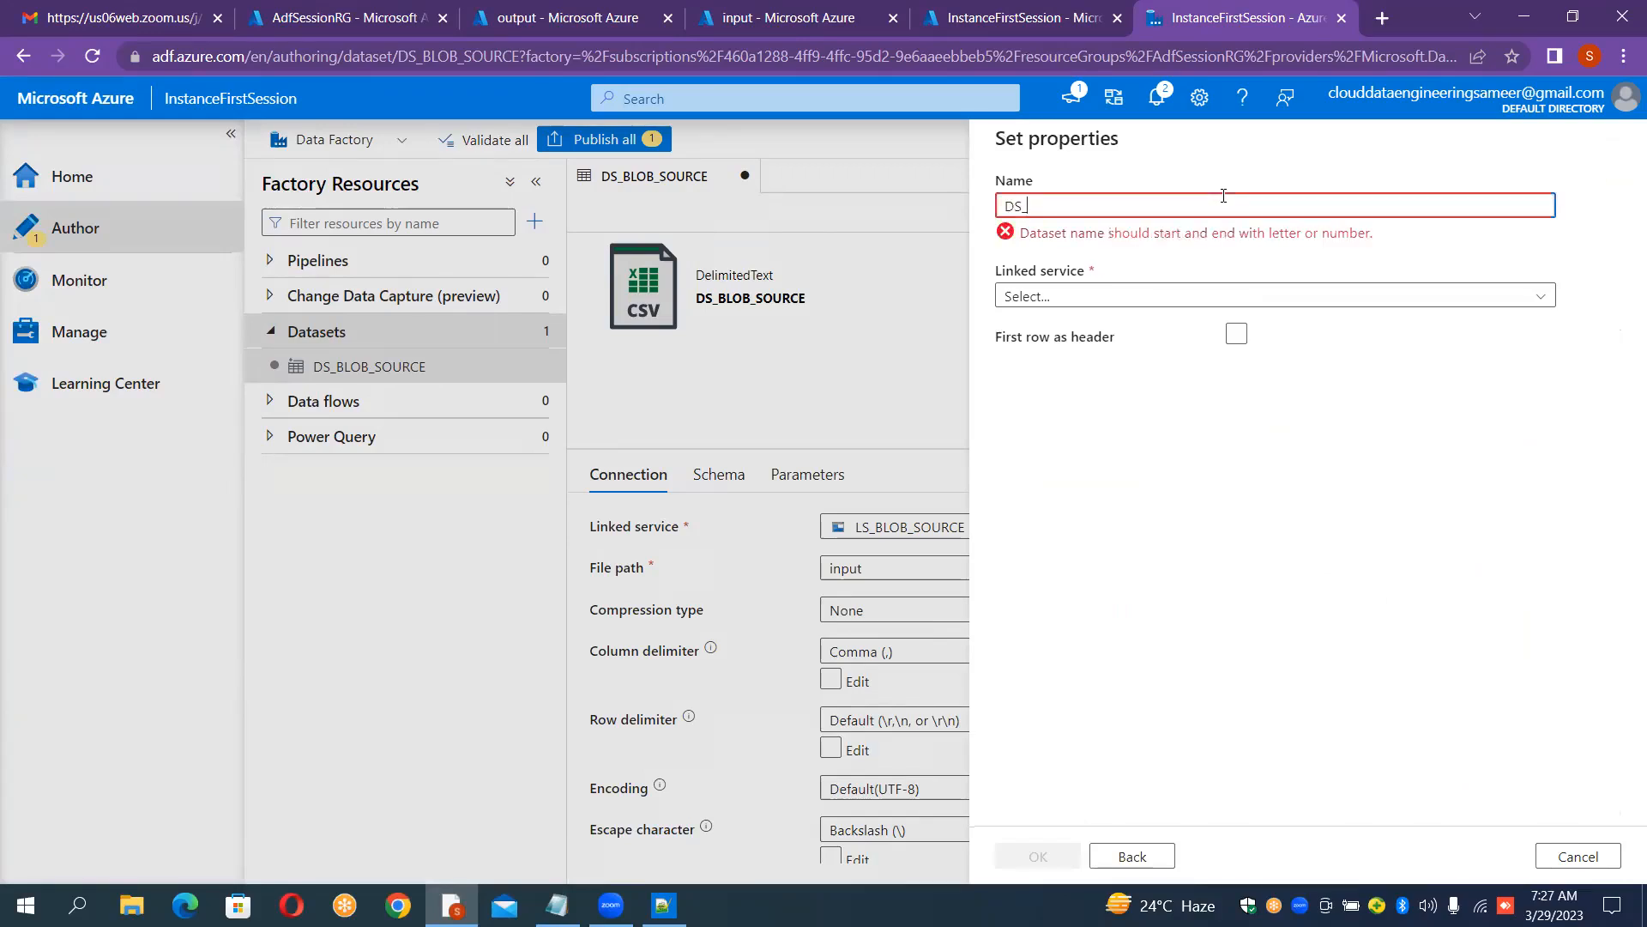
{"action": "type", "text": "BLO"}
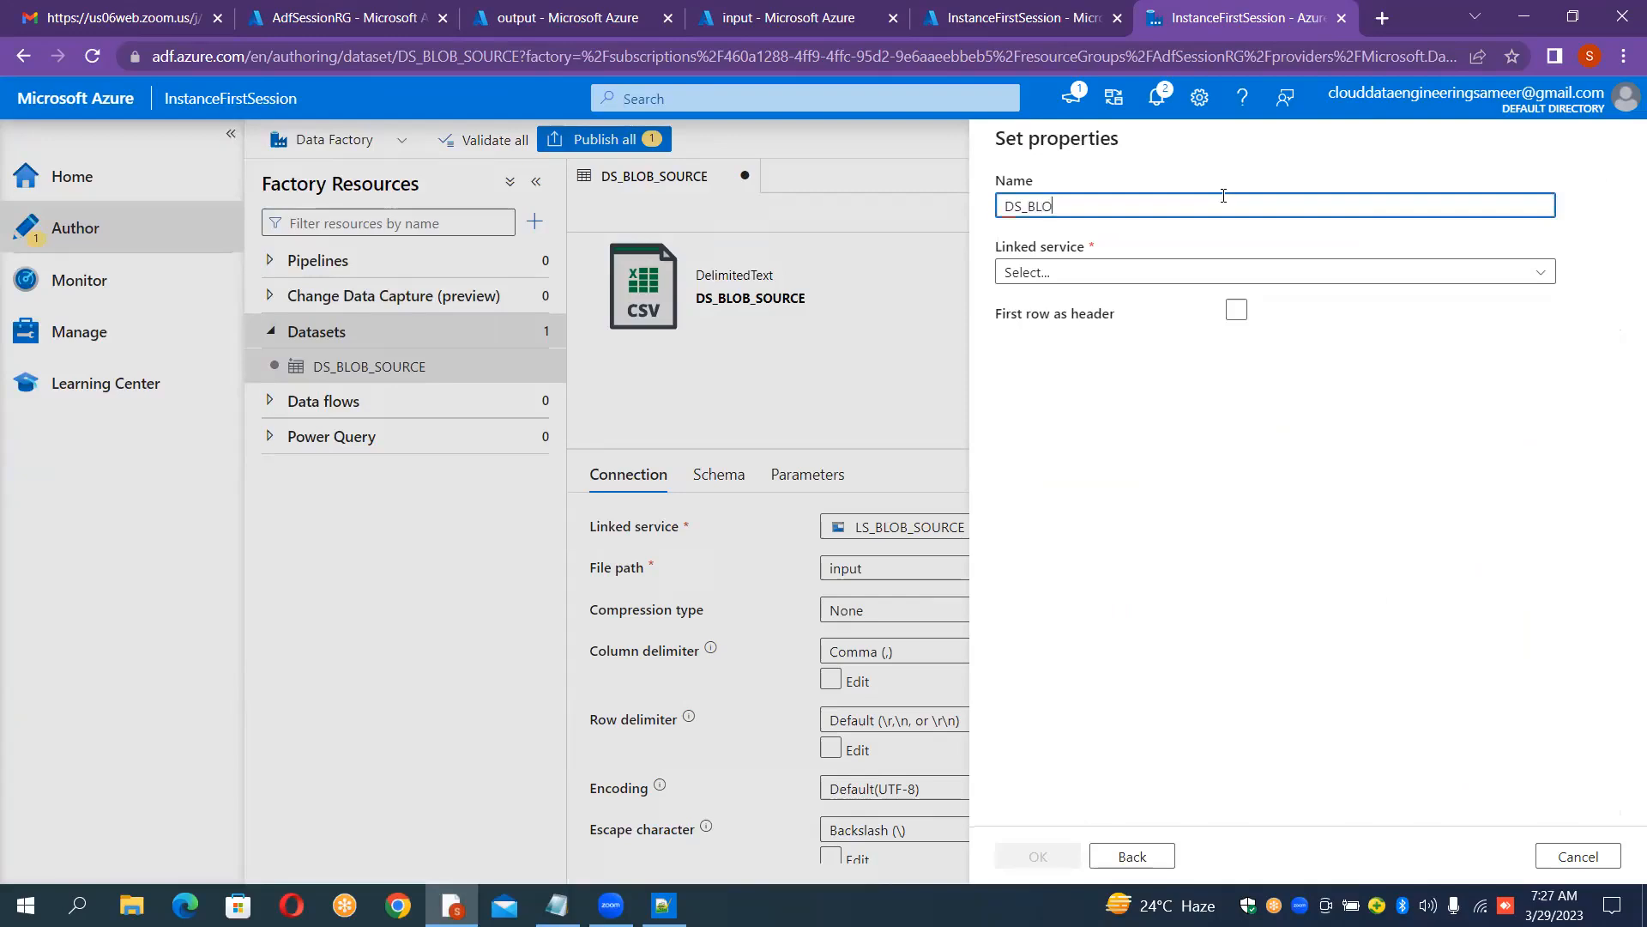
{"action": "type", "text": "B_SINK"}
Step: Link the dataset to LS_BLOB_SINK with first row as header, browse to the output container and confirm
{"action": "left_click", "coordinate": [1126, 273]}
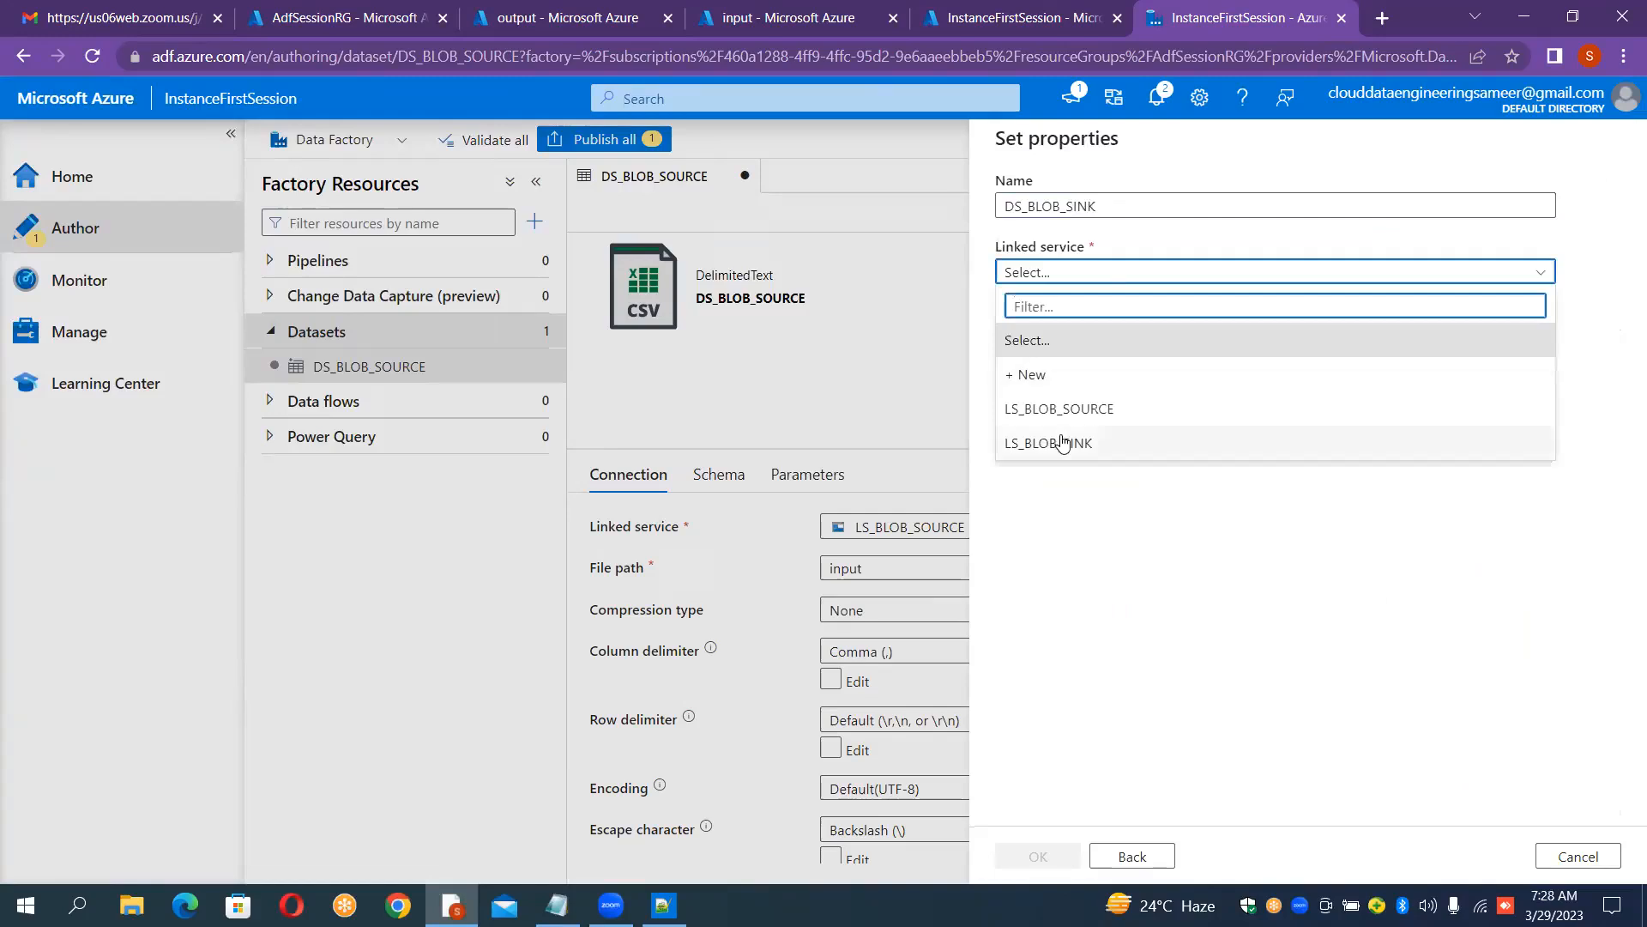
{"action": "left_click", "coordinate": [1062, 443]}
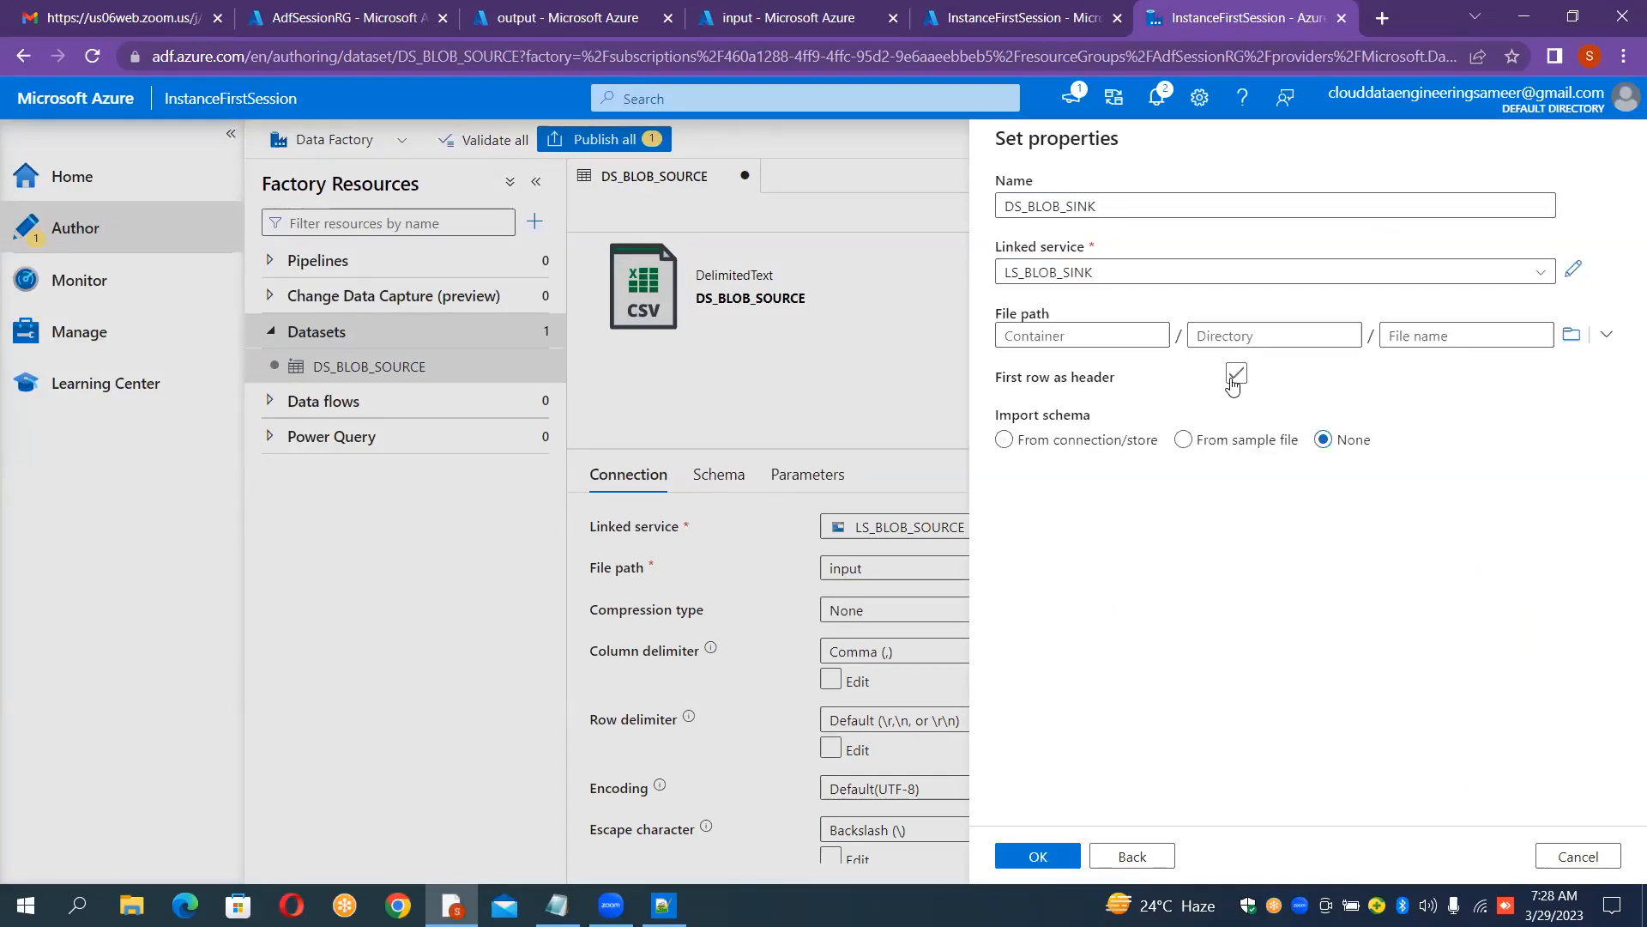
{"action": "left_click", "coordinate": [1572, 342]}
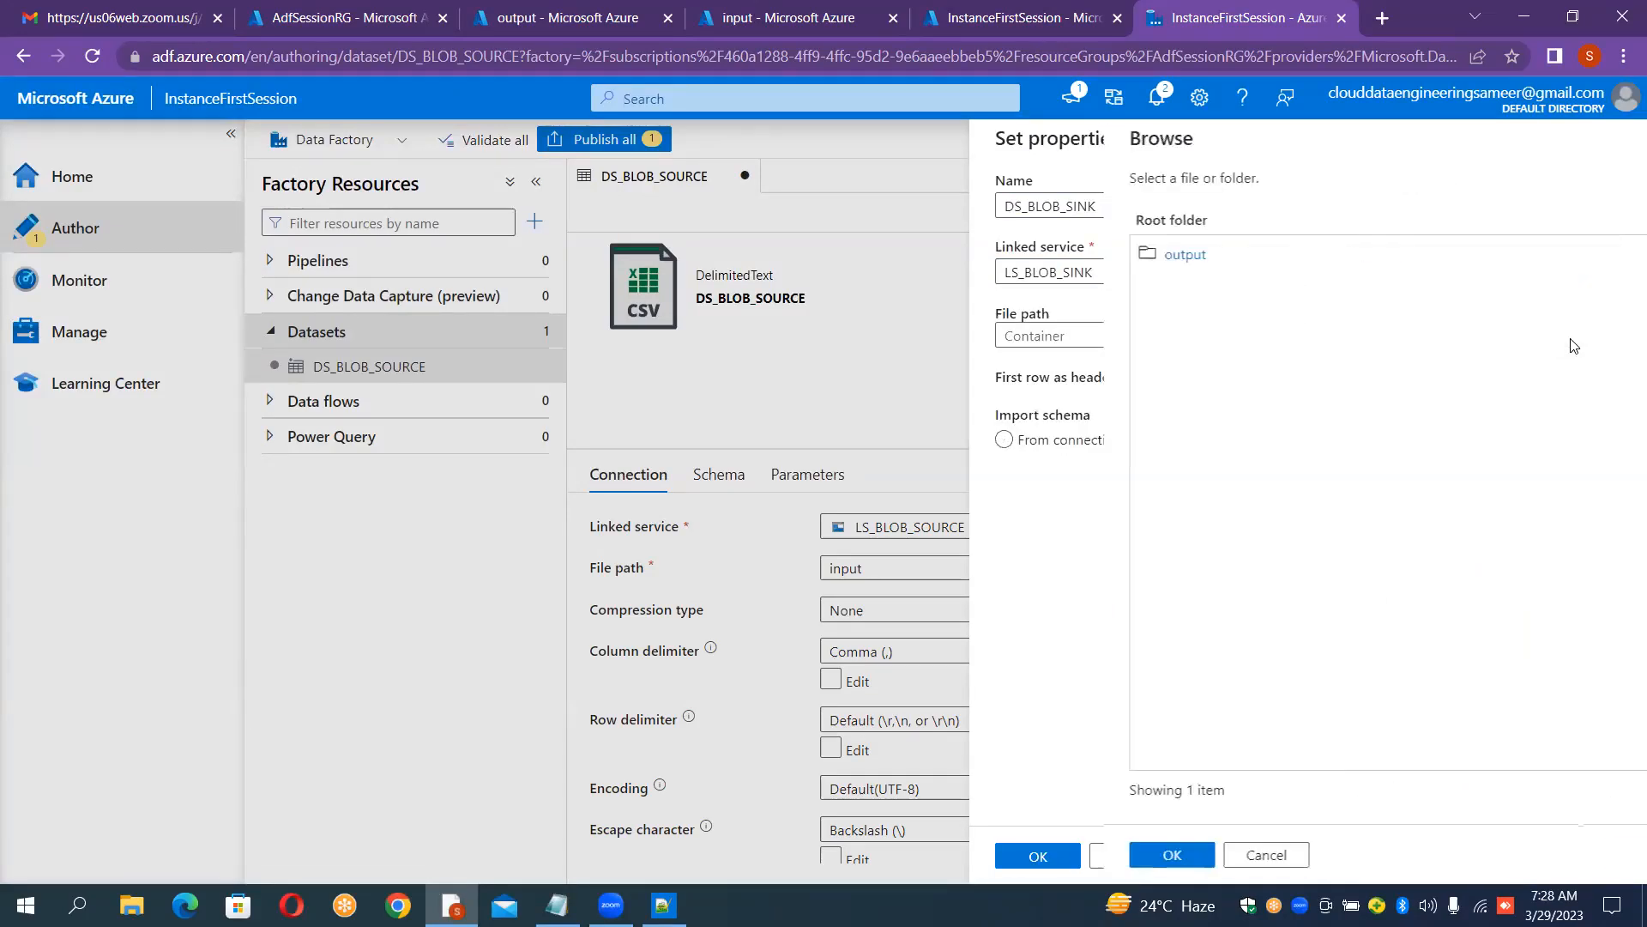
{"action": "left_click", "coordinate": [1054, 253]}
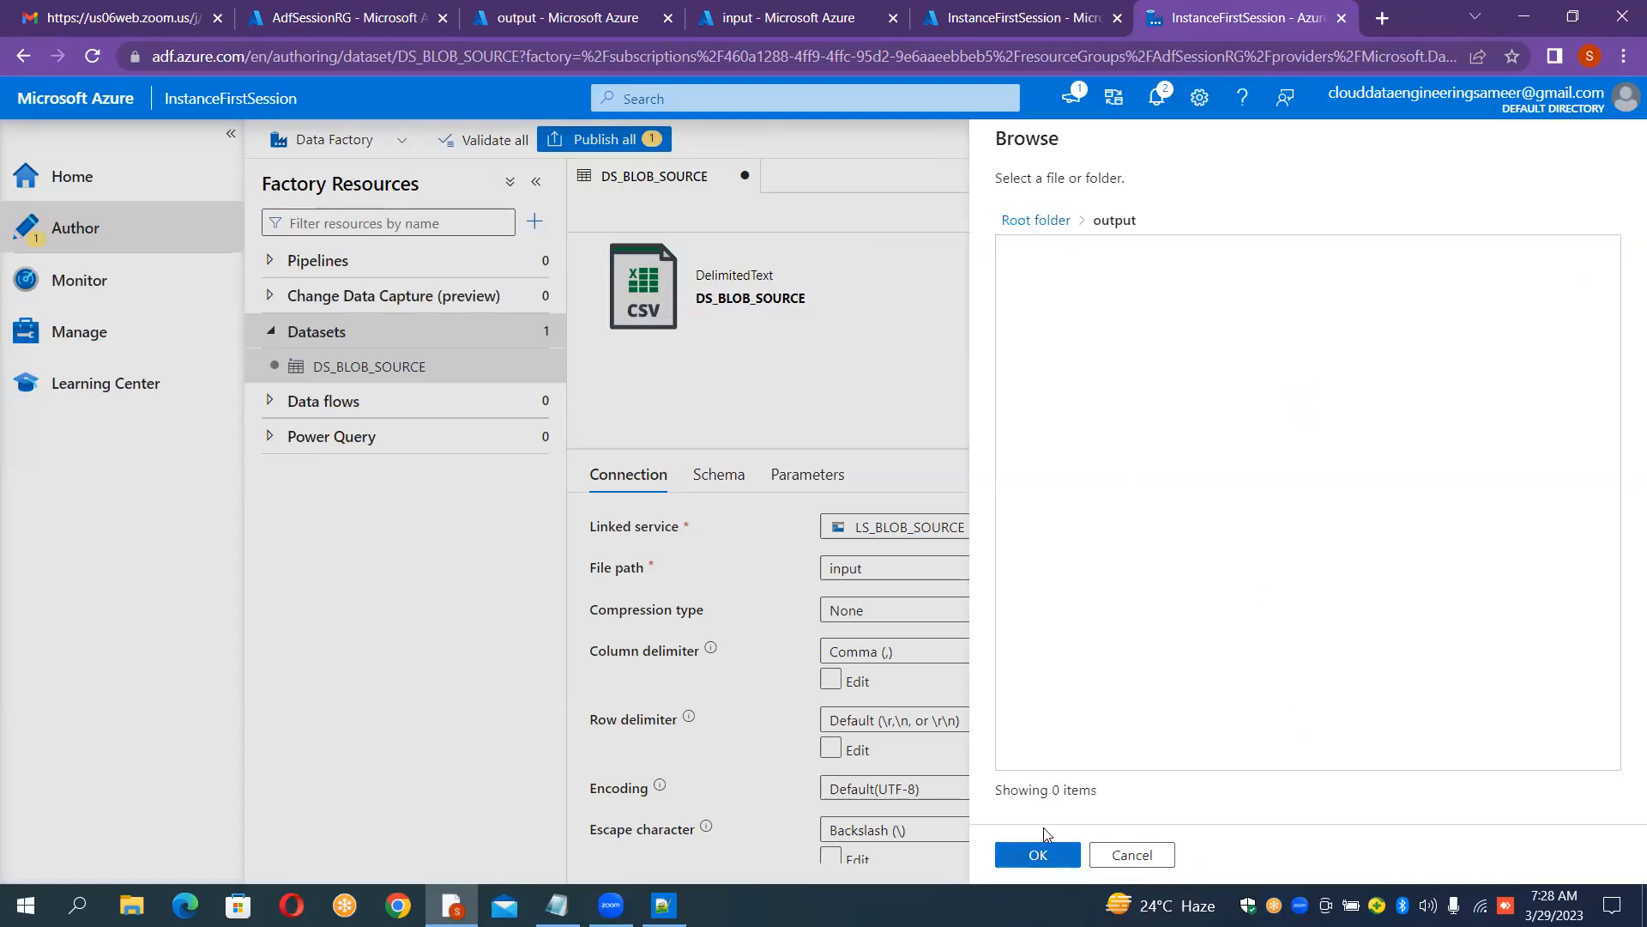
{"action": "left_click", "coordinate": [1044, 831]}
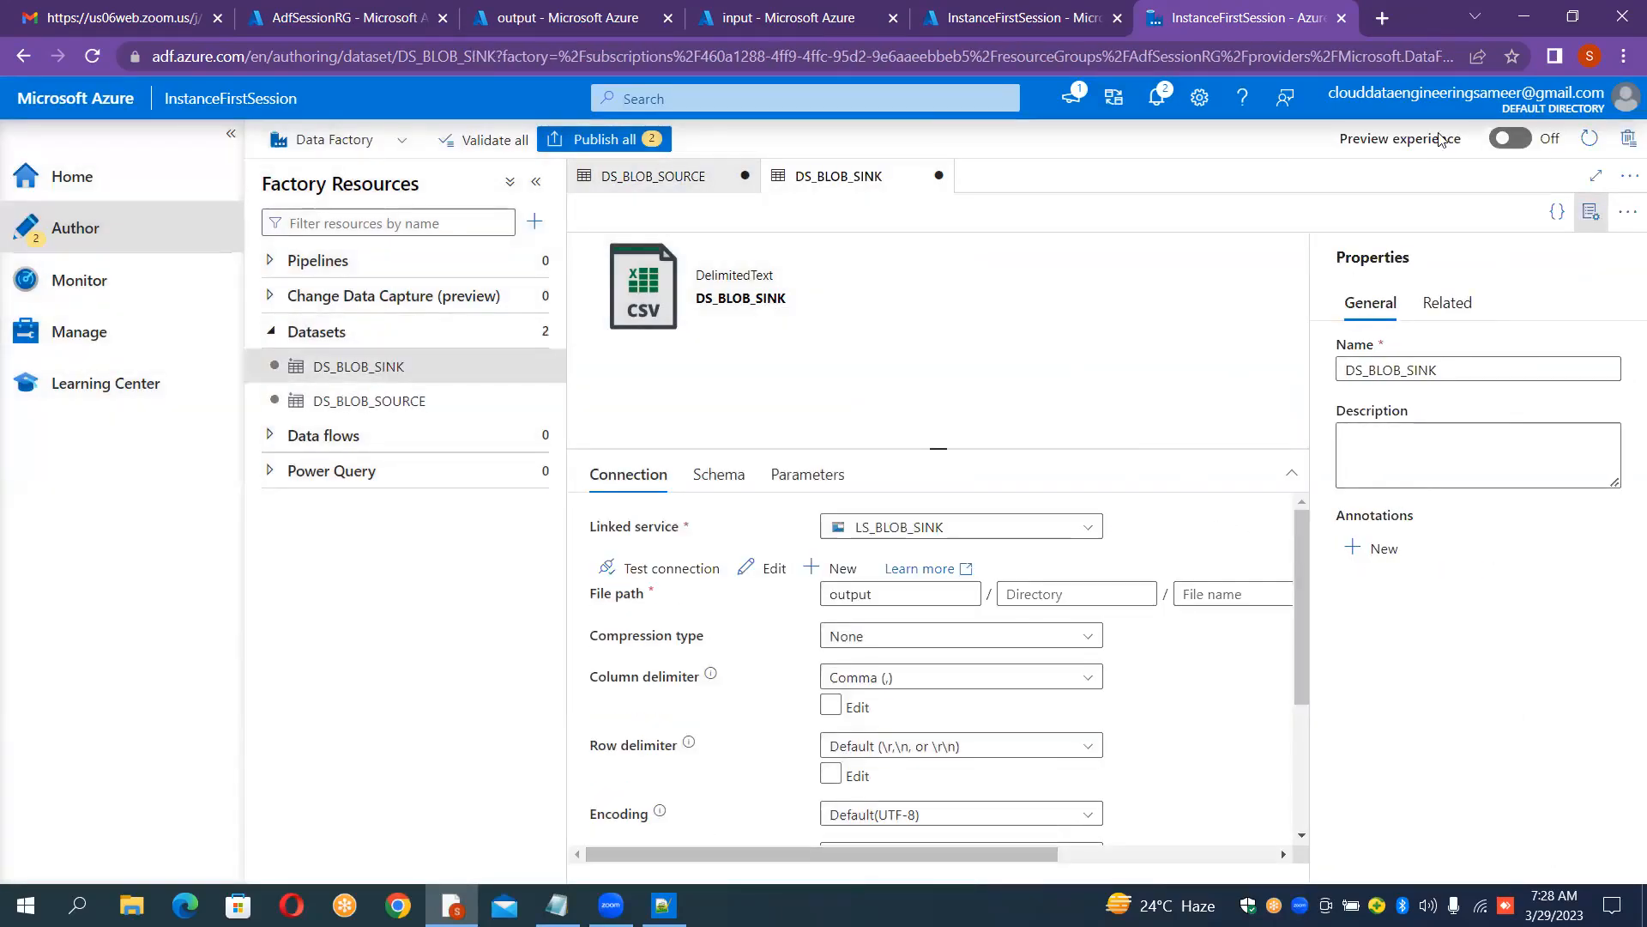
Step: Create a new pipeline in the Author hub's factory resources
{"action": "left_click", "coordinate": [1590, 212]}
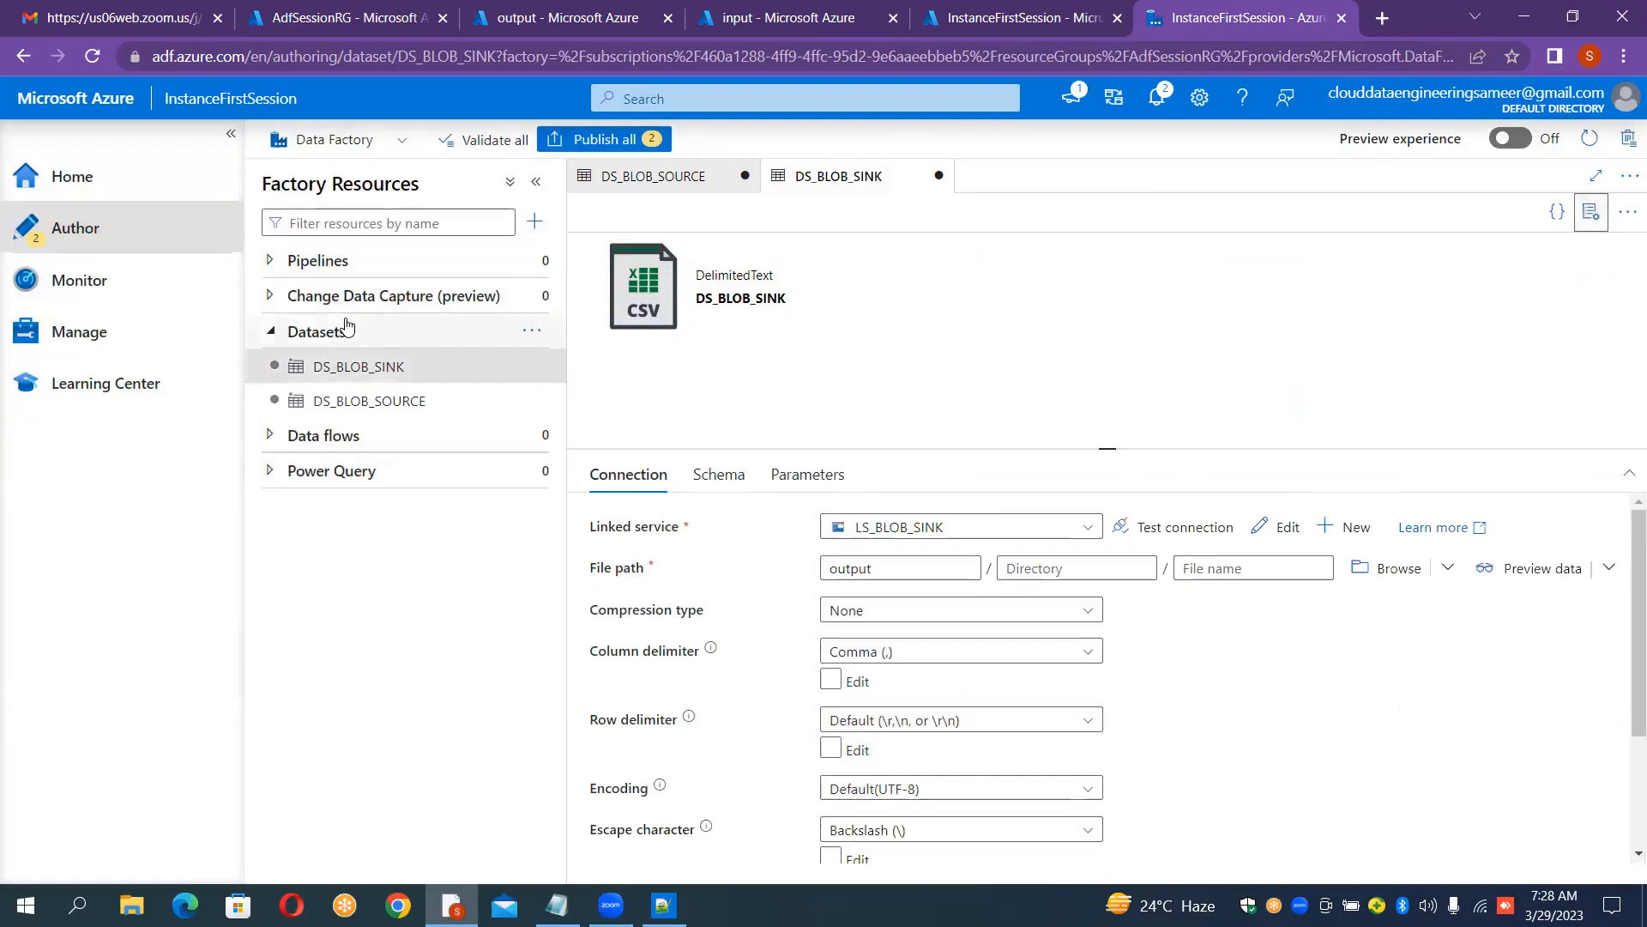
{"action": "left_click", "coordinate": [481, 340]}
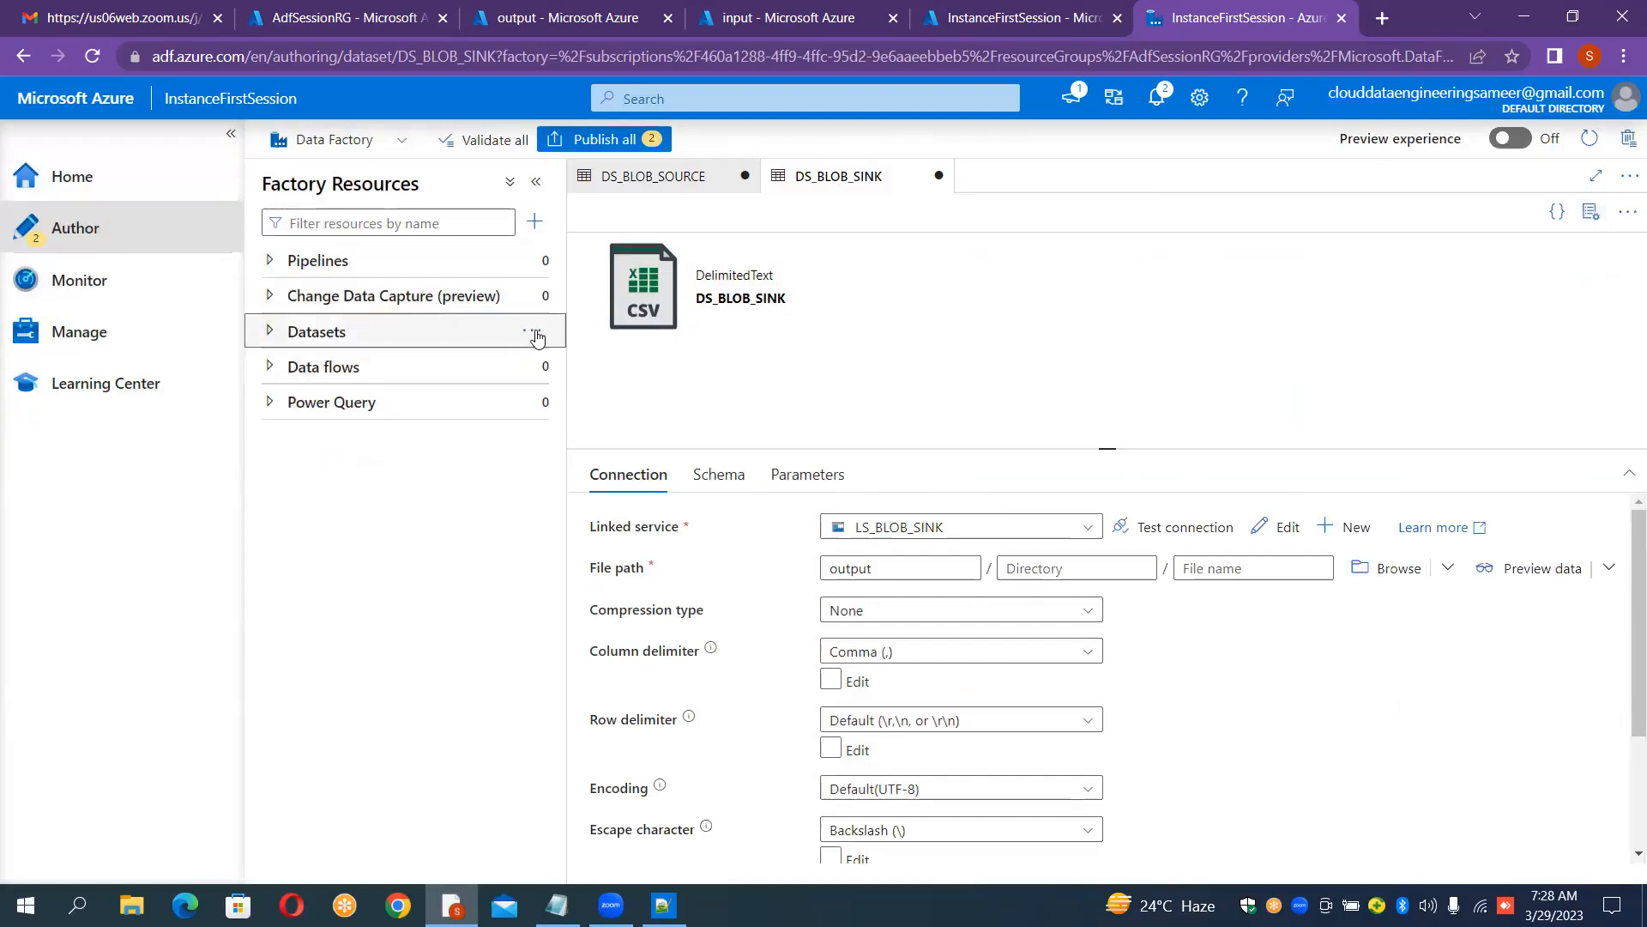
{"action": "left_click", "coordinate": [271, 338]}
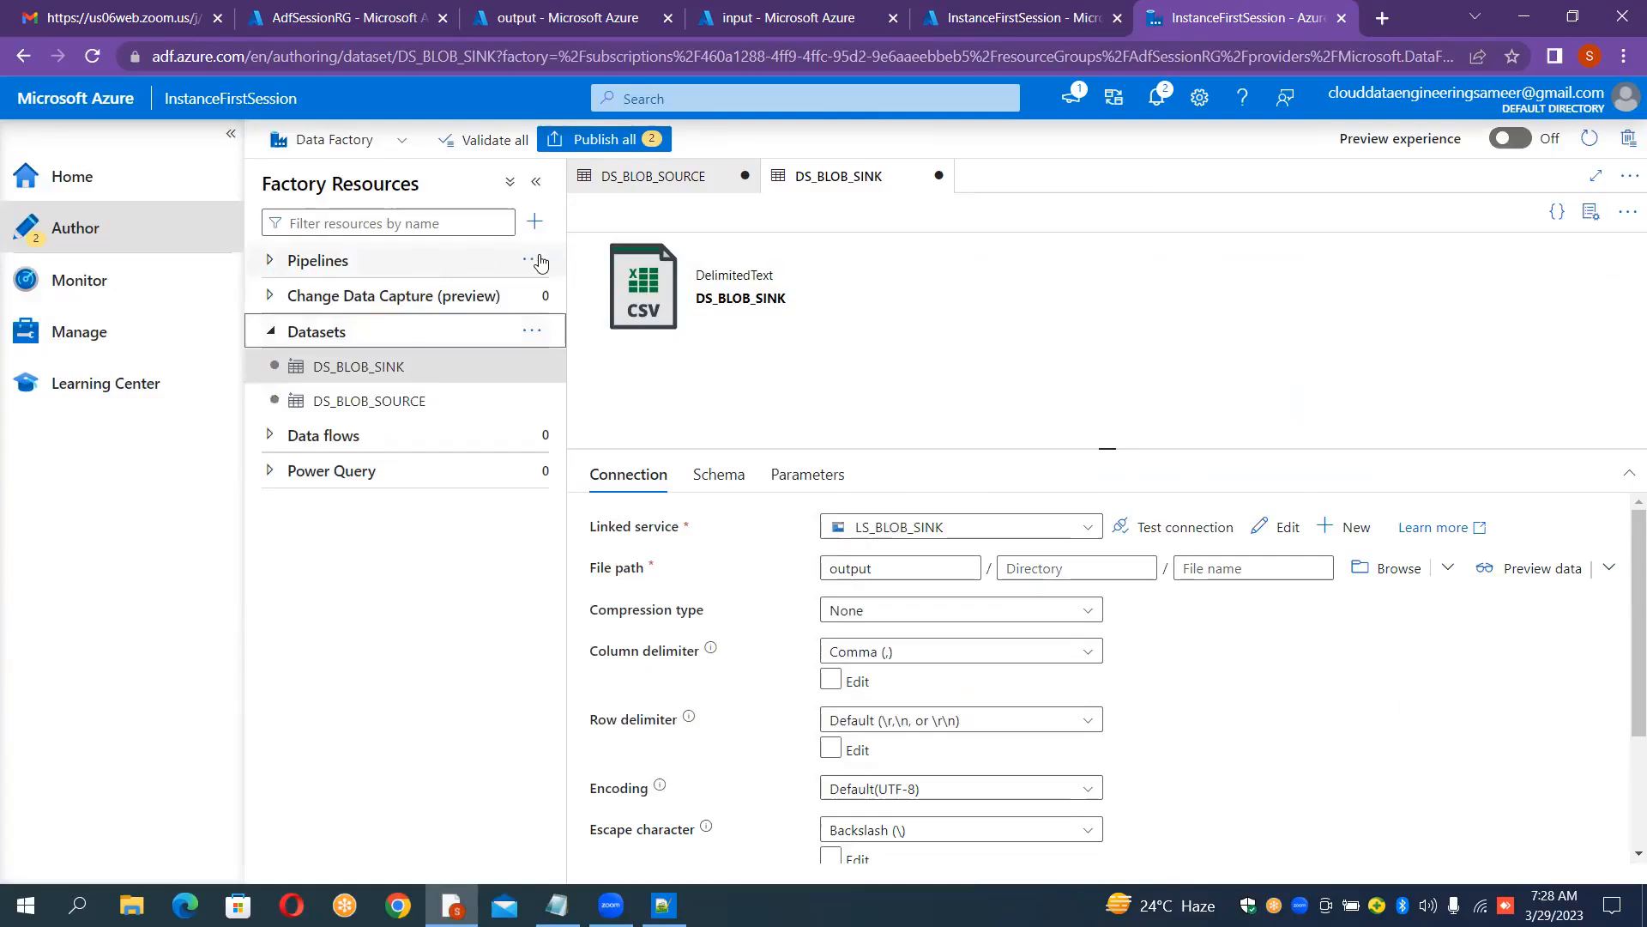
{"action": "left_click", "coordinate": [539, 262]}
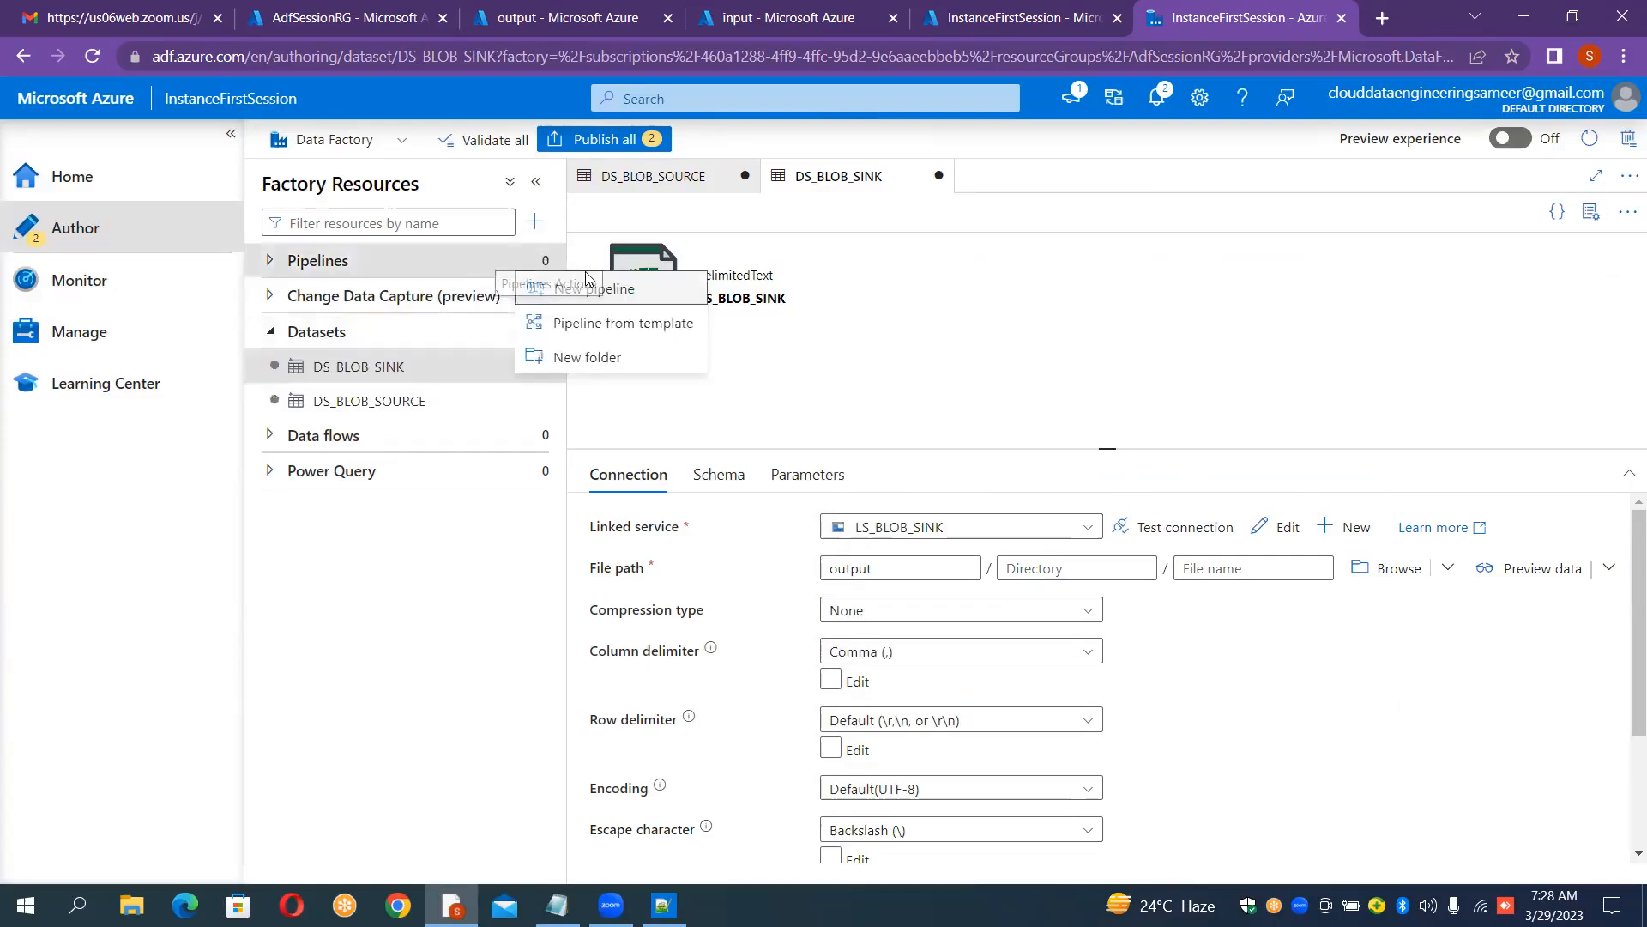
{"action": "left_click", "coordinate": [628, 296]}
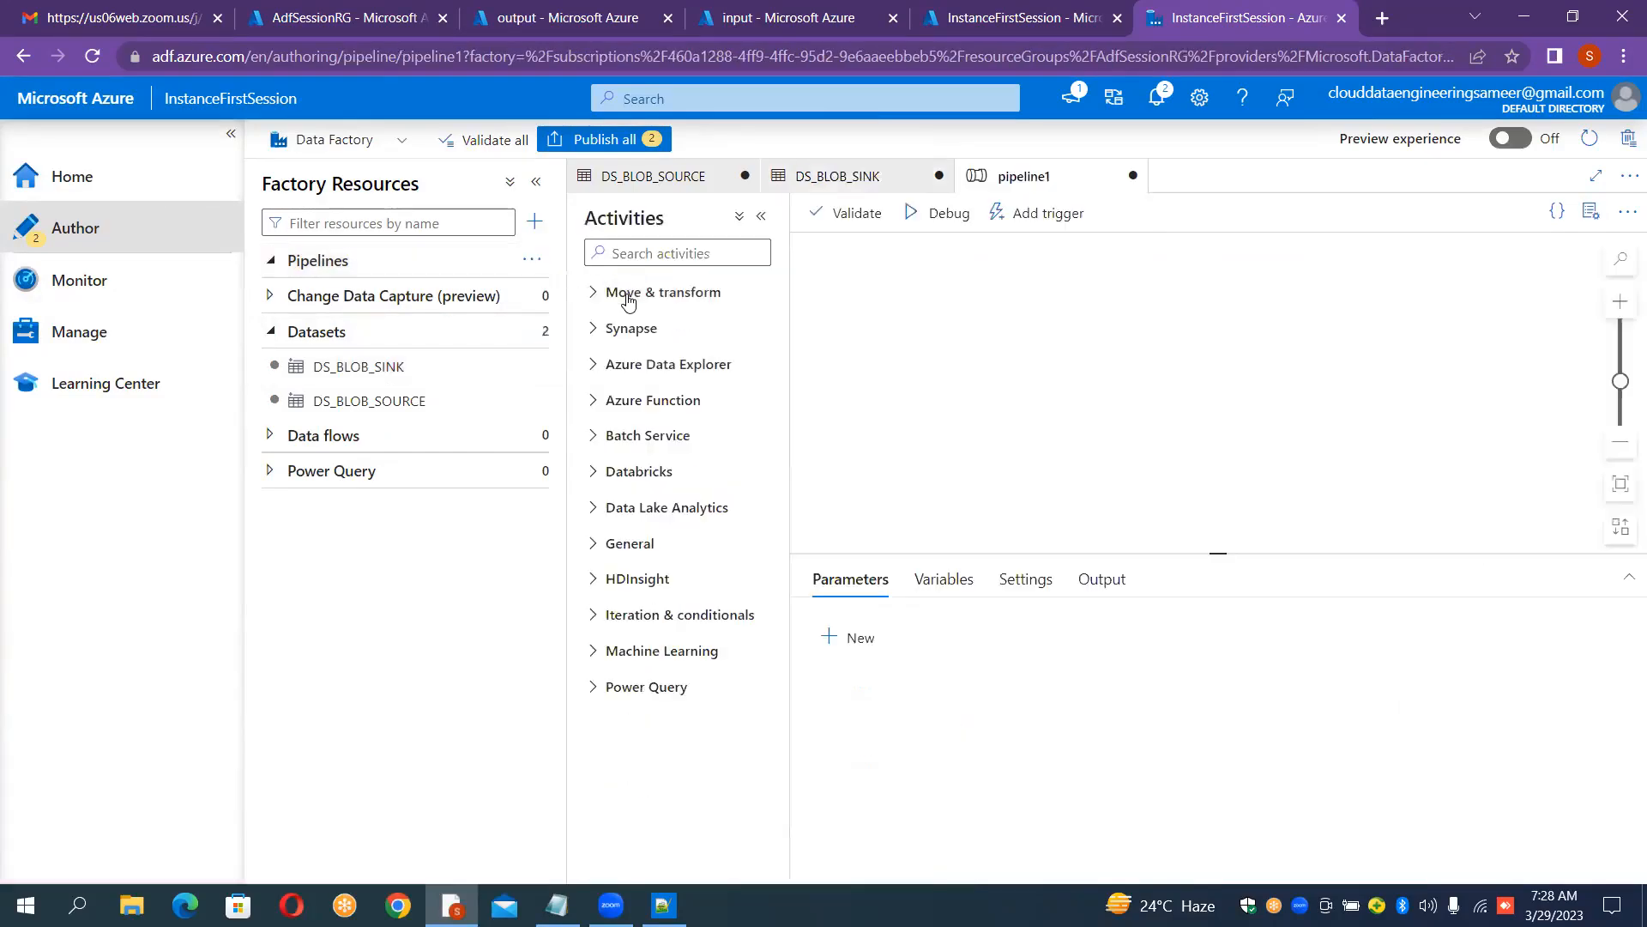
Step: Rename the pipeline to PL_Blob_To_Blob_Copy
{"action": "left_click", "coordinate": [1436, 369]}
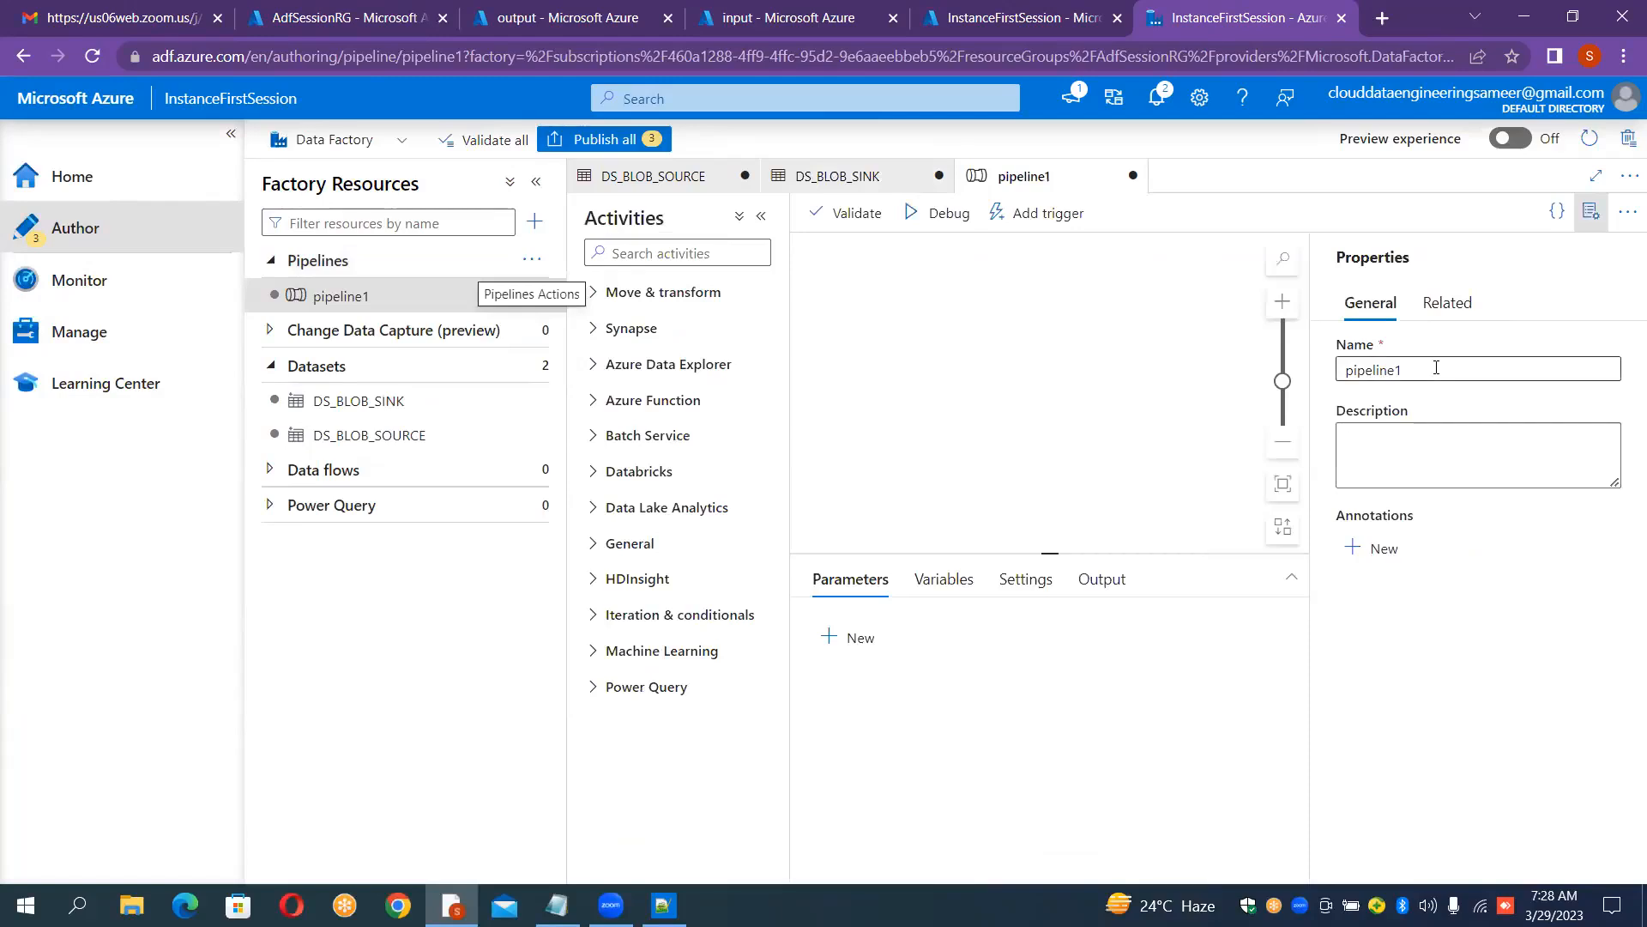
{"action": "key", "text": "ctrl+a"}
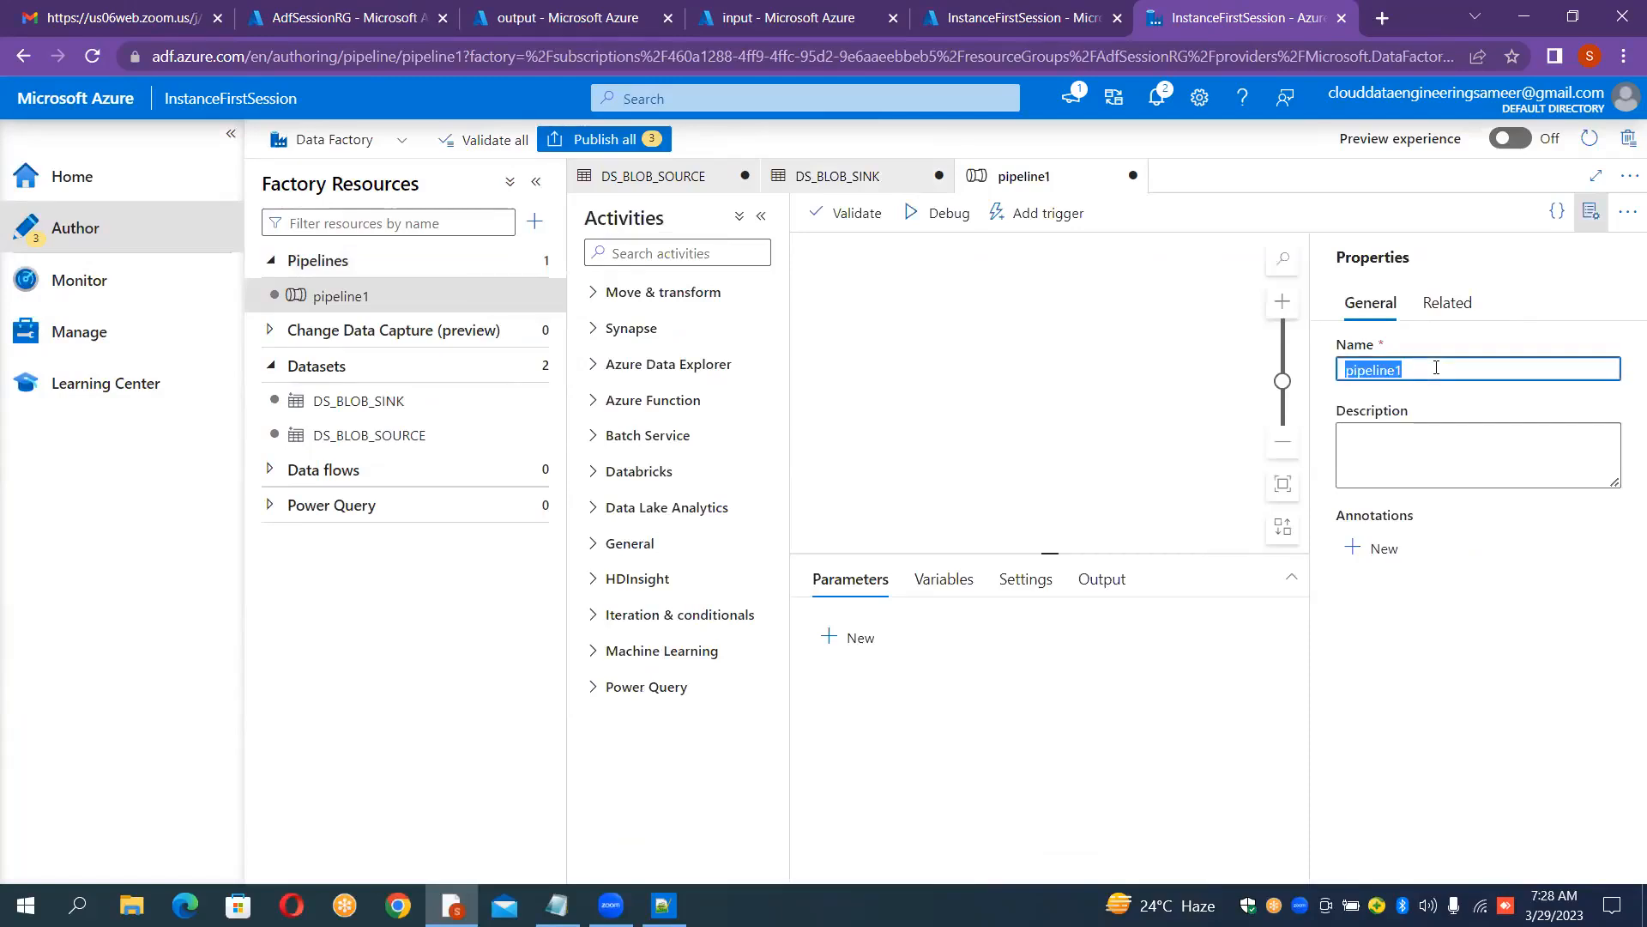
{"action": "key", "text": "BackSpace"}
{"action": "type", "text": "PL"}
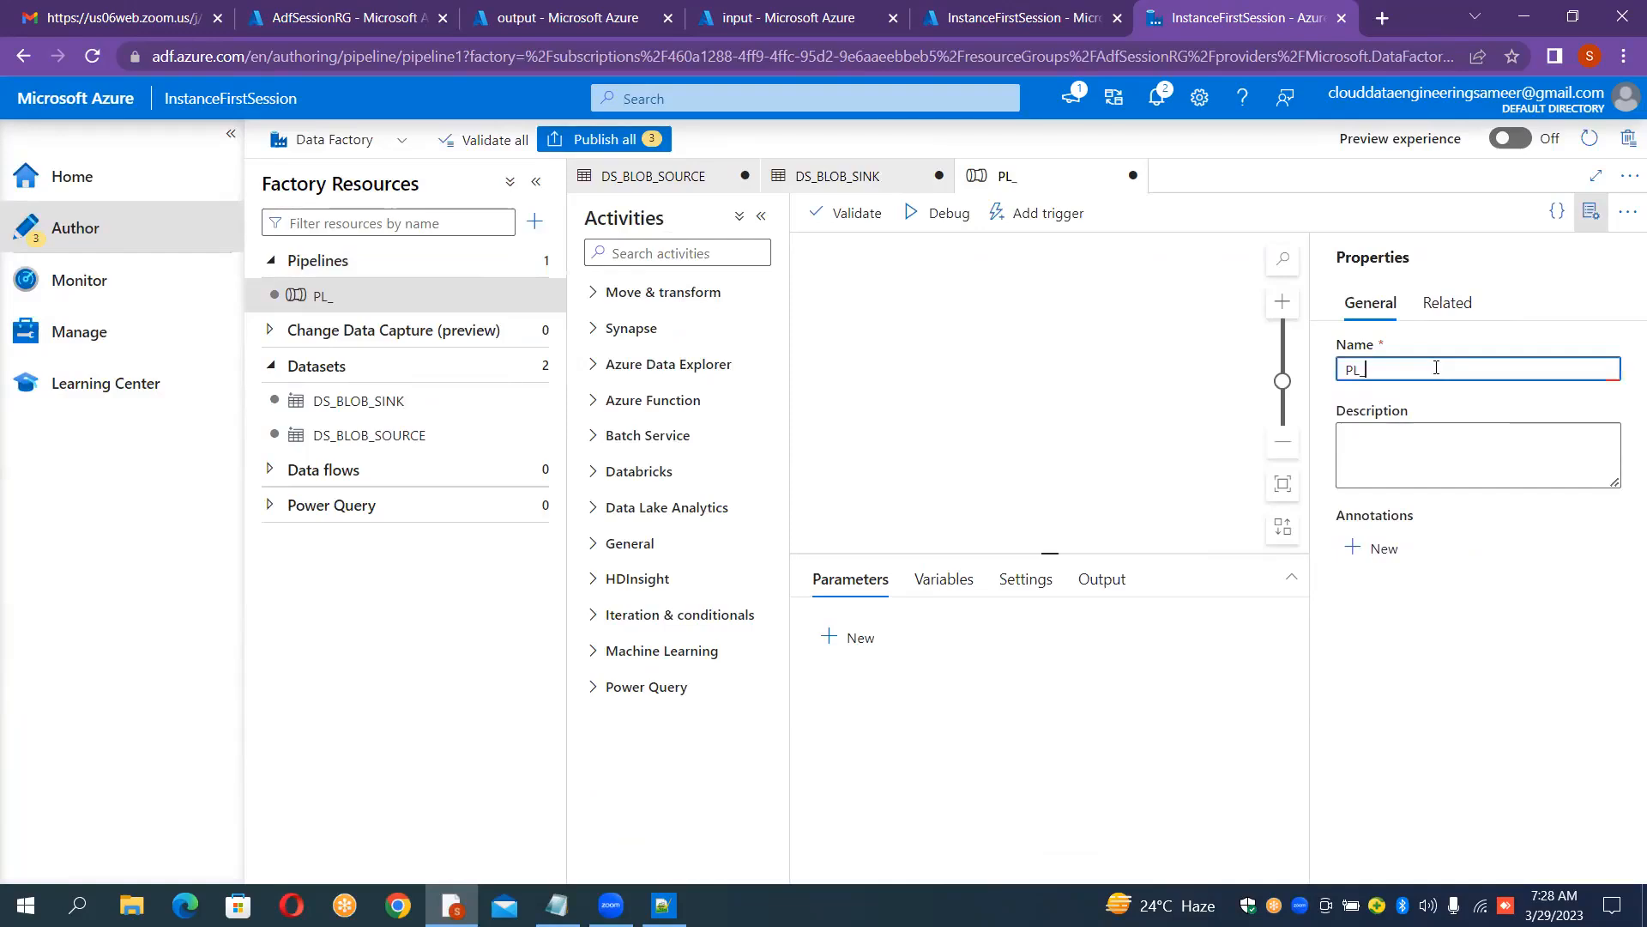
{"action": "type", "text": "_Blob_To"}
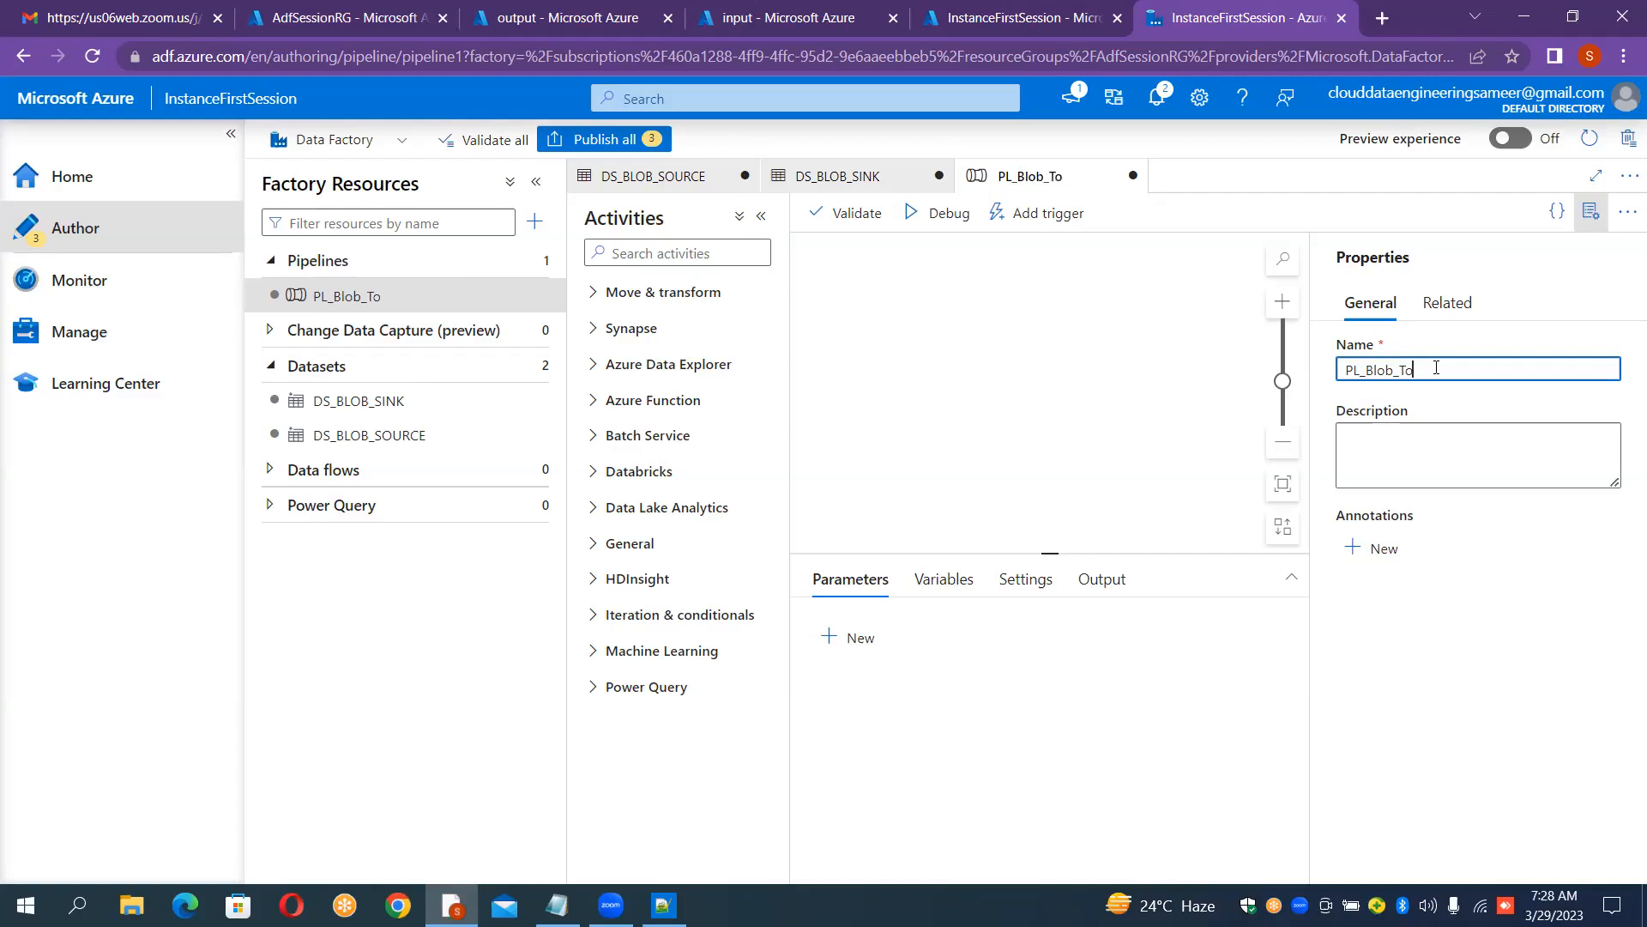
{"action": "type", "text": "_Blob_Copy"}
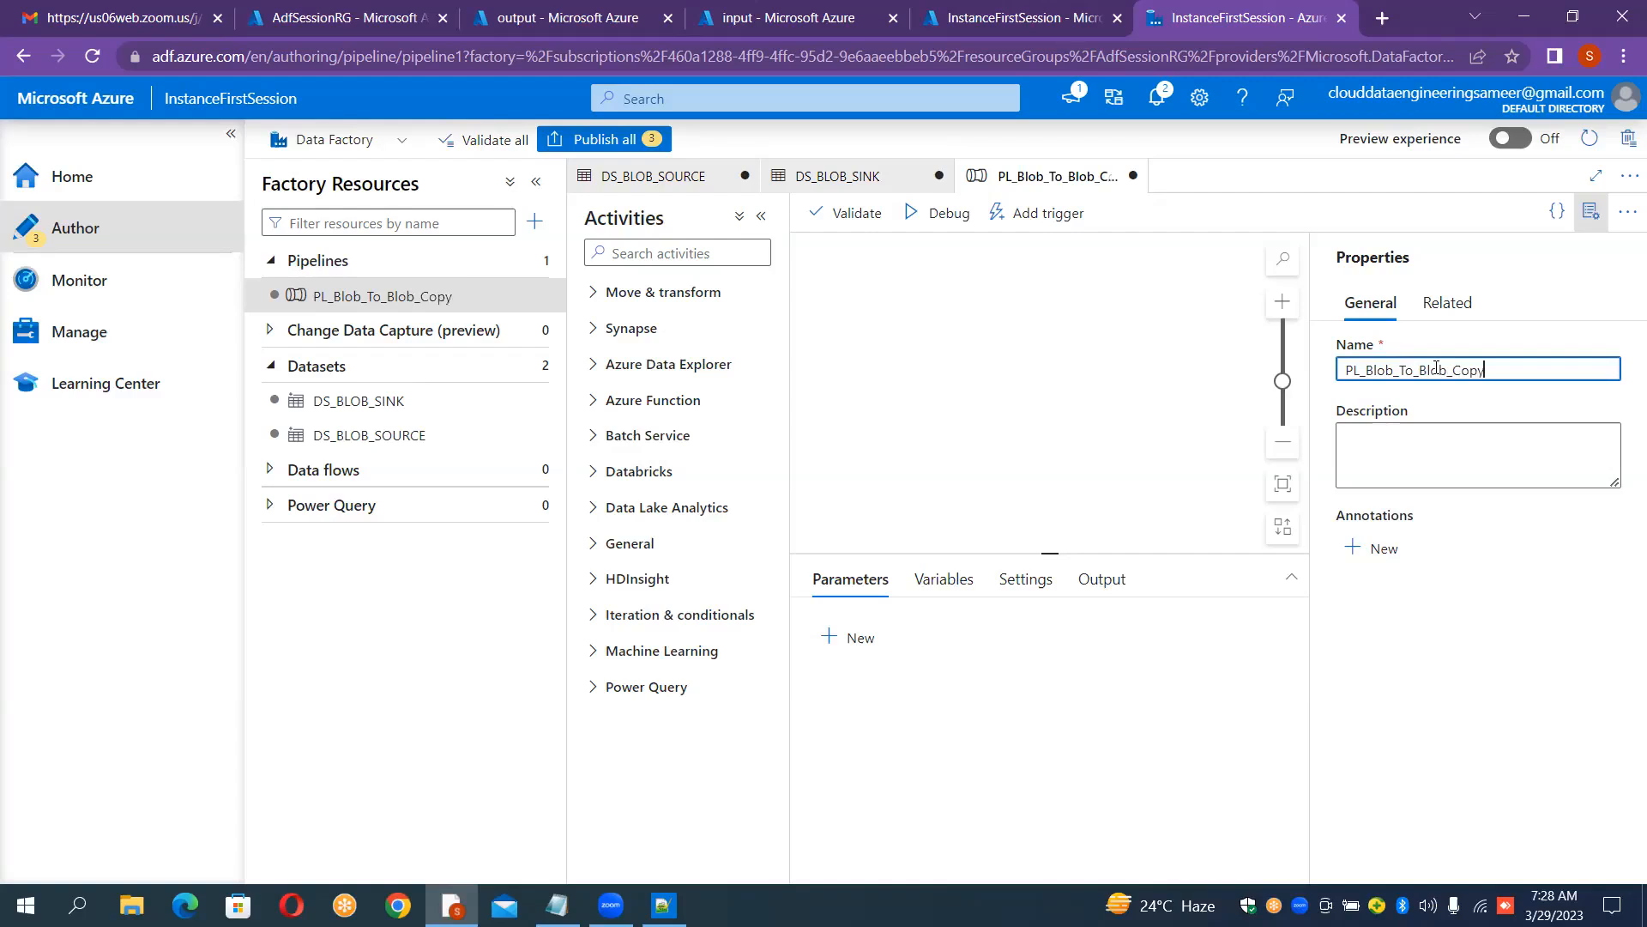
Step: Add a Copy data activity from Move & transform onto the pipeline canvas
{"action": "left_click", "coordinate": [1588, 212]}
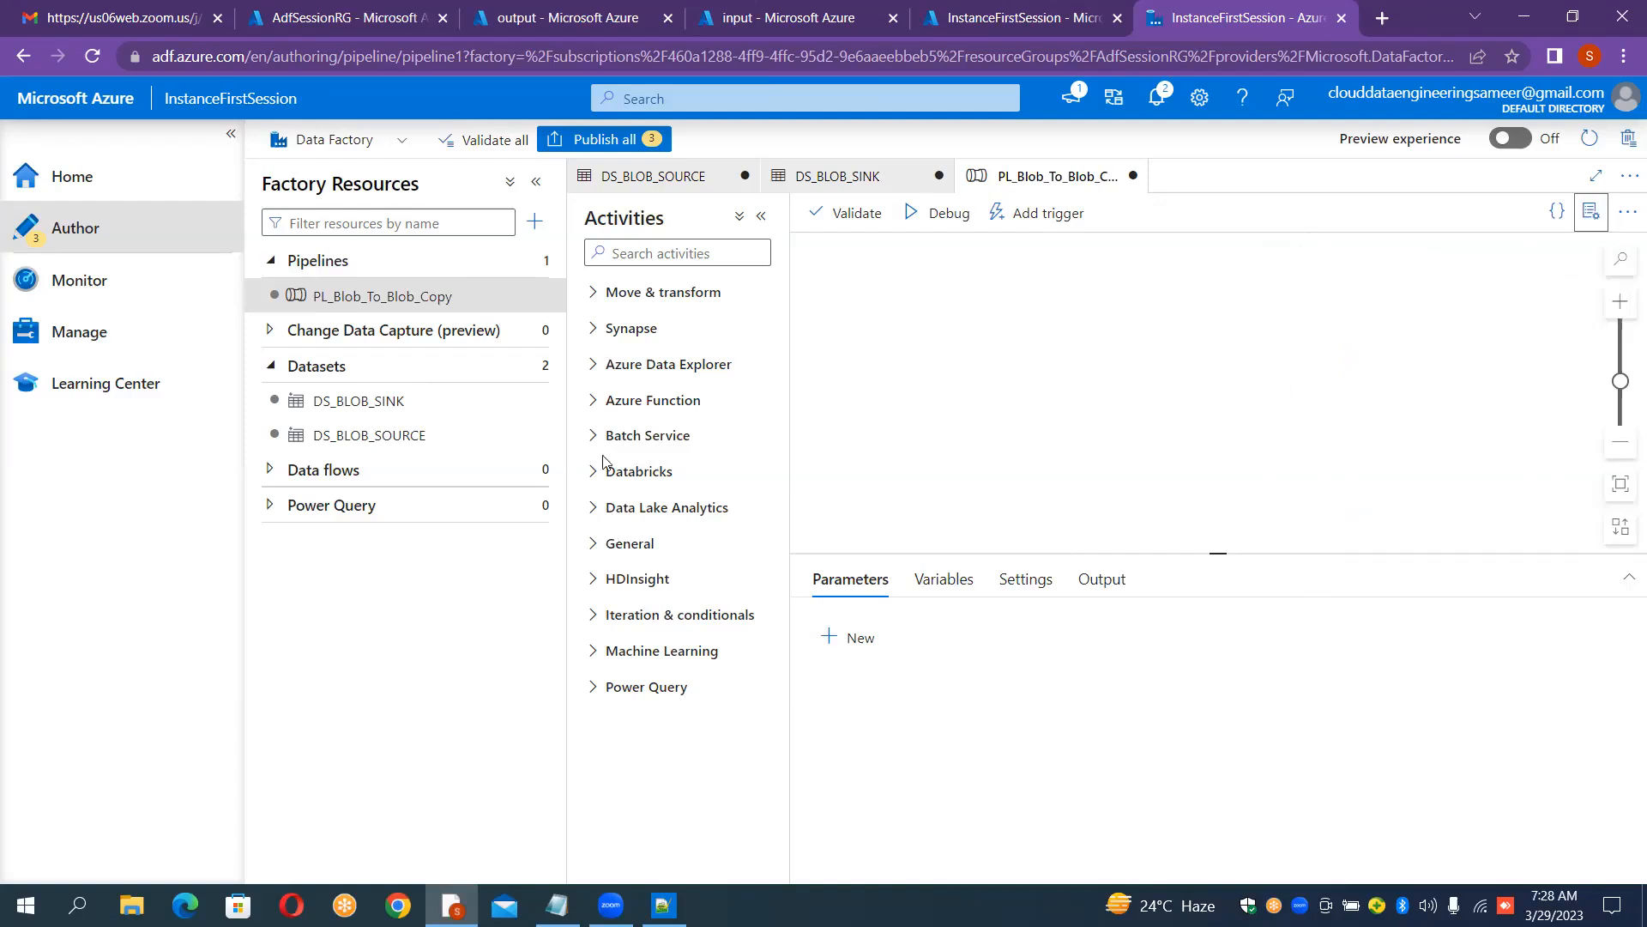
{"action": "left_click", "coordinate": [598, 294]}
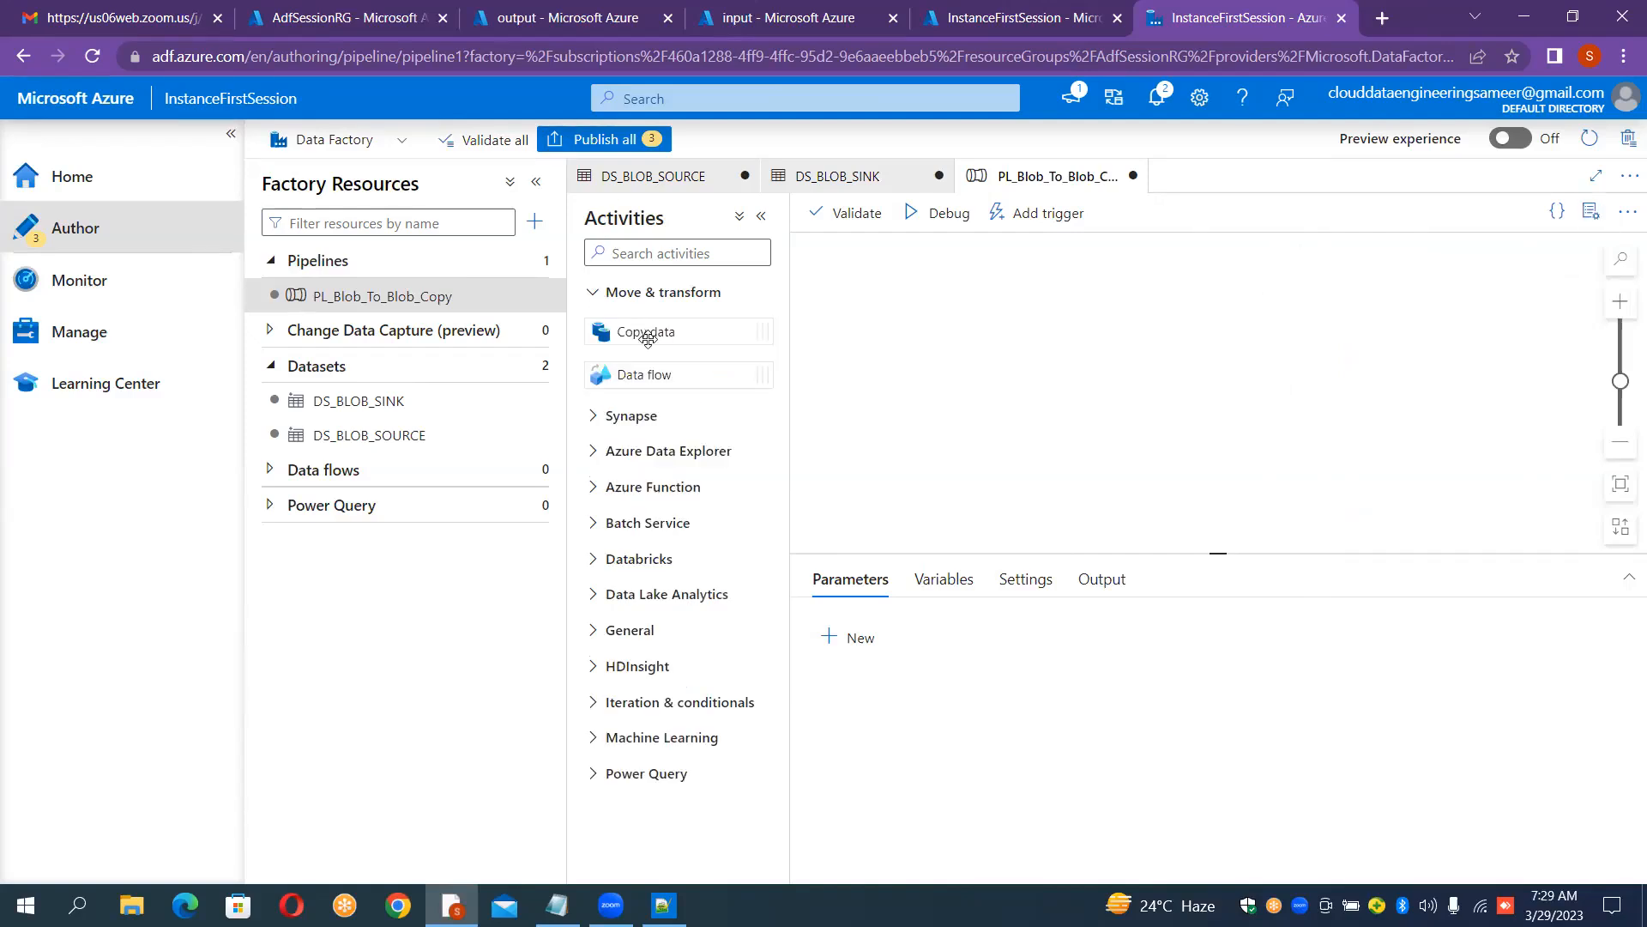
{"action": "left_click_drag", "start_coordinate": [647, 339], "coordinate": [1188, 346]}
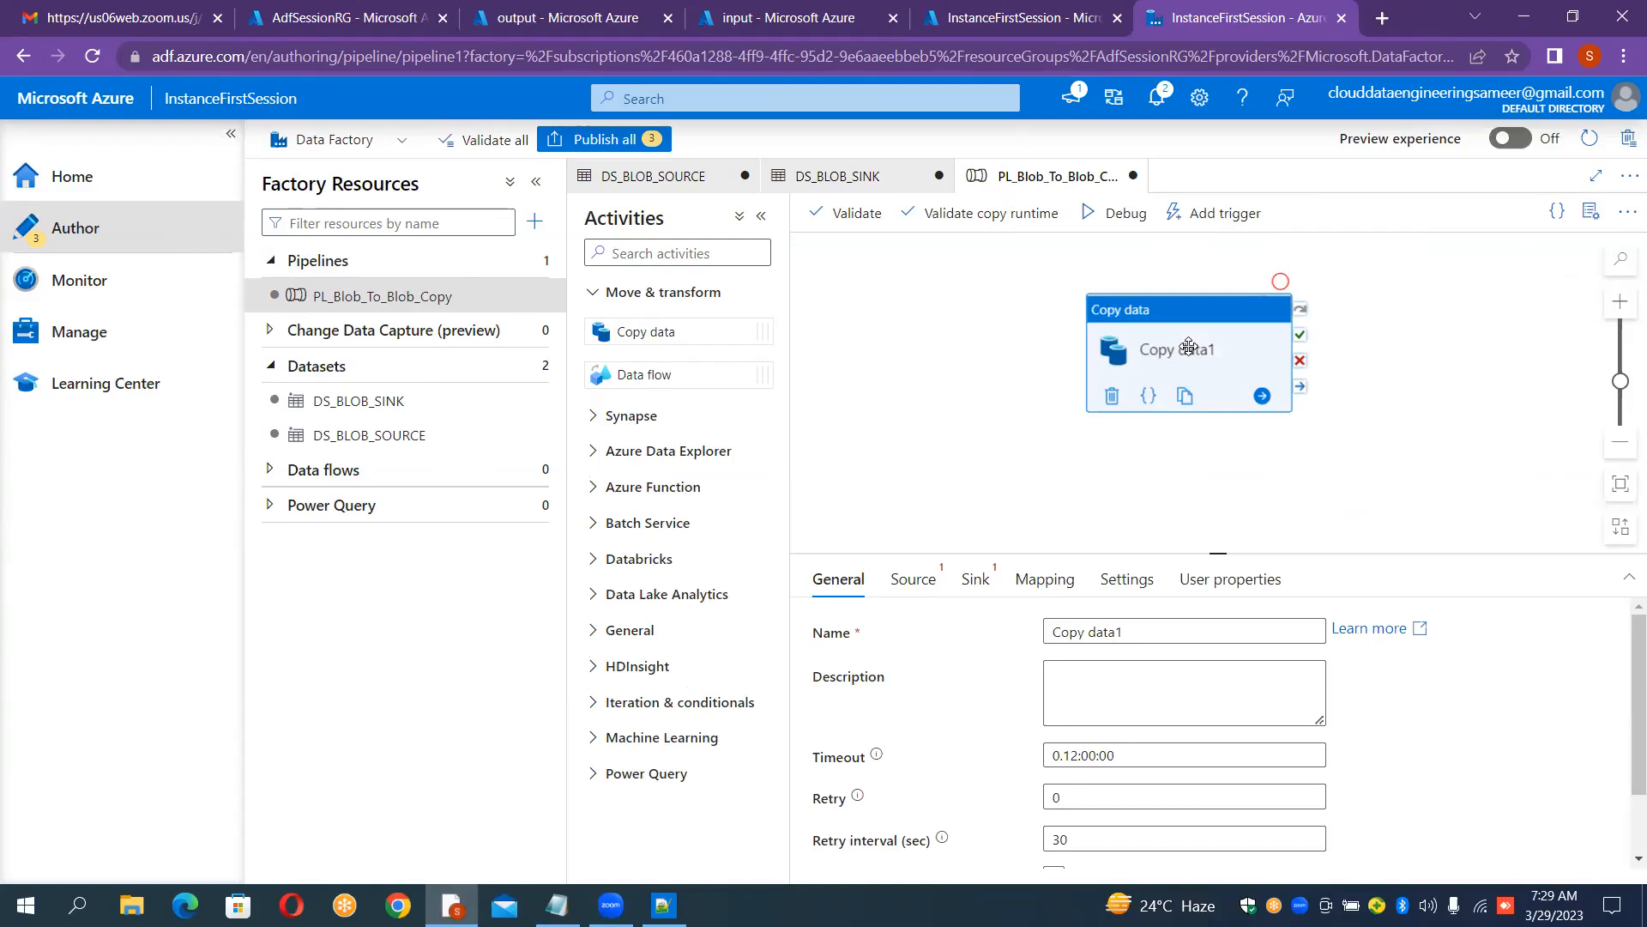
Step: Rename the copy activity to Copying the Data
{"action": "left_click", "coordinate": [1158, 633]}
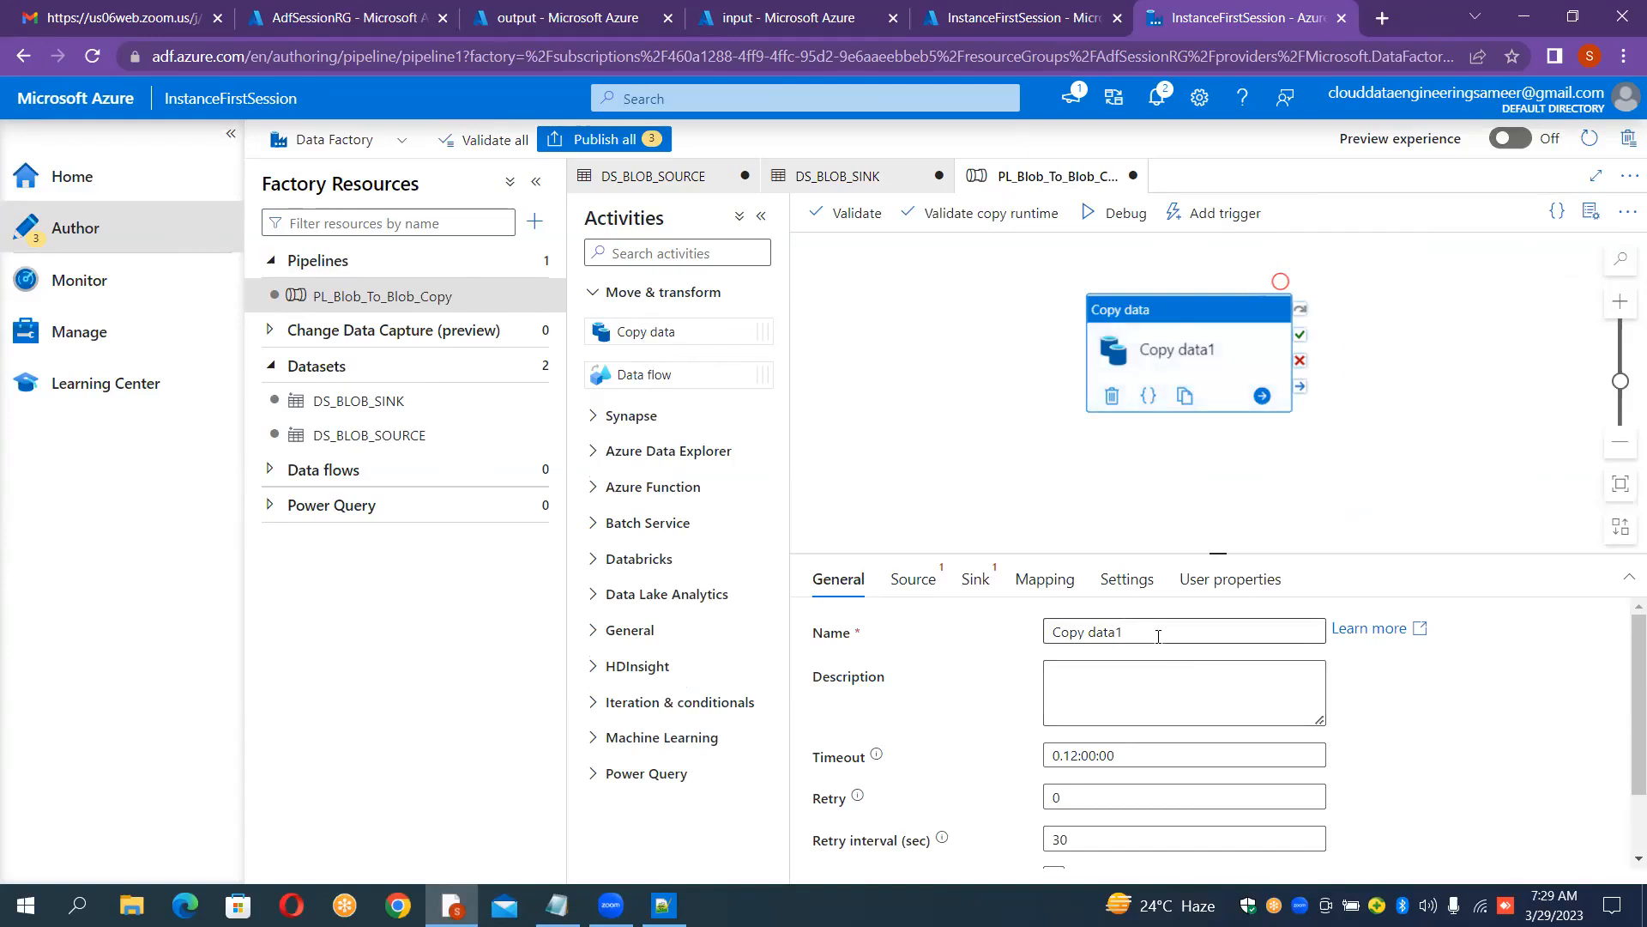
{"action": "key", "text": "ctrl+a"}
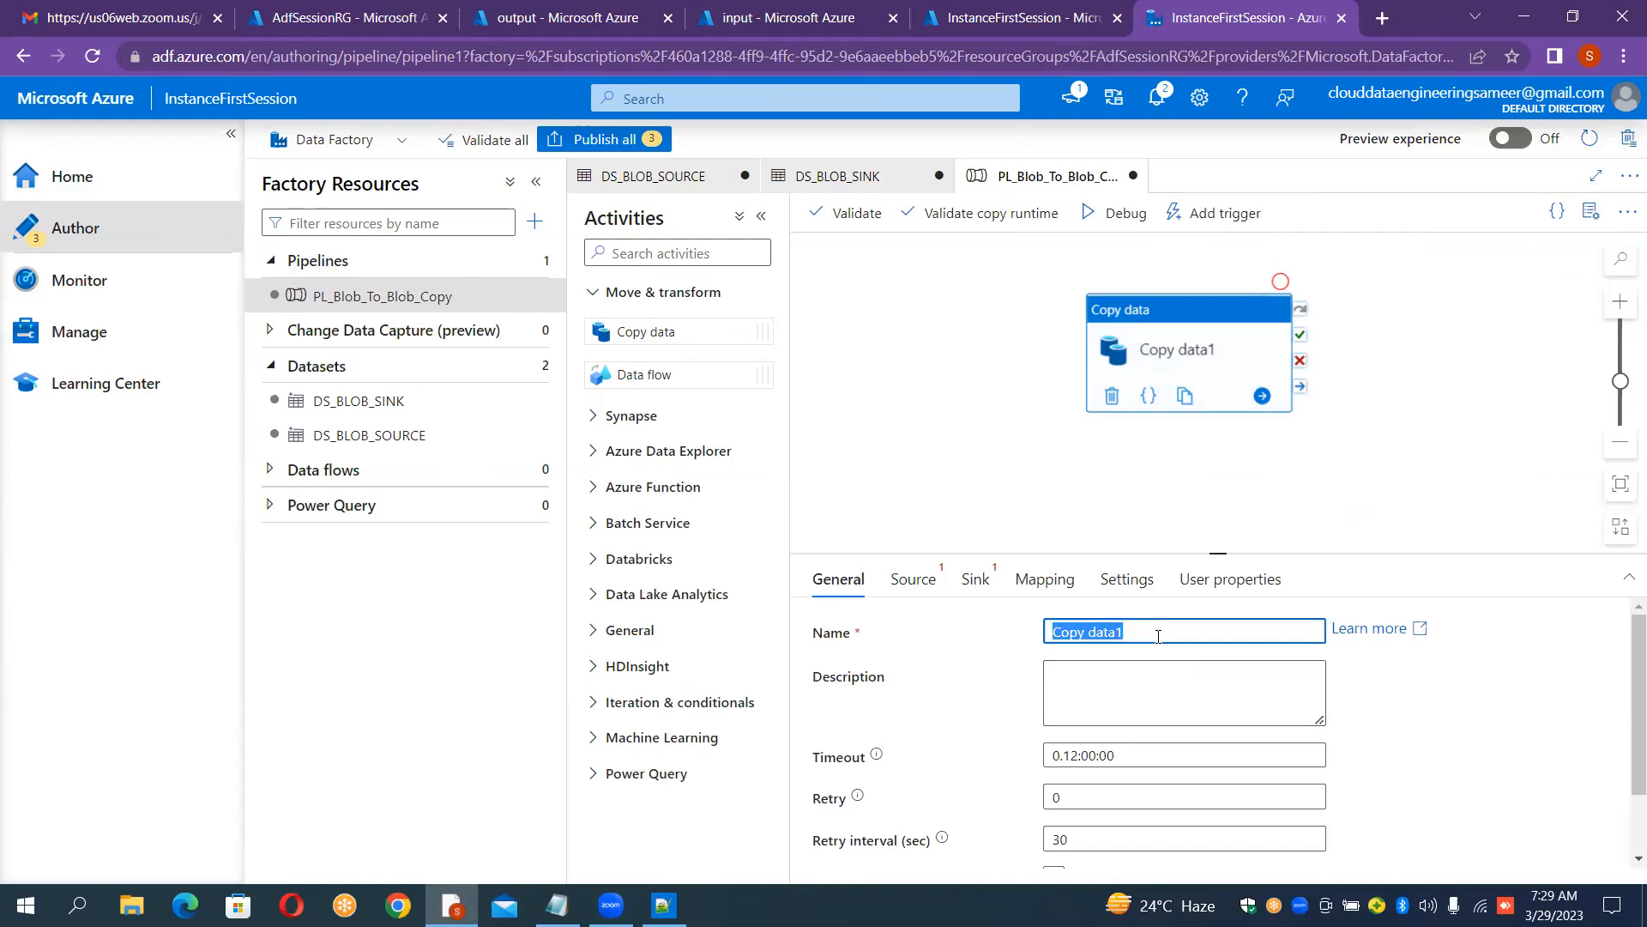
{"action": "key", "text": "BackSpace"}
{"action": "type", "text": "Co"}
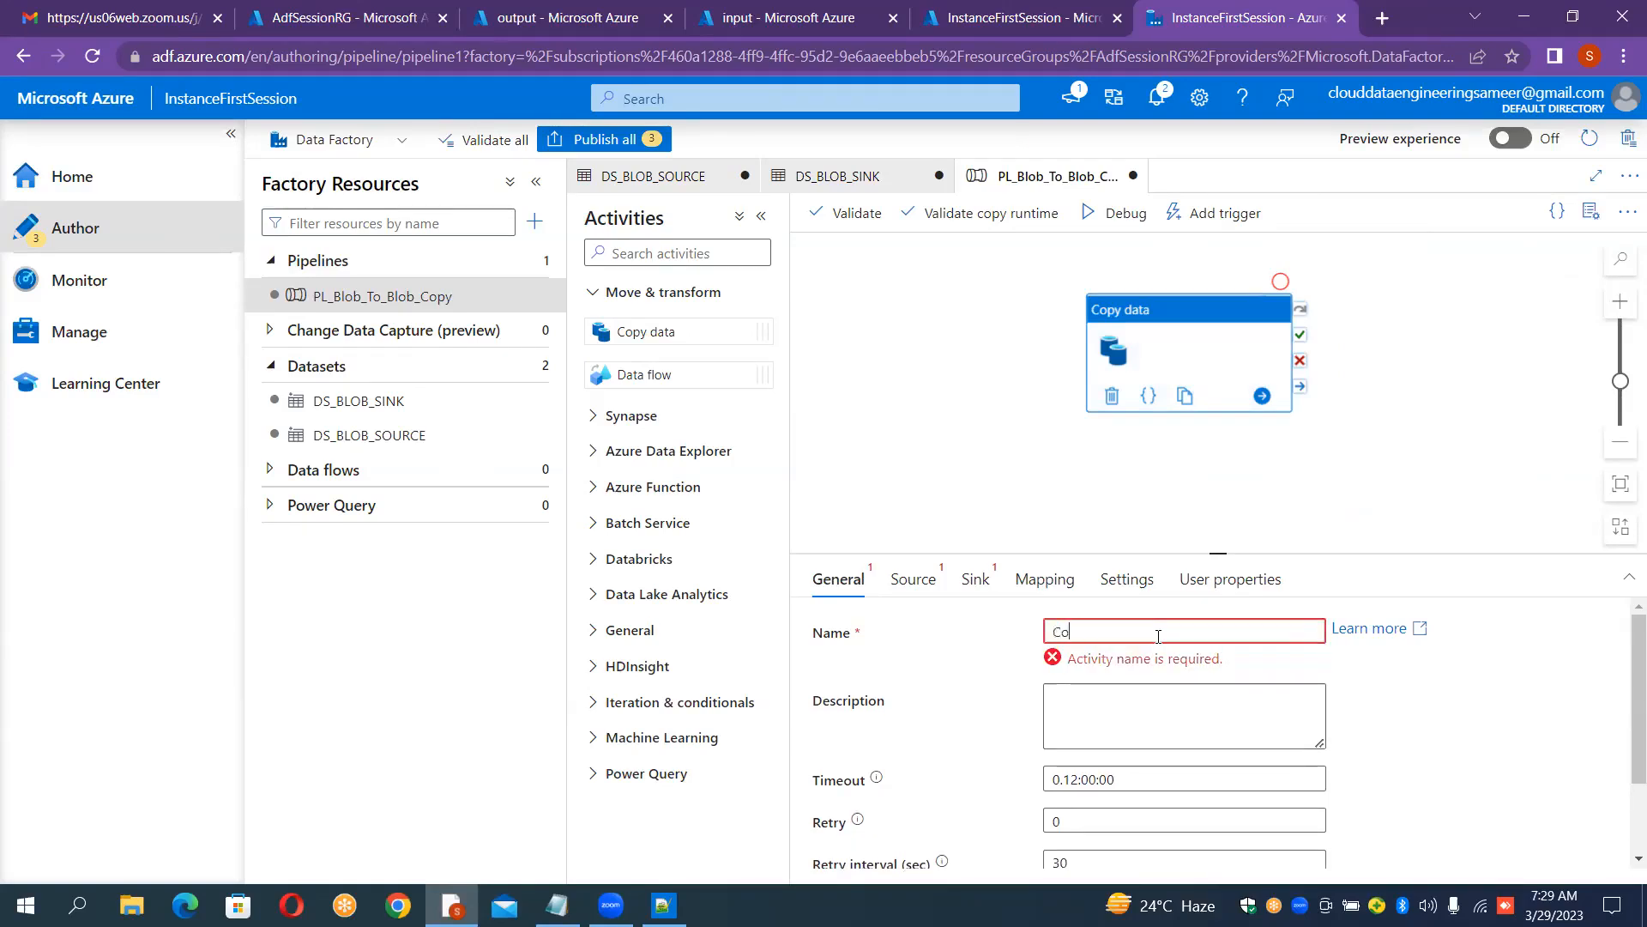
{"action": "type", "text": "pying "}
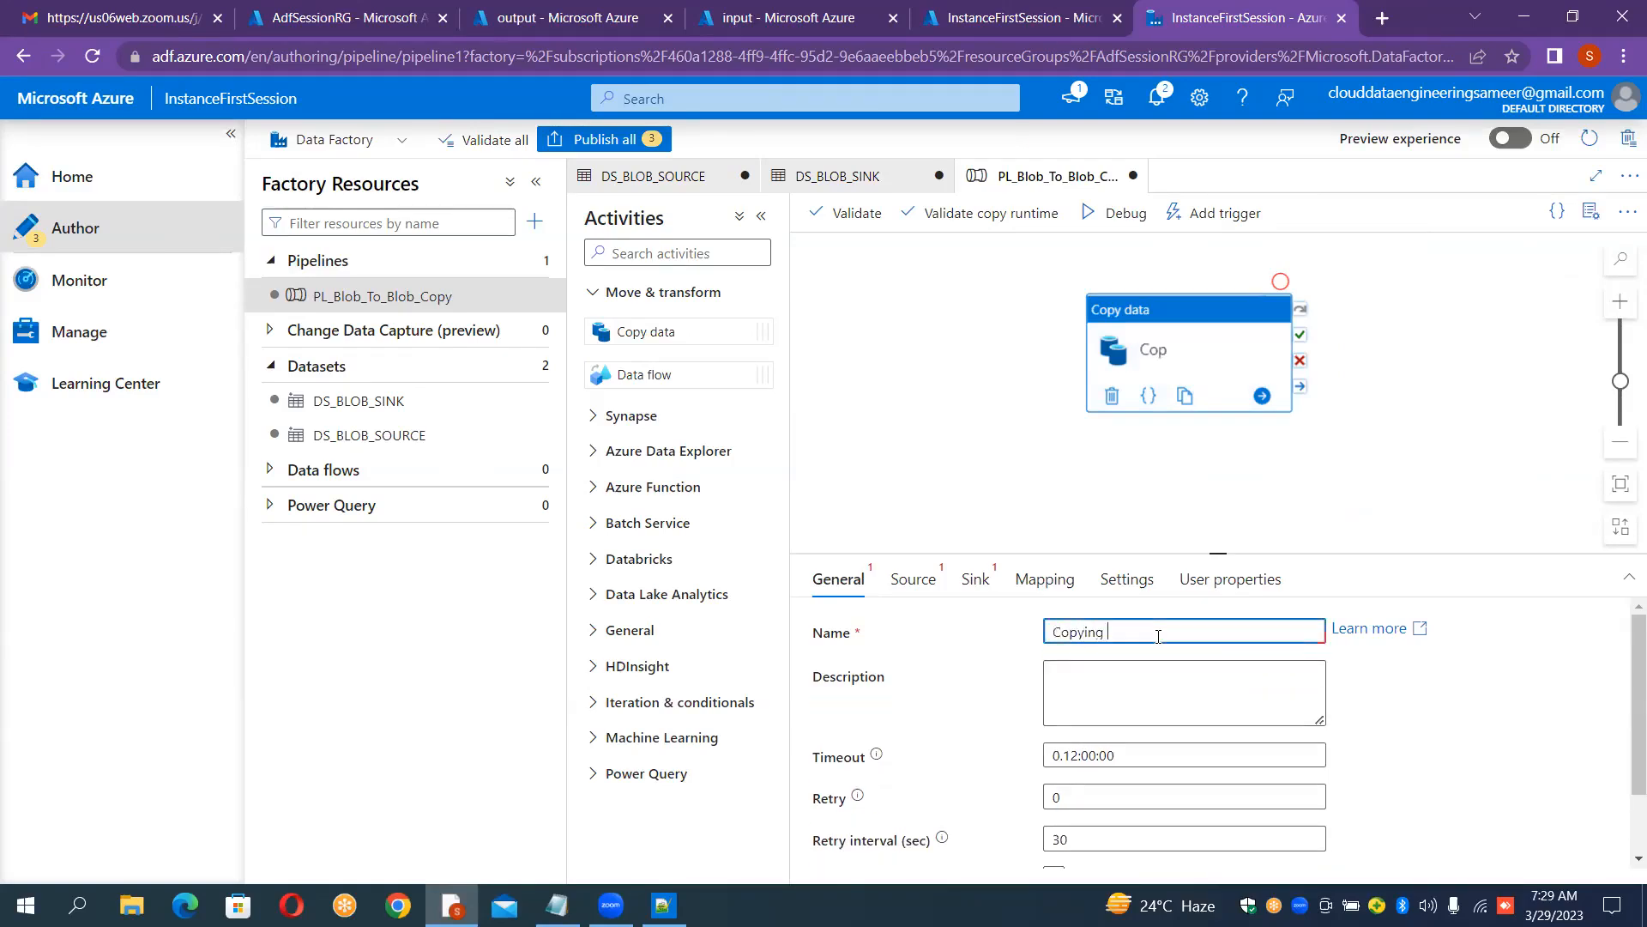
{"action": "type", "text": "the Data"}
Step: Set the copy activity's source dataset to DS_BLOB_SOURCE
{"action": "left_click", "coordinate": [911, 580]}
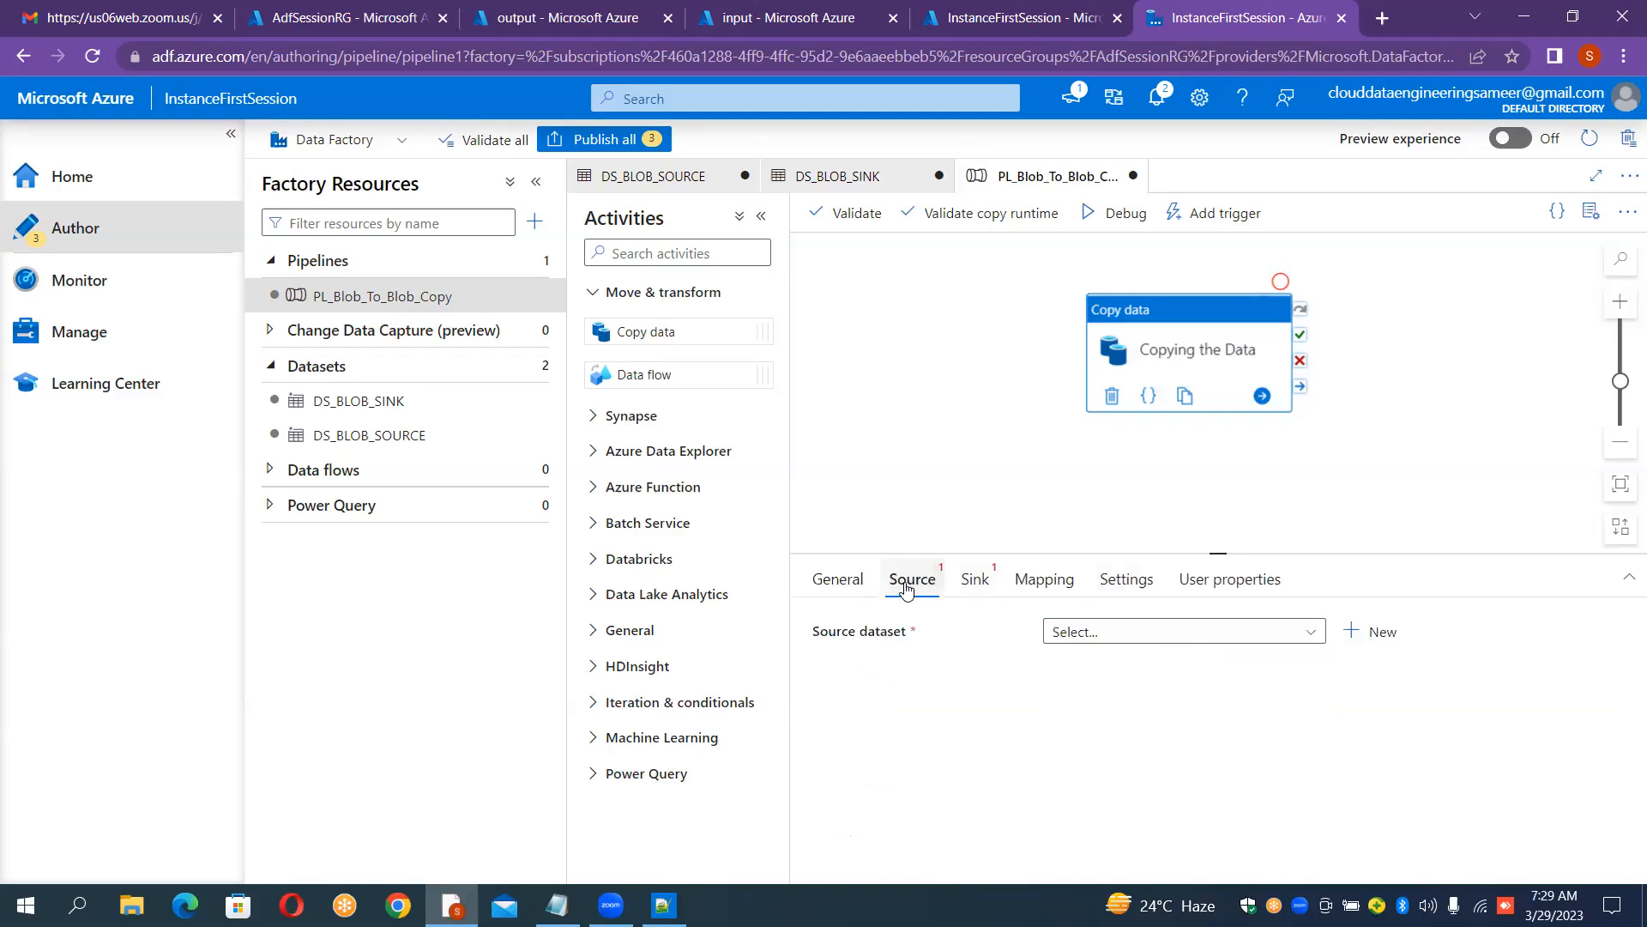
{"action": "left_click", "coordinate": [1201, 634]}
{"action": "left_click", "coordinate": [1178, 726]}
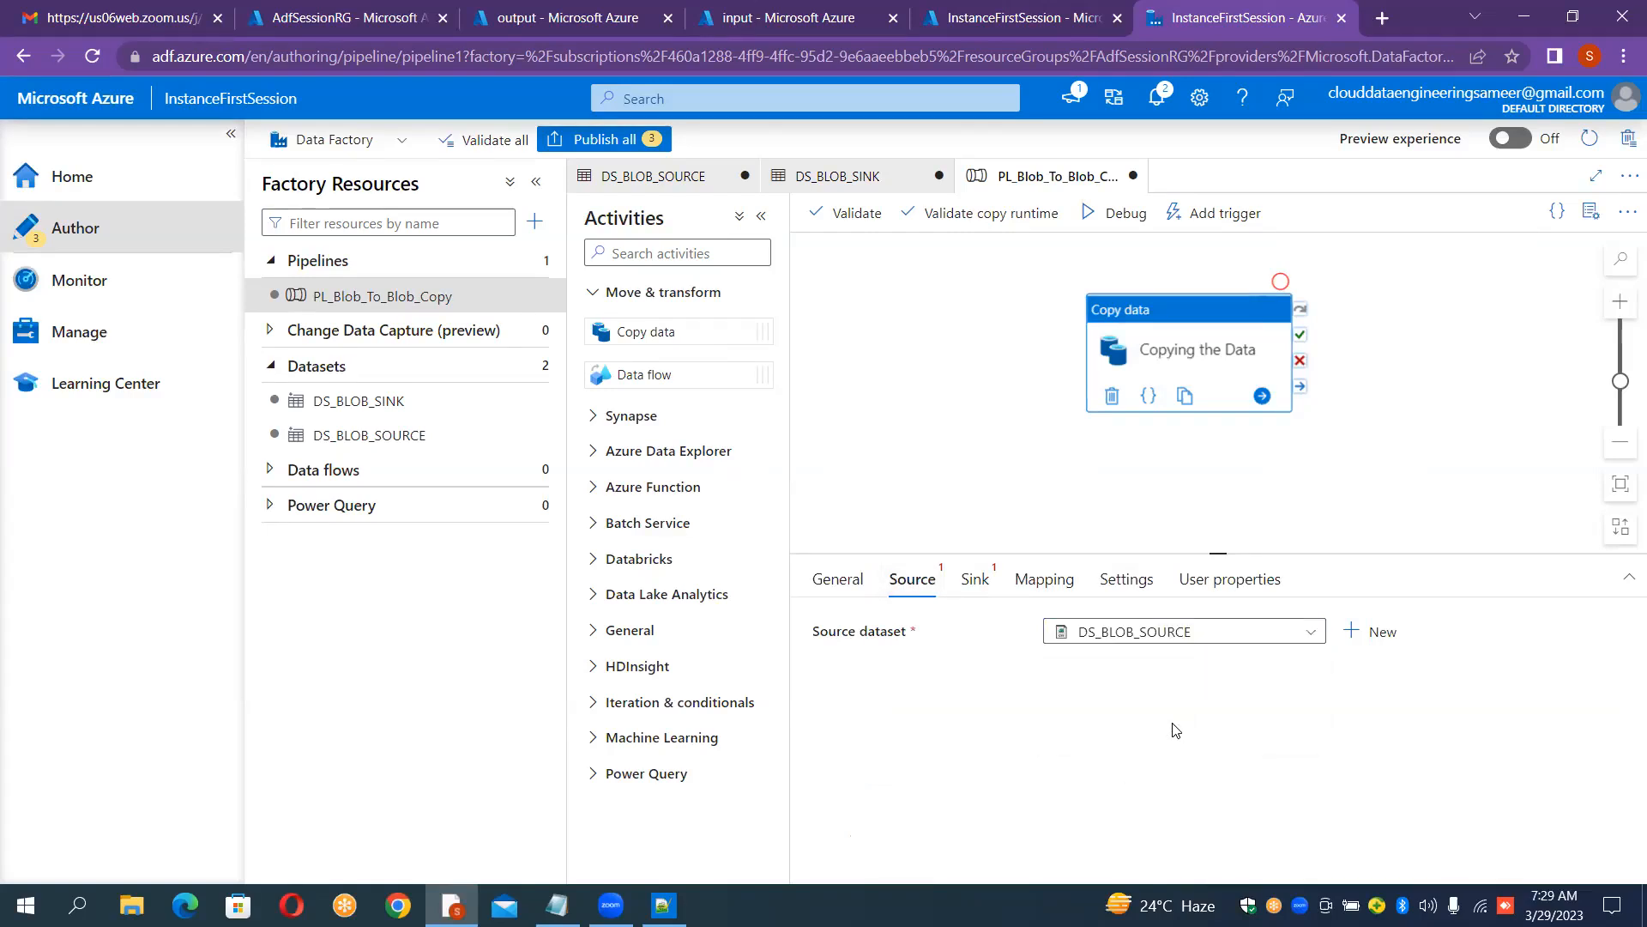
Step: Set the copy activity's sink dataset to DS_BLOB_SINK
{"action": "left_click", "coordinate": [978, 580]}
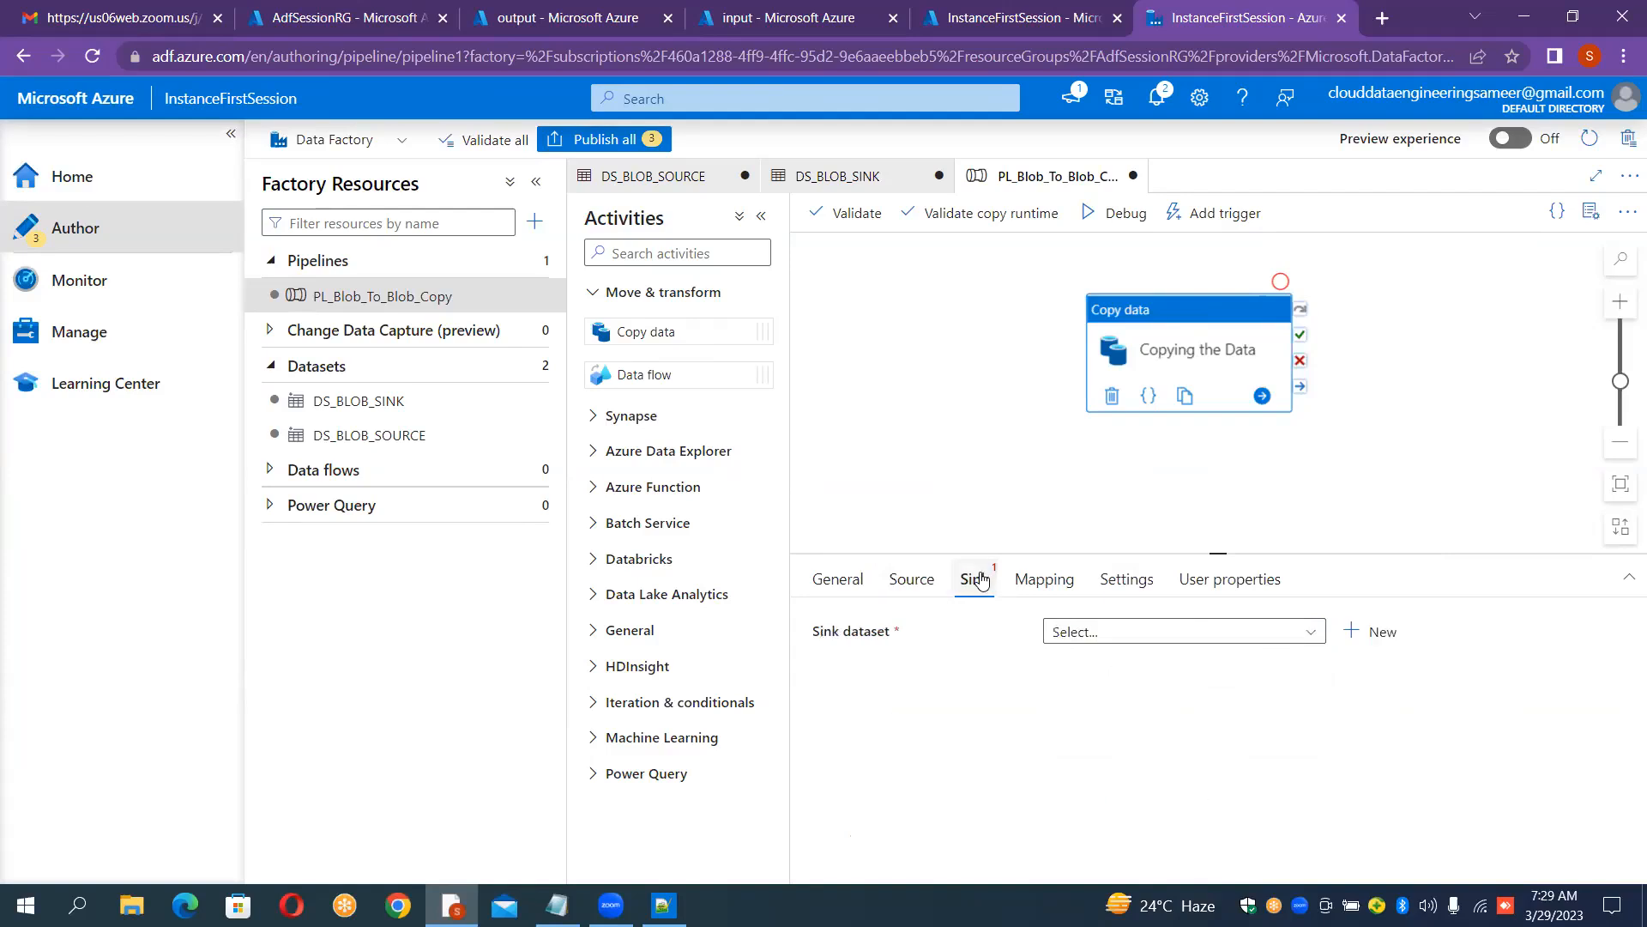
{"action": "left_click", "coordinate": [1119, 630]}
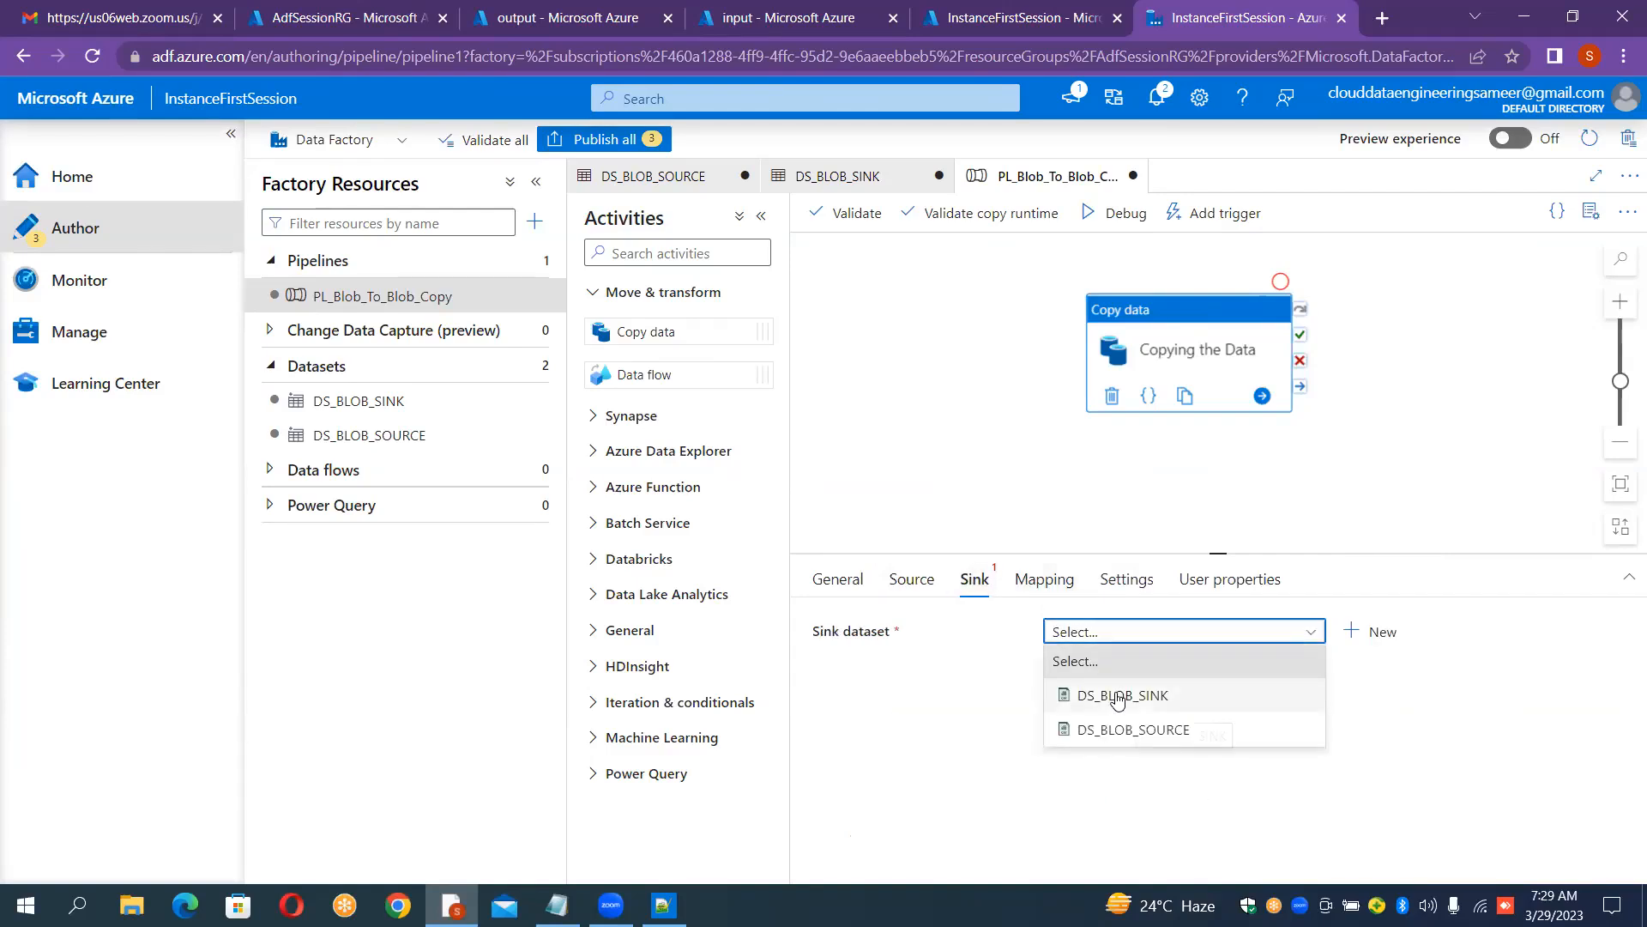
{"action": "left_click", "coordinate": [1117, 697]}
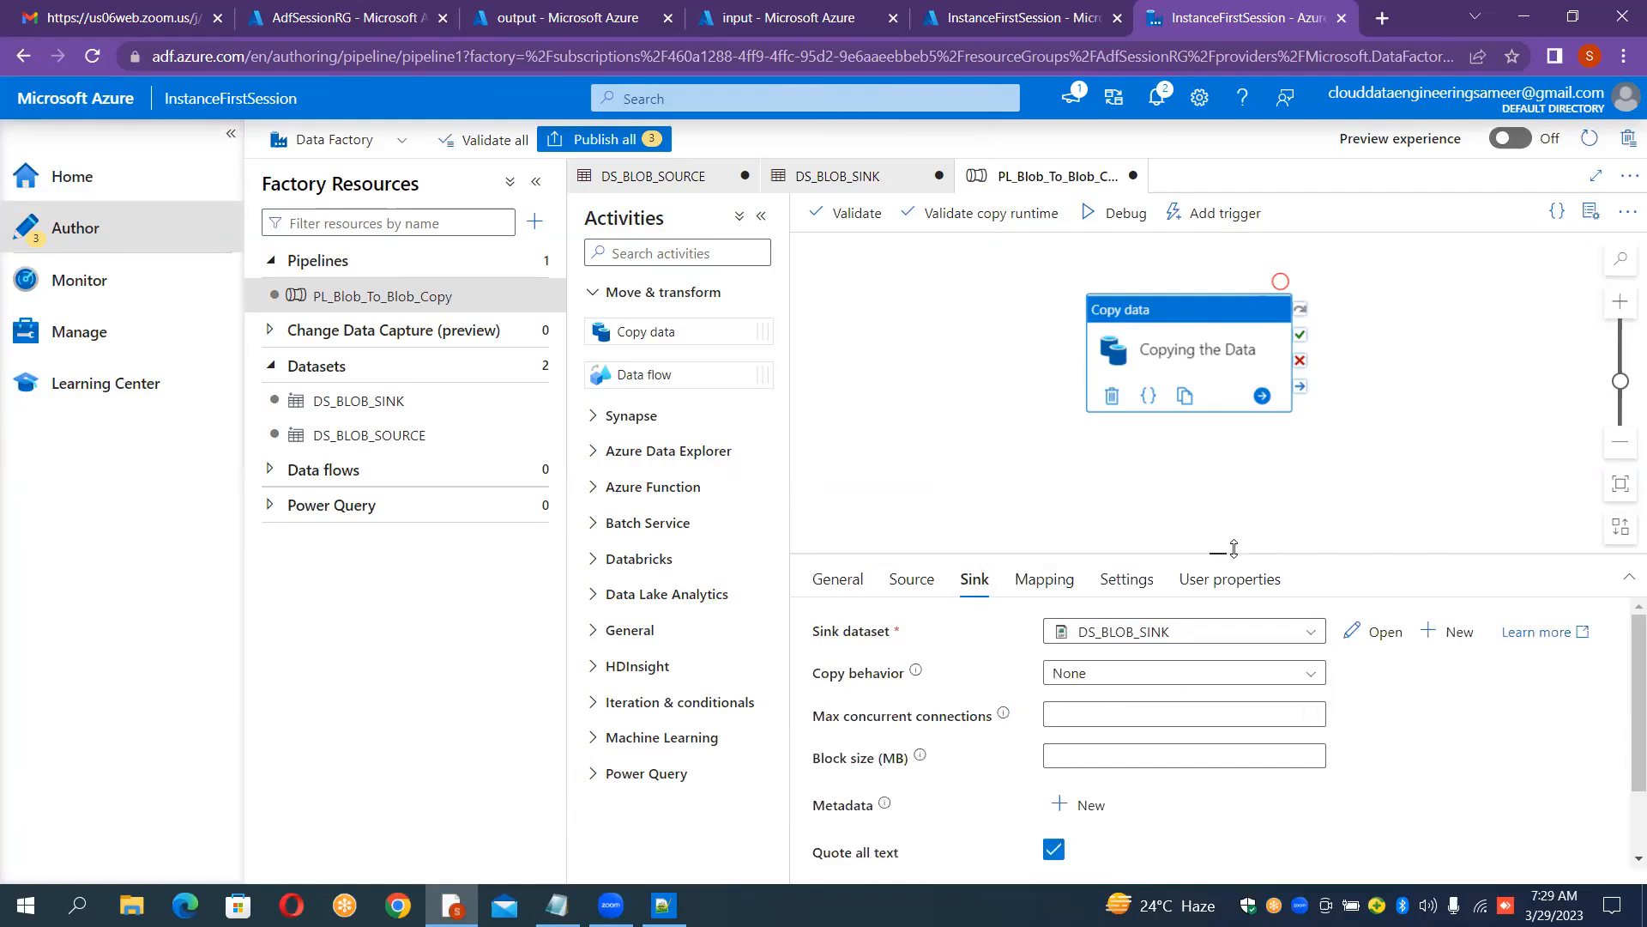
Step: Set the sink's file extension to .csv
{"action": "left_click_drag", "start_coordinate": [1218, 551], "coordinate": [1219, 490]}
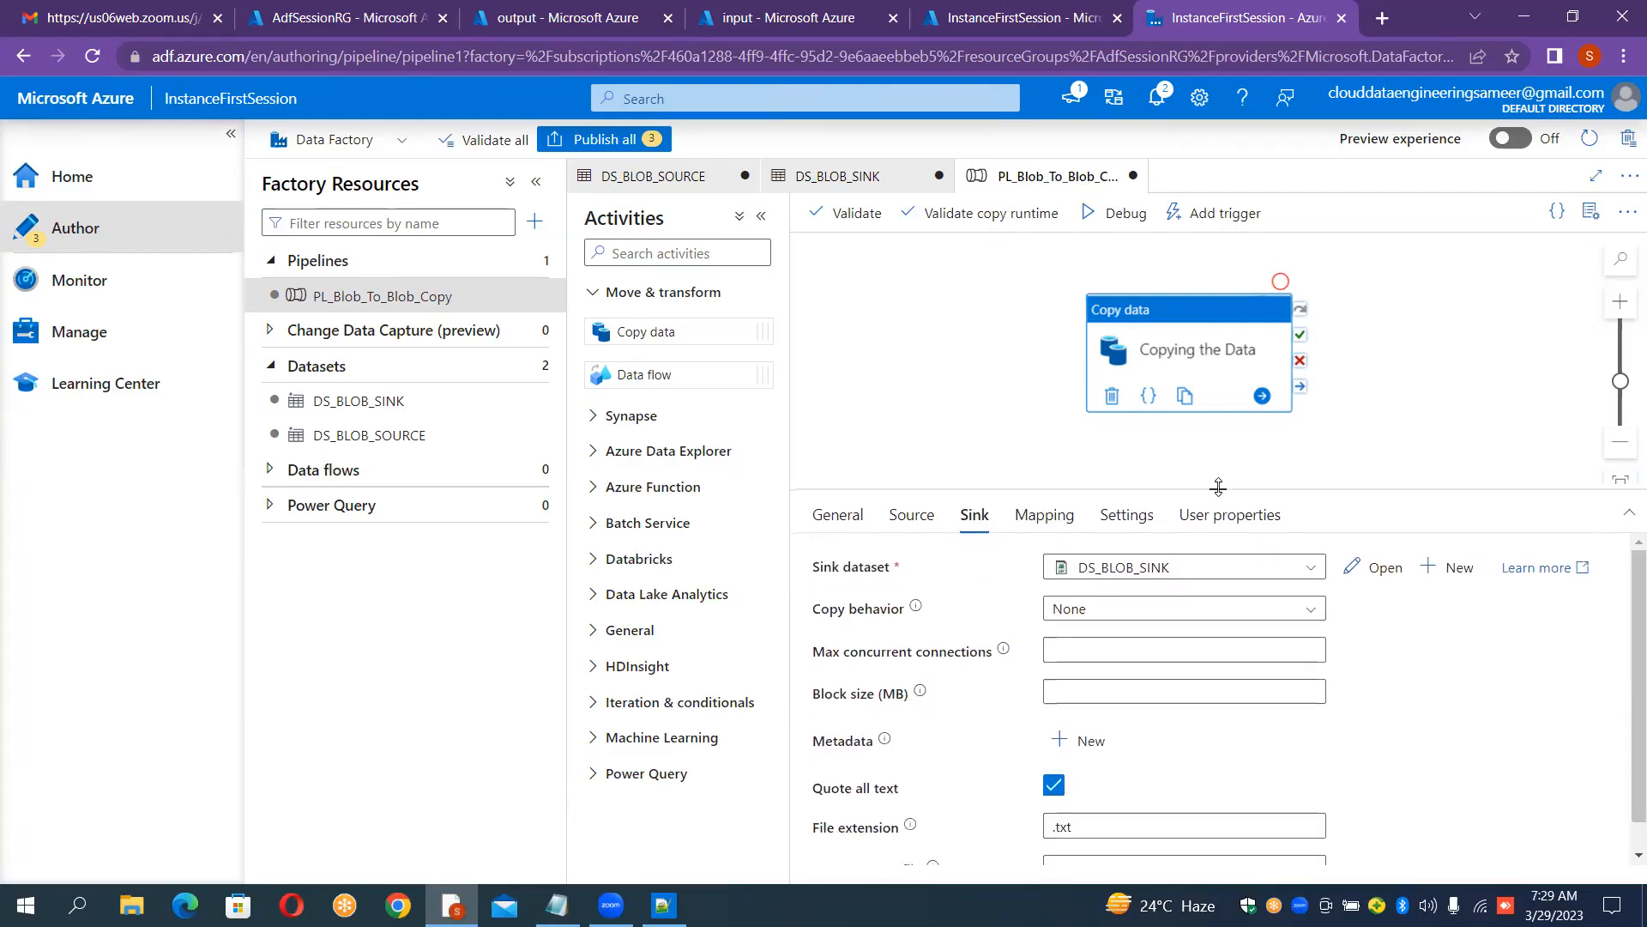
{"action": "left_click", "coordinate": [1109, 829]}
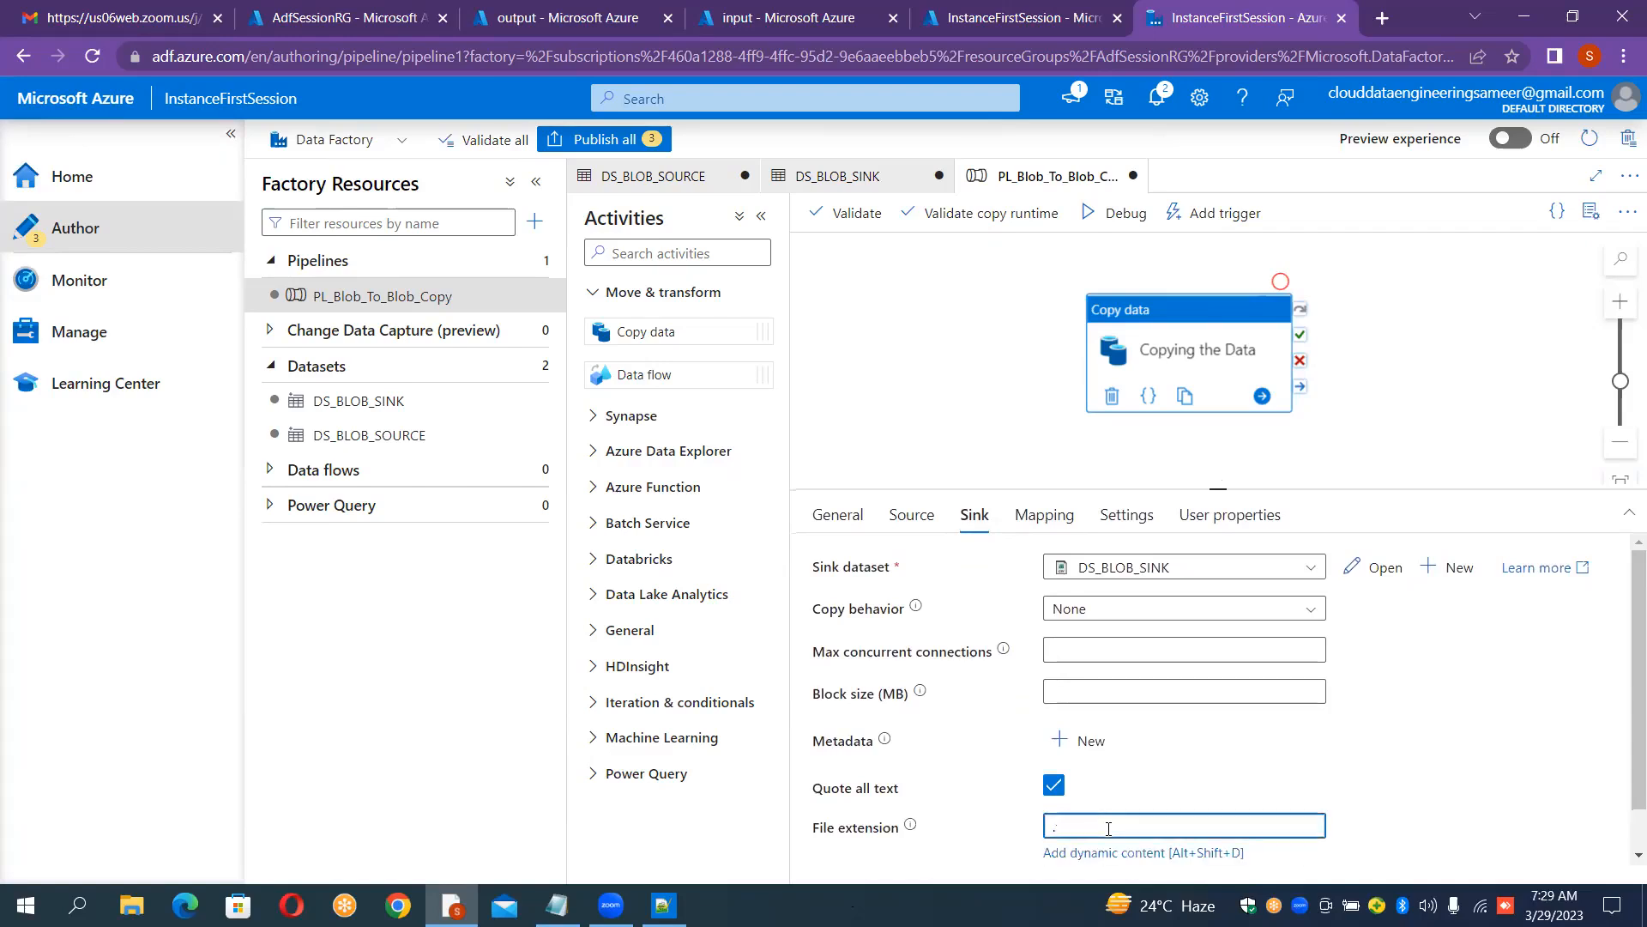
{"action": "type", "text": "csv"}
{"action": "left_click_drag", "start_coordinate": [1219, 491], "coordinate": [1234, 554]}
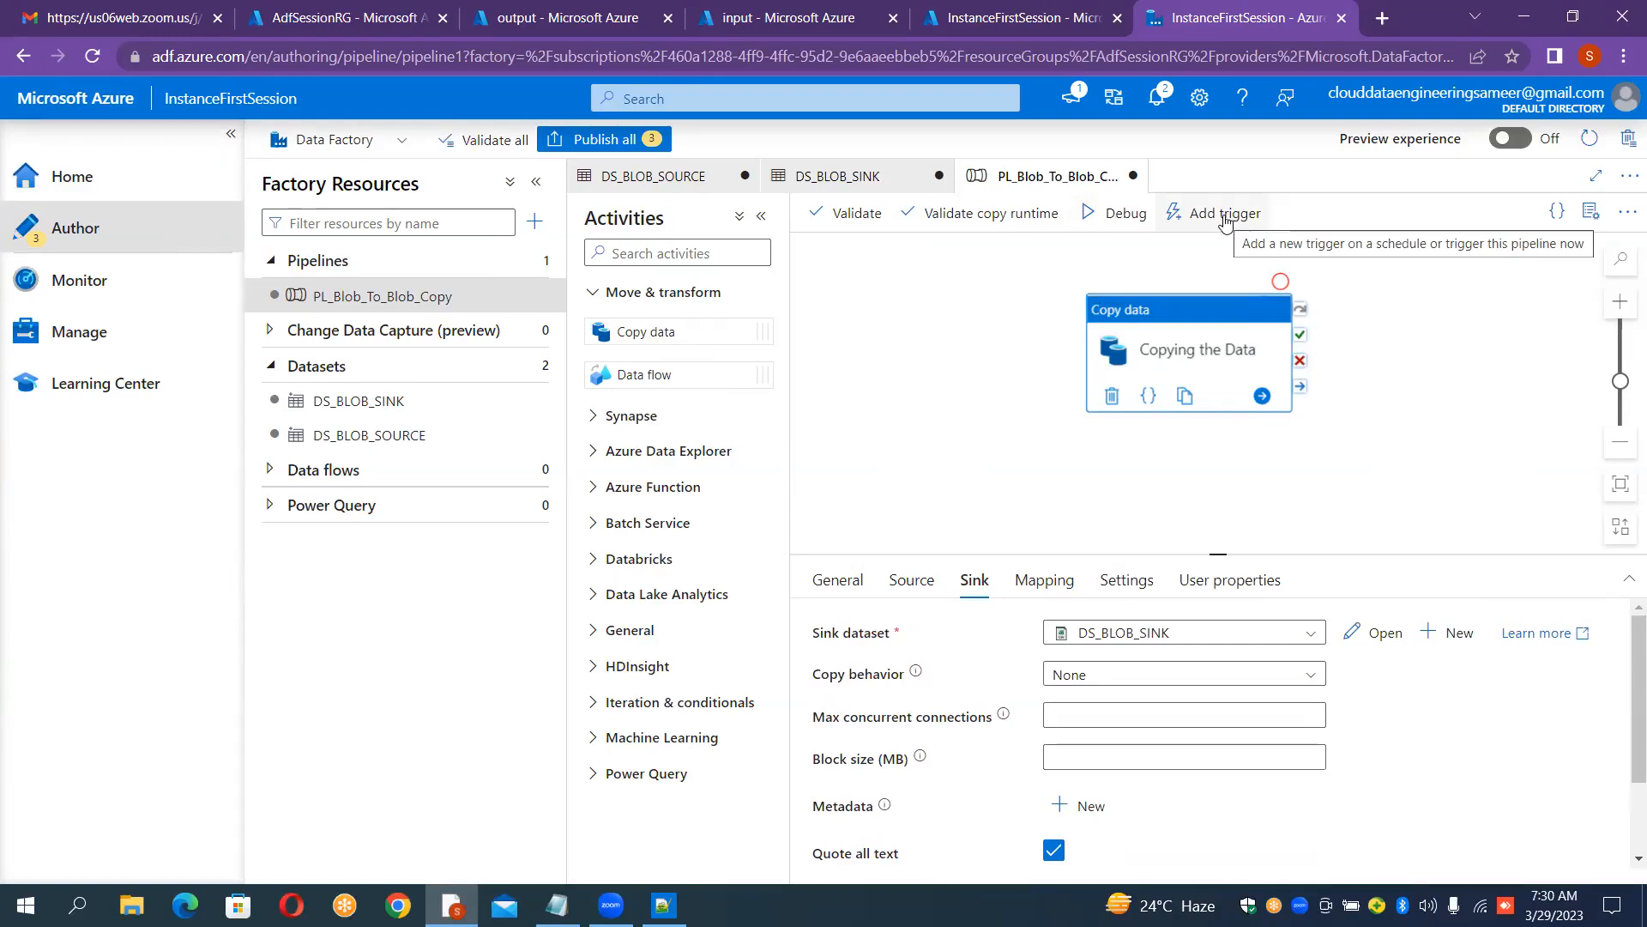
Step: Run the pipeline in debug mode and view the copy activity's run details
{"action": "left_click", "coordinate": [1108, 216]}
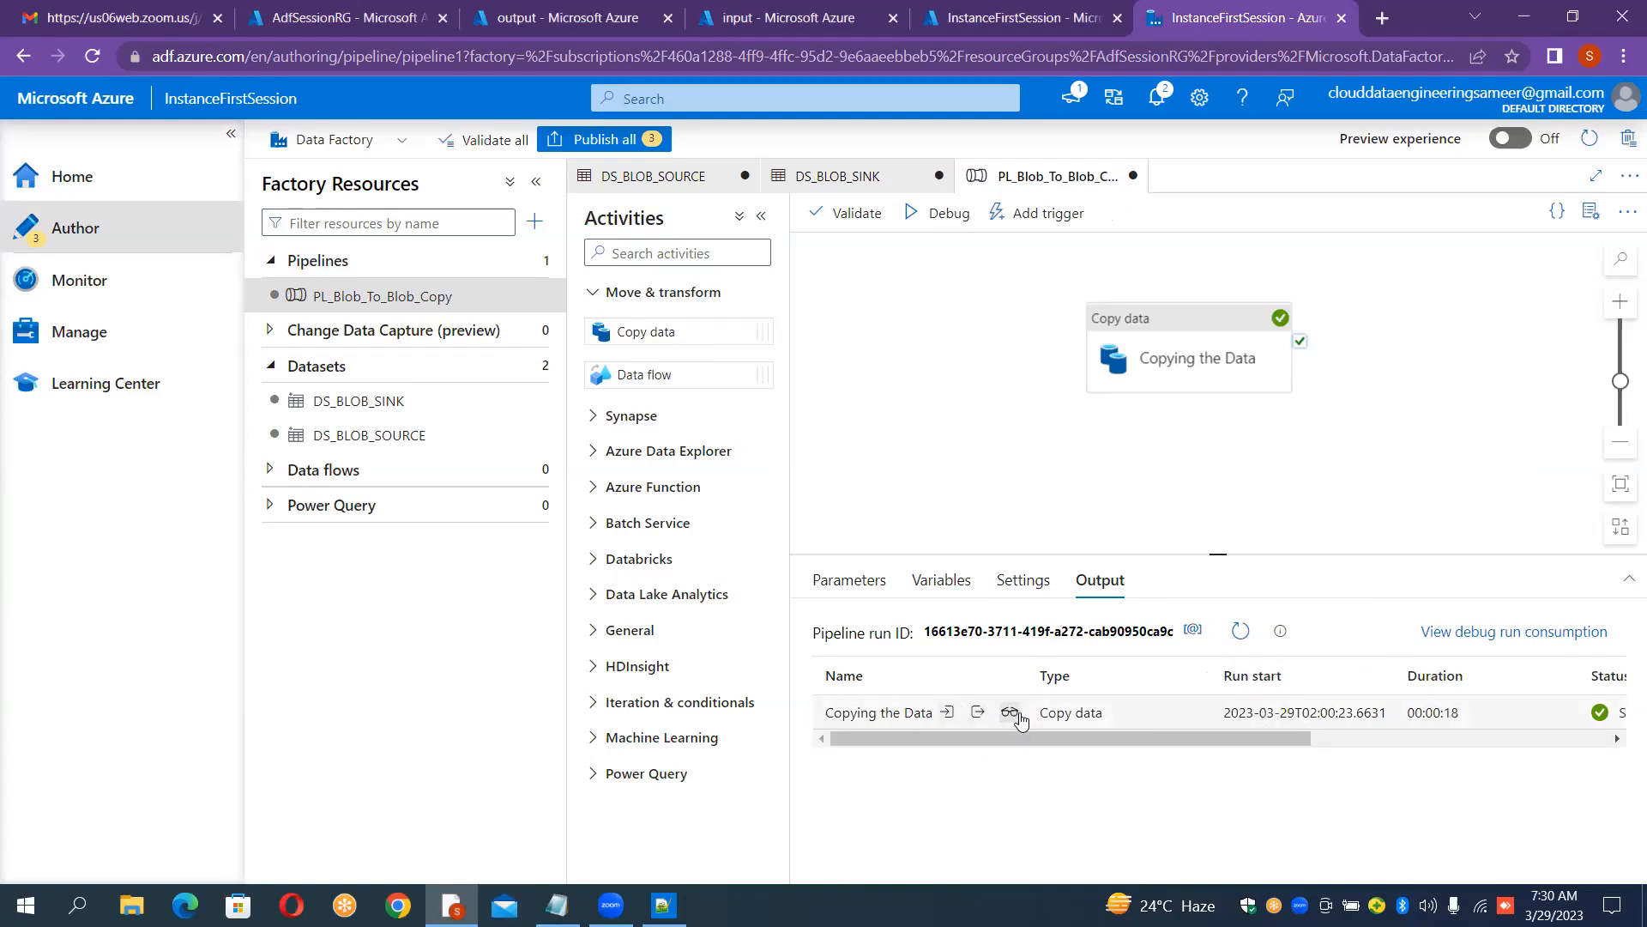
{"action": "left_click", "coordinate": [1009, 712]}
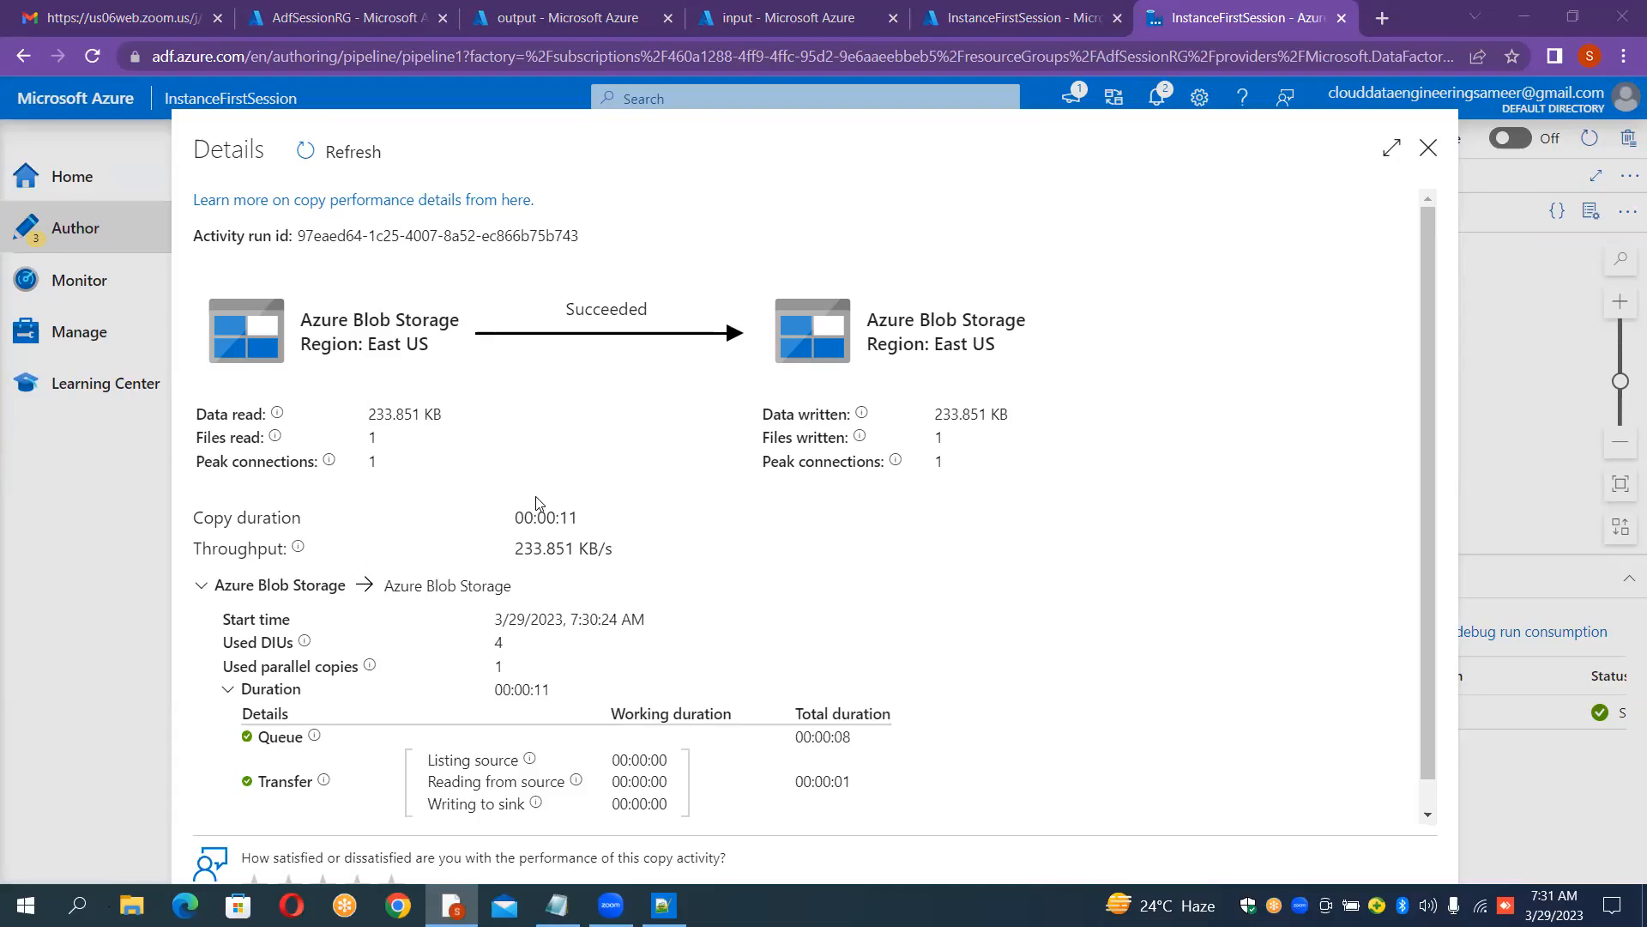
{"action": "left_click", "coordinate": [1431, 152]}
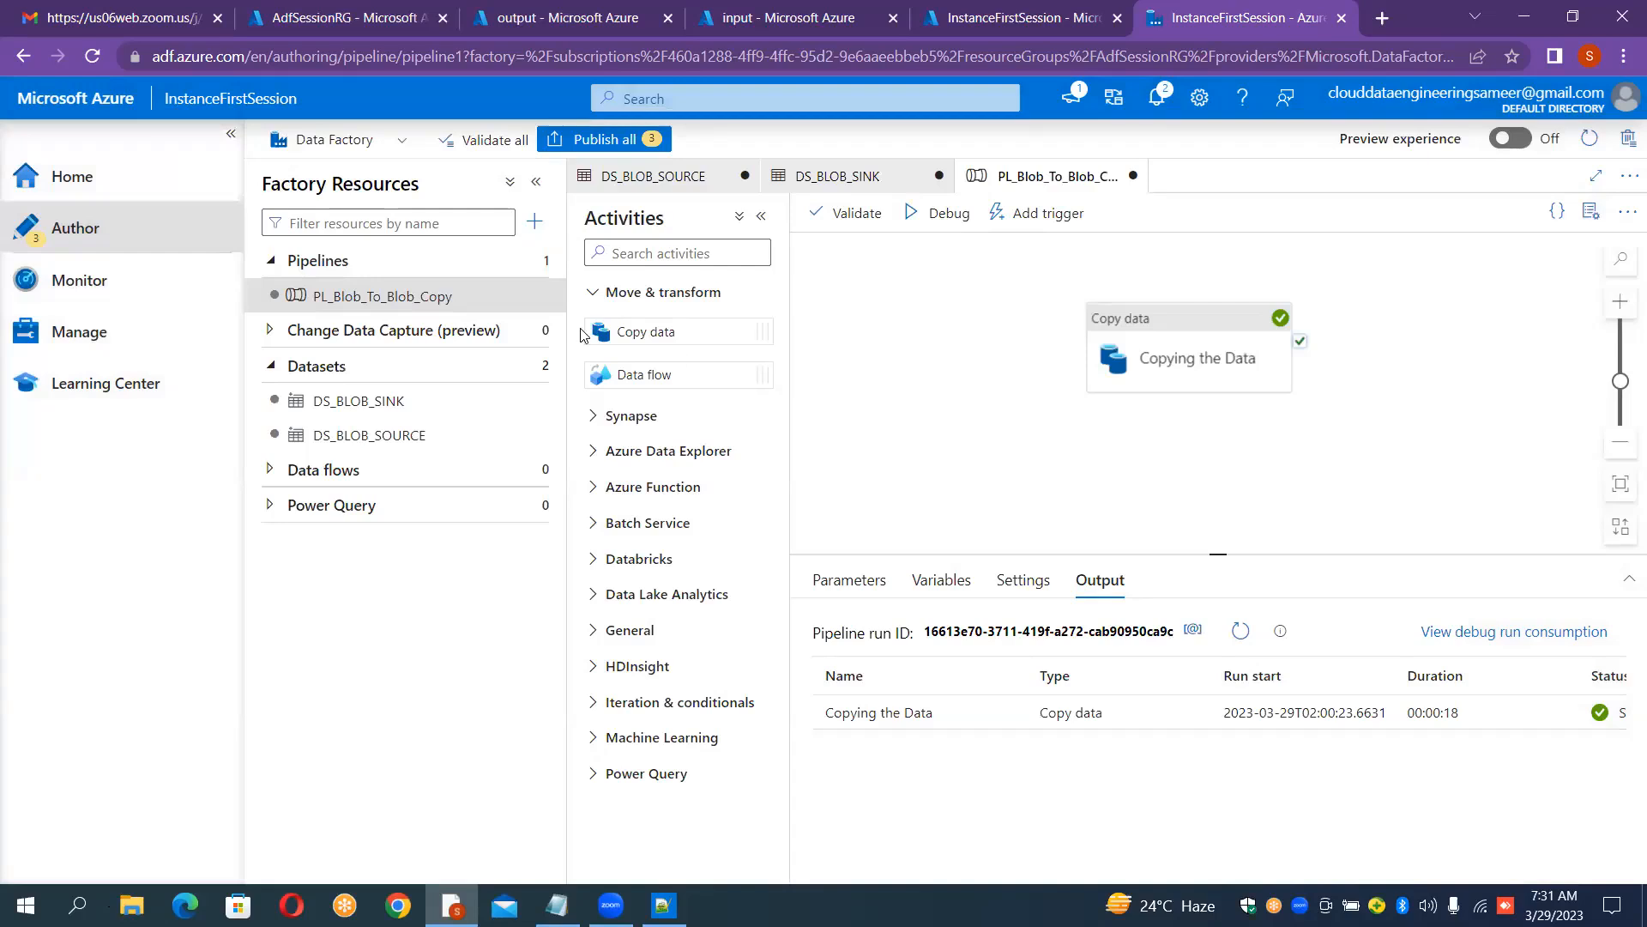
Step: Inspect the copied airlines.csv contents in the output container and compare it with the input container
{"action": "left_click", "coordinate": [503, 19]}
{"action": "left_click", "coordinate": [608, 240]}
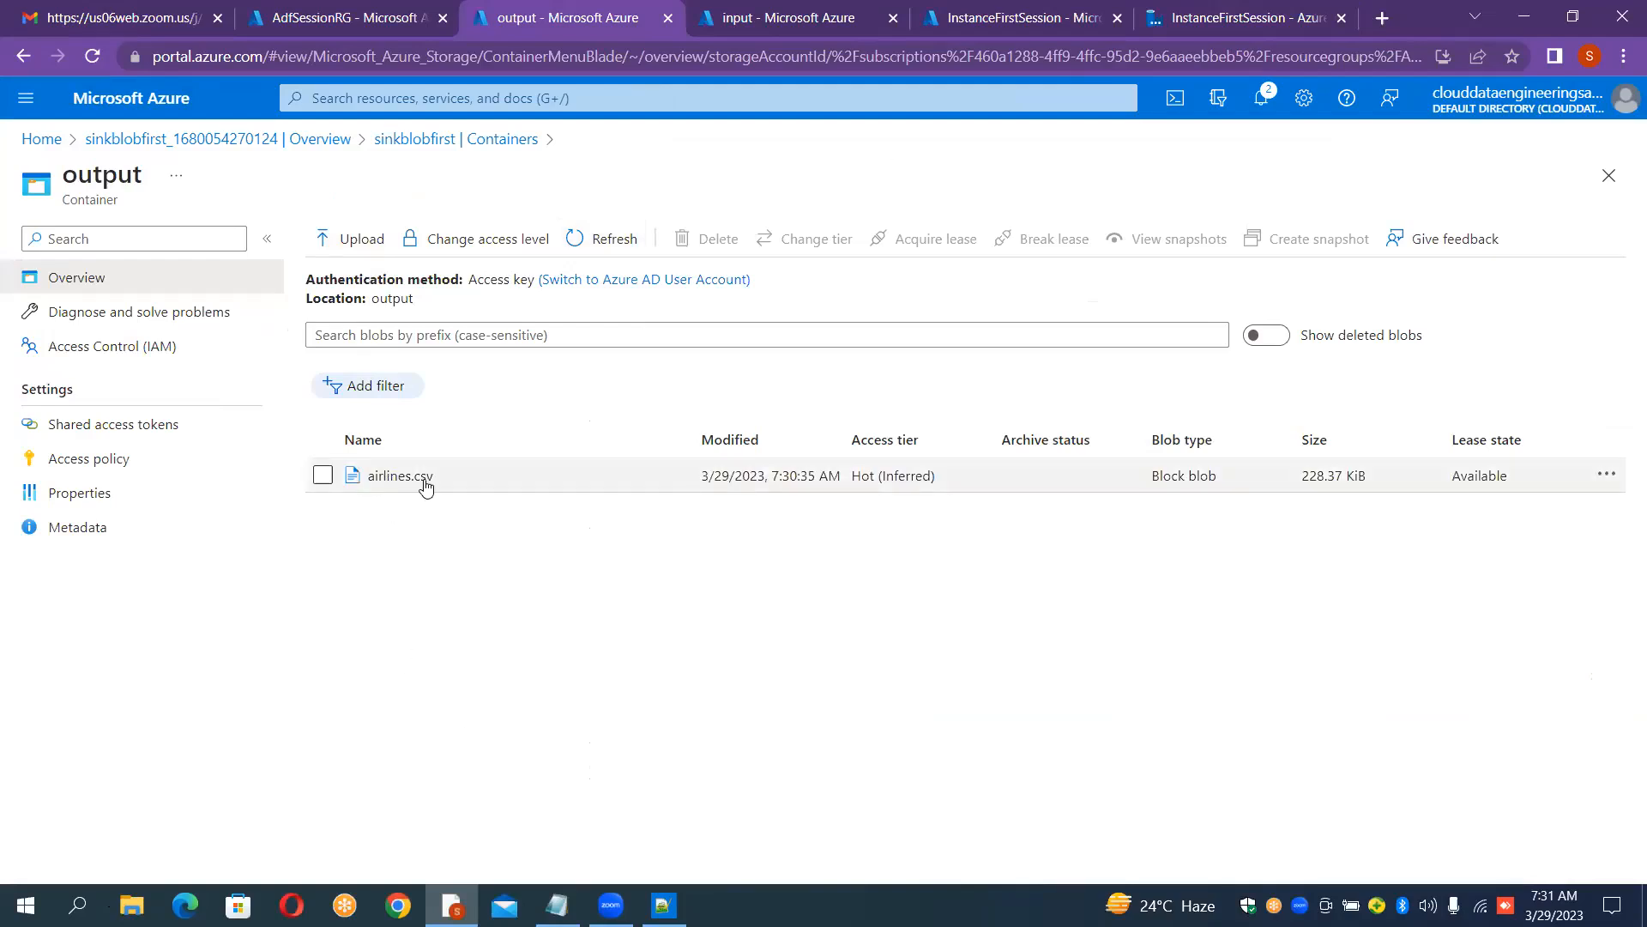
{"action": "left_click", "coordinate": [707, 28]}
{"action": "left_click", "coordinate": [592, 15]}
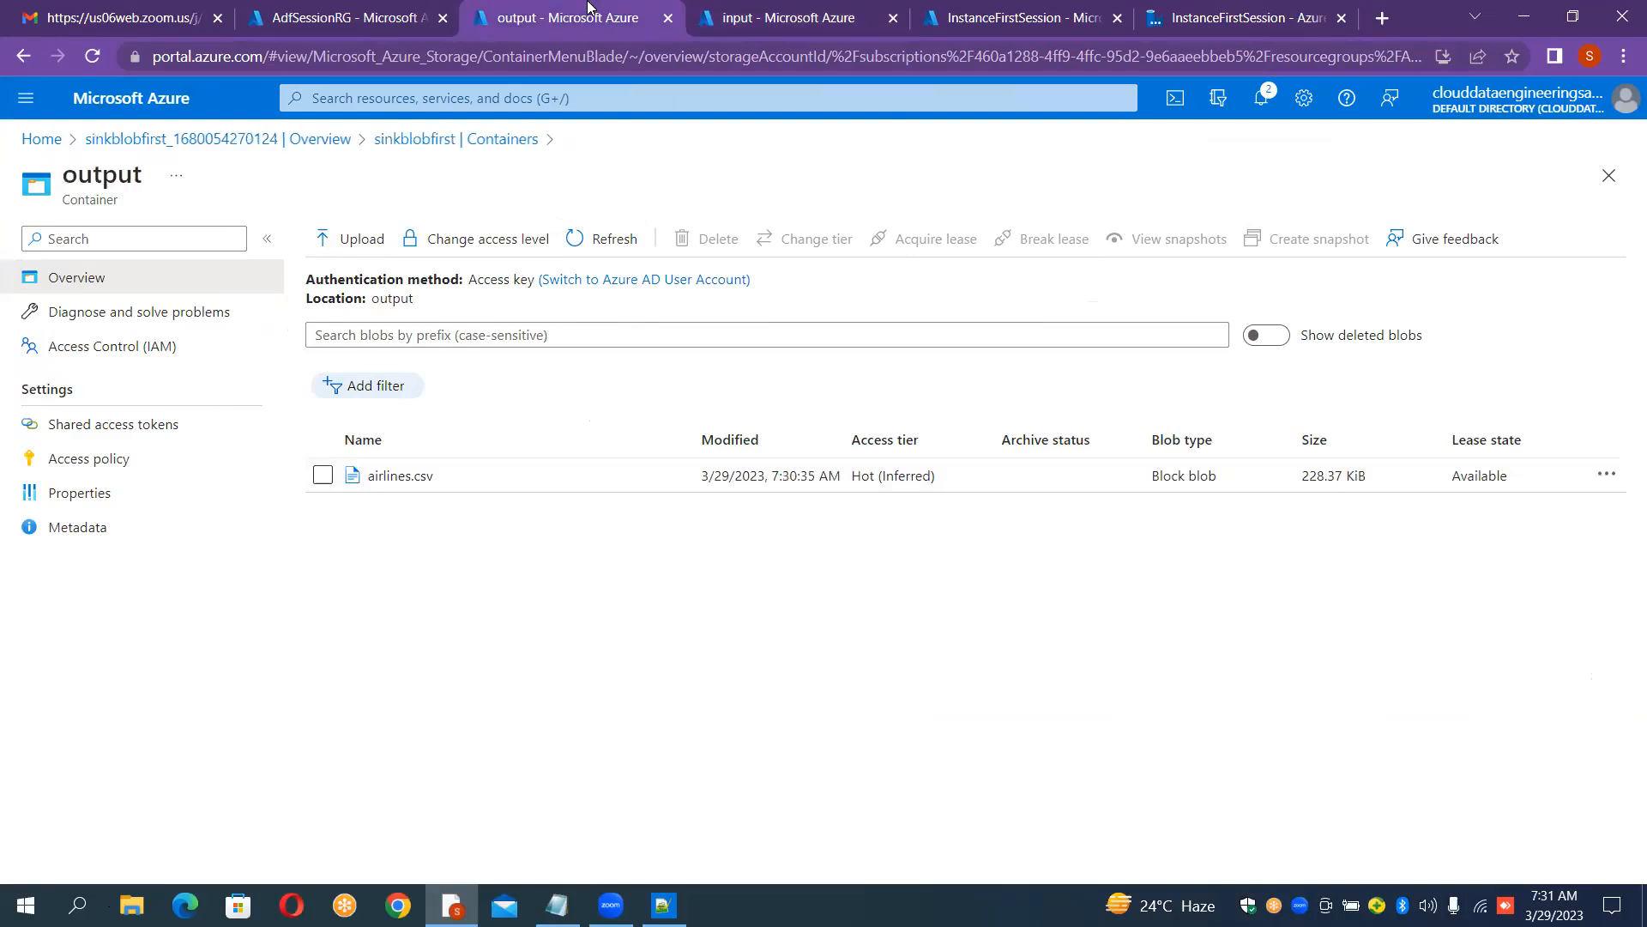
{"action": "left_click", "coordinate": [420, 478]}
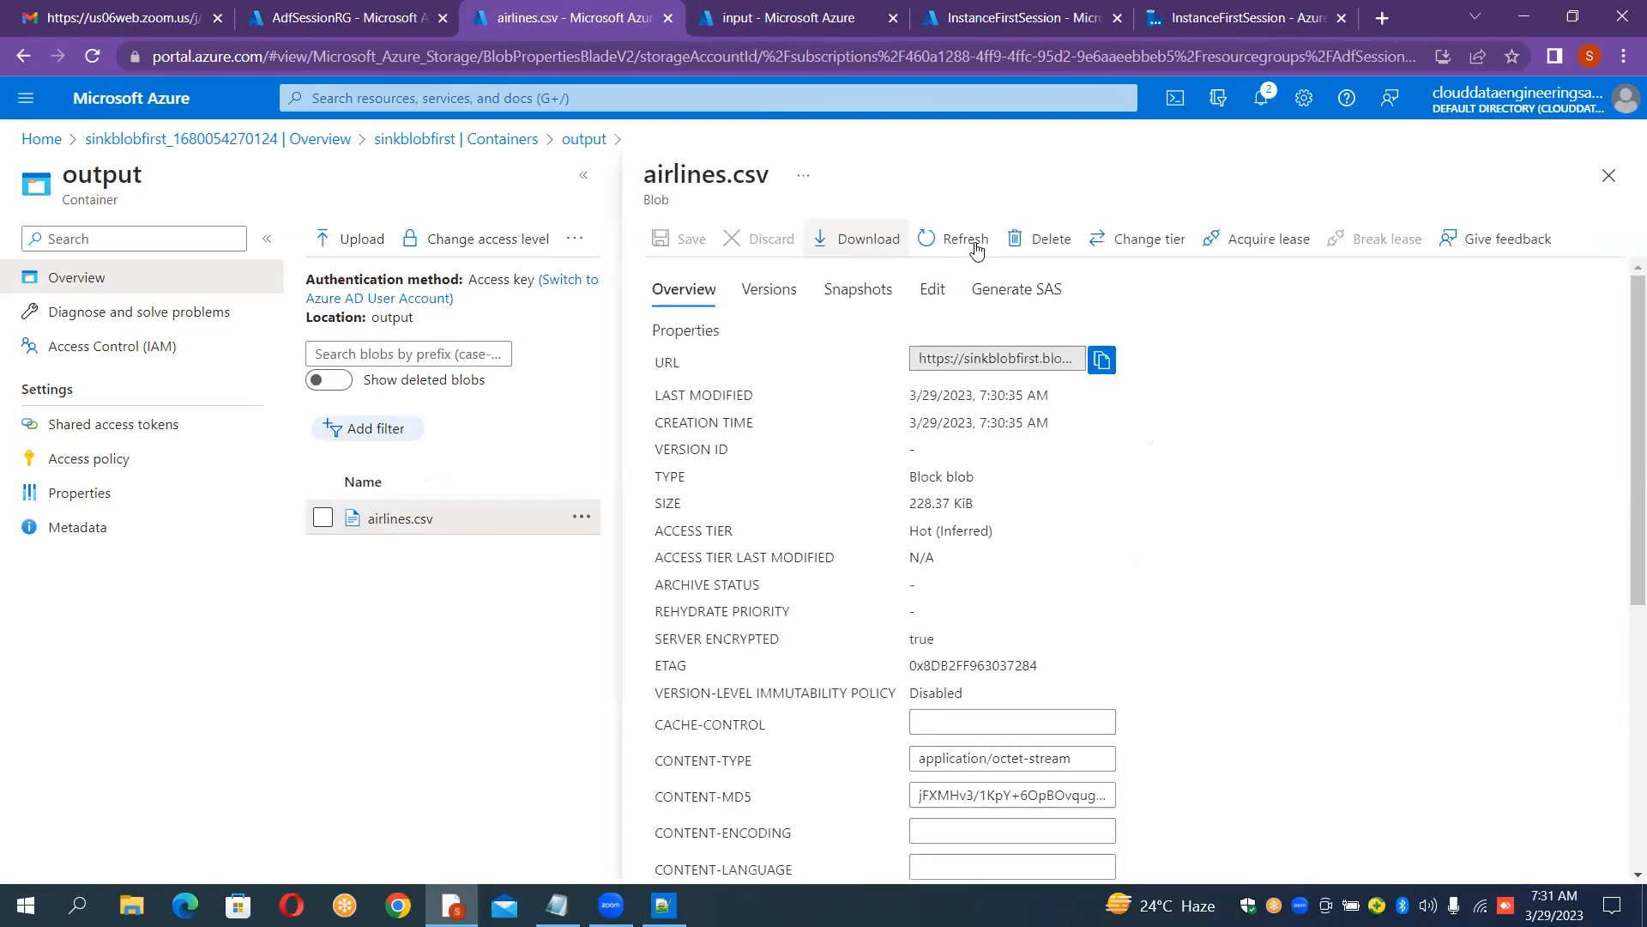
{"action": "left_click", "coordinate": [933, 289]}
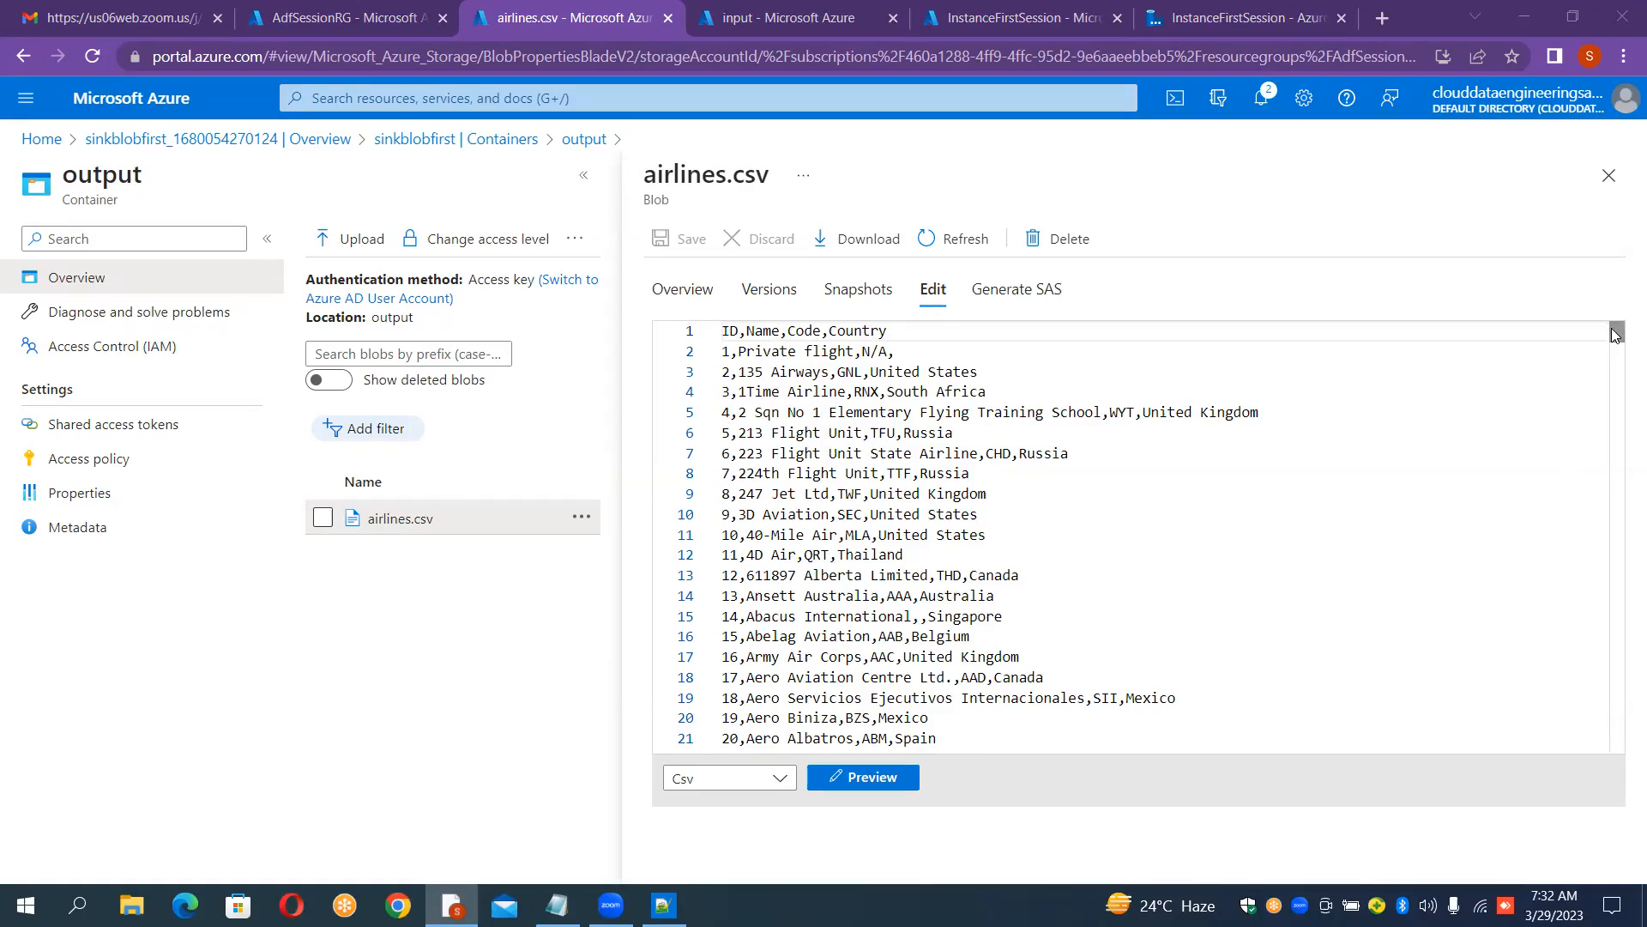
{"action": "left_click_drag", "start_coordinate": [1624, 558], "coordinate": [1621, 742]}
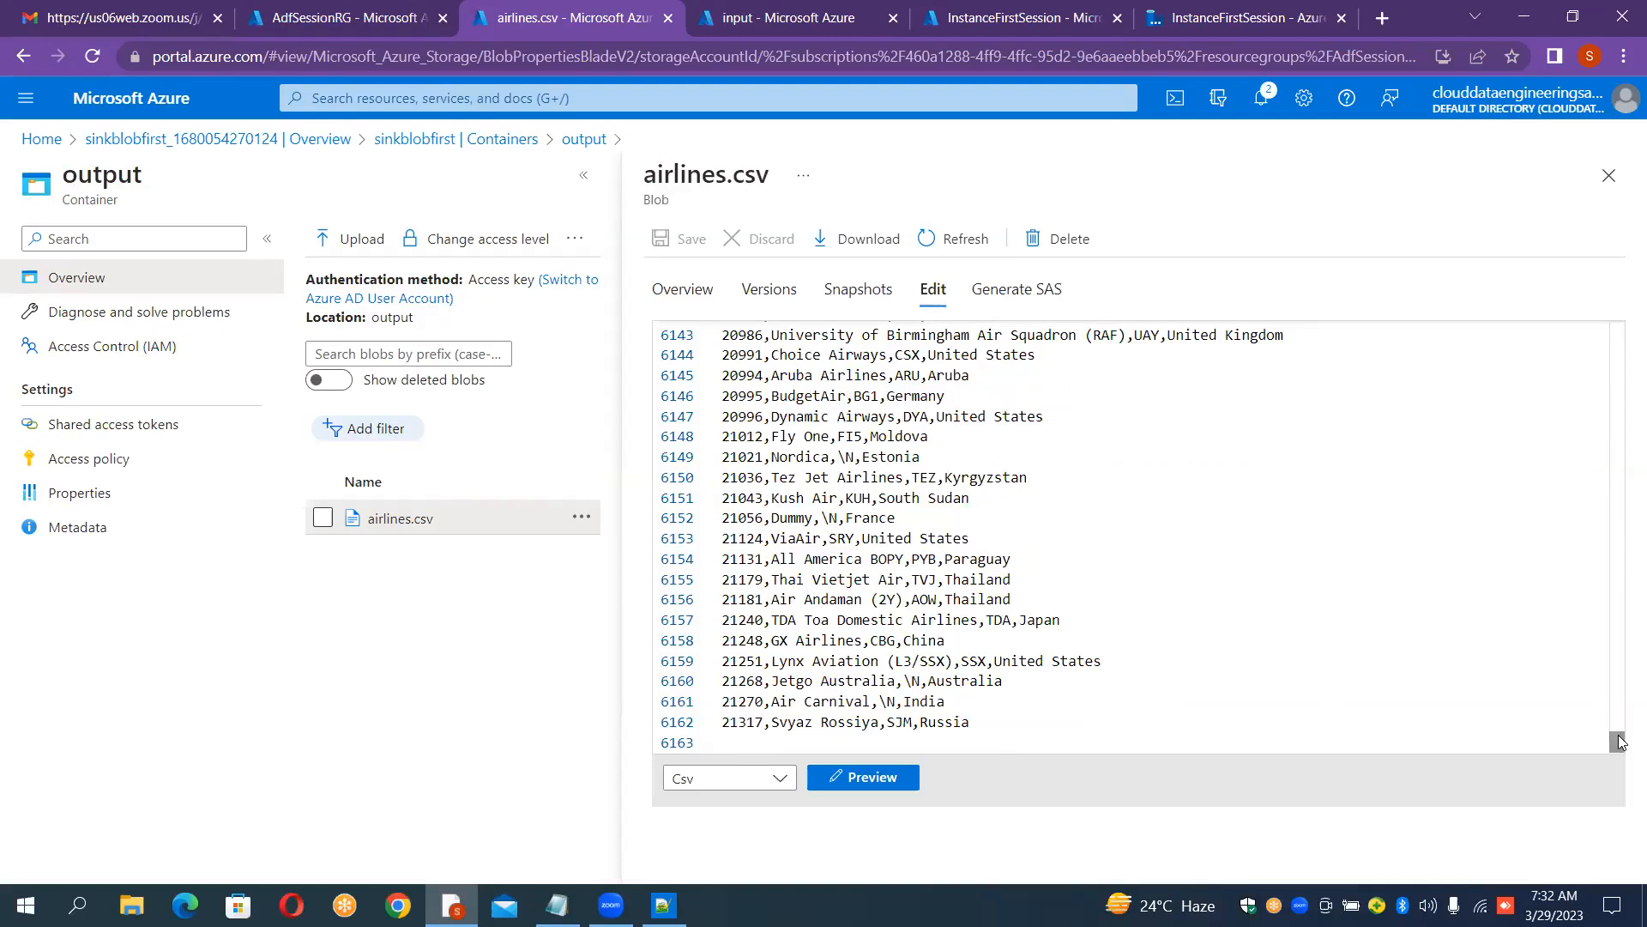
{"action": "left_click_drag", "start_coordinate": [1618, 742], "coordinate": [1598, 341]}
{"action": "left_click", "coordinate": [1597, 341]}
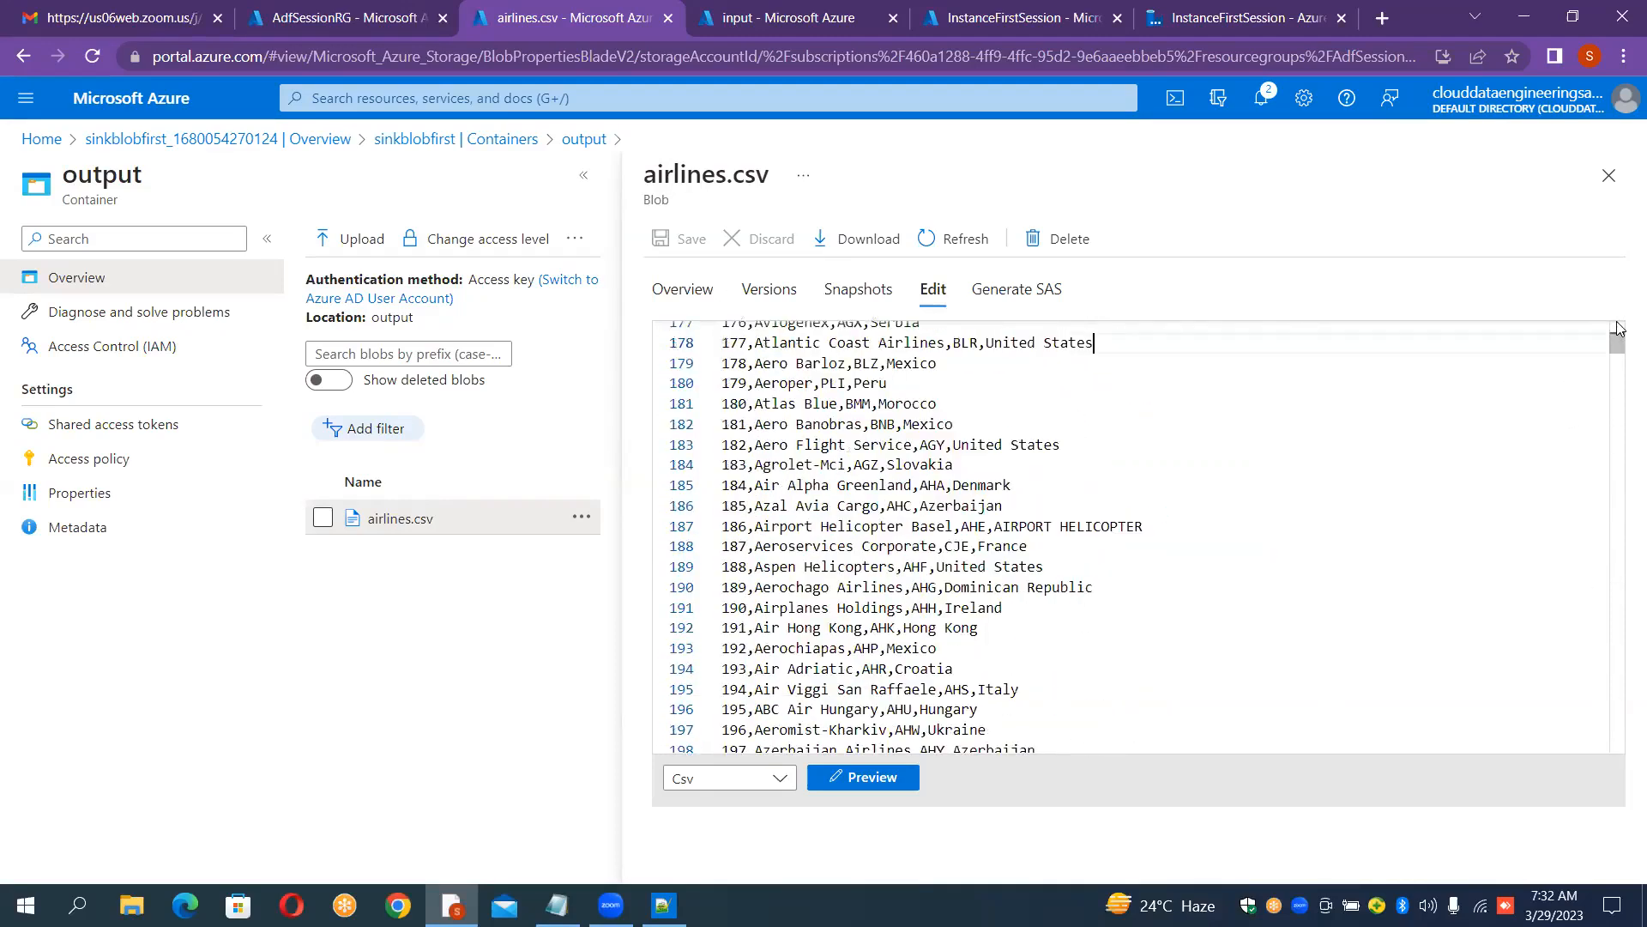
{"action": "left_click", "coordinate": [1605, 180]}
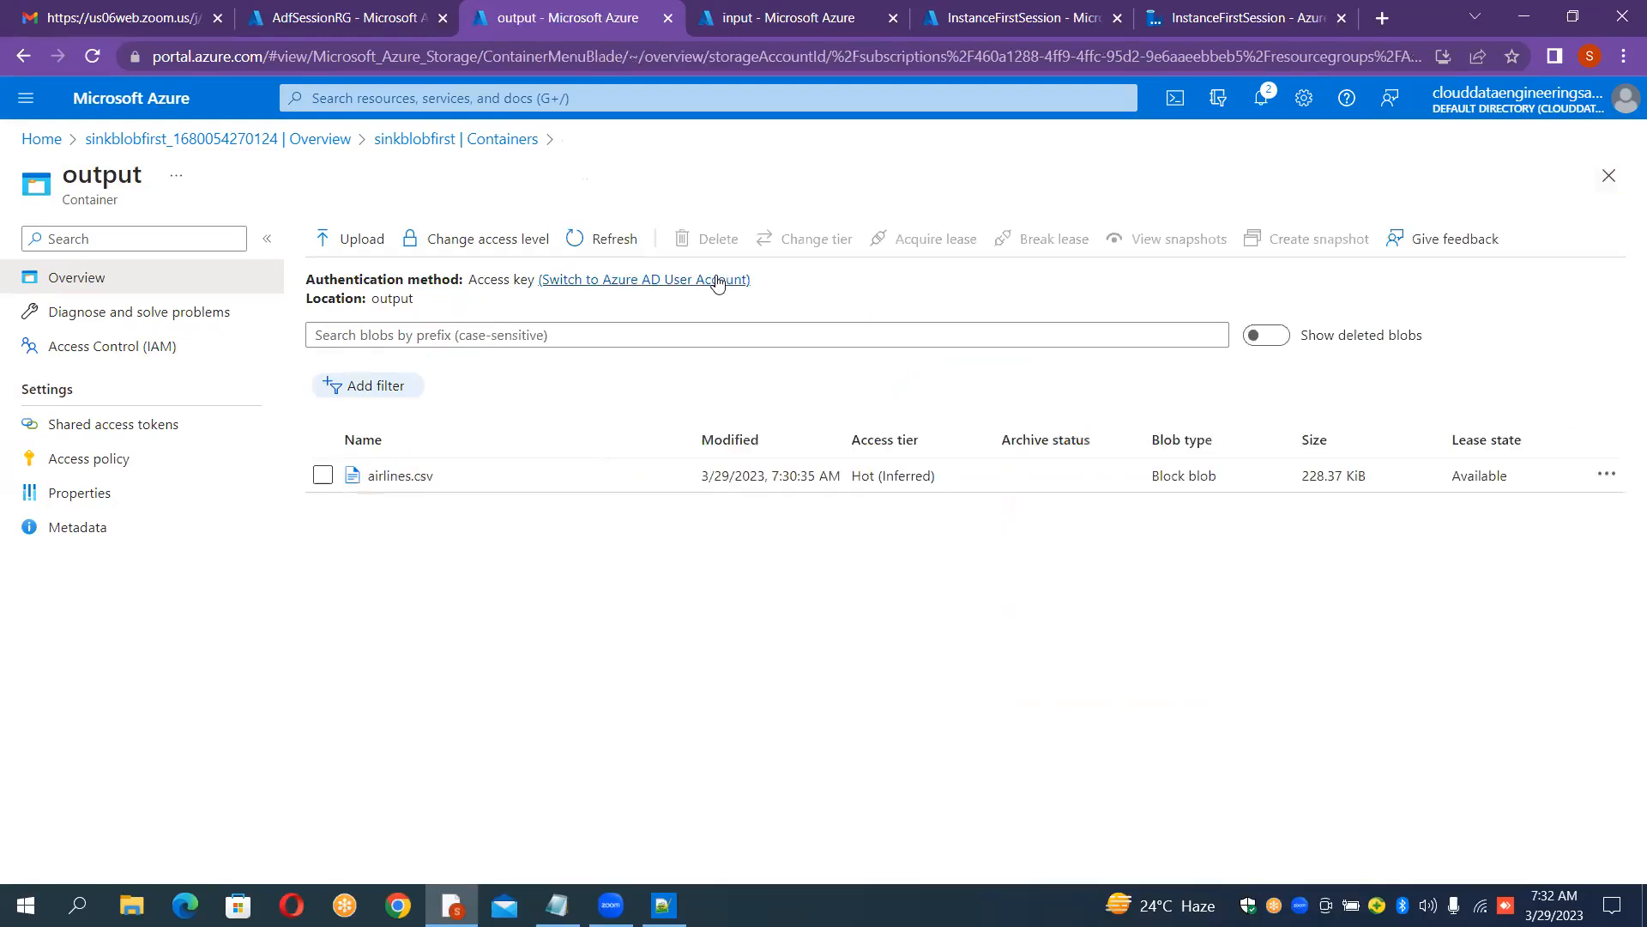
{"action": "left_click", "coordinate": [837, 18]}
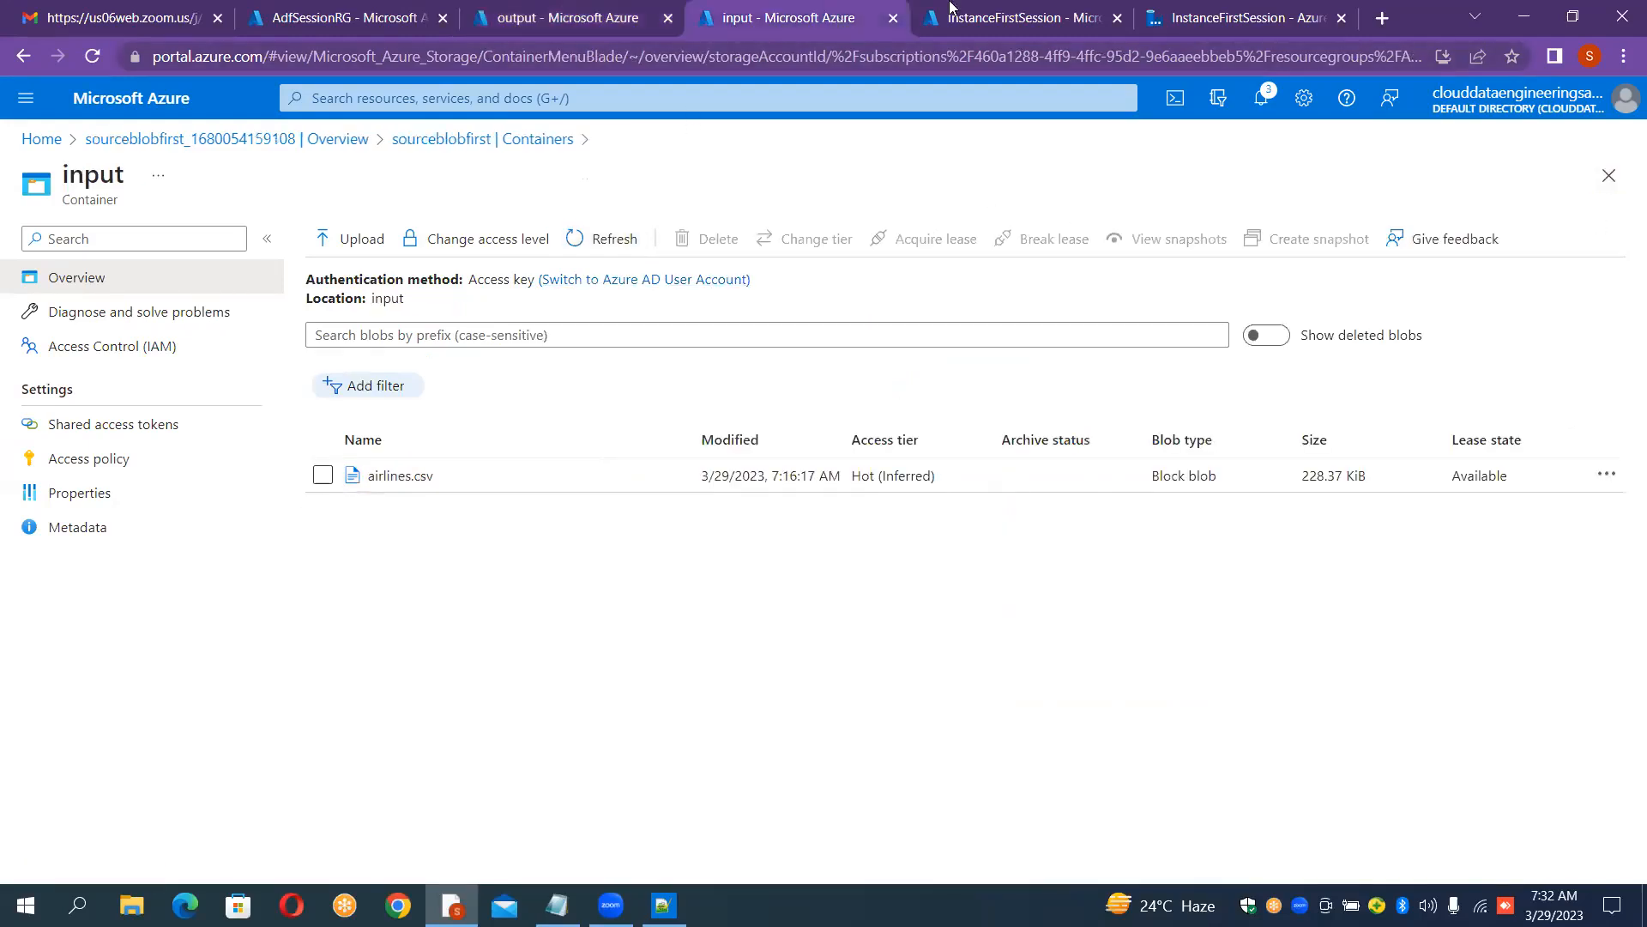
{"action": "left_click", "coordinate": [1011, 12]}
{"action": "left_click", "coordinate": [1244, 18]}
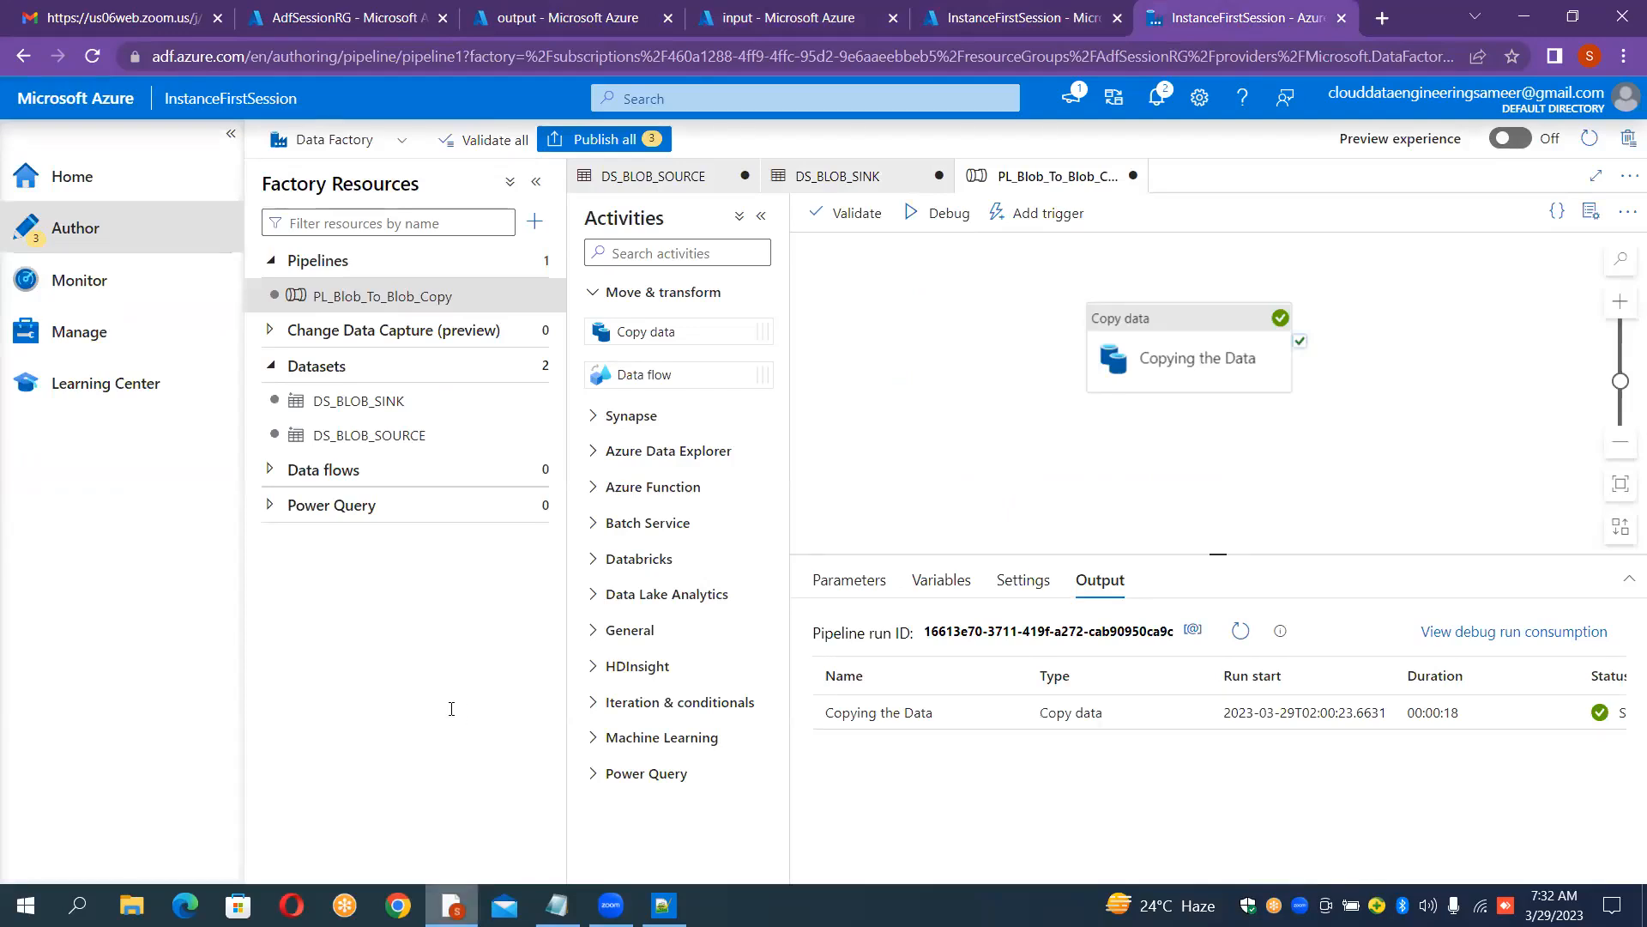
Step: Save the case-study notes as Class1 on the Desktop, replacing the existing file
{"action": "key", "text": "alt+Tab"}
{"action": "left_click", "coordinate": [377, 703]}
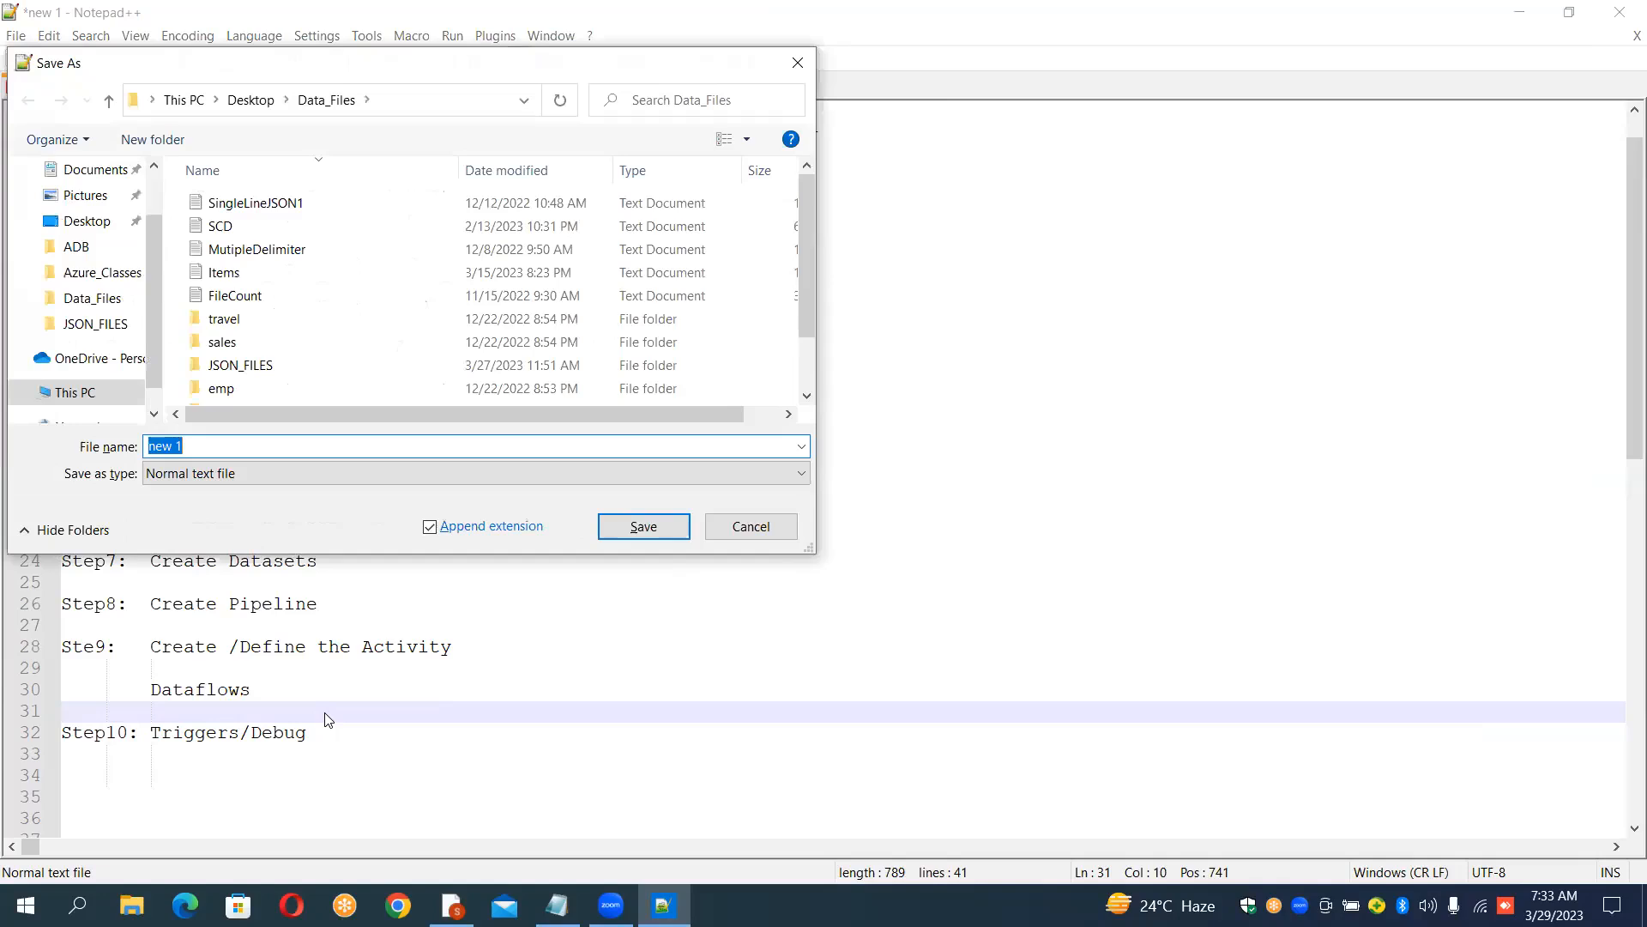
{"action": "left_click", "coordinate": [154, 166]}
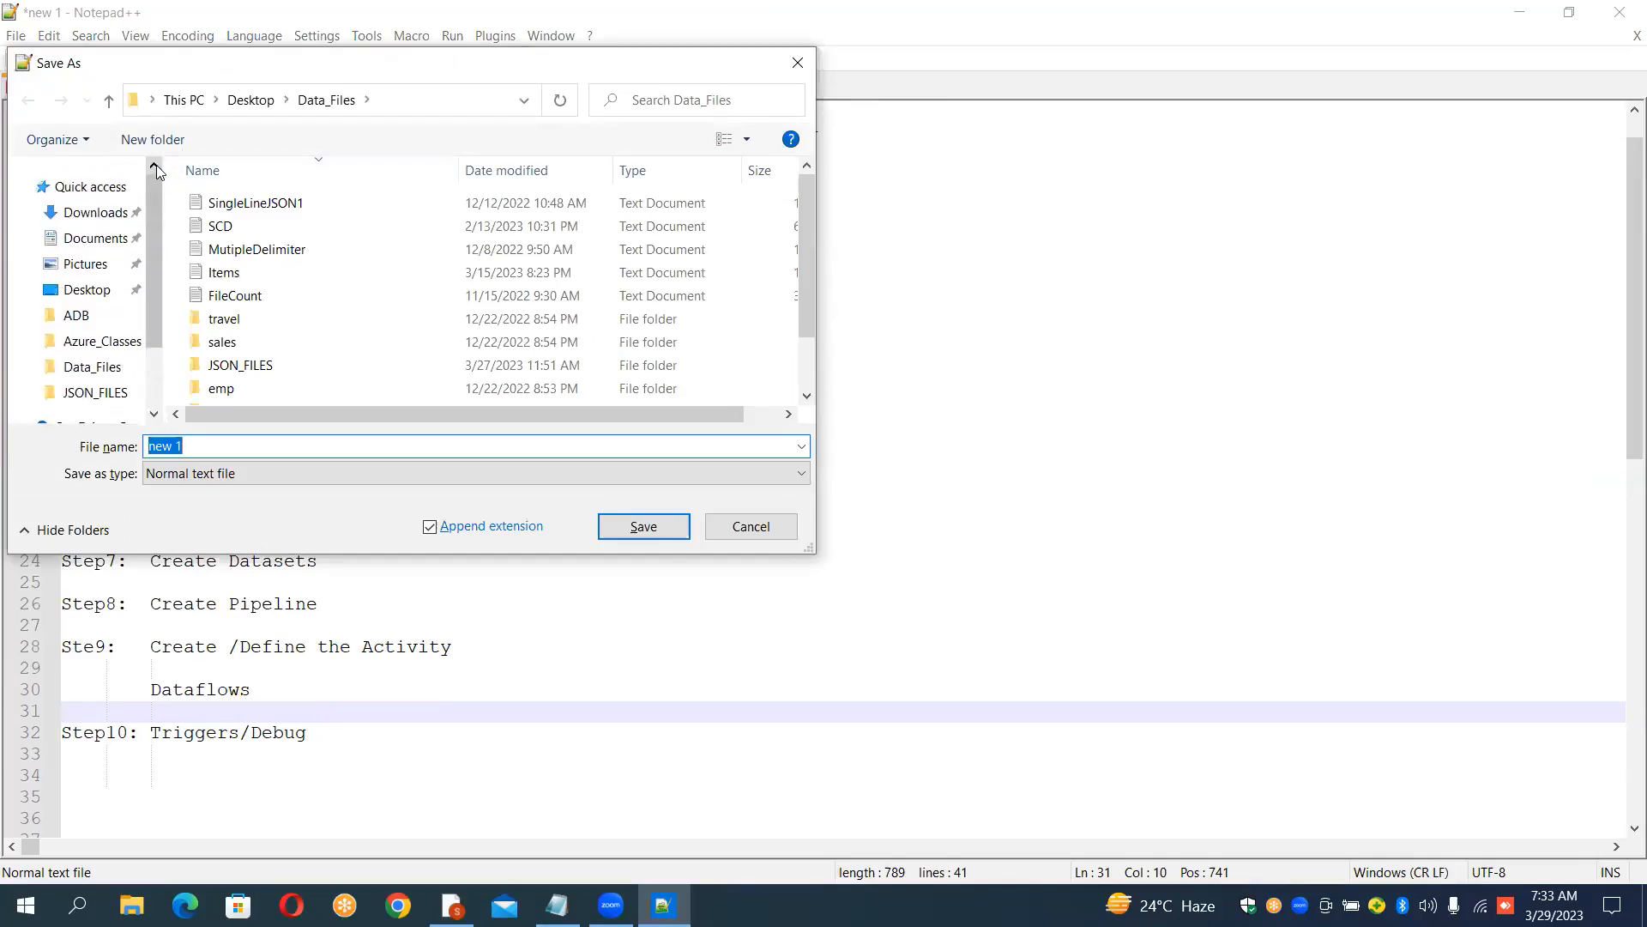
{"action": "left_click", "coordinate": [86, 292]}
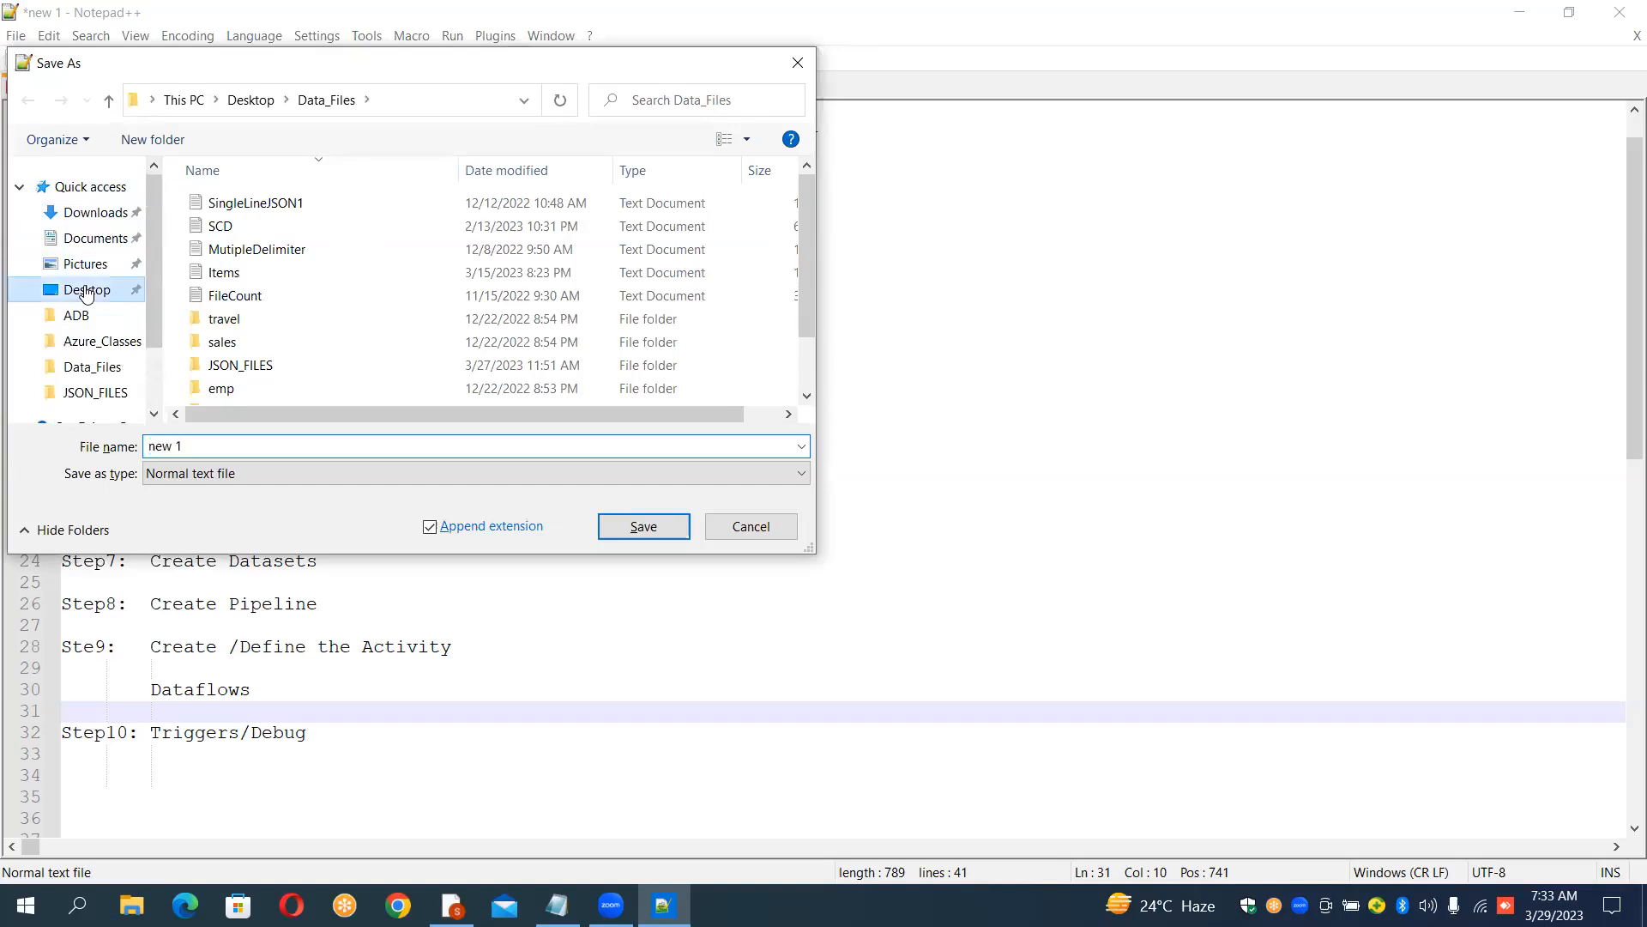
{"action": "key", "text": "BackSpace"}
{"action": "type", "text": "Class"}
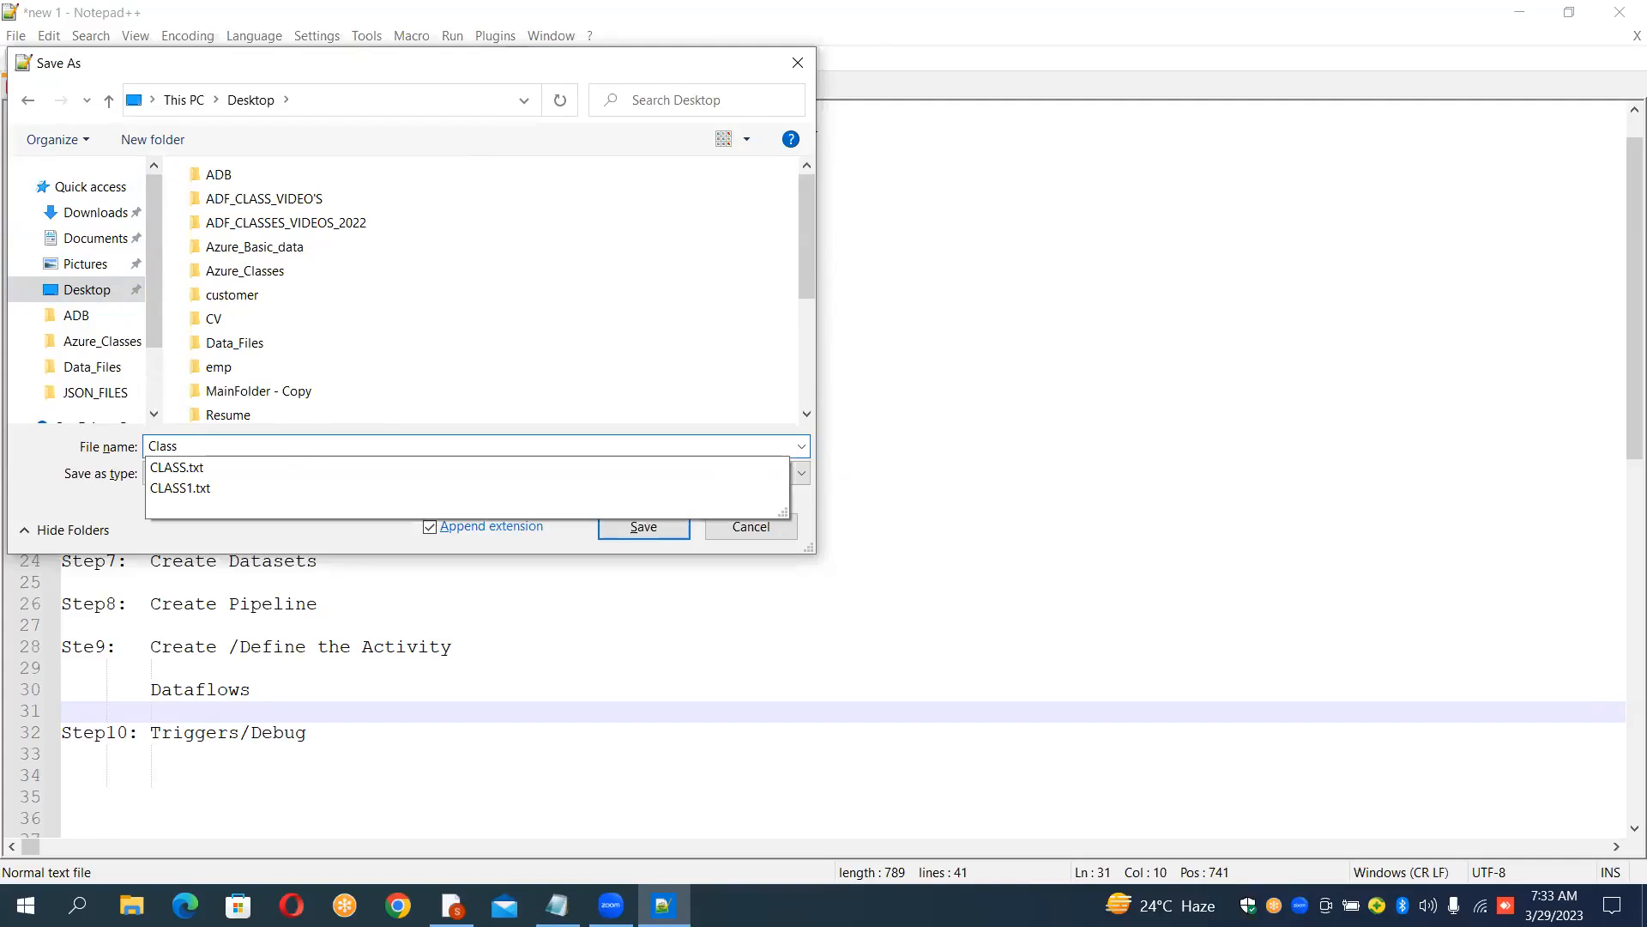
{"action": "type", "text": "1"}
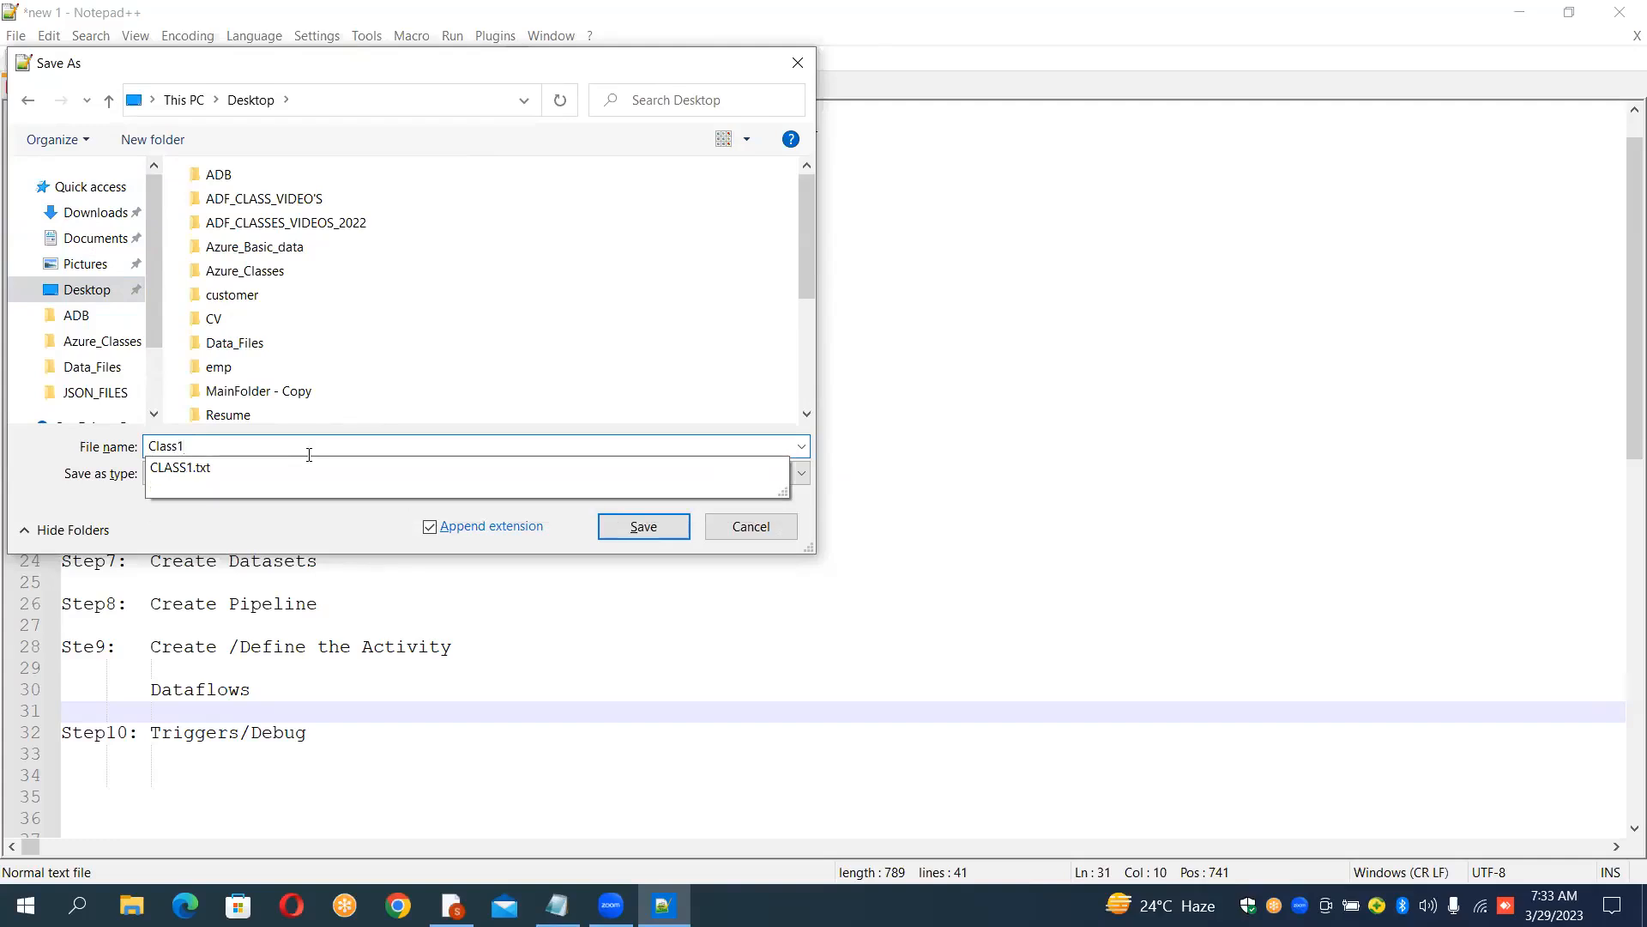
{"action": "left_click", "coordinate": [655, 534]}
{"action": "left_click", "coordinate": [655, 534]}
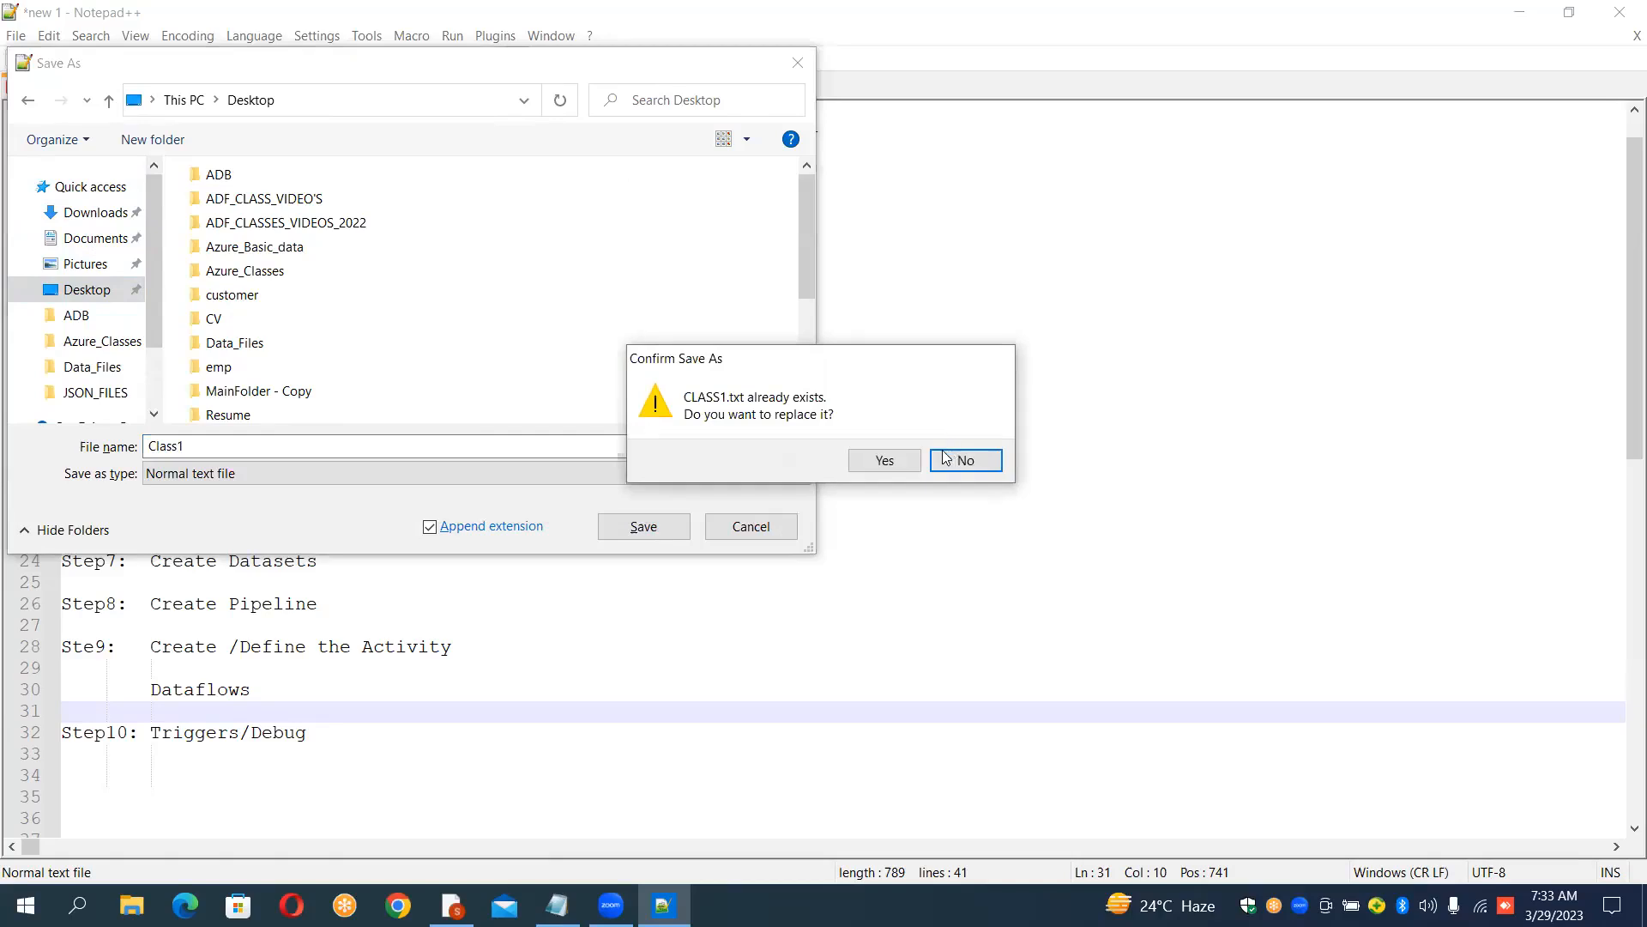
{"action": "left_click", "coordinate": [884, 461]}
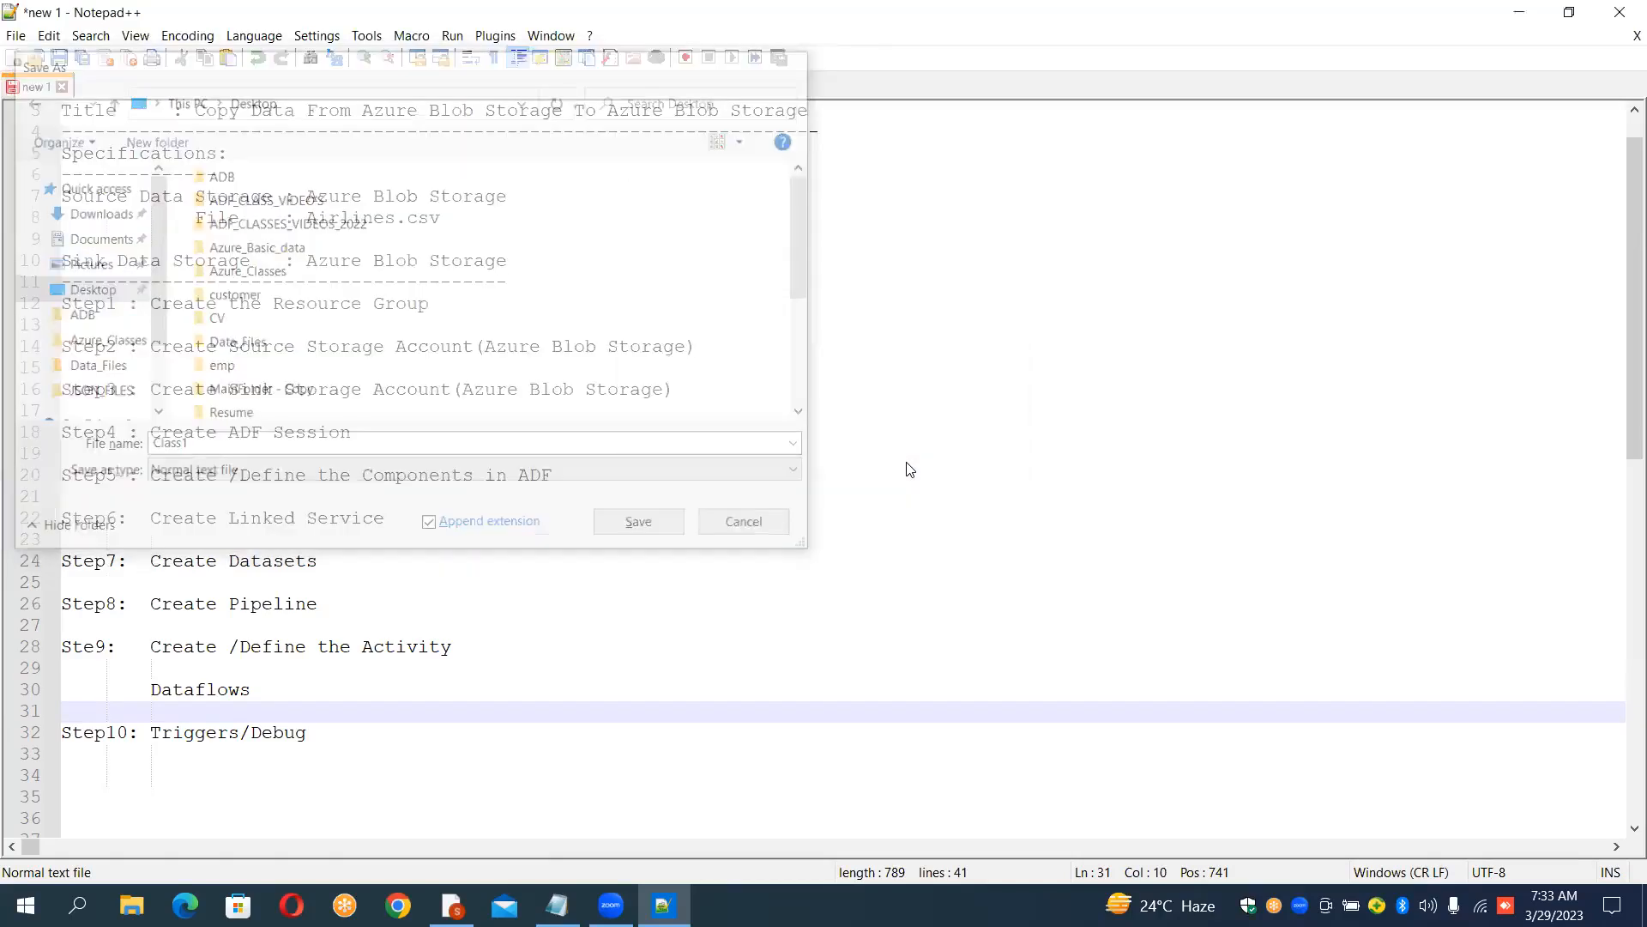
Step: Minimize the open editors and open CLASS1 from the desktop to review it
{"action": "left_click", "coordinate": [1521, 9]}
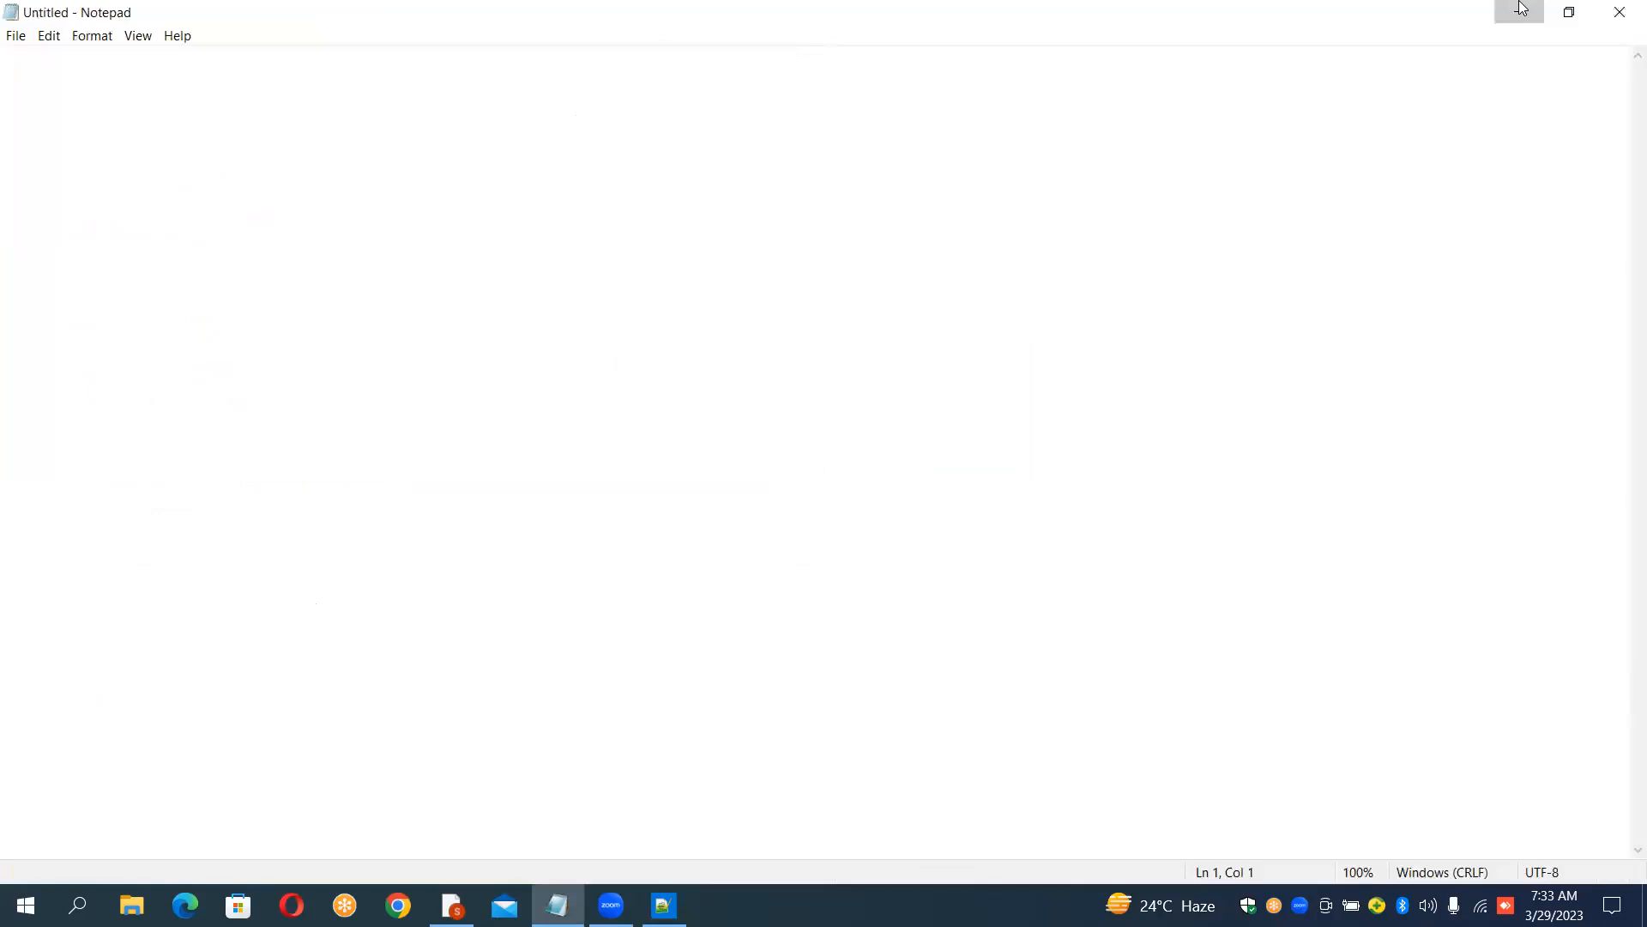
{"action": "left_click", "coordinate": [1521, 8]}
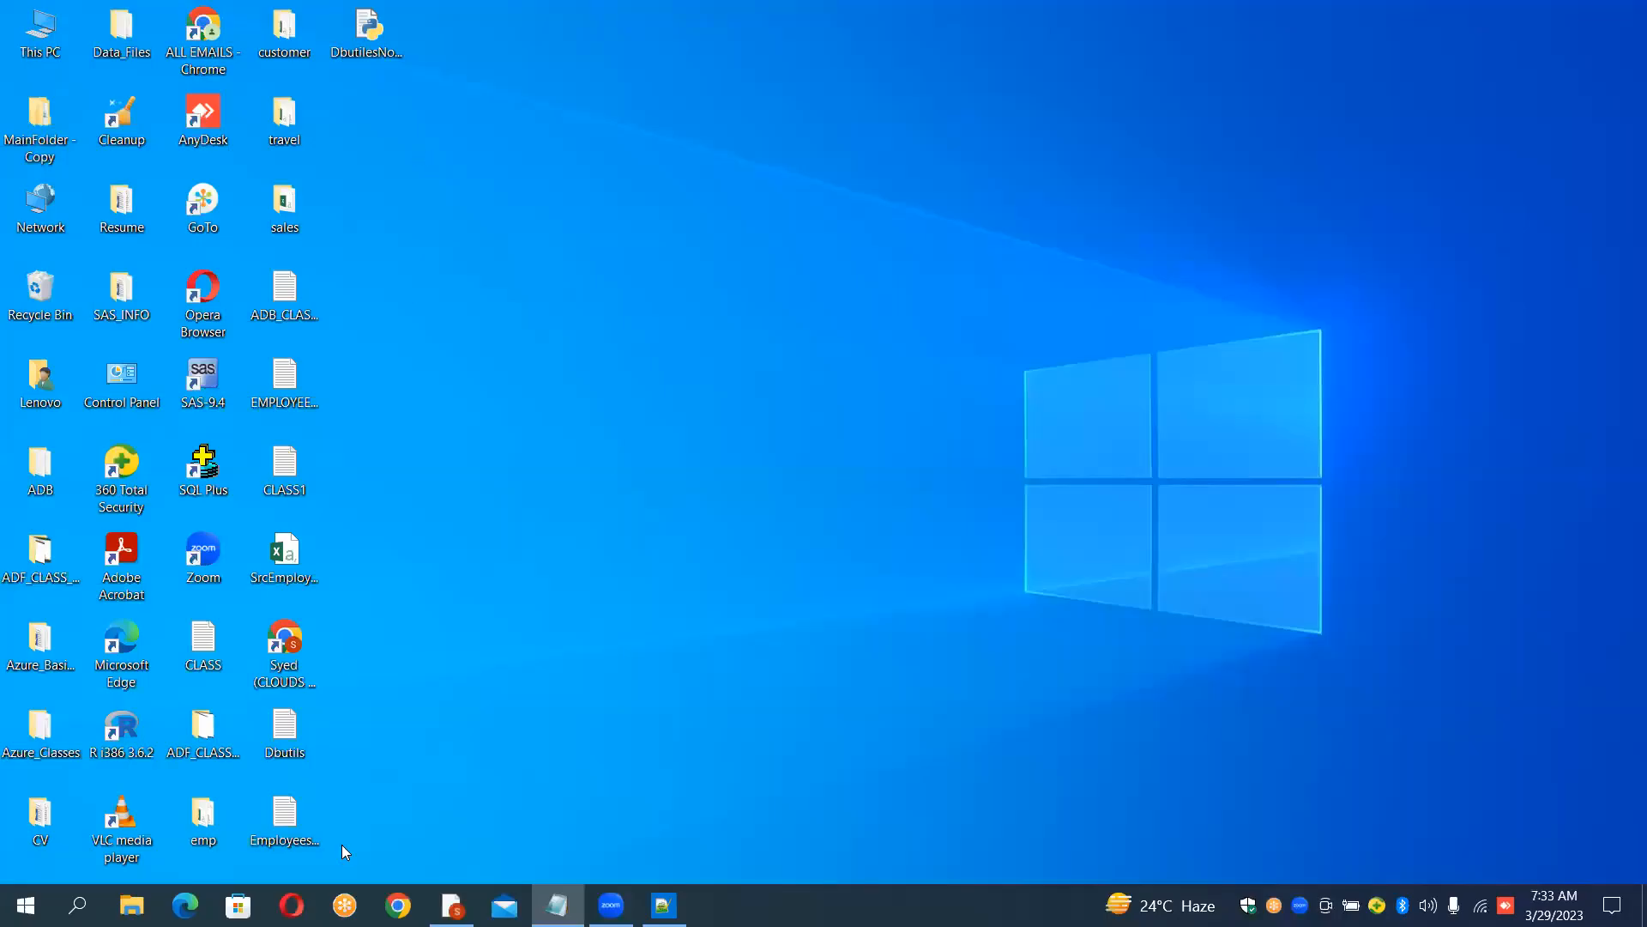
{"action": "double_click", "coordinate": [289, 478]}
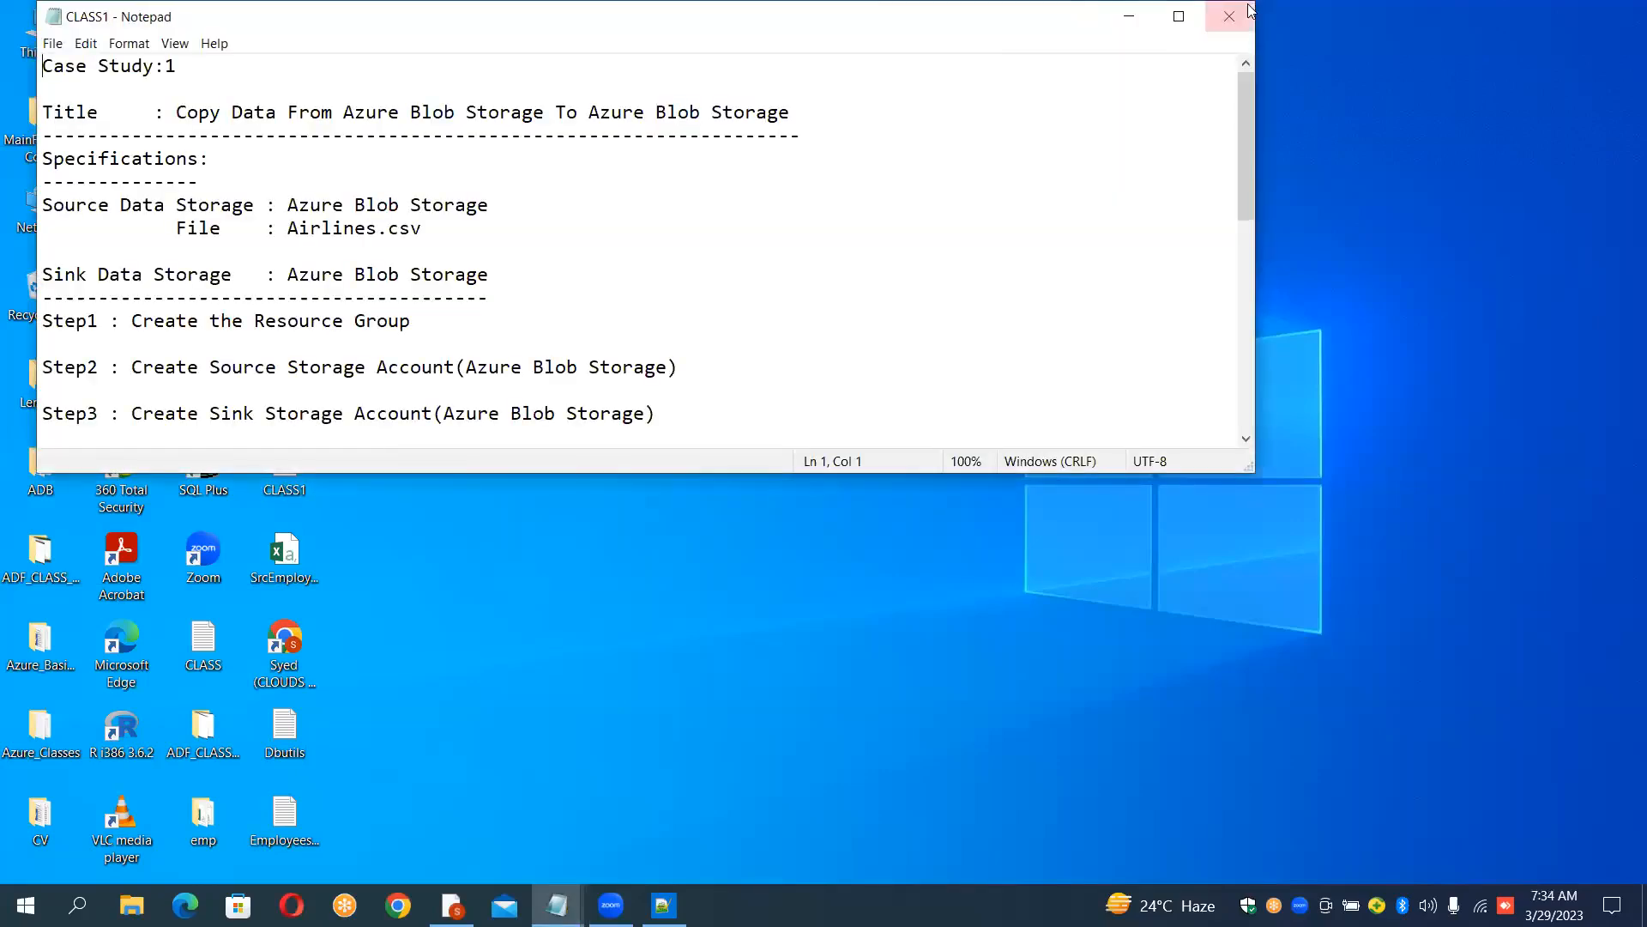
{"action": "left_click", "coordinate": [1231, 17]}
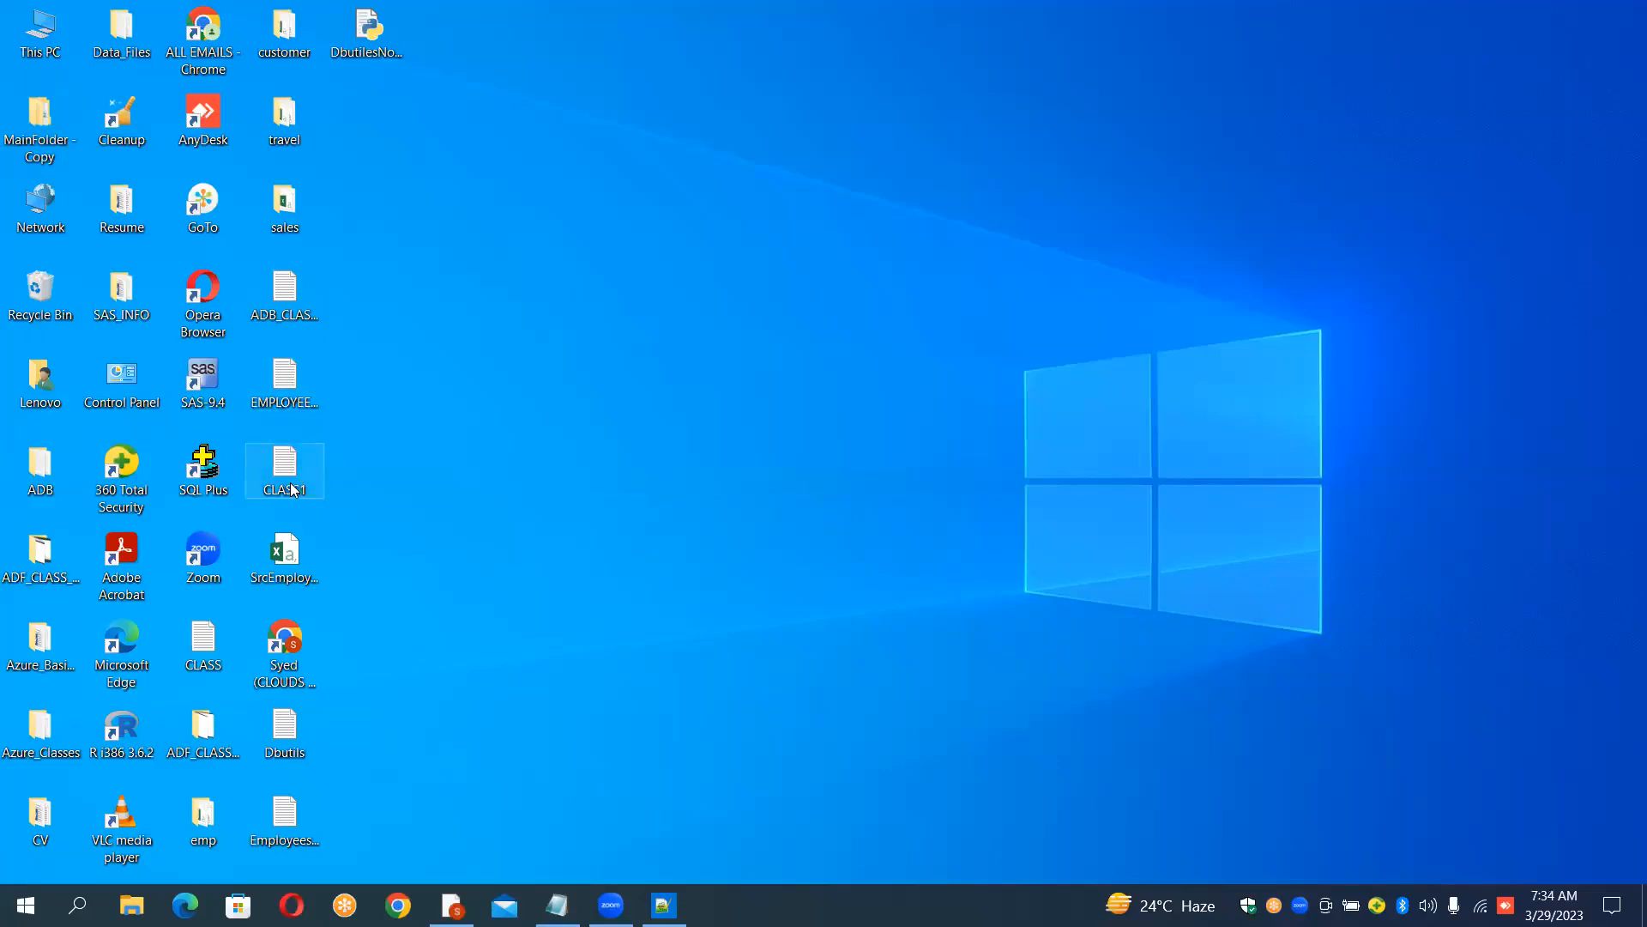
Step: Reopen CLASS1 in a maximized window to review the case study steps
{"action": "left_click_drag", "start_coordinate": [568, 760], "coordinate": [626, 907]}
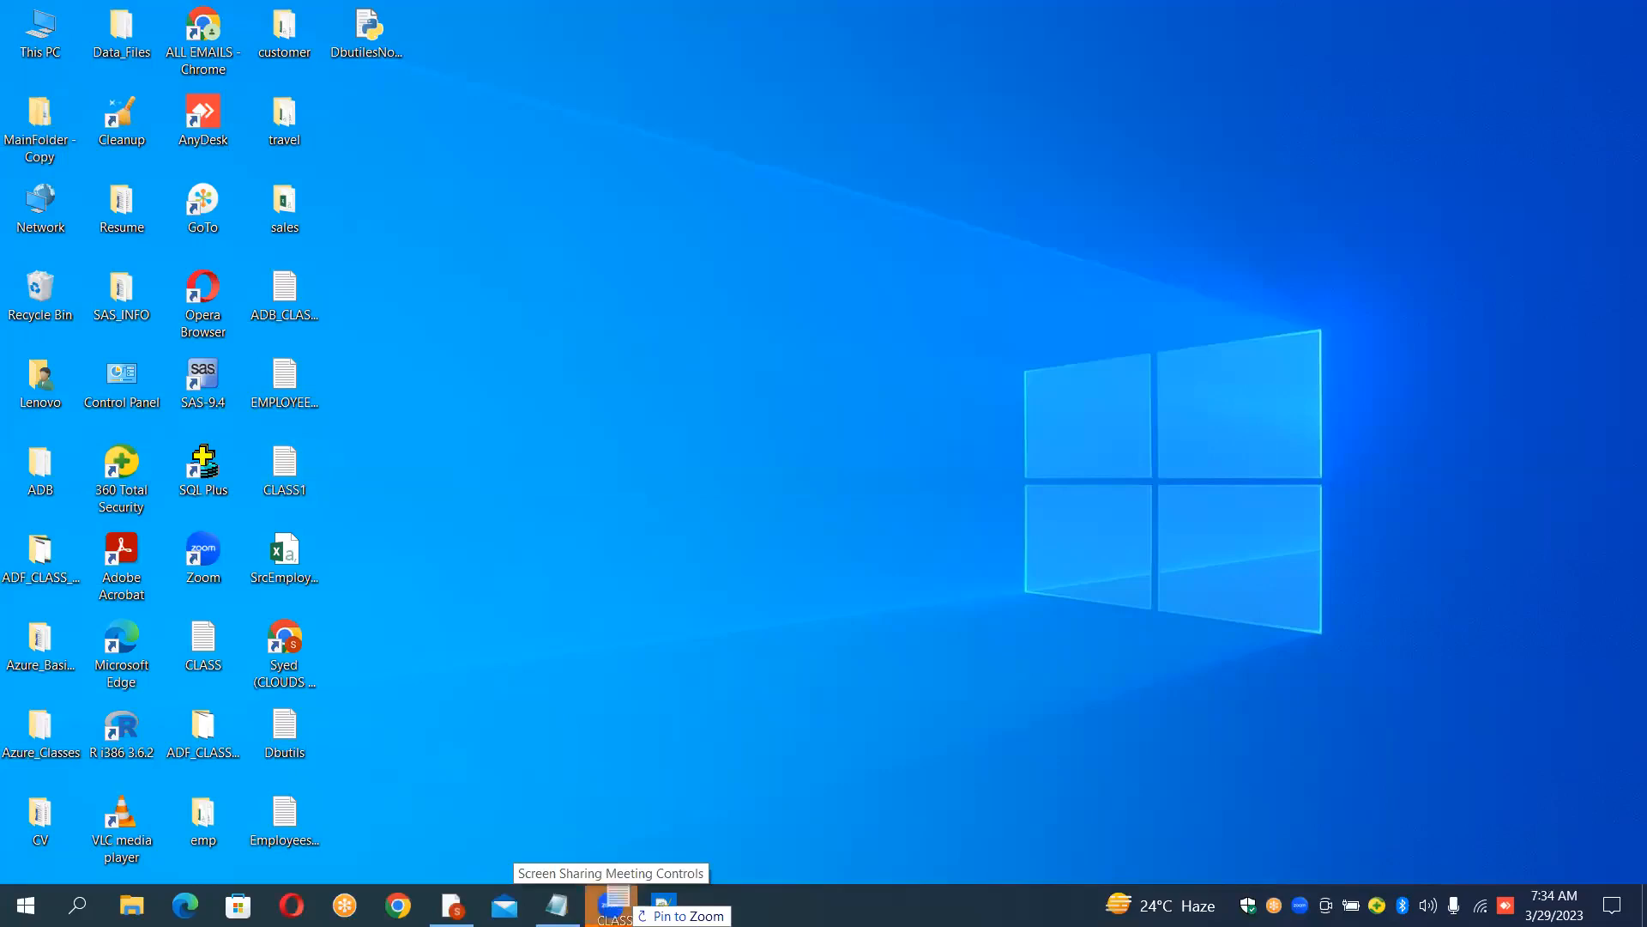
{"action": "left_click_drag", "start_coordinate": [735, 685], "coordinate": [734, 684]}
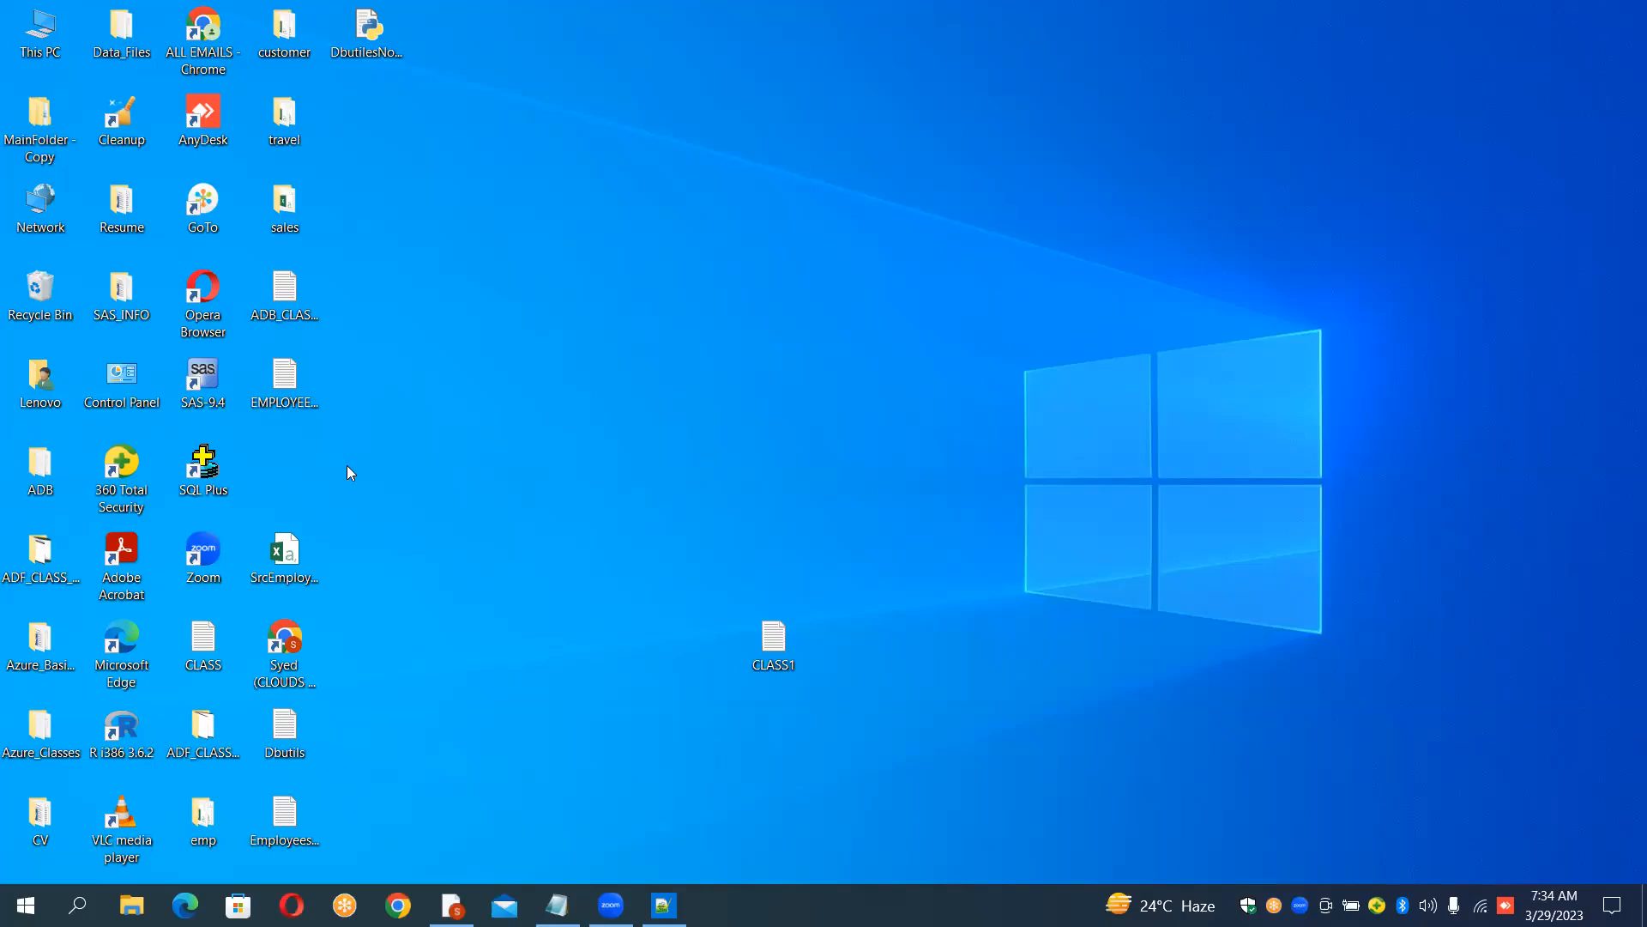
{"action": "double_click", "coordinate": [775, 648]}
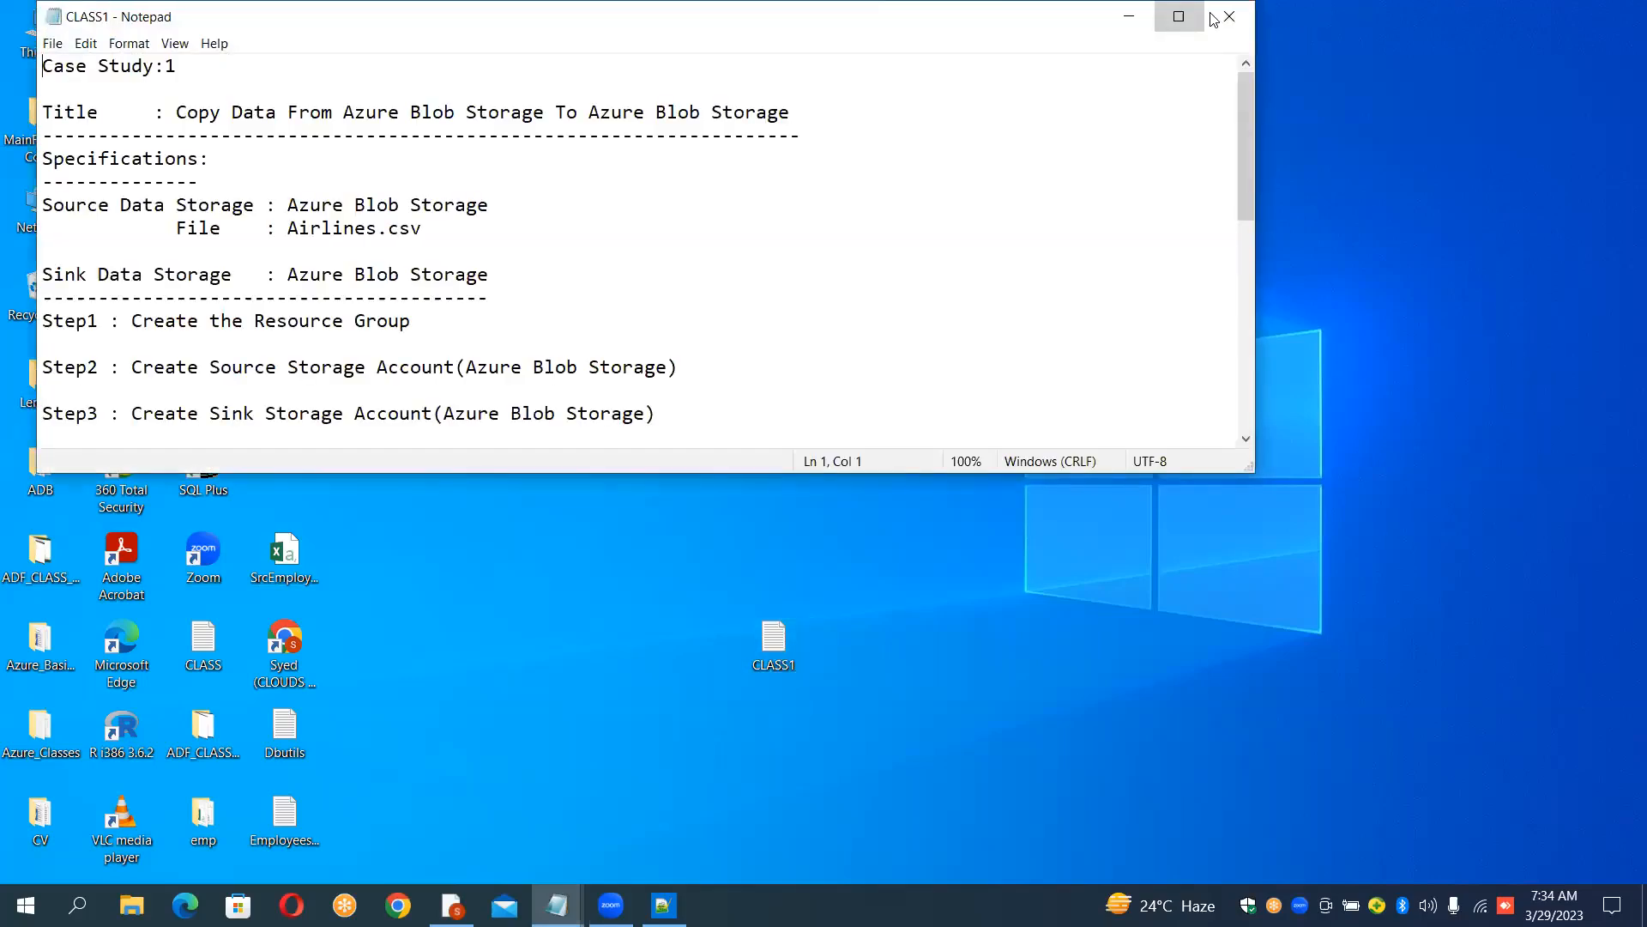
{"action": "left_click", "coordinate": [1180, 18]}
{"action": "mouse_move", "coordinate": [1624, 153]}
{"action": "left_mouse_down"}
{"action": "mouse_move", "coordinate": [1622, 539]}
{"action": "mouse_move", "coordinate": [1624, 154]}
{"action": "left_mouse_up"}
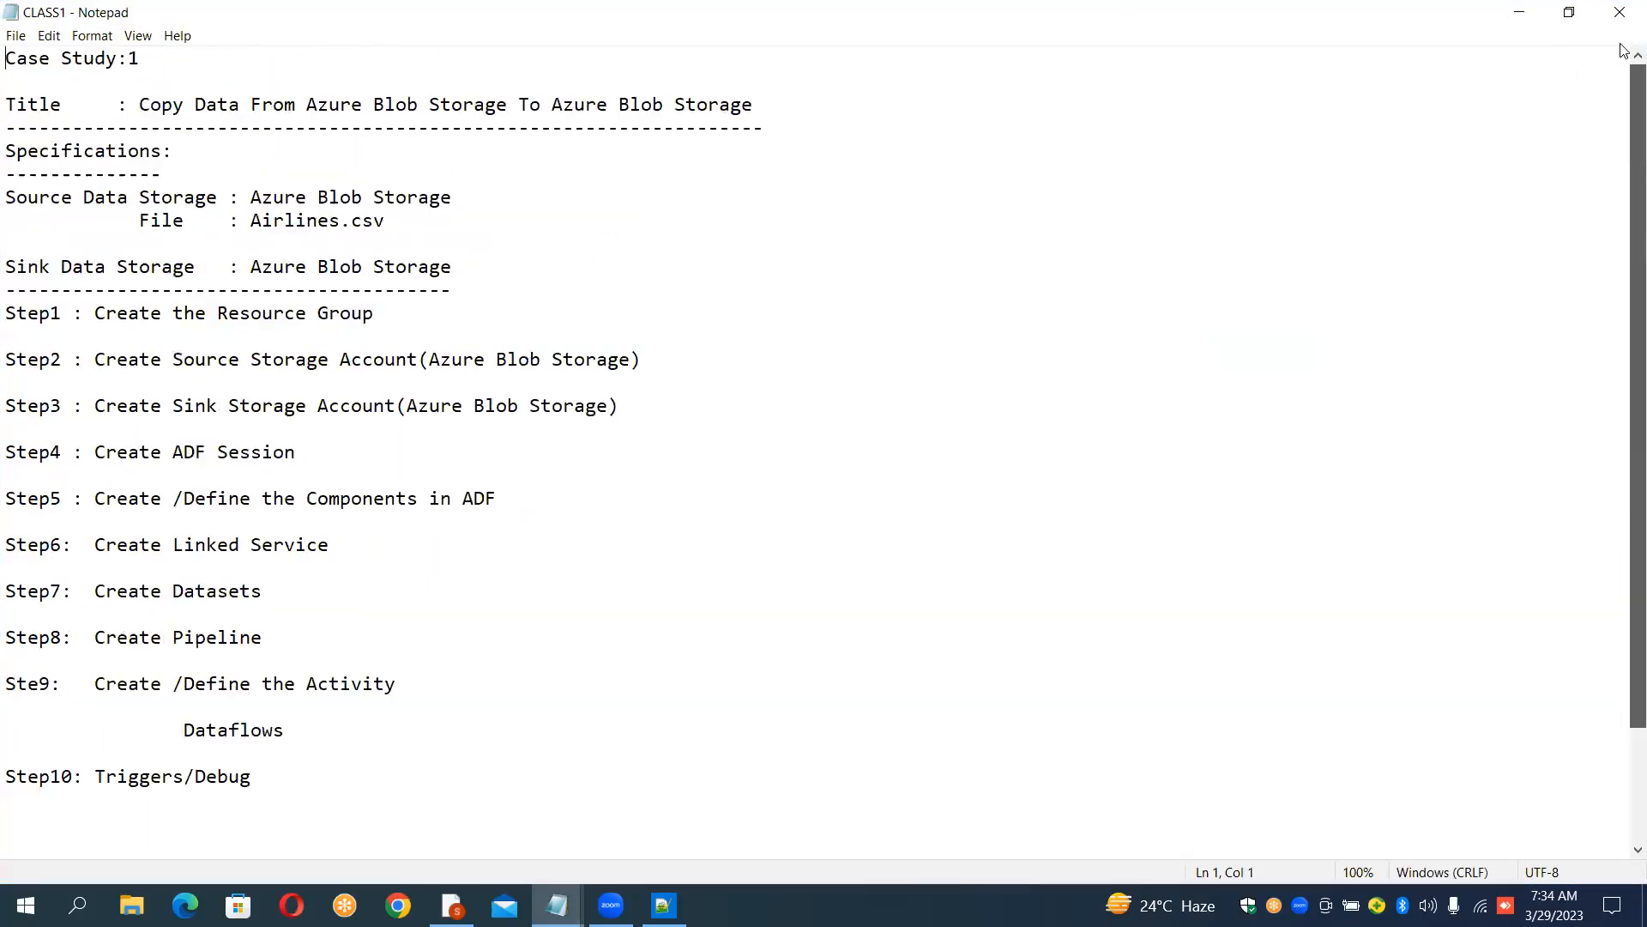
{"action": "left_click", "coordinate": [1621, 11]}
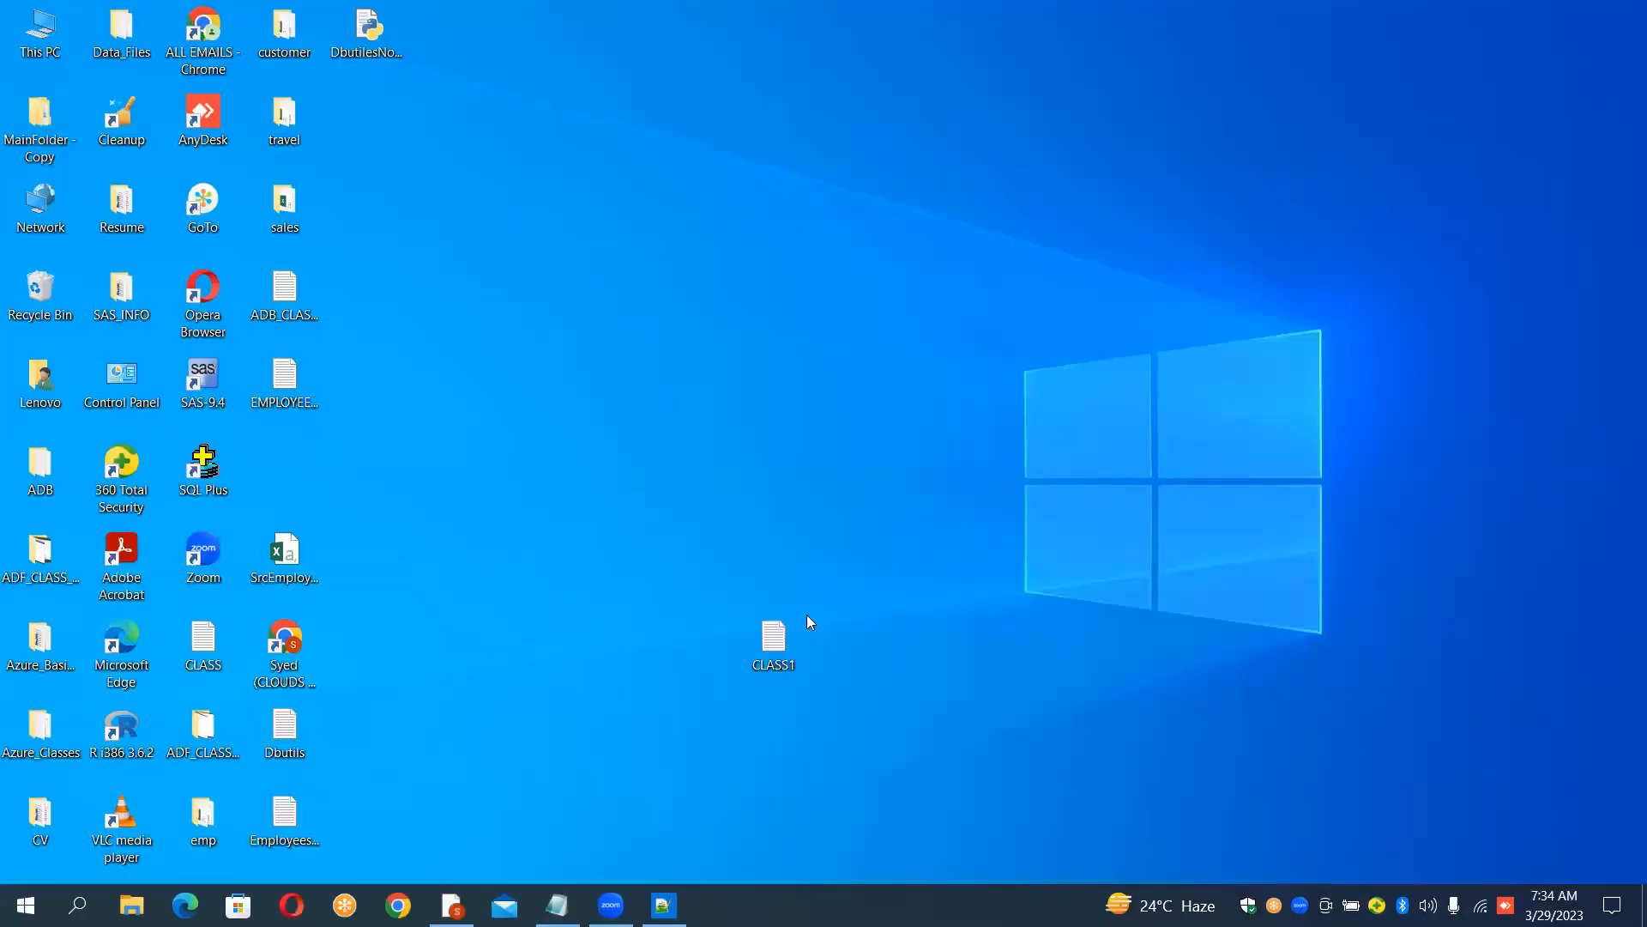
Step: Move the CLASS1 icon back beside the other desktop icons
{"action": "left_click_drag", "start_coordinate": [783, 656], "coordinate": [284, 474]}
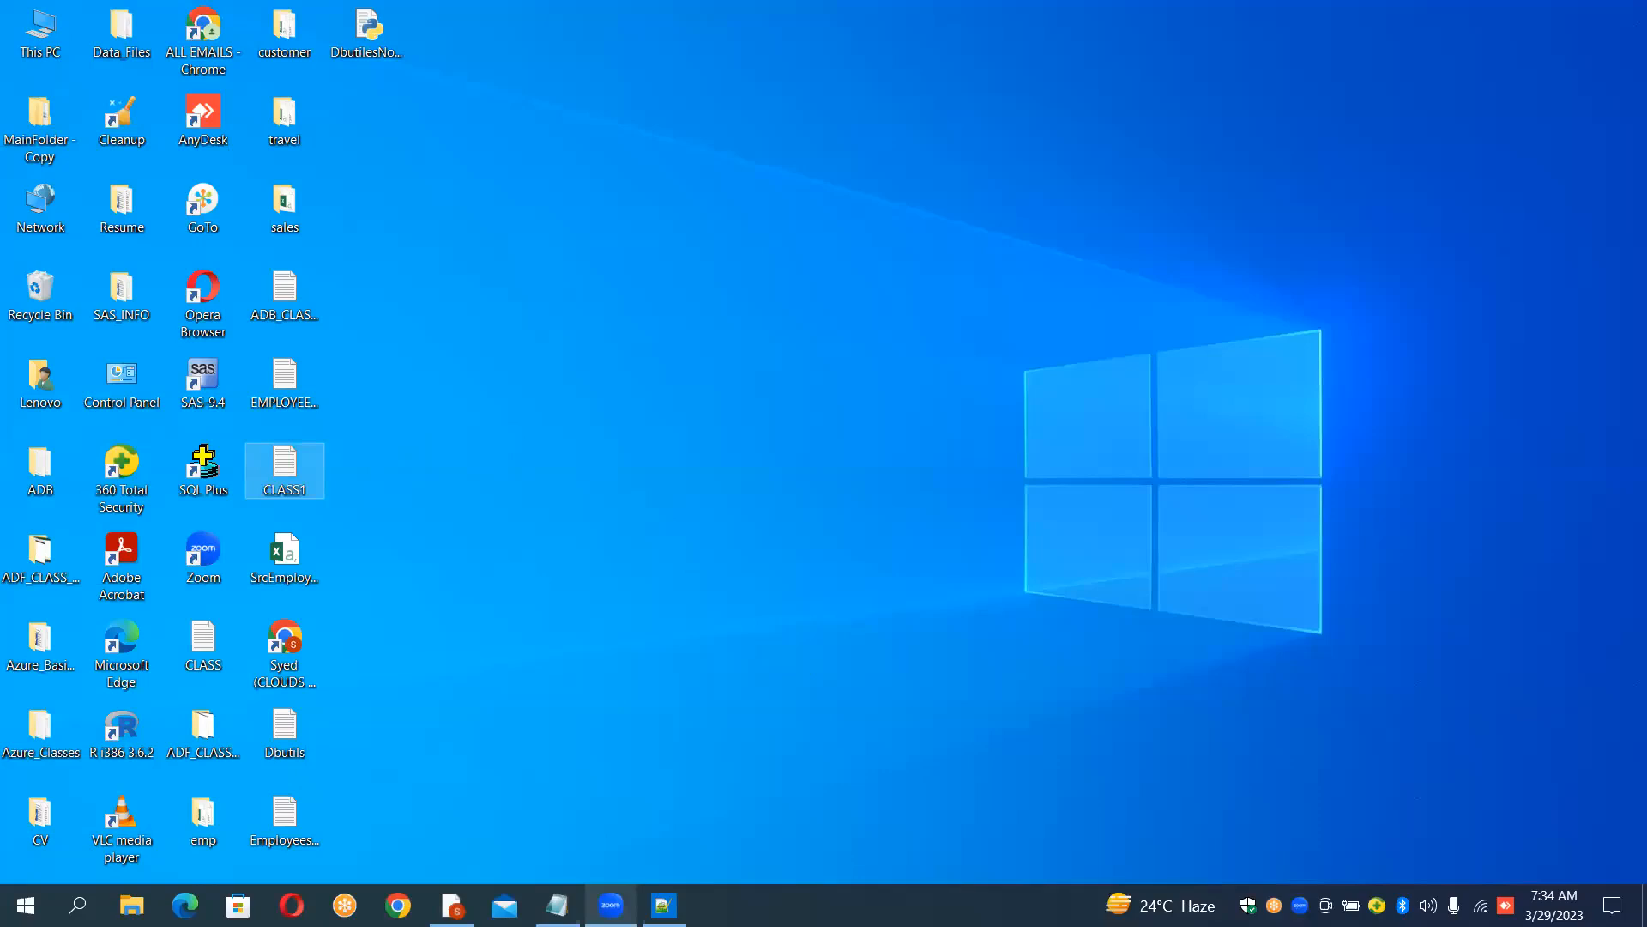
{"action": "left_click", "coordinate": [639, 515]}
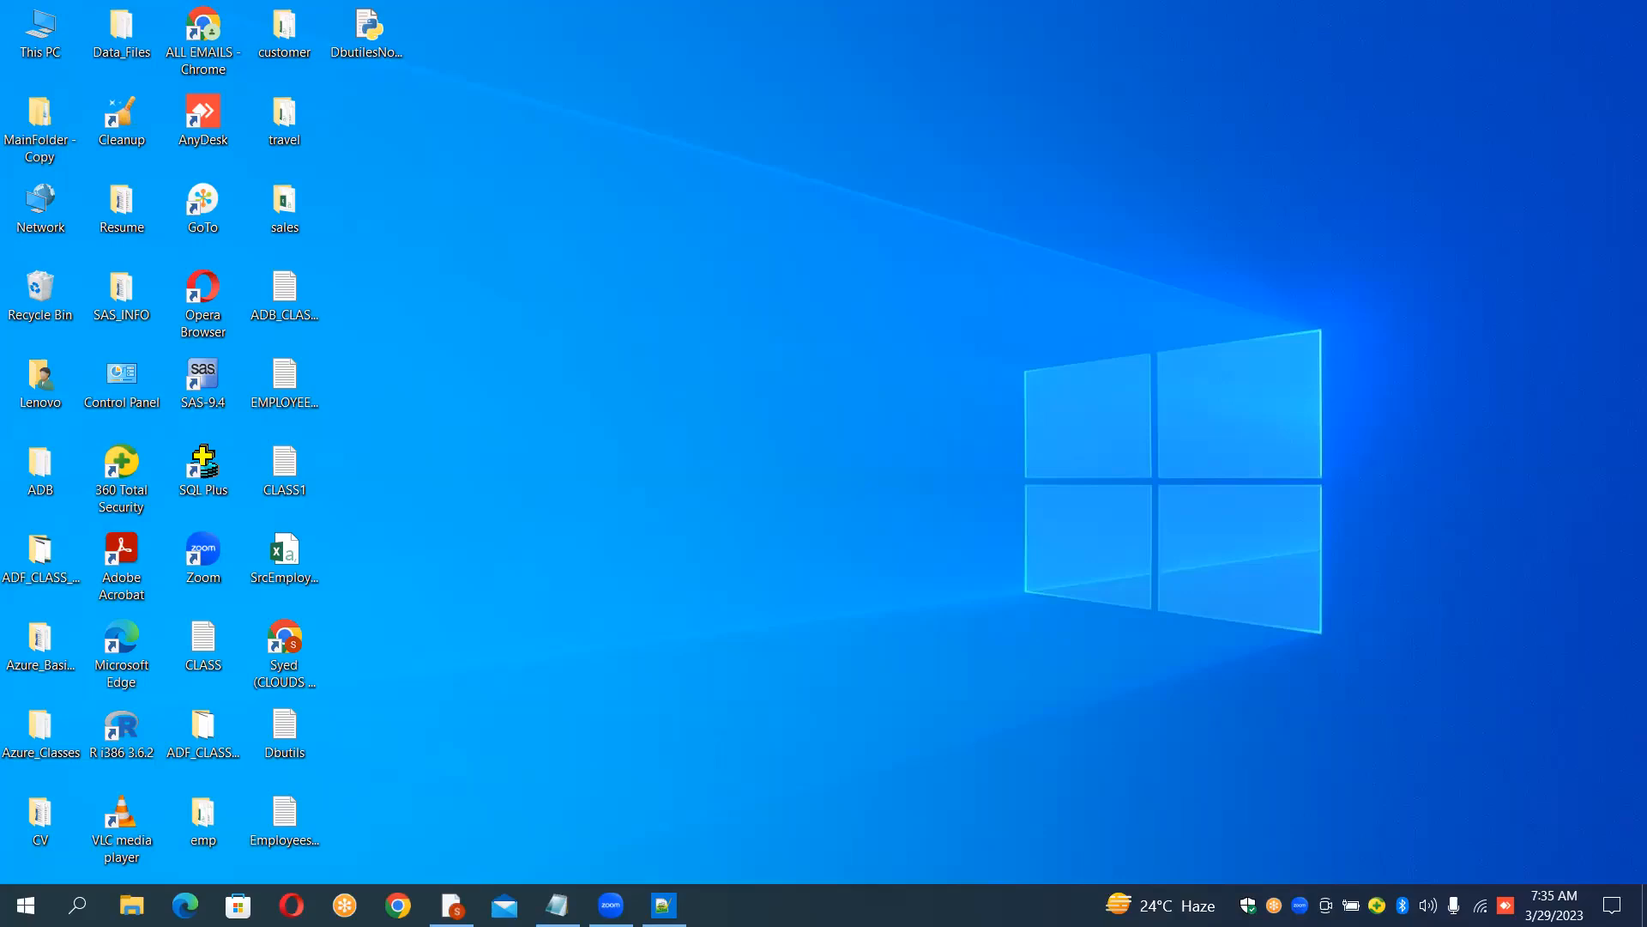
{"action": "left_click", "coordinate": [702, 777]}
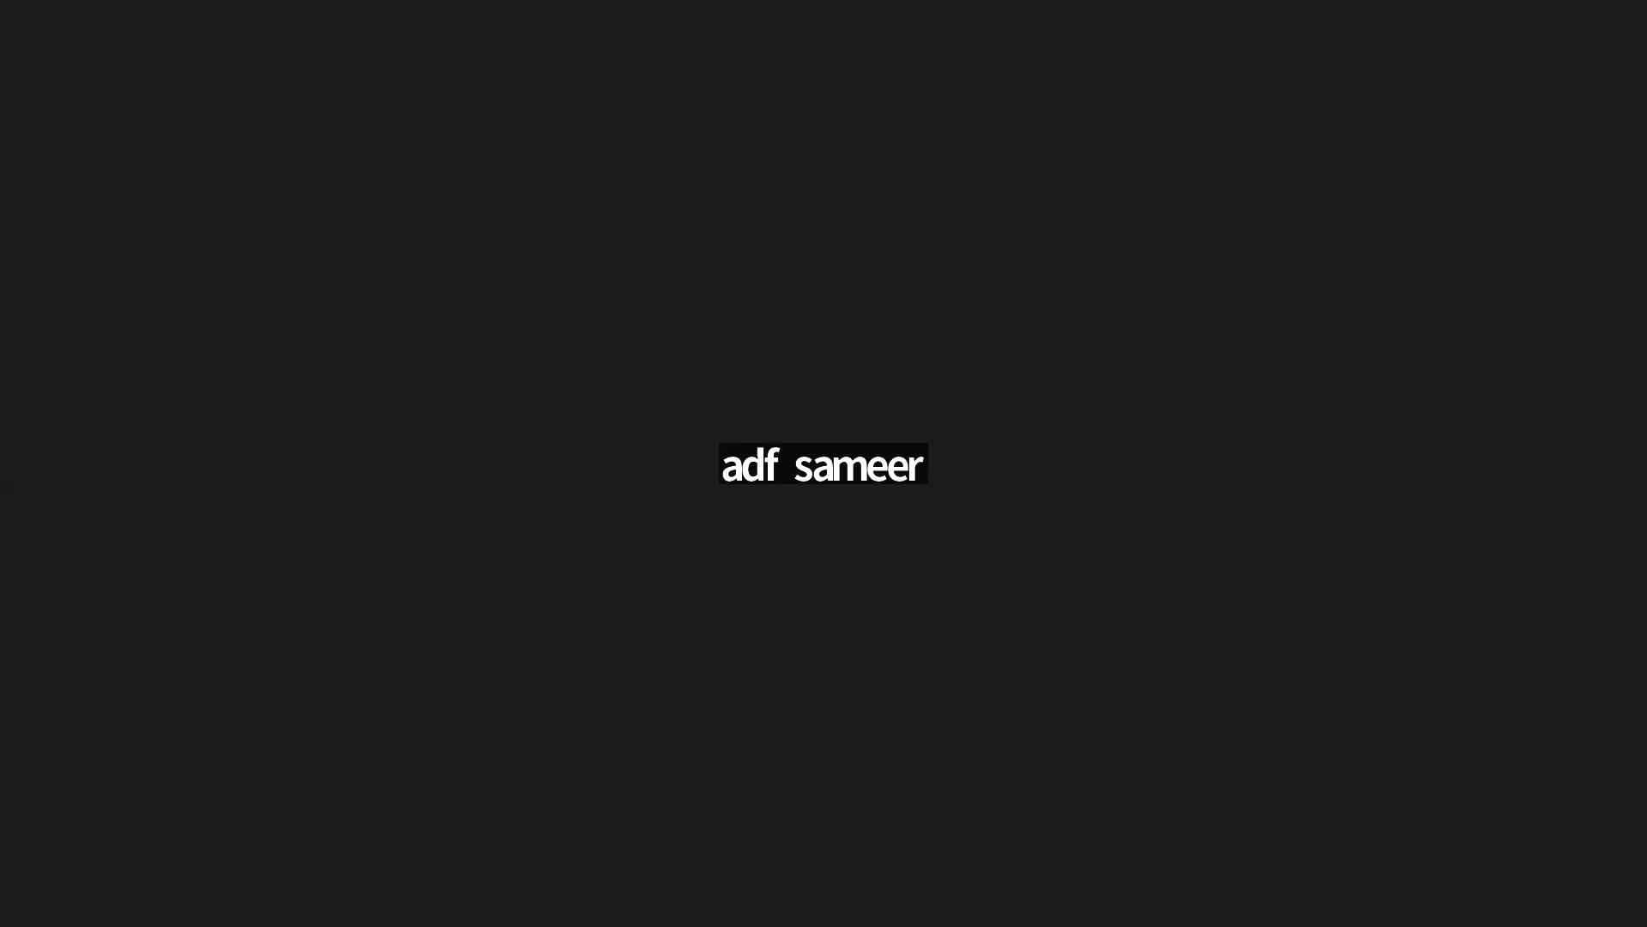